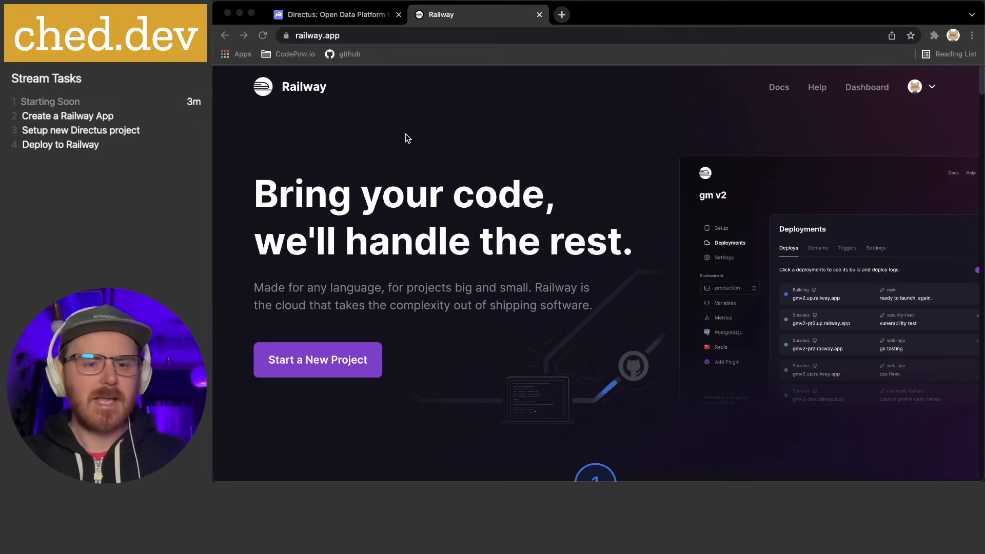
# Bring Chrome forward with the railway.app landing page on screen
pyautogui.click(406, 135)
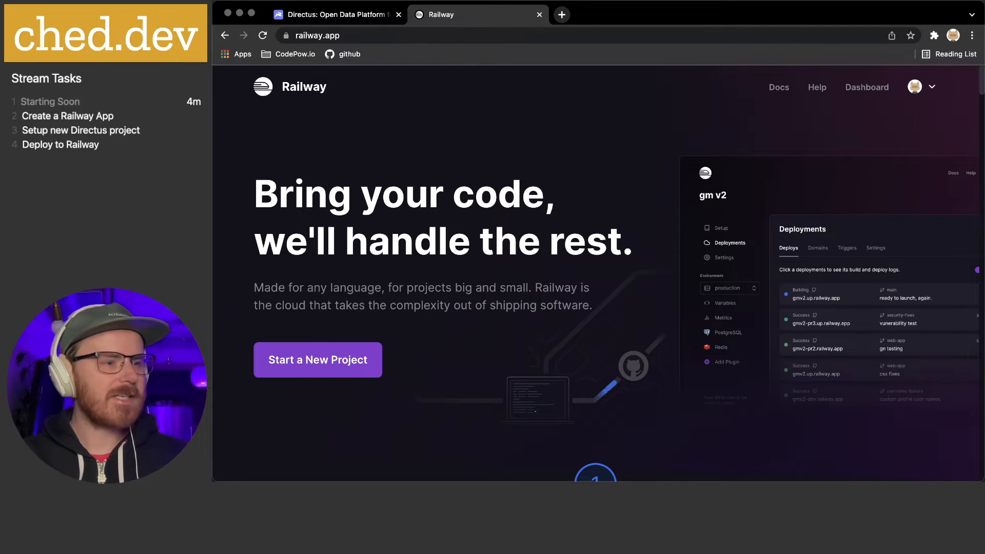
# Go from the Railway home page to the New Project welcome page at railway.app/new
pyautogui.press('super+Tab')
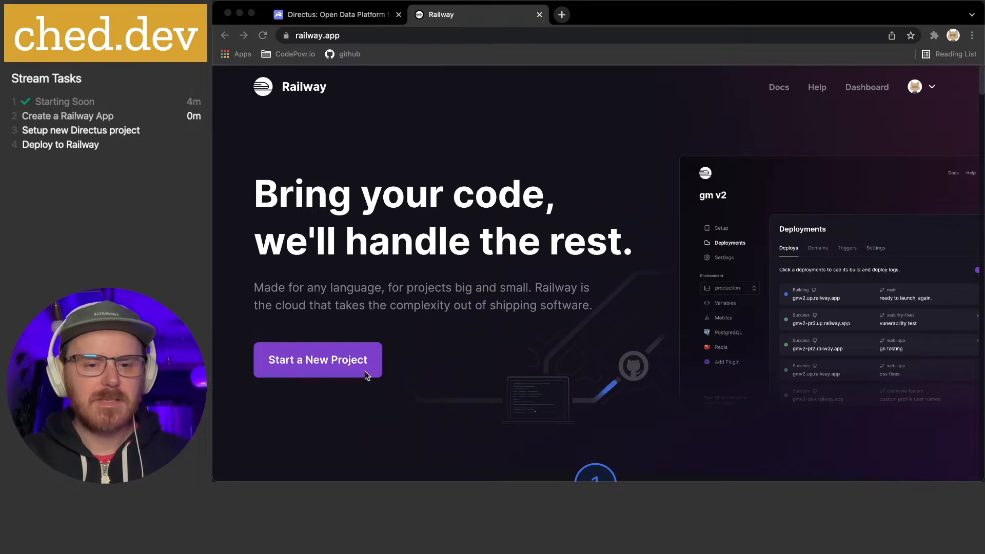
pyautogui.click(403, 293)
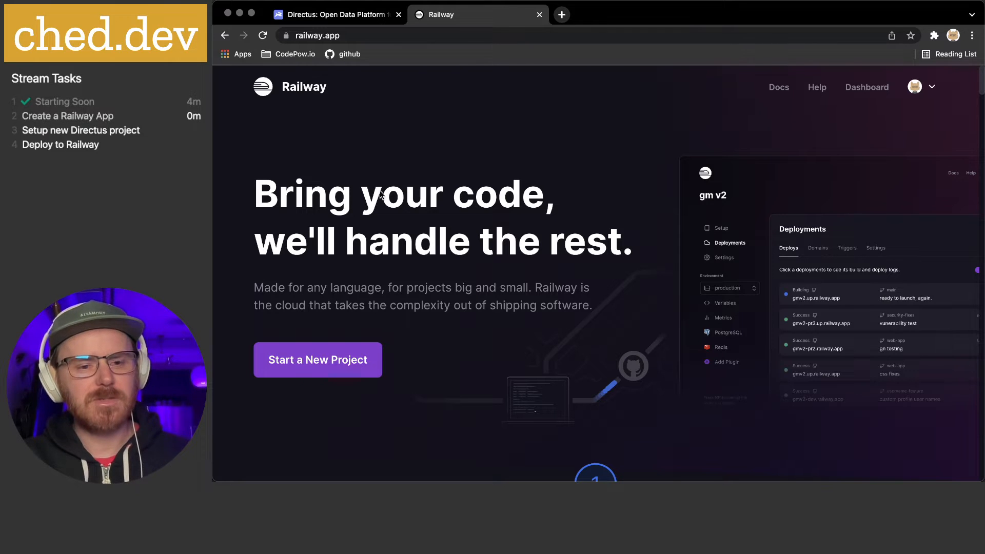
pyautogui.click(930, 95)
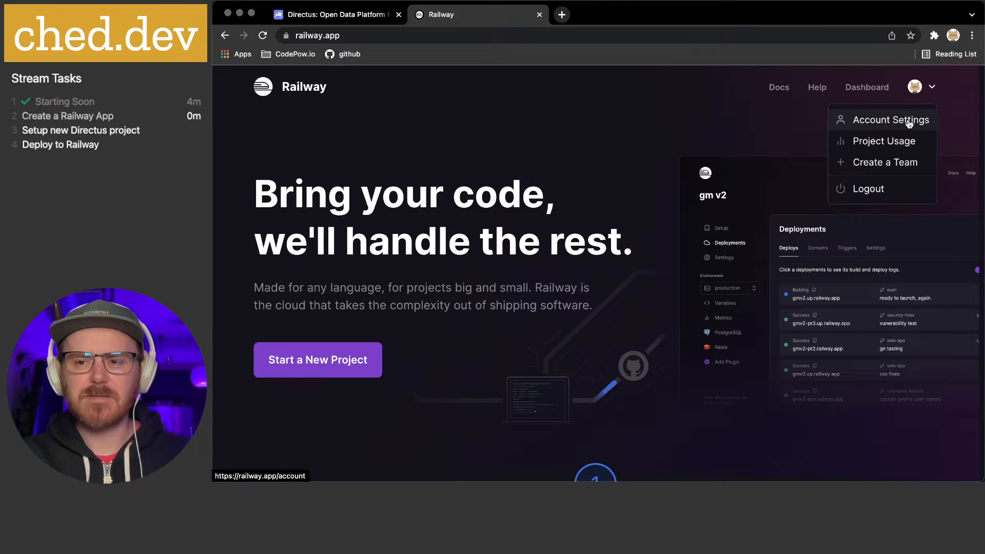
pyautogui.click(480, 150)
pyautogui.click(932, 86)
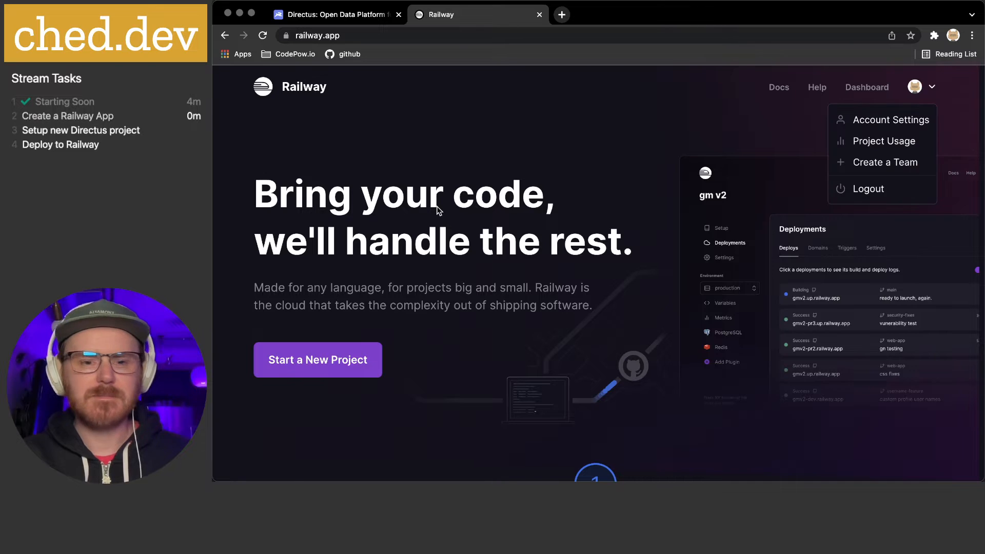
pyautogui.click(439, 207)
pyautogui.click(324, 356)
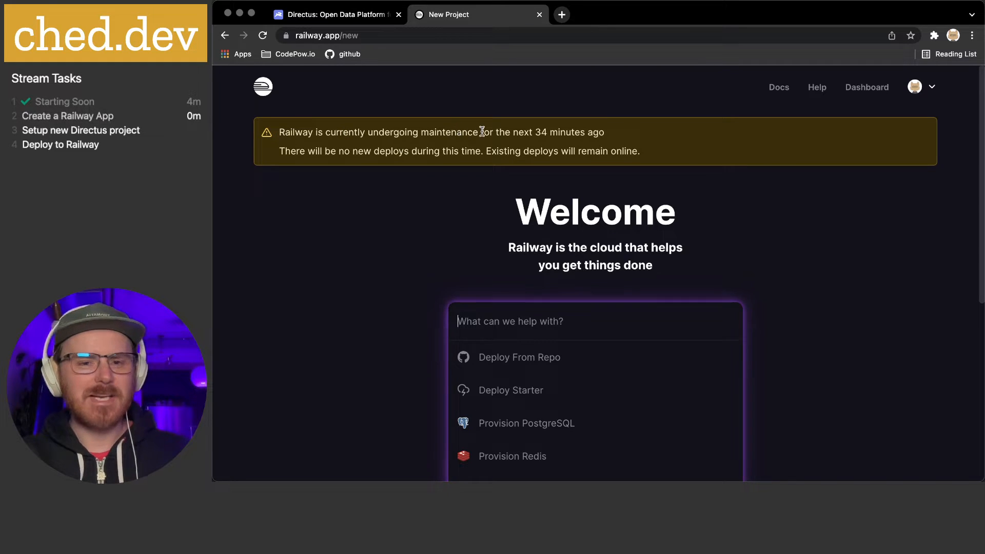
# Provision PostgreSQL from the Welcome page, creating the homely-paper project
pyautogui.moveTo(533, 132); pyautogui.dragTo(645, 128)
pyautogui.click(645, 127)
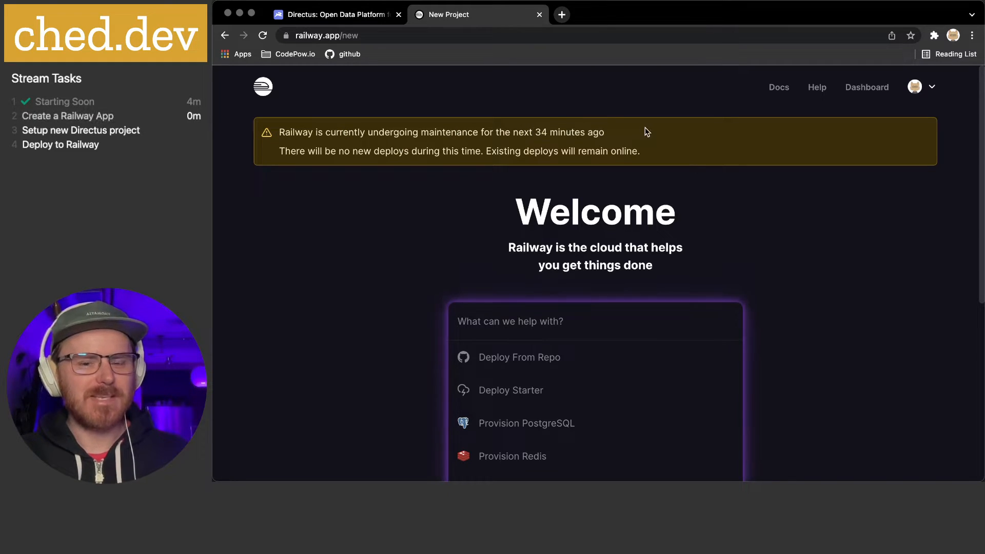
pyautogui.moveTo(534, 132); pyautogui.dragTo(651, 134)
pyautogui.click(651, 132)
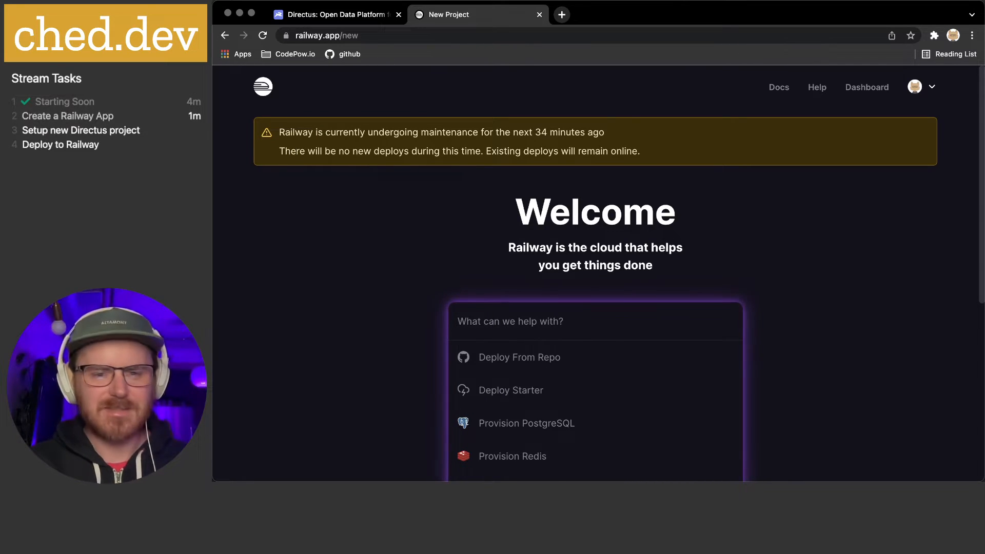
pyautogui.press('super+Tab')
pyautogui.press('super+Tab')
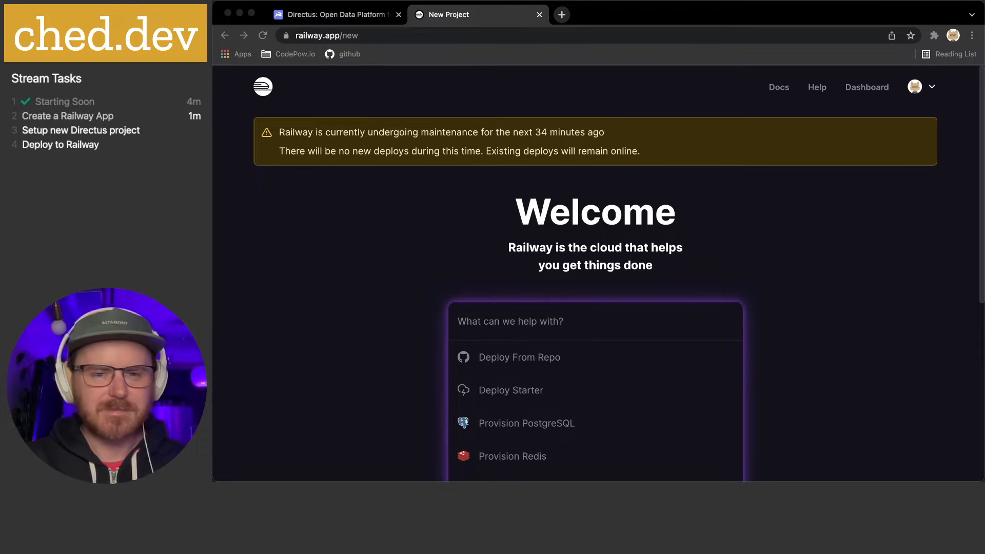
pyautogui.click(539, 213)
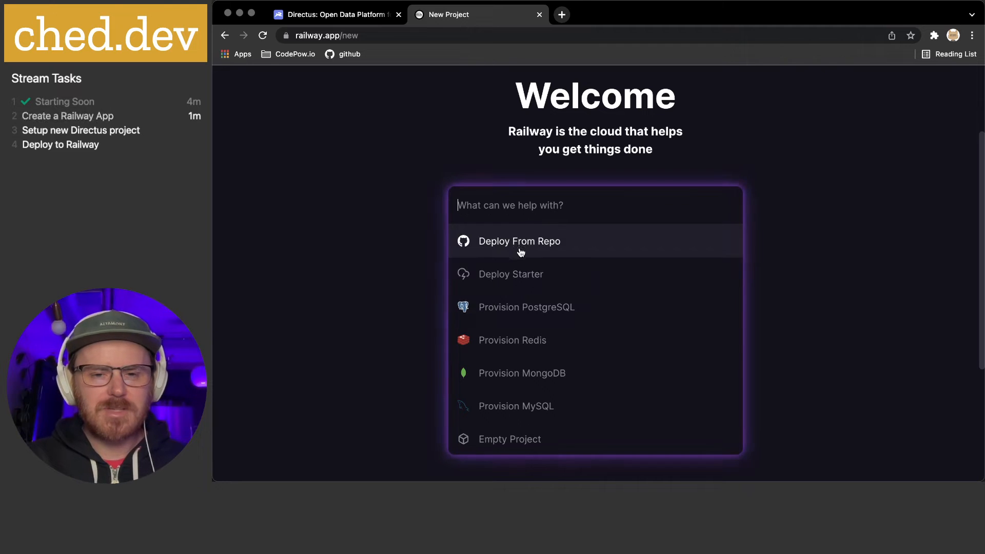
pyautogui.click(518, 312)
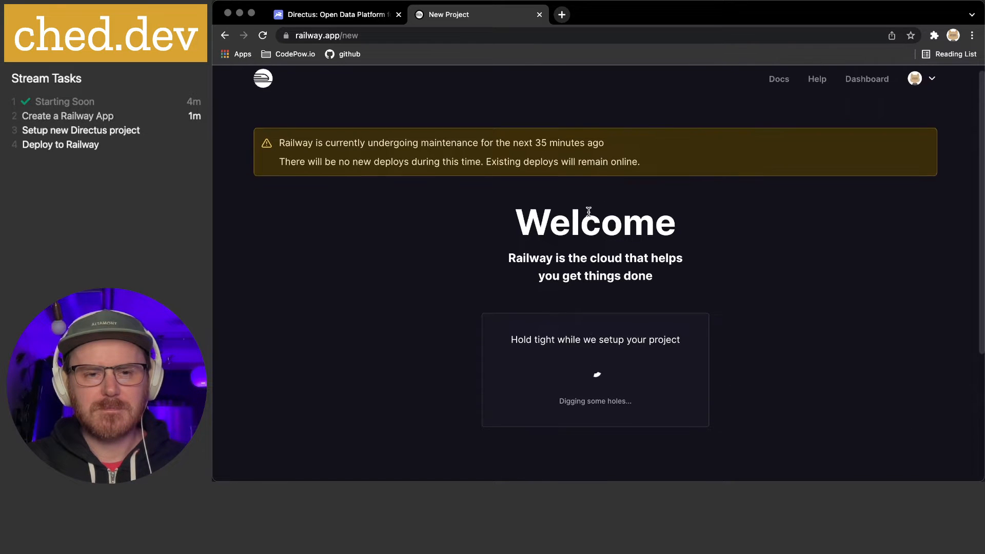
pyautogui.scroll(-3, 589, 212)
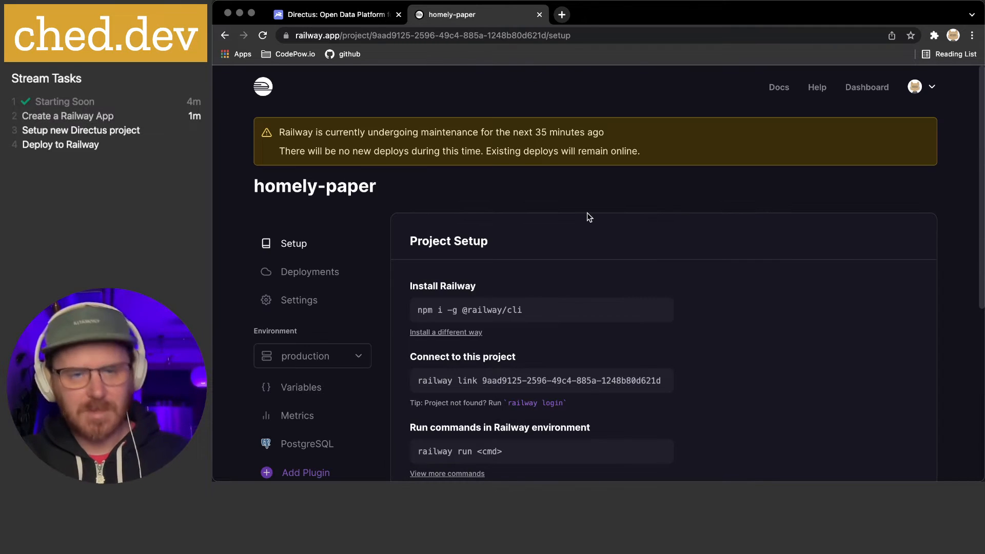
# Copy the railway link command for the homely-paper project
pyautogui.scroll(-1, 588, 213)
pyautogui.scroll(-2, 587, 213)
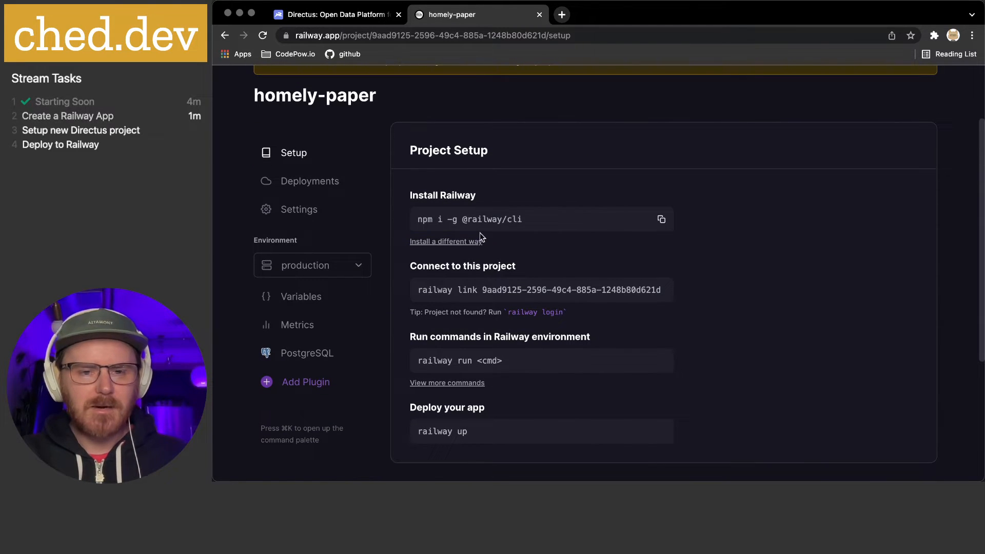
pyautogui.moveTo(419, 289); pyautogui.dragTo(602, 290)
pyautogui.click(661, 290)
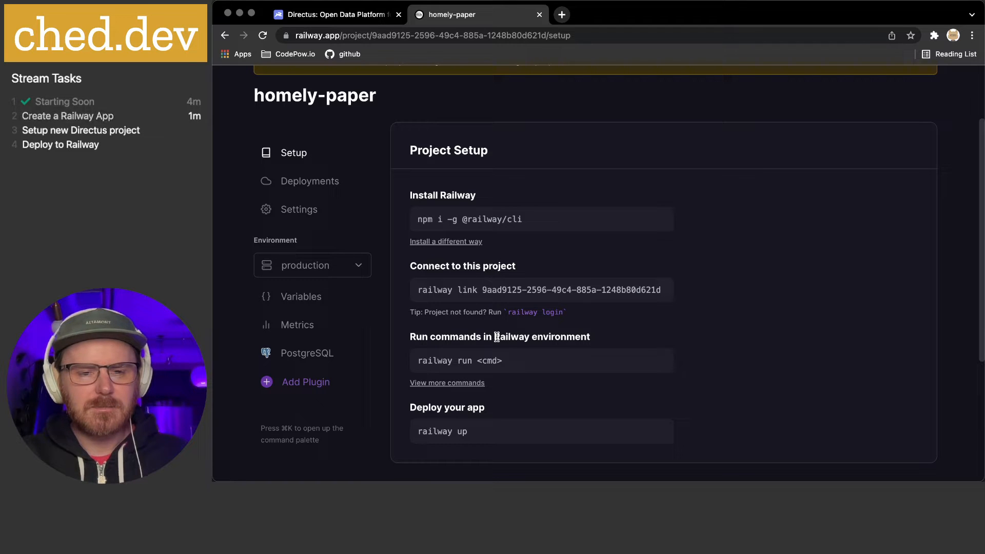
# Copy the PostgreSQL database's connection URL from its Connect panel, then switch to the Directus tab
pyautogui.scroll(-1, 505, 336)
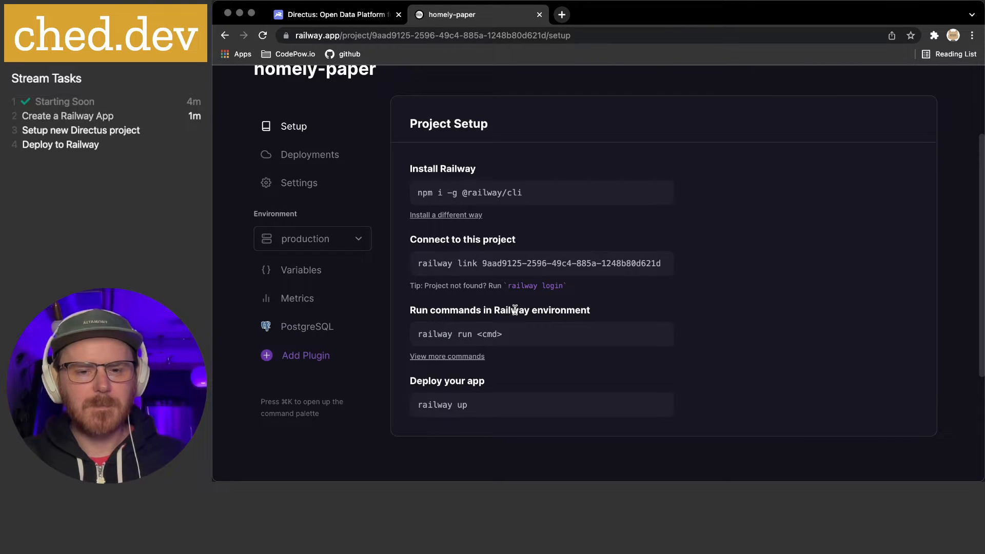
pyautogui.scroll(-1, 515, 309)
pyautogui.scroll(1, 515, 310)
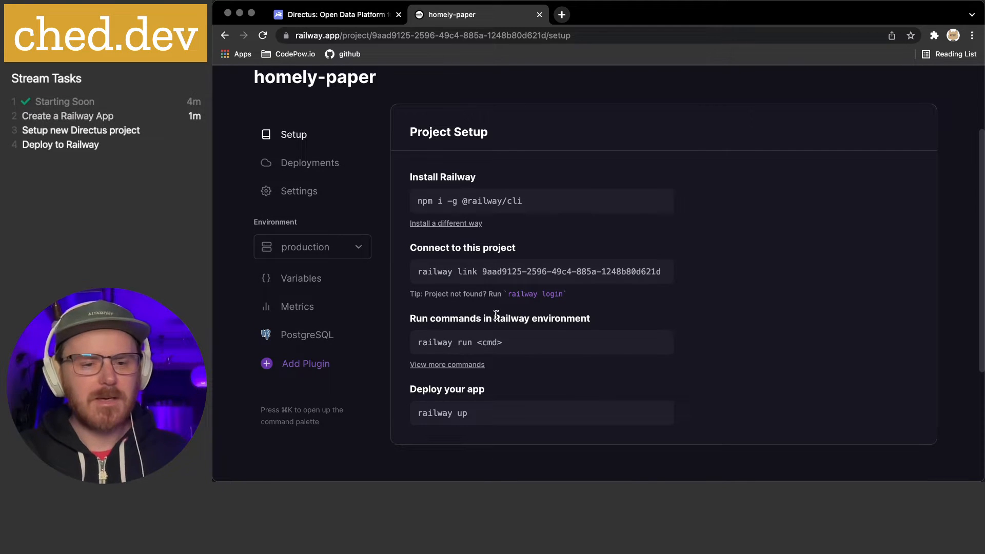
pyautogui.moveTo(496, 272)
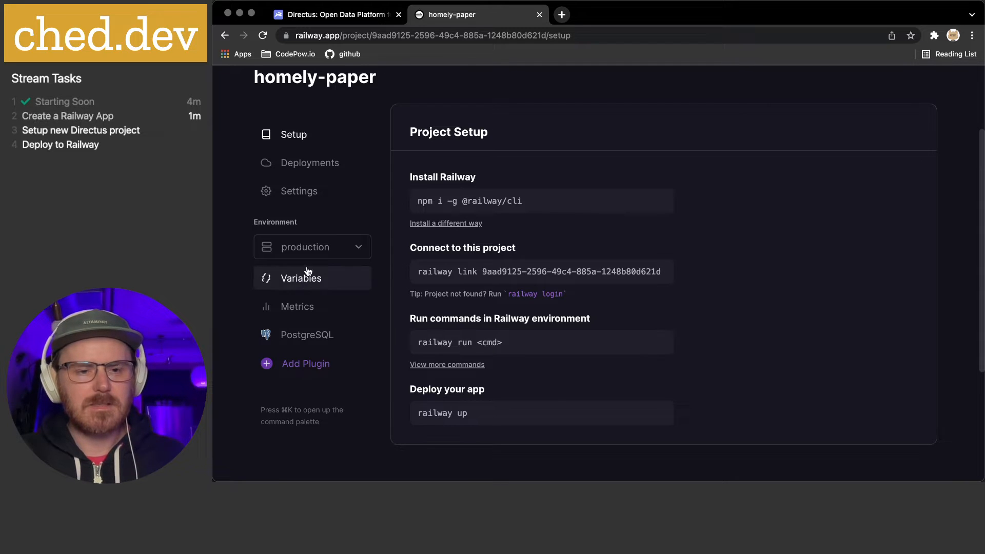
pyautogui.click(308, 334)
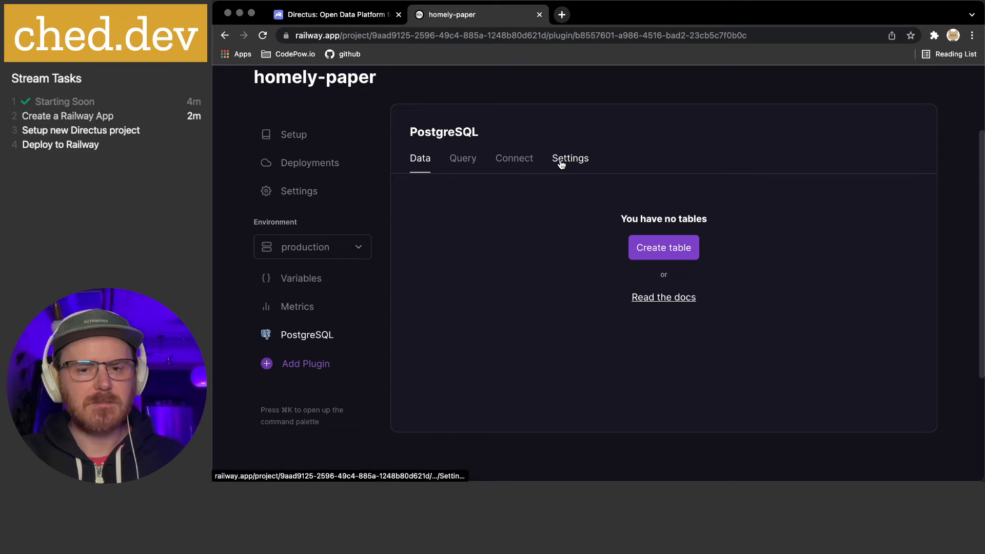
pyautogui.click(516, 162)
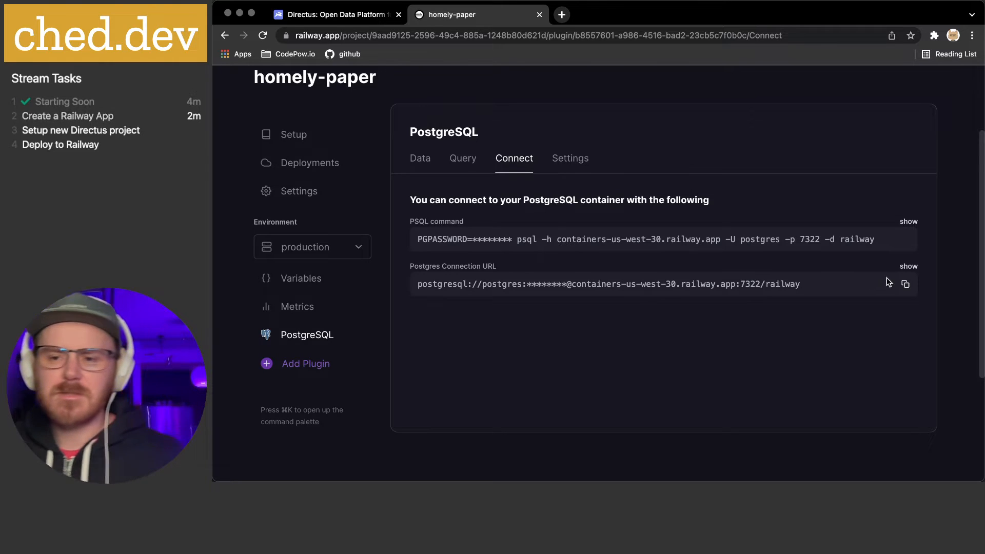
pyautogui.click(906, 284)
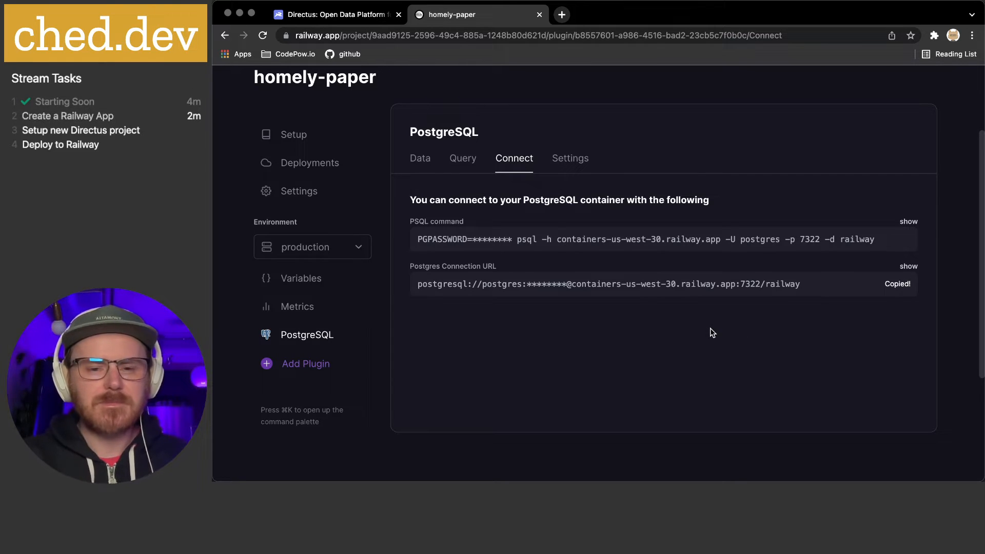
pyautogui.click(339, 19)
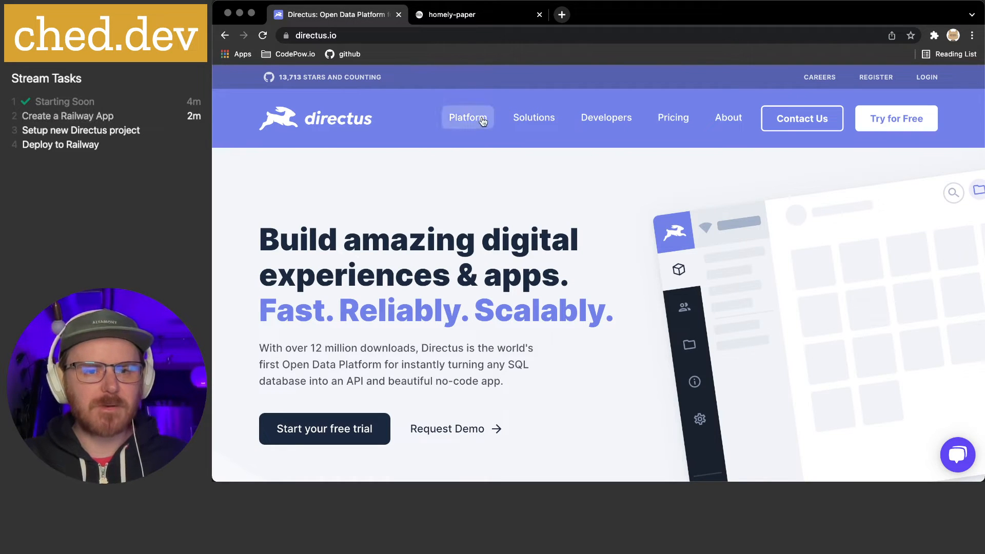
# Copy the npx create-directus-project my-project command from the Directus Platform install section
pyautogui.moveTo(591, 121)
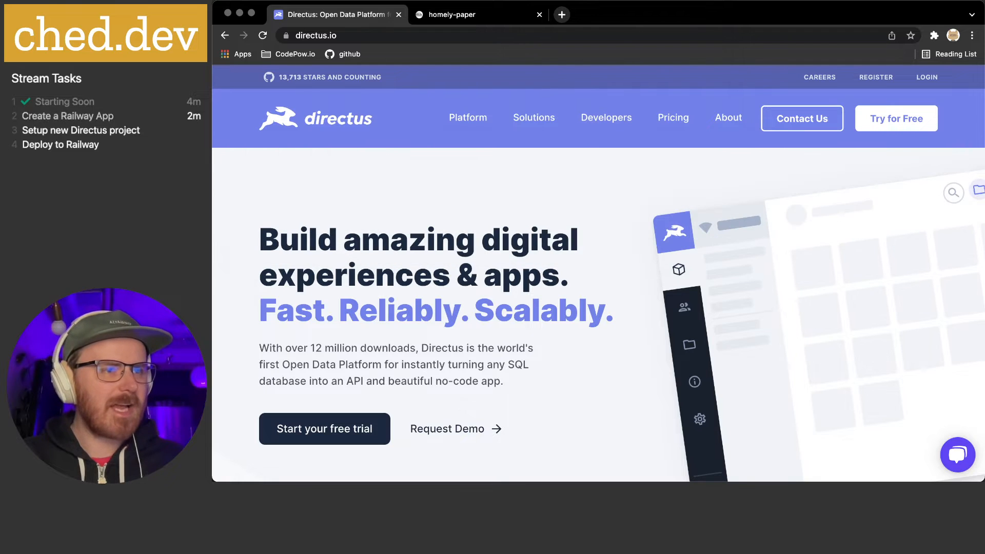
pyautogui.press('super+Tab')
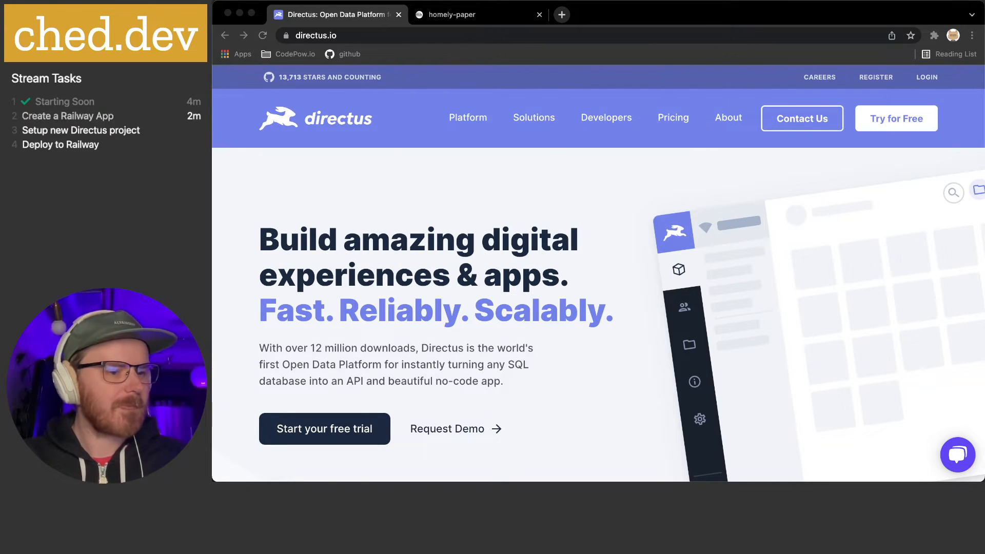
pyautogui.click(481, 336)
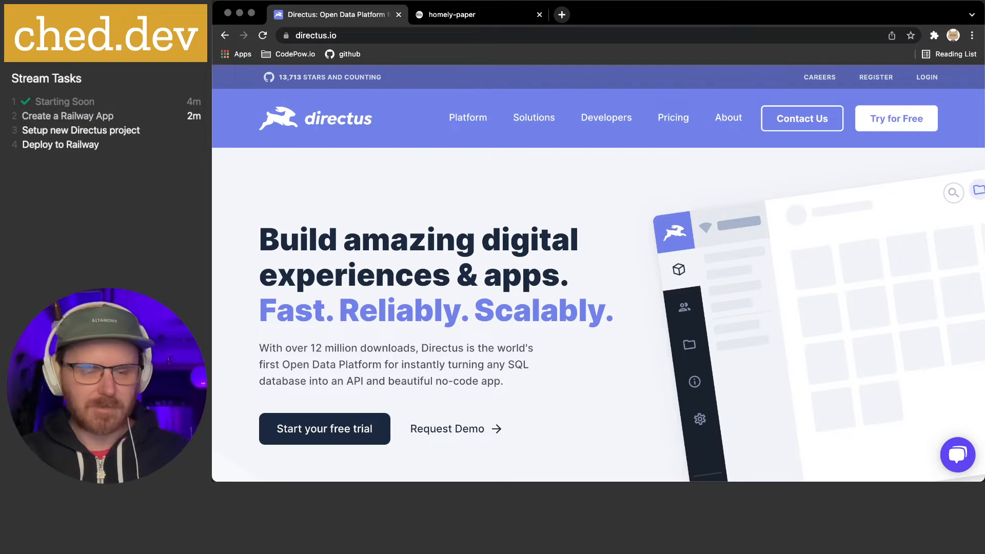
pyautogui.press('super+Tab')
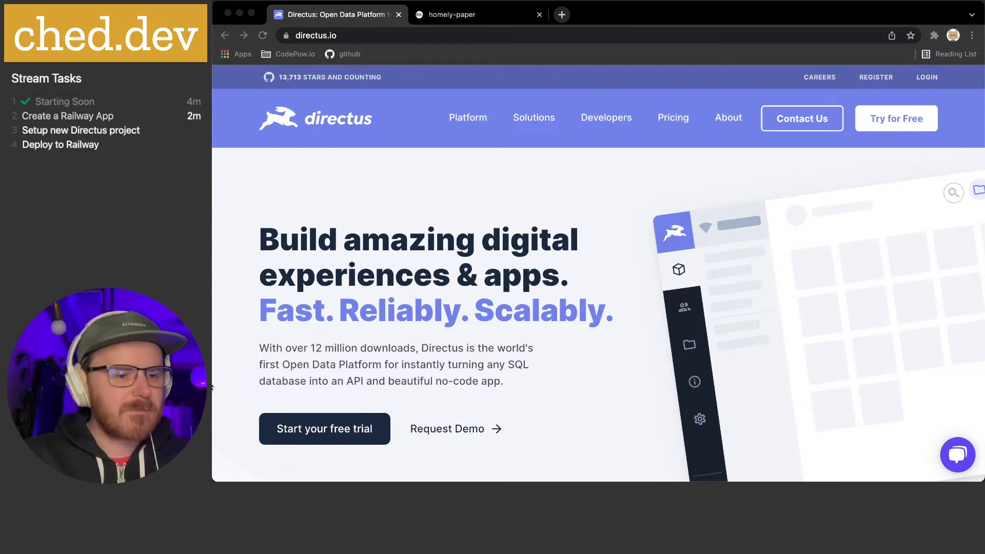
pyautogui.press('super+Tab')
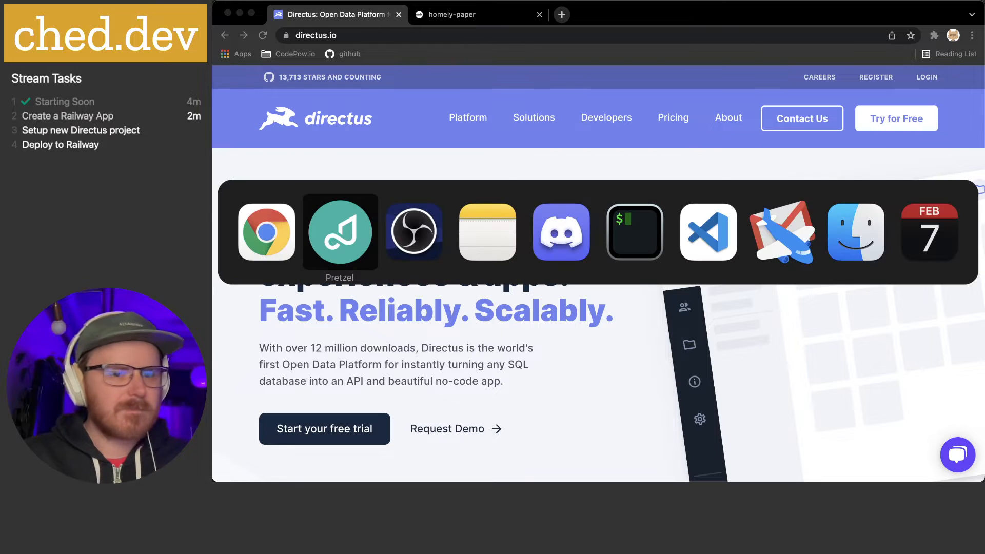
pyautogui.press('super+Tab')
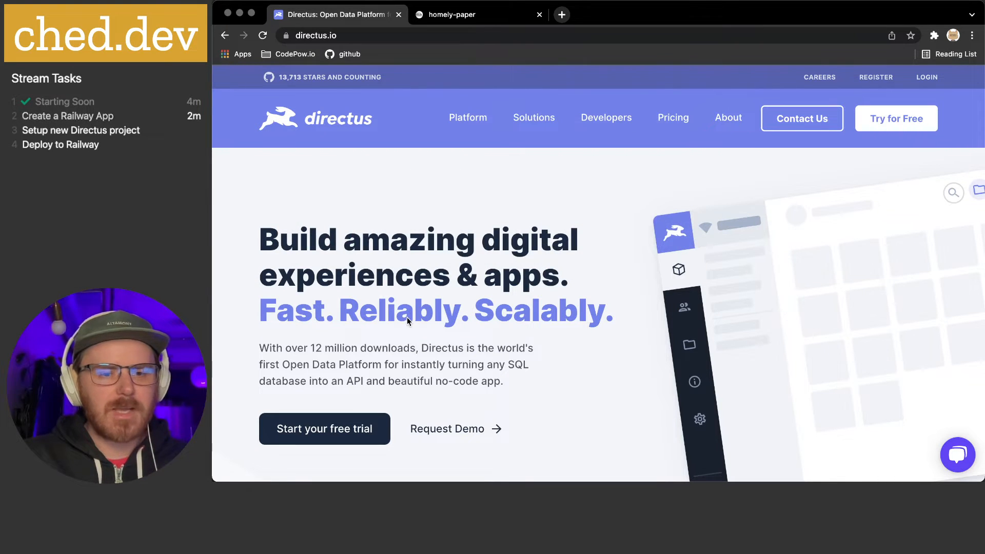
pyautogui.click(460, 126)
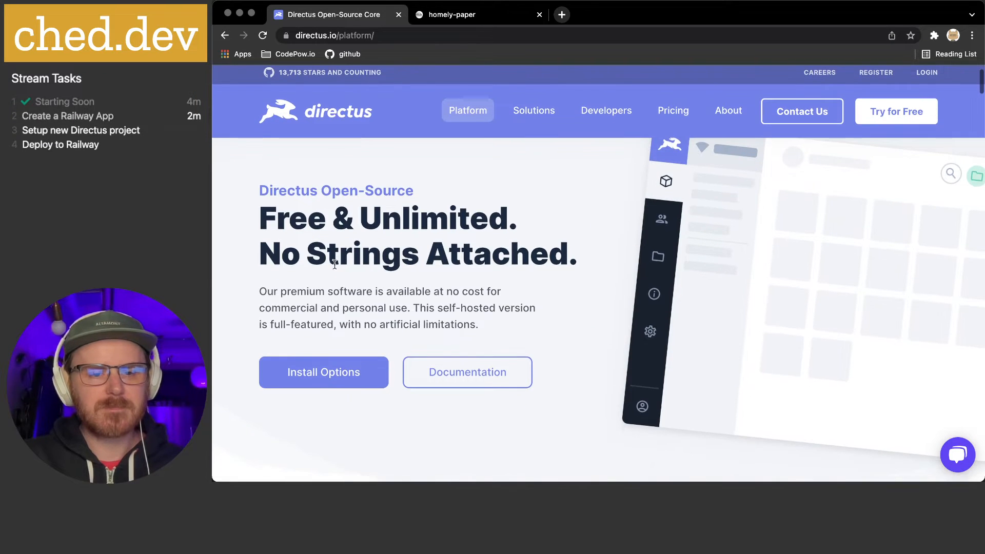
pyautogui.click(324, 413)
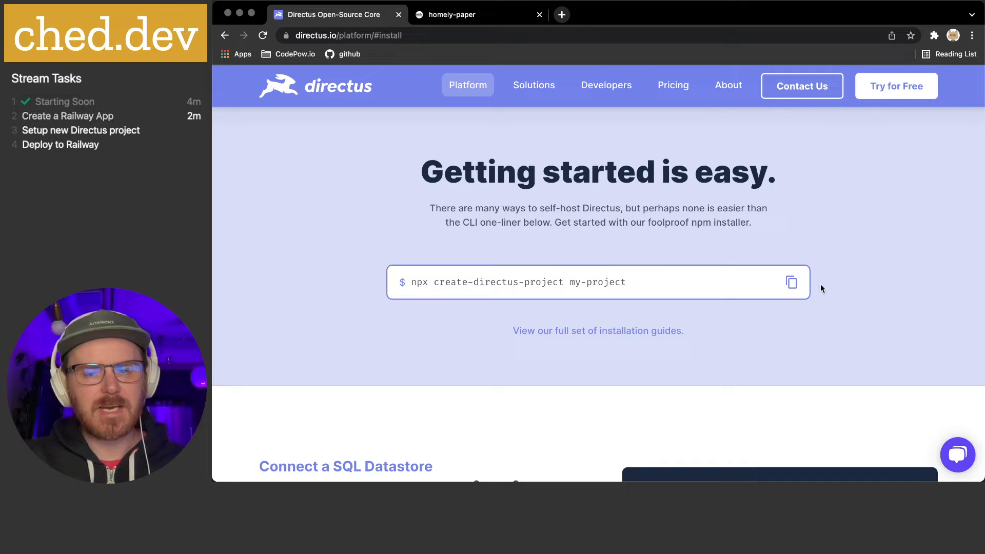
pyautogui.click(791, 282)
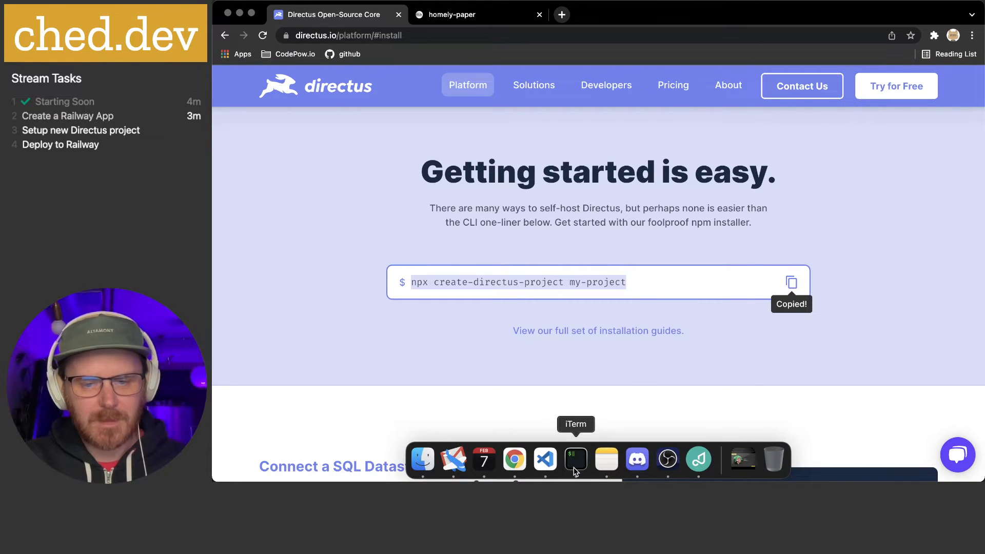
pyautogui.click(576, 458)
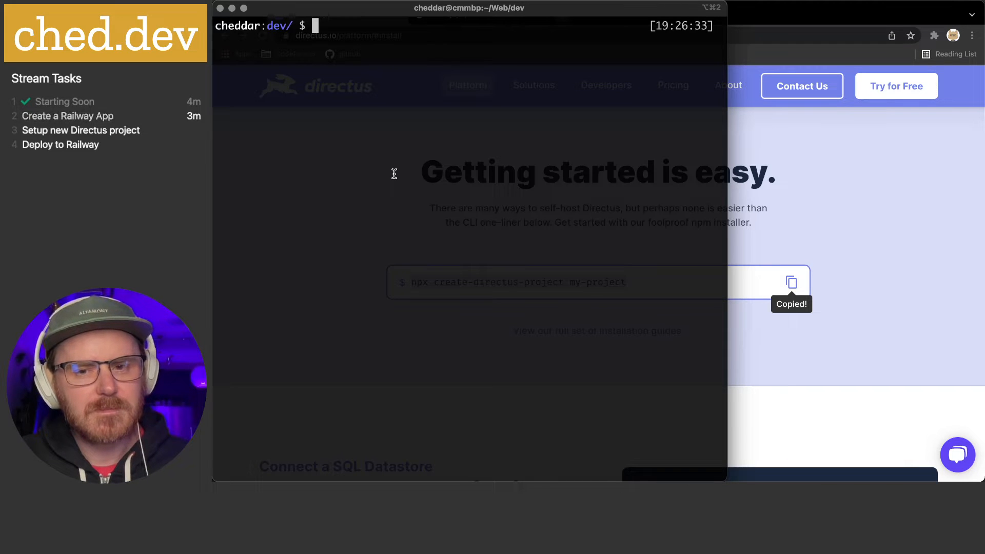
# Run npx create-directus-project mega-api and answer y to install the package
pyautogui.press('super+v')
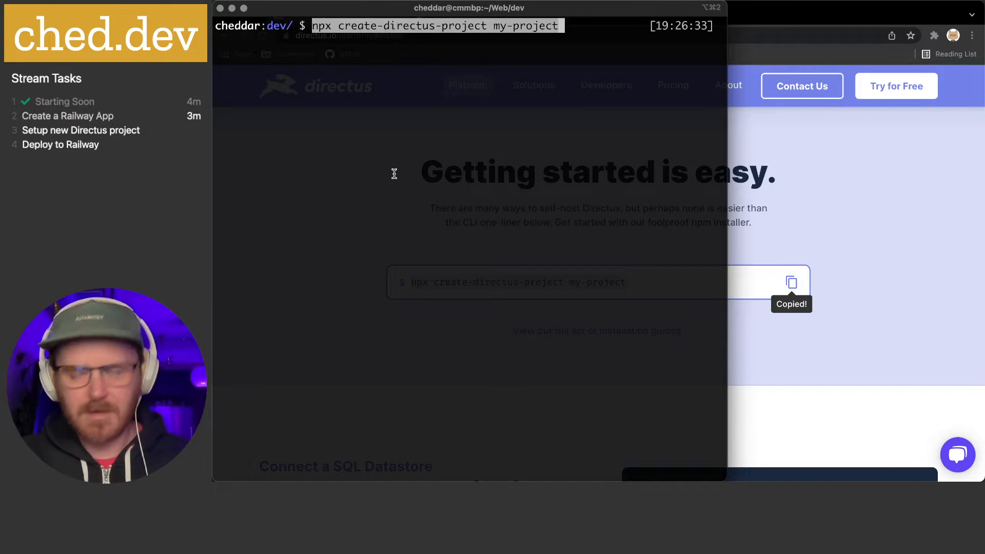
pyautogui.press('BackSpace')
pyautogui.press('BackSpace')
pyautogui.press('BackSpace')
pyautogui.press('BackSpace')
pyautogui.press('BackSpace')
pyautogui.press('BackSpace')
pyautogui.press('BackSpace')
pyautogui.press('BackSpace')
pyautogui.press('BackSpace')
pyautogui.press('BackSpace')
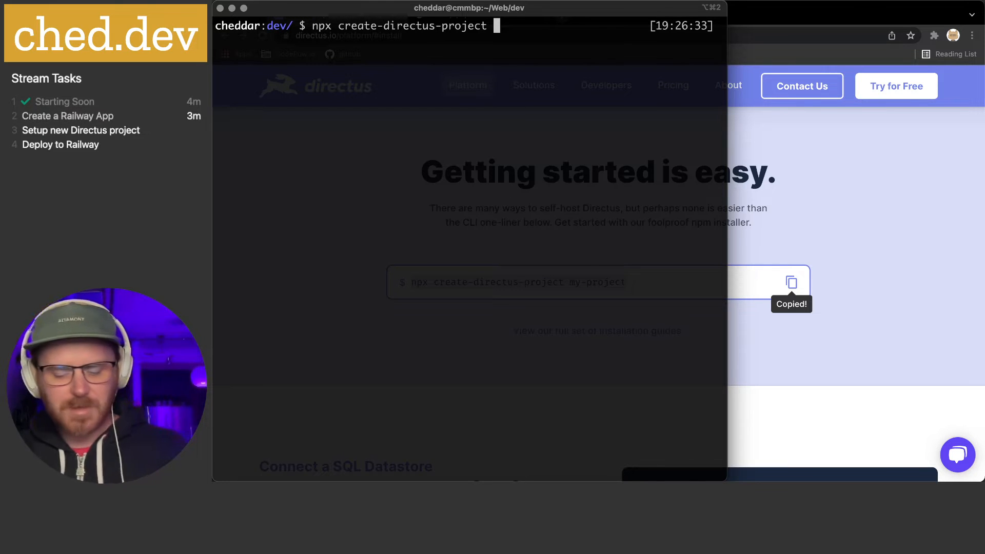
pyautogui.write('mega-')
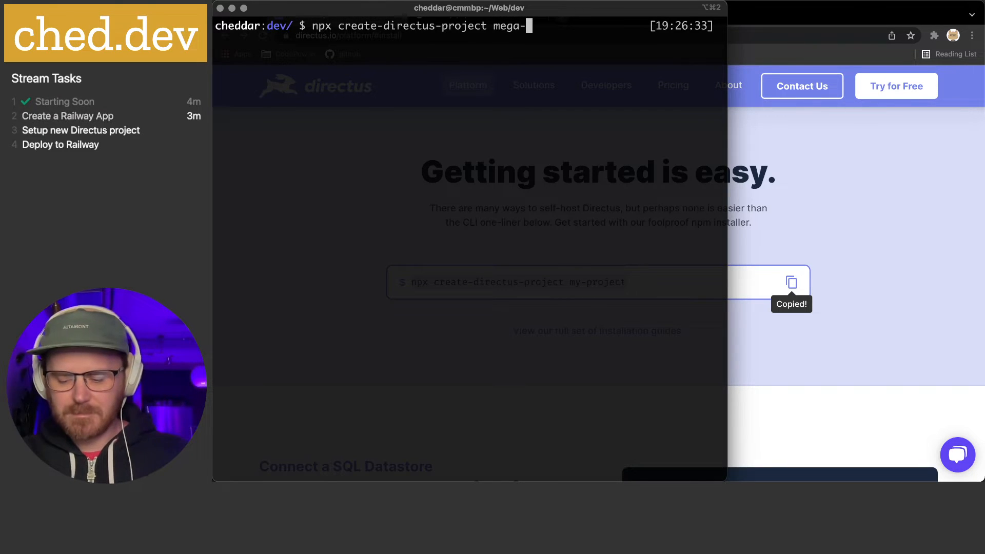
pyautogui.write('api')
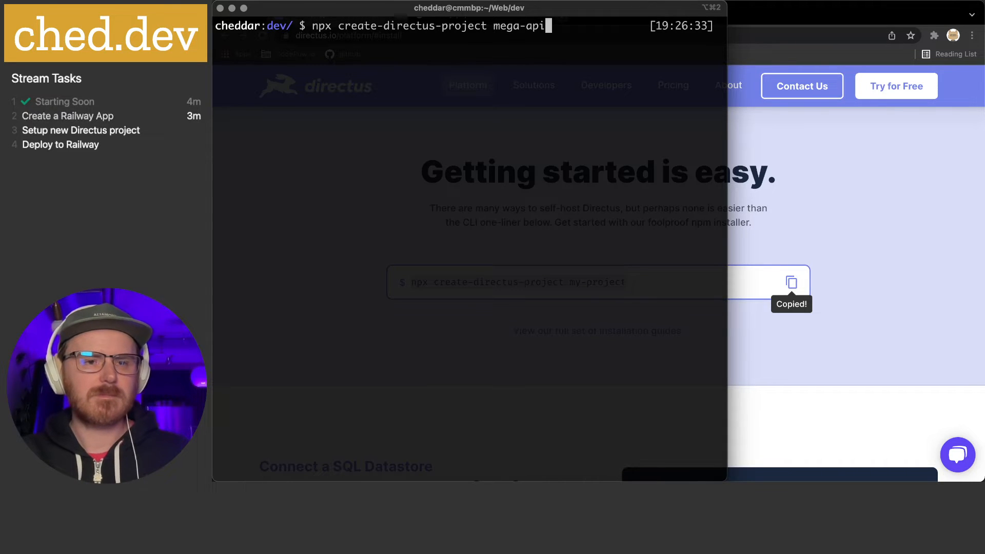
pyautogui.press('Return')
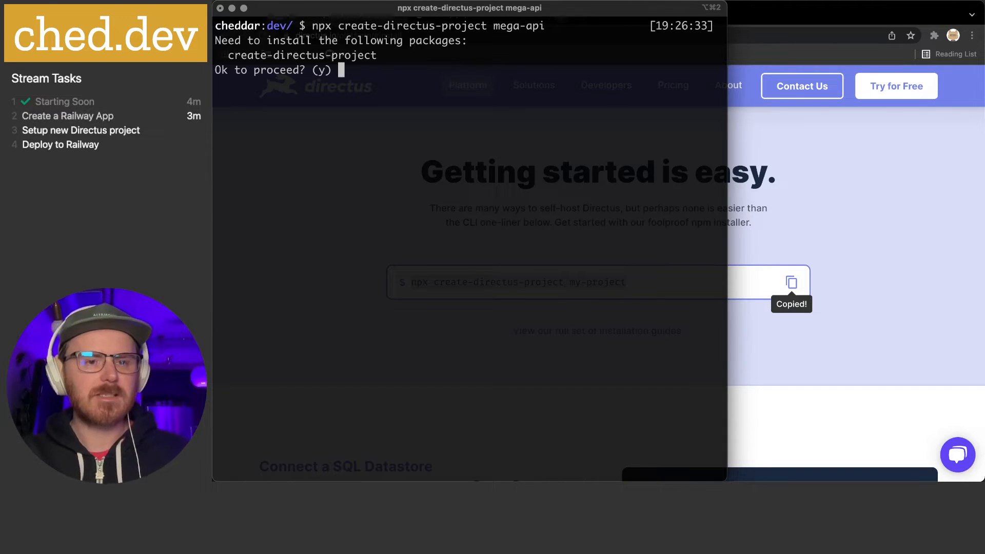
pyautogui.write('y')
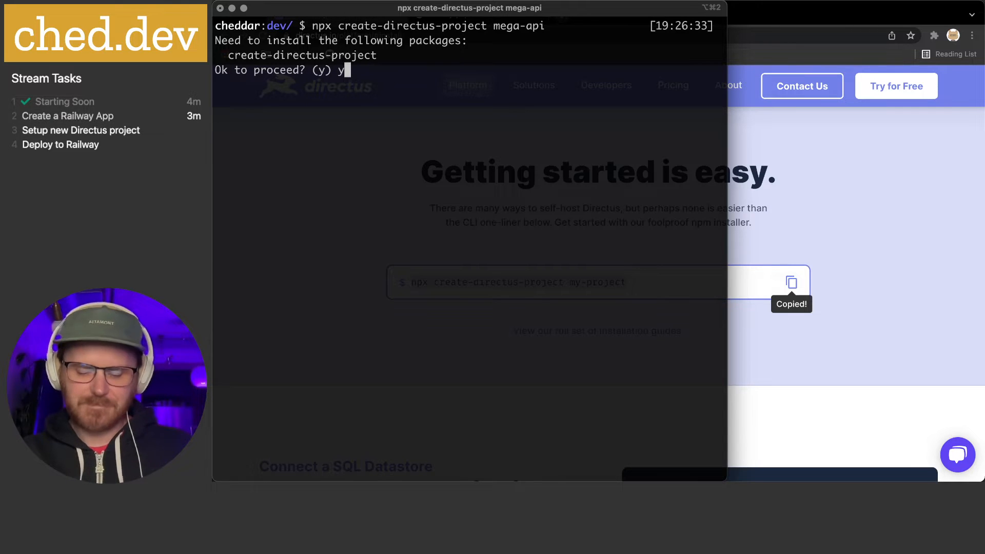
pyautogui.press('Return')
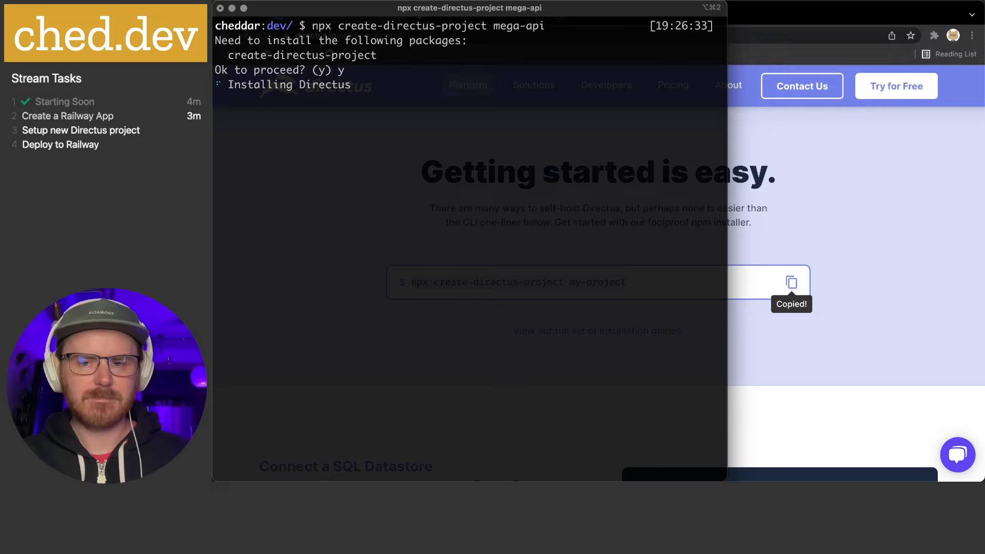
# Copy the homely-paper Postgres connection URL again
pyautogui.click(850, 180)
pyautogui.click(479, 14)
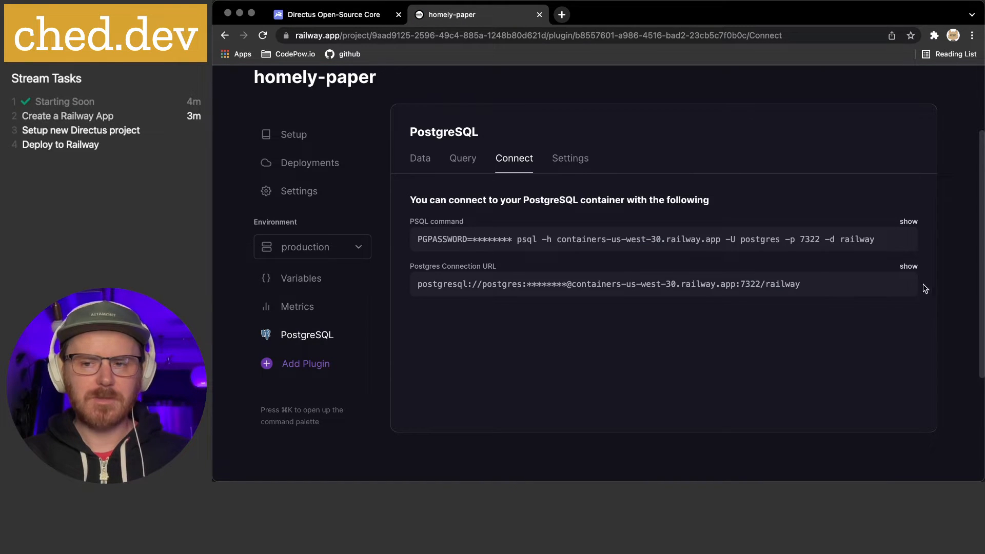
pyautogui.click(906, 285)
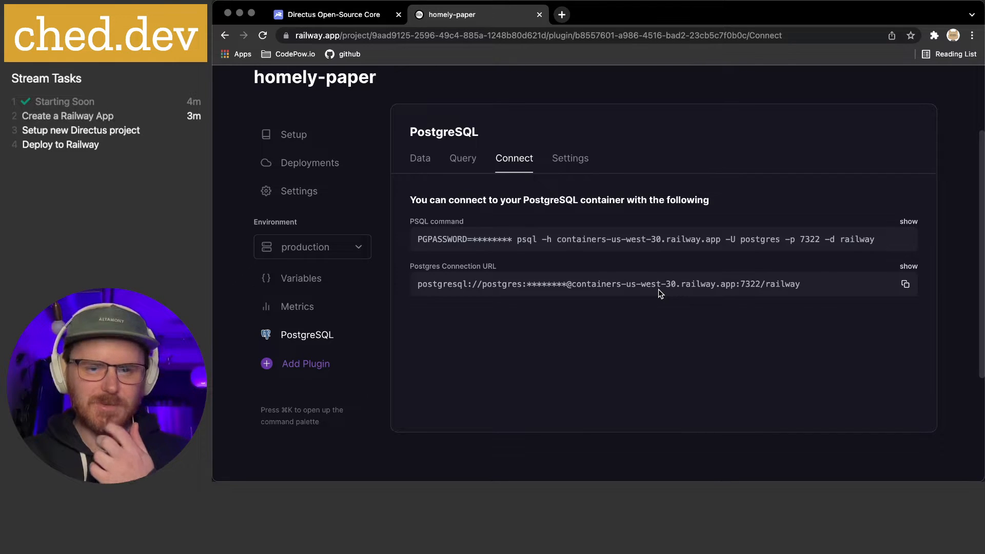
# Check the database's Settings, Query and Data views, confirming it has no tables yet
pyautogui.click(580, 160)
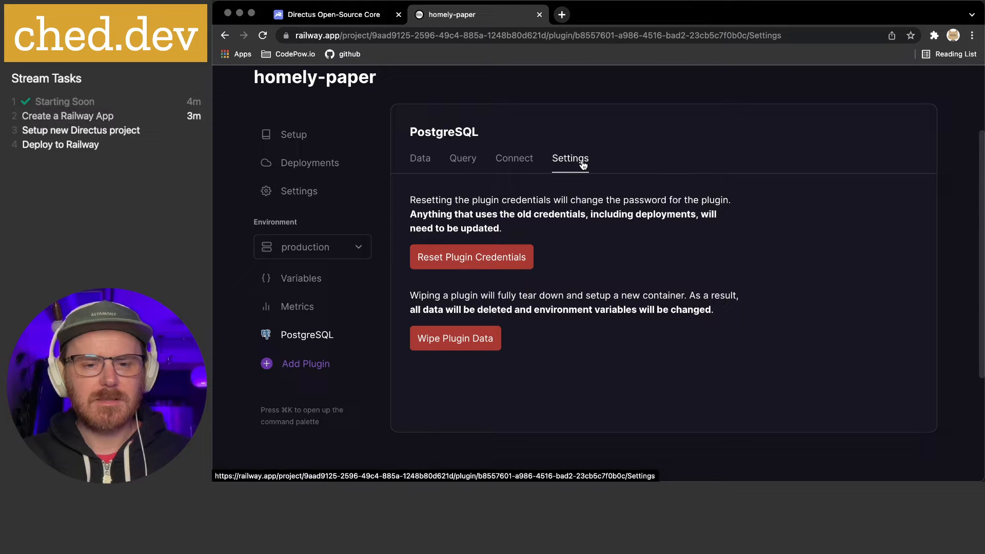
pyautogui.click(516, 160)
pyautogui.click(463, 161)
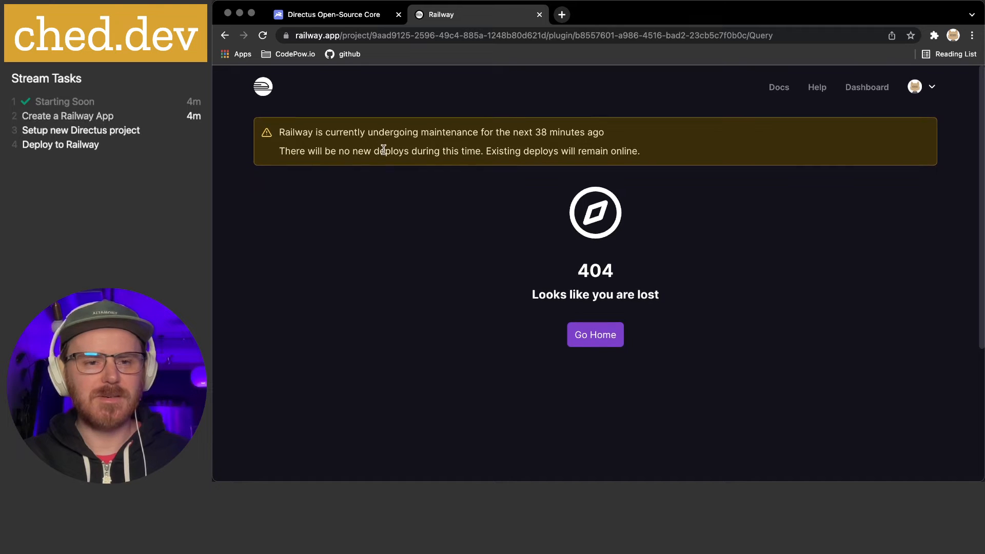
pyautogui.click(224, 36)
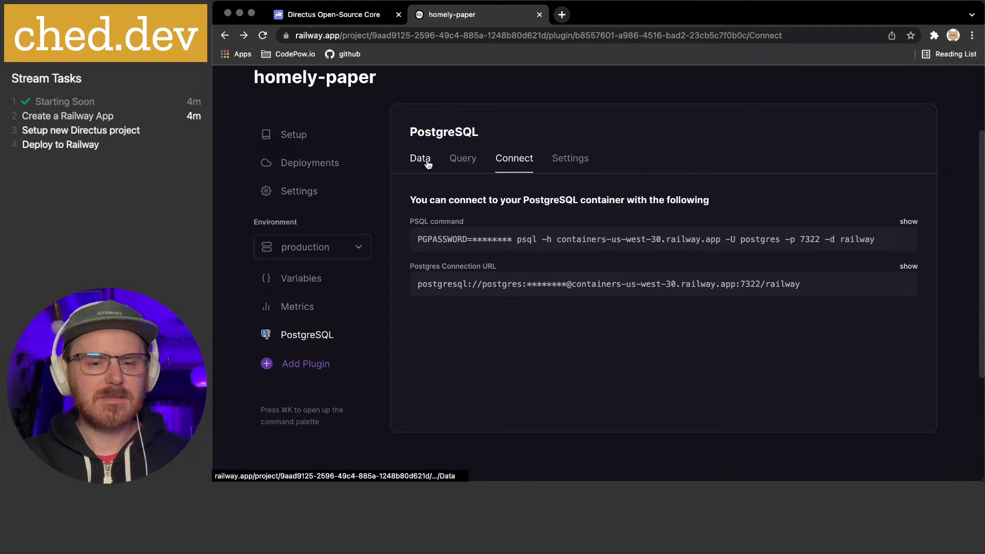
pyautogui.click(454, 165)
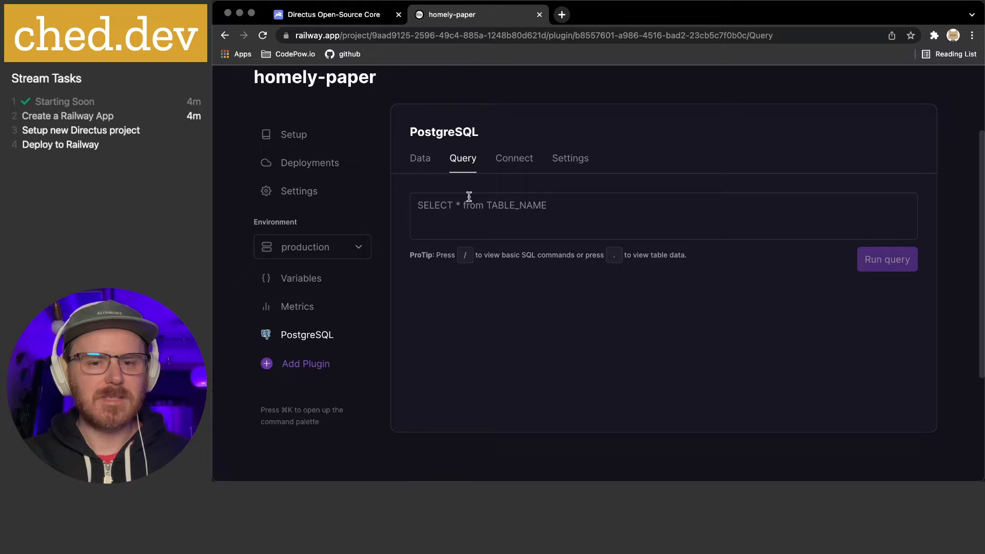
pyautogui.click(429, 167)
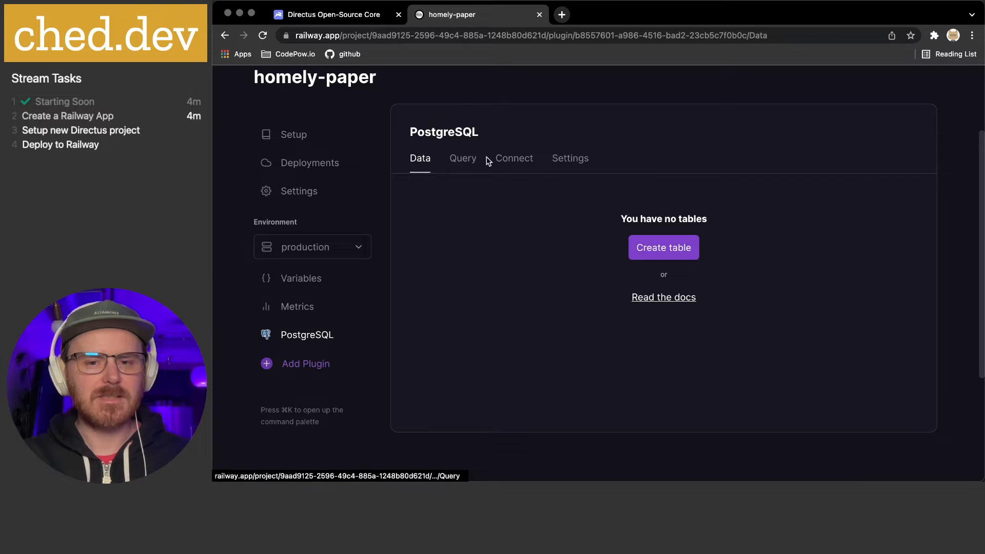
pyautogui.click(517, 162)
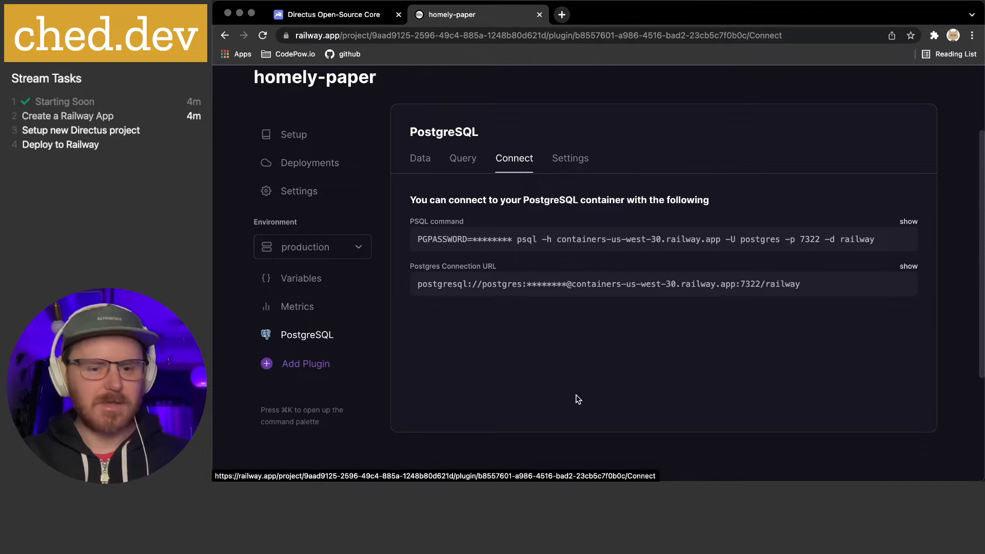
# Choose PostgreSQL / Redshift as the Directus database client and move the terminal aside
pyautogui.press('super+Tab')
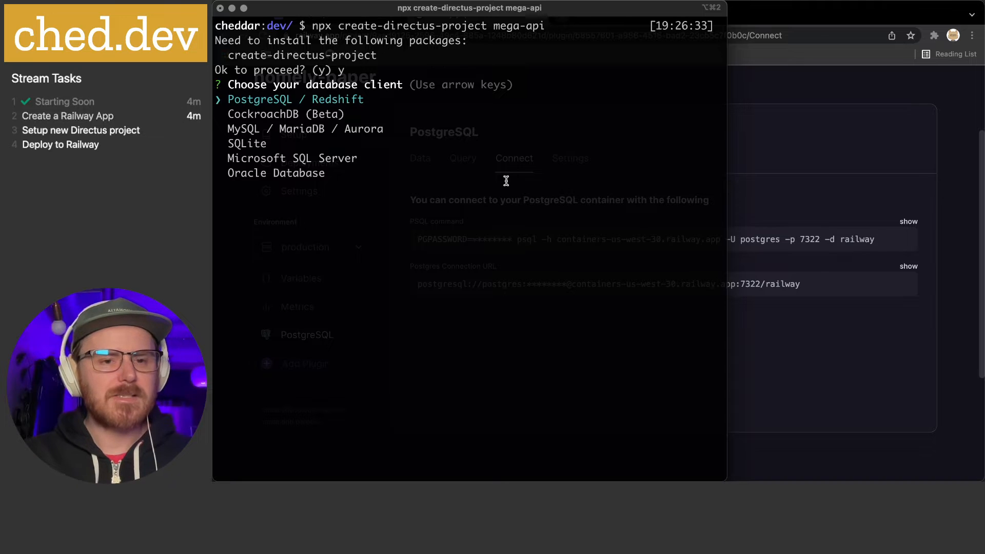
pyautogui.press('Return')
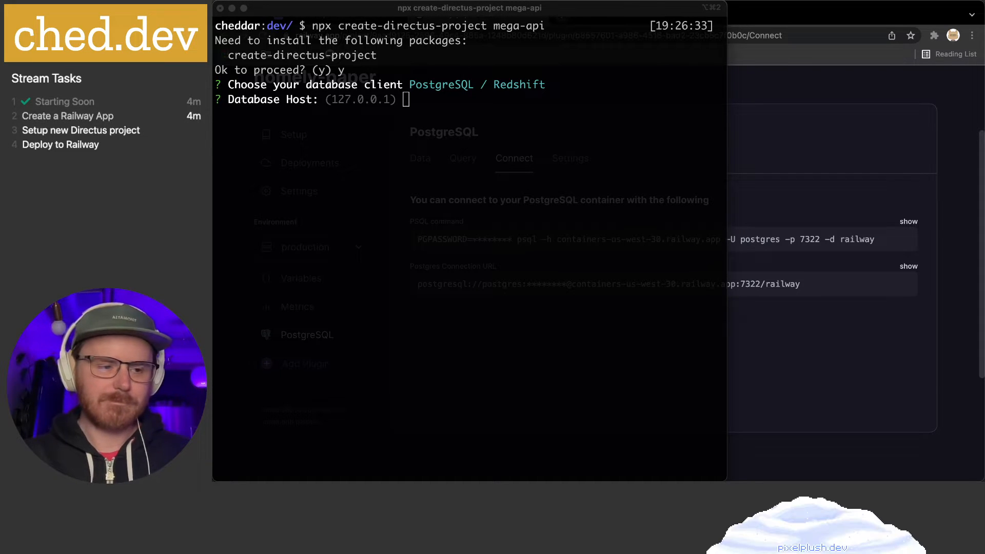
pyautogui.click(440, 148)
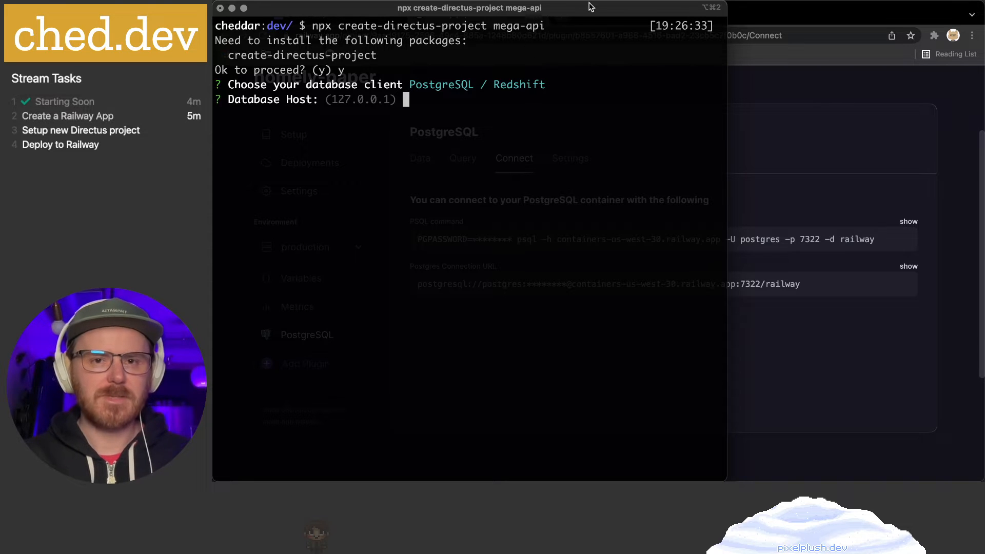
pyautogui.moveTo(589, 7); pyautogui.dragTo(984, 7)
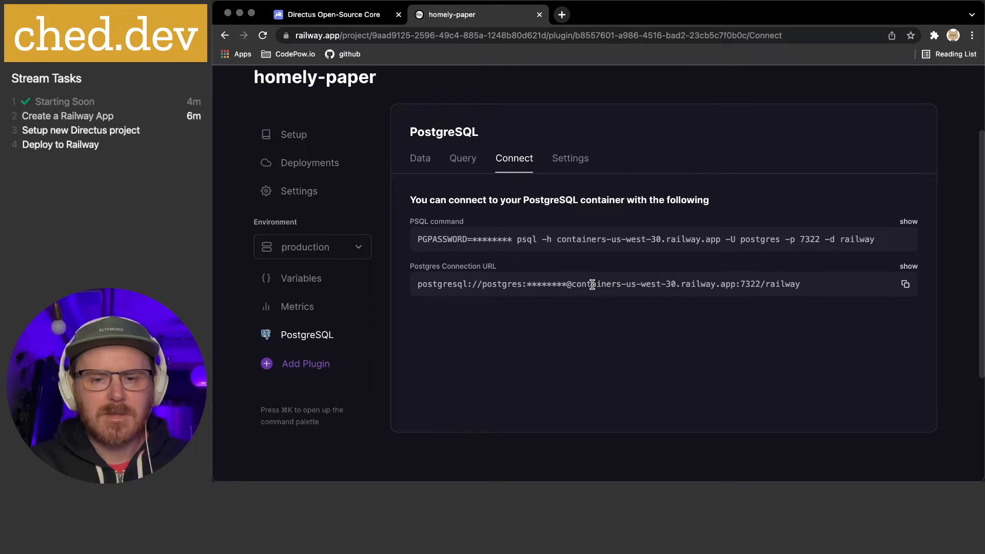
# Select the host containers-us-west-30.railway.app and port 7322 in the connection URL
pyautogui.moveTo(598, 284); pyautogui.dragTo(728, 285)
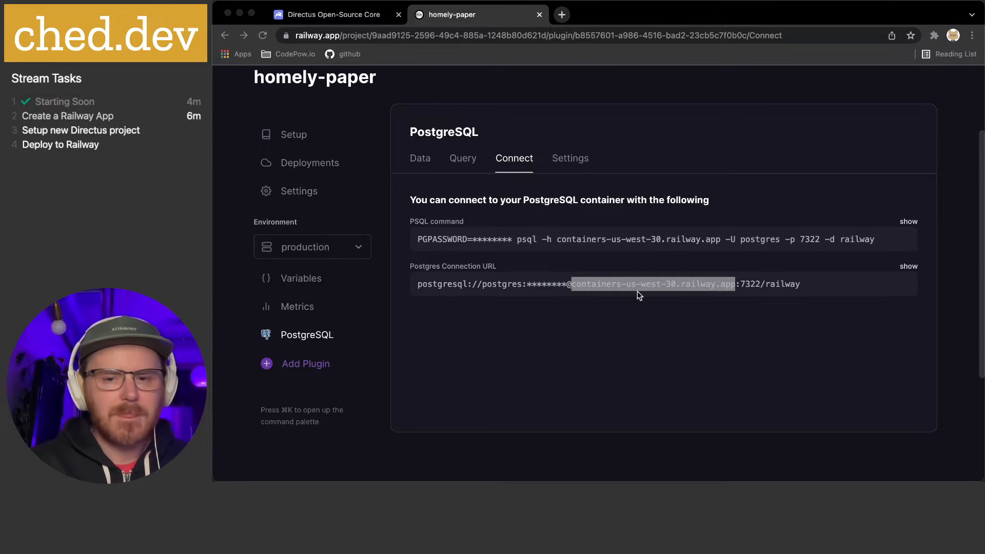
pyautogui.doubleClick(751, 284)
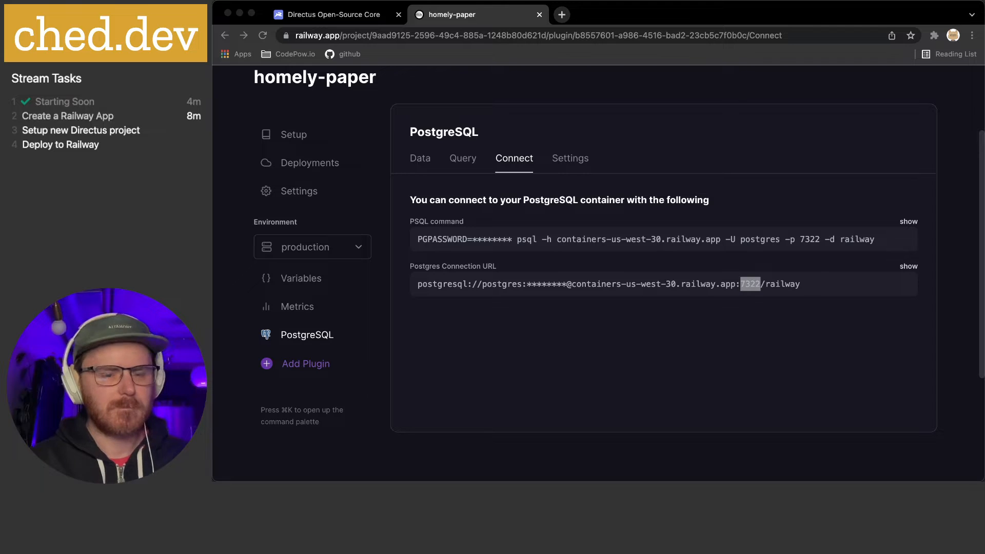
pyautogui.click(556, 319)
pyautogui.moveTo(606, 480)
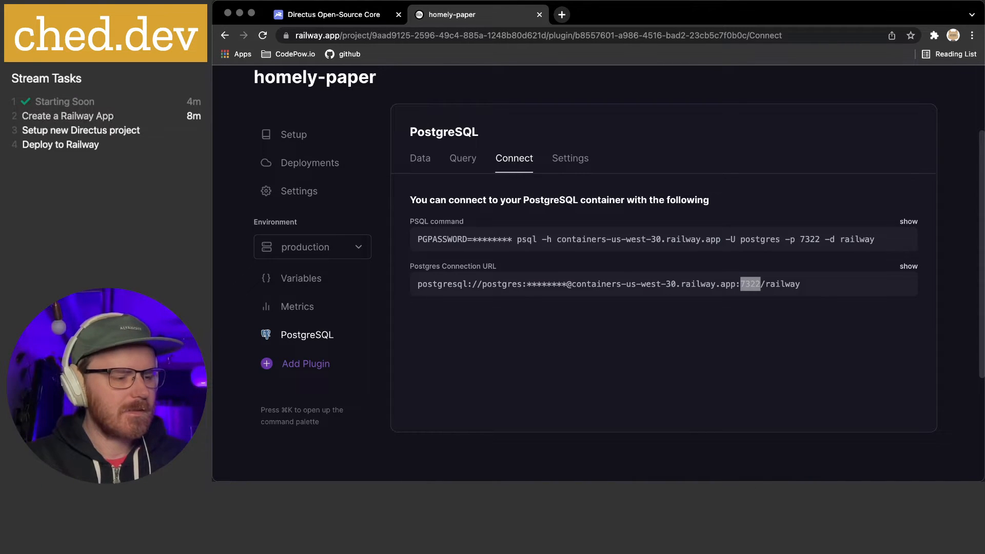
pyautogui.press('super+Tab')
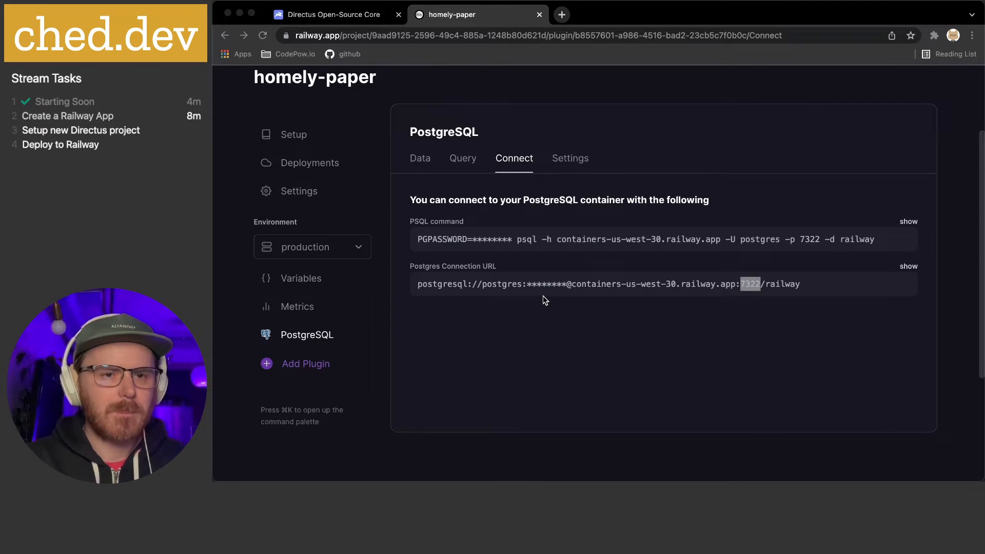
pyautogui.press('super+Tab')
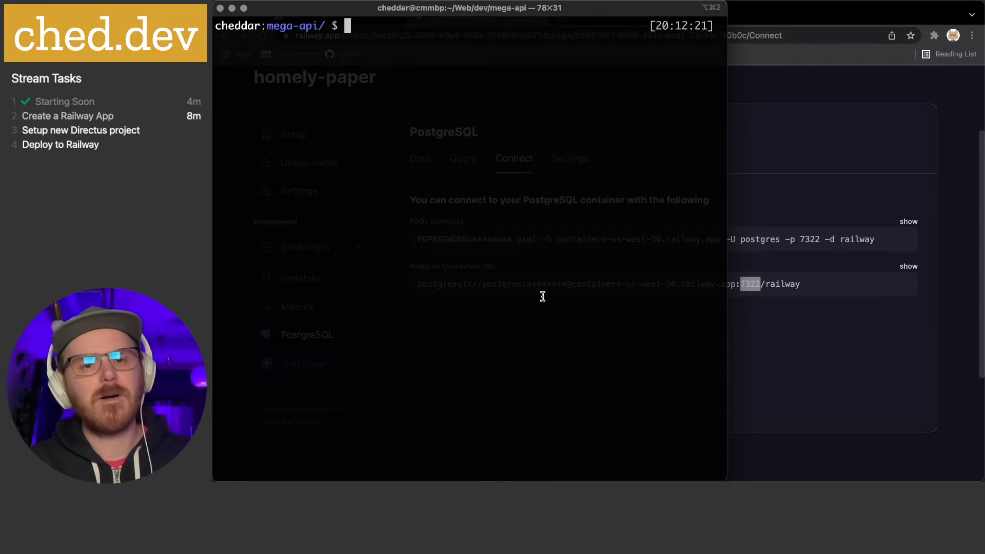
pyautogui.click(786, 175)
pyautogui.click(426, 160)
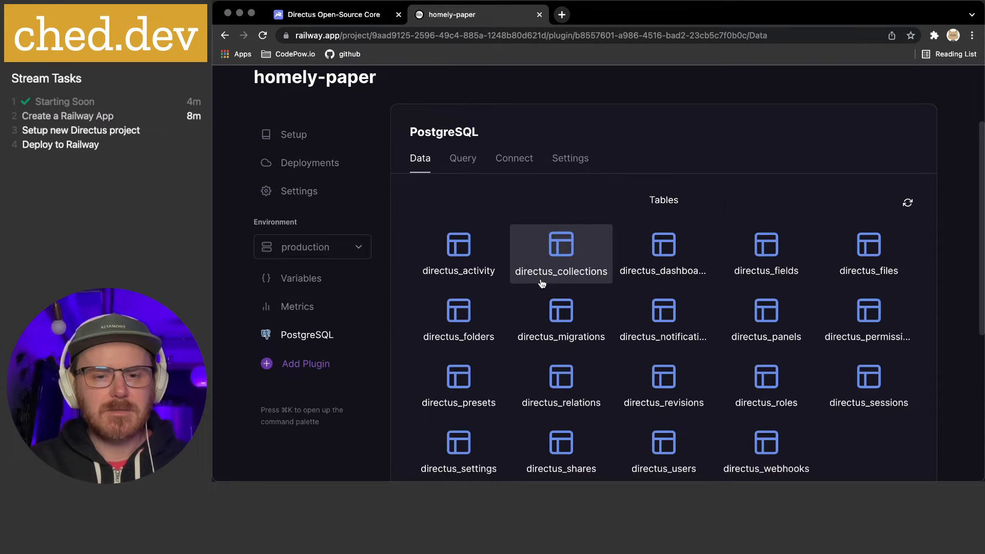
pyautogui.scroll(-1, 767, 257)
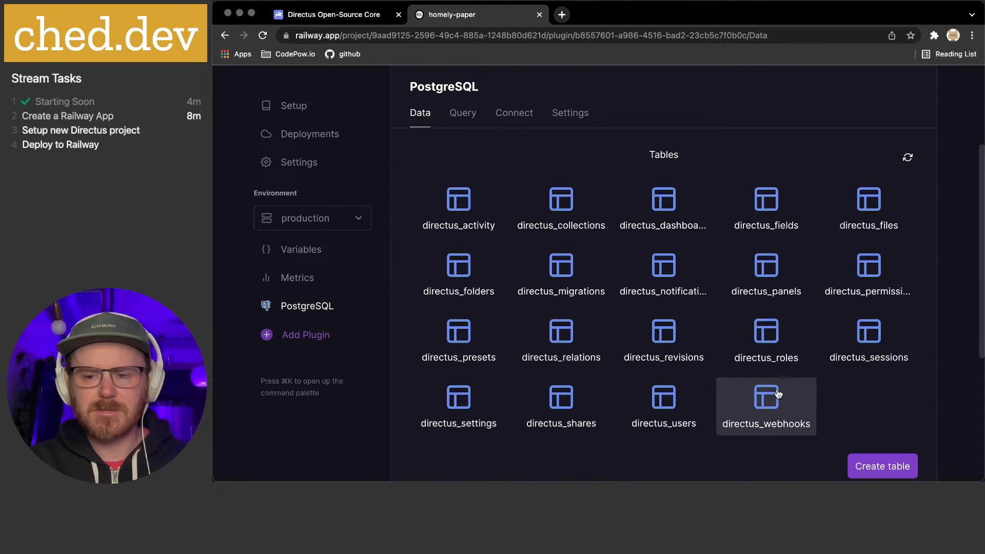
pyautogui.scroll(-2, 821, 308)
pyautogui.scroll(3, 774, 395)
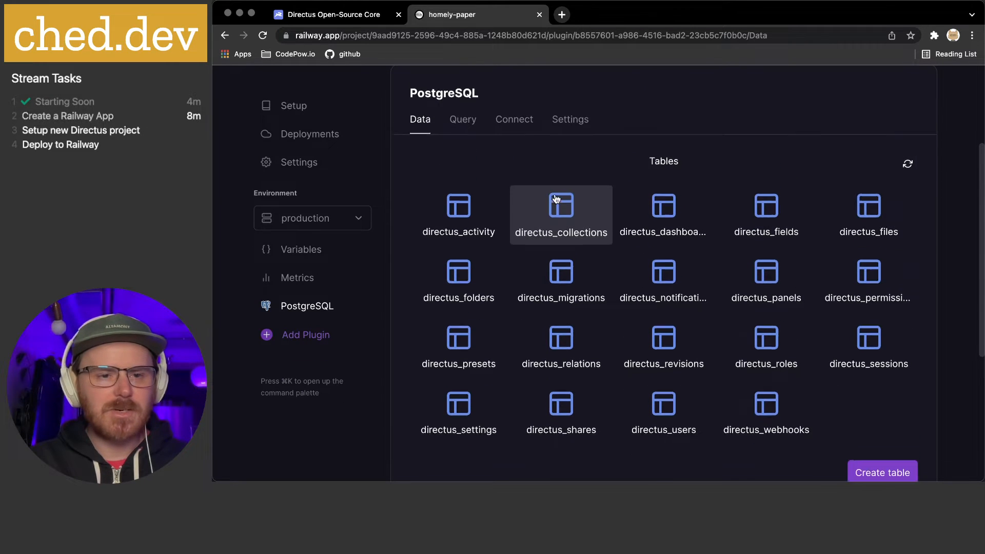
pyautogui.scroll(5, 569, 308)
pyautogui.scroll(1, 575, 322)
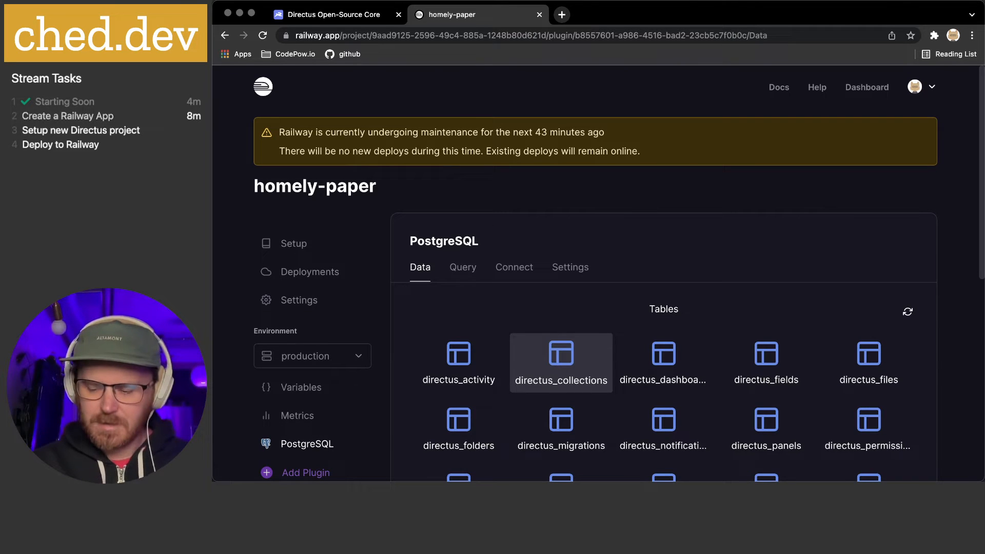
pyautogui.press('XF86AudioLowerVolume')
pyautogui.press('XF86AudioLowerVolume')
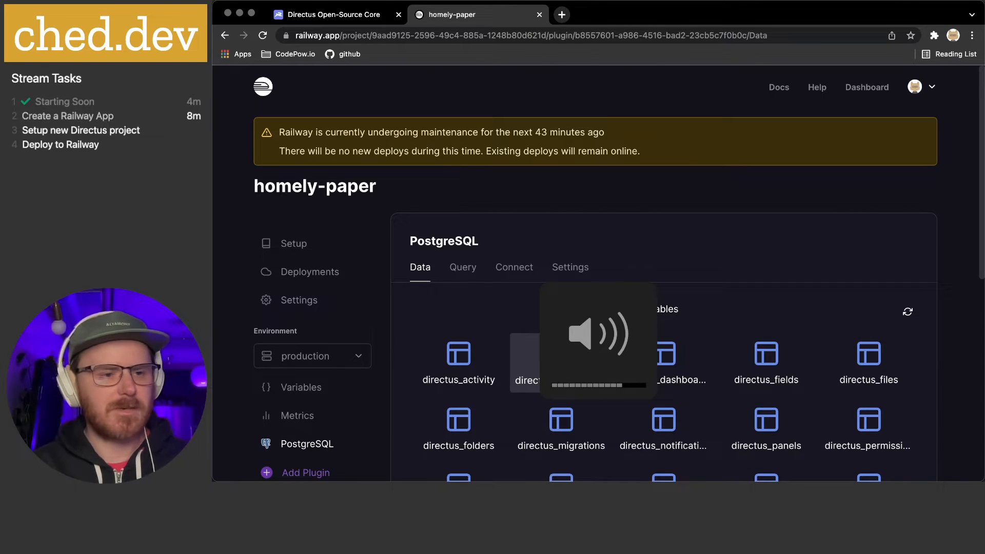
pyautogui.press('XF86AudioLowerVolume')
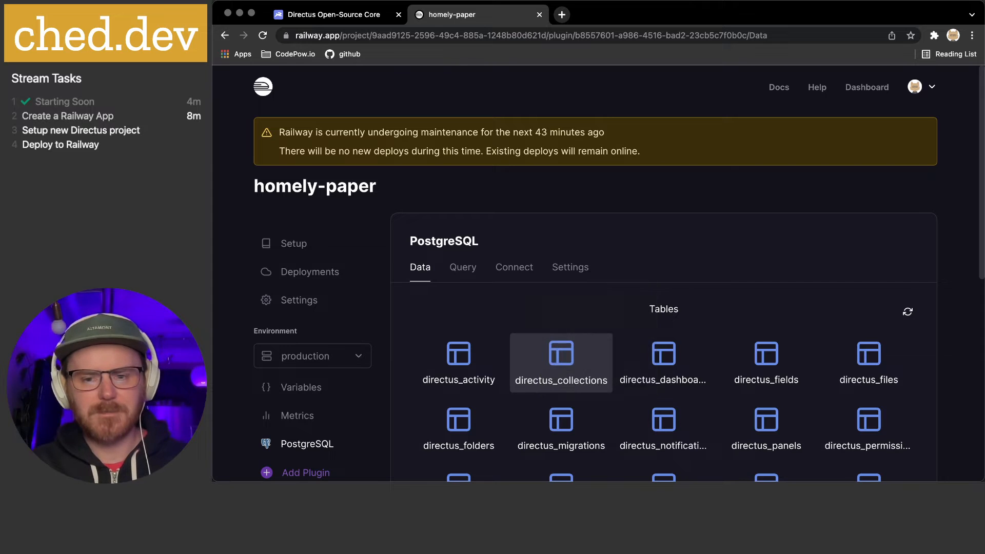
pyautogui.scroll(-3, 660, 308)
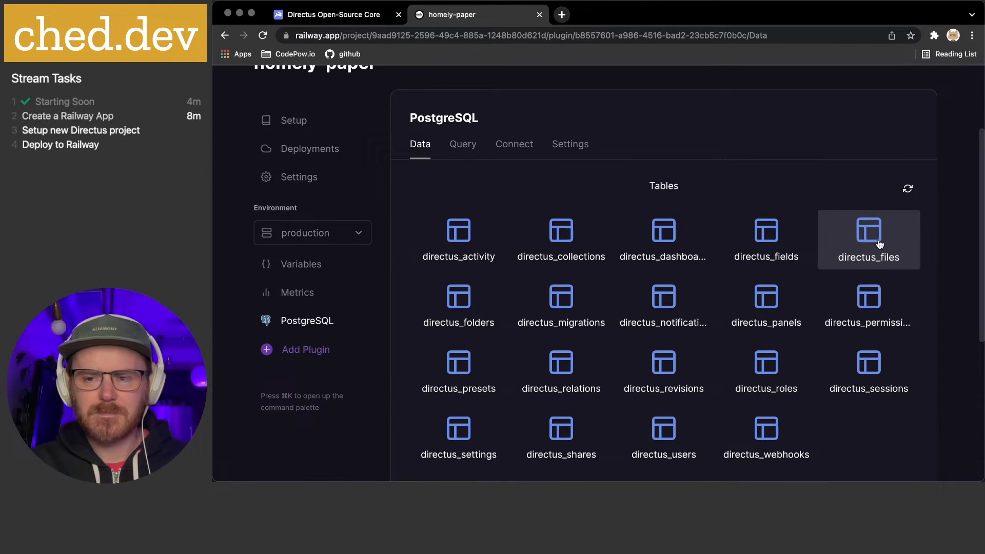
pyautogui.scroll(-2, 880, 242)
pyautogui.scroll(5, 880, 243)
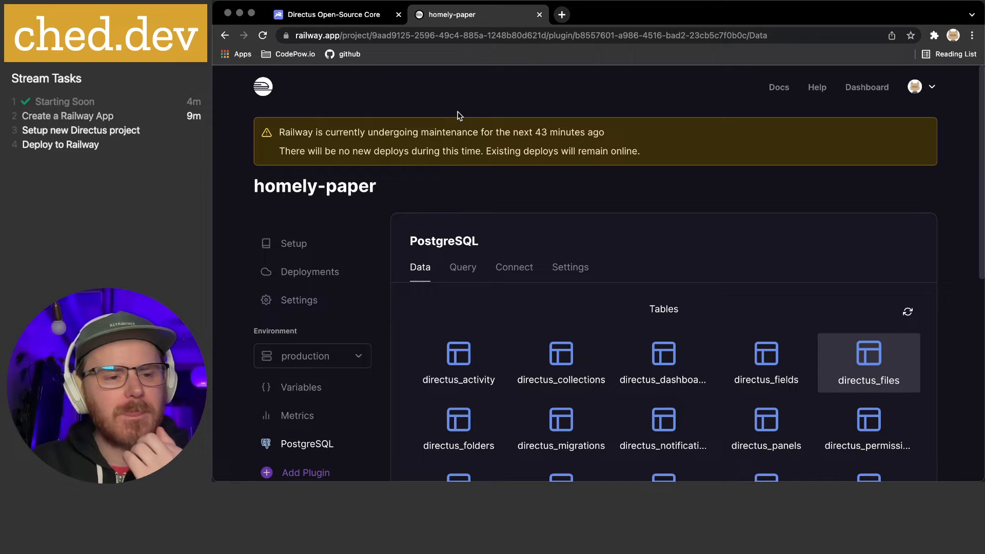
pyautogui.moveTo(608, 464)
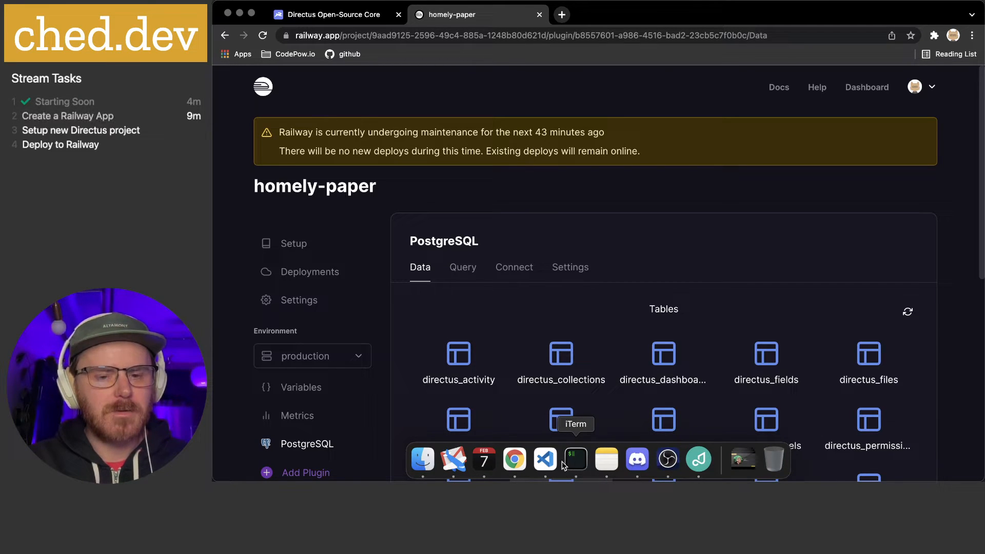
# Run `code .` in the mega-api folder to open it in VS Code
pyautogui.click(576, 459)
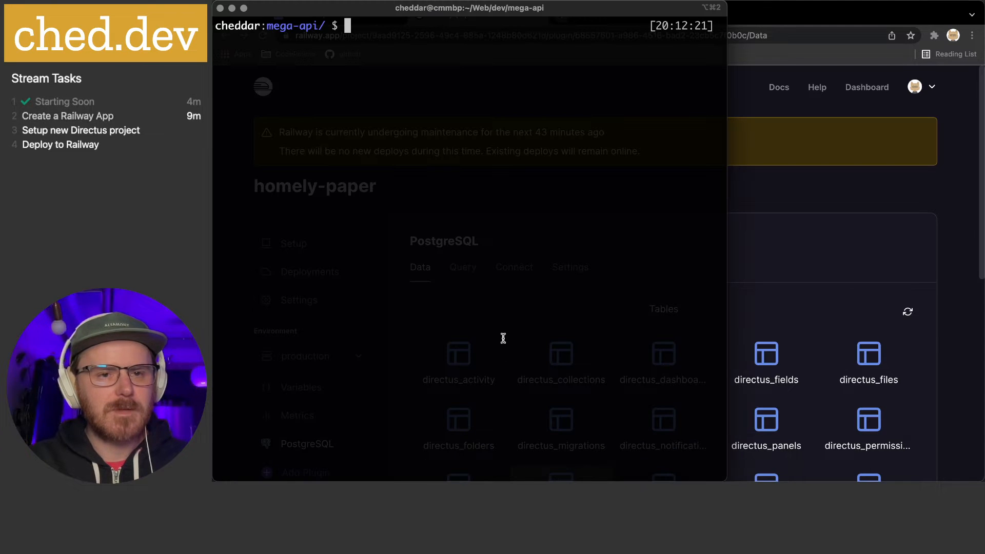
pyautogui.write('code .')
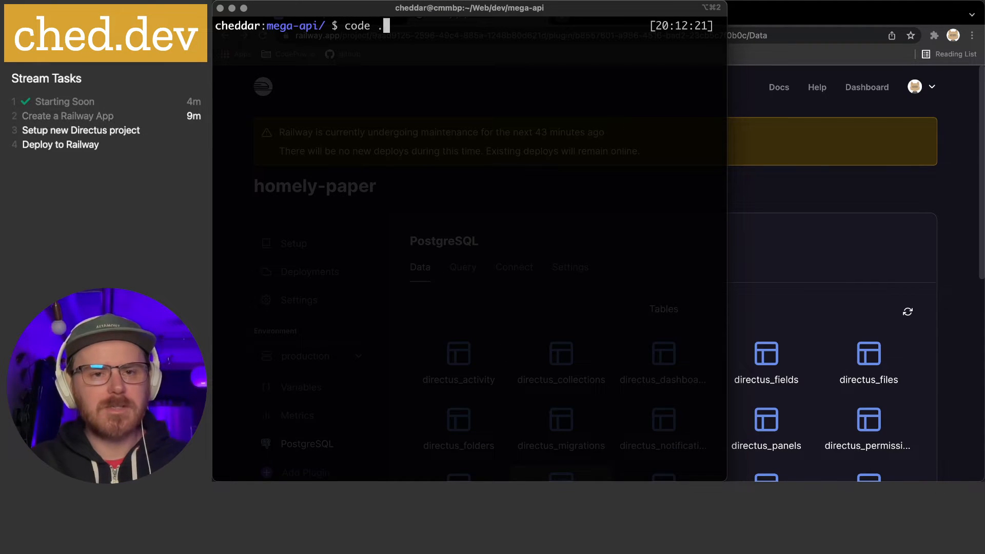
pyautogui.press('Return')
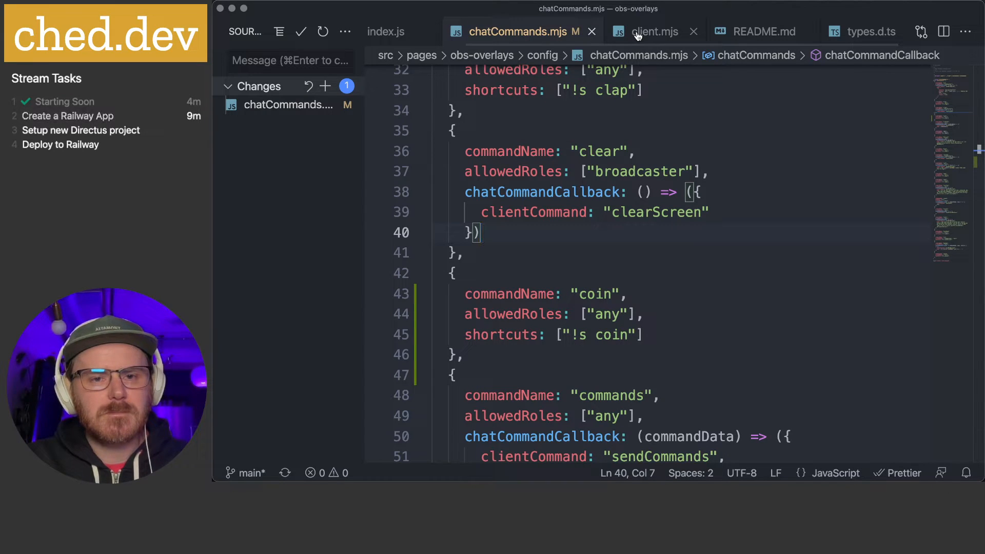
pyautogui.click(491, 1)
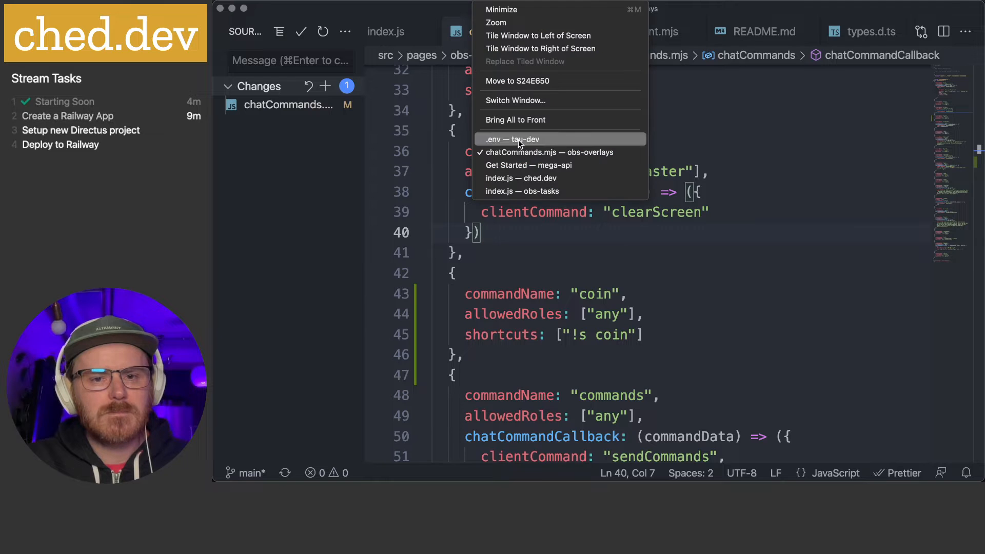
pyautogui.click(583, 165)
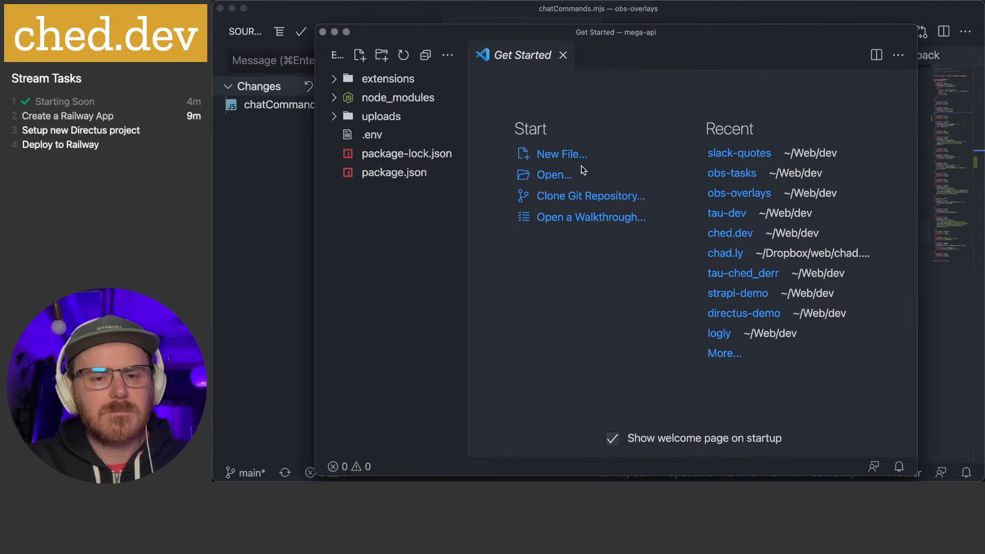
pyautogui.hotkey('ctrl', 'alt', 'Return')
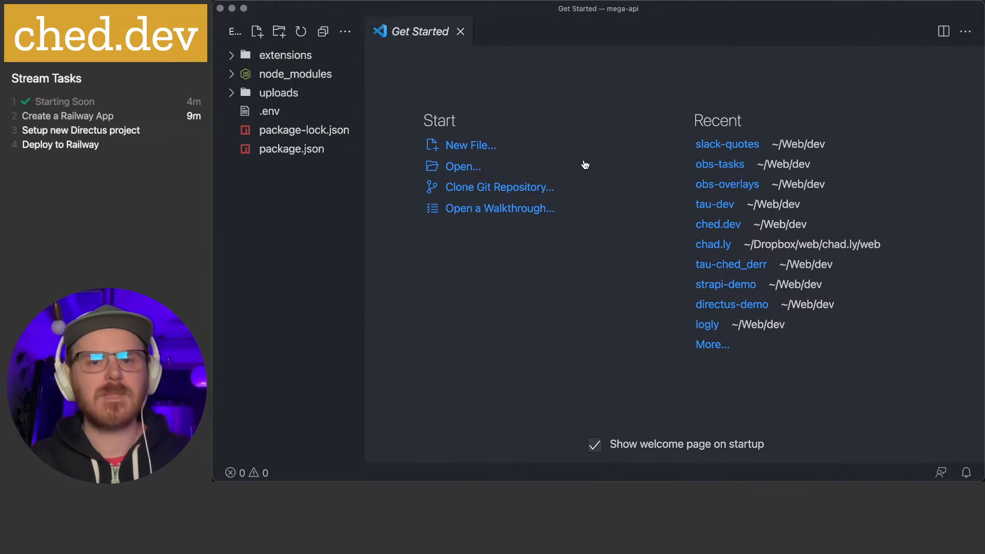
pyautogui.moveTo(782, 16); pyautogui.dragTo(214, 36)
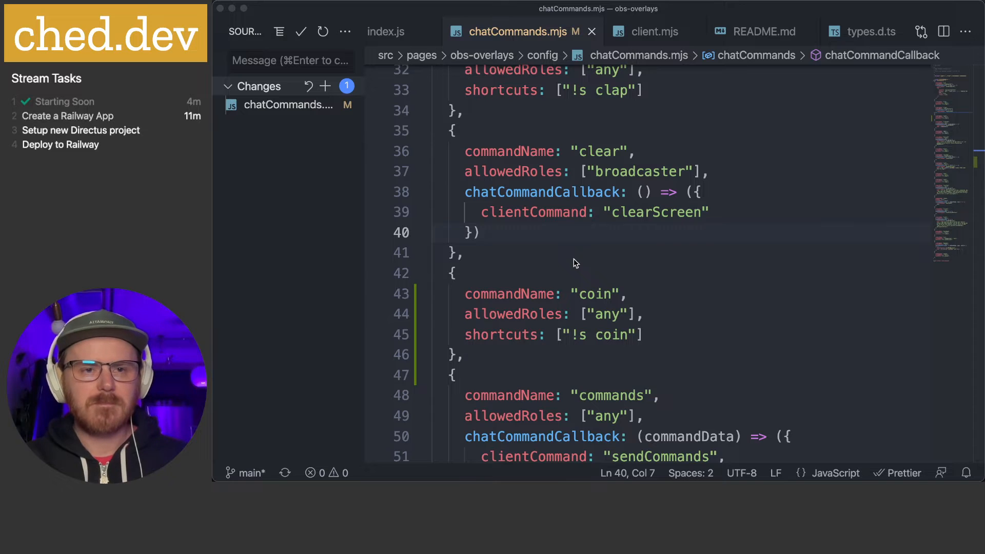
# Switch back to the mega-api VS Code window with .env displayed
pyautogui.press('super+grave')
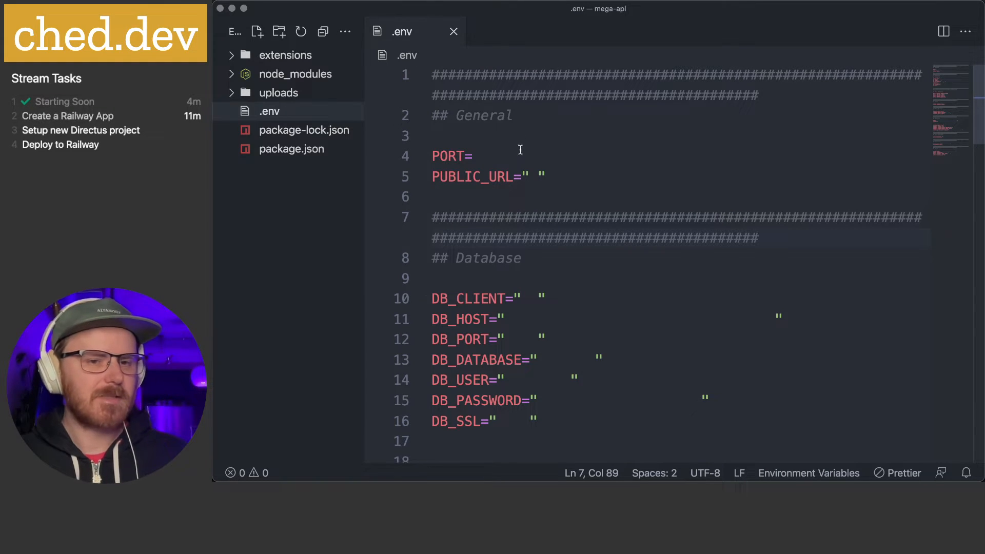
# Review the .env settings, highlighting the true value of RATE_LIMITER_ENABLED
pyautogui.scroll(-3, 477, 136)
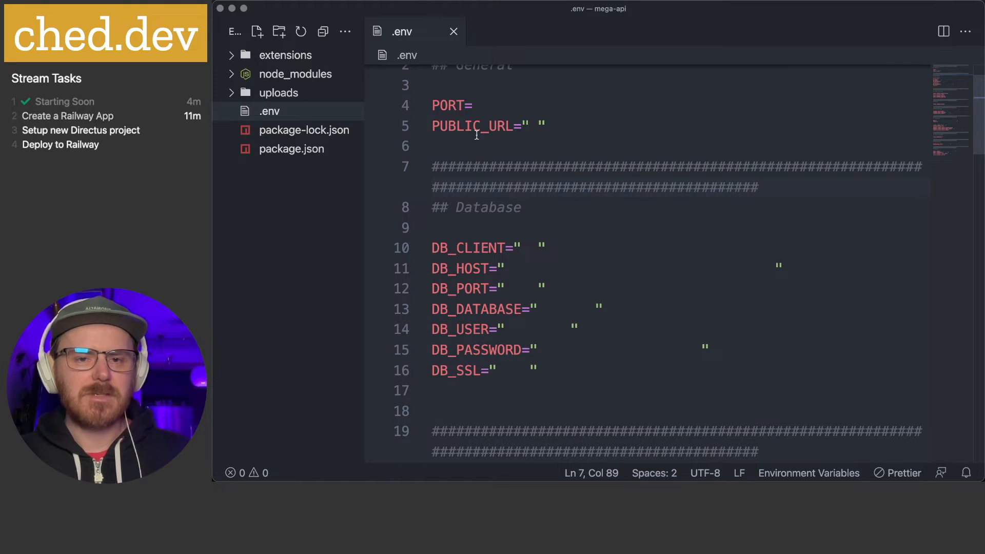
pyautogui.scroll(-1, 477, 135)
pyautogui.scroll(1, 476, 135)
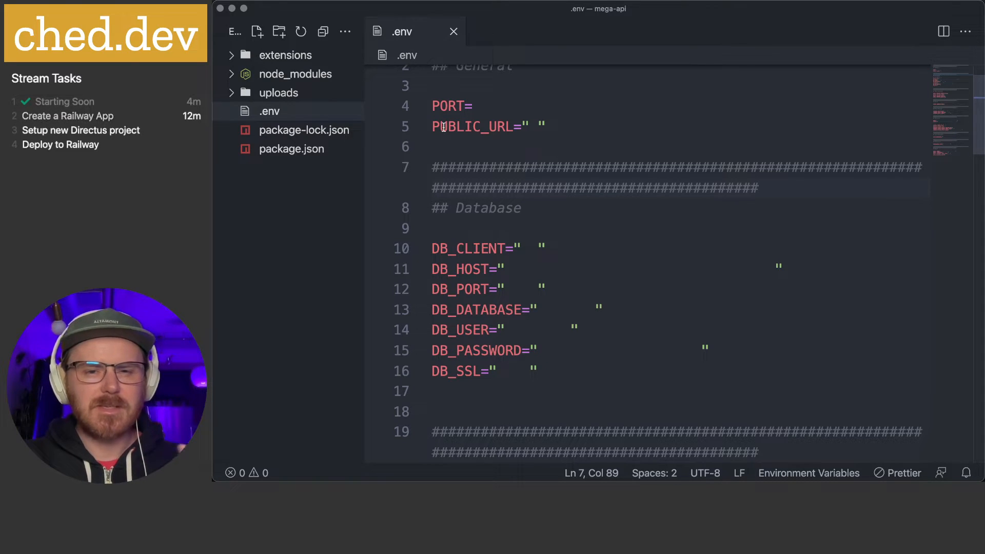
pyautogui.scroll(-8, 464, 189)
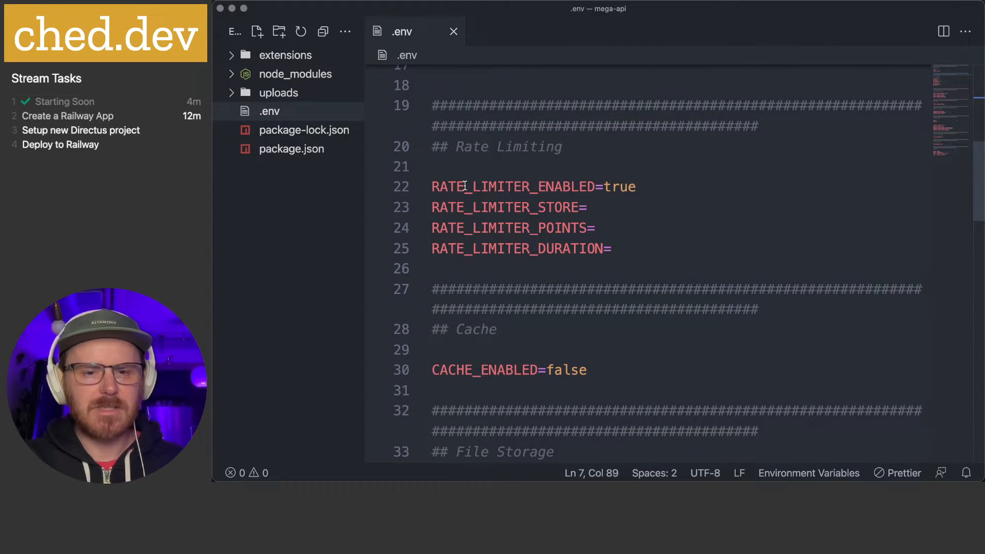
pyautogui.doubleClick(617, 185)
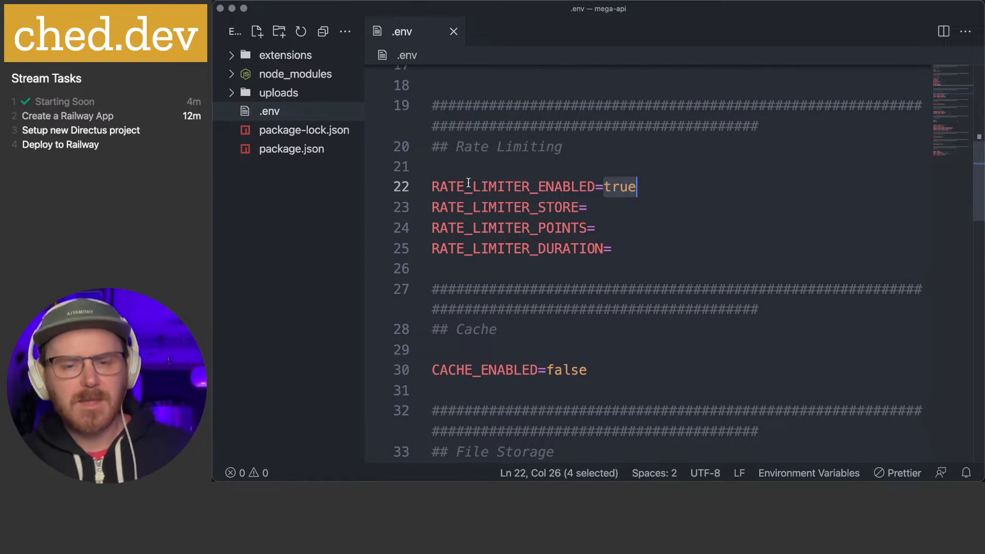
pyautogui.scroll(-2, 469, 182)
pyautogui.scroll(-3, 466, 182)
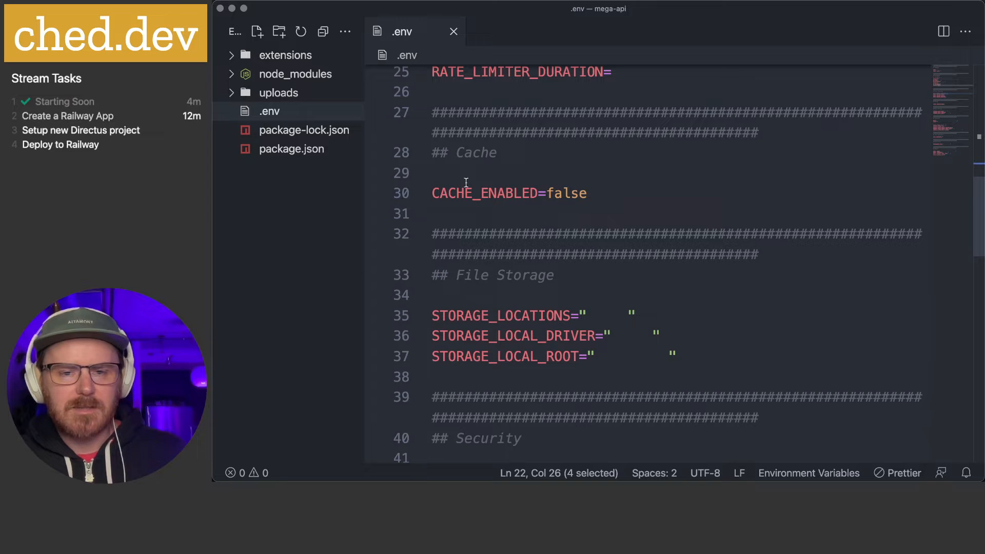
pyautogui.scroll(-2, 580, 191)
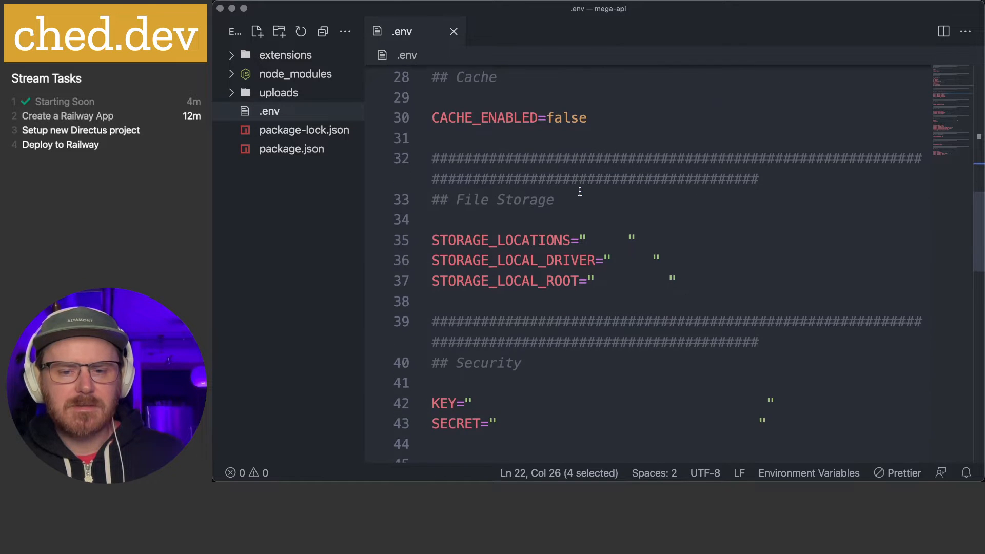
pyautogui.scroll(3, 580, 191)
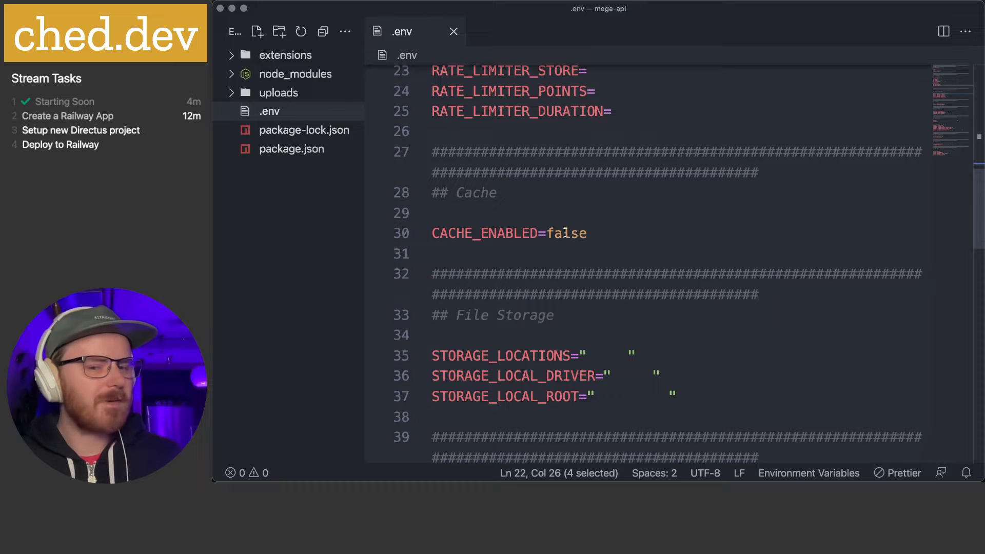
pyautogui.scroll(-3, 565, 233)
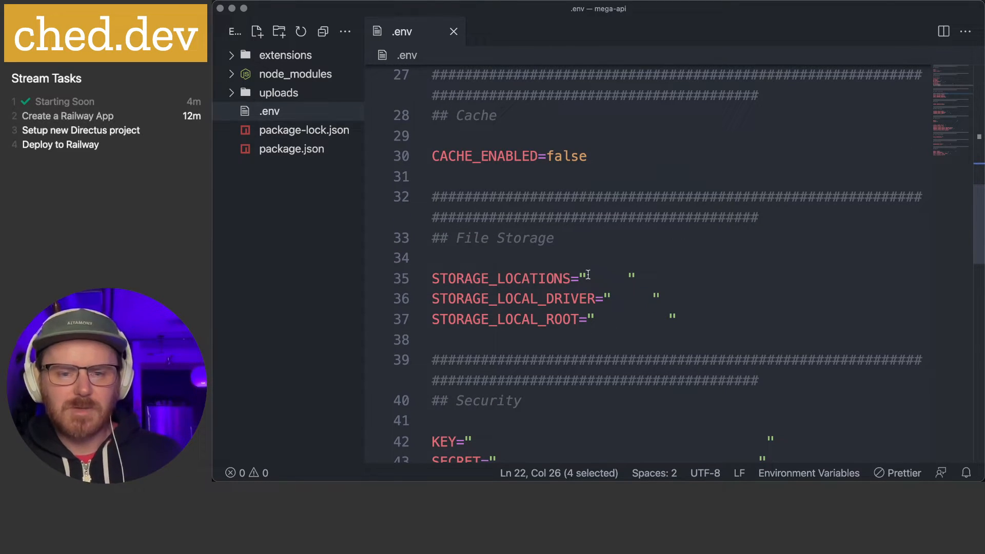
pyautogui.scroll(-5, 580, 288)
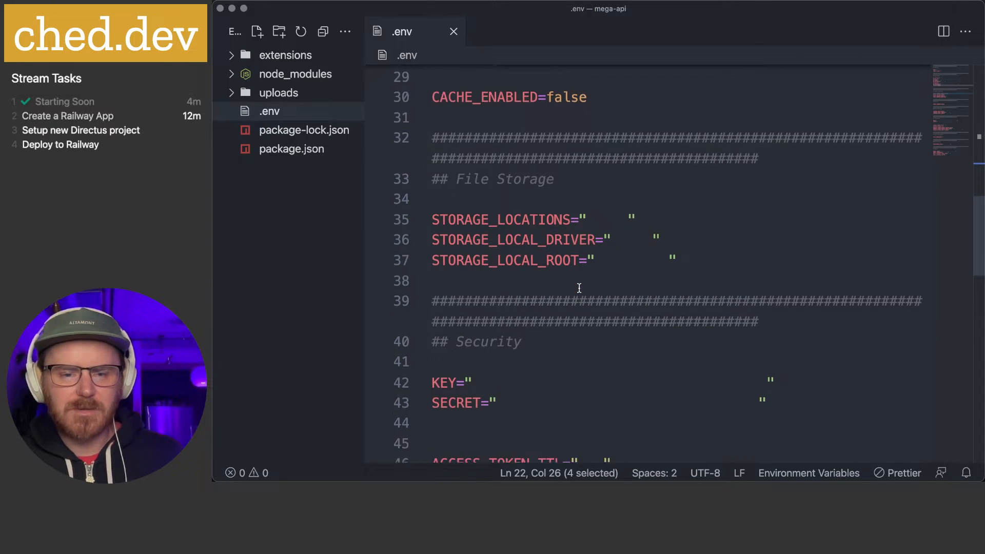
pyautogui.scroll(-5, 562, 287)
pyautogui.scroll(-1, 563, 287)
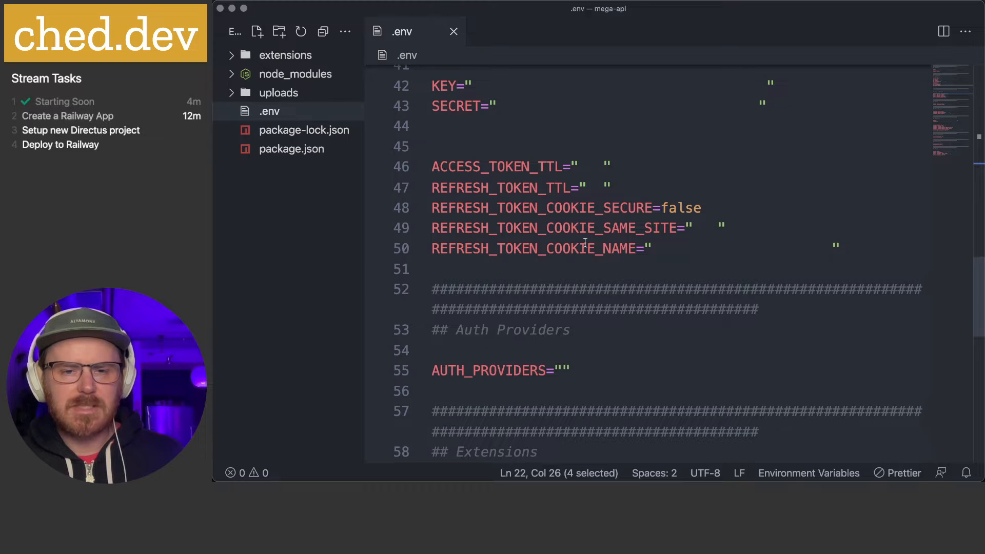
pyautogui.scroll(-2, 585, 242)
pyautogui.scroll(-3, 585, 243)
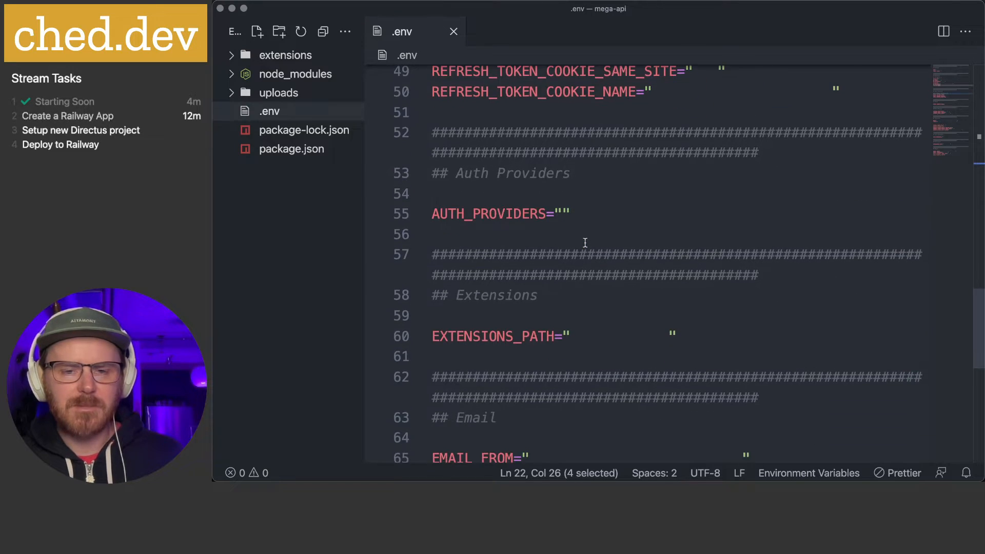
pyautogui.scroll(2, 585, 242)
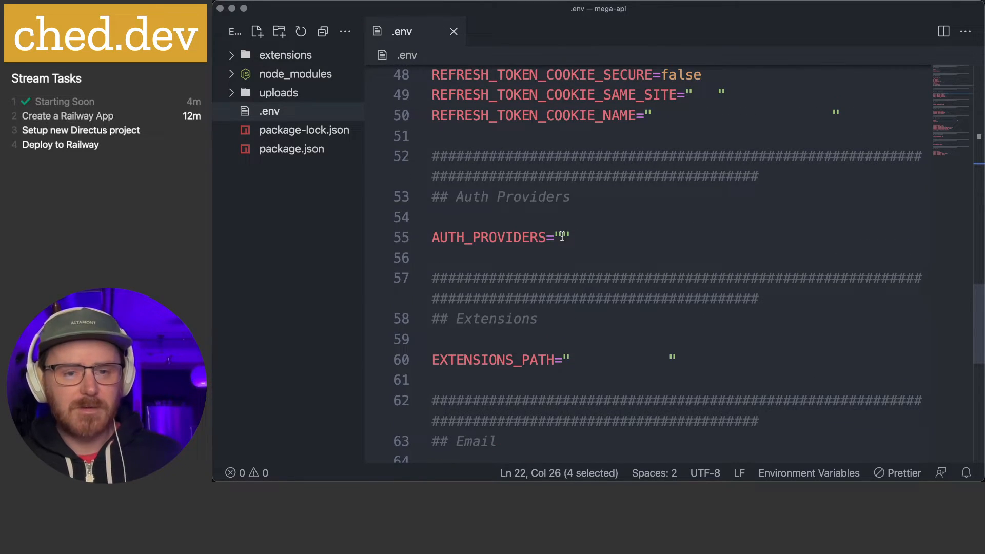
pyautogui.scroll(-3, 562, 236)
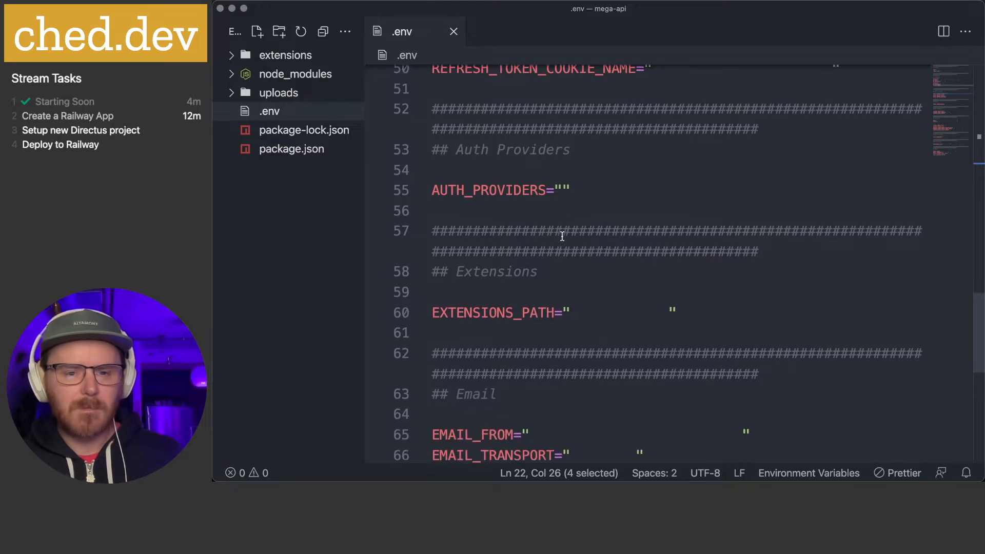
pyautogui.scroll(-3, 564, 236)
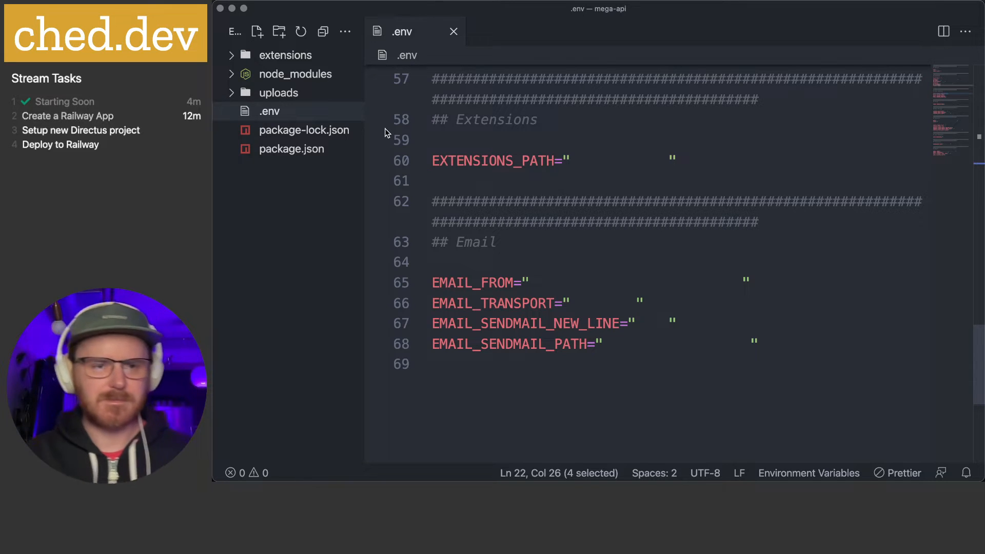
# Inspect the uploads and extensions folders and package.json, then return to Railway in Chrome
pyautogui.click(231, 94)
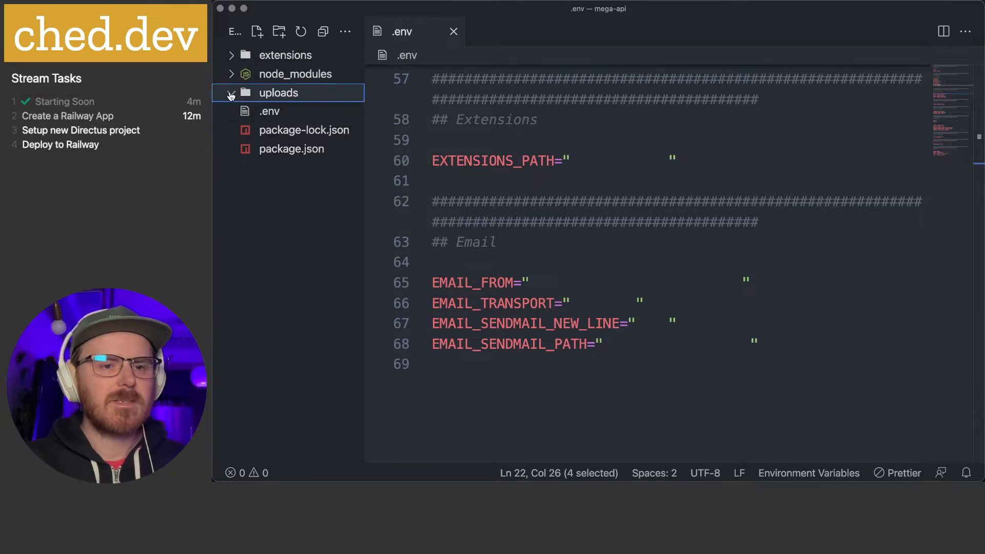
pyautogui.click(230, 55)
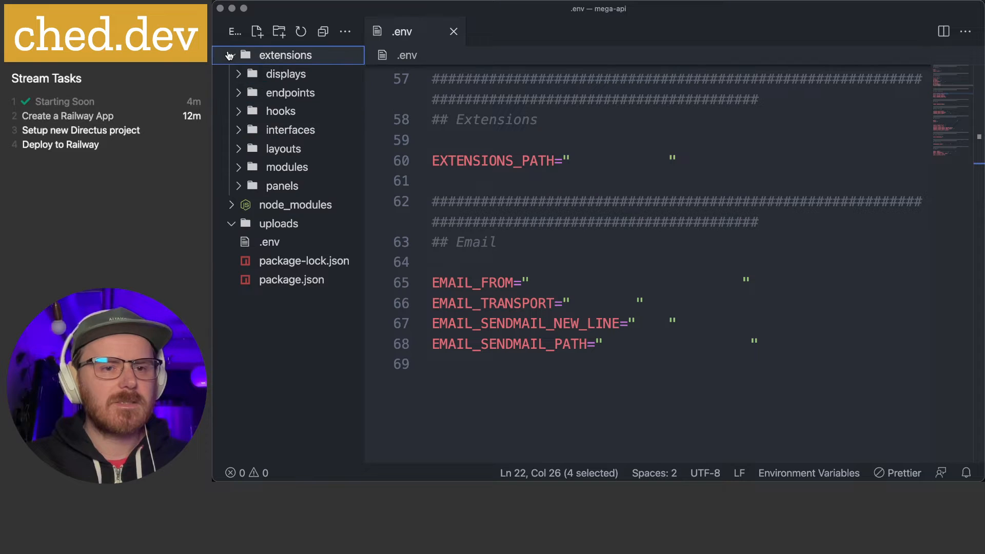
pyautogui.click(230, 56)
pyautogui.click(291, 154)
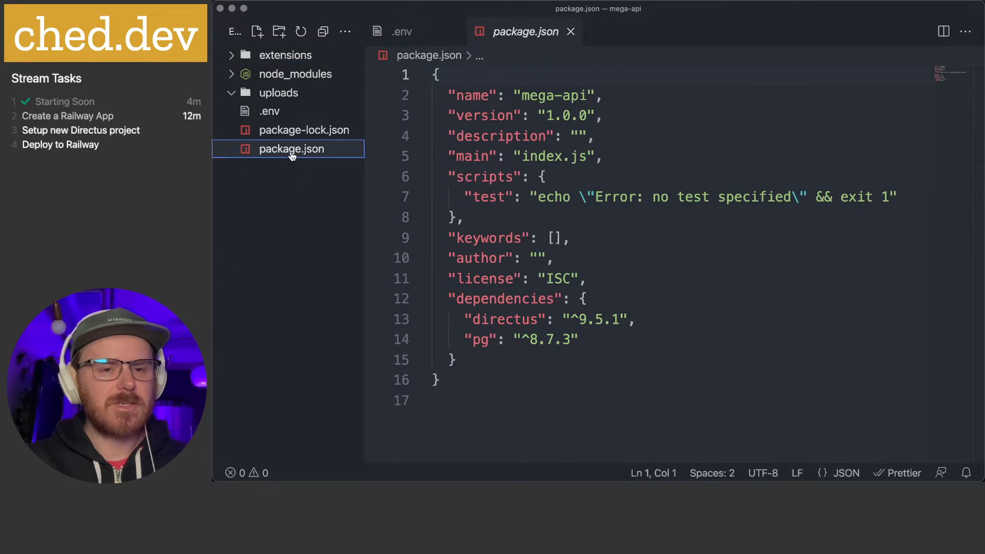
pyautogui.click(631, 182)
pyautogui.click(626, 237)
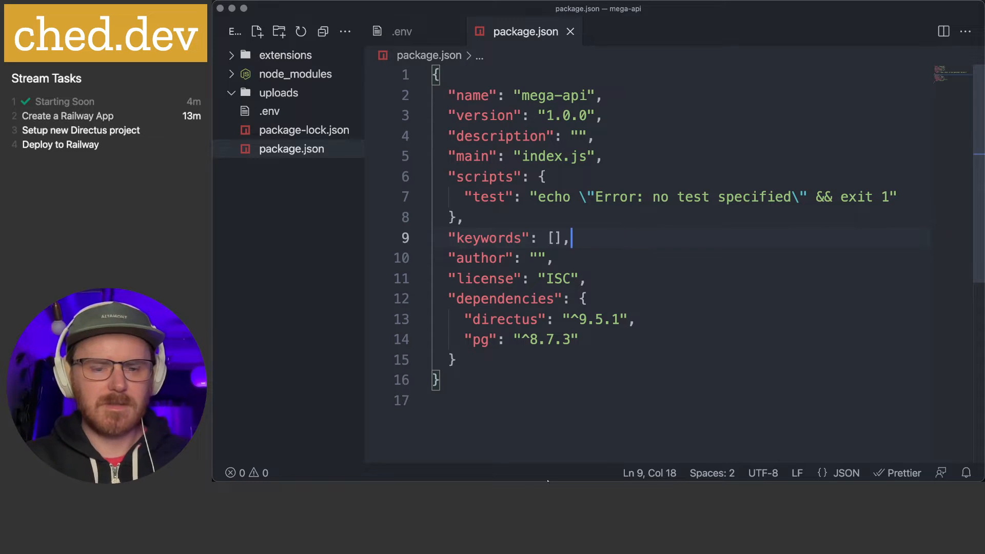
pyautogui.moveTo(552, 480)
pyautogui.click(513, 459)
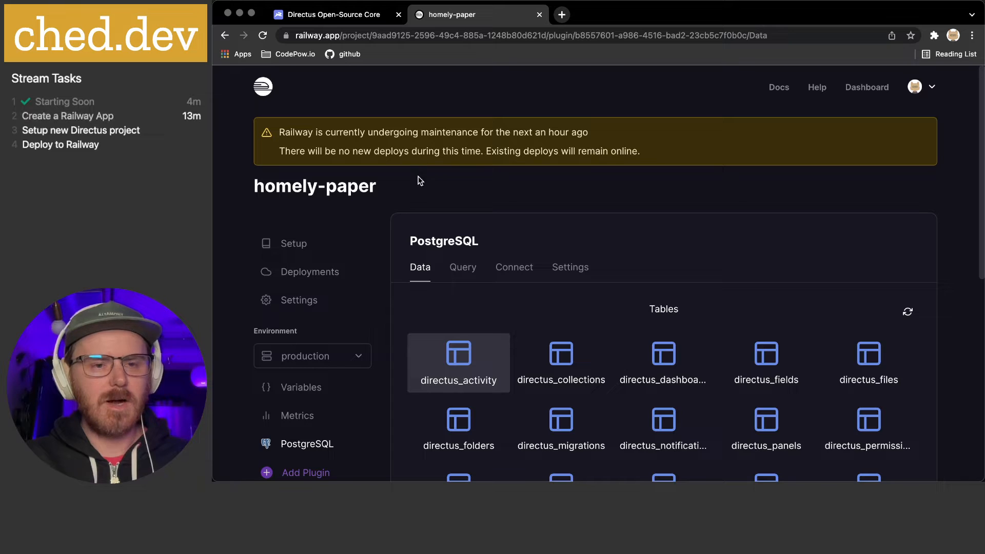
pyautogui.click(318, 14)
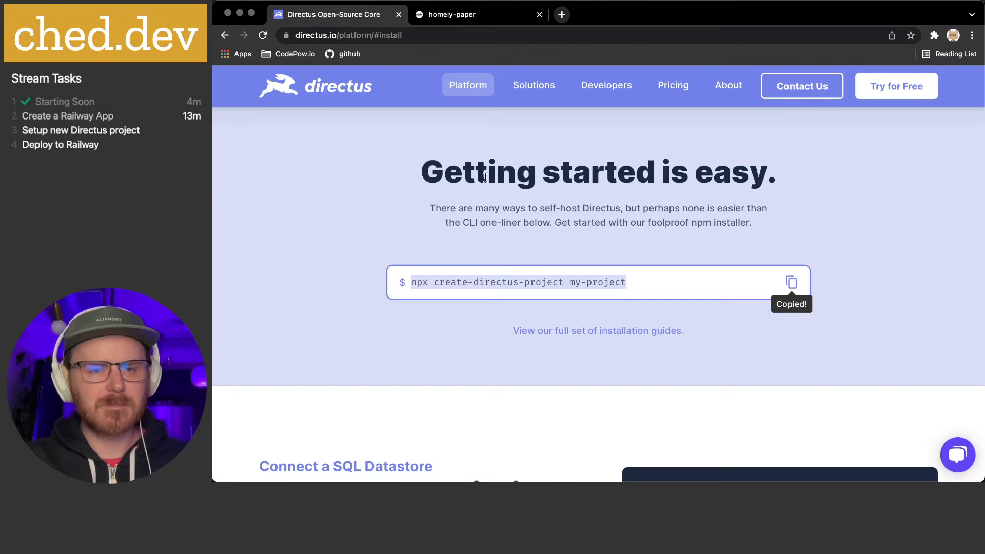
pyautogui.click(447, 14)
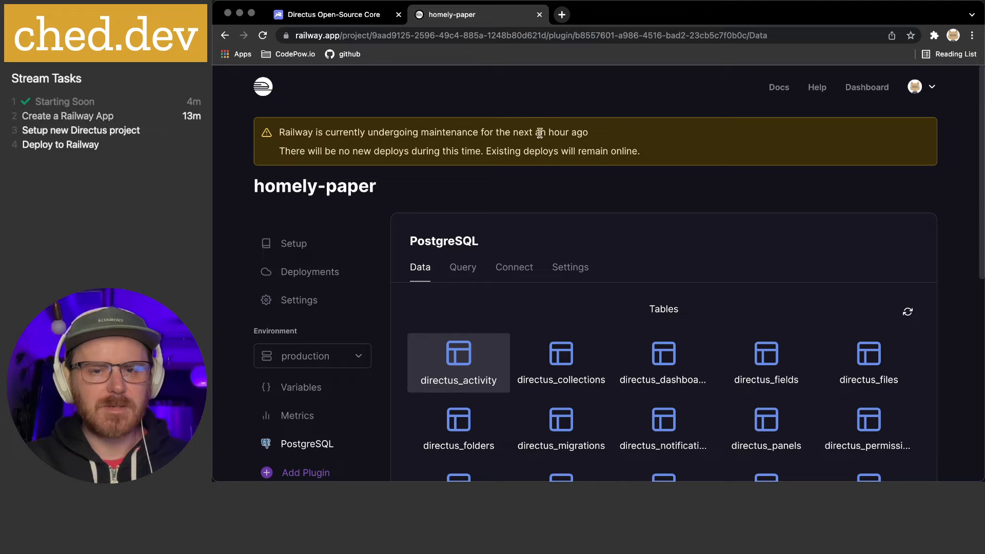
pyautogui.moveTo(530, 133); pyautogui.dragTo(590, 132)
pyautogui.click(569, 130)
pyautogui.moveTo(505, 131); pyautogui.dragTo(649, 133)
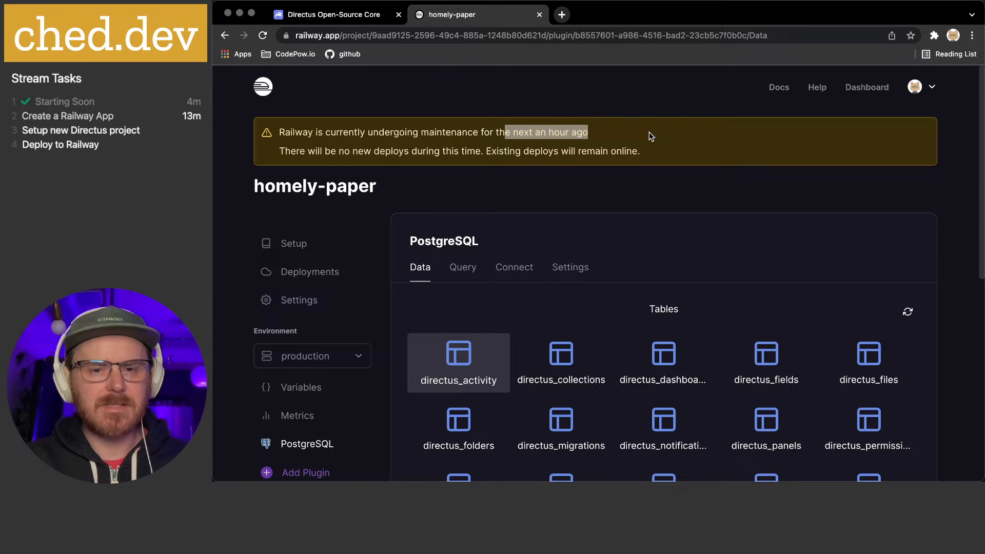
pyautogui.click(649, 133)
pyautogui.moveTo(500, 133); pyautogui.dragTo(617, 133)
pyautogui.click(617, 132)
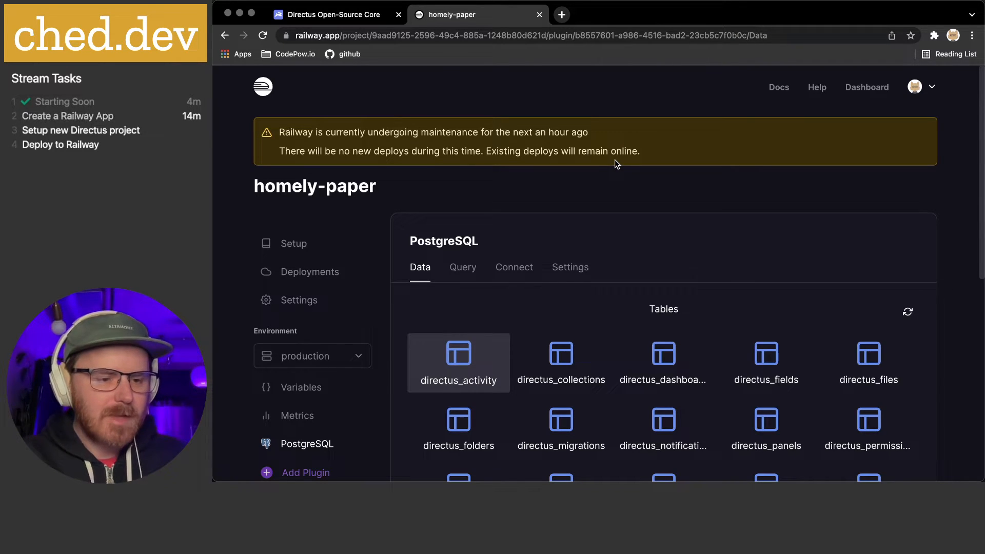
# Search Google for 'comfy js' in a new tab and open the ComfyJS GitHub repository
pyautogui.click(562, 14)
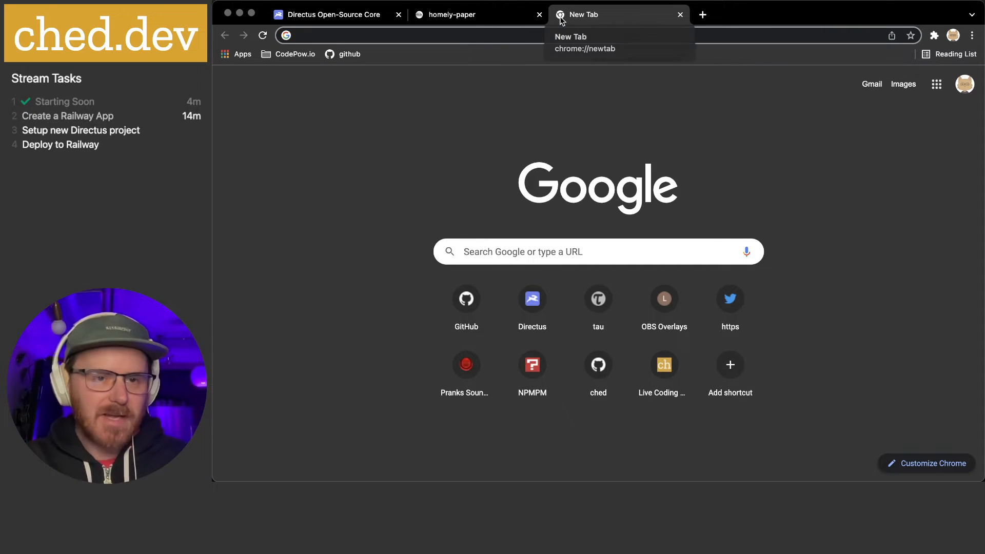
pyautogui.write('comfy js')
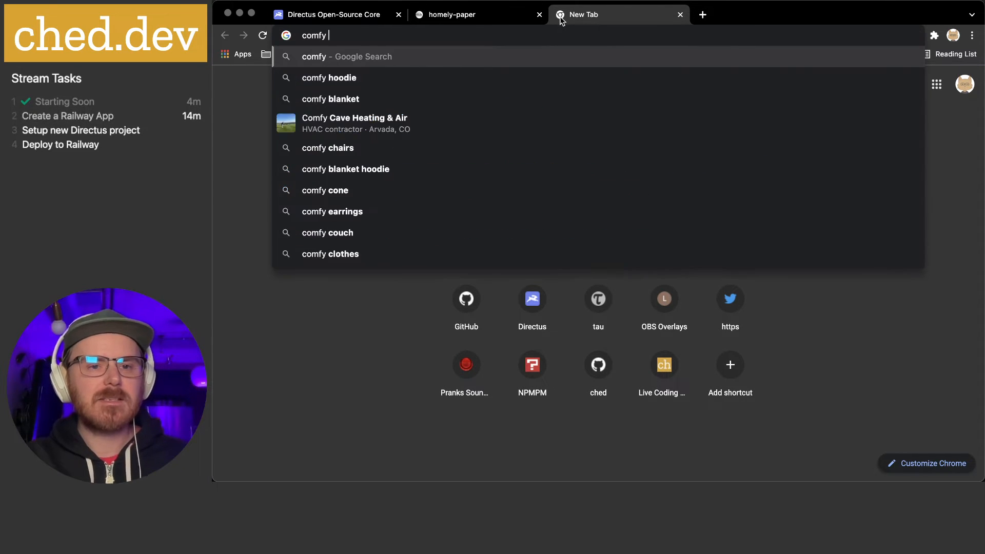
pyautogui.press('Return')
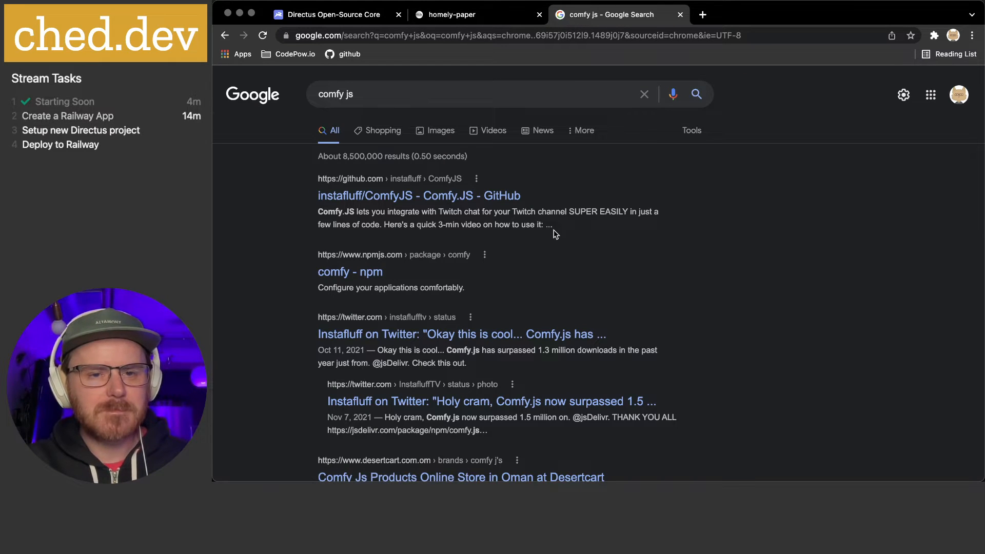
pyautogui.click(396, 201)
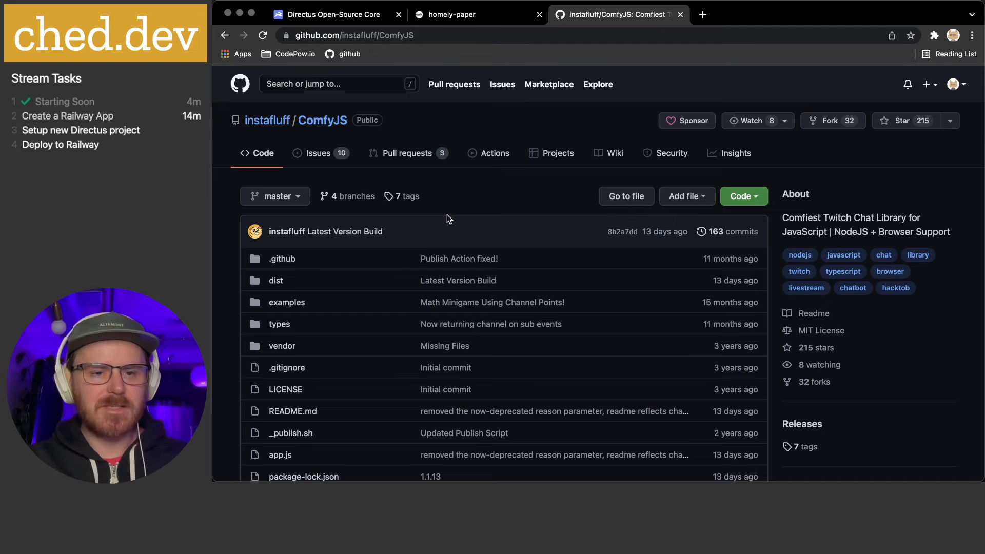
# Read down the ComfyJS README through its instructions, flags and extra parameter fields like sinceLastCommand
pyautogui.scroll(-2, 511, 199)
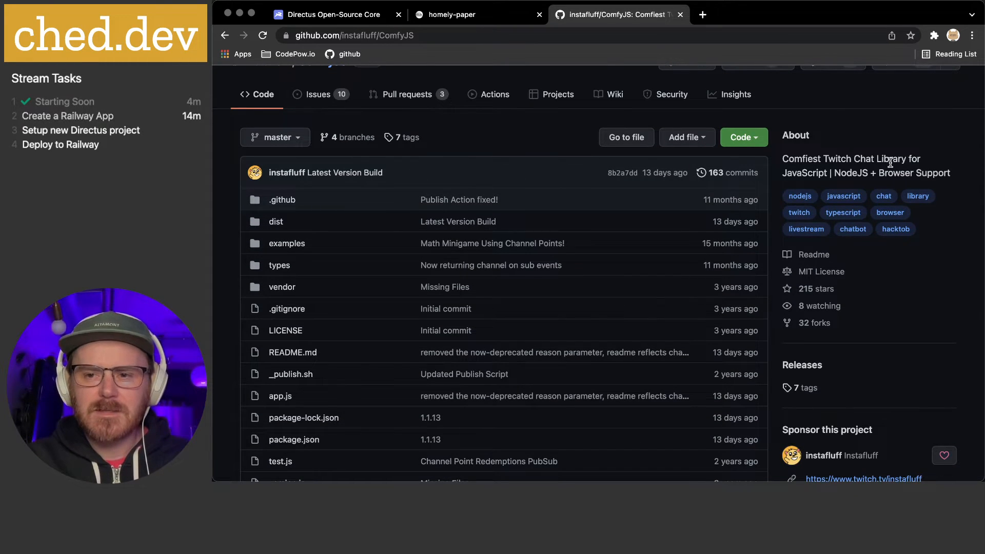
pyautogui.scroll(-7, 890, 162)
pyautogui.scroll(-2, 891, 166)
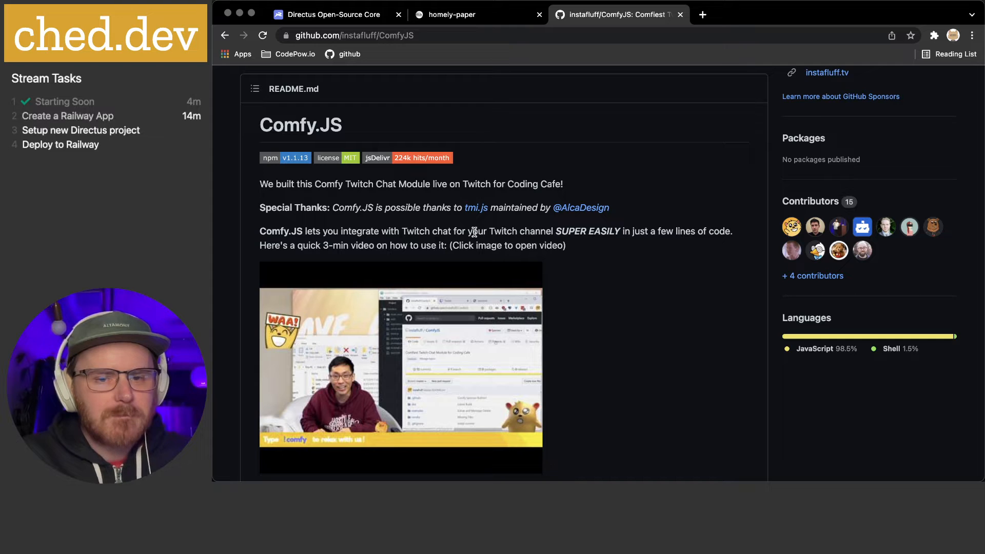
pyautogui.scroll(-5, 590, 245)
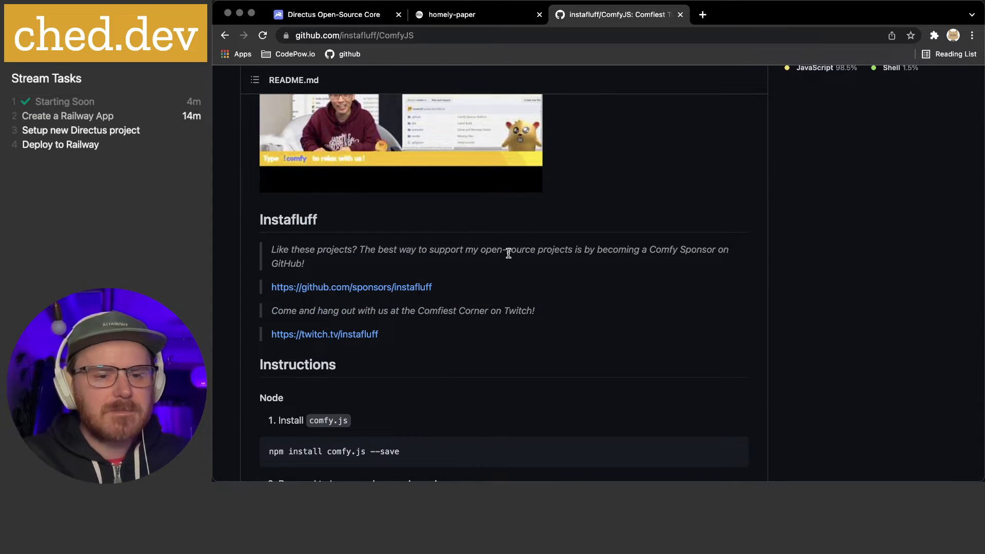
pyautogui.scroll(-4, 508, 252)
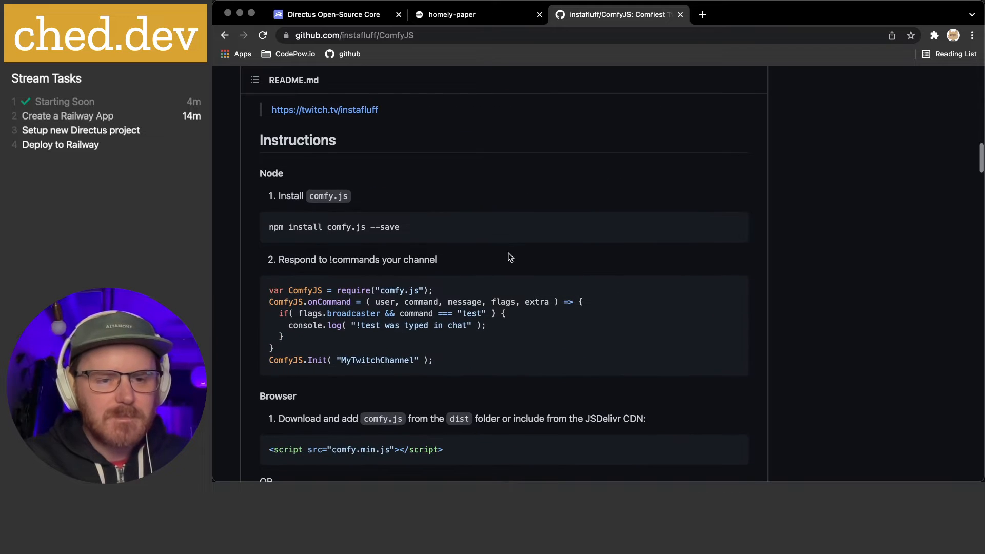
pyautogui.scroll(-1, 509, 257)
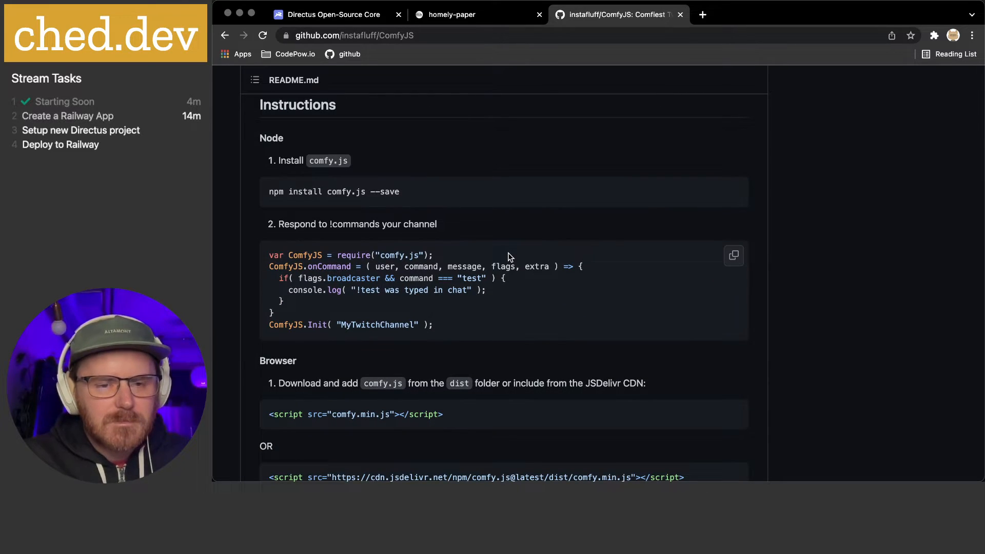
pyautogui.scroll(-2, 508, 253)
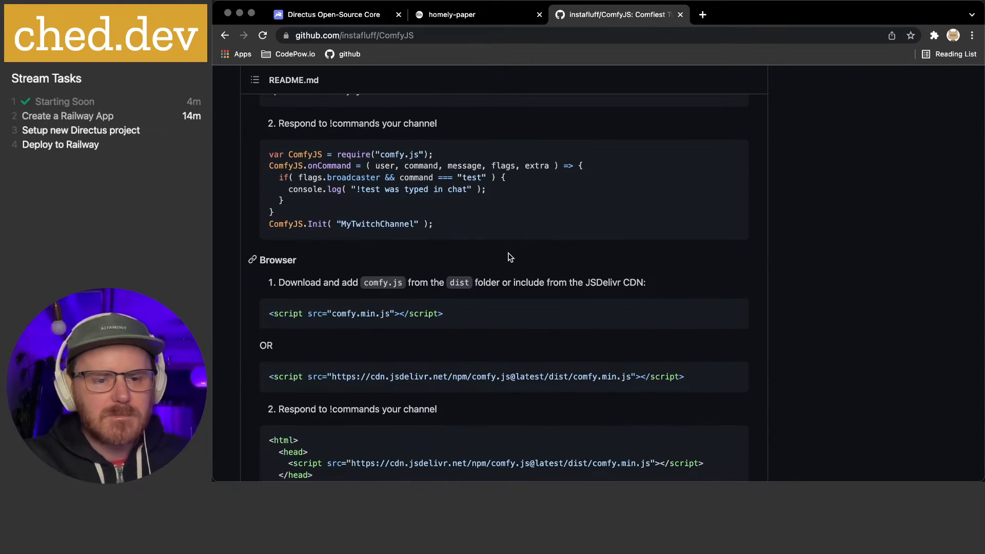
pyautogui.scroll(-1, 508, 252)
pyautogui.scroll(-2, 509, 256)
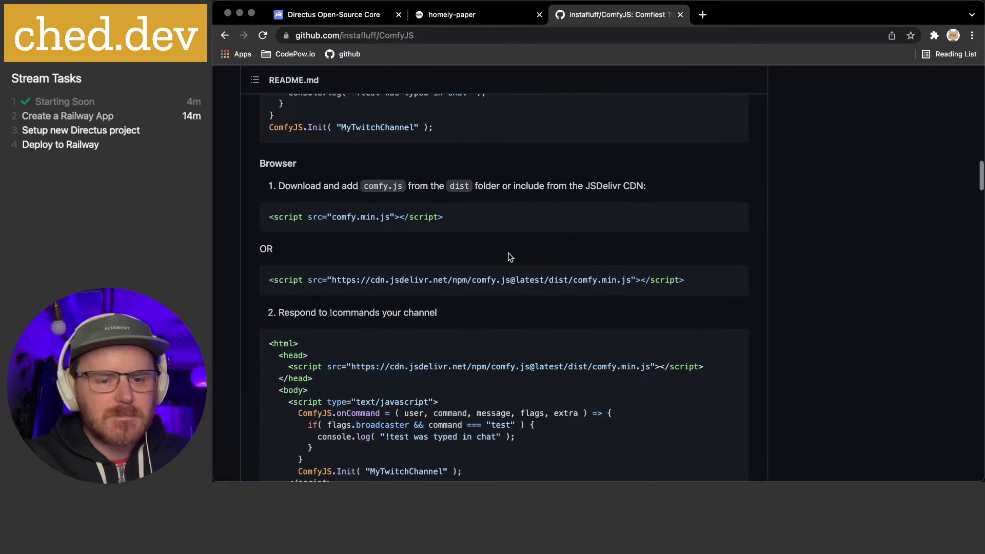
pyautogui.scroll(-1, 508, 253)
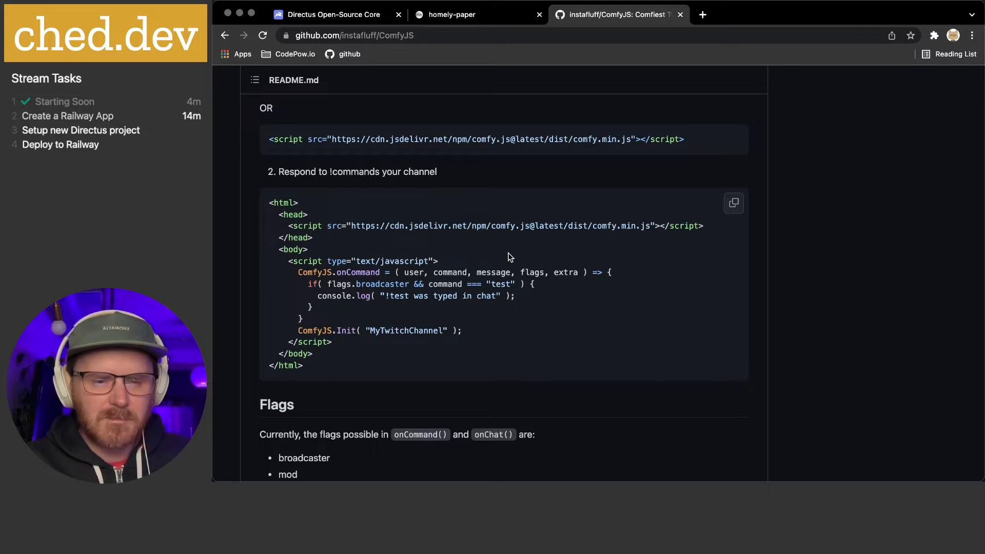
pyautogui.scroll(-1, 509, 256)
pyautogui.scroll(-2, 509, 257)
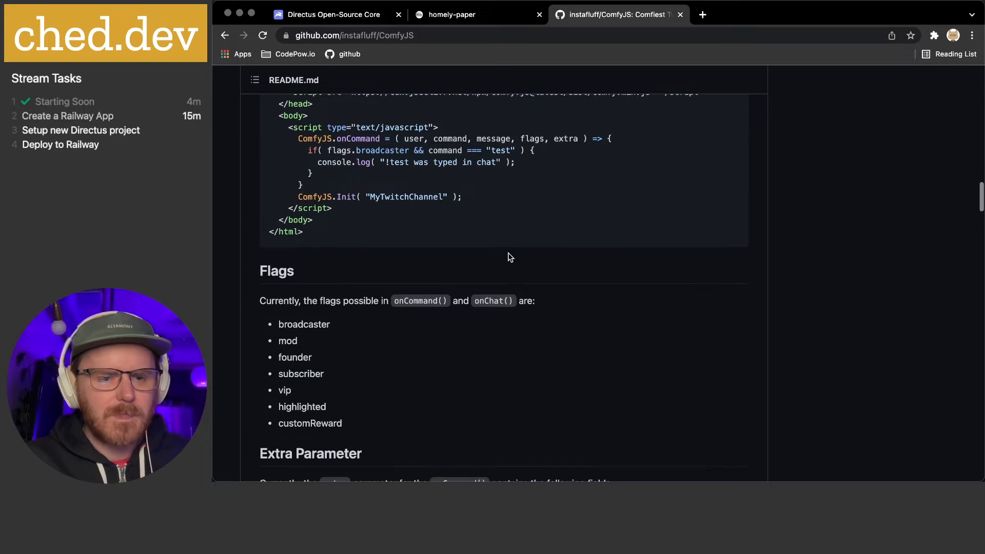
pyautogui.scroll(-3, 509, 257)
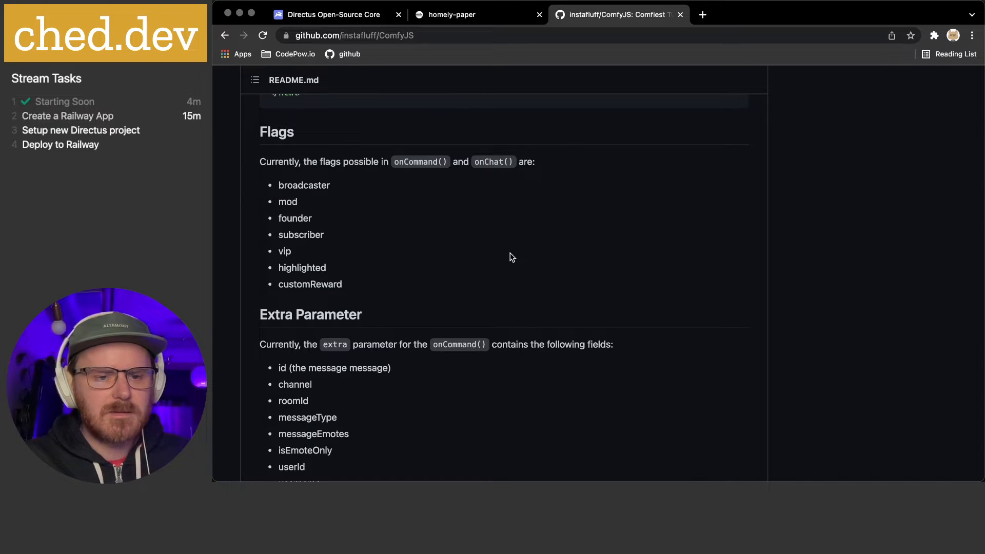
pyautogui.scroll(-1, 512, 256)
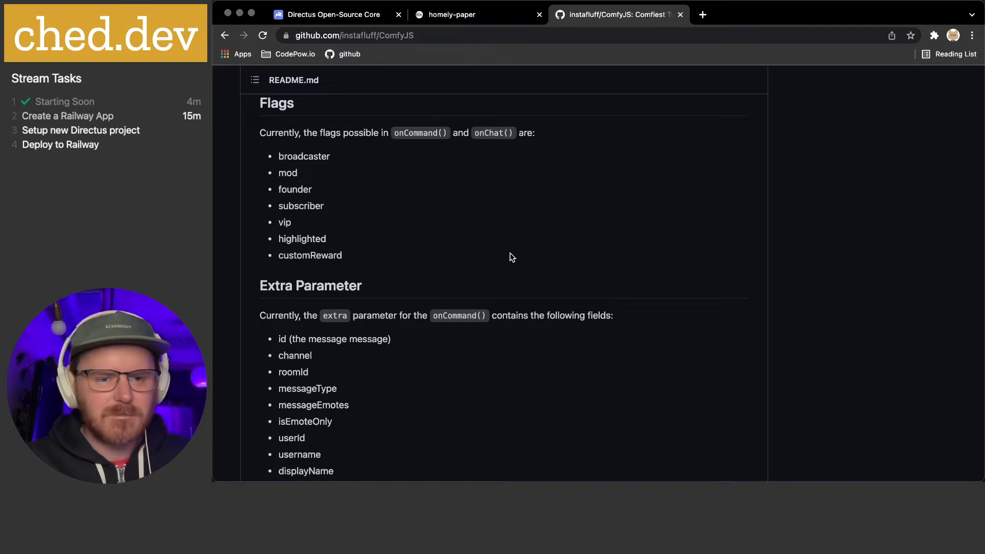
pyautogui.scroll(-5, 512, 256)
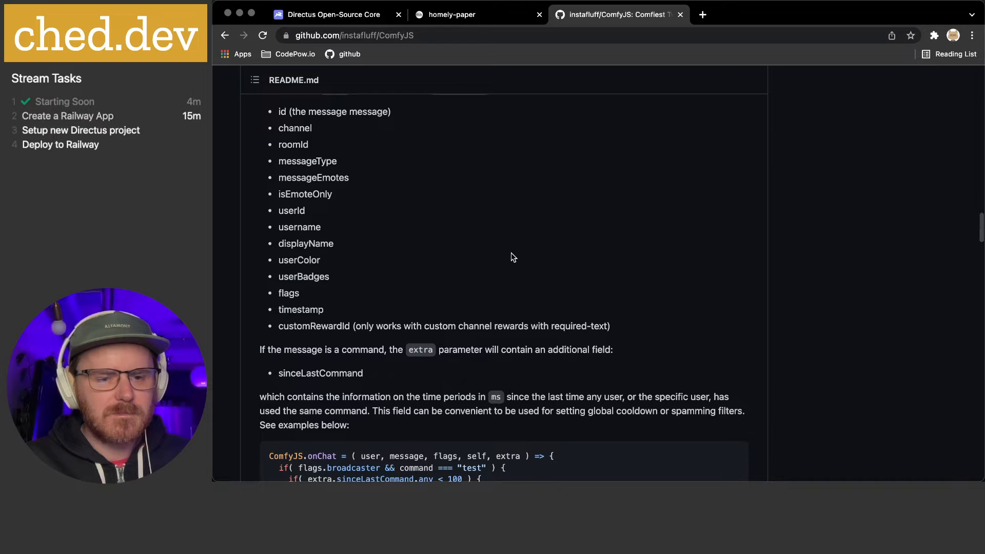
pyautogui.scroll(-5, 512, 254)
pyautogui.scroll(-1, 511, 252)
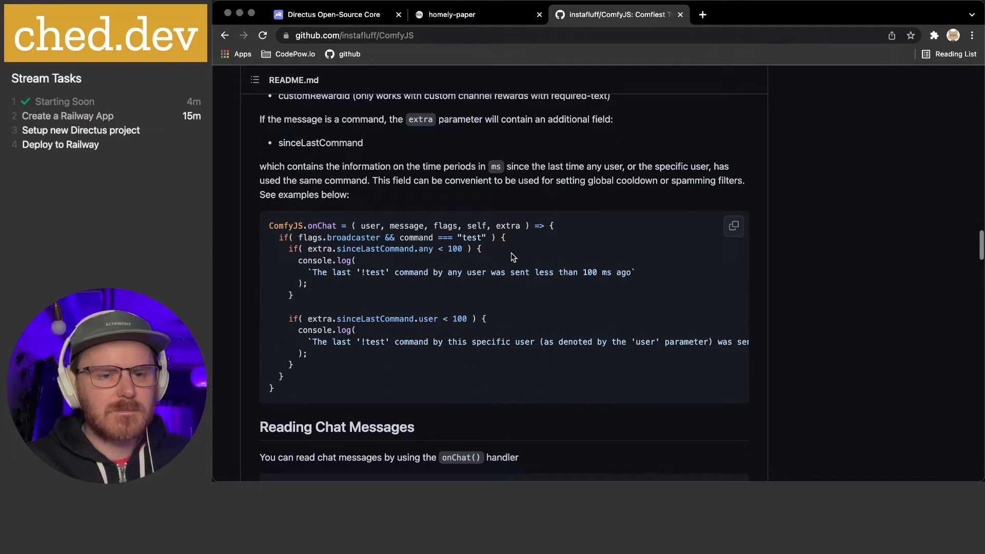
pyautogui.scroll(-5, 511, 252)
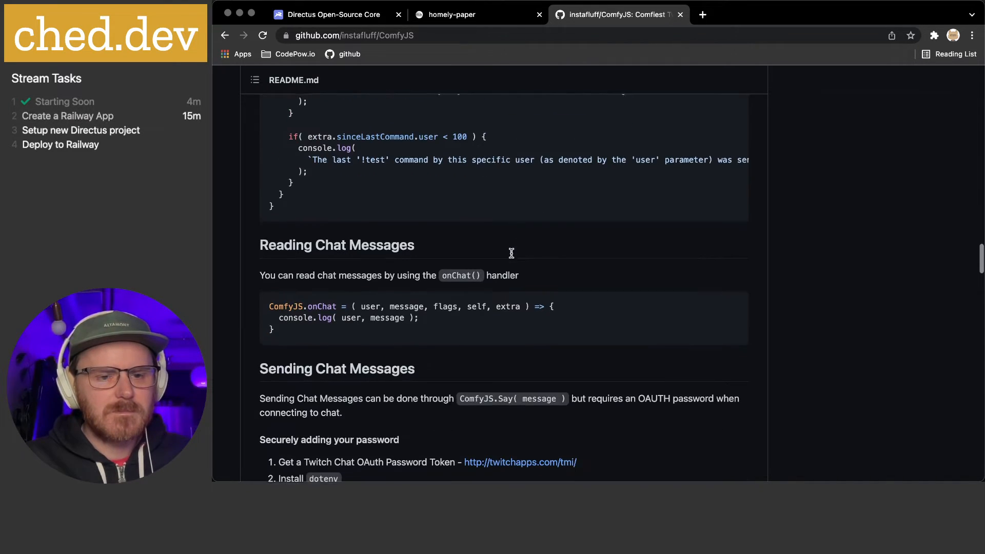
pyautogui.scroll(-3, 511, 252)
pyautogui.scroll(-4, 511, 253)
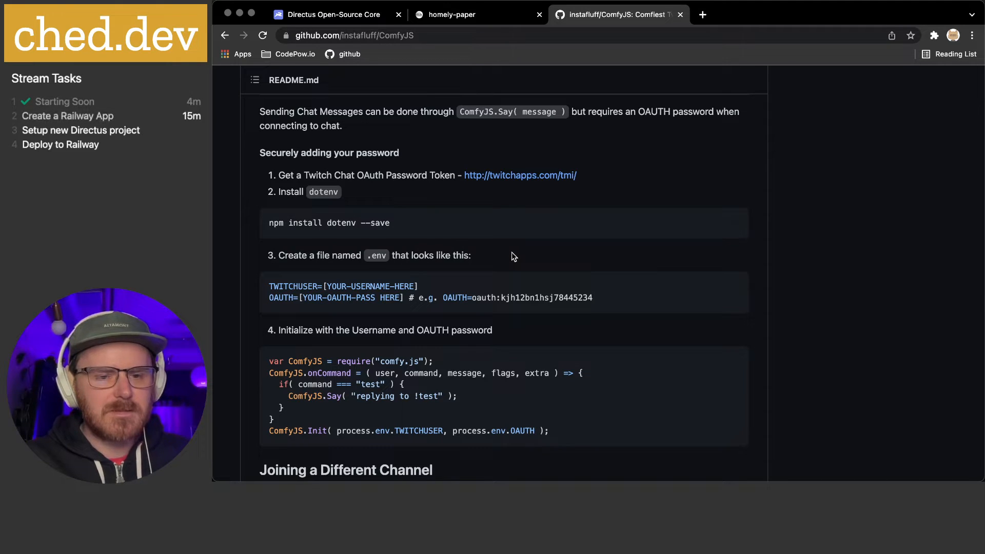
pyautogui.scroll(-3, 512, 255)
pyautogui.scroll(-3, 512, 255)
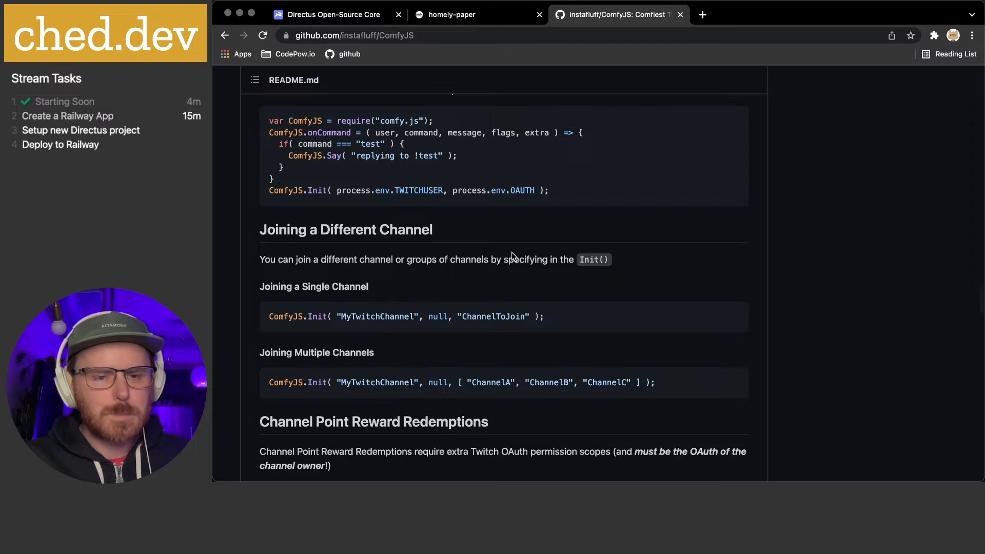
pyautogui.scroll(-5, 512, 255)
pyautogui.scroll(-8, 512, 255)
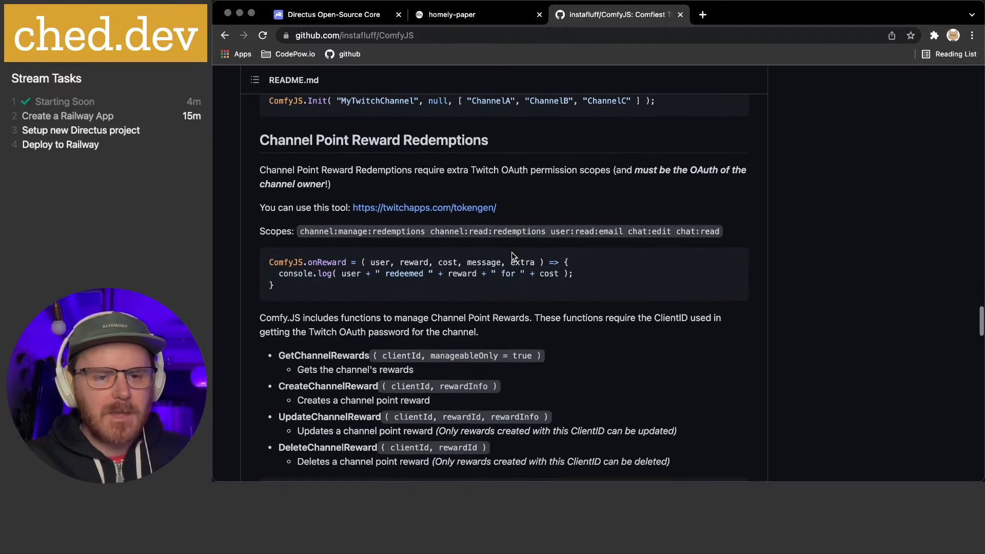
pyautogui.scroll(-2, 512, 253)
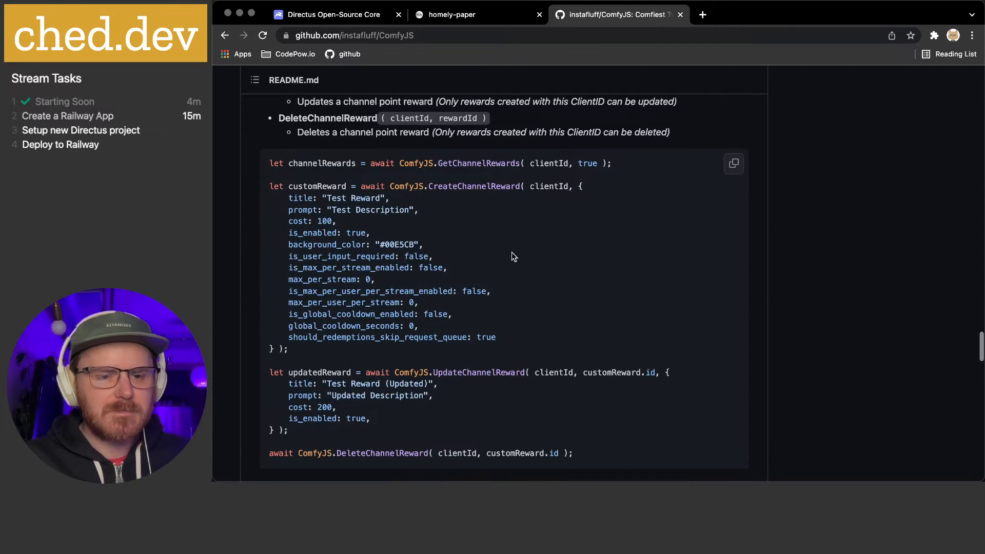
pyautogui.scroll(-1, 512, 252)
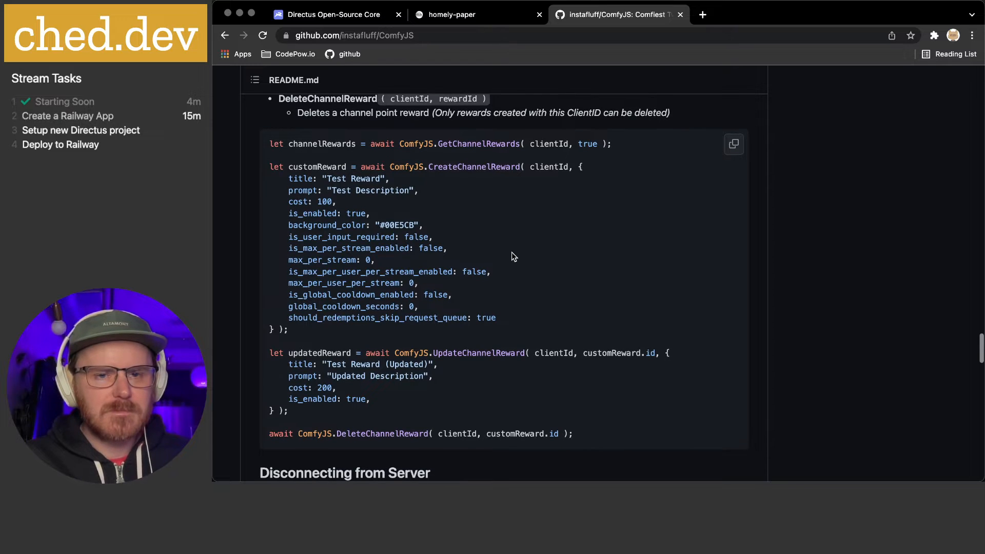
pyautogui.scroll(1, 512, 251)
pyautogui.scroll(3, 512, 251)
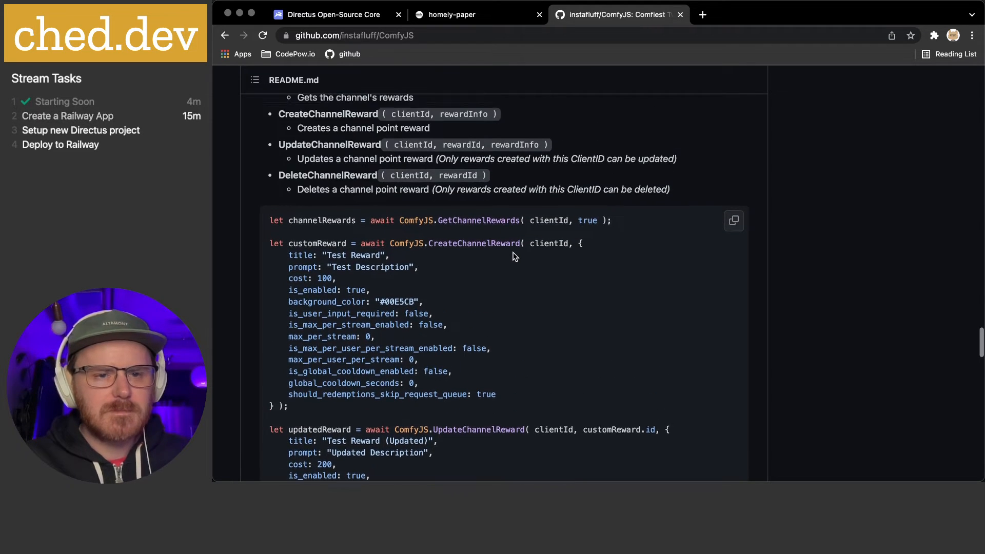
pyautogui.scroll(2, 514, 253)
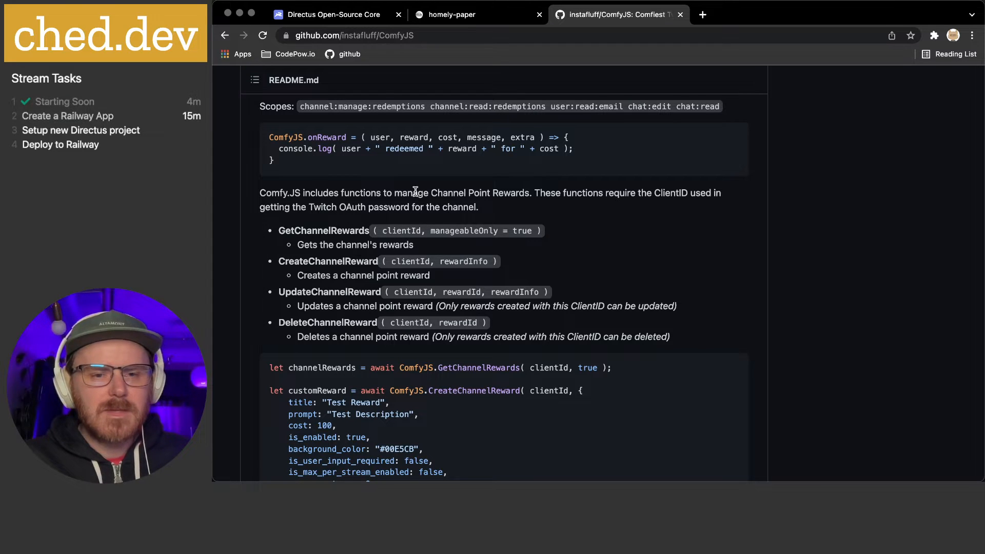
pyautogui.scroll(1, 416, 191)
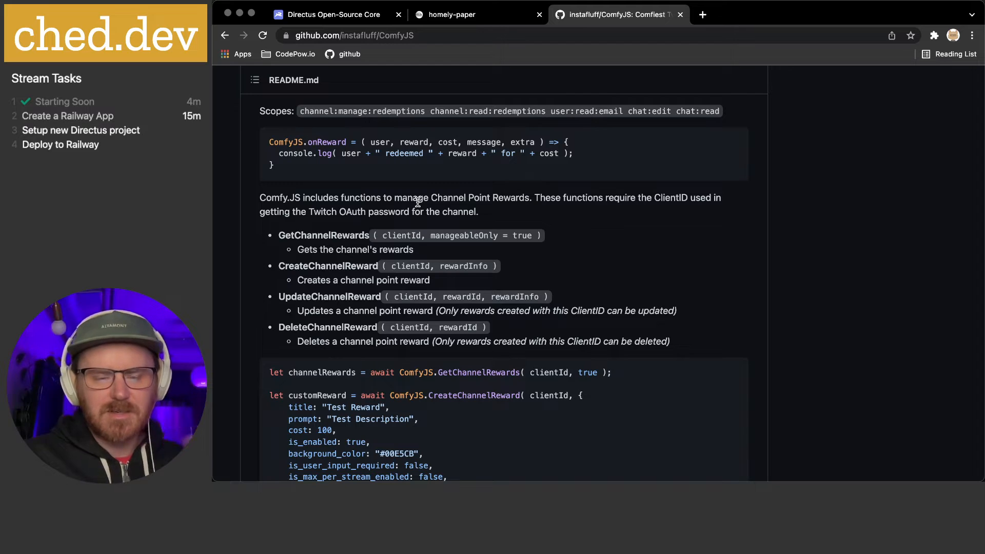
pyautogui.scroll(-10, 418, 202)
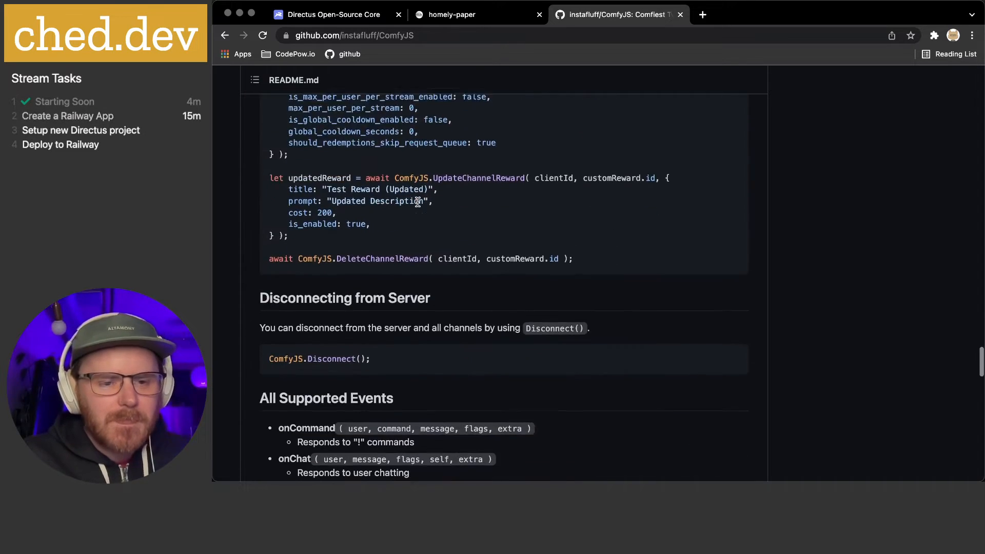
pyautogui.scroll(-3, 418, 205)
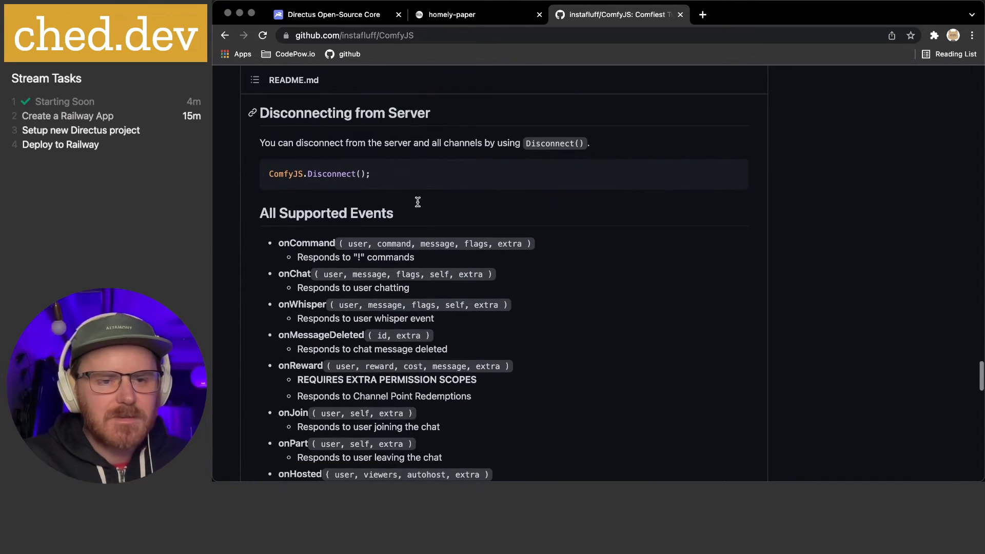
pyautogui.scroll(-3, 418, 206)
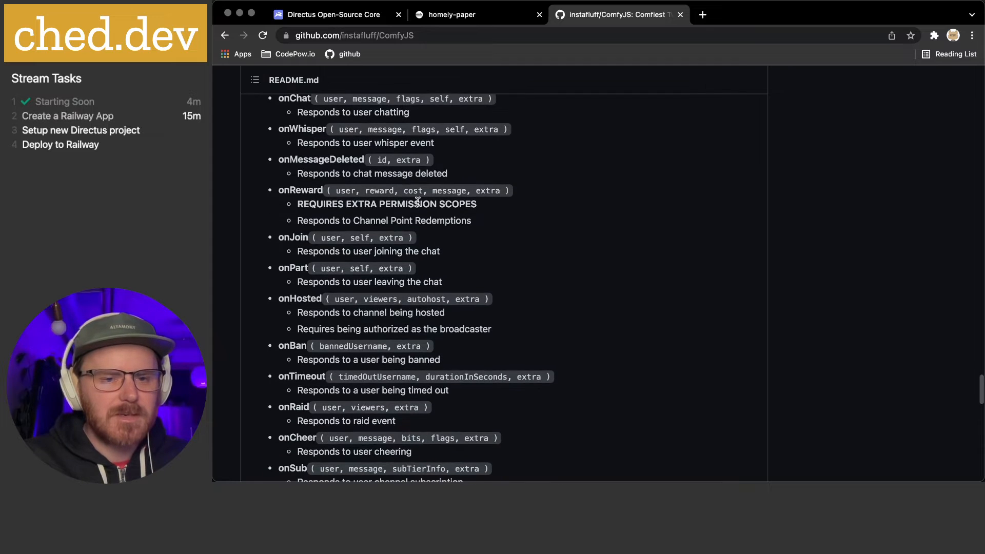
pyautogui.scroll(-4, 515, 215)
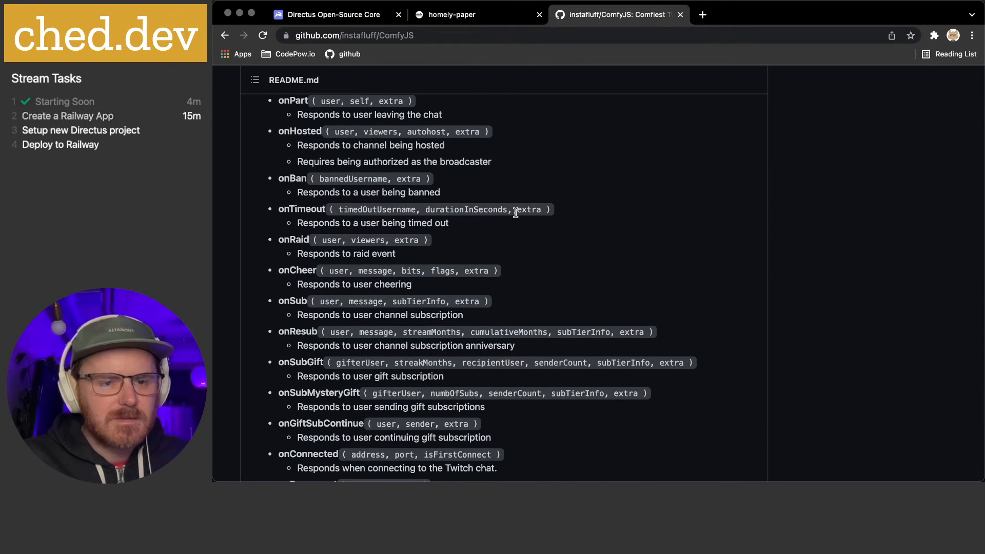
pyautogui.doubleClick(295, 302)
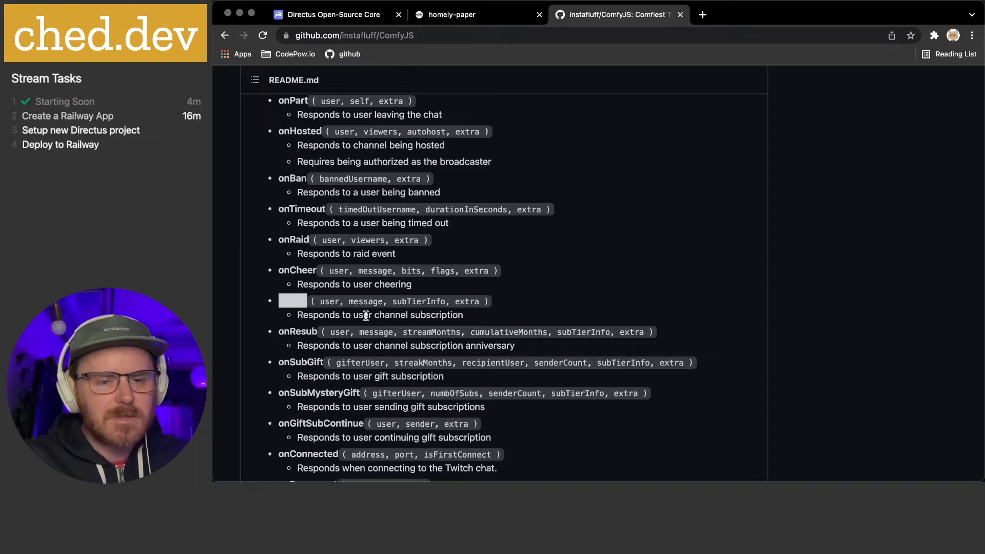
pyautogui.click(296, 302)
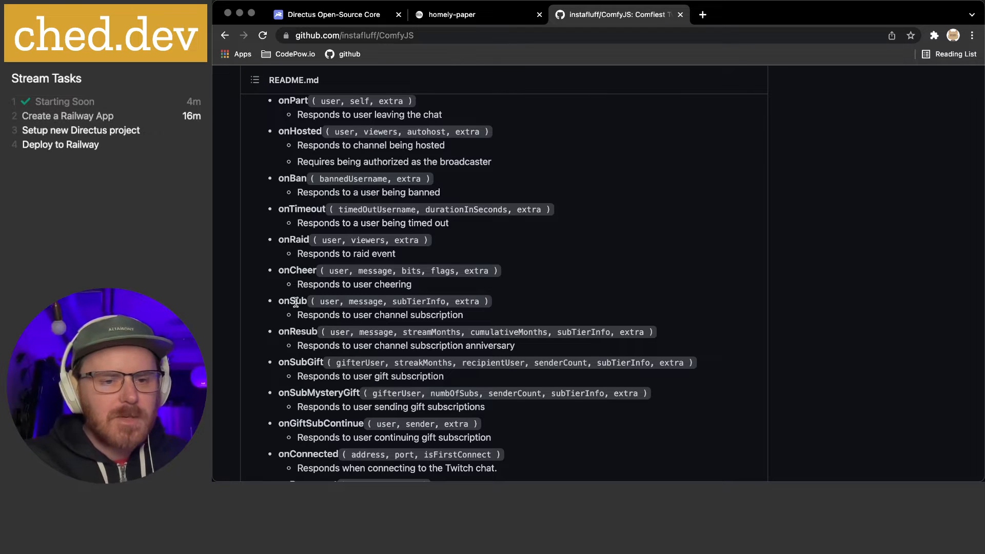
pyautogui.scroll(-3, 295, 302)
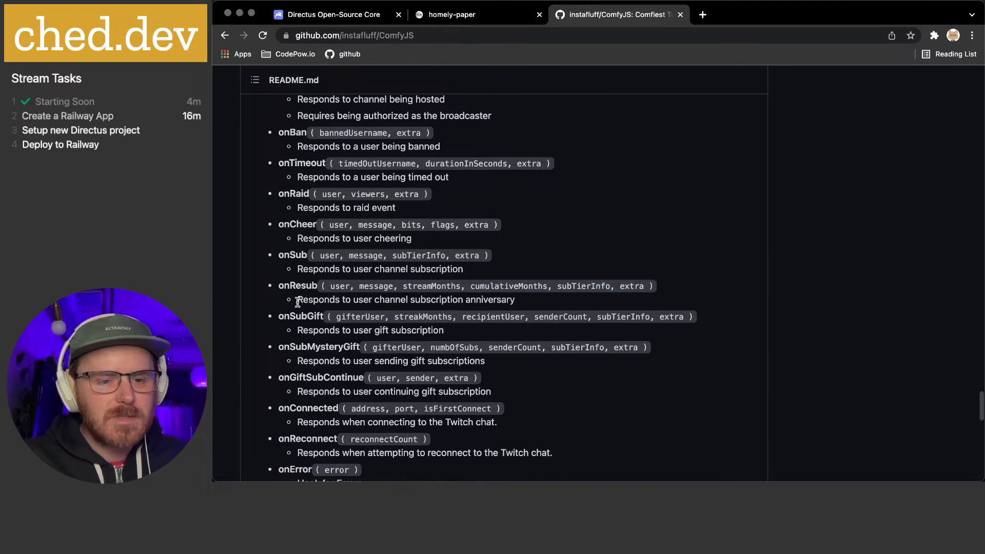
pyautogui.scroll(-1, 302, 303)
pyautogui.scroll(-2, 301, 303)
pyautogui.scroll(-1, 301, 305)
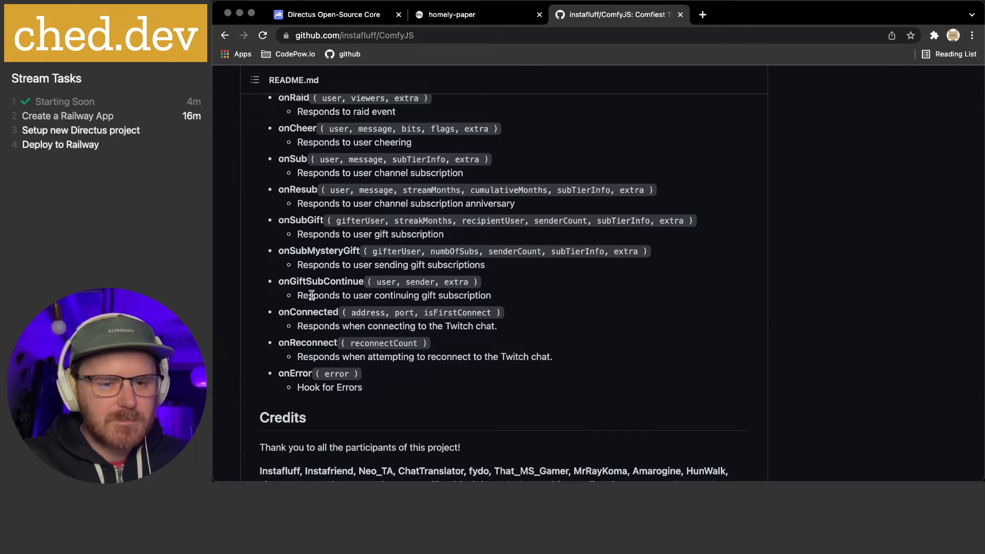
pyautogui.scroll(-7, 312, 295)
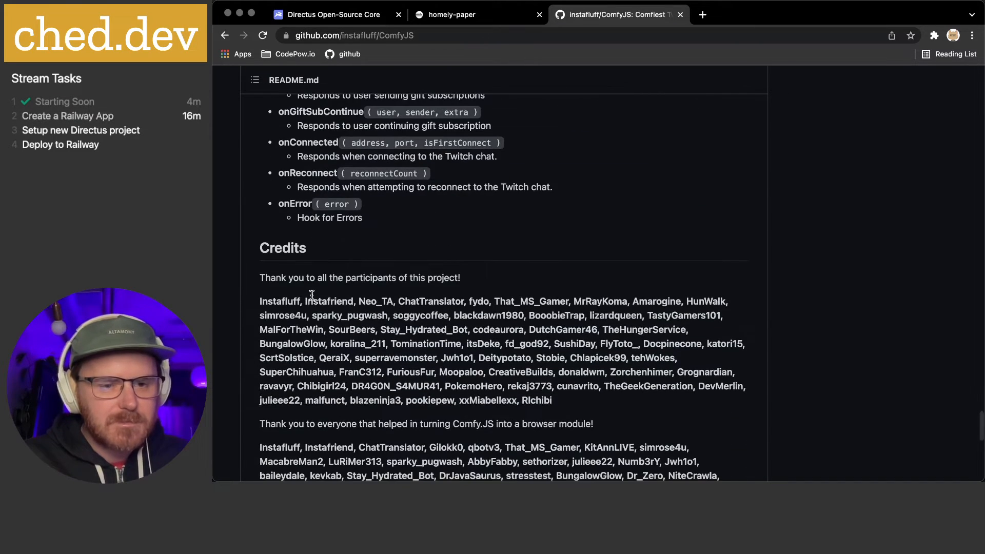
pyautogui.scroll(-5, 311, 295)
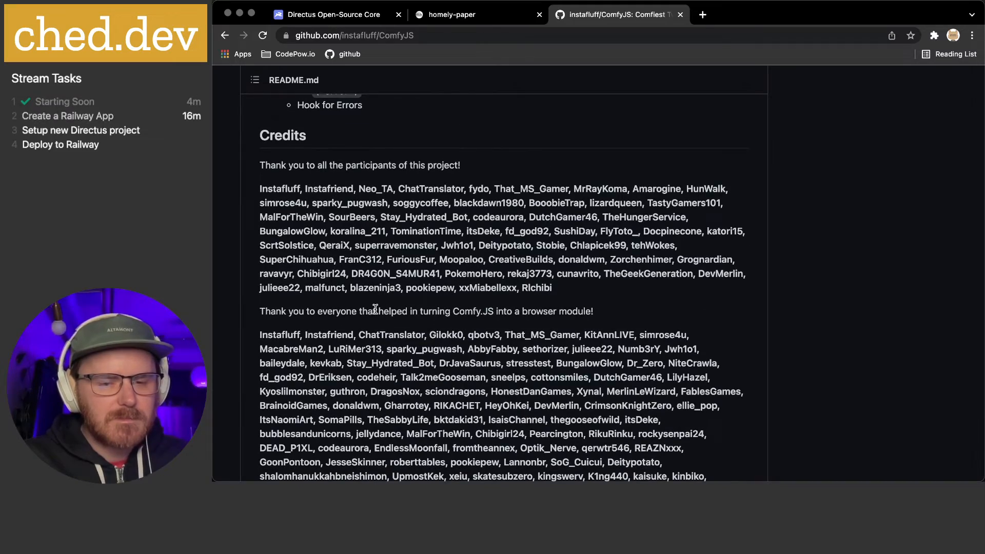
pyautogui.scroll(-3, 375, 308)
pyautogui.scroll(-14, 377, 309)
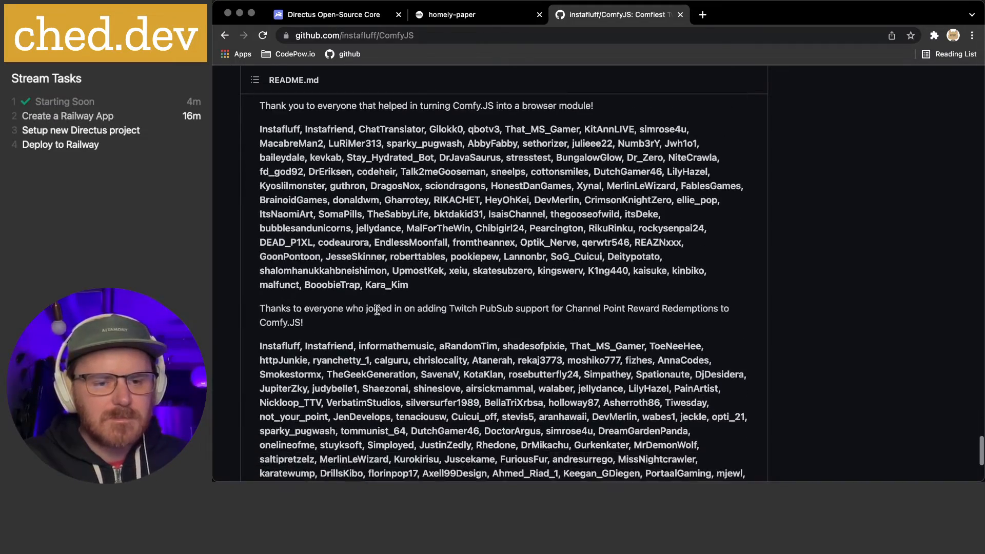
pyautogui.scroll(20, 377, 310)
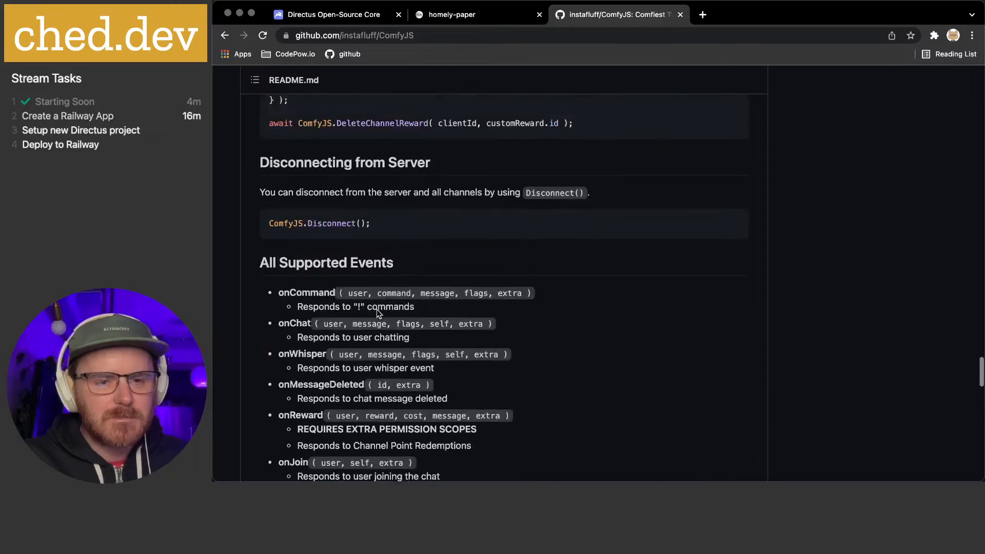
pyautogui.scroll(19, 377, 310)
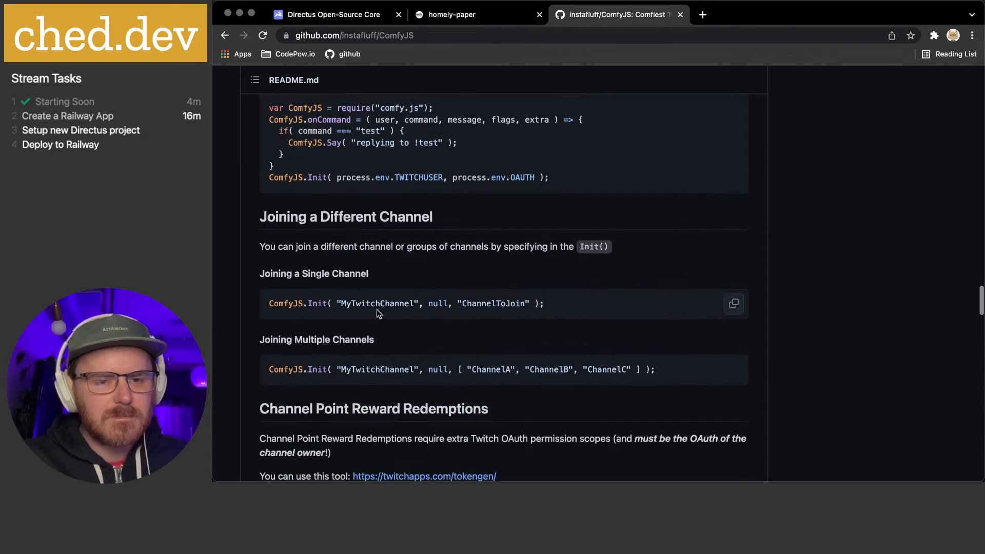
pyautogui.scroll(20, 376, 310)
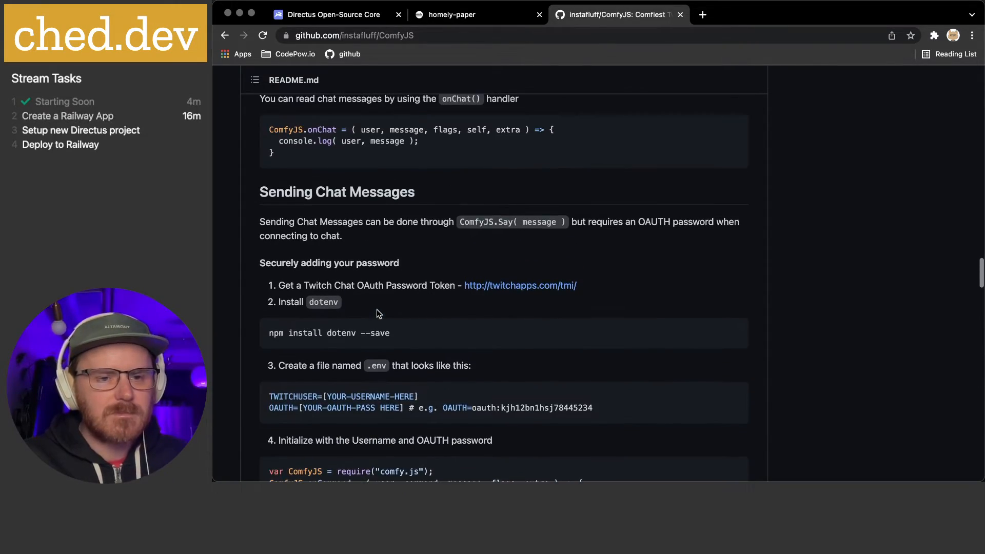
pyautogui.scroll(20, 376, 309)
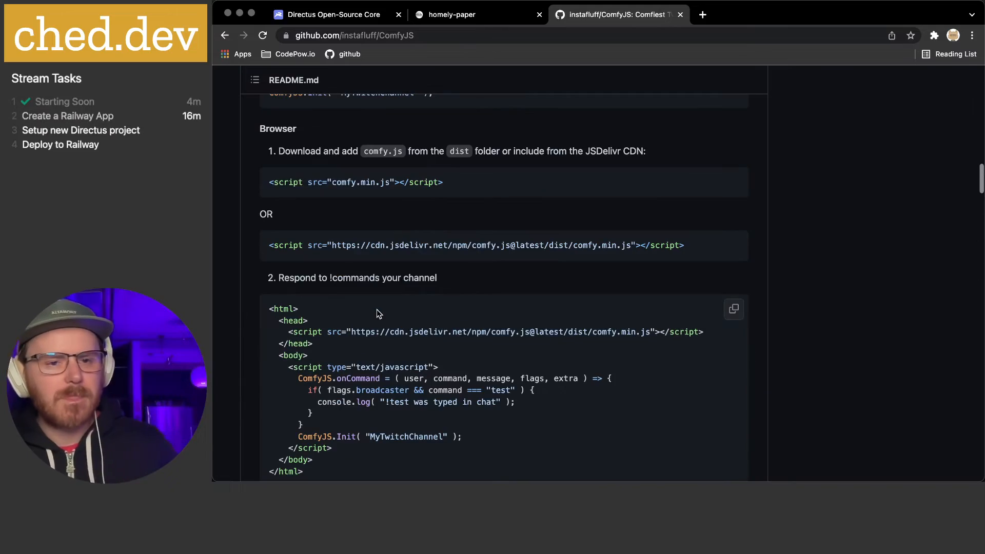
pyautogui.scroll(6, 377, 309)
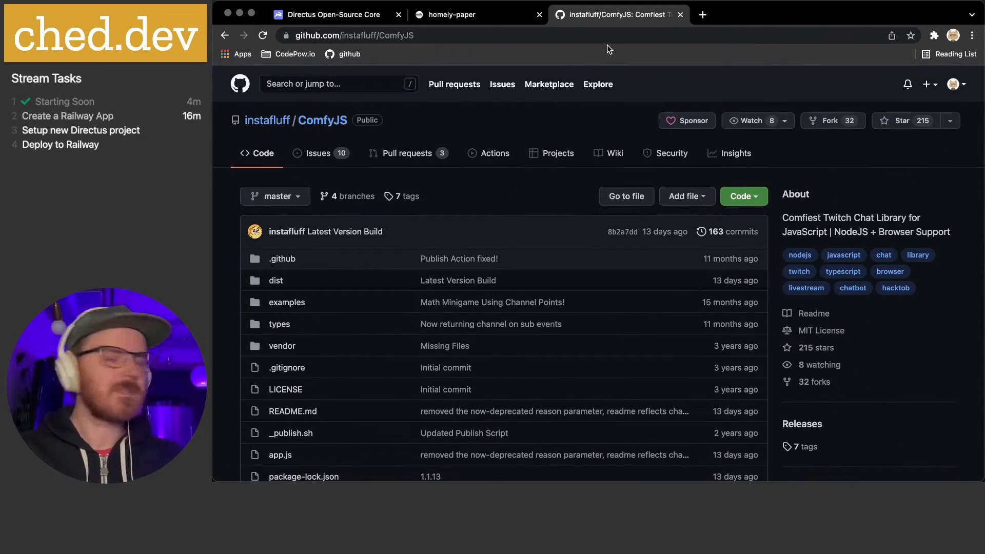
# Close the ComfyJS tab and open Docs & User Guide from the Directus Developers menu
pyautogui.click(681, 15)
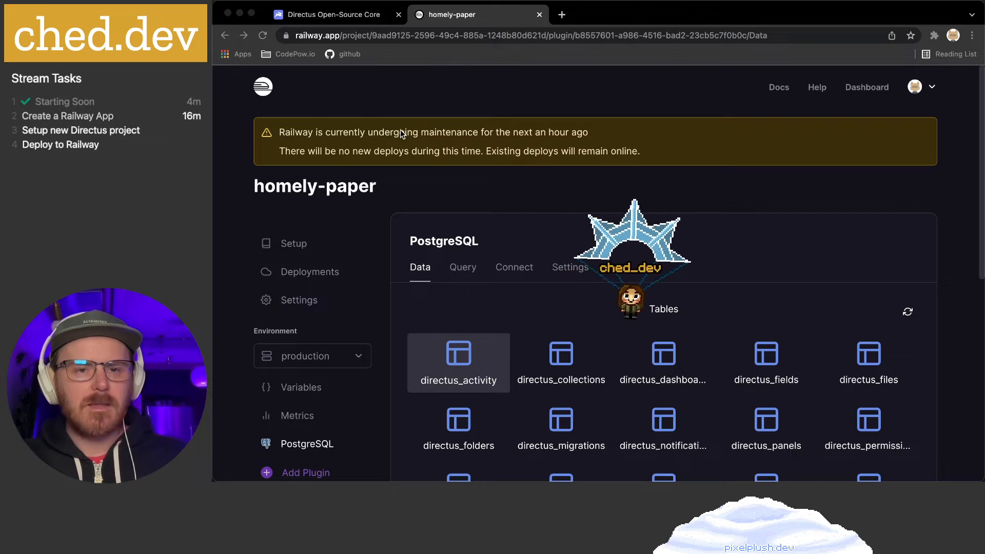
pyautogui.click(359, 16)
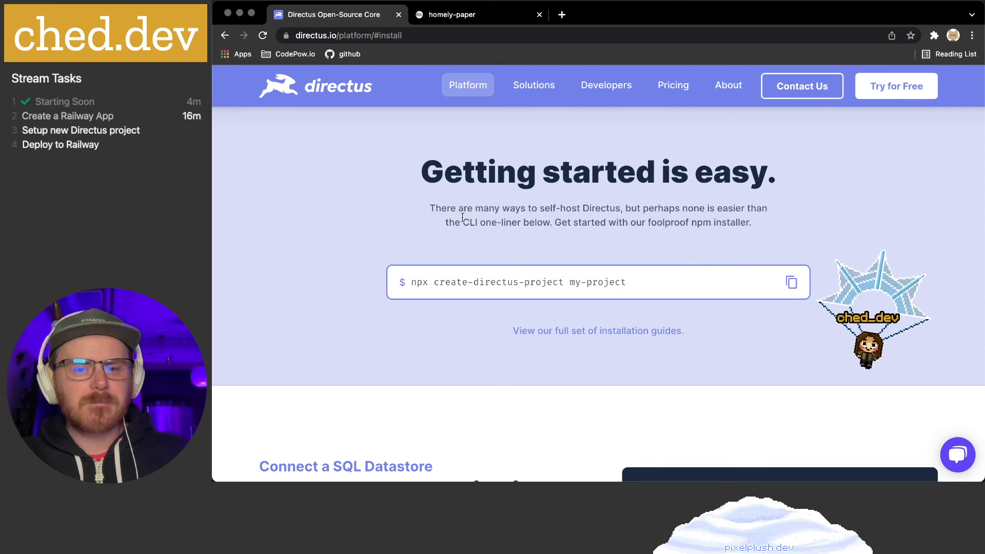
pyautogui.moveTo(623, 87)
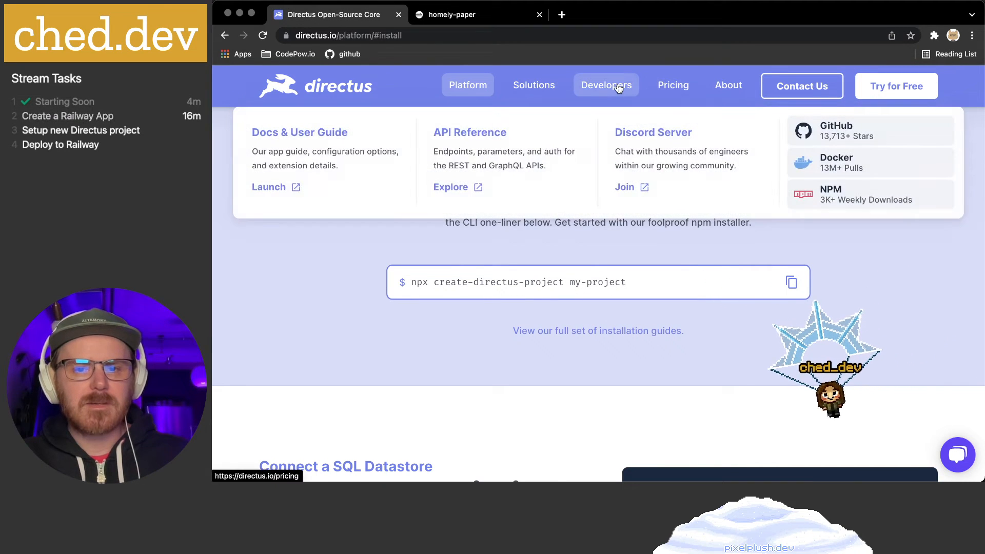
pyautogui.click(353, 143)
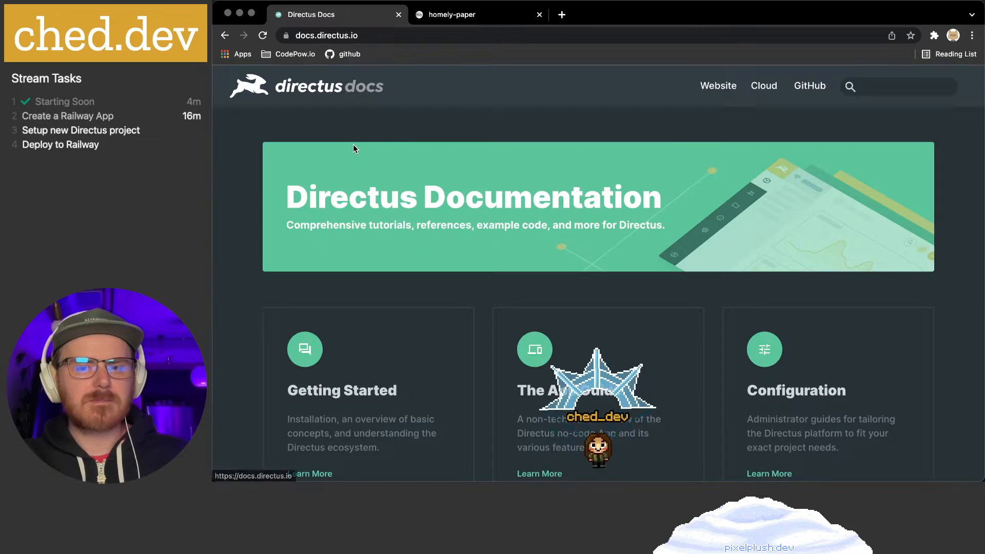
# Go through Getting Started and the Configuration sidebar section to the Config Options page
pyautogui.scroll(-3, 479, 172)
pyautogui.click(367, 220)
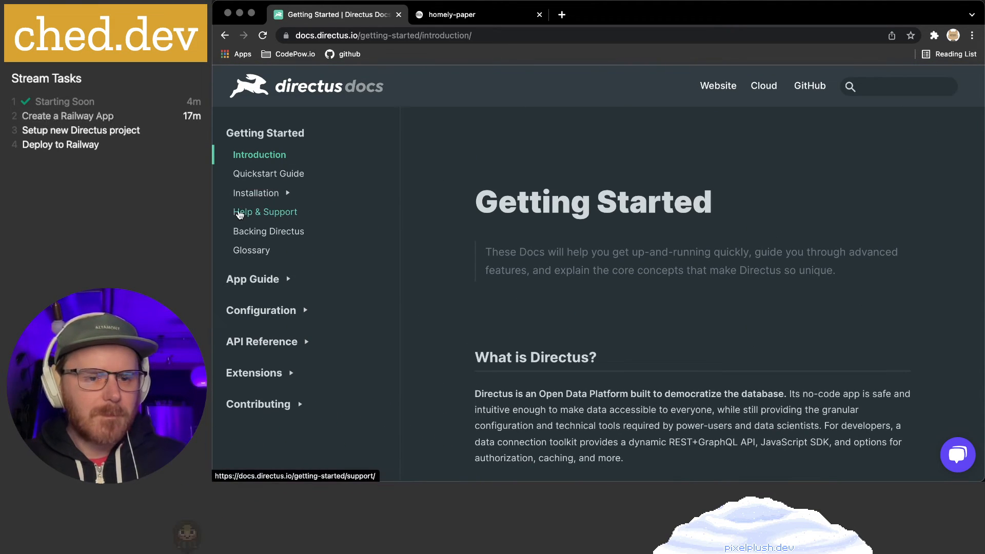
pyautogui.scroll(-1, 292, 214)
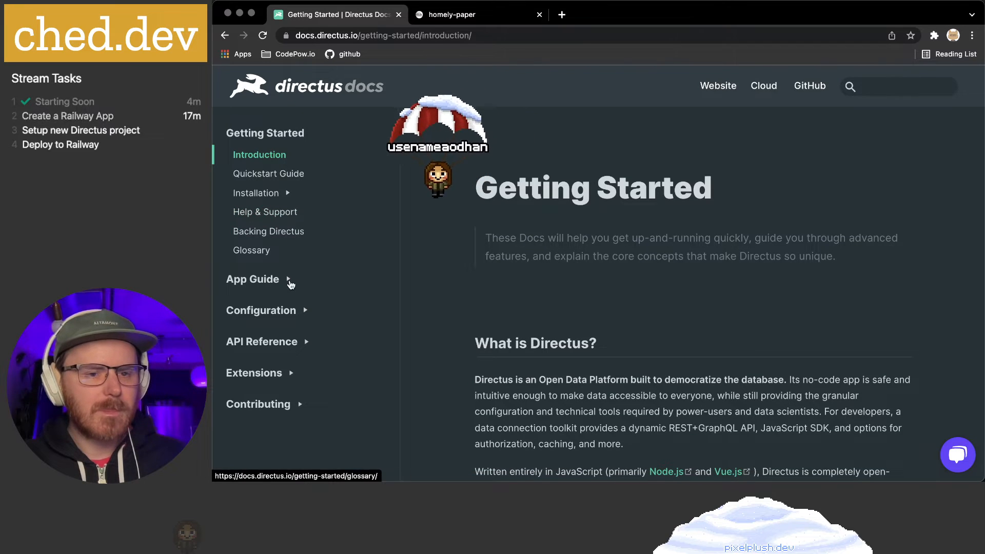
pyautogui.click(290, 309)
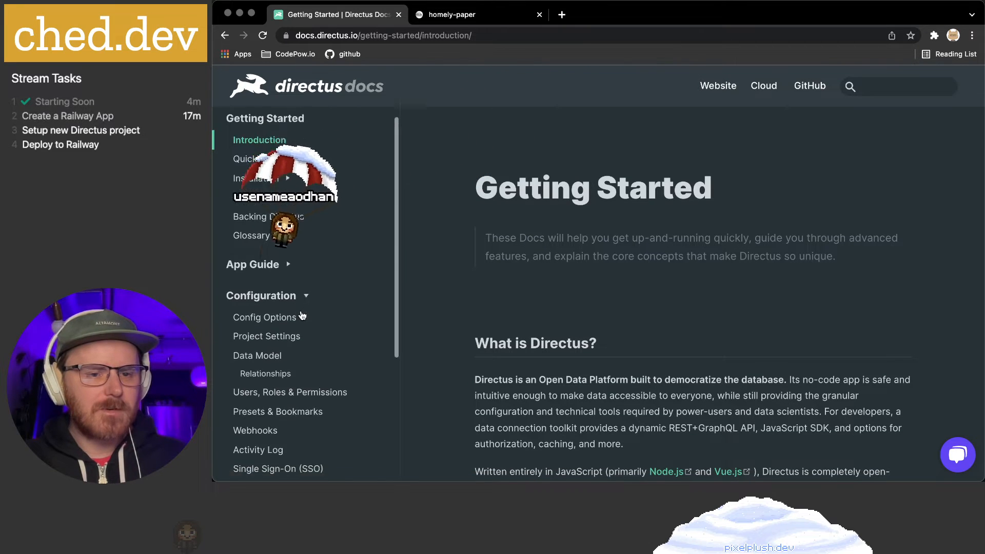
pyautogui.scroll(-3, 298, 313)
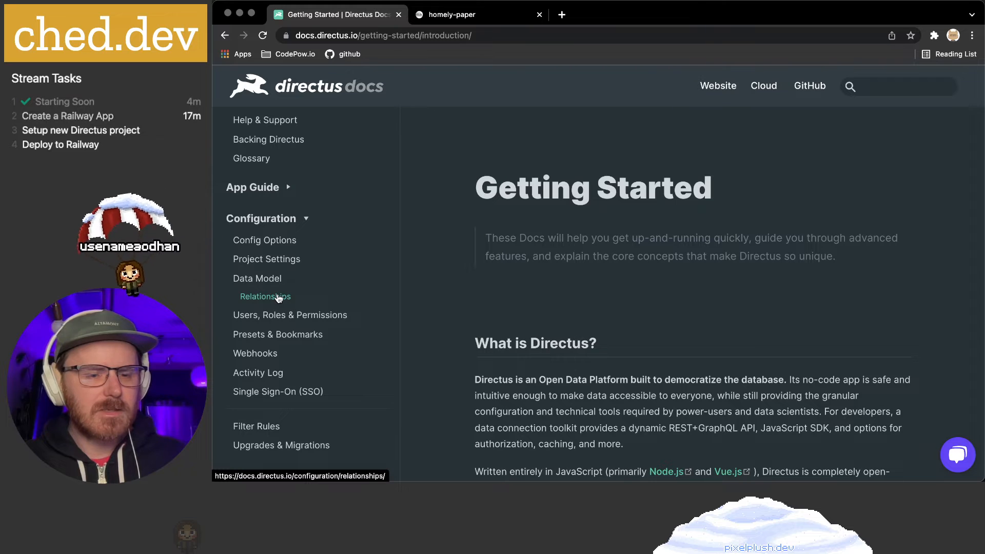
pyautogui.scroll(1, 280, 287)
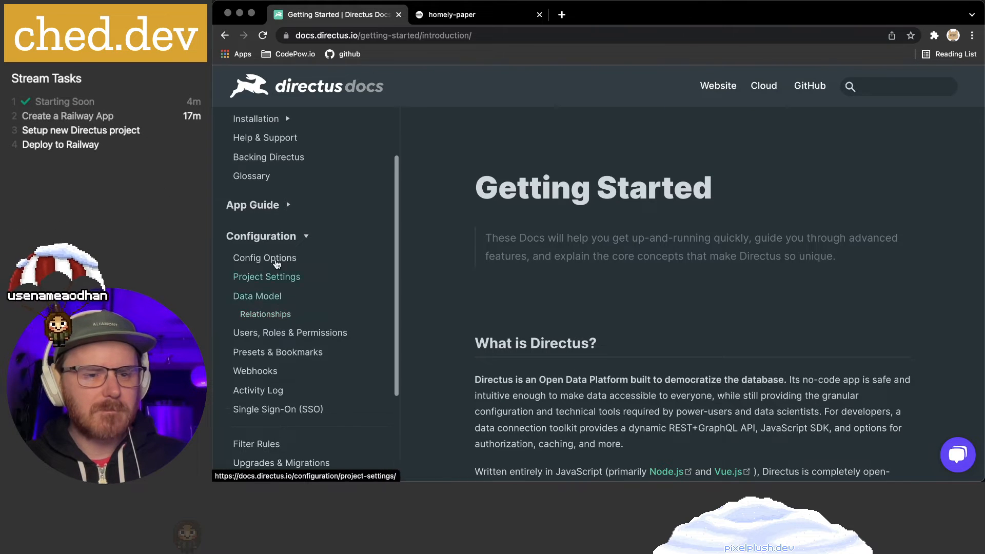
pyautogui.scroll(-1, 277, 233)
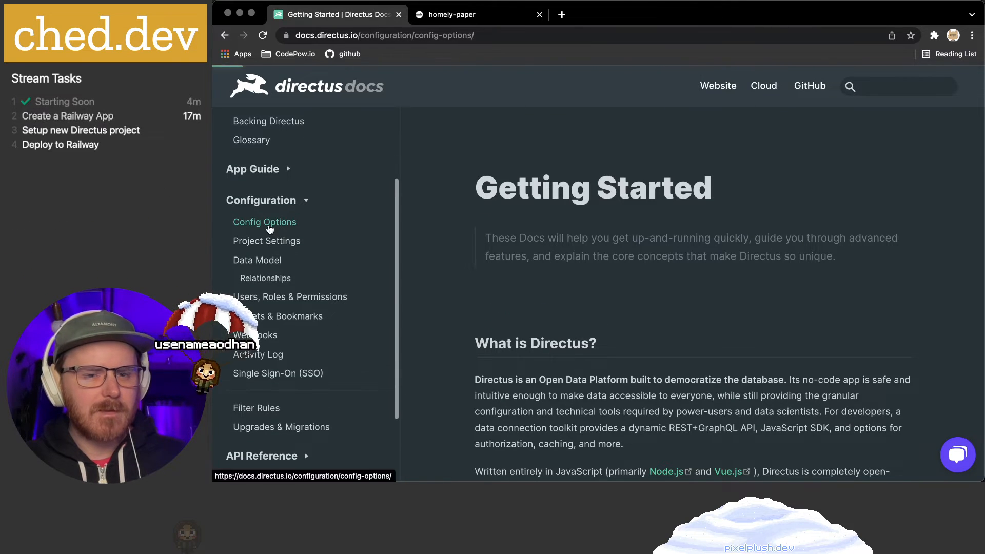
pyautogui.click(266, 222)
pyautogui.scroll(-1, 582, 240)
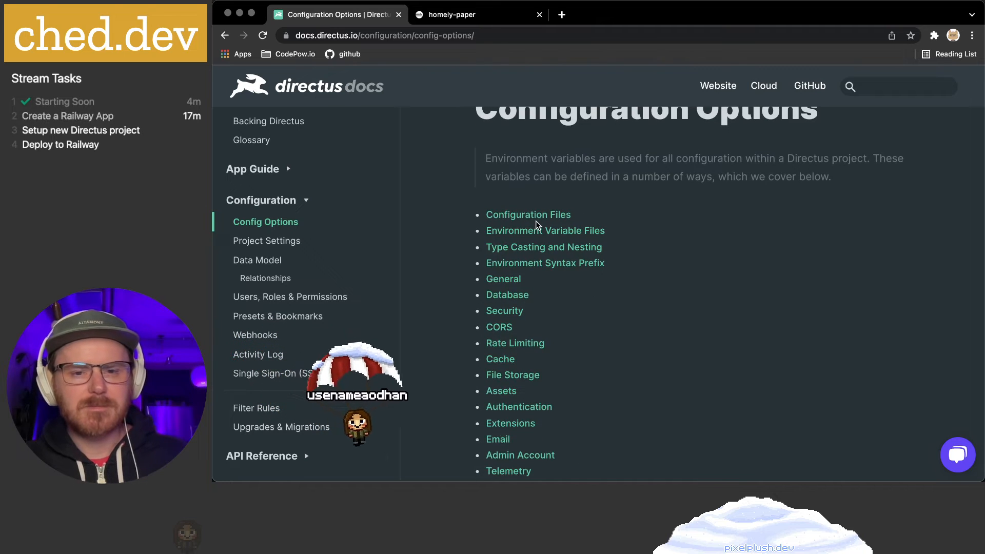
pyautogui.click(526, 248)
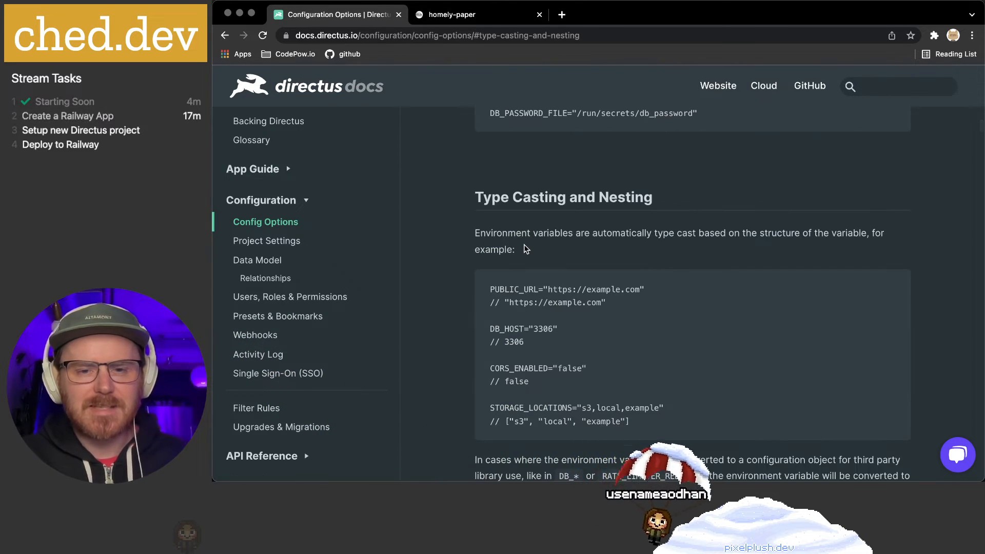
pyautogui.scroll(3, 525, 245)
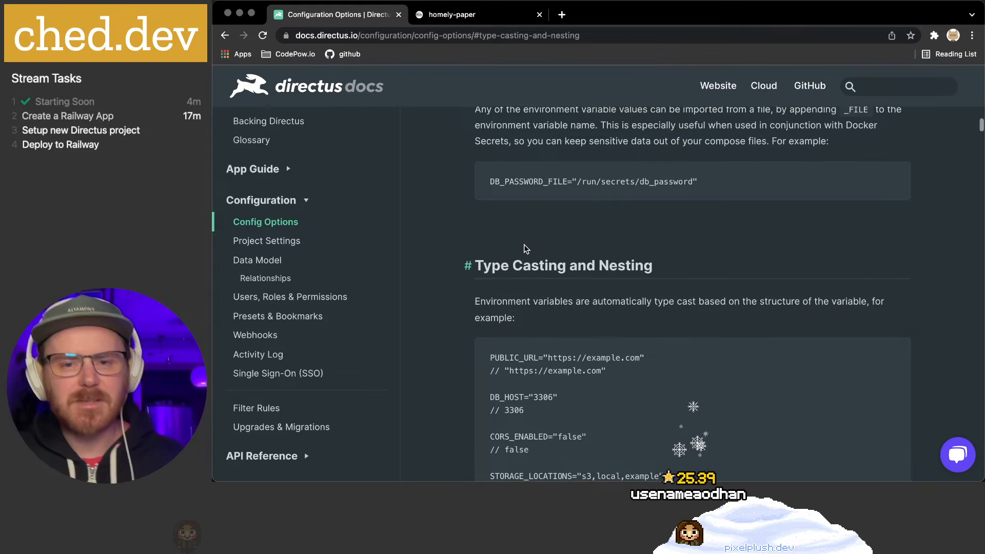
pyautogui.scroll(-5, 530, 246)
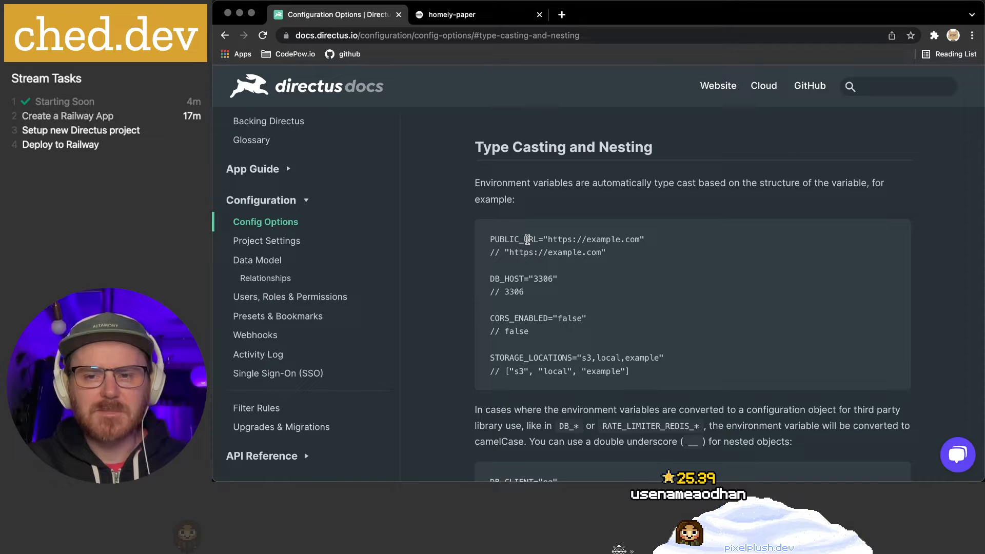
pyautogui.scroll(-1, 528, 240)
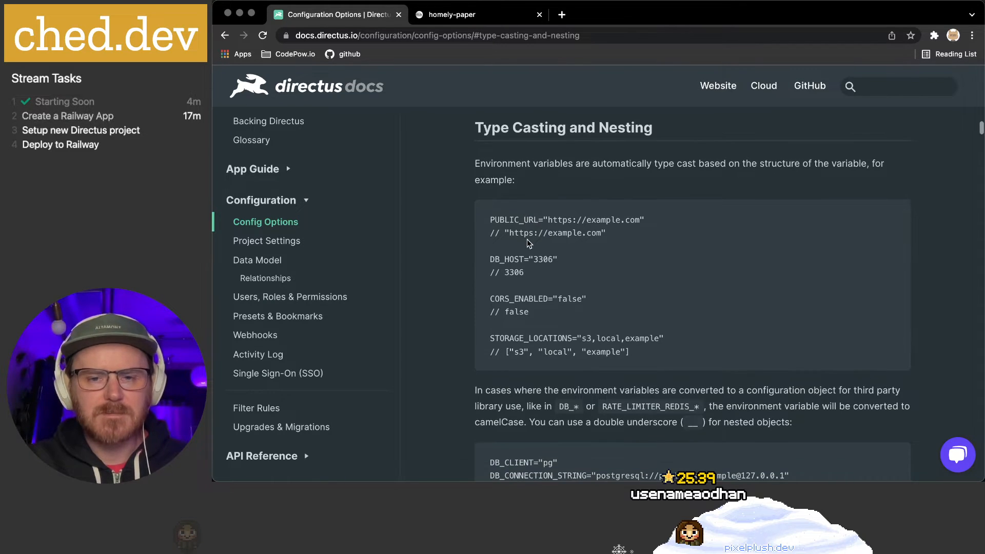
pyautogui.scroll(-1, 527, 239)
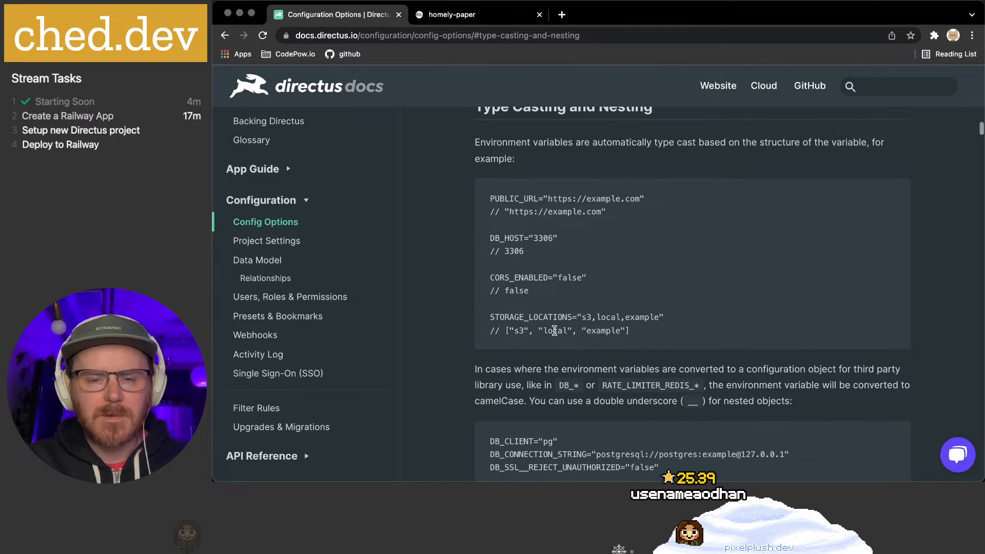
pyautogui.moveTo(581, 317); pyautogui.dragTo(657, 317)
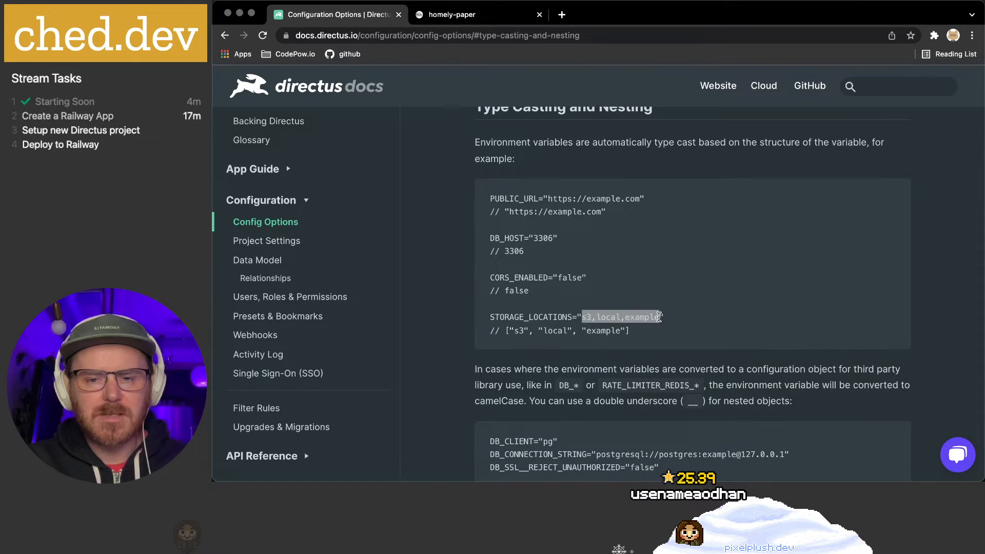
pyautogui.moveTo(509, 330); pyautogui.dragTo(630, 330)
pyautogui.click(673, 337)
pyautogui.scroll(-6, 673, 338)
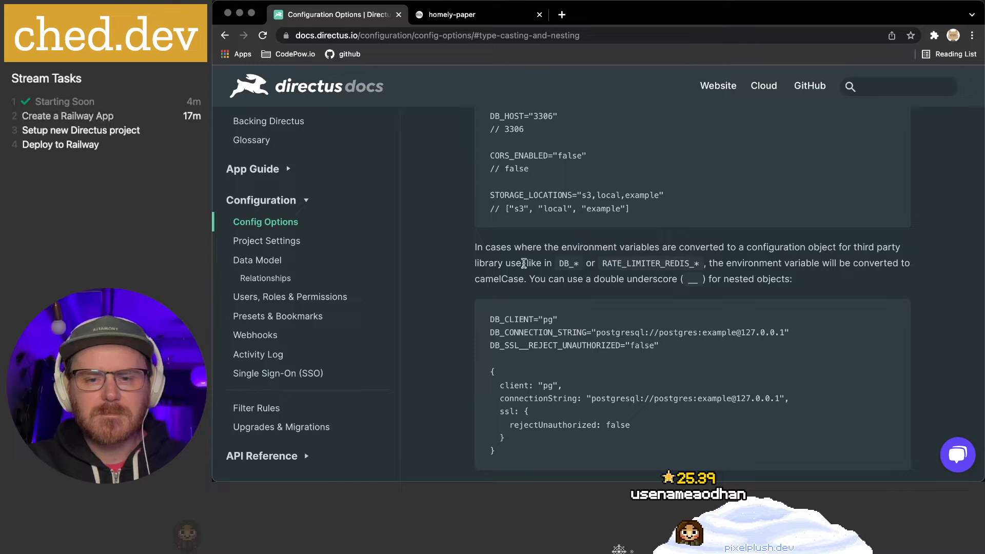
pyautogui.scroll(-1, 522, 263)
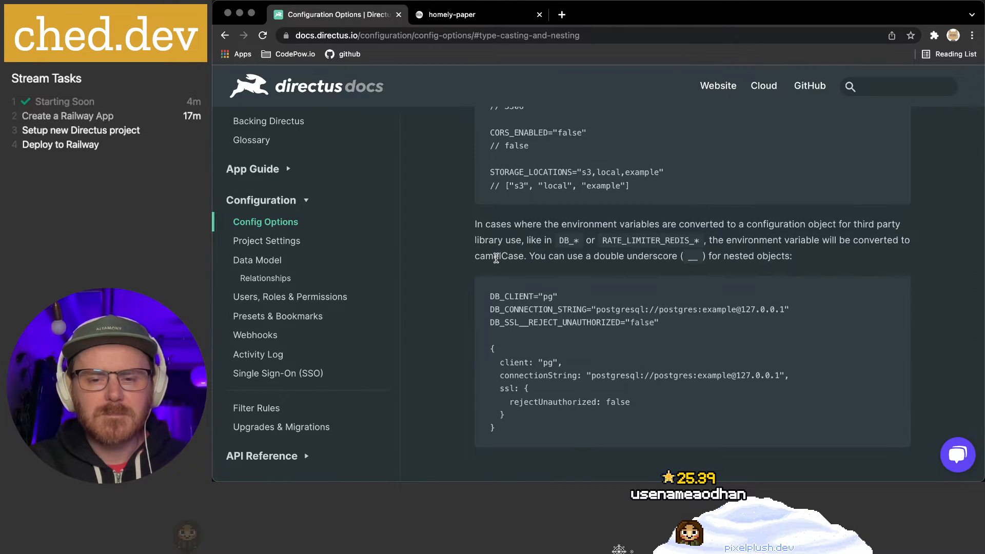
pyautogui.scroll(-1, 496, 258)
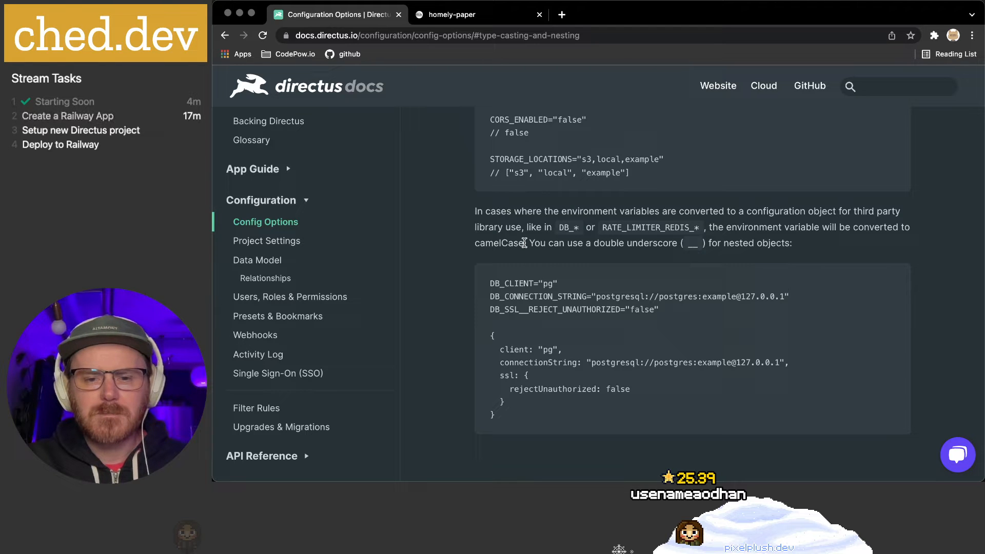
pyautogui.scroll(-2, 524, 243)
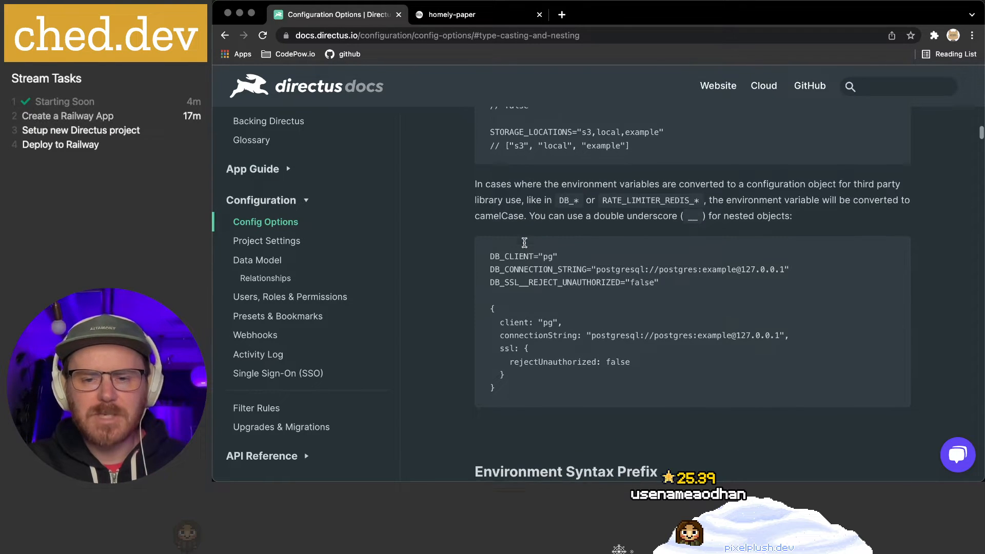
pyautogui.scroll(-3, 549, 270)
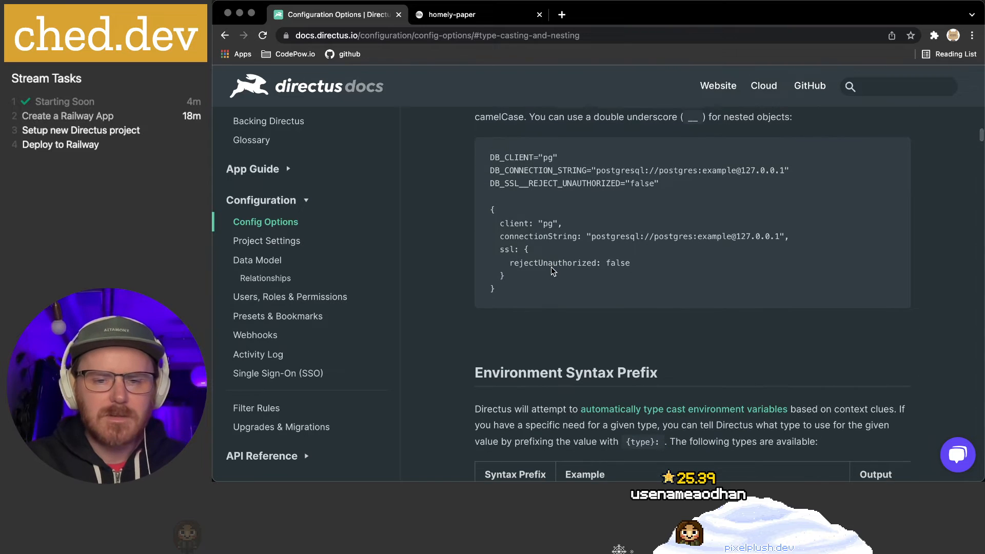
pyautogui.scroll(-2, 551, 271)
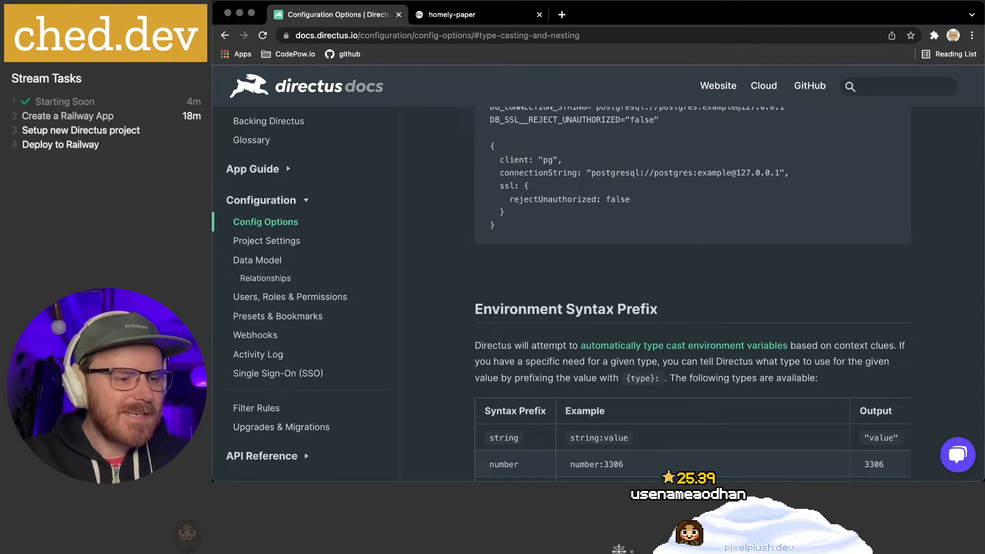
pyautogui.press('super+Tab')
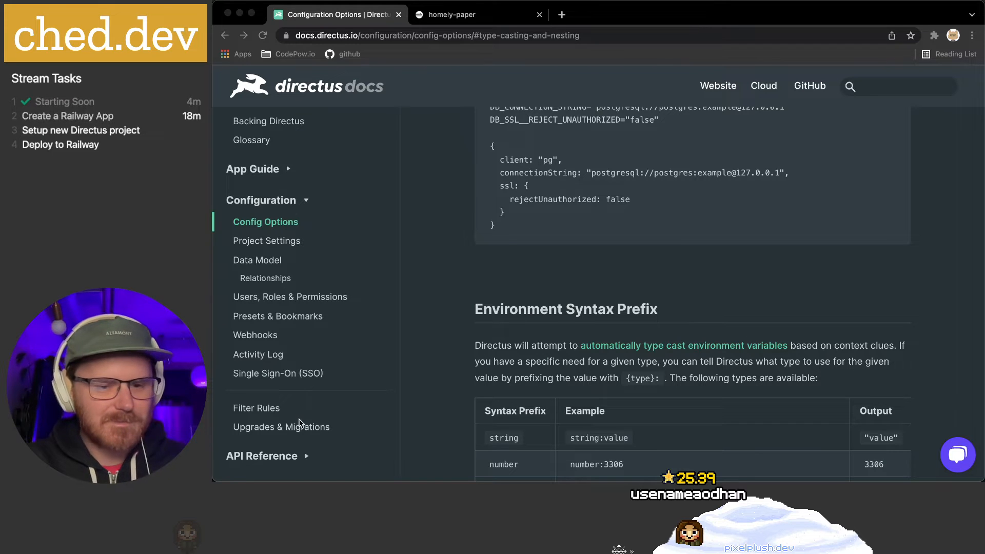
pyautogui.click(472, 275)
pyautogui.scroll(-3, 467, 278)
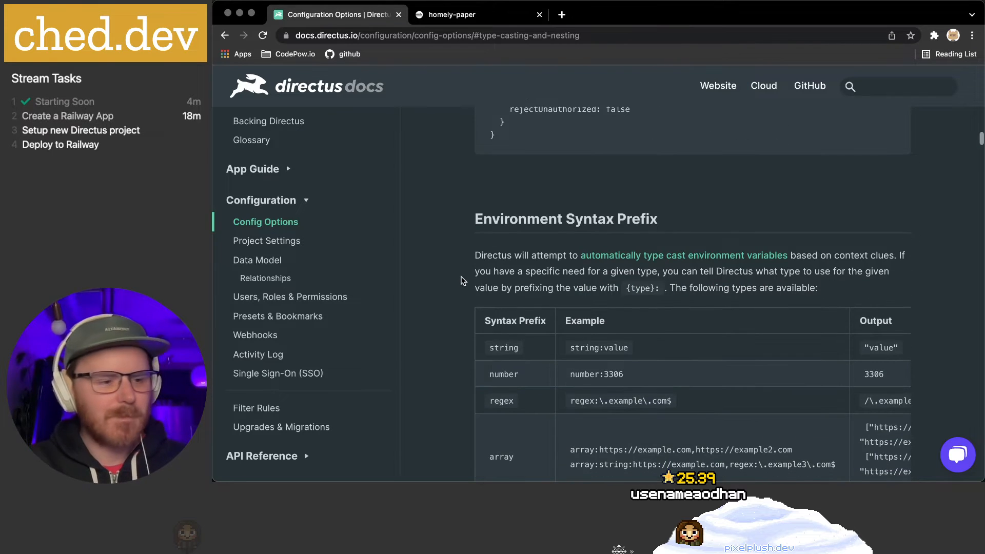
pyautogui.press('super+Tab')
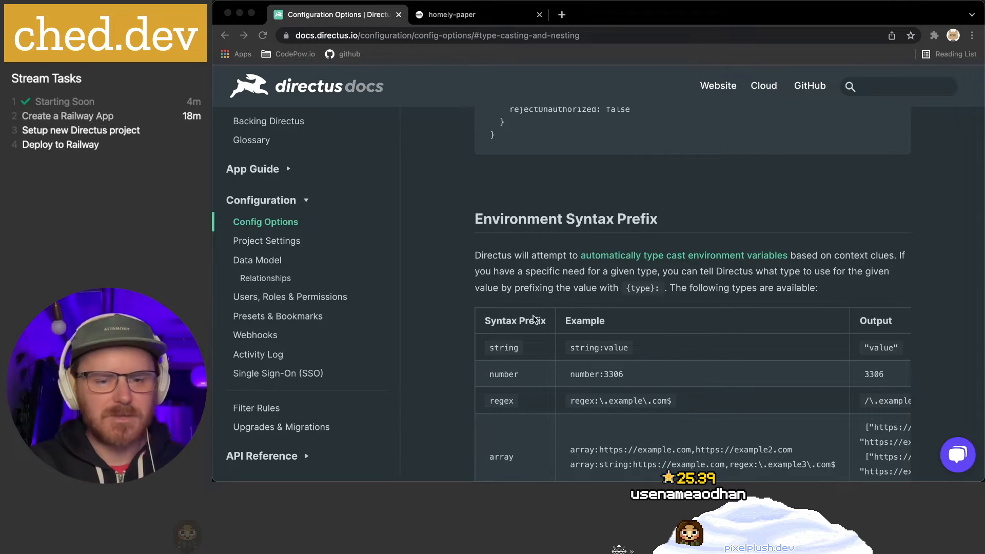
pyautogui.click(472, 266)
pyautogui.scroll(-2, 431, 221)
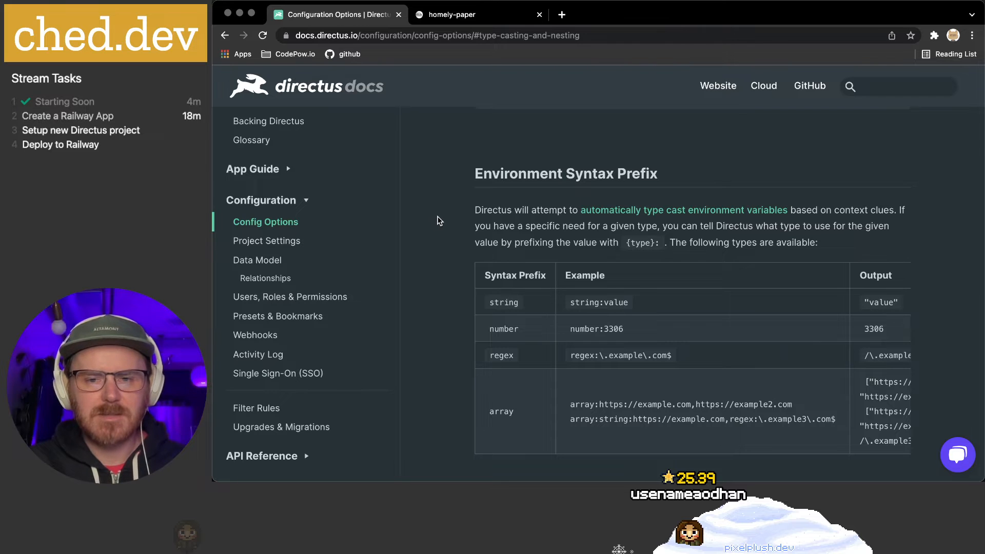
pyautogui.scroll(-2, 436, 222)
pyautogui.scroll(-6, 439, 221)
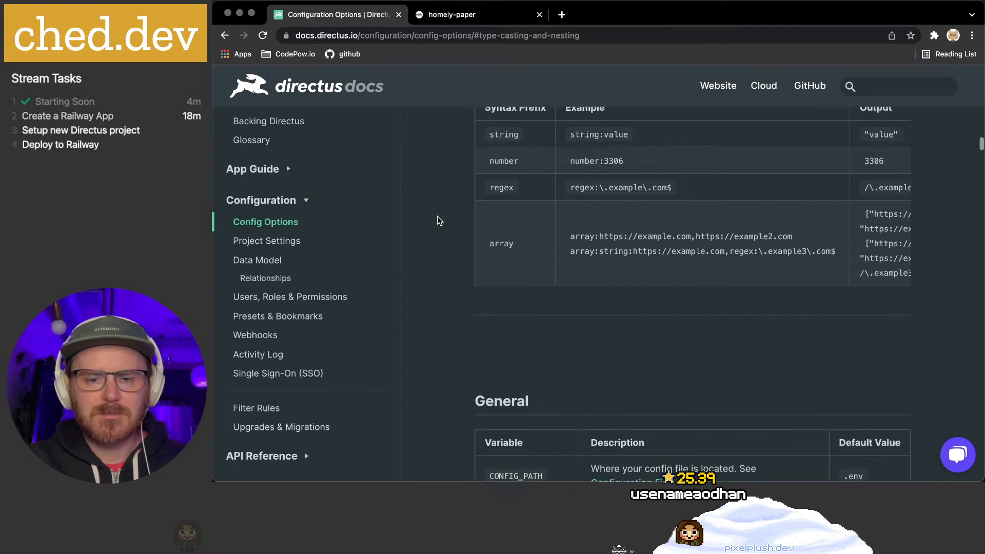
# Scroll to the SERVE_APP entry and highlight its description and variable name
pyautogui.scroll(-2, 446, 231)
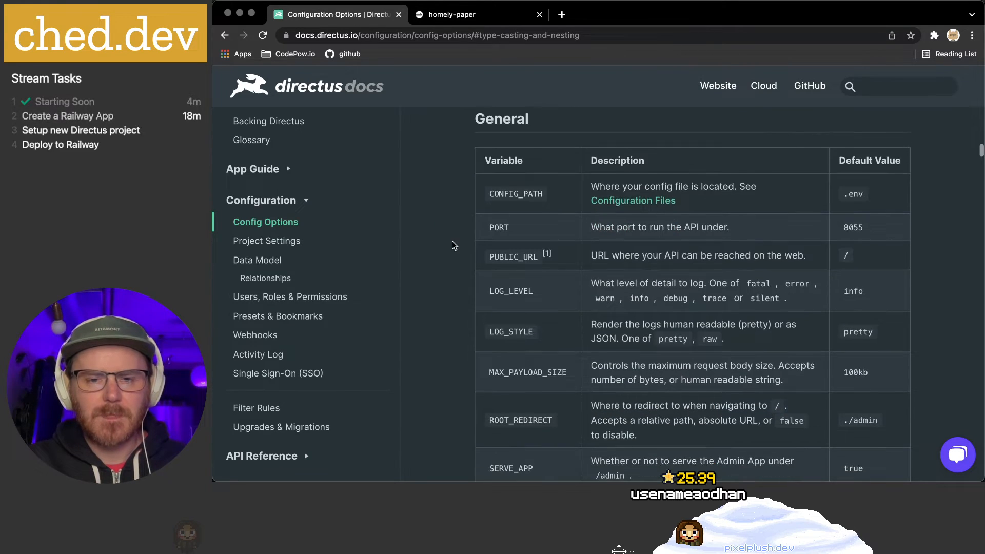
pyautogui.scroll(-4, 456, 240)
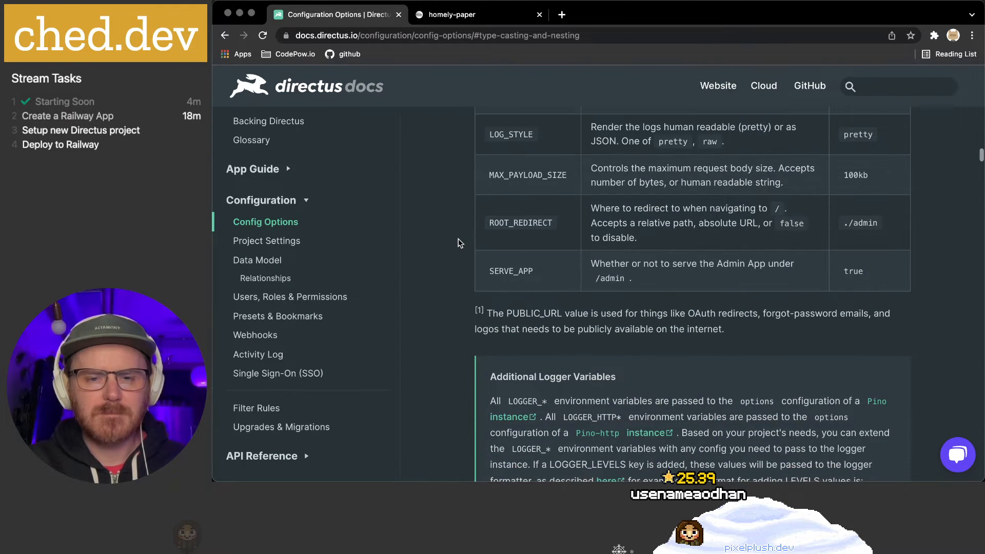
pyautogui.scroll(-1, 460, 243)
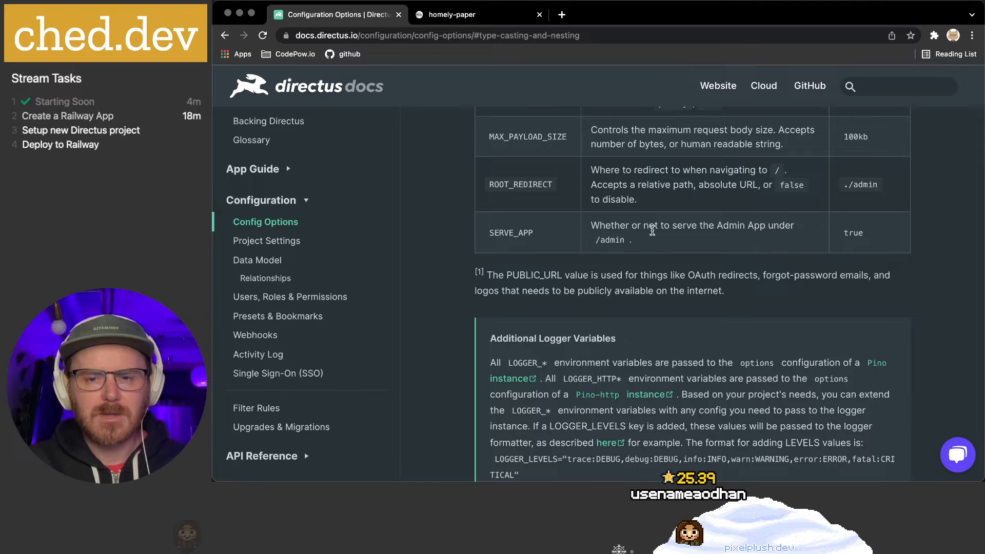
pyautogui.moveTo(591, 226); pyautogui.dragTo(743, 227)
pyautogui.click(765, 225)
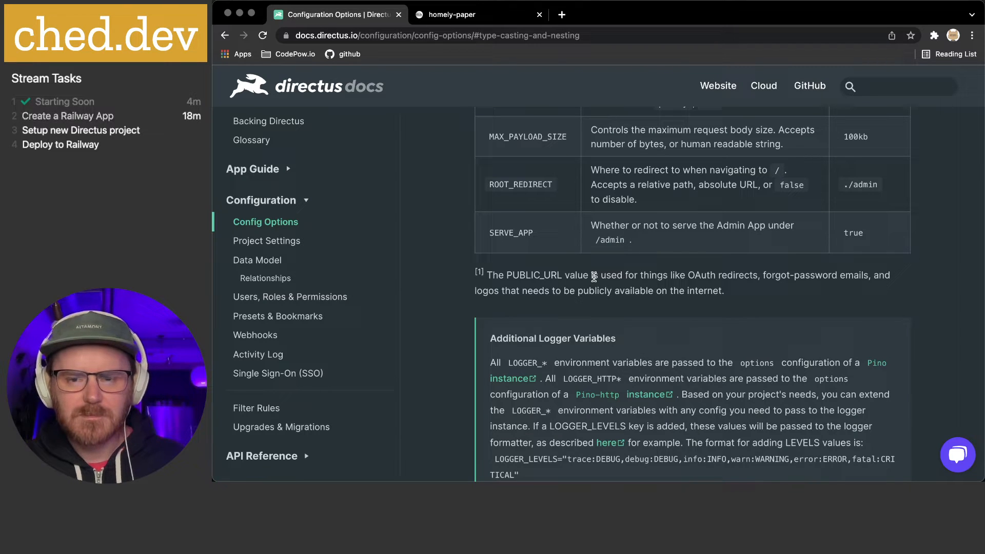
pyautogui.doubleClick(501, 233)
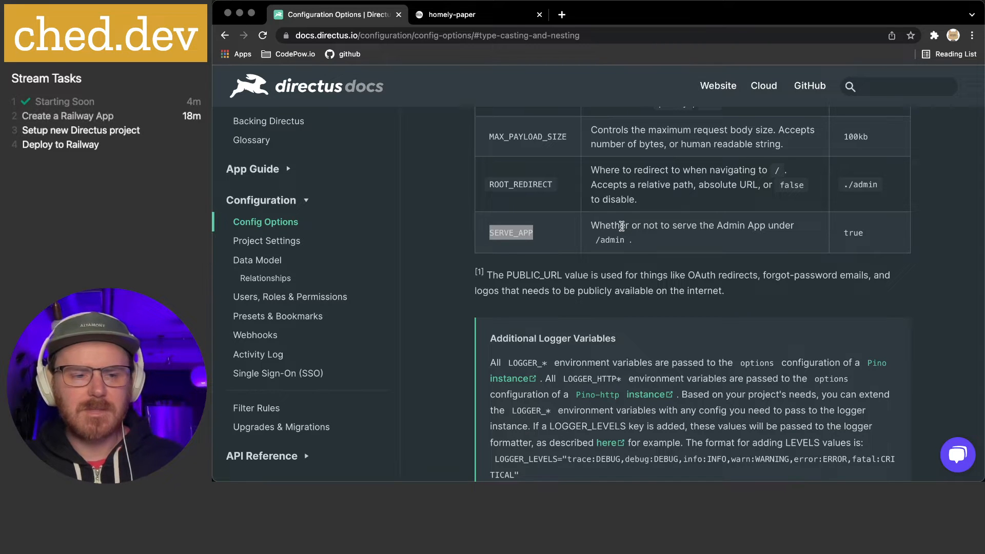
# Continue past CONTENT_SECURITY_POLICY, IP_CUSTOM_HEADER and cookie settings to the Hashing table
pyautogui.scroll(-3, 622, 226)
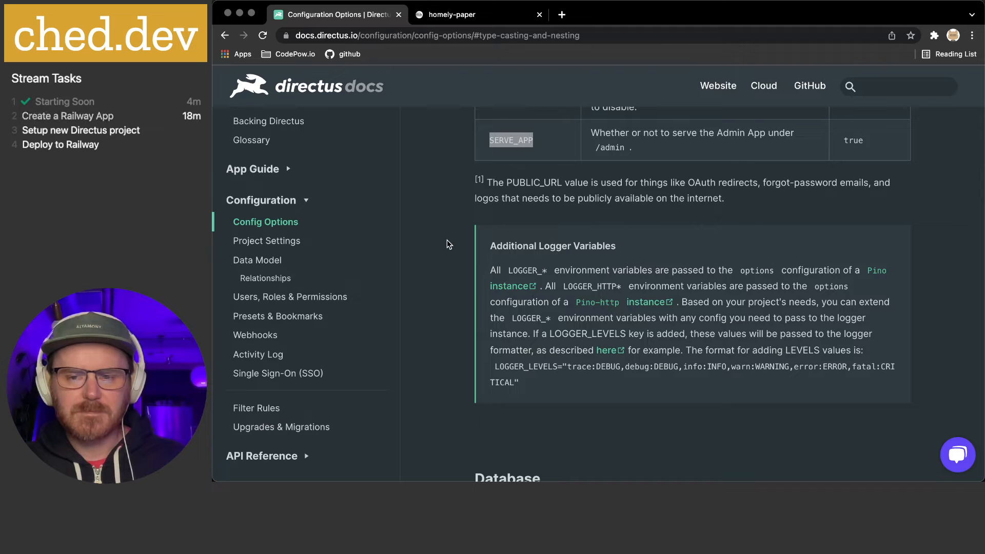
pyautogui.scroll(-10, 446, 240)
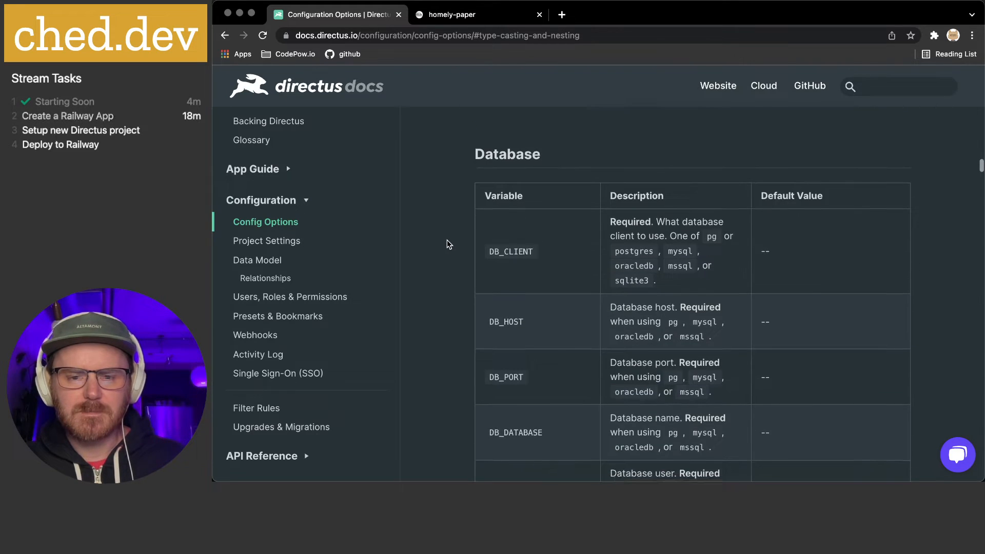
pyautogui.scroll(-7, 447, 241)
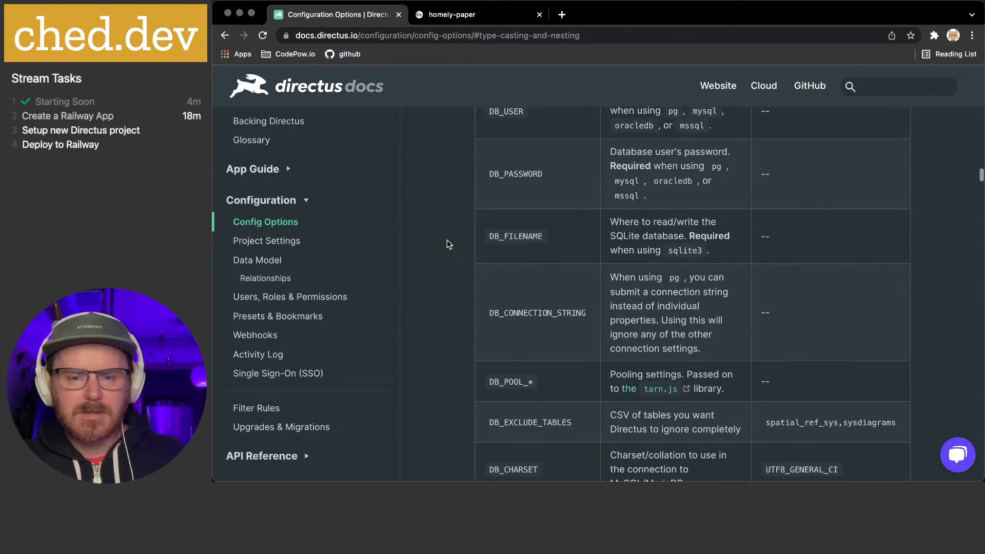
pyautogui.scroll(-3, 447, 242)
pyautogui.scroll(-3, 448, 241)
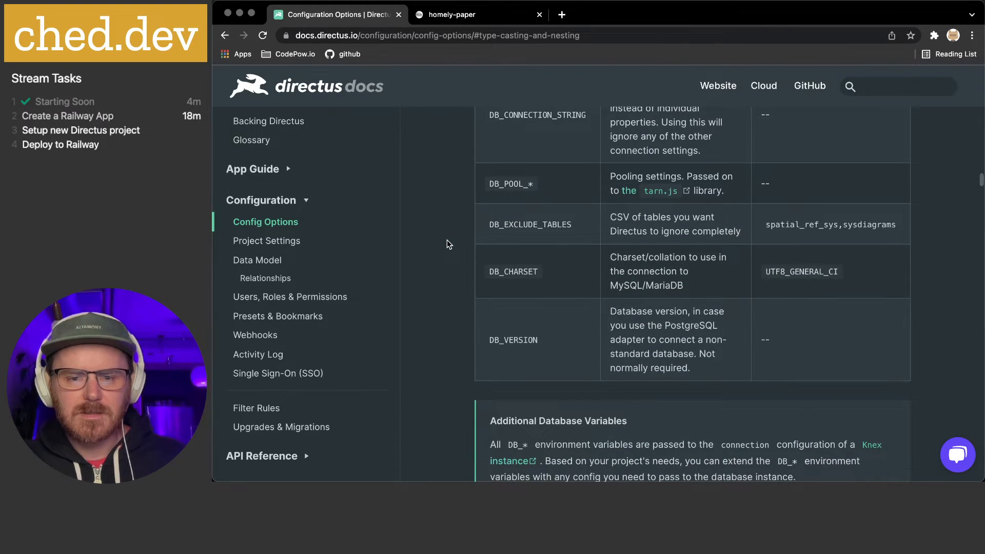
pyautogui.scroll(-3, 447, 241)
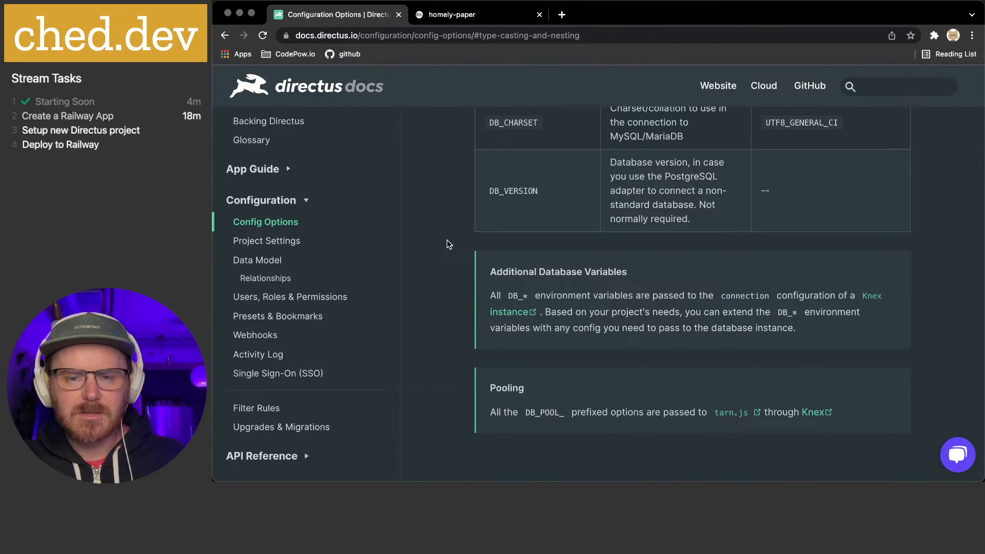
pyautogui.scroll(-6, 447, 239)
pyautogui.scroll(-2, 448, 243)
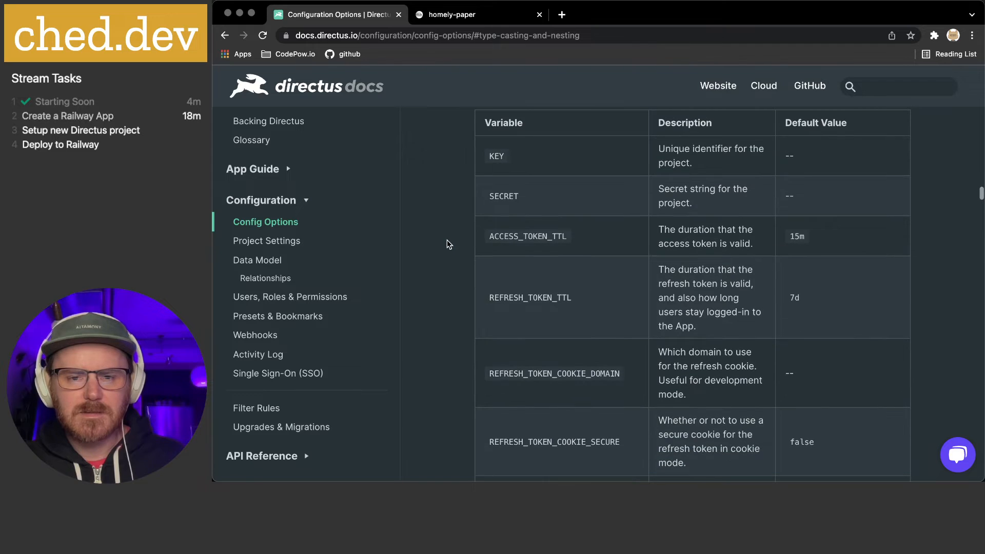
pyautogui.scroll(-5, 447, 243)
pyautogui.scroll(-6, 448, 245)
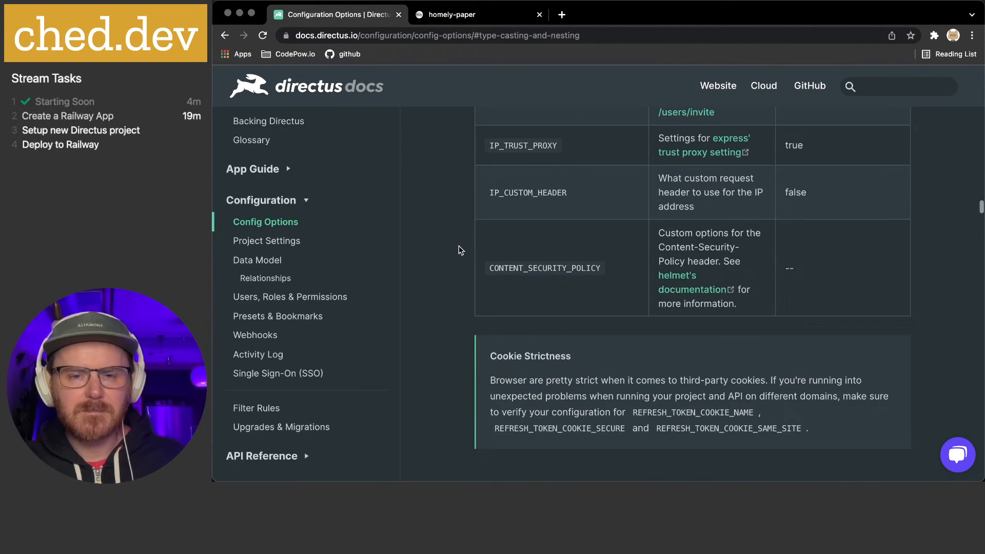
pyautogui.scroll(1, 459, 245)
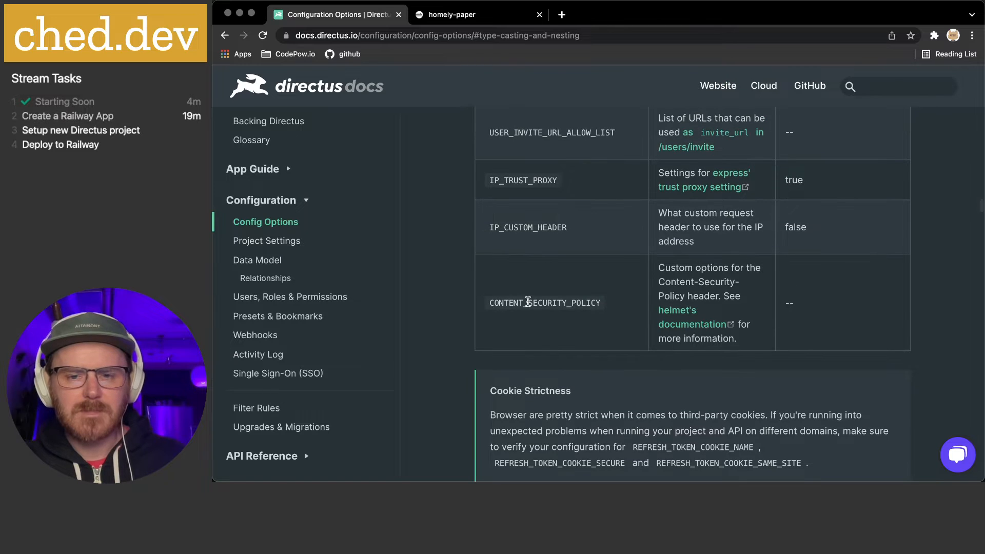
pyautogui.doubleClick(527, 302)
pyautogui.click(445, 304)
pyautogui.scroll(2, 442, 304)
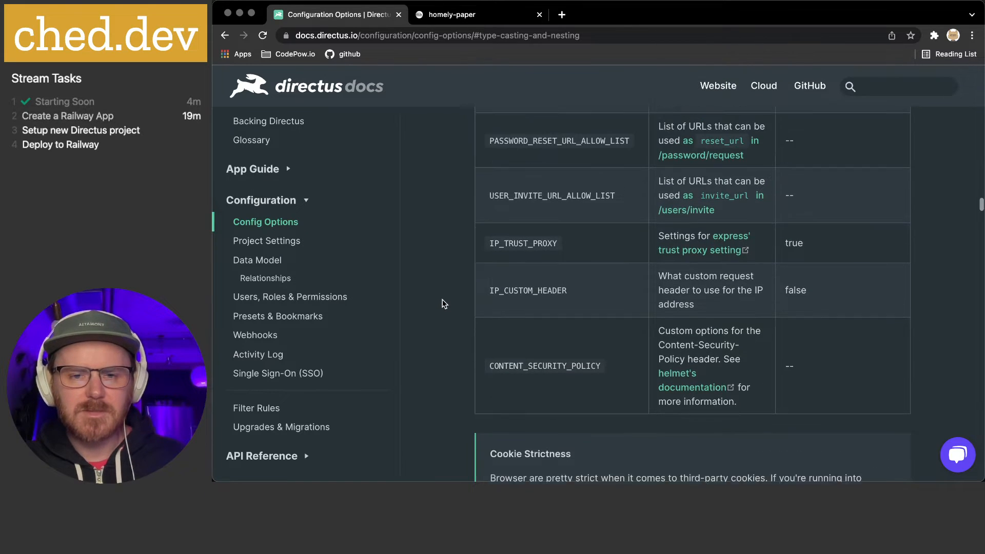
pyautogui.scroll(1, 444, 303)
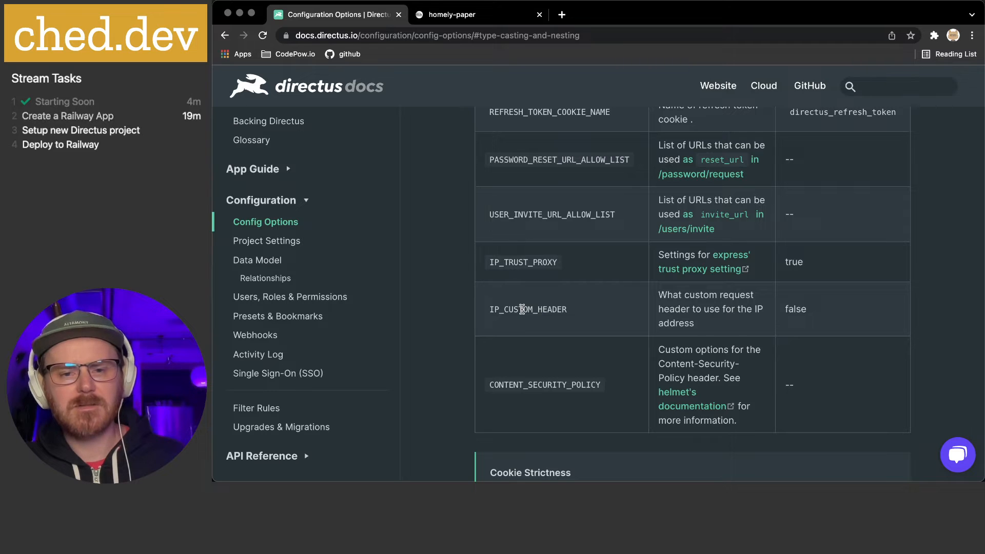
pyautogui.scroll(3, 522, 309)
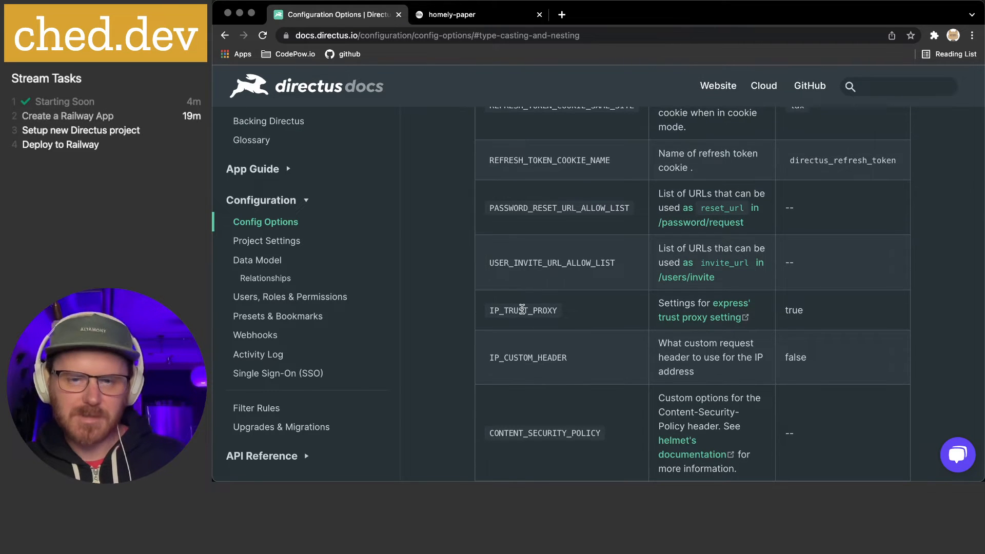
pyautogui.scroll(-5, 521, 309)
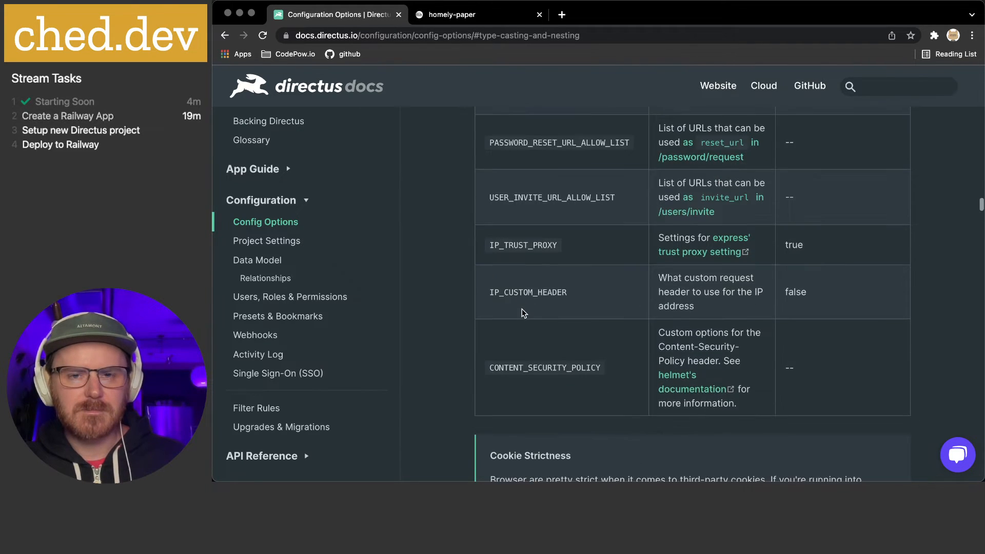
pyautogui.scroll(-10, 521, 313)
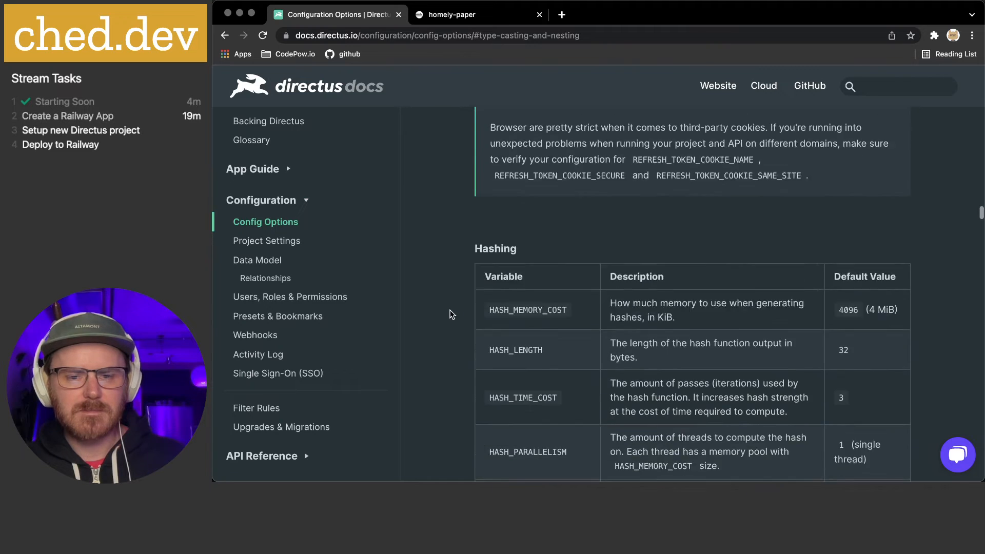
# Scroll through the CORS, Rate Limiting and Cache tables down to the CACHE_REDIS settings
pyautogui.scroll(-15, 454, 314)
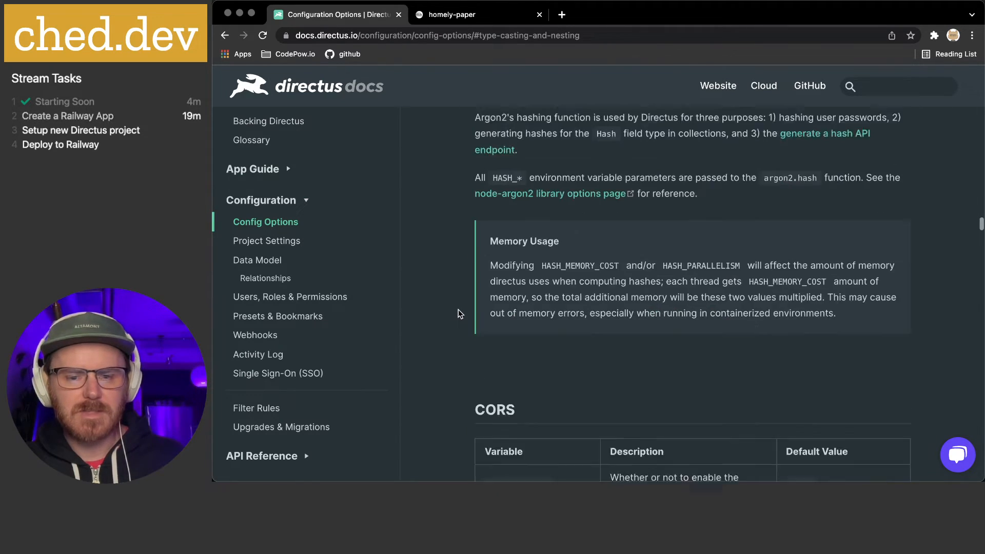
pyautogui.scroll(-10, 458, 313)
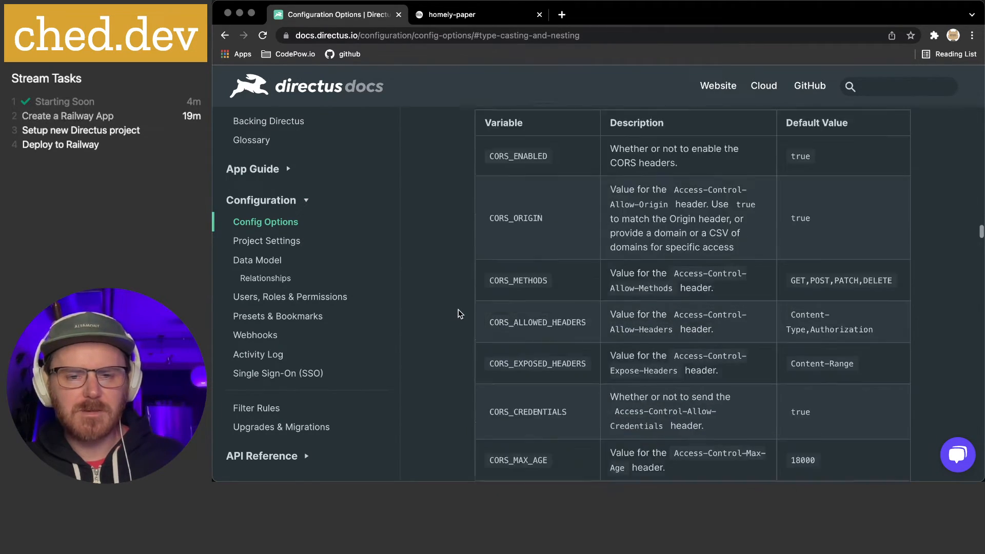
pyautogui.scroll(-5, 458, 313)
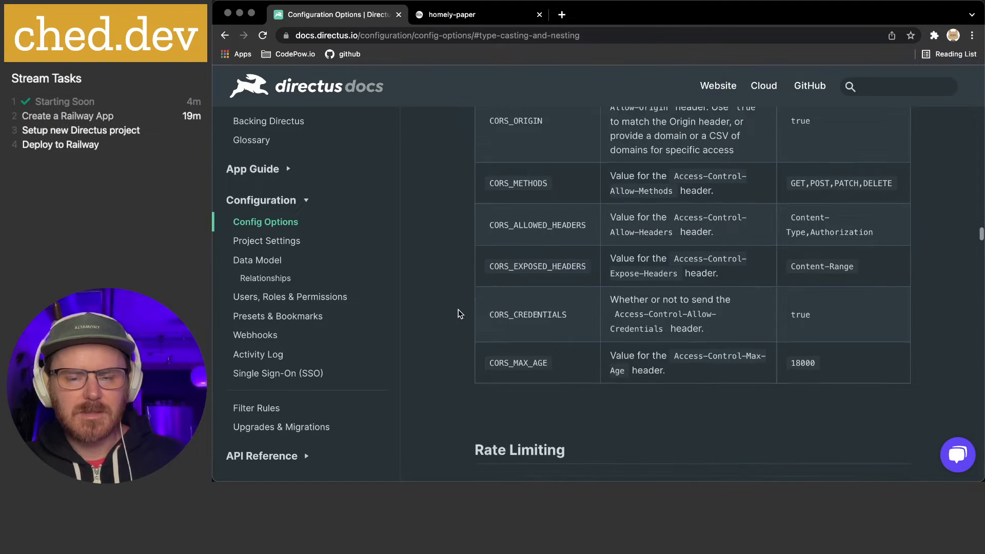
pyautogui.scroll(-12, 458, 311)
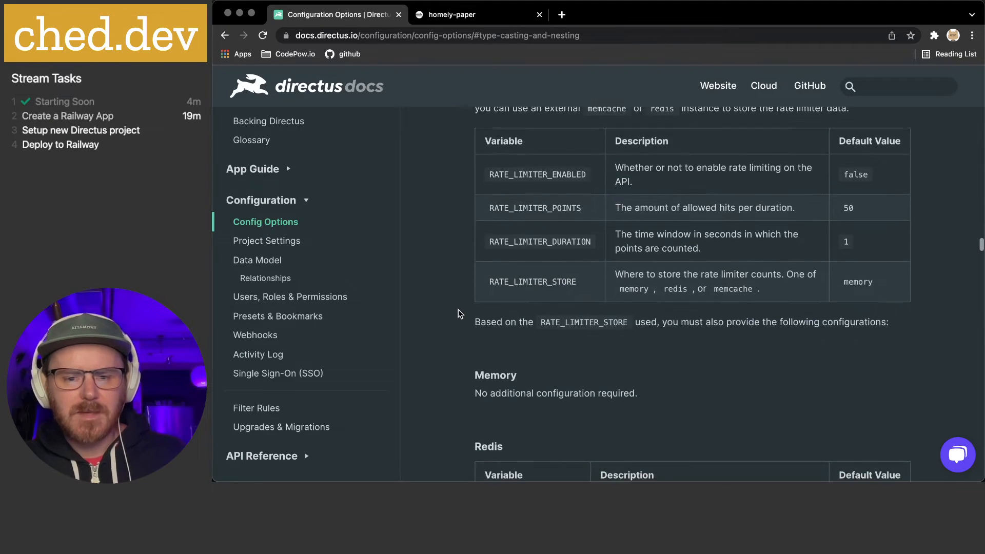
pyautogui.scroll(-12, 458, 309)
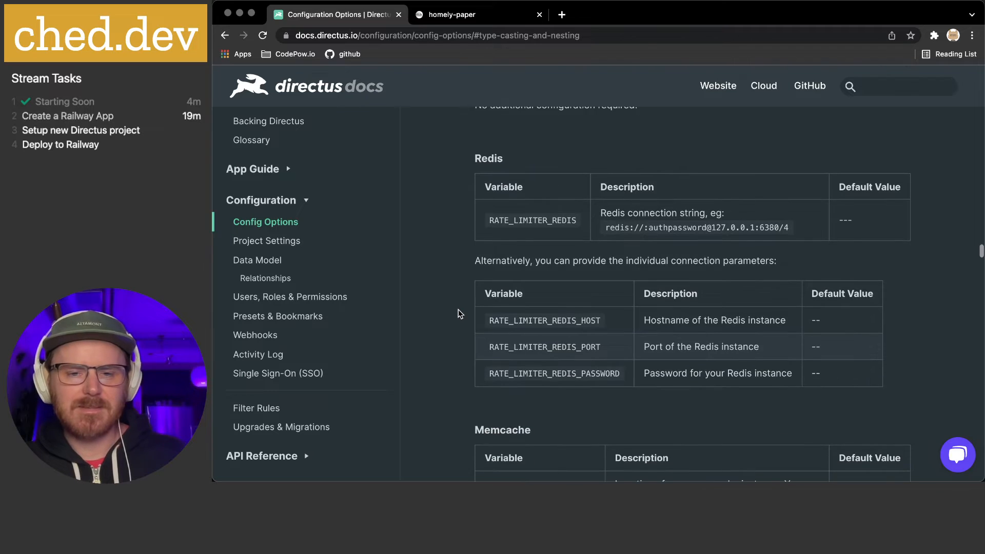
pyautogui.scroll(-10, 458, 310)
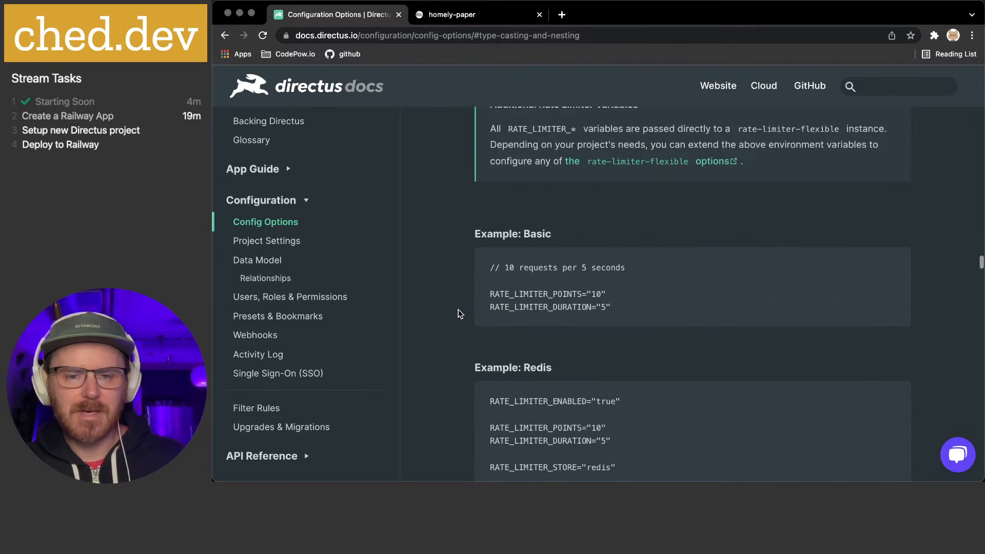
pyautogui.scroll(-8, 458, 310)
pyautogui.scroll(-13, 458, 310)
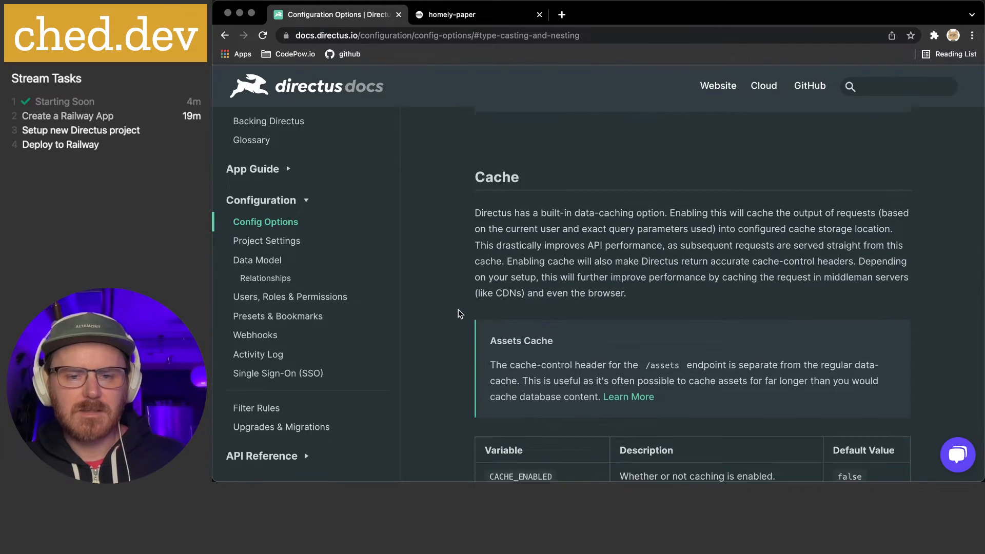
pyautogui.scroll(-18, 458, 309)
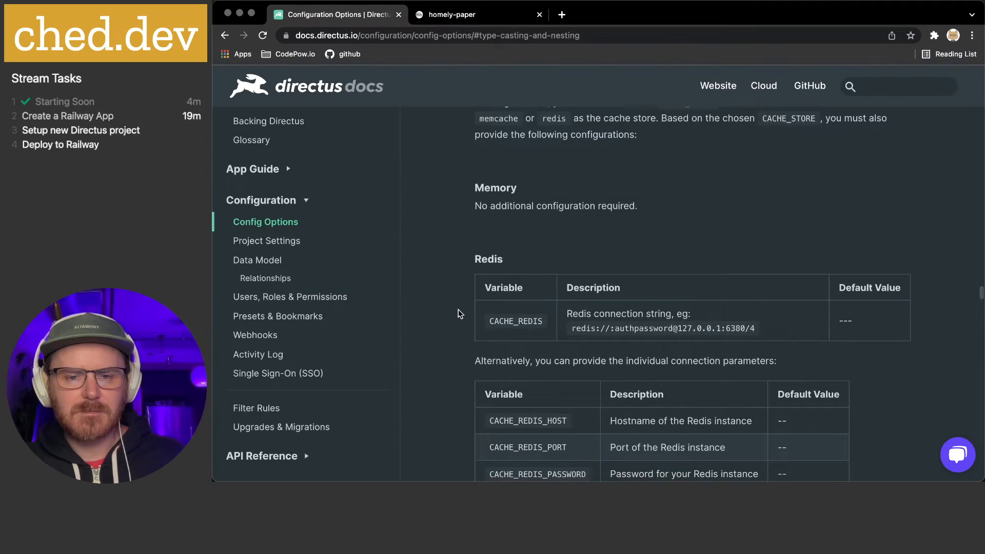
pyautogui.scroll(-17, 458, 310)
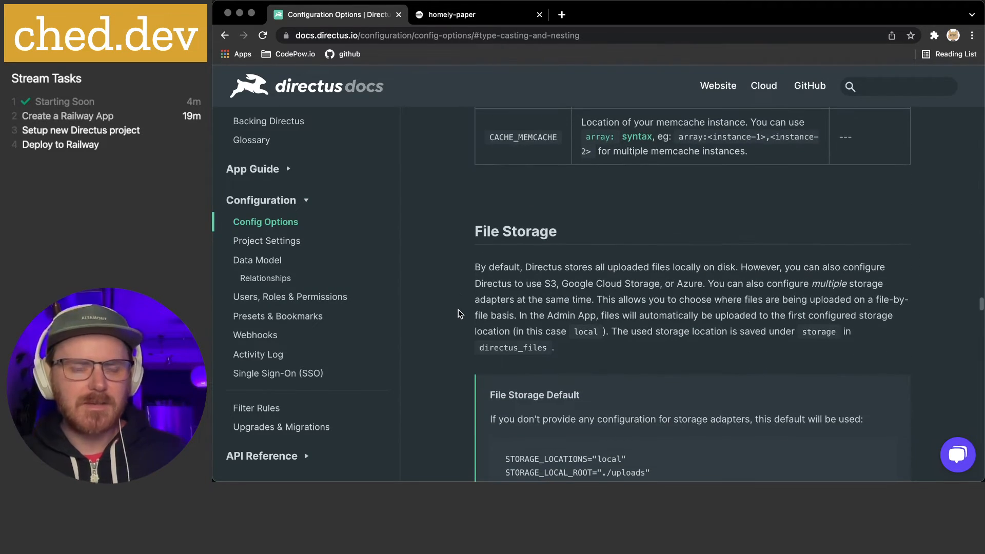
# Read the Authentication section of Config Options, marking the word Local in its heading
pyautogui.scroll(-12, 457, 310)
pyautogui.scroll(-3, 459, 309)
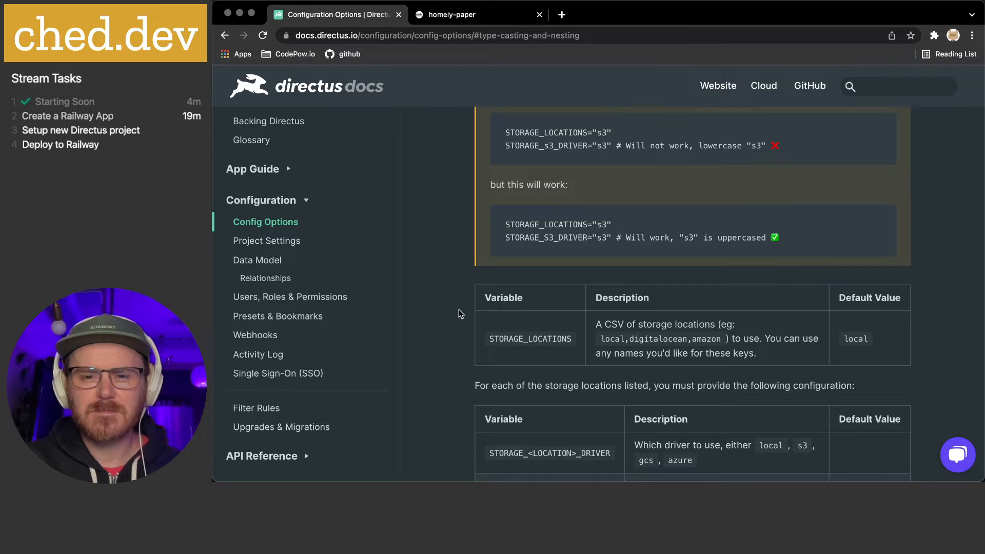
pyautogui.scroll(1, 459, 309)
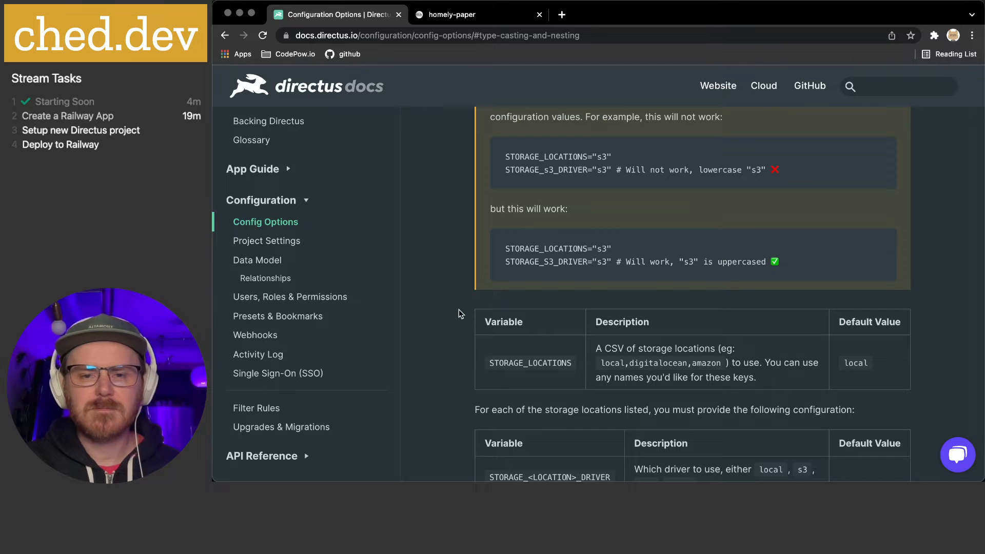
pyautogui.scroll(-15, 458, 309)
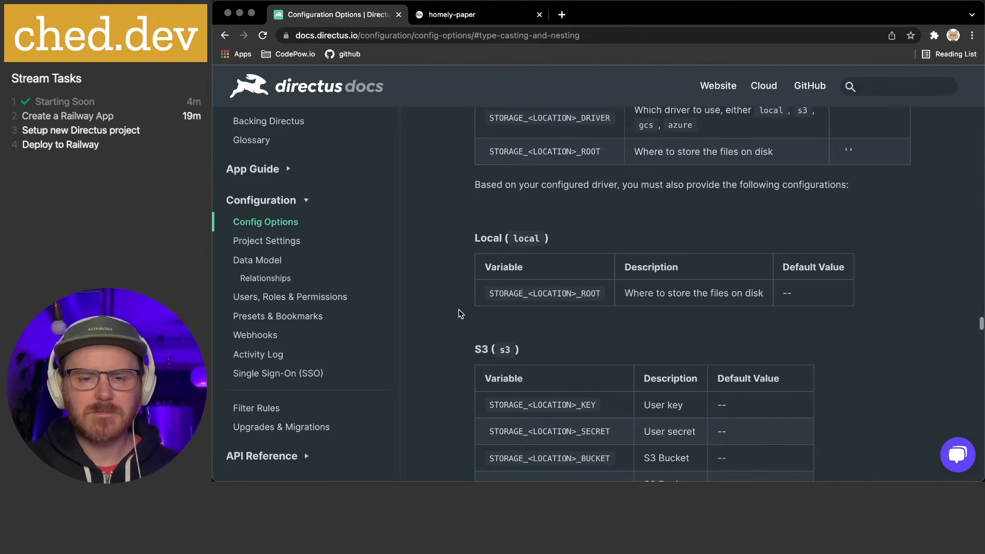
pyautogui.scroll(-9, 459, 309)
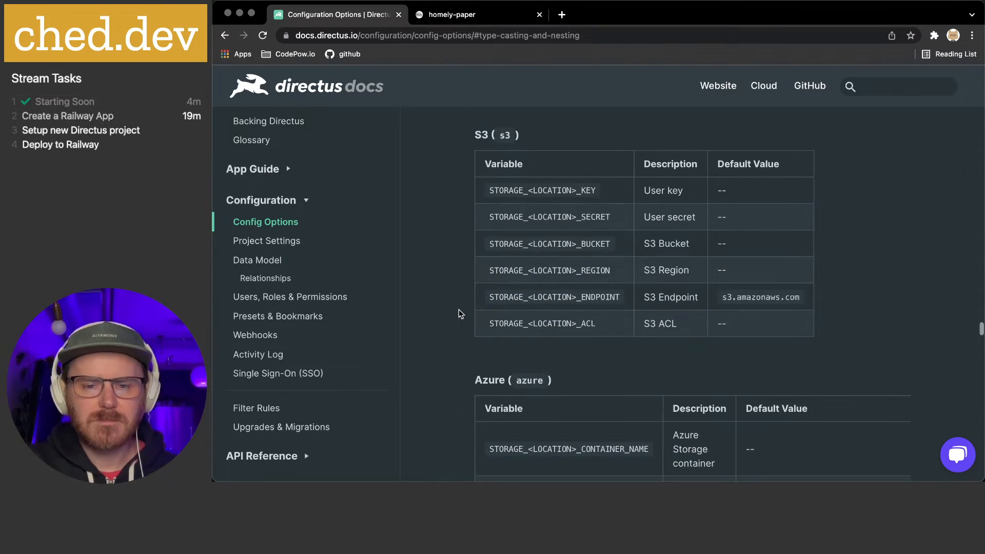
pyautogui.scroll(-17, 459, 310)
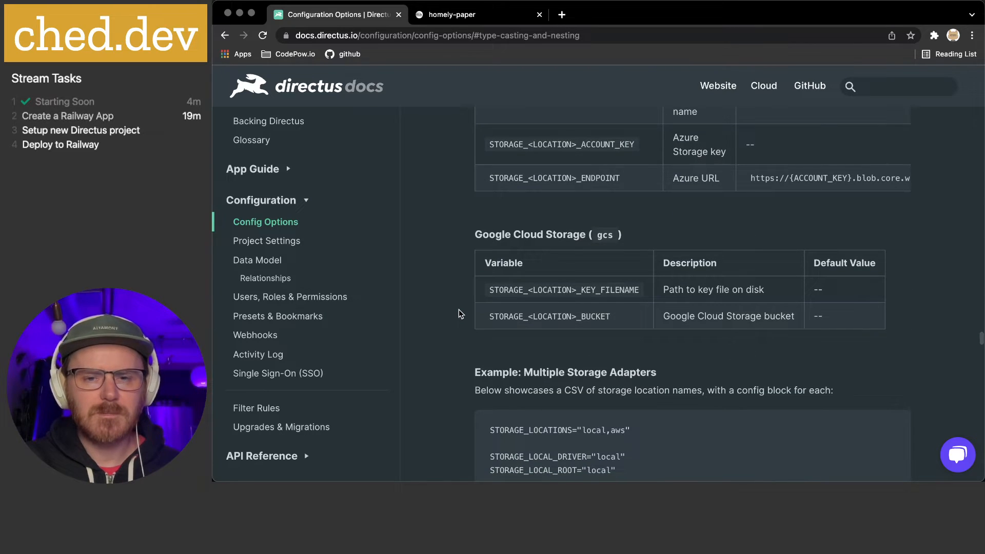
pyautogui.scroll(20, 458, 310)
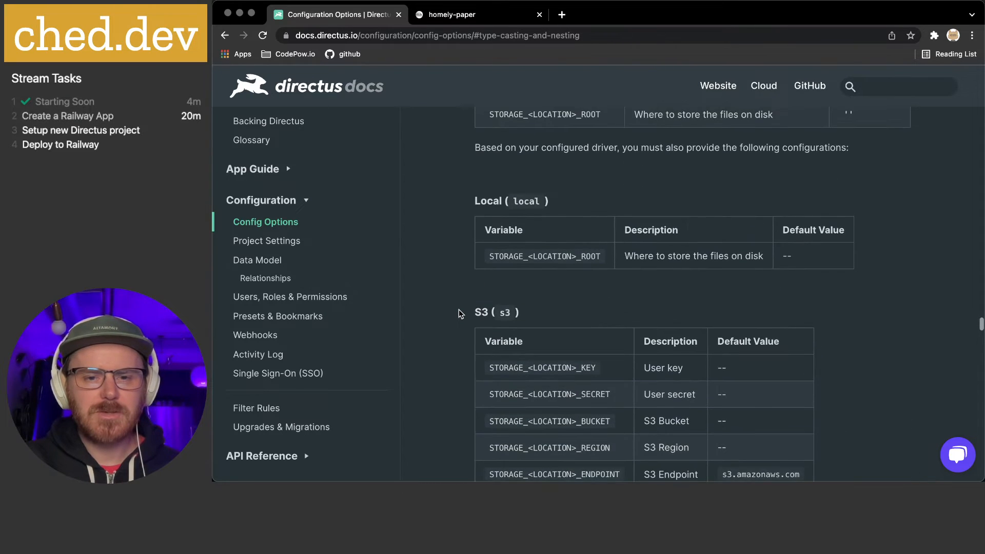
pyautogui.scroll(1, 459, 309)
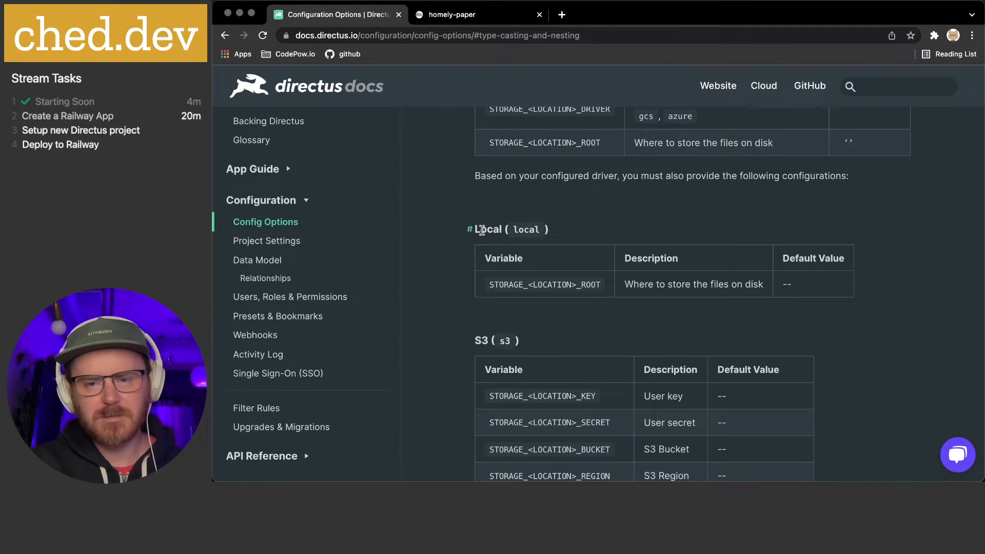
pyautogui.scroll(-2, 443, 270)
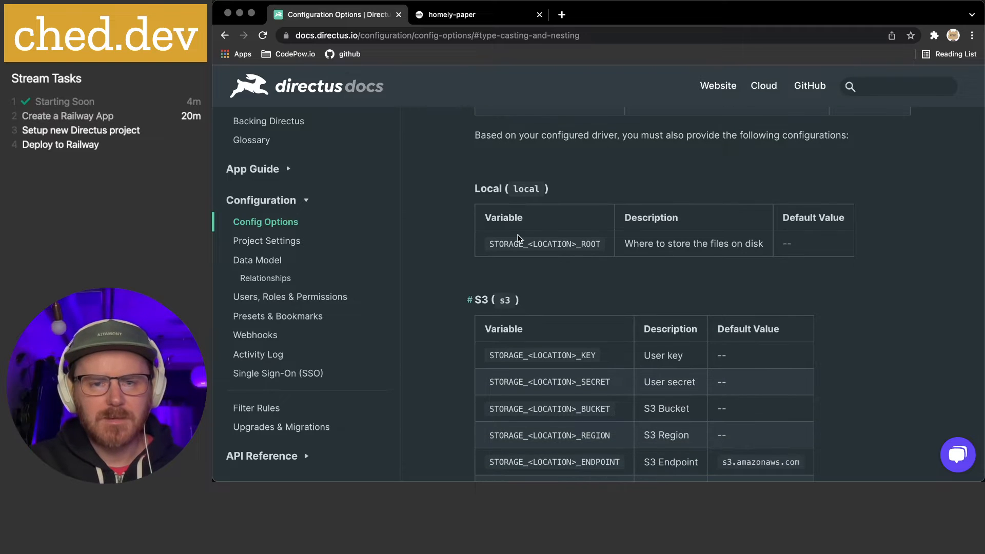
pyautogui.doubleClick(493, 188)
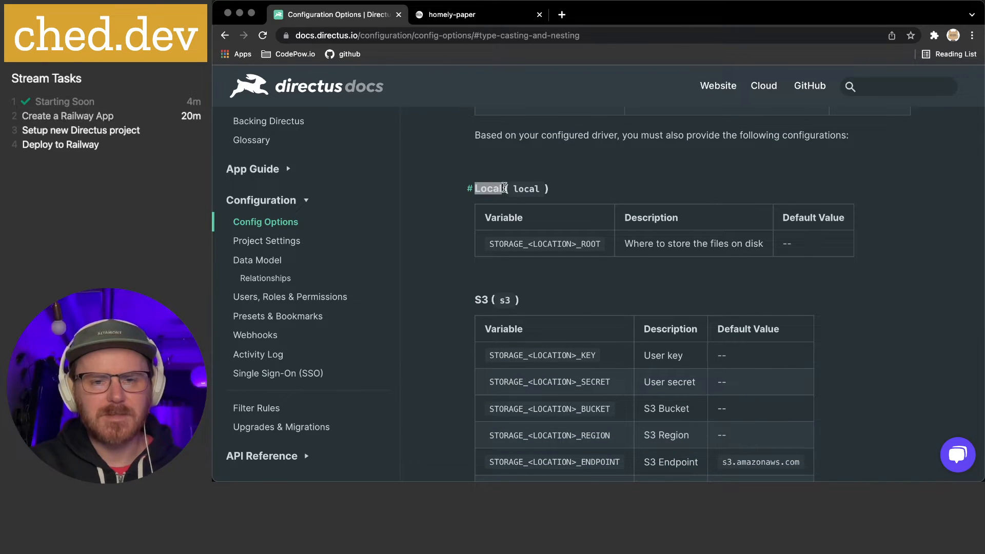
pyautogui.doubleClick(519, 188)
pyautogui.doubleClick(485, 188)
pyautogui.click(536, 188)
pyautogui.doubleClick(490, 188)
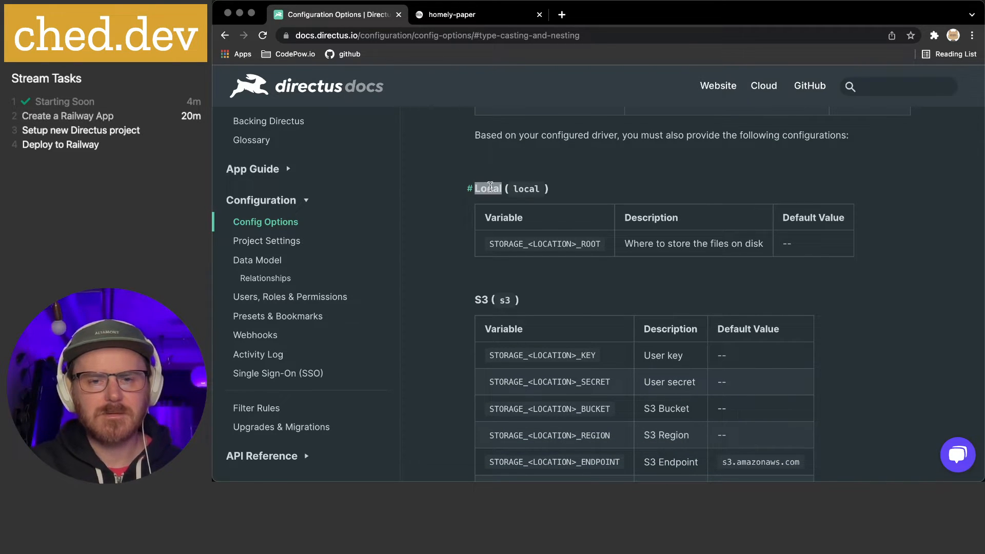
pyautogui.click(521, 185)
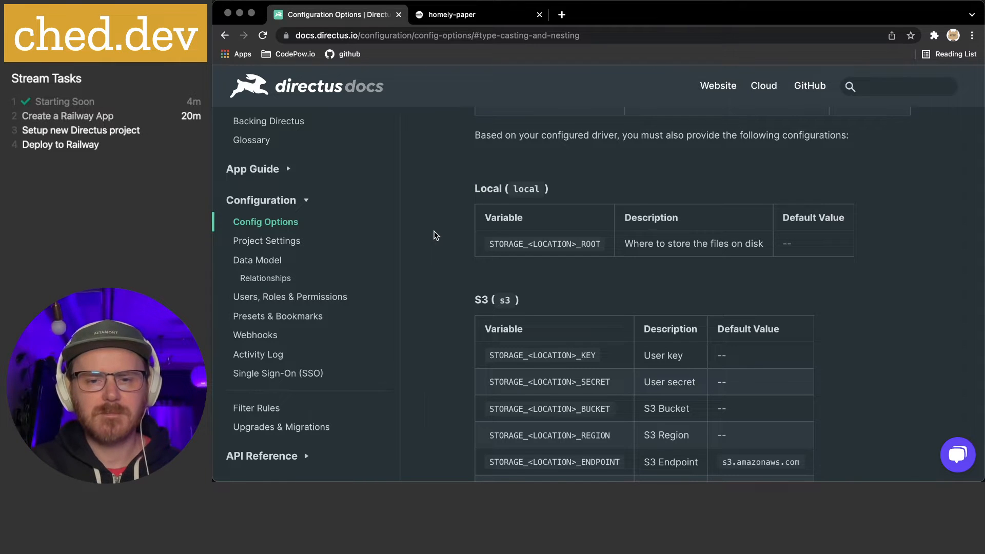
# Read further through the auth provider drivers, marking the local, oauth2 and ldap options
pyautogui.scroll(-3, 450, 236)
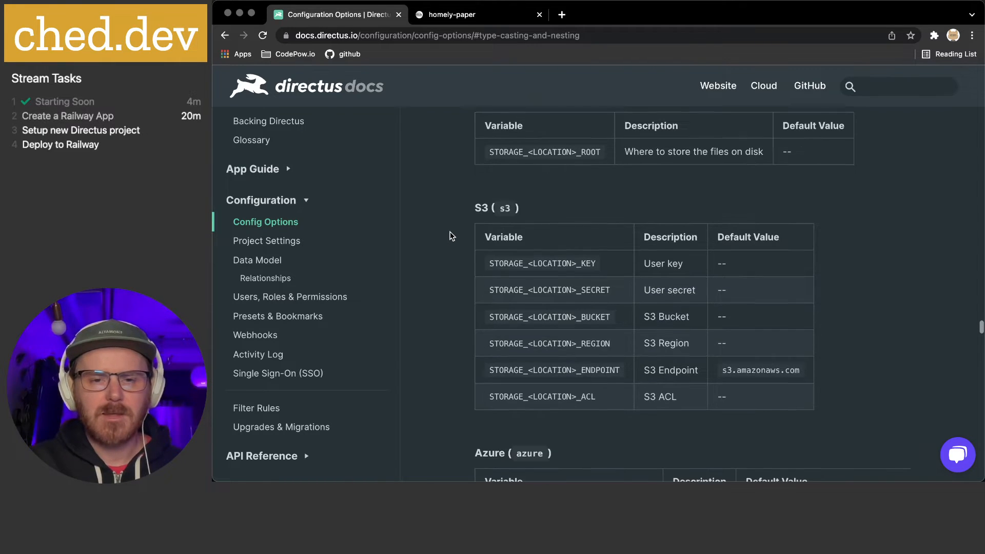
pyautogui.scroll(-2, 451, 236)
pyautogui.scroll(-5, 450, 236)
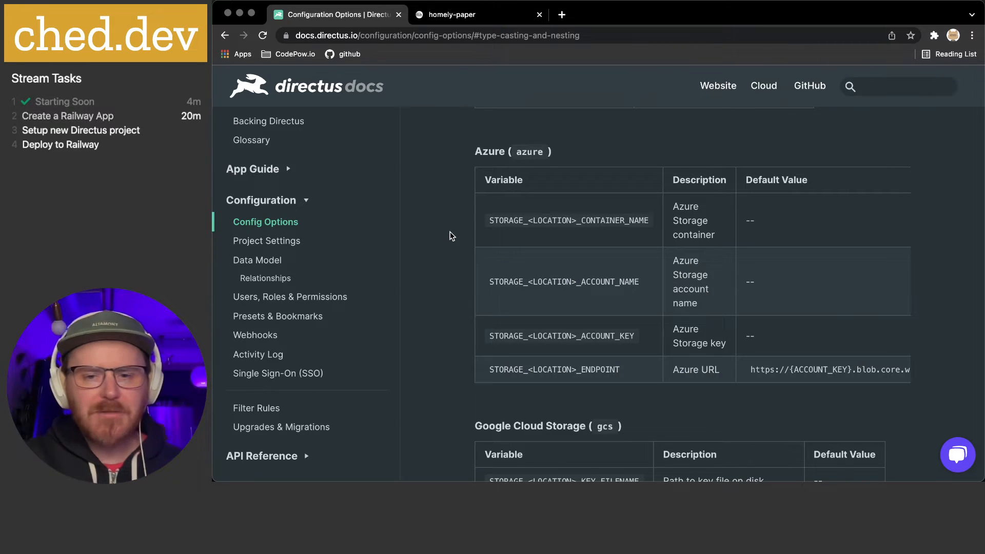
pyautogui.scroll(-1, 451, 237)
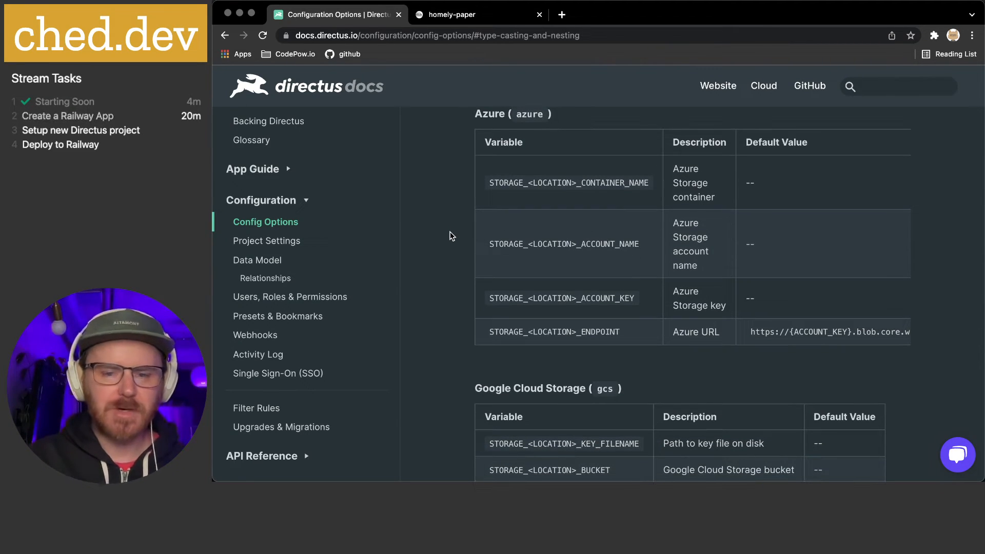
pyautogui.scroll(-5, 451, 236)
pyautogui.scroll(-1, 451, 235)
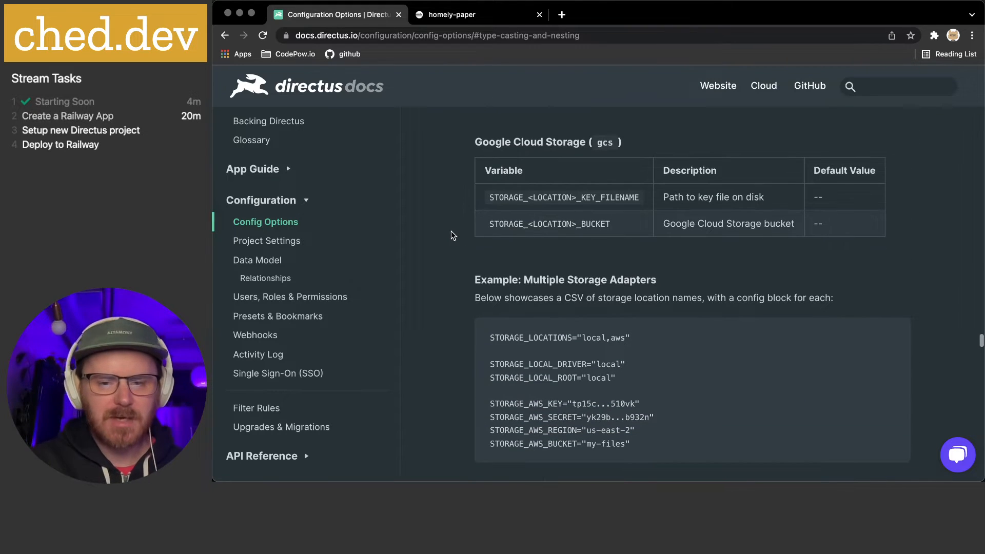
pyautogui.scroll(-1, 452, 233)
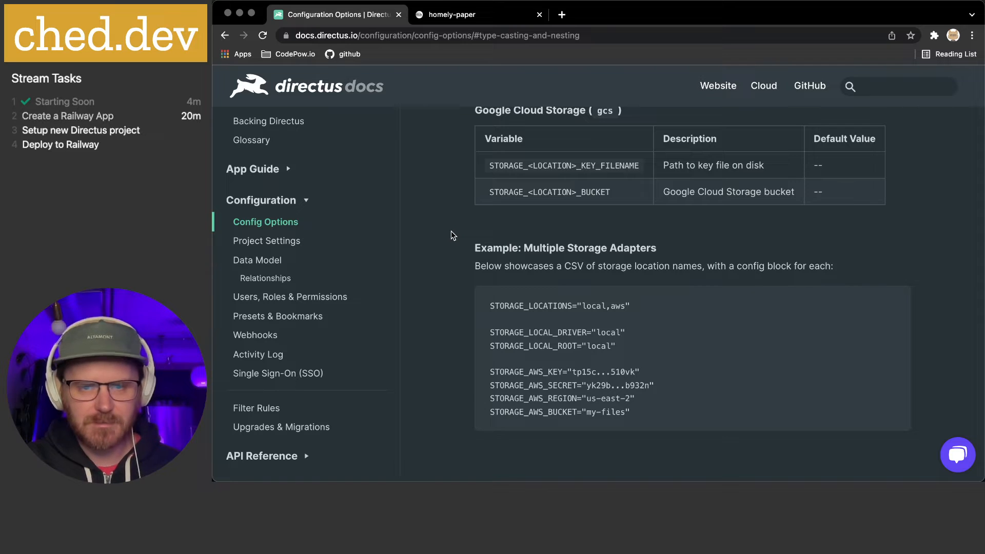
pyautogui.scroll(-1, 451, 235)
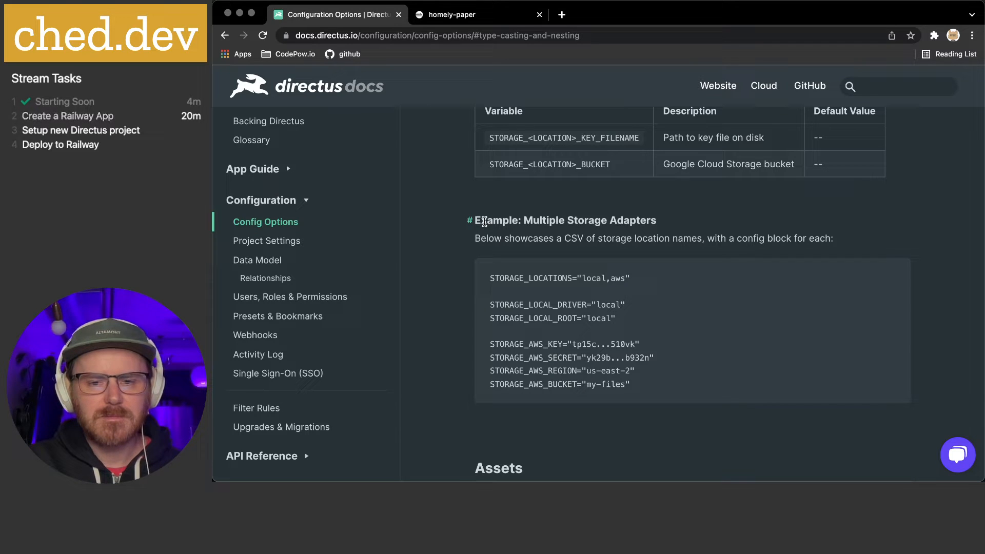
pyautogui.scroll(-6, 477, 226)
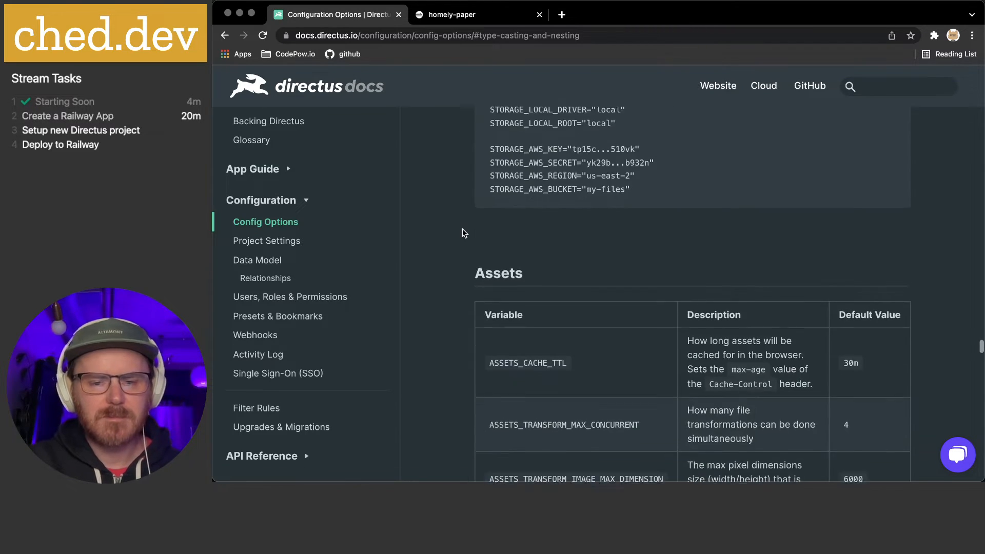
pyautogui.scroll(-7, 462, 229)
pyautogui.scroll(4, 463, 230)
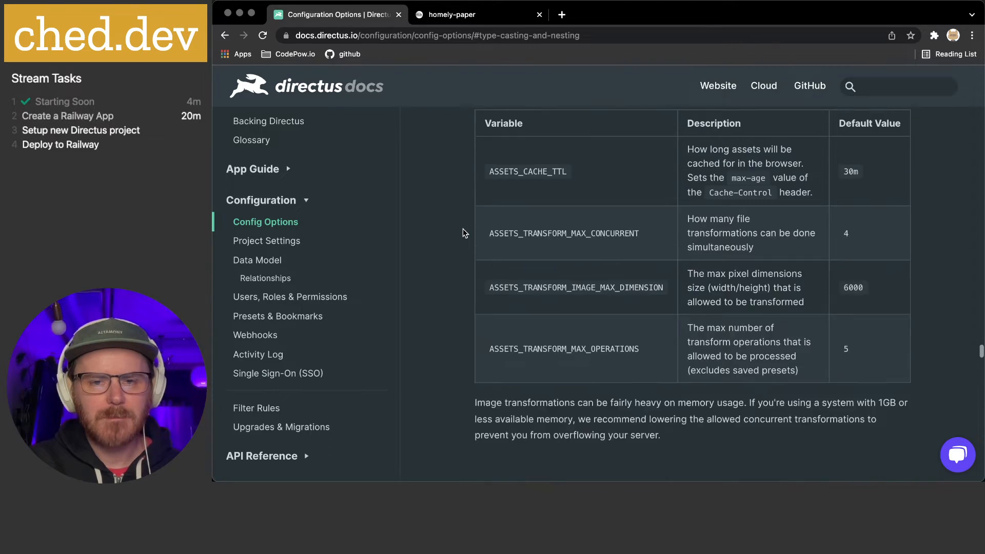
pyautogui.scroll(-10, 463, 229)
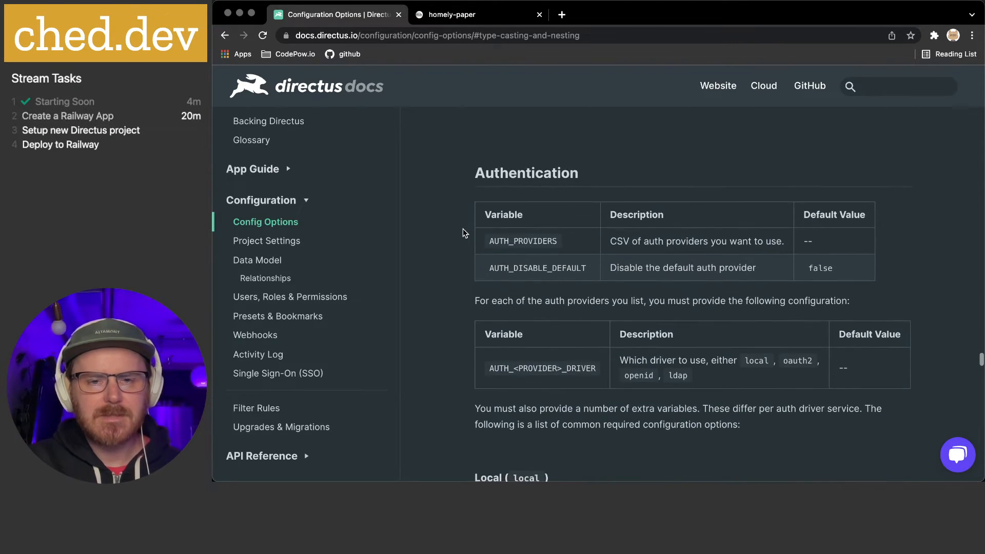
pyautogui.scroll(-2, 463, 229)
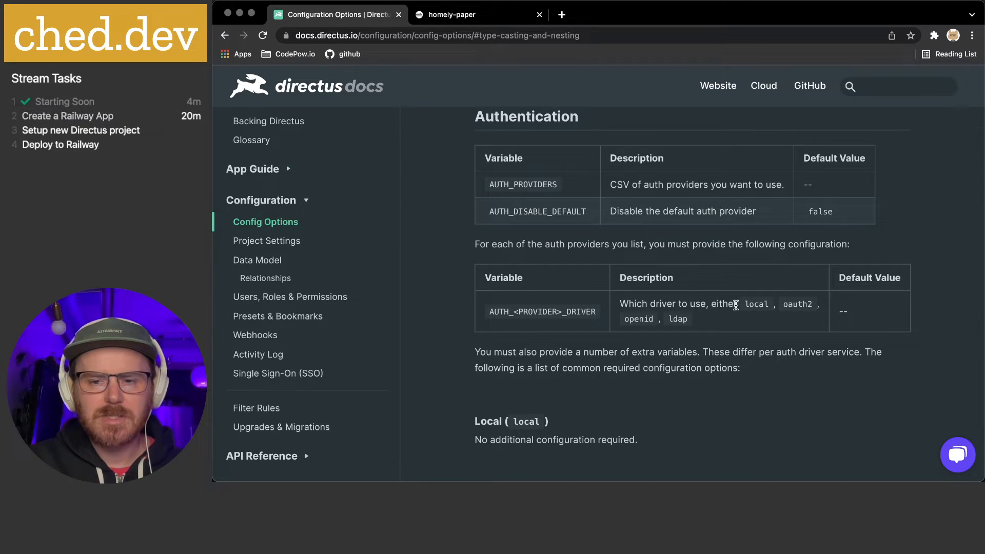
pyautogui.doubleClick(757, 305)
pyautogui.doubleClick(797, 305)
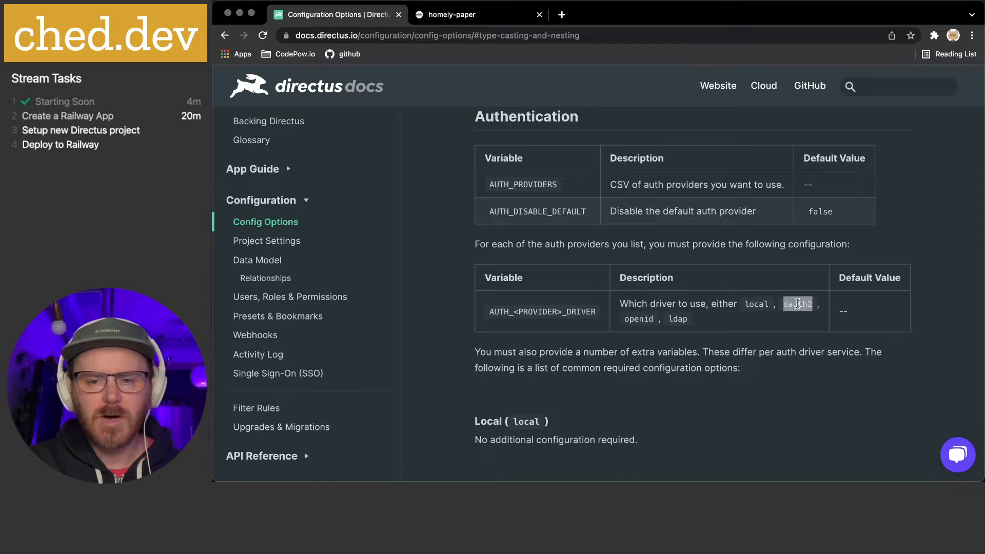
pyautogui.click(643, 319)
pyautogui.doubleClick(676, 319)
pyautogui.click(747, 325)
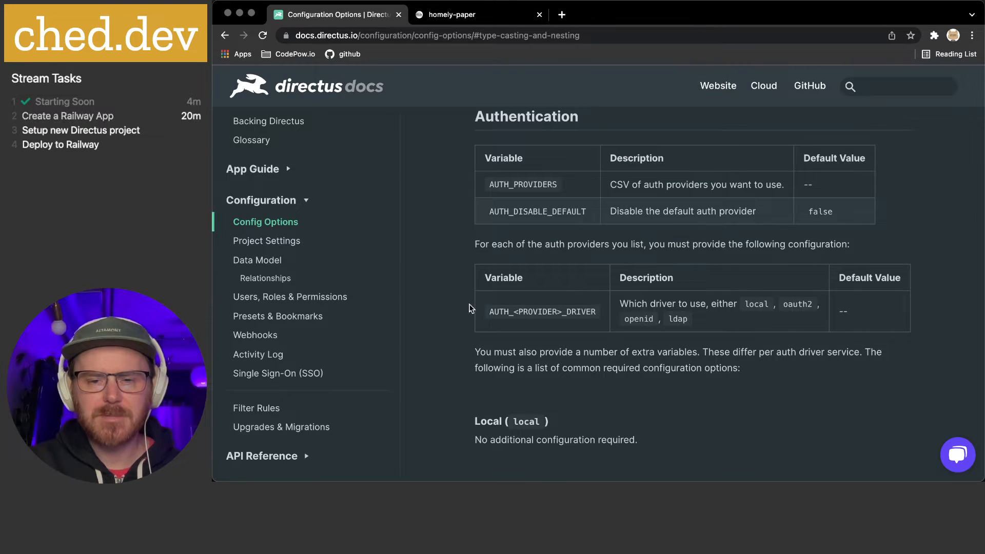
# Continue through the SSO, OAuth 2.0, OpenID and LDAP sections to the Multiple Auth Providers example
pyautogui.scroll(-1, 429, 299)
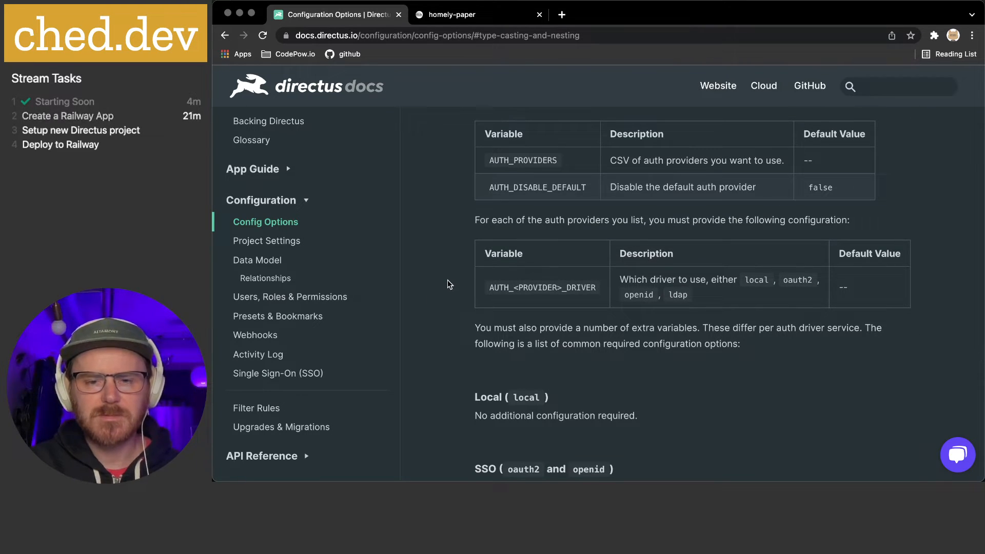
pyautogui.scroll(-10, 448, 283)
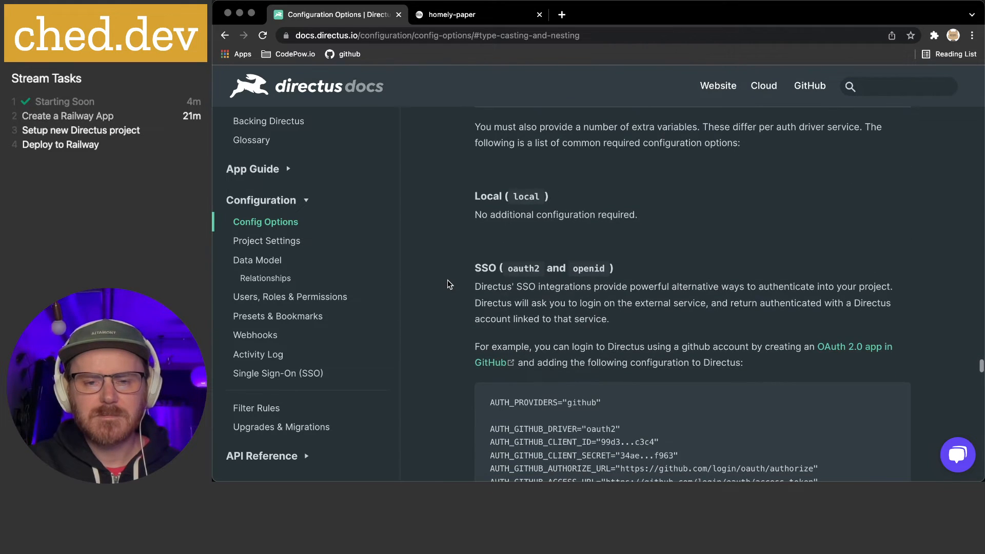
pyautogui.scroll(-2, 448, 284)
pyautogui.scroll(4, 447, 284)
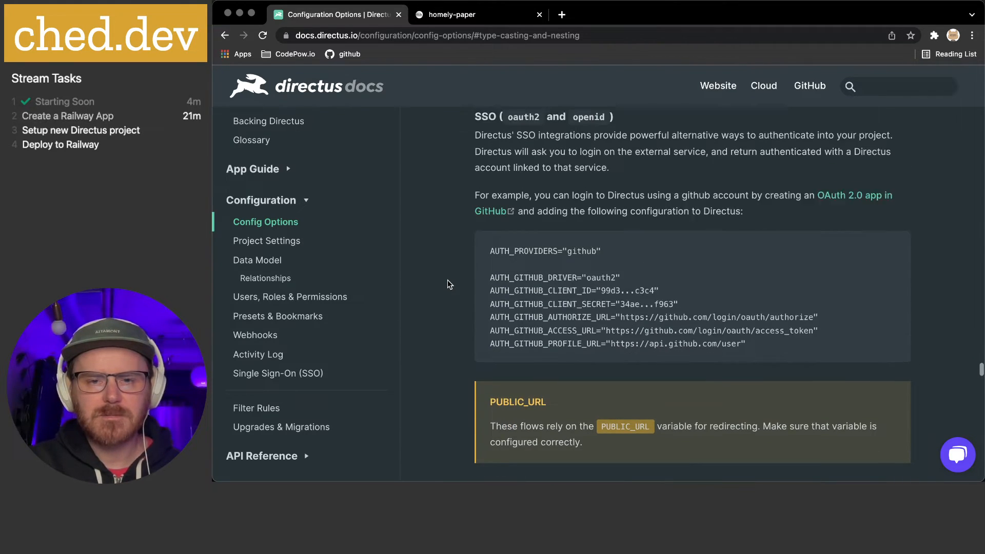
pyautogui.doubleClick(527, 182)
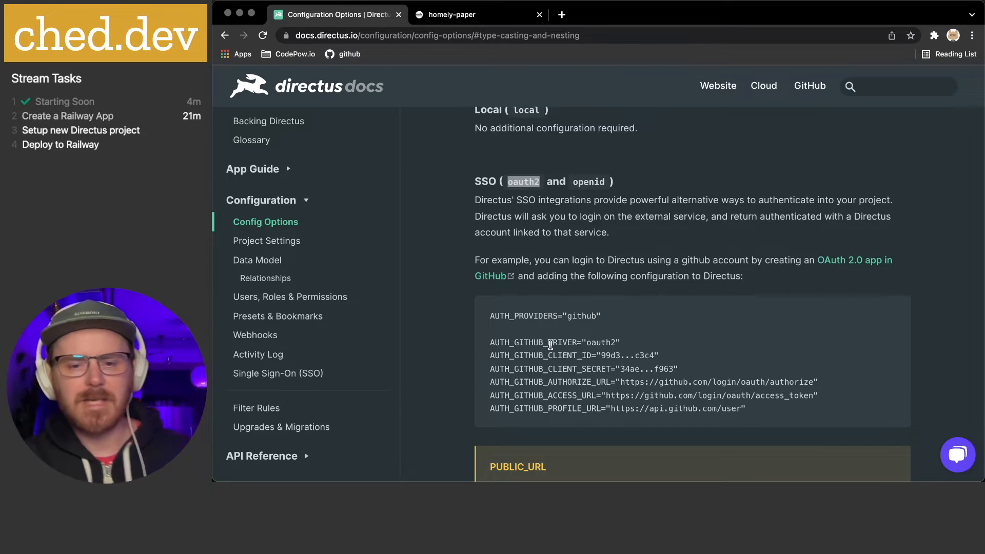
pyautogui.scroll(-1, 550, 343)
pyautogui.scroll(-2, 550, 344)
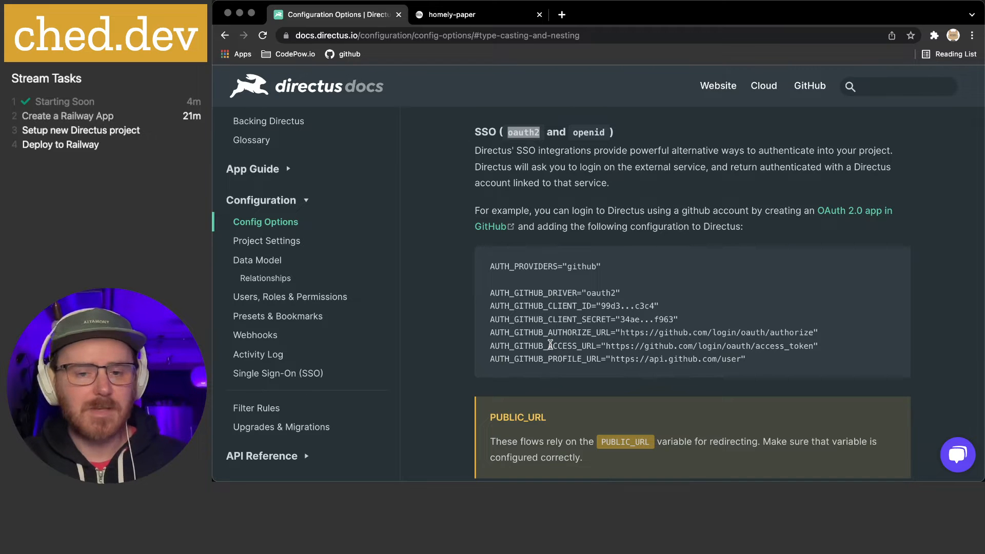
pyautogui.scroll(-8, 551, 344)
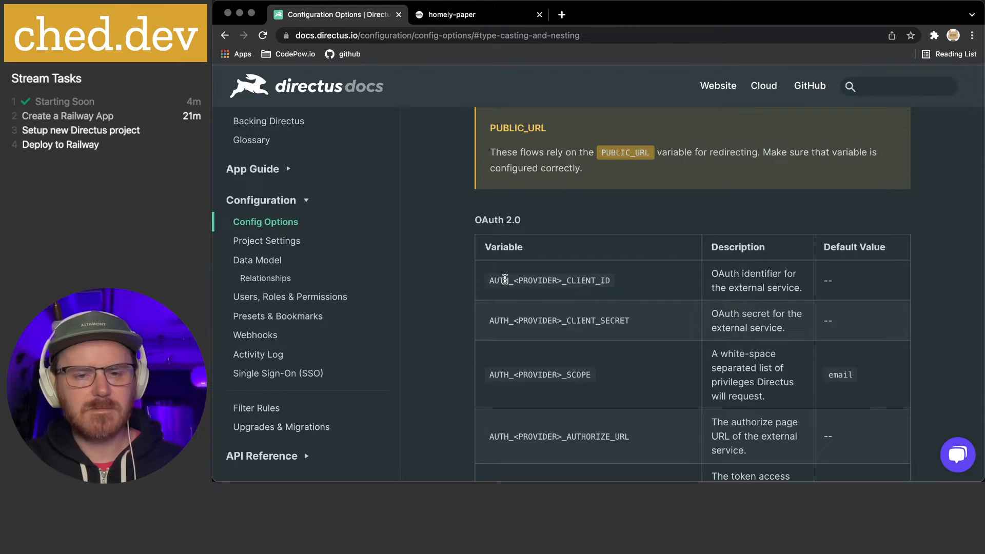
pyautogui.scroll(-2, 460, 293)
pyautogui.scroll(-3, 459, 294)
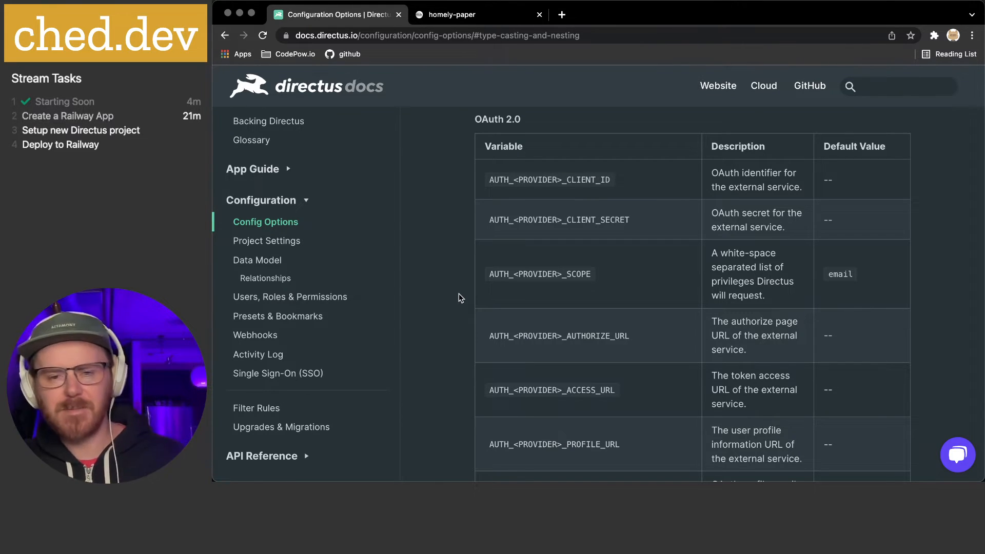
pyautogui.scroll(-10, 459, 297)
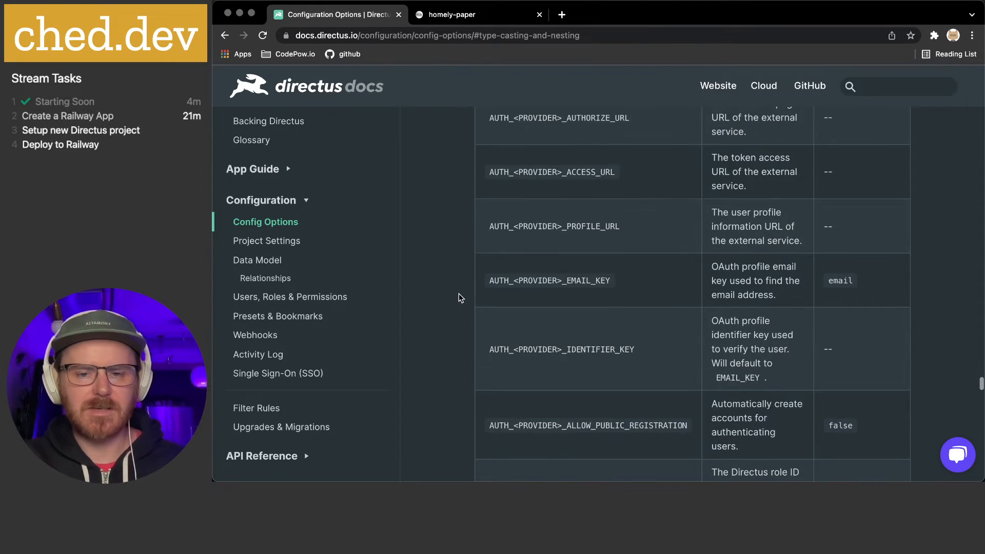
pyautogui.scroll(-7, 458, 296)
pyautogui.scroll(-15, 459, 296)
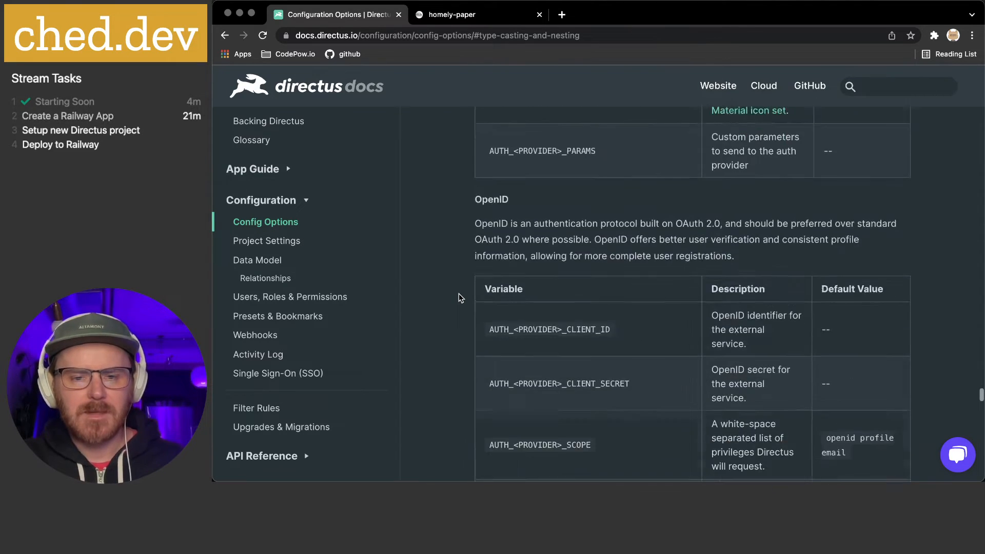
pyautogui.scroll(-20, 458, 296)
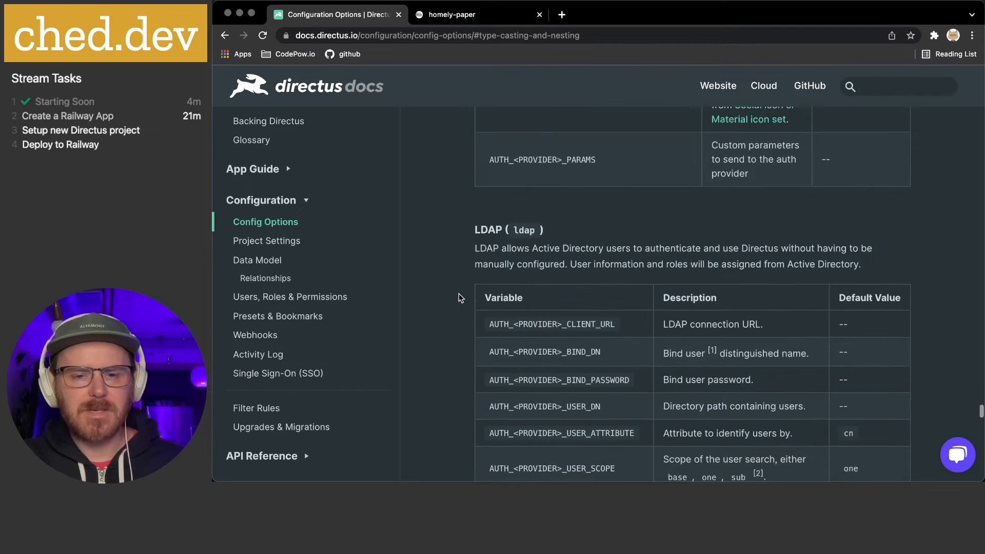
pyautogui.scroll(-20, 459, 296)
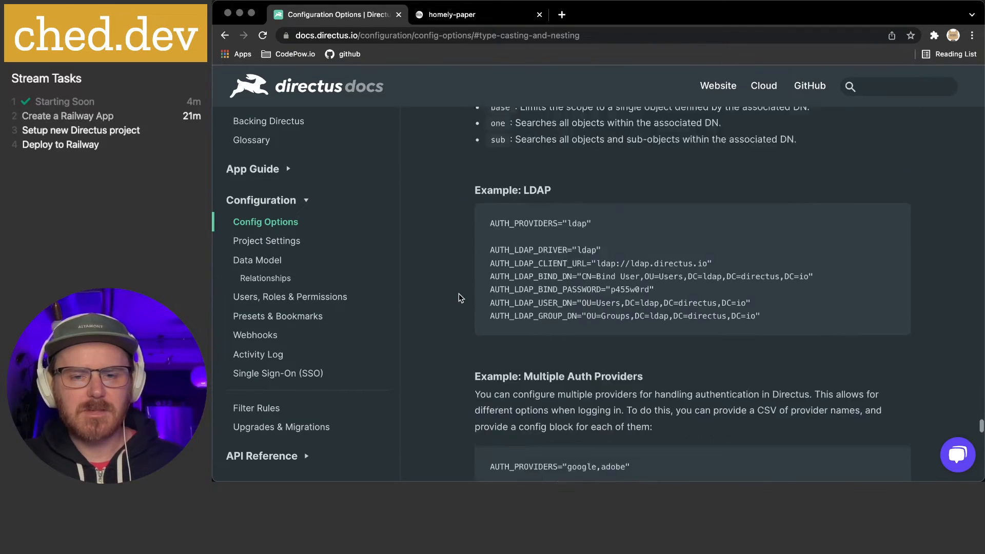
pyautogui.scroll(-10, 459, 297)
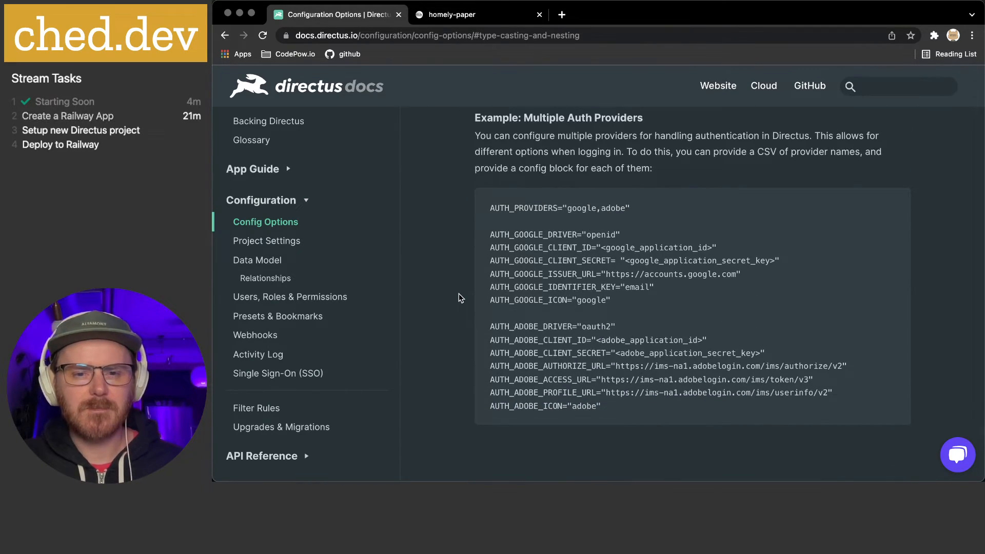
pyautogui.scroll(-15, 460, 298)
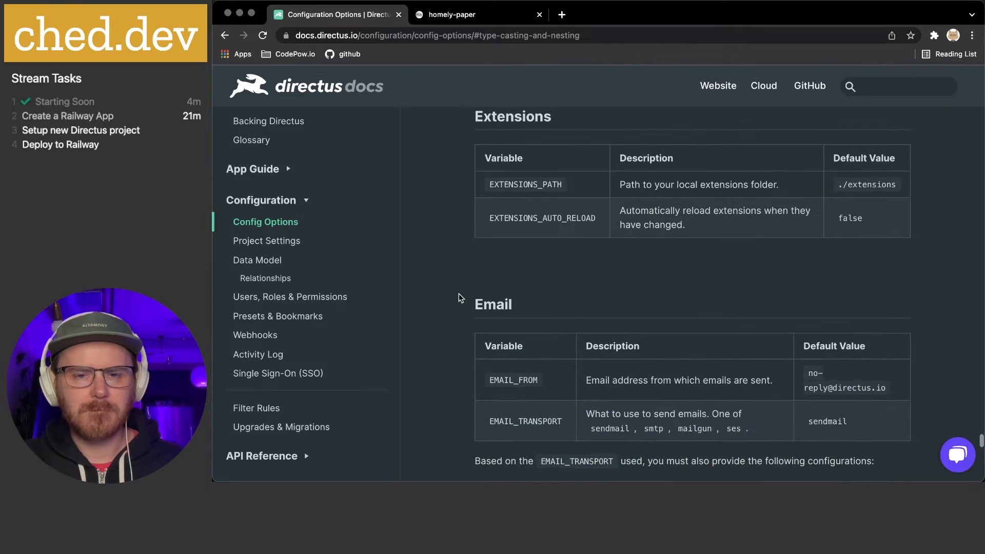
# Scroll the Config Options page down to the Admin Account variables, briefly leaving and returning to the browser
pyautogui.scroll(-1, 458, 294)
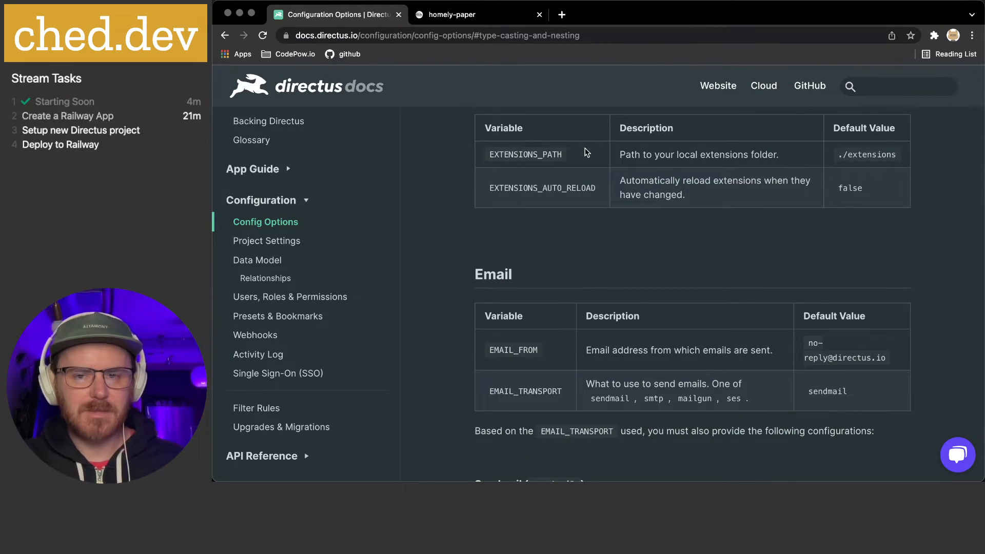
pyautogui.scroll(-5, 459, 249)
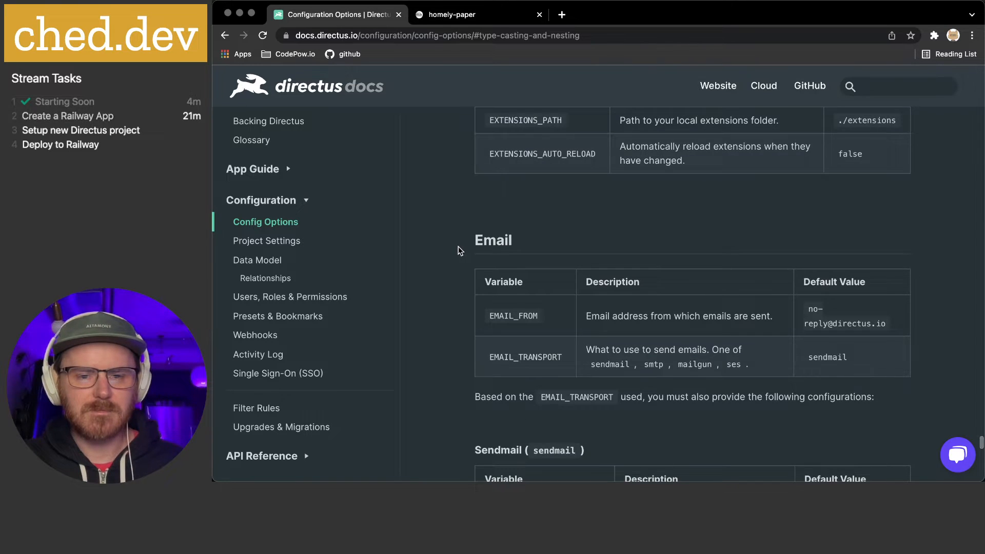
pyautogui.scroll(-4, 478, 238)
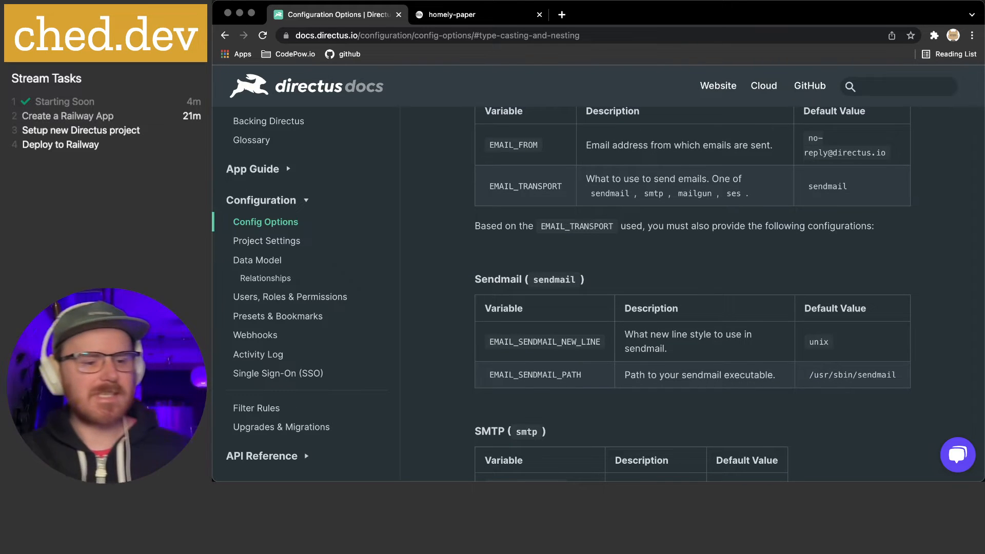
pyautogui.press('super+Tab')
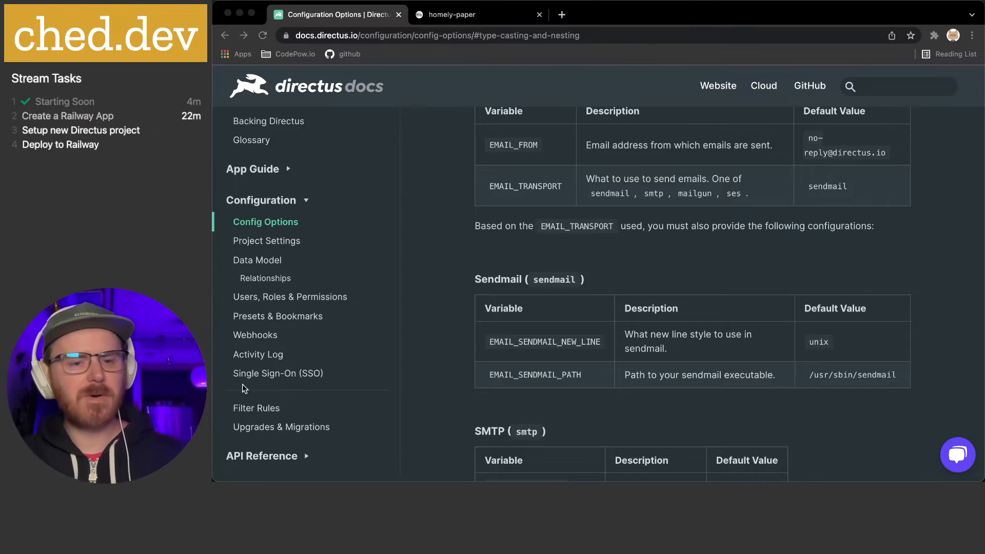
pyautogui.click(440, 248)
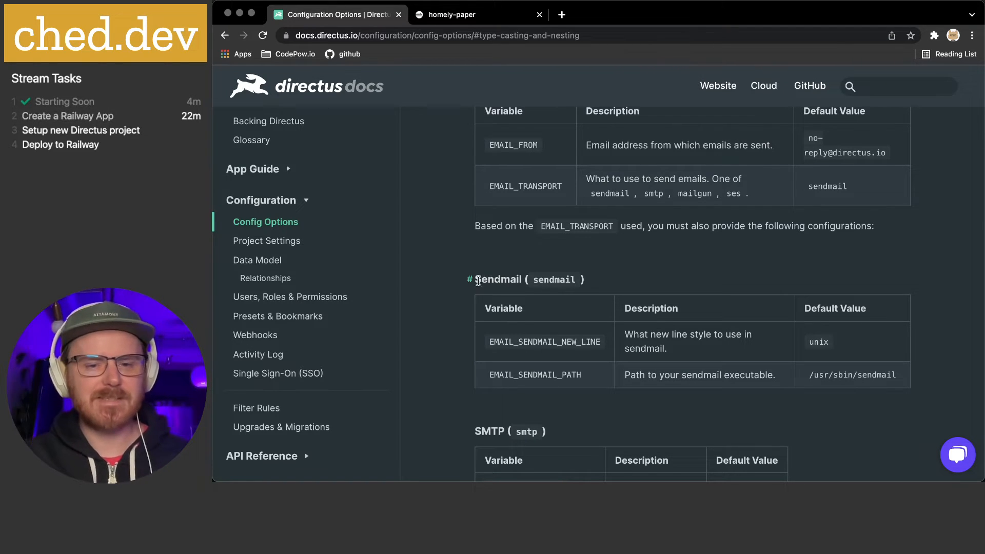
pyautogui.scroll(-2, 427, 271)
pyautogui.scroll(-4, 454, 270)
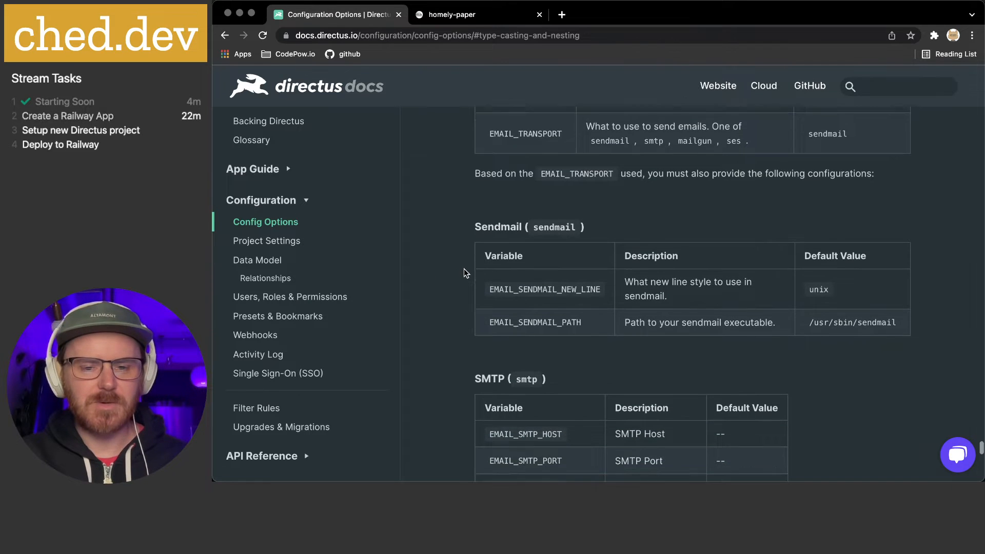
pyautogui.scroll(-2, 455, 272)
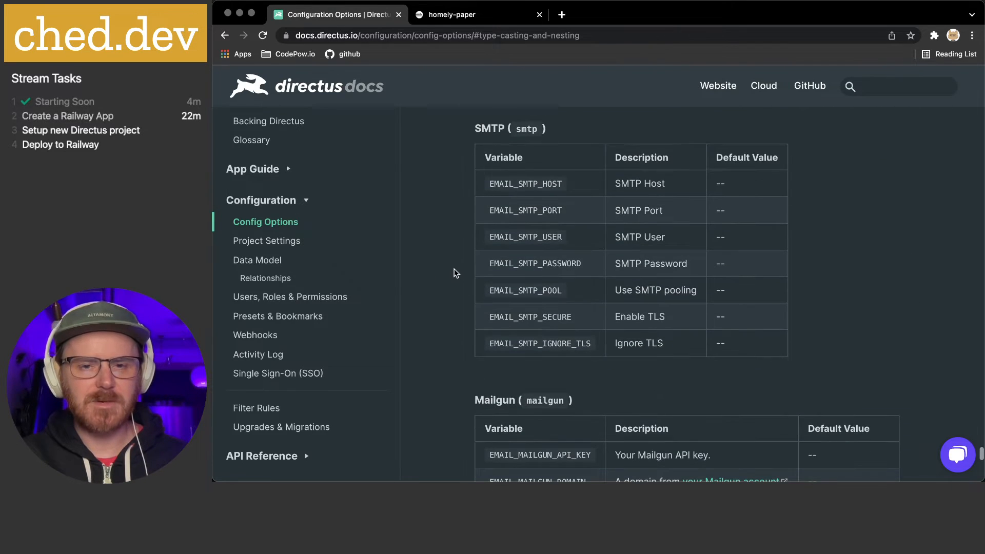
pyautogui.scroll(-2, 455, 273)
pyautogui.scroll(-5, 456, 272)
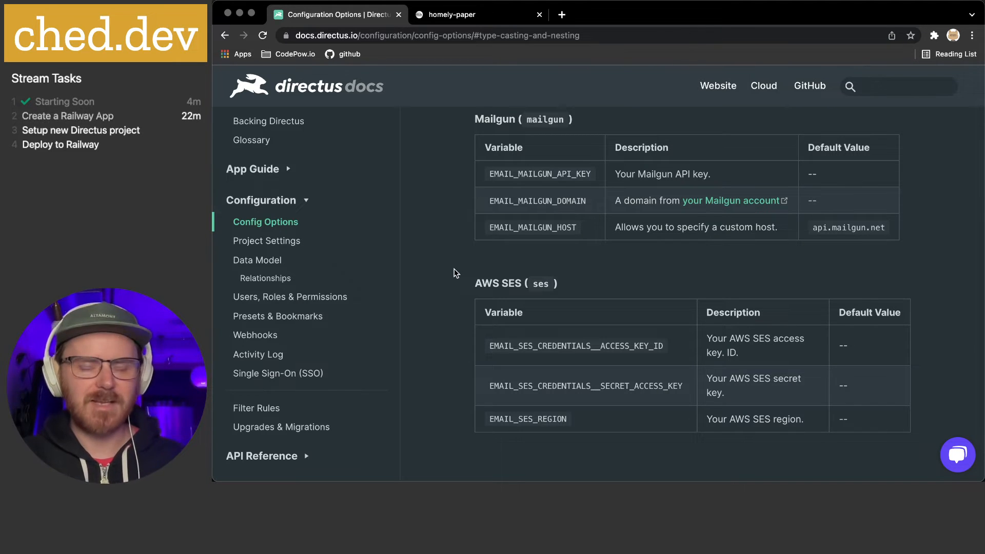
pyautogui.scroll(-3, 454, 268)
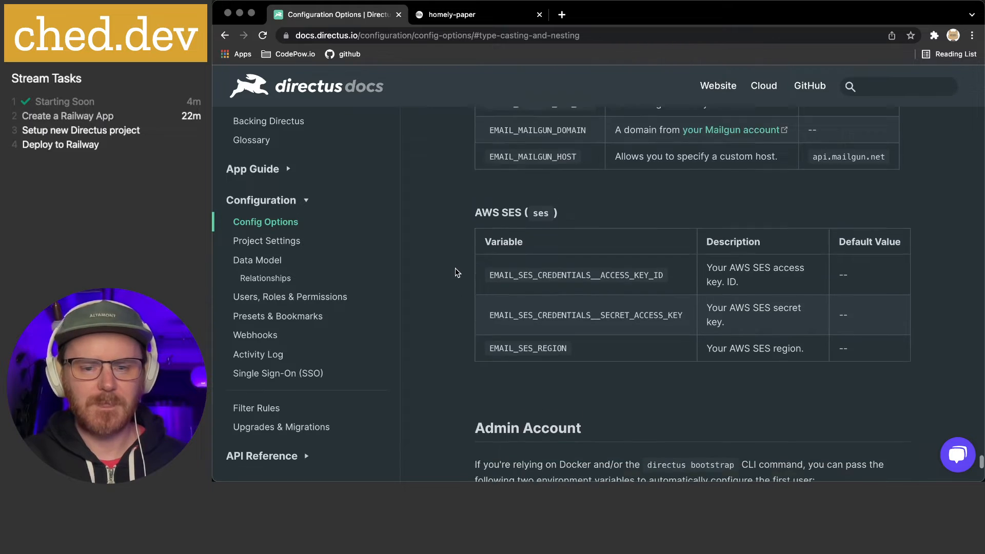
pyautogui.scroll(2, 454, 268)
pyautogui.scroll(-5, 455, 268)
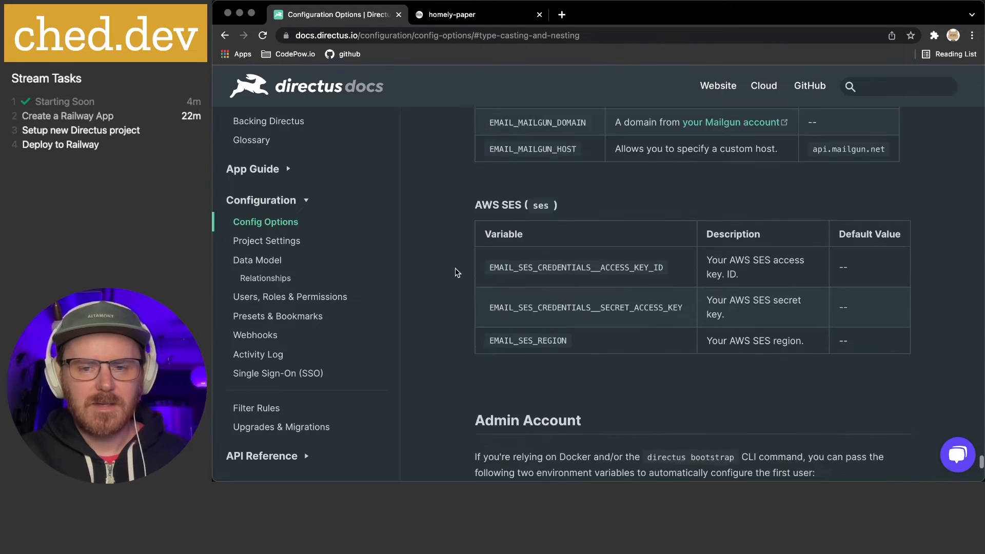
pyautogui.scroll(-2, 455, 268)
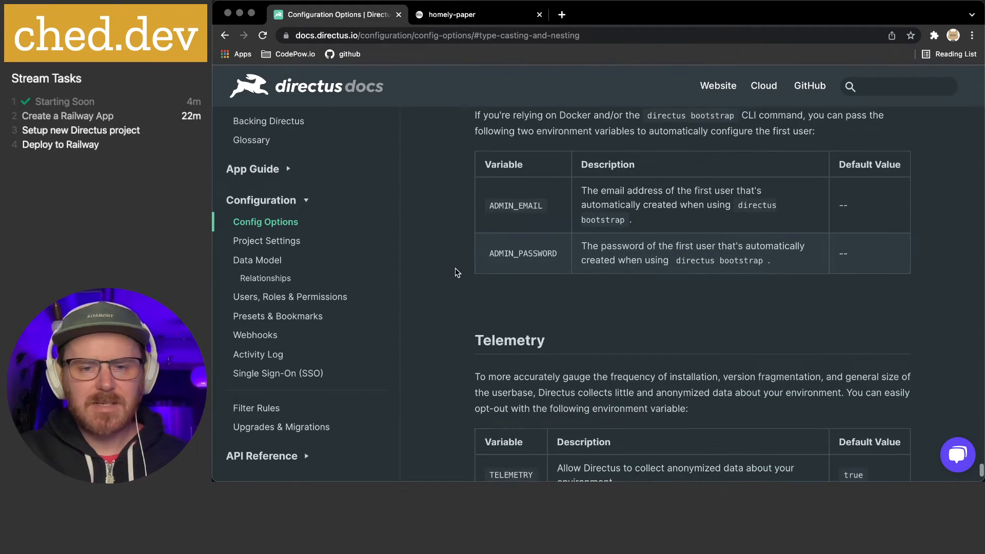
pyautogui.scroll(2, 455, 268)
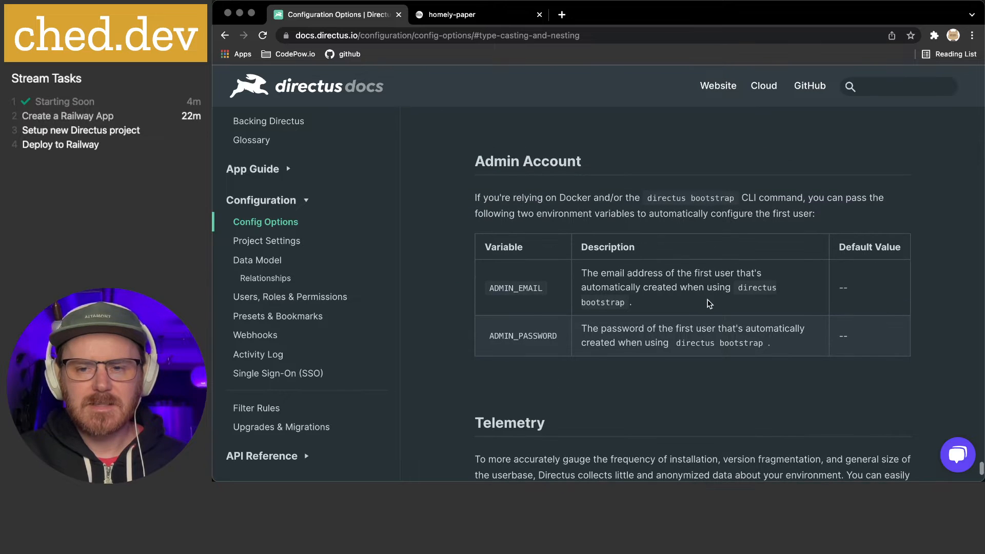
# Highlight the Admin Account variables table, read on to Telemetry, and go to Project Settings
pyautogui.moveTo(583, 272); pyautogui.dragTo(781, 344)
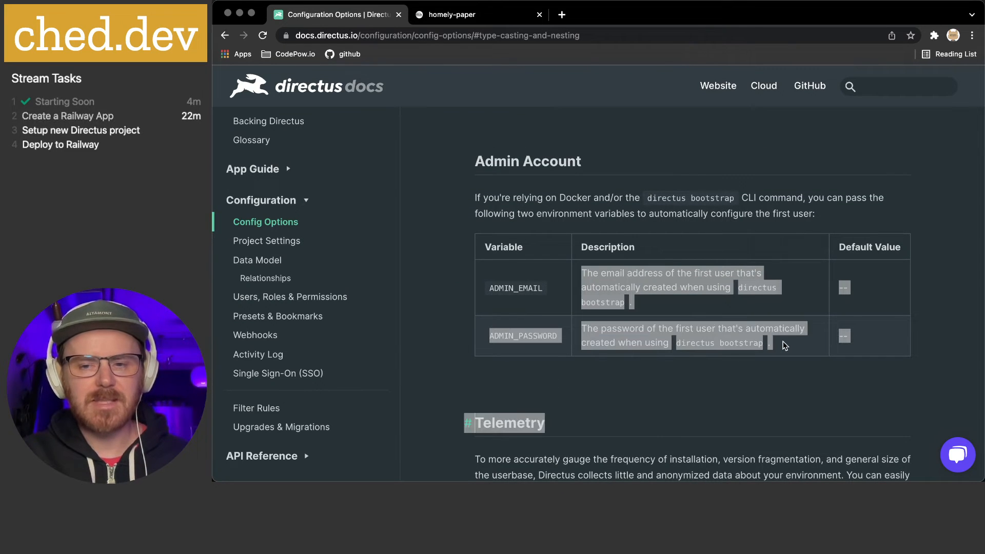
pyautogui.scroll(-1, 781, 344)
pyautogui.click(777, 343)
pyautogui.scroll(-5, 448, 330)
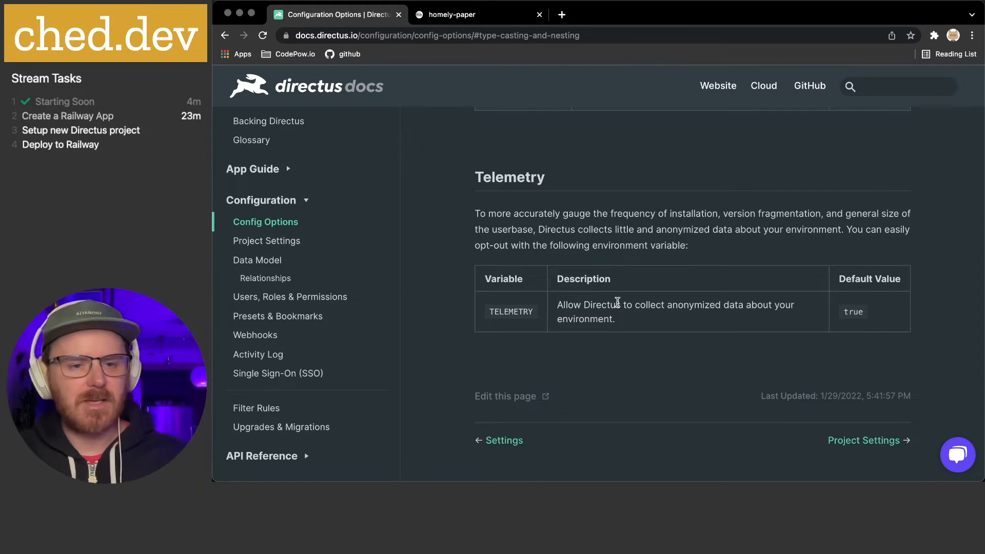
pyautogui.click(276, 241)
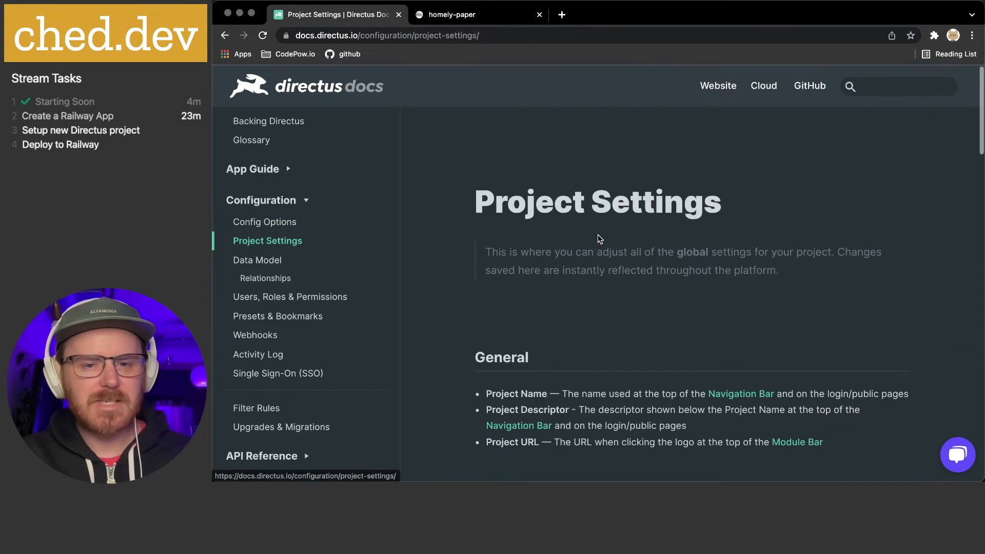
# Read down the Project Settings page covering Project Name, Descriptor and URL
pyautogui.scroll(-2, 598, 235)
pyautogui.scroll(-5, 611, 295)
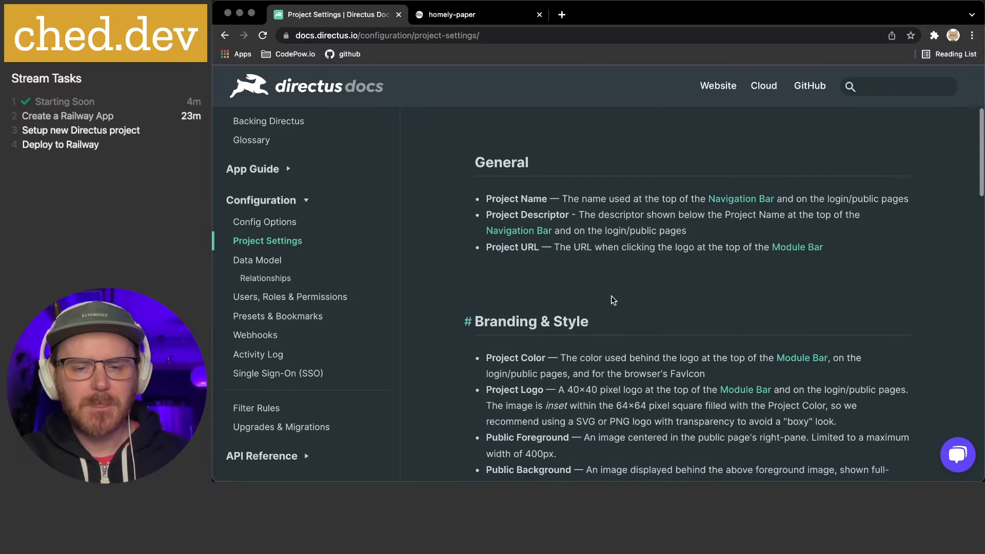
pyautogui.scroll(-10, 611, 295)
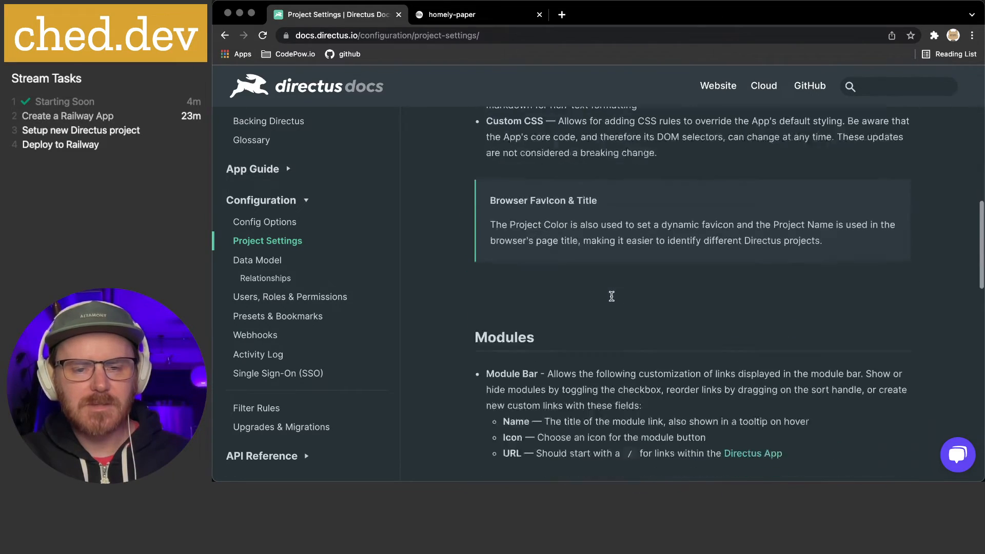
pyautogui.scroll(-6, 611, 296)
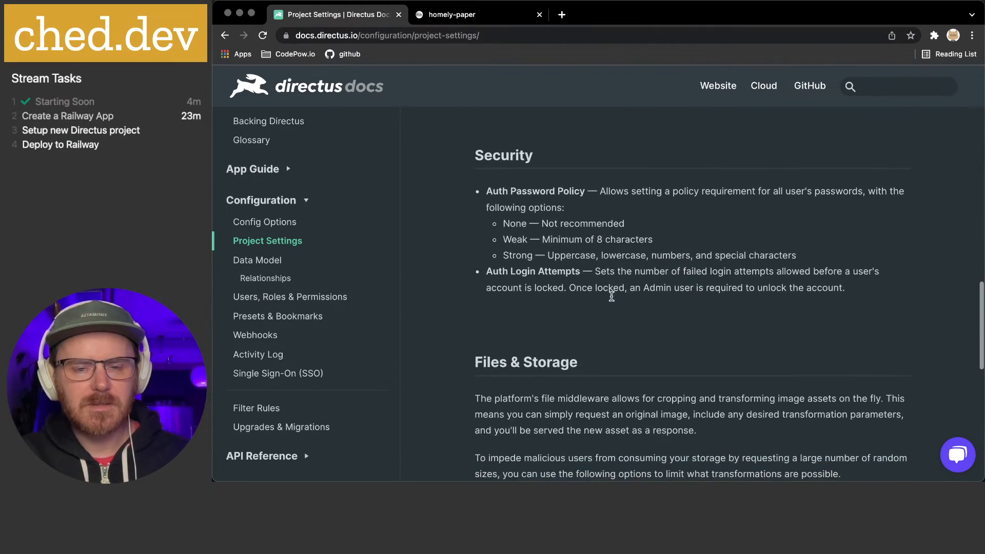
pyautogui.scroll(-9, 611, 295)
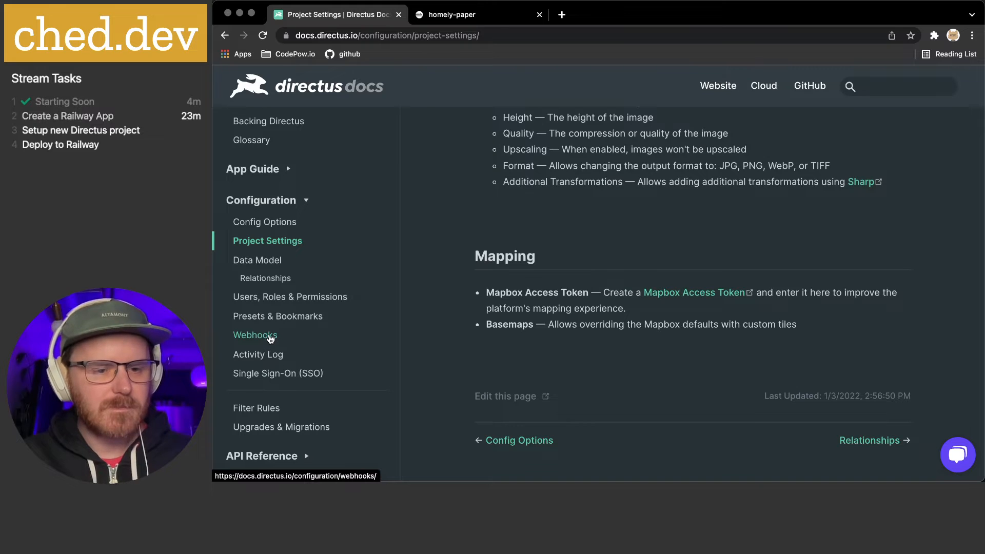
# Go to the Upgrades & Migrations guide and read down to Deleting a Project
pyautogui.click(278, 428)
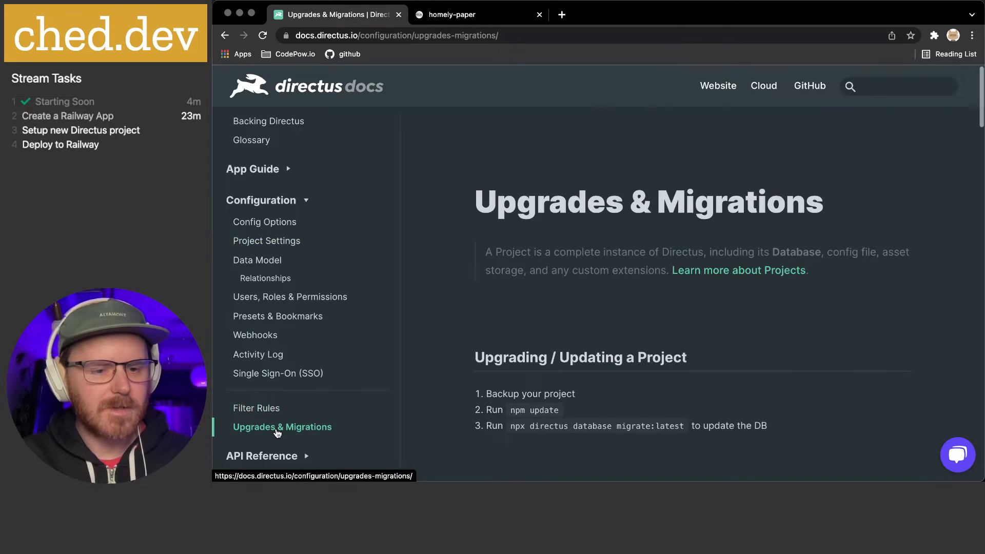
pyautogui.scroll(-5, 516, 340)
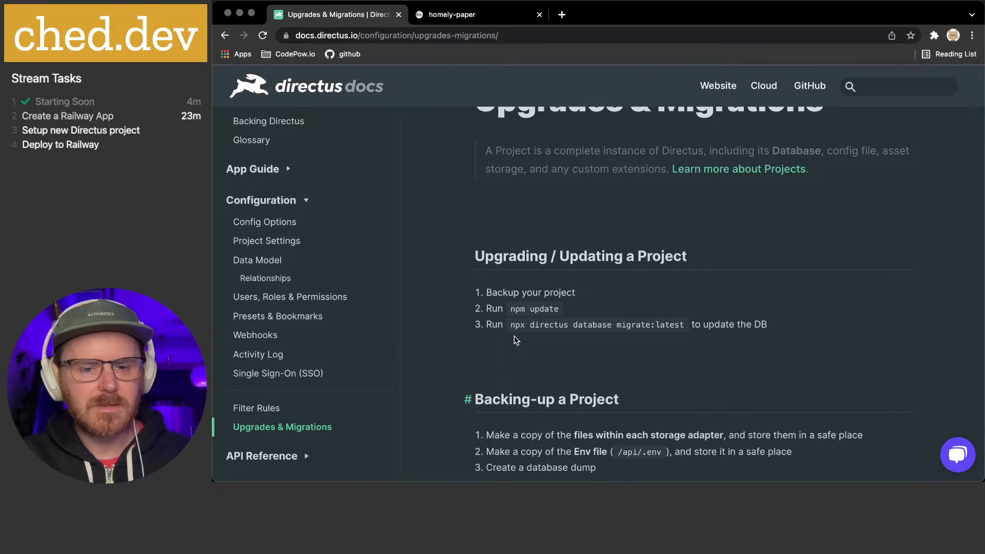
pyautogui.scroll(-8, 515, 341)
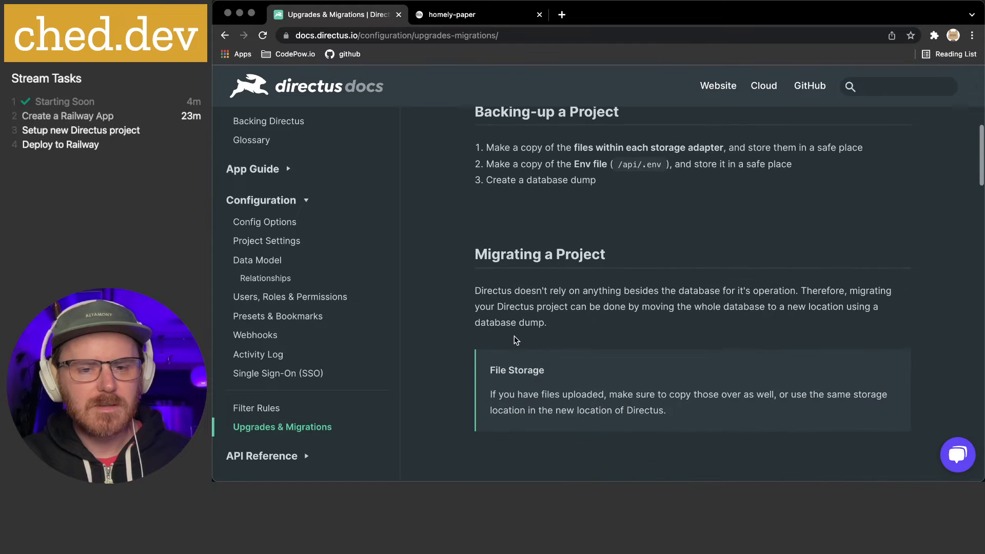
pyautogui.scroll(-5, 516, 341)
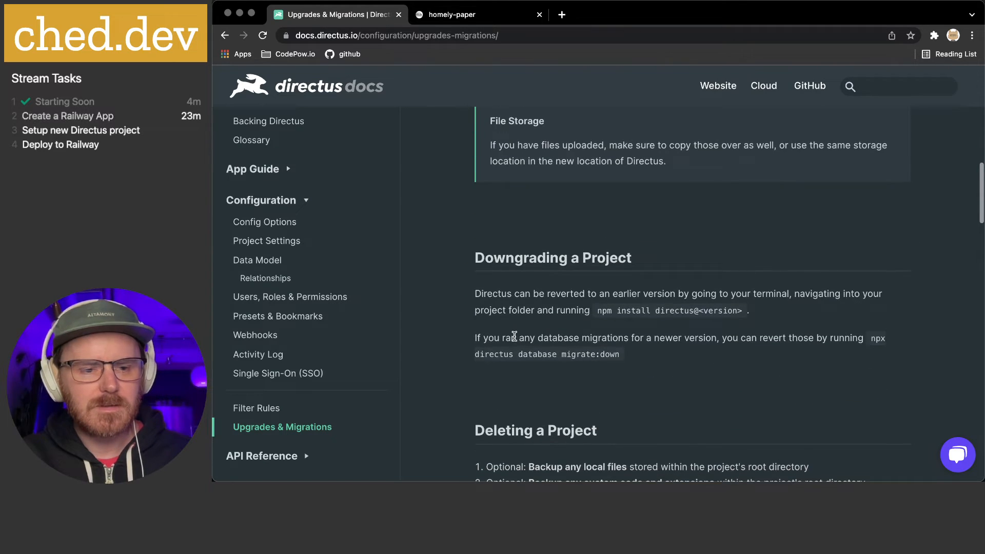
pyautogui.scroll(-1, 514, 337)
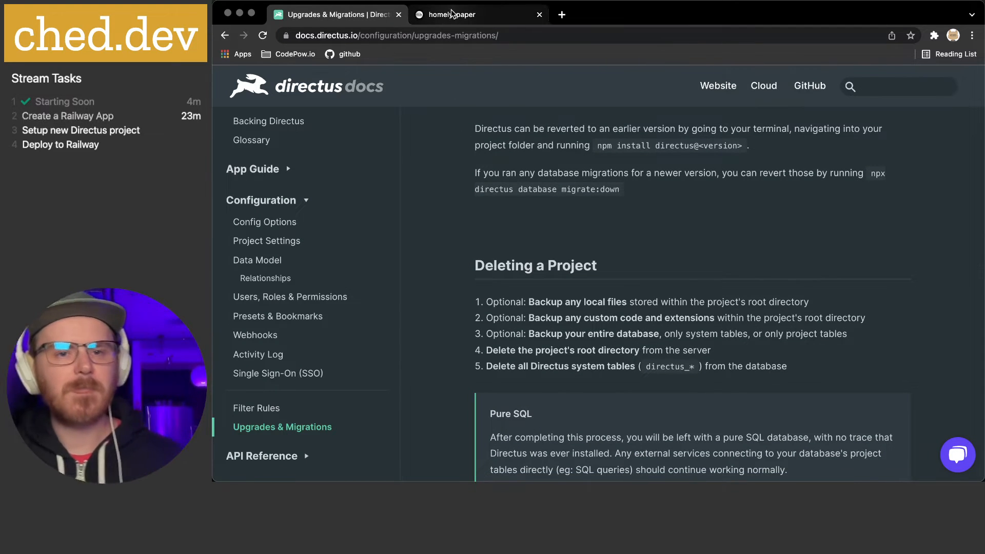
pyautogui.moveTo(613, 469)
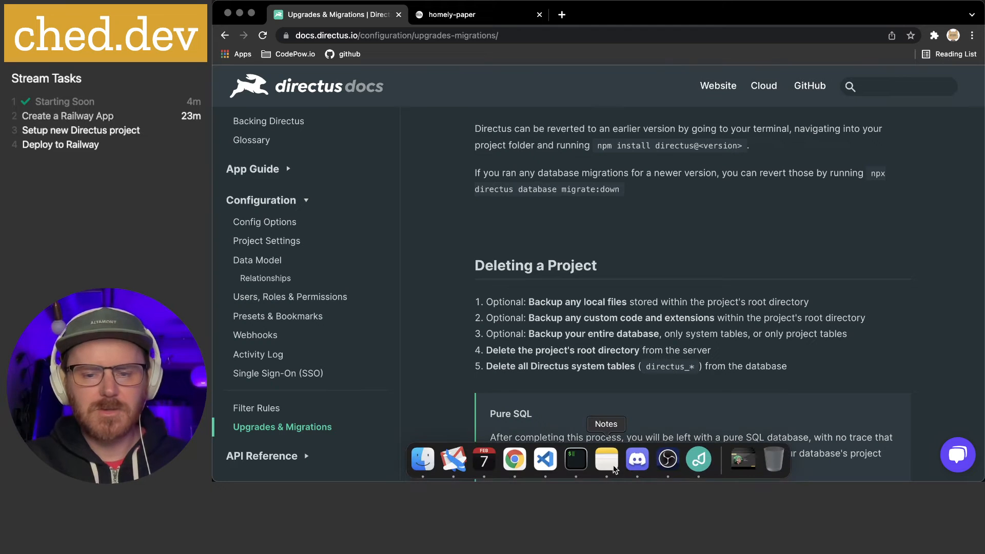
# Try yarn dev and yarn start in the mega-api terminal; both scripts are not found
pyautogui.click(574, 459)
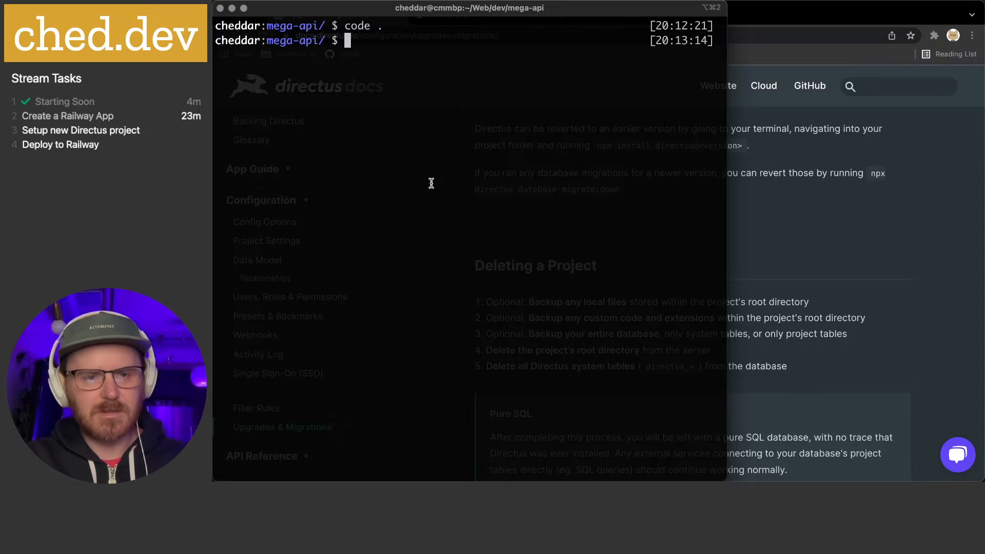
pyautogui.write('yarn dev')
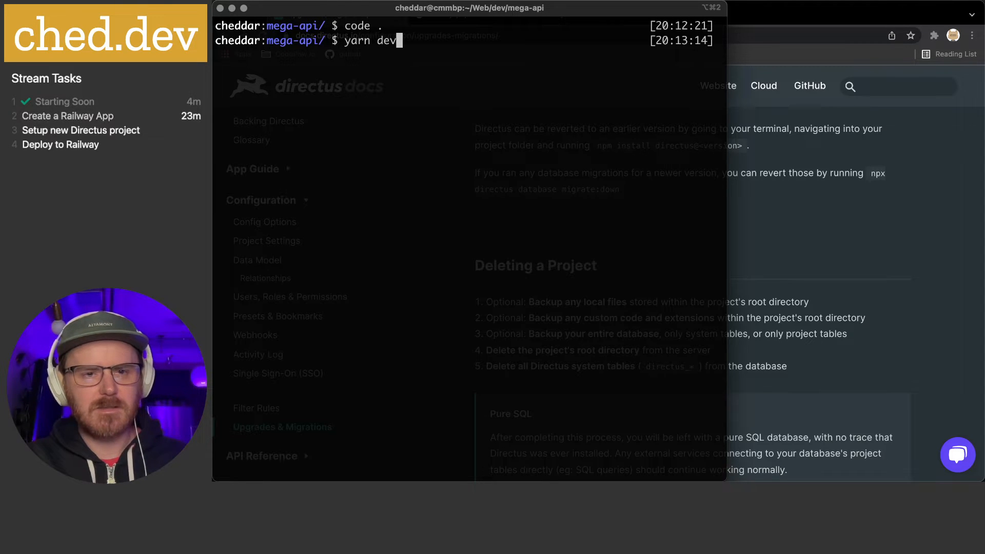
pyautogui.press('Return')
pyautogui.write('yarn start')
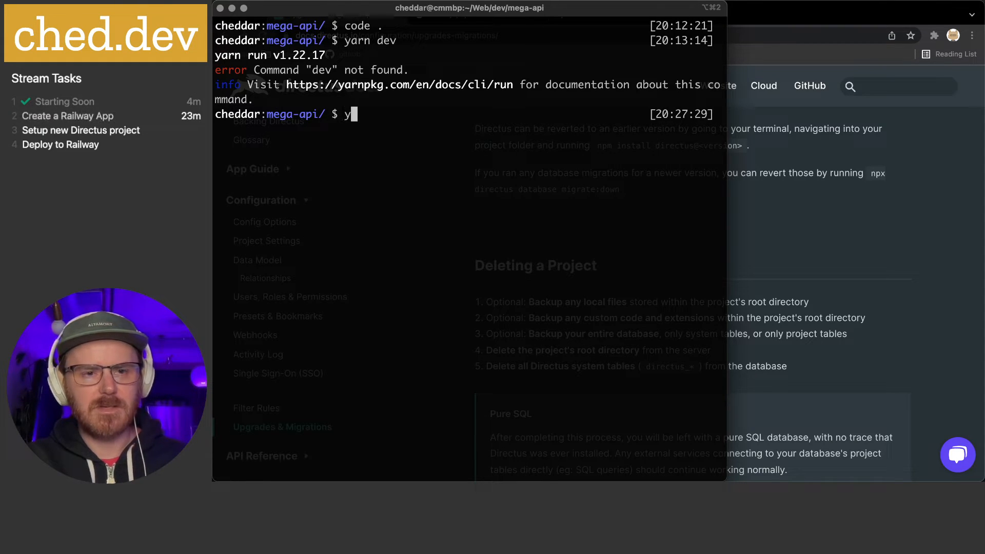
pyautogui.press('Return')
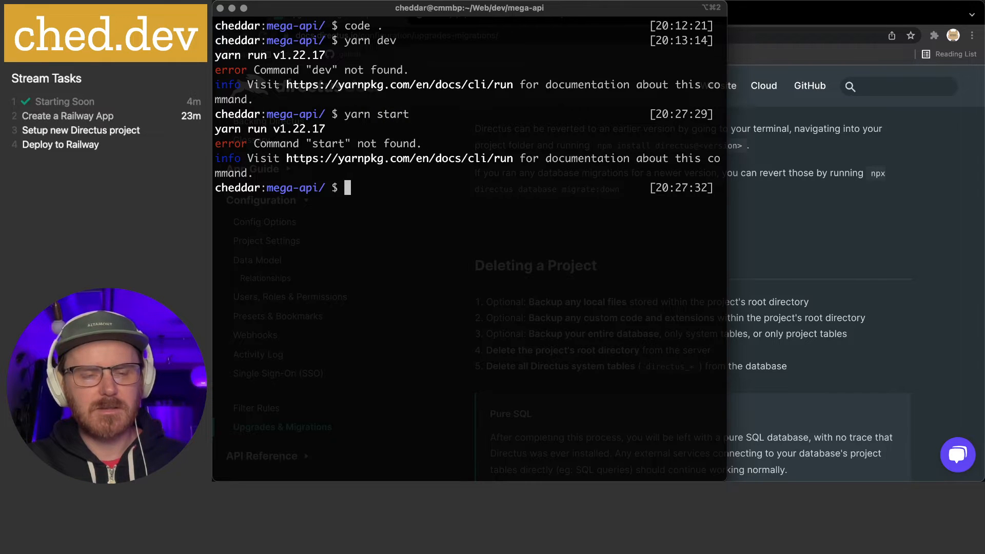
# Print package.json with cat, showing only a test script, then return to the docs
pyautogui.write('cat')
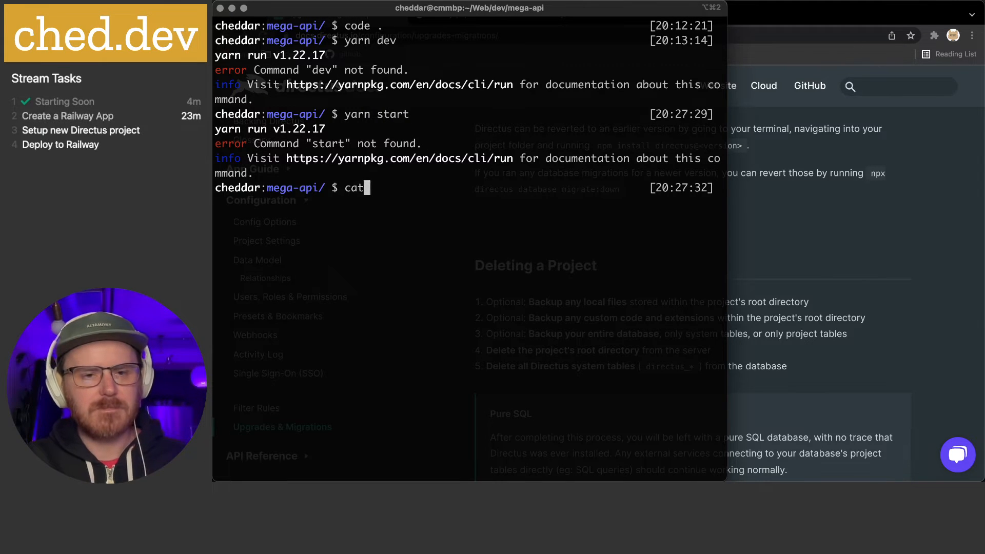
pyautogui.write(' package.json')
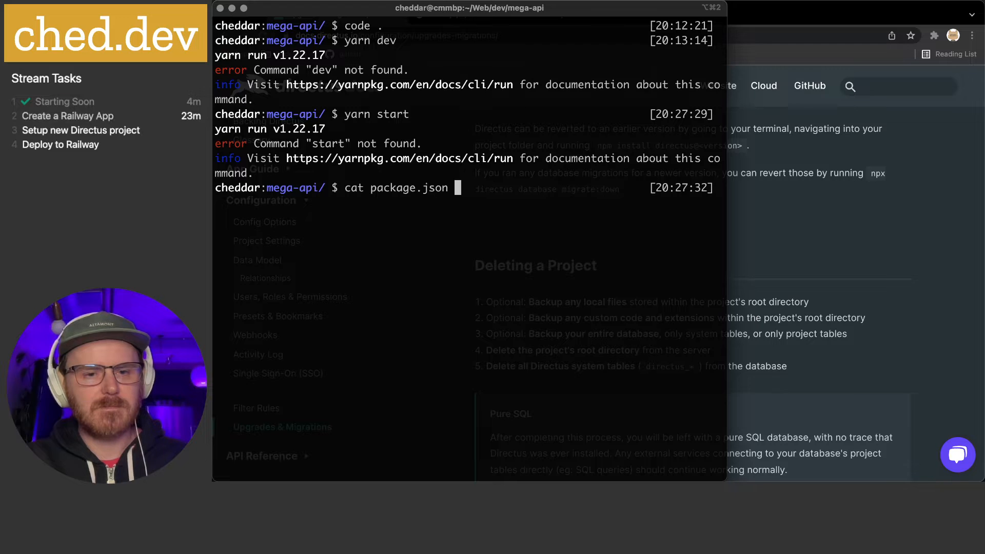
pyautogui.press('Return')
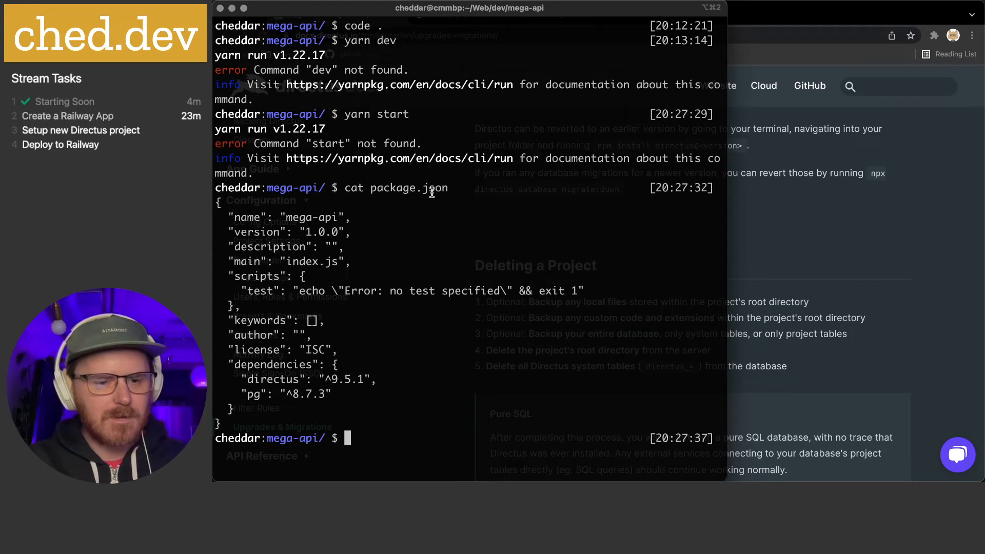
pyautogui.click(876, 178)
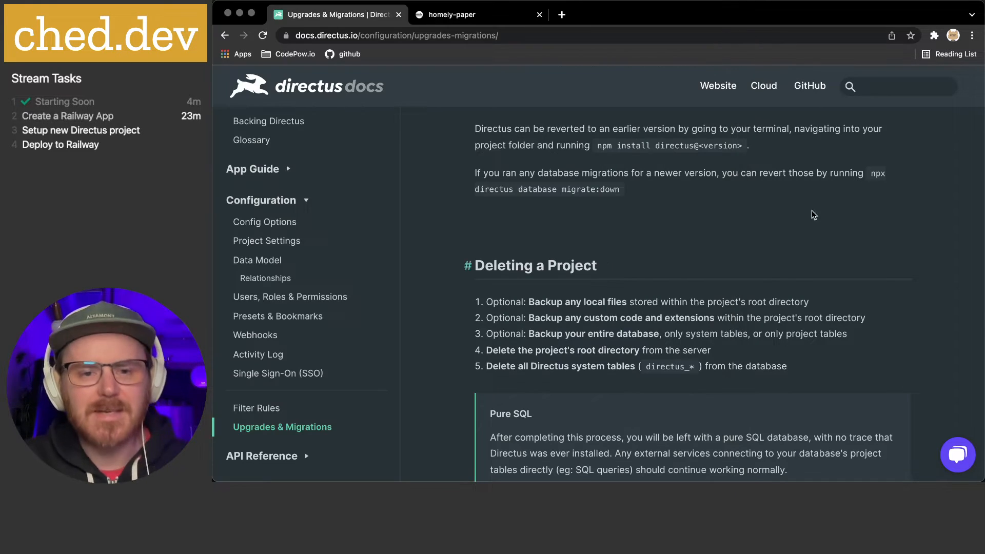
# Go to Installation > Manual in the docs and select the recommended start script line
pyautogui.moveTo(580, 480)
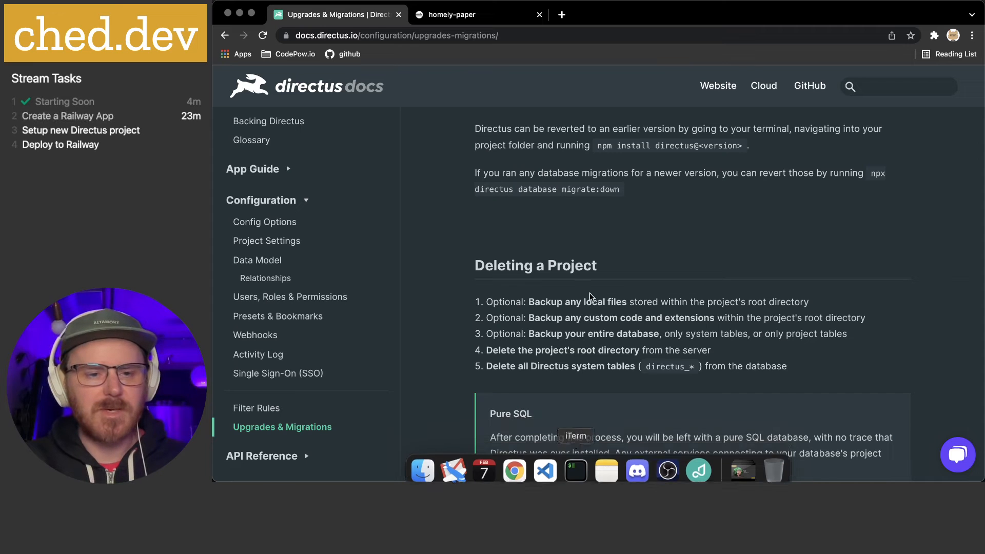
pyautogui.scroll(1, 340, 201)
pyautogui.scroll(3, 339, 202)
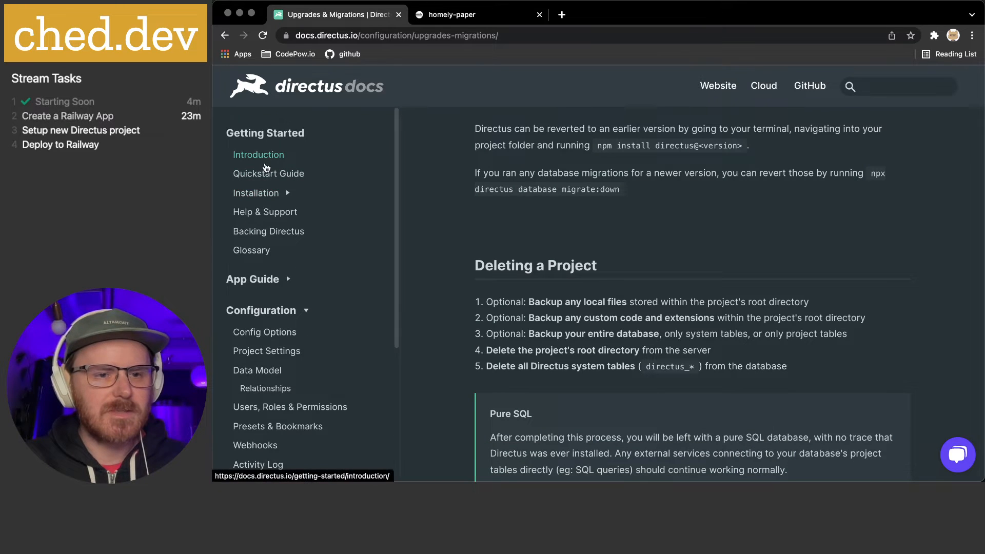
pyautogui.click(253, 201)
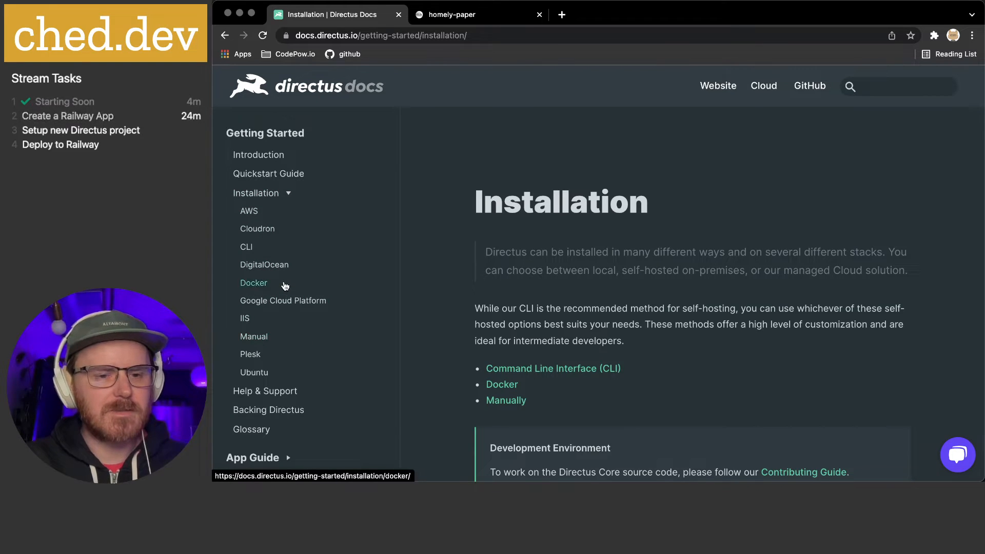
pyautogui.click(282, 338)
pyautogui.scroll(-7, 614, 349)
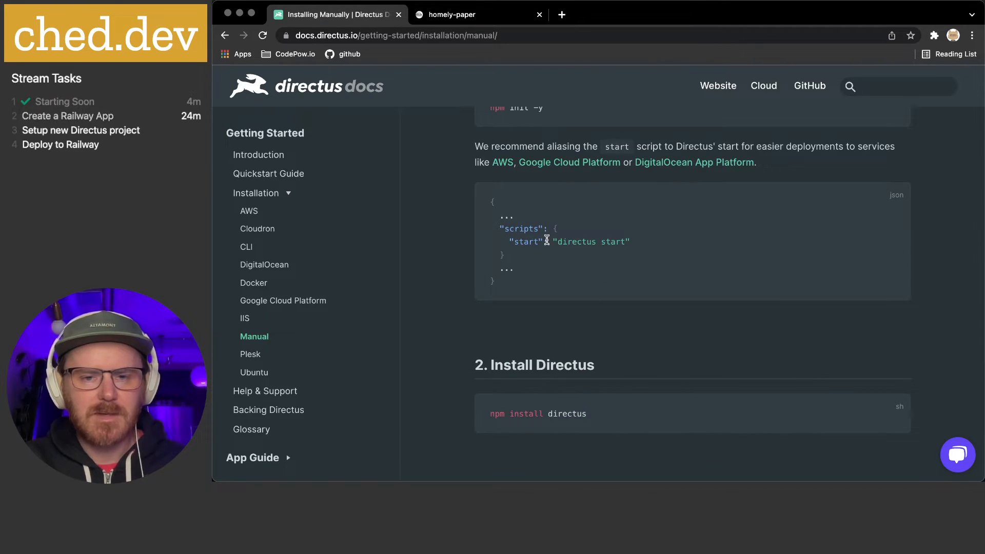
pyautogui.moveTo(509, 241); pyautogui.dragTo(663, 251)
pyautogui.press('super+c')
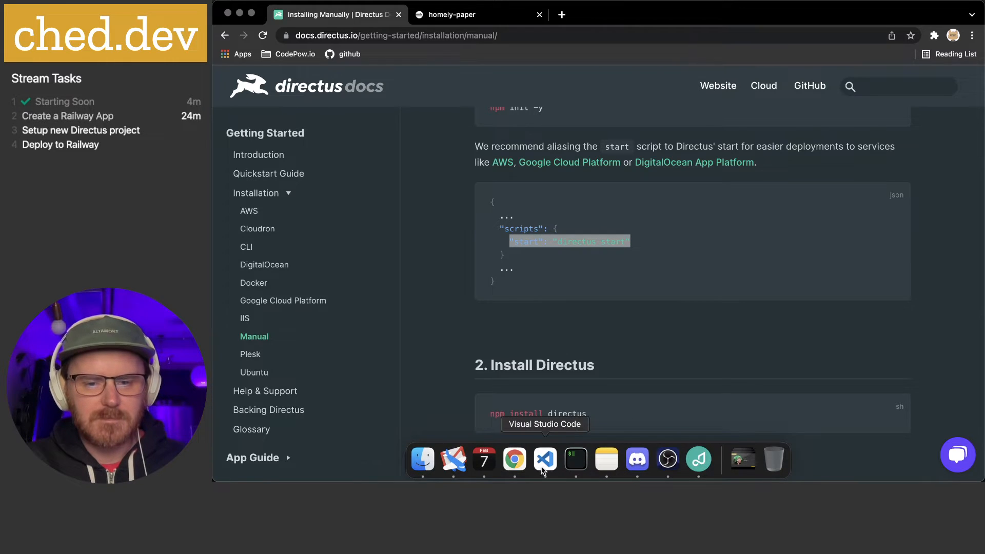
# Add "start": "directus start" with a trailing comma to package.json's scripts in VS Code
pyautogui.click(540, 462)
pyautogui.click(587, 182)
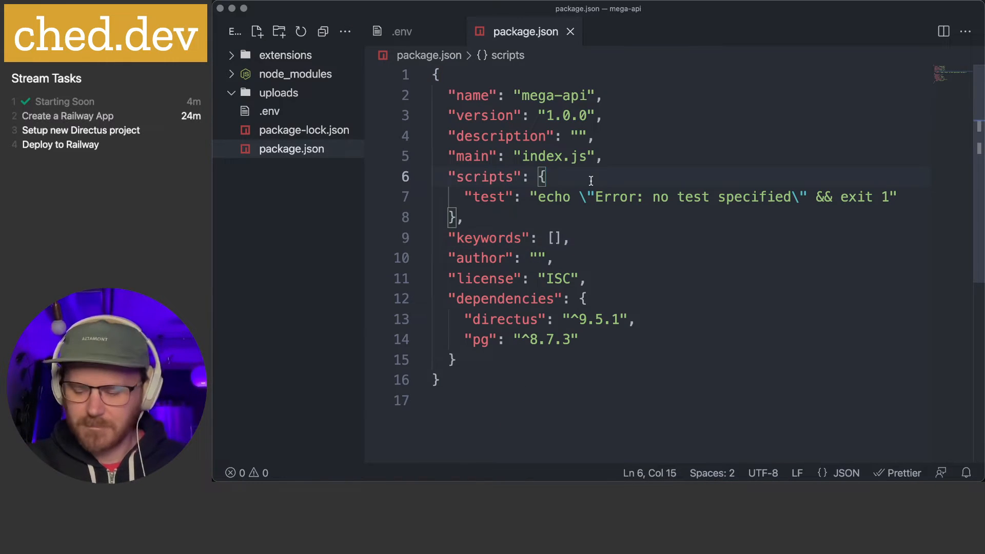
pyautogui.press('Return')
pyautogui.press('super+v')
pyautogui.write(',')
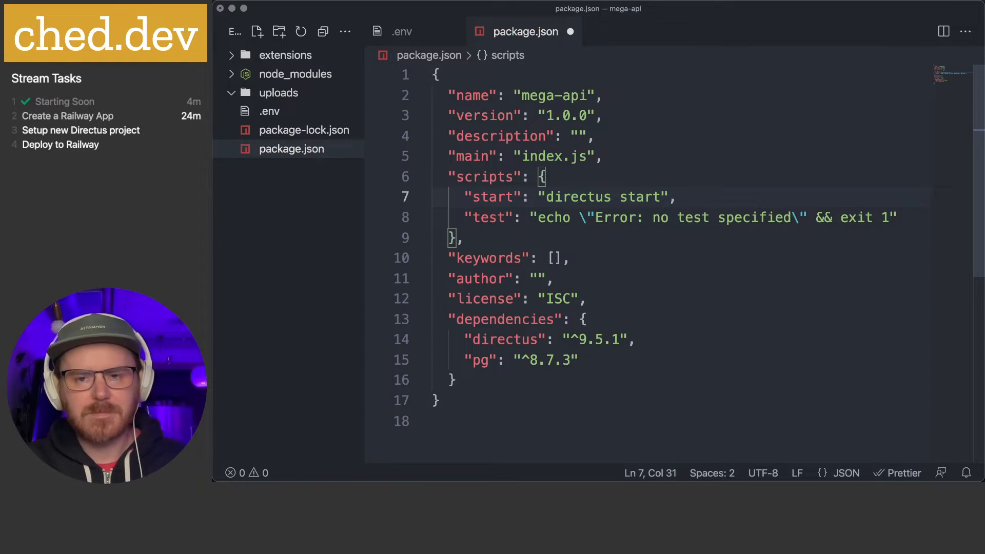
pyautogui.press('super+Tab')
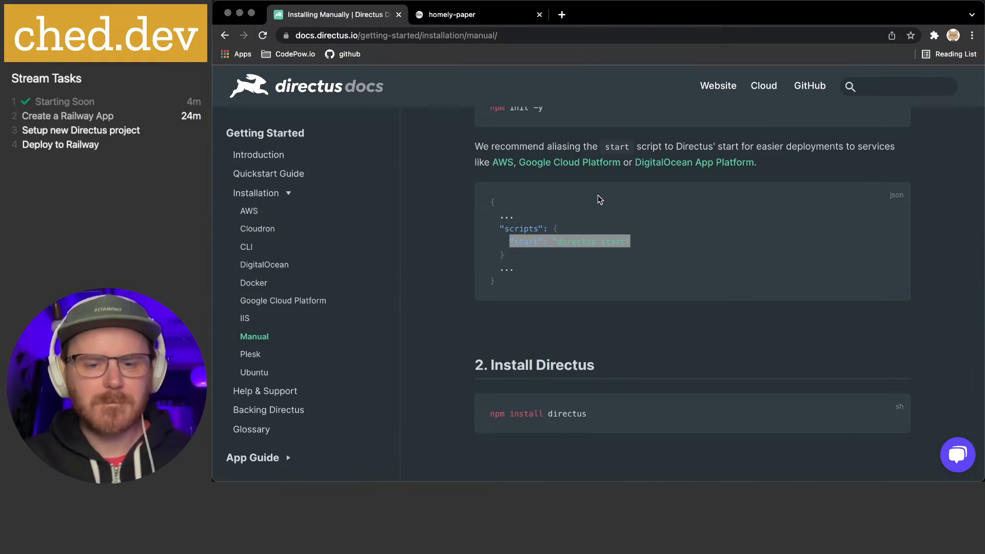
# Read the Installing from CLI guide down to its .env Permissions note and Configure / Update / Upgrade section
pyautogui.scroll(-5, 599, 196)
pyautogui.scroll(-3, 598, 197)
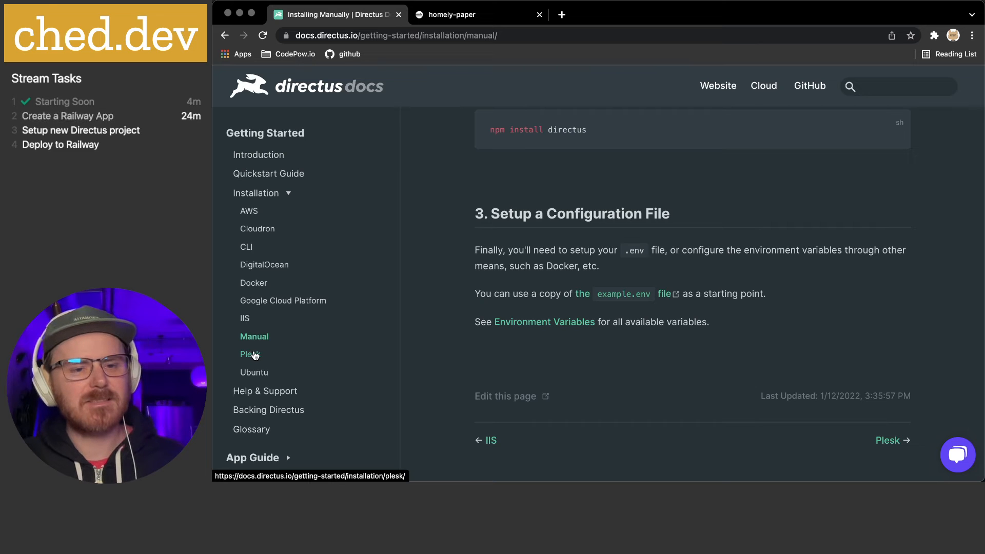
pyautogui.click(248, 247)
pyautogui.scroll(-5, 613, 283)
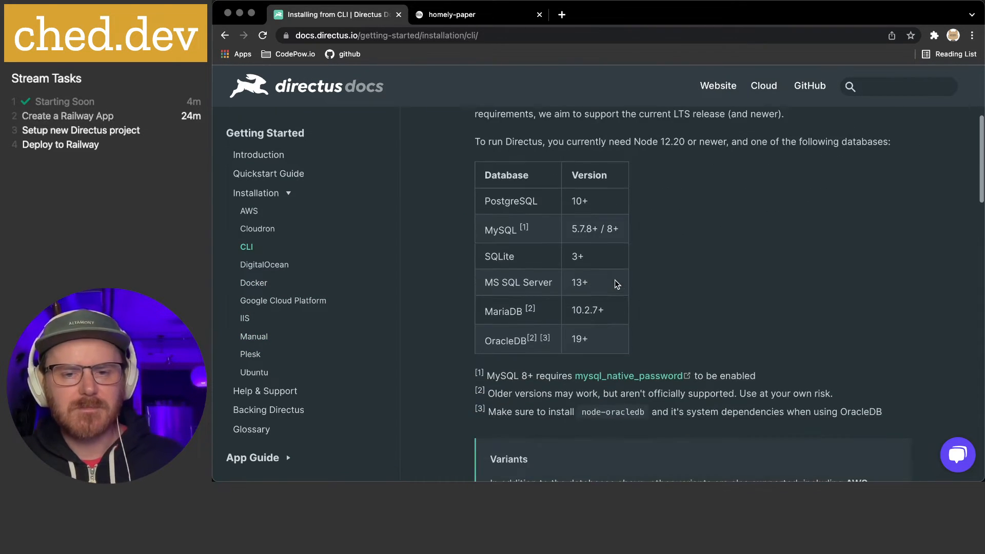
pyautogui.scroll(-7, 682, 280)
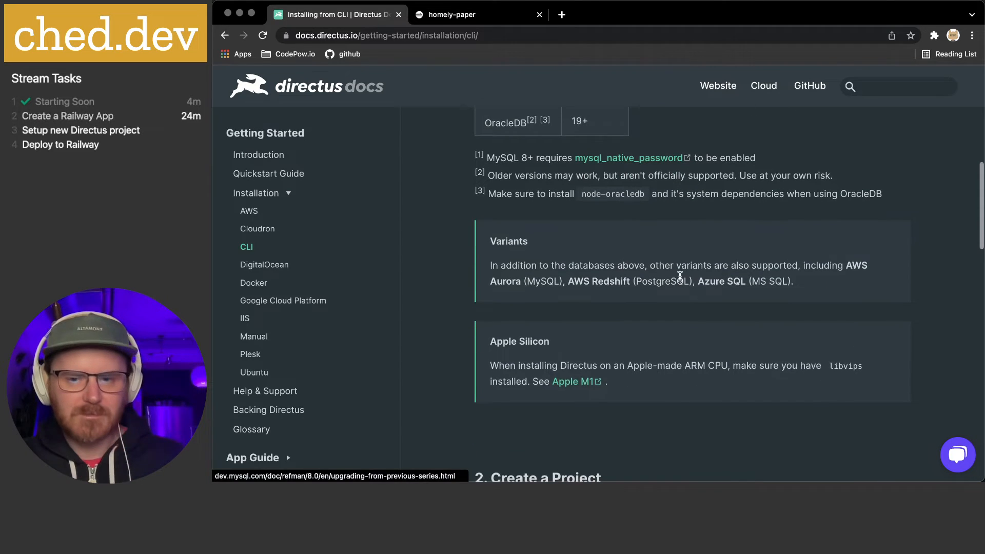
pyautogui.scroll(-6, 680, 276)
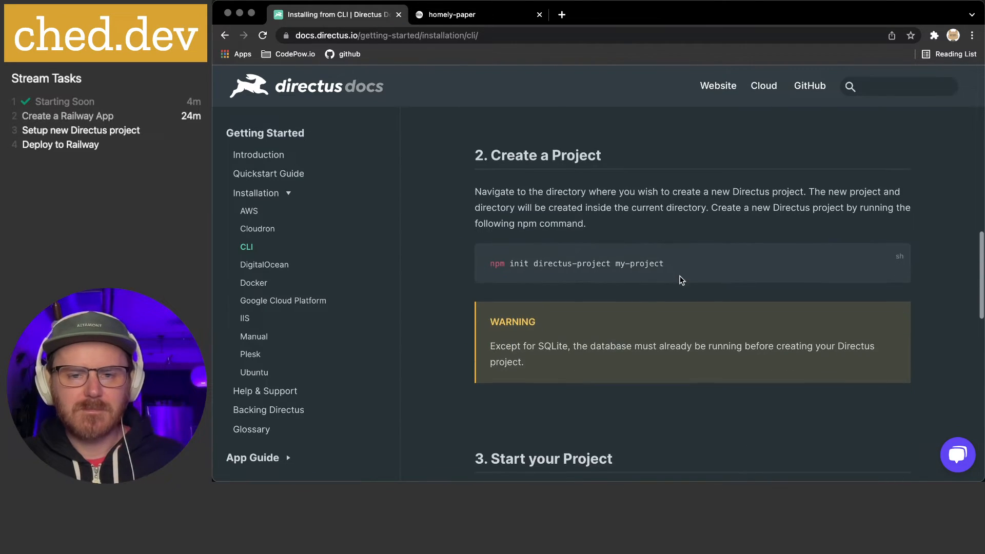
pyautogui.scroll(-4, 681, 280)
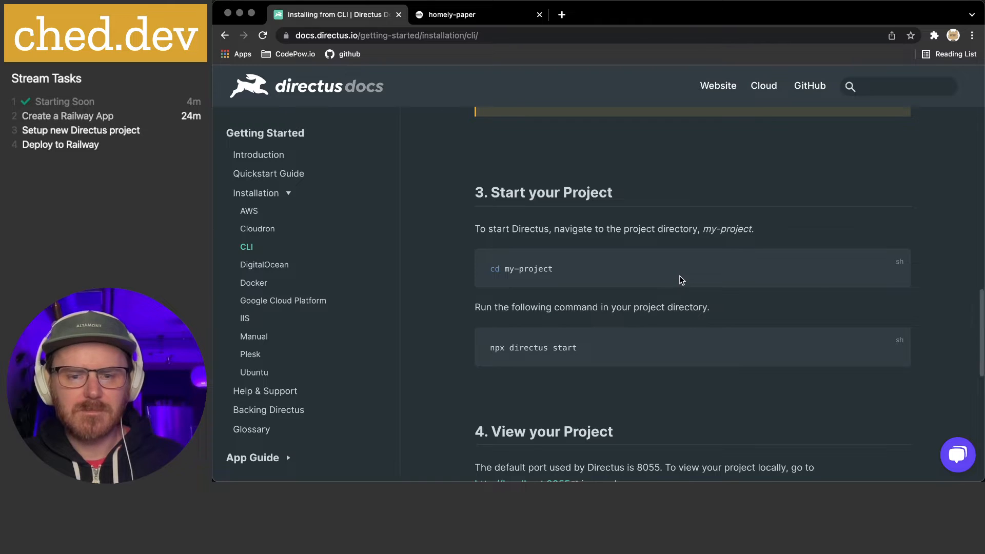
pyautogui.scroll(-2, 682, 280)
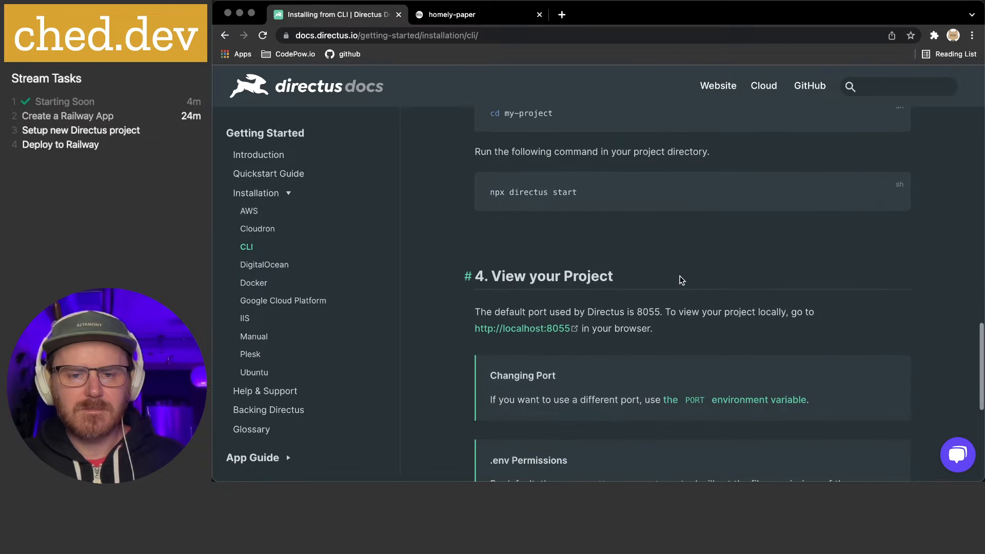
pyautogui.scroll(-2, 681, 281)
pyautogui.scroll(-2, 639, 264)
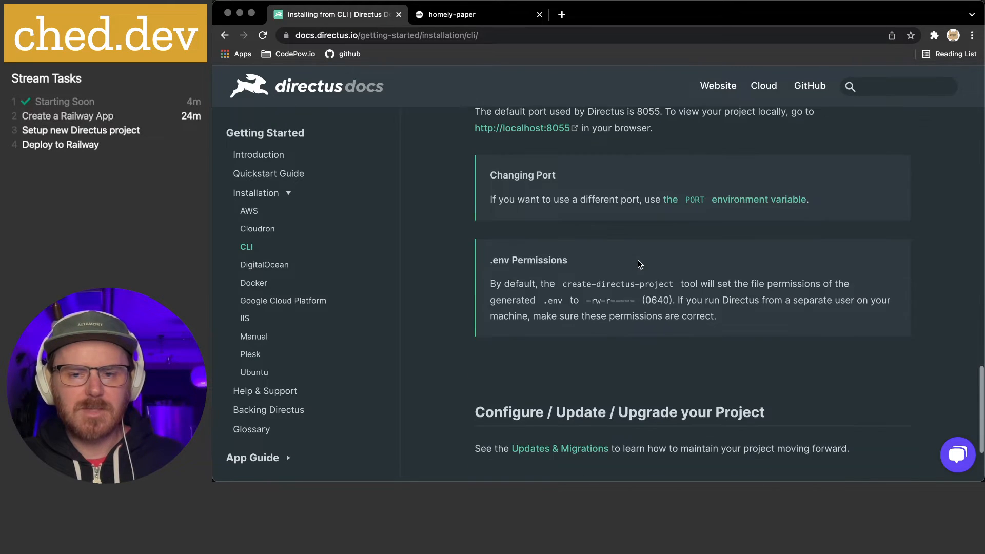
pyautogui.scroll(-2, 638, 263)
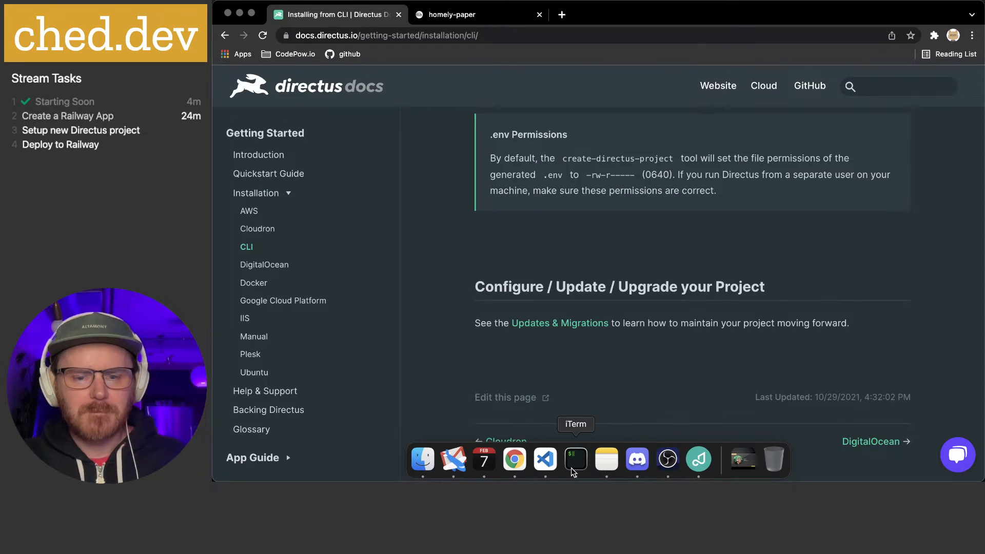
# Run yarn start for mega-api, which fails on PUBLIC_URL, database connection and self-signed certificate errors
pyautogui.click(573, 470)
pyautogui.write('yarn s')
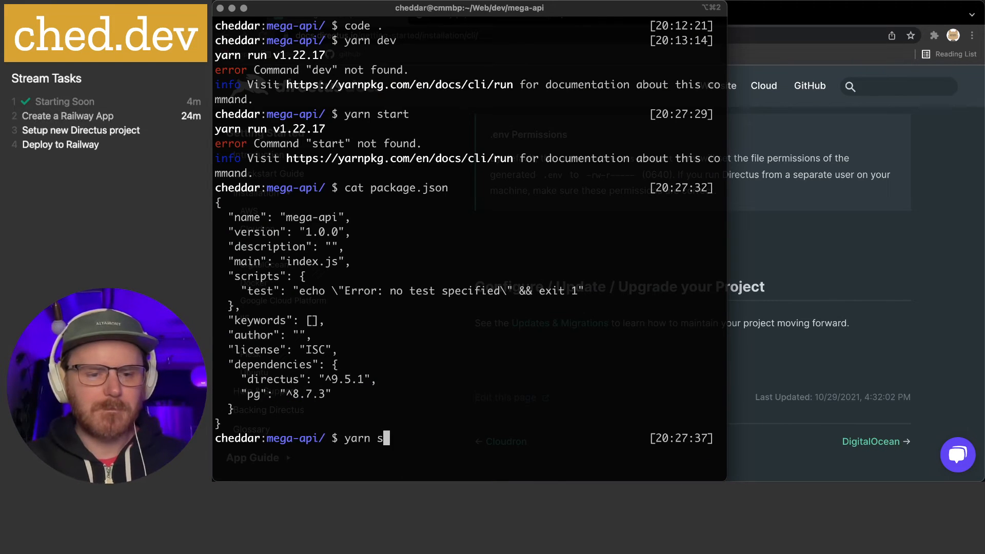
pyautogui.write('tart')
pyautogui.press('Return')
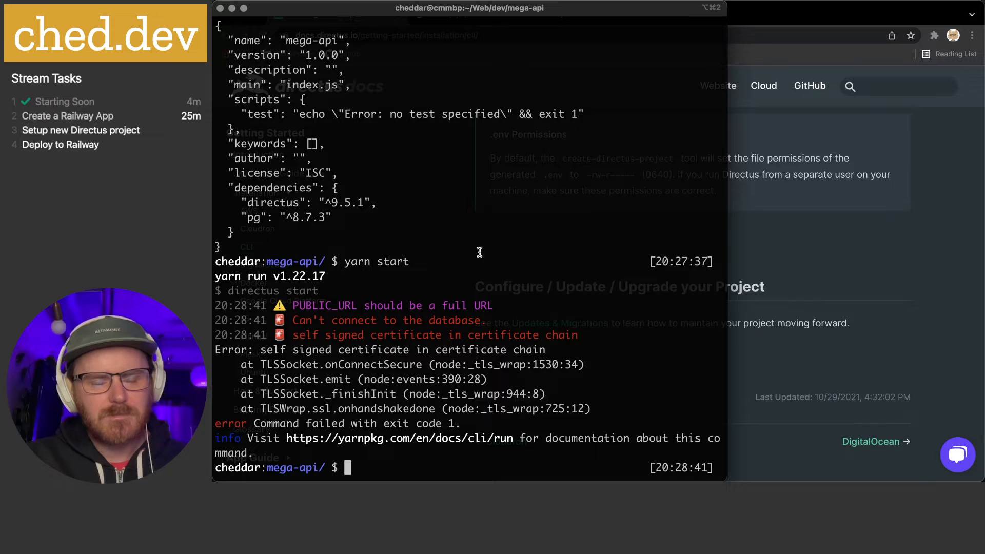
pyautogui.press('super+Tab')
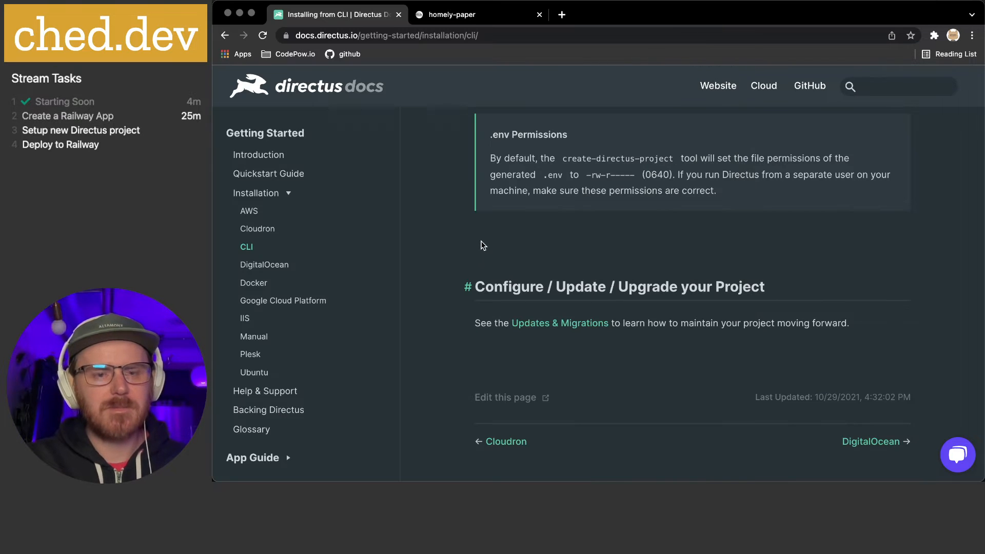
# Show mega-api's .env file in VS Code and drag the editor window off screen
pyautogui.press('super+Tab')
pyautogui.press('super+Tab')
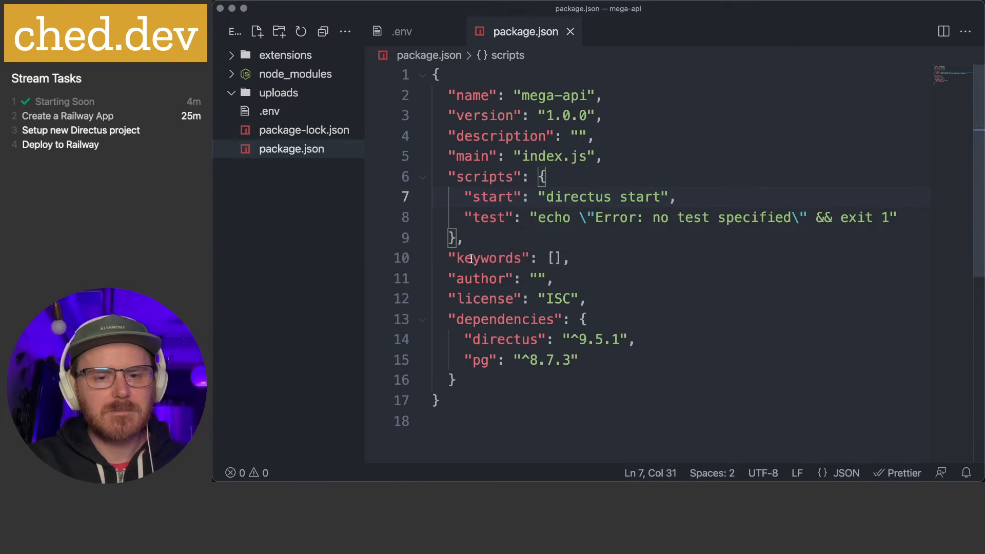
pyautogui.click(421, 32)
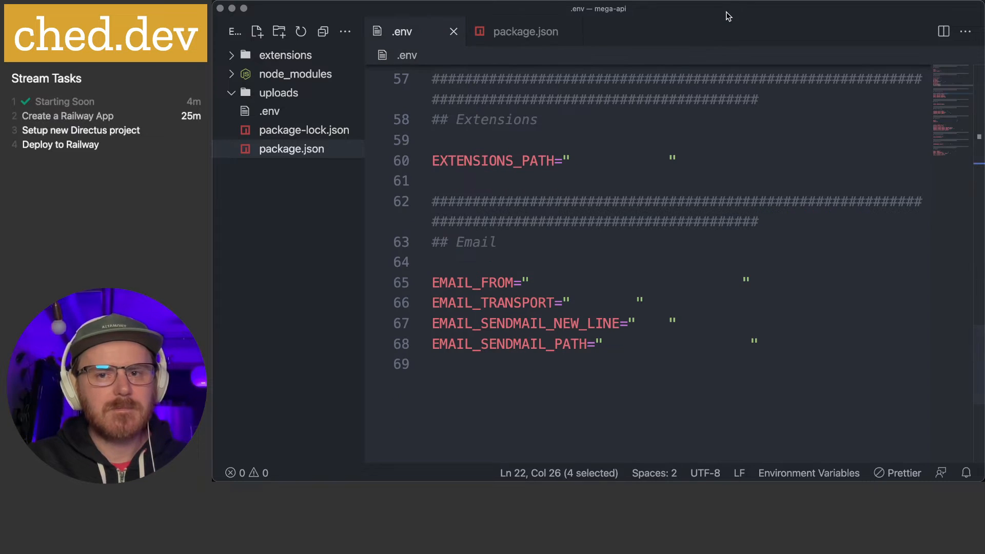
pyautogui.moveTo(728, 15); pyautogui.dragTo(842, 481)
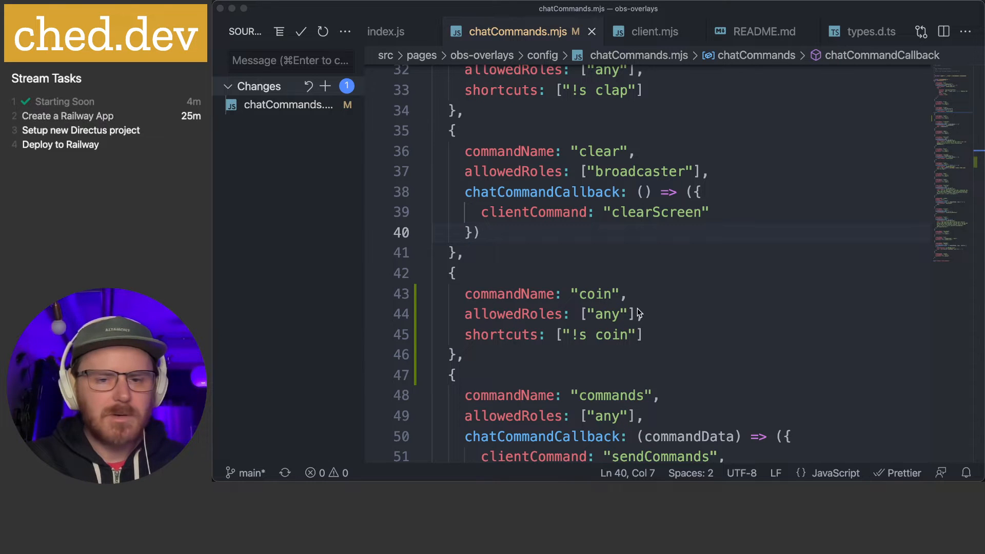
# Navigate the docs sidebar through App Guide and Configuration to the Config Options page
pyautogui.click(512, 457)
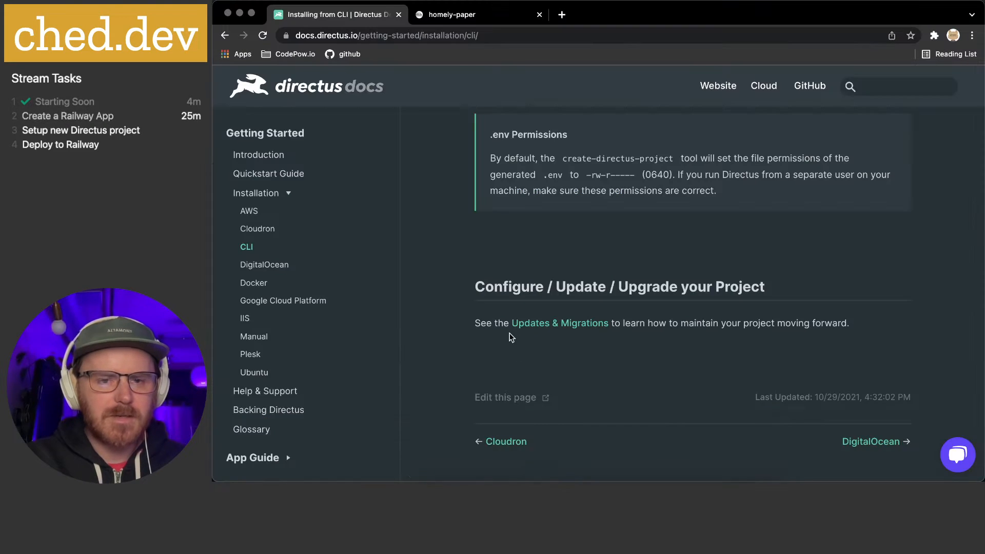
pyautogui.scroll(-3, 288, 259)
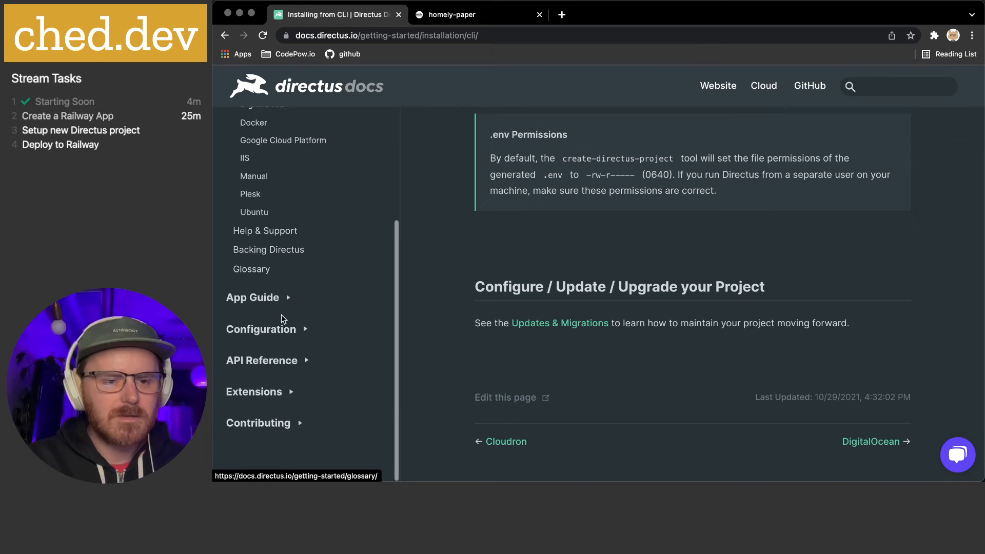
pyautogui.click(282, 299)
pyautogui.scroll(-3, 286, 331)
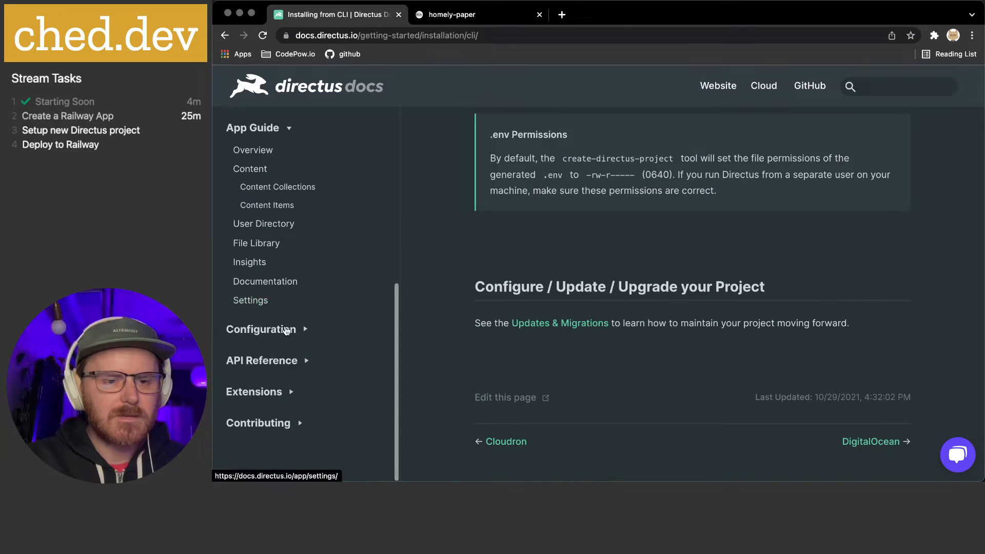
pyautogui.click(286, 331)
pyautogui.scroll(-1, 264, 177)
pyautogui.click(267, 159)
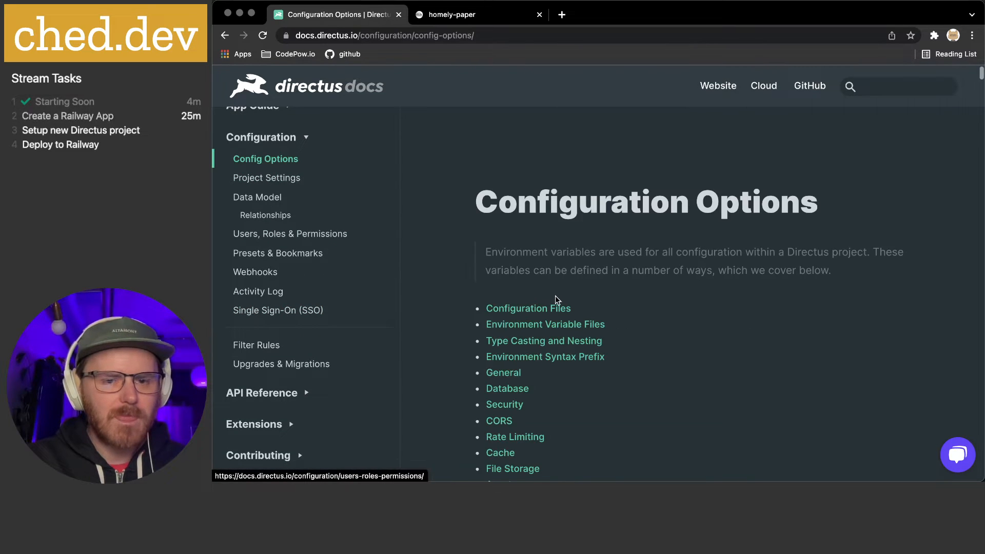
pyautogui.scroll(-10, 590, 297)
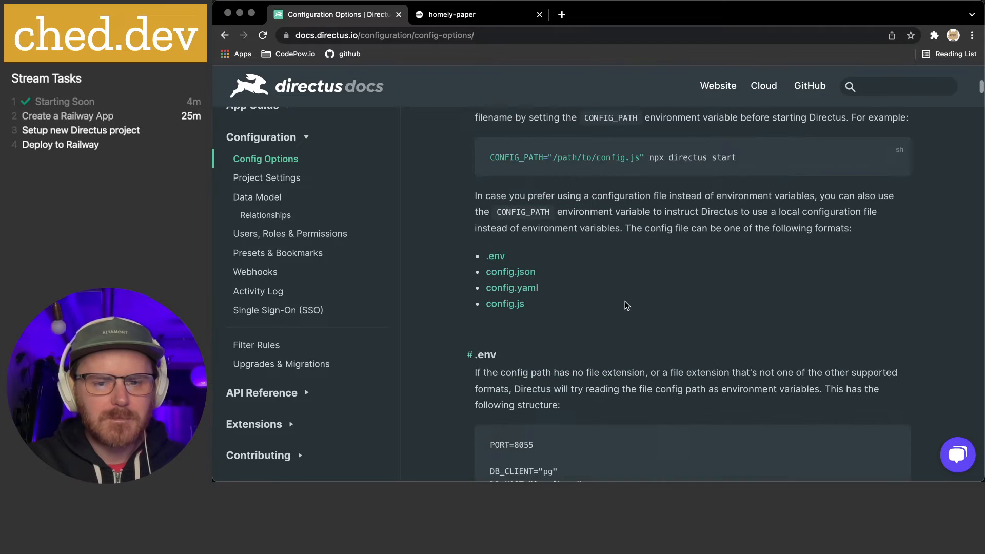
pyautogui.scroll(-3, 626, 301)
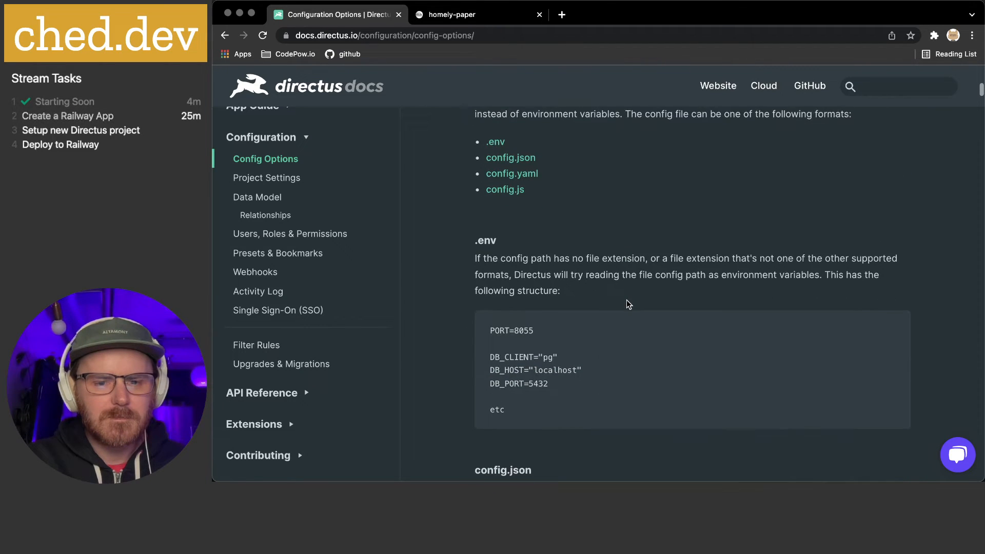
pyautogui.scroll(-9, 627, 304)
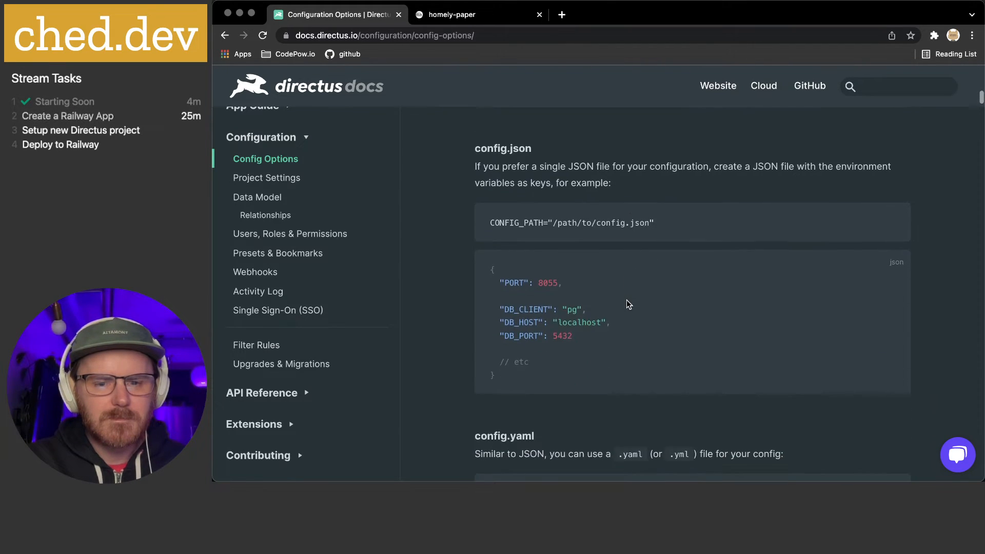
# Search the page for PUBLI, select the PUBLIC_URL example URL, and return to VS Code
pyautogui.press('super+f')
pyautogui.write('PO')
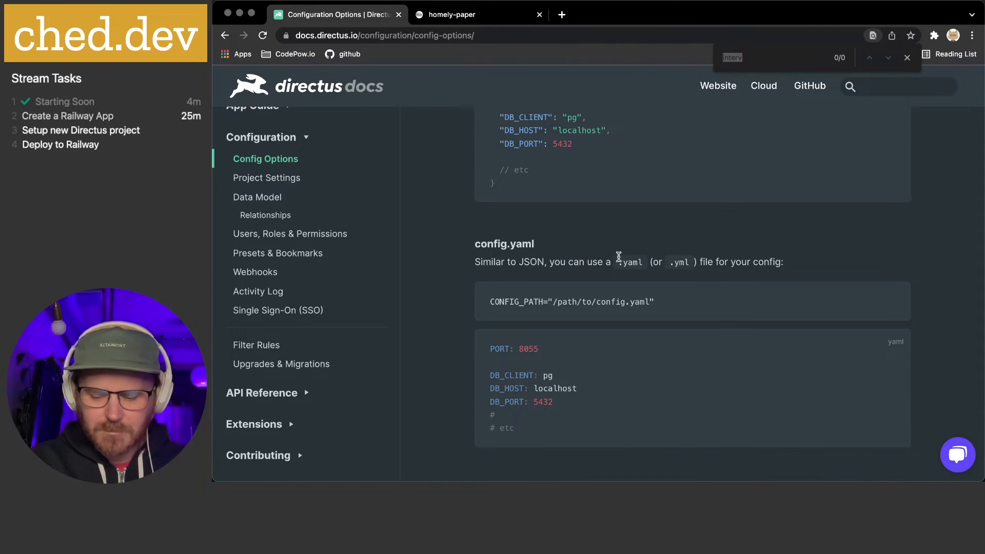
pyautogui.press('BackSpace')
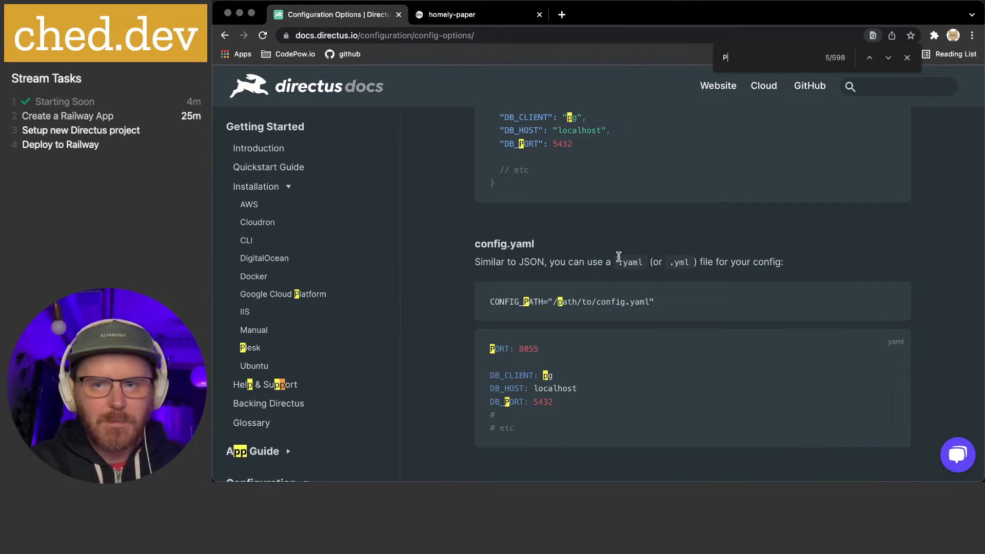
pyautogui.write('UBLI')
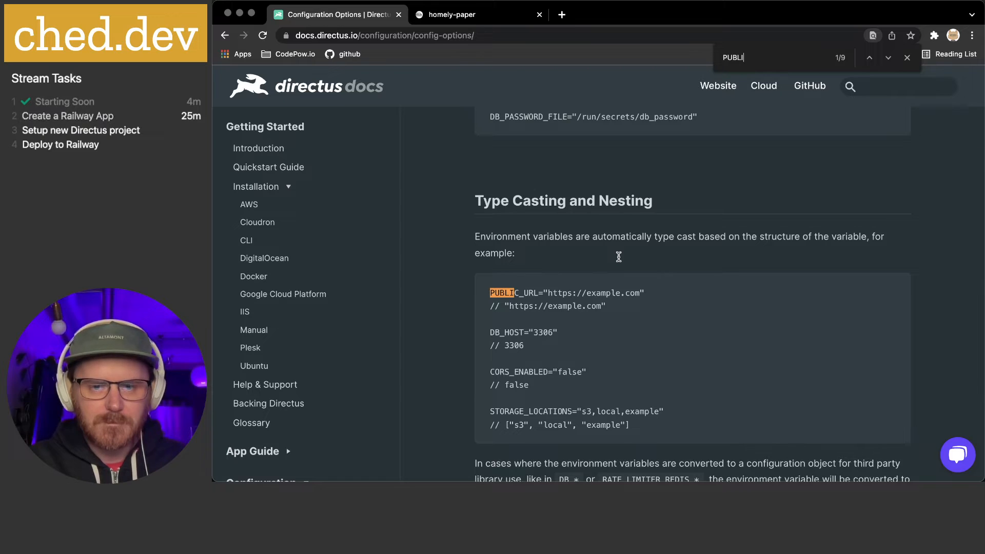
pyautogui.moveTo(549, 293); pyautogui.dragTo(640, 293)
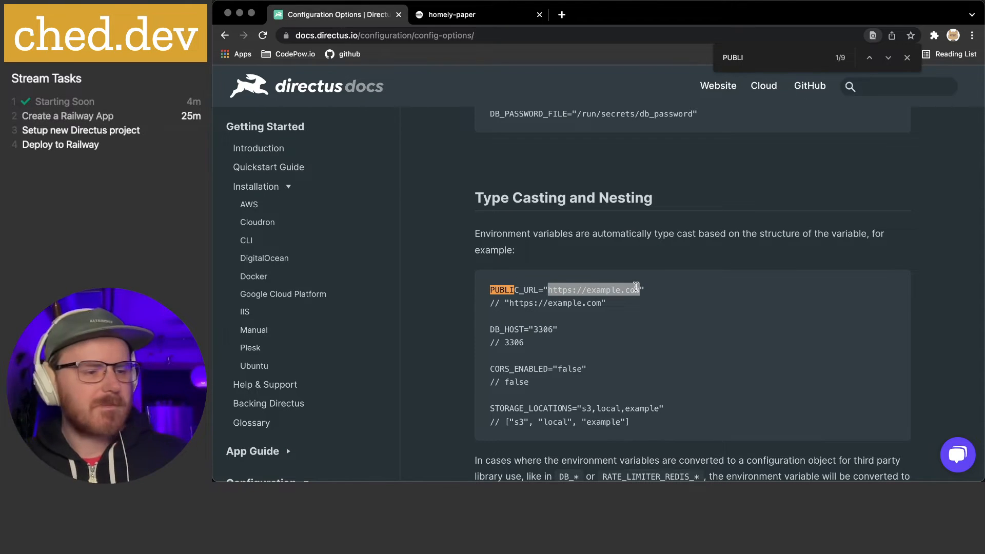
pyautogui.press('super+Tab')
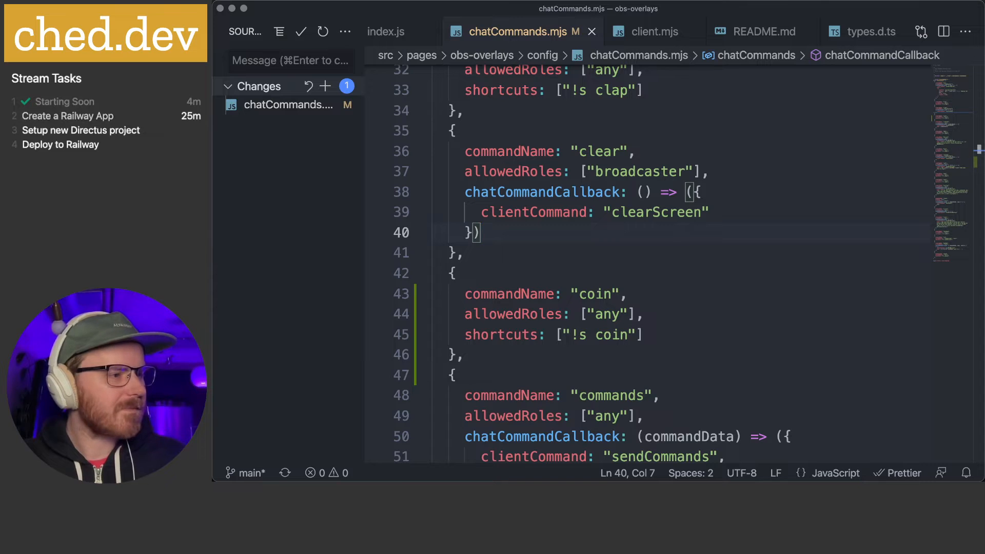
pyautogui.press('super+Tab')
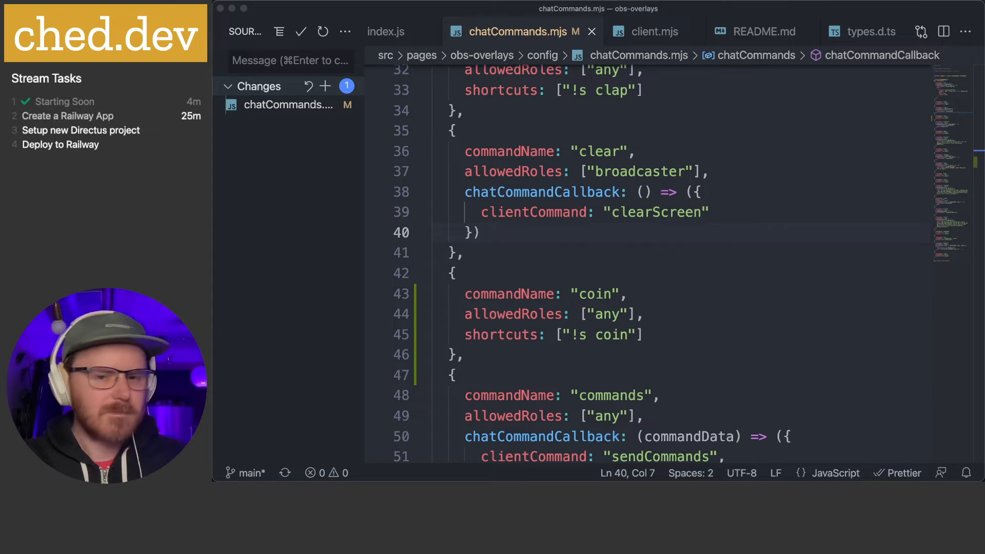
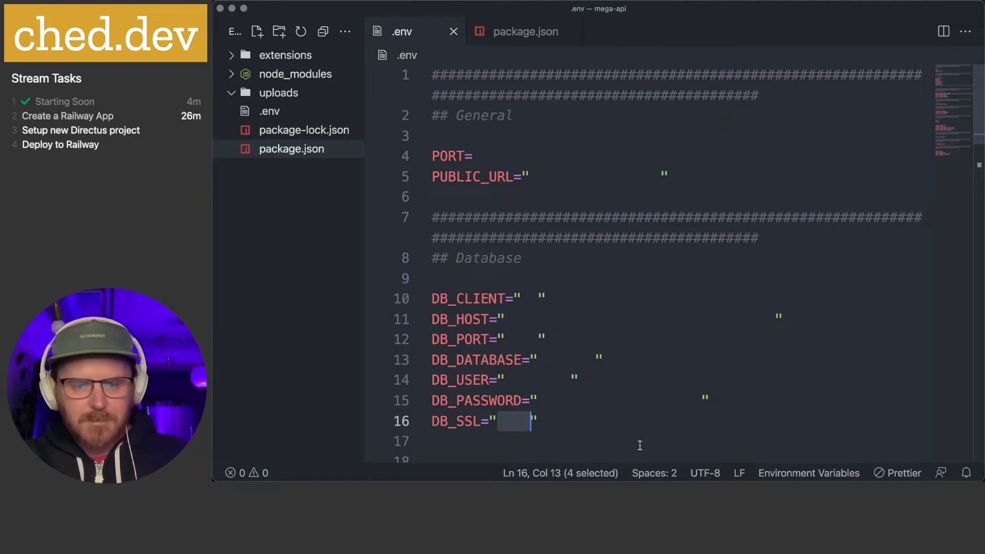
# Rerun yarn start in iTerm to retry launching Directus
pyautogui.moveTo(618, 481)
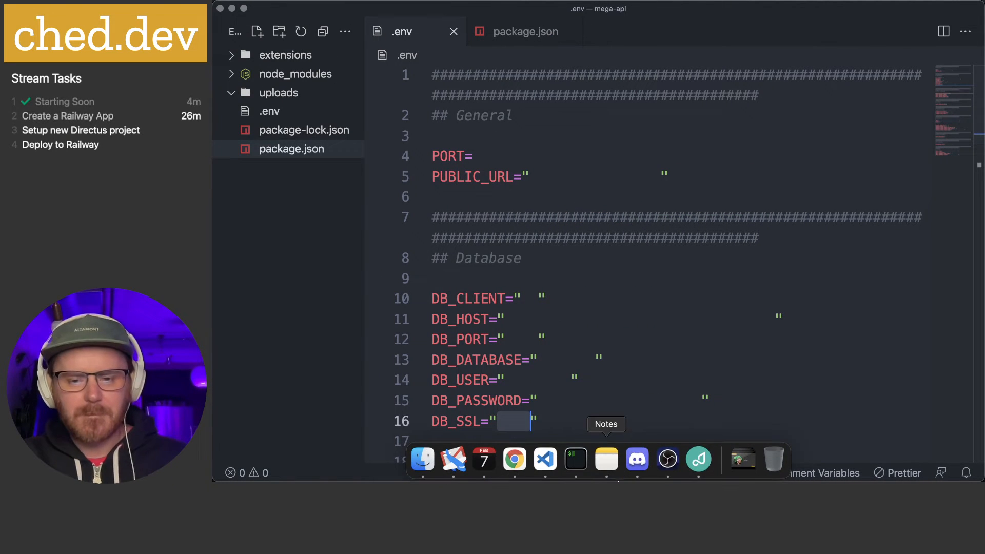
pyautogui.click(576, 460)
pyautogui.press('Up')
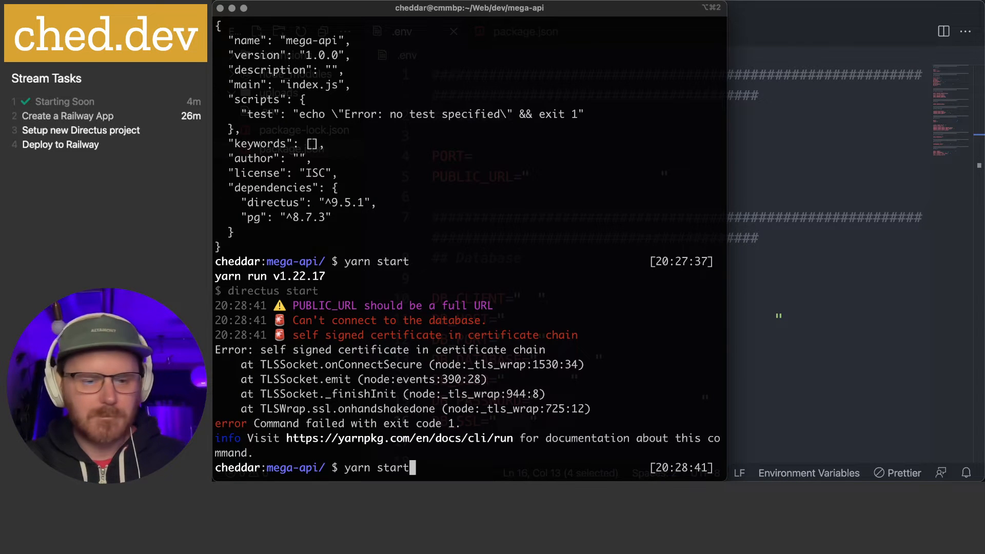
pyautogui.press('Return')
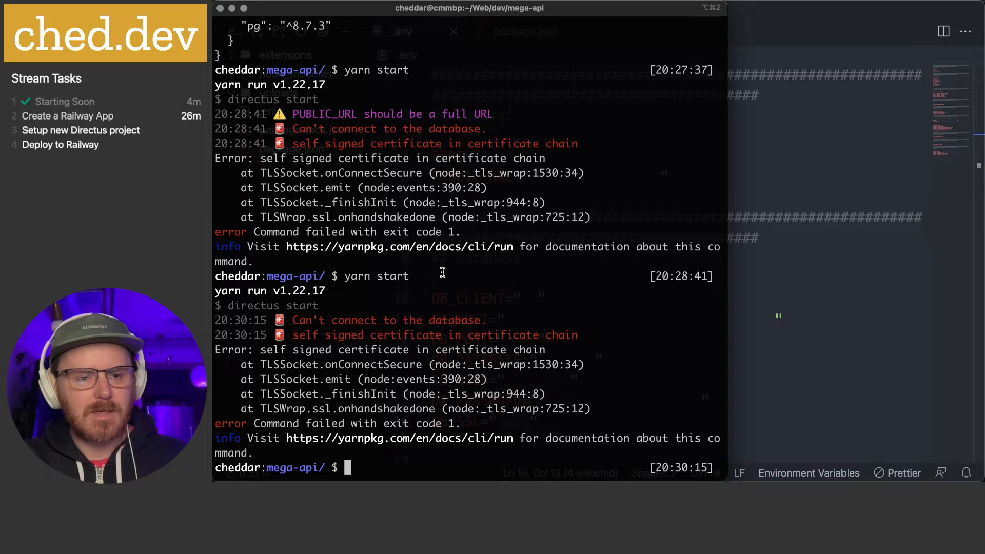
# Set DB_SSL to false in .env, save, and restart Directus on localhost:8055
pyautogui.press('super+Tab')
pyautogui.write('false')
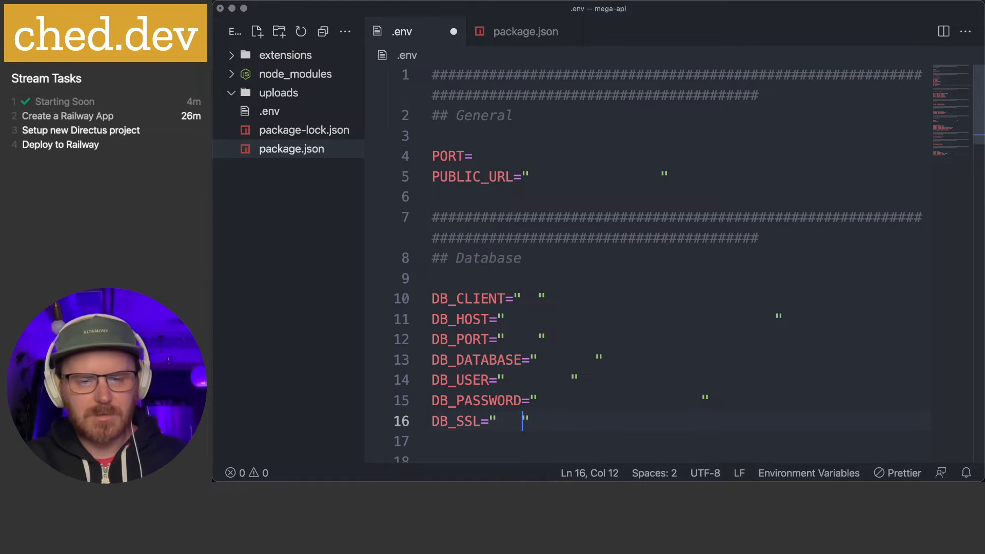
pyautogui.press('super+s')
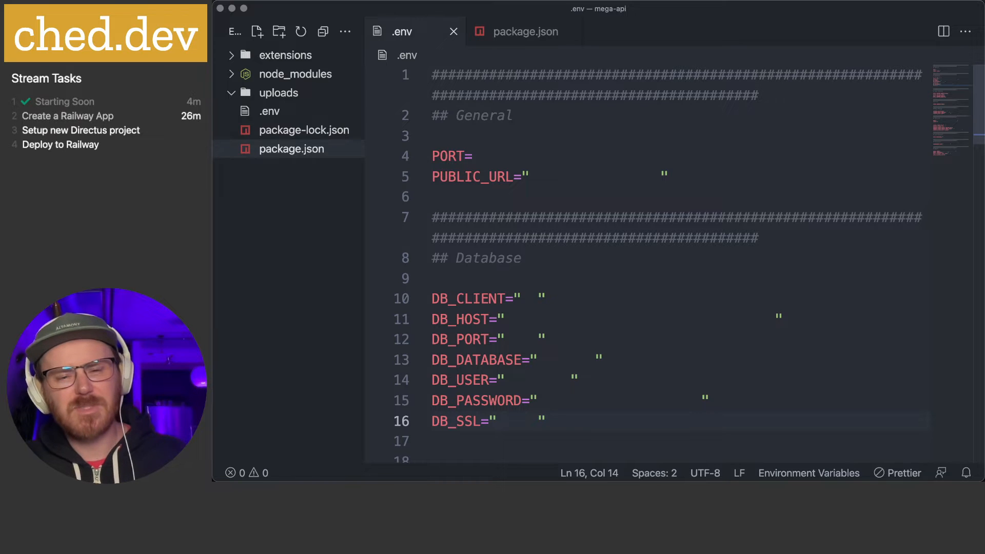
pyautogui.press('super+Tab')
pyautogui.press('Up')
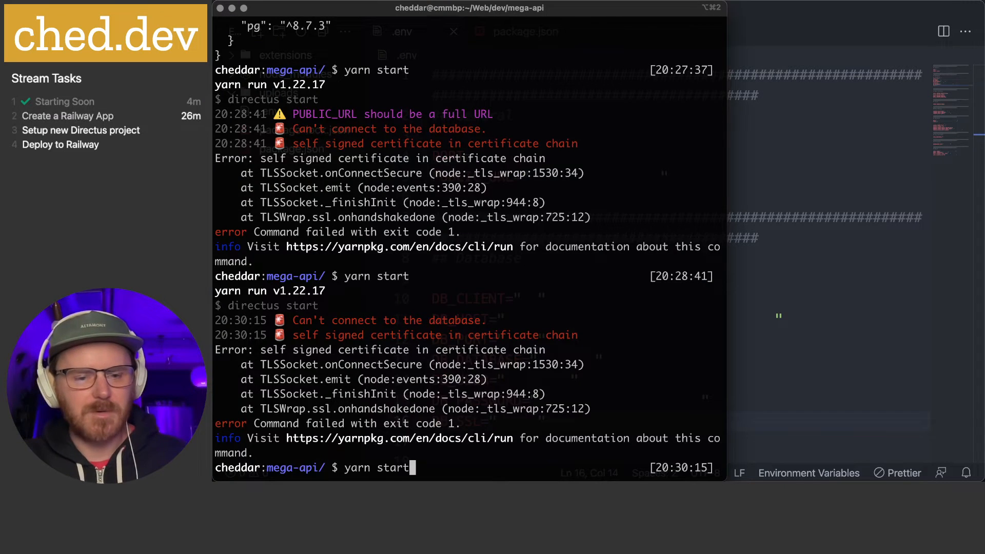
pyautogui.press('Return')
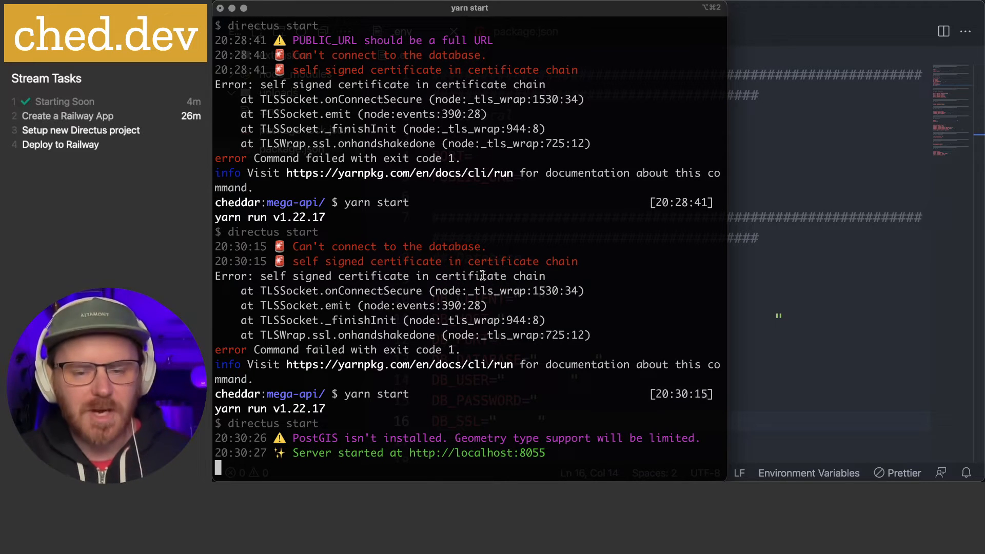
pyautogui.keyDown('super'); pyautogui.click(477, 453); pyautogui.keyUp('super')
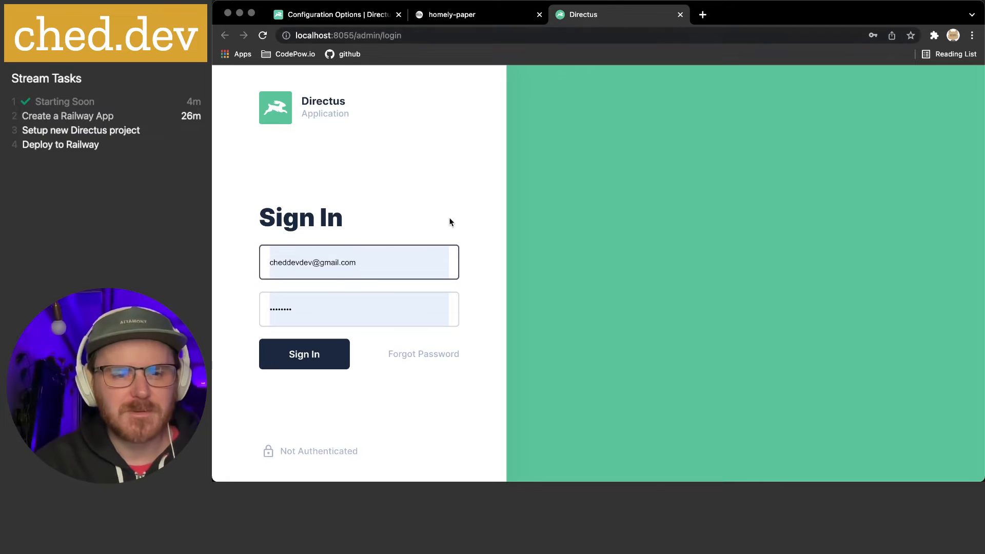
# Sign in to the local Directus admin, re-entering the password, and dismiss Chrome's password prompt
pyautogui.click(316, 359)
pyautogui.click(322, 287)
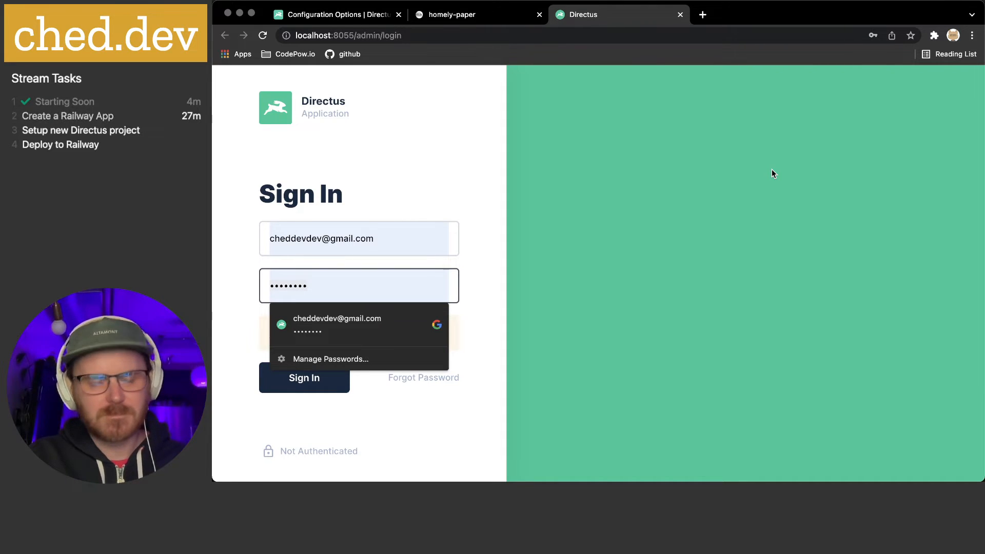
pyautogui.write('••')
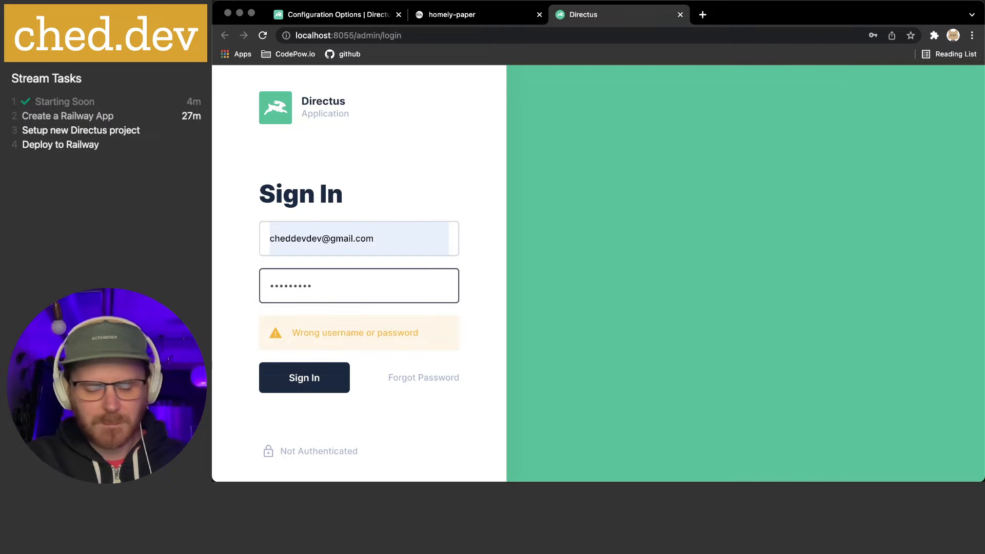
pyautogui.press('Return')
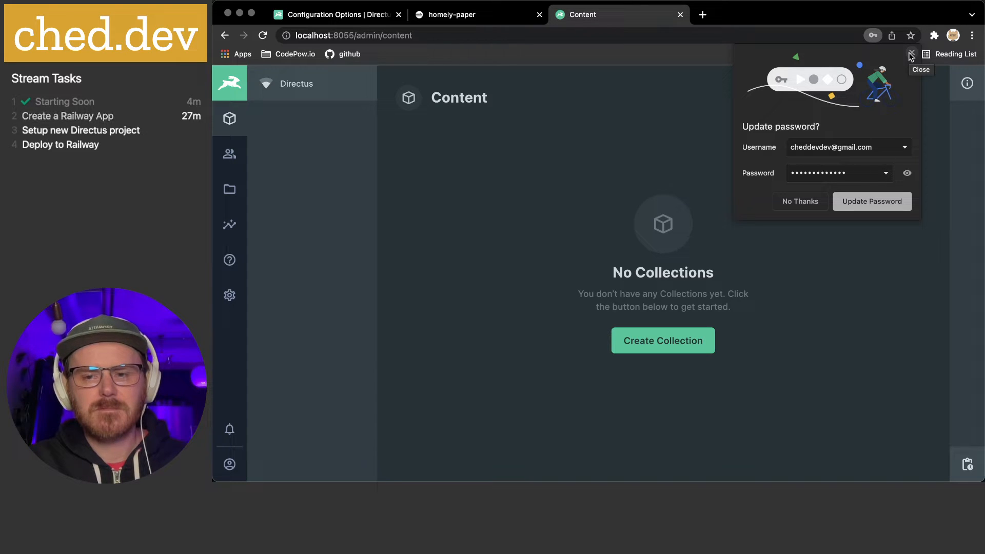
pyautogui.click(872, 202)
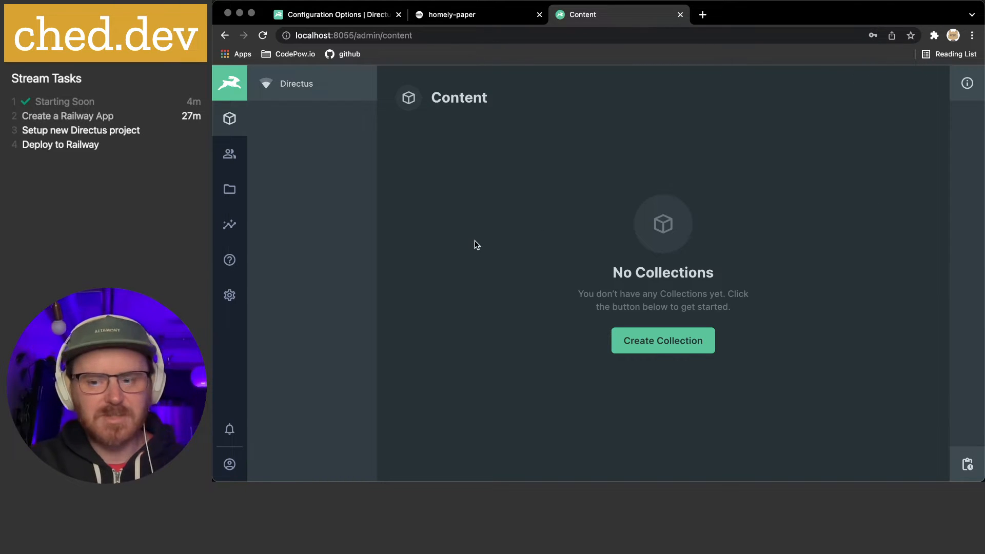
# Open Directus Project Settings and scroll through all its options
pyautogui.click(230, 295)
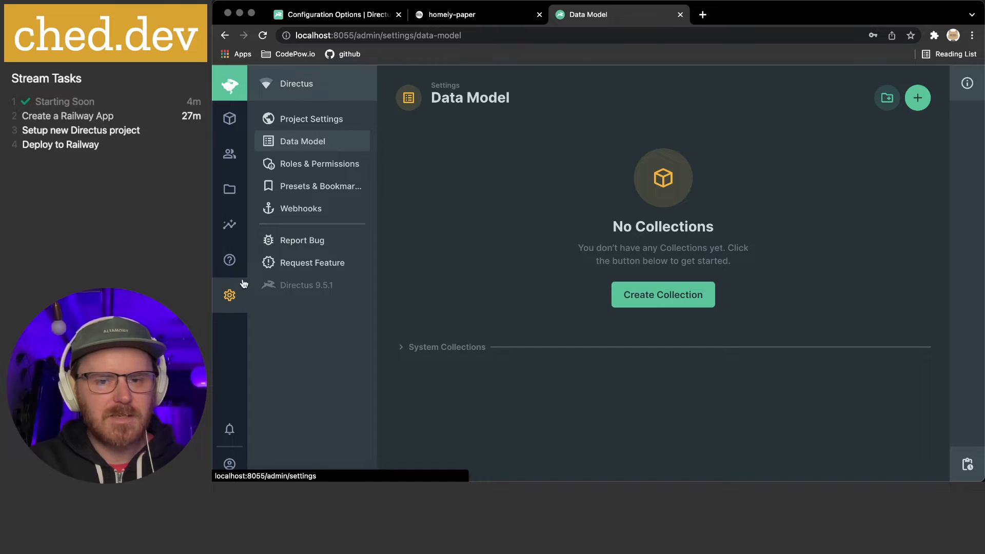
pyautogui.click(307, 119)
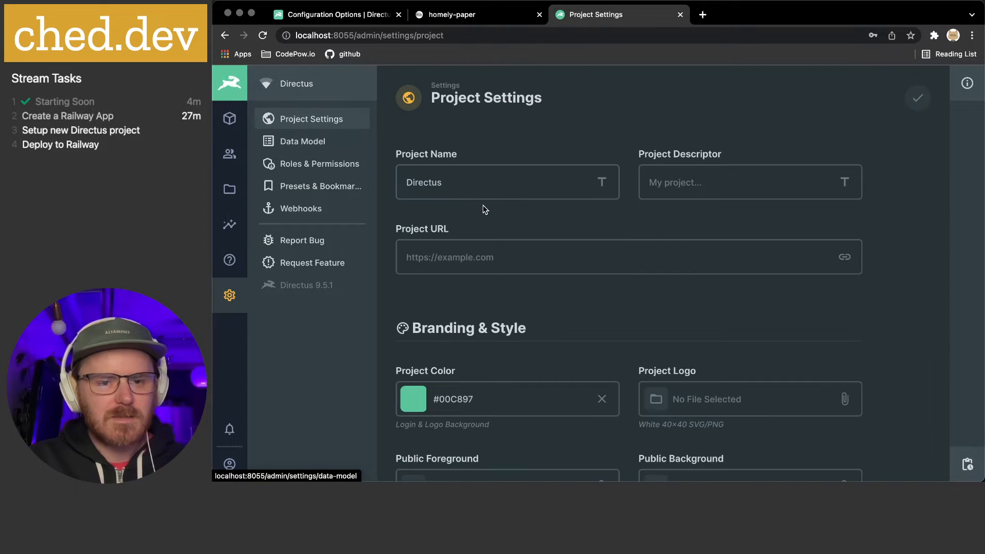
pyautogui.scroll(-3, 480, 205)
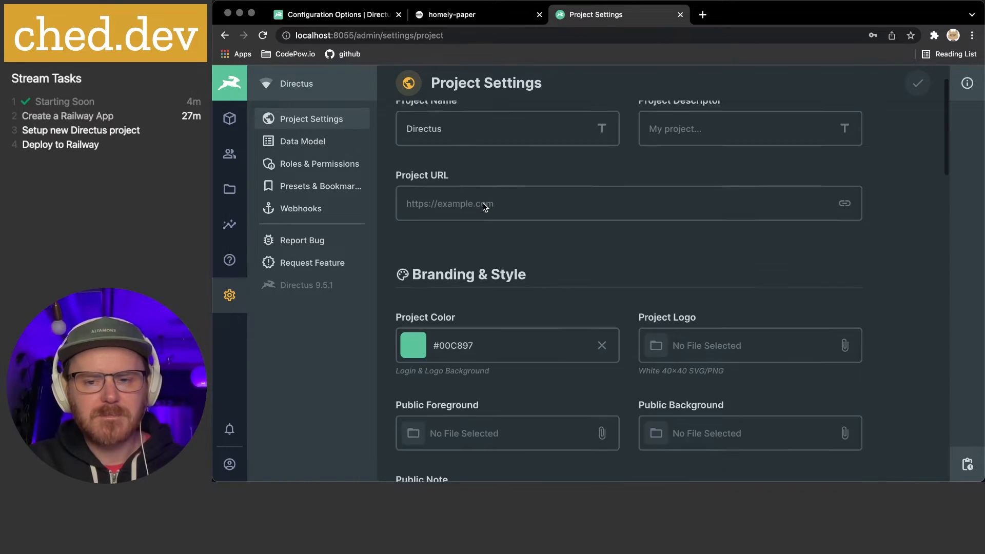
pyautogui.scroll(-15, 574, 230)
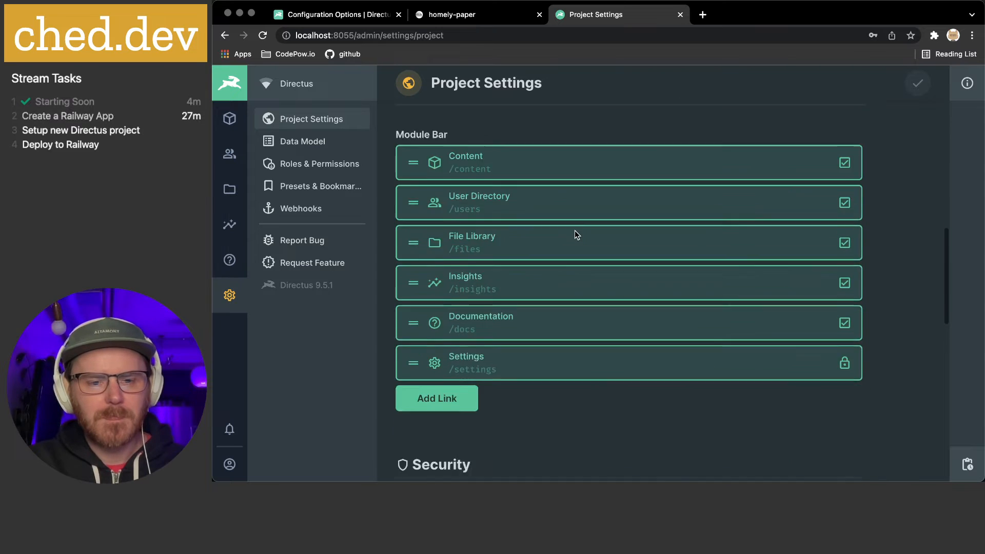
pyautogui.scroll(-6, 575, 231)
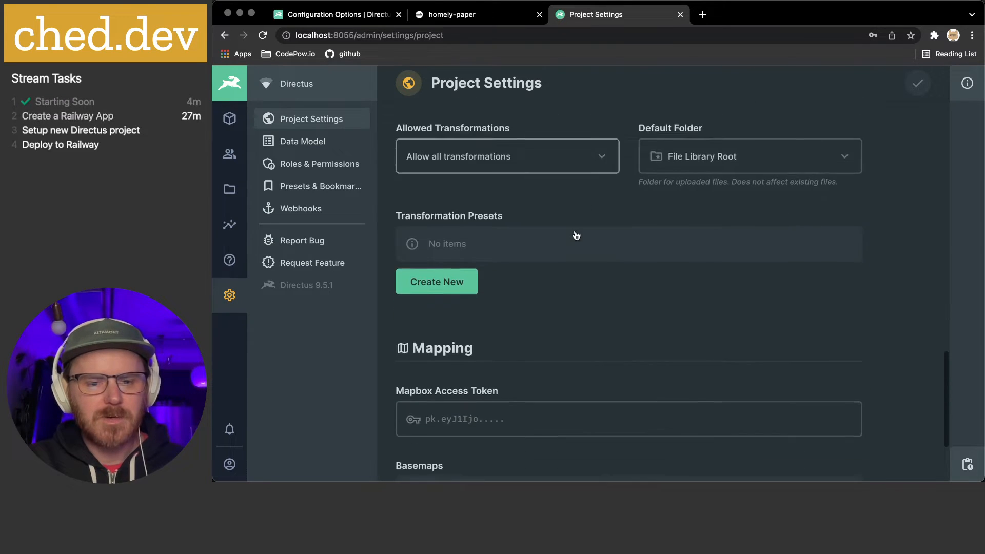
pyautogui.scroll(-2, 575, 235)
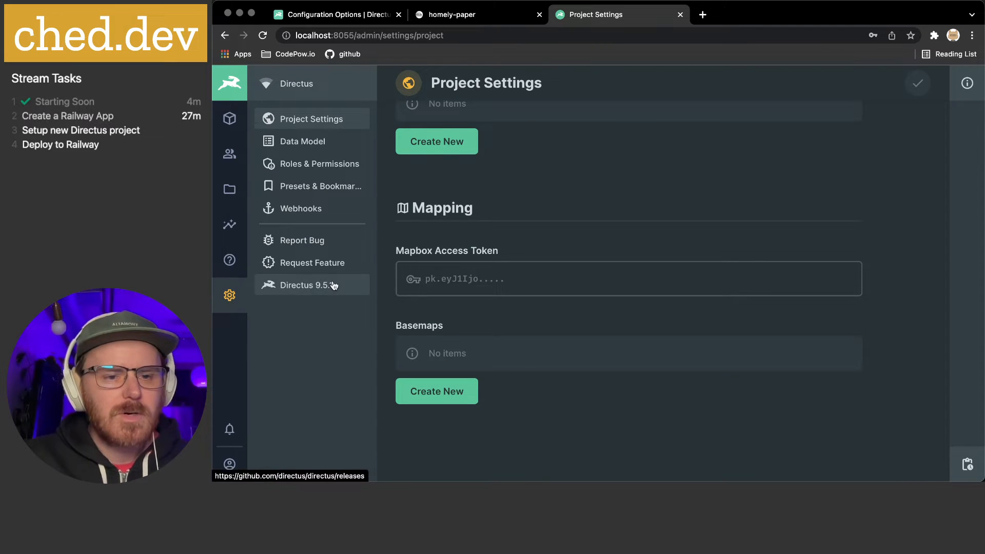
# Check the empty Data Model, then open the admin user's profile
pyautogui.click(329, 150)
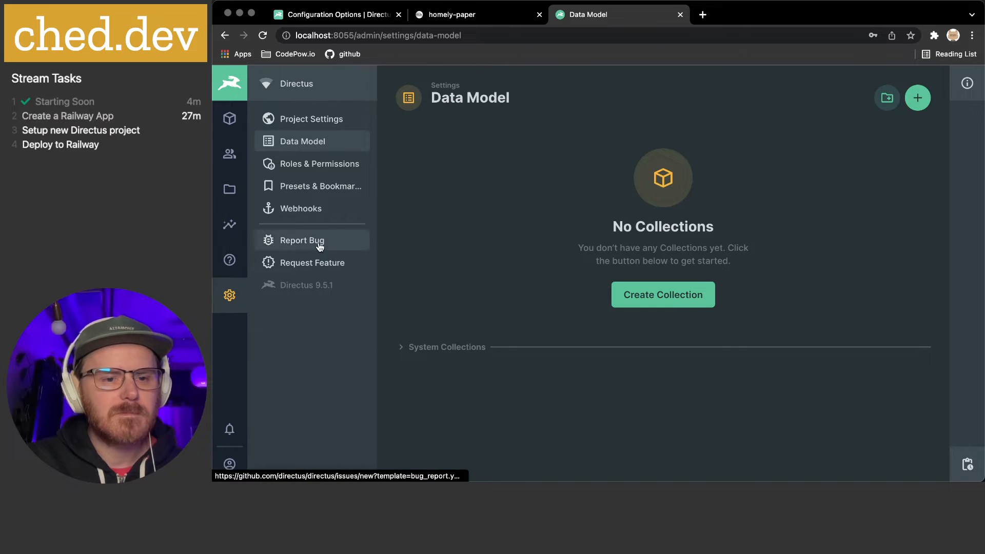
pyautogui.click(230, 464)
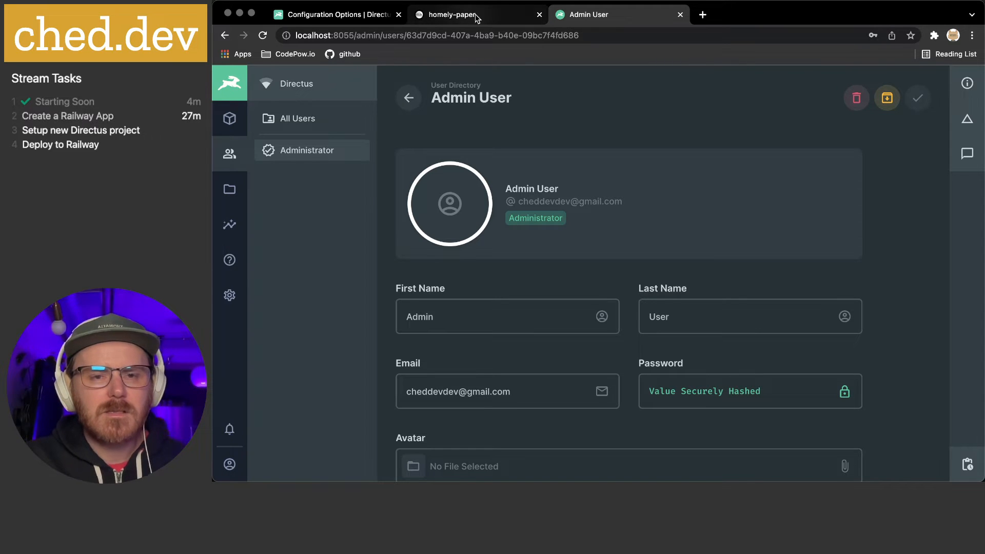
pyautogui.click(345, 15)
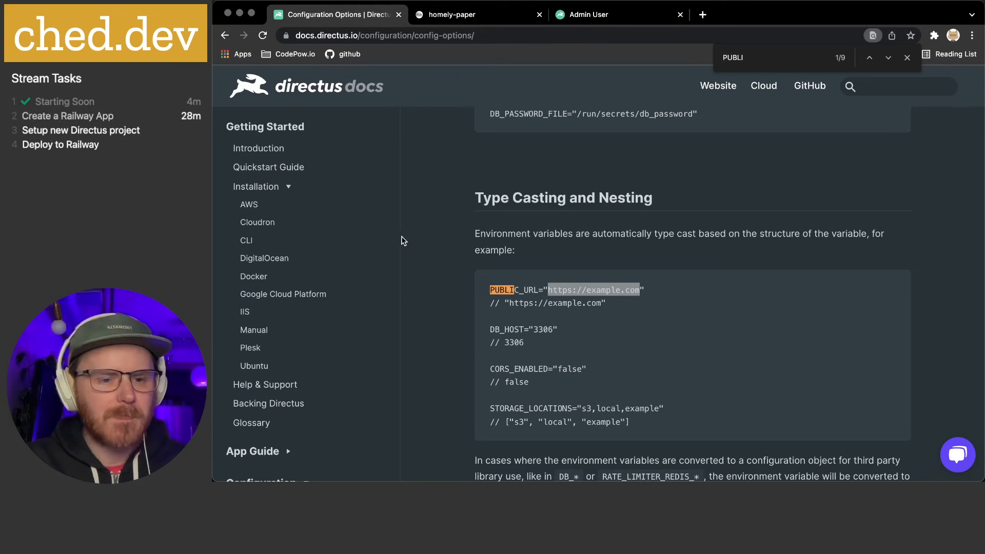
# Open the Data Model docs page and expand the Extensions section
pyautogui.scroll(-5, 305, 252)
pyautogui.scroll(-1, 306, 259)
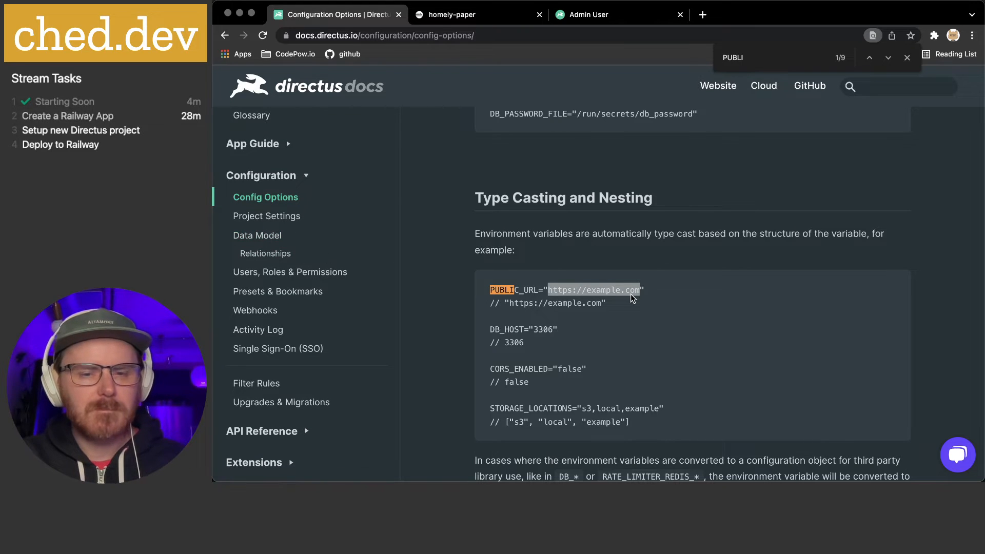
pyautogui.click(272, 236)
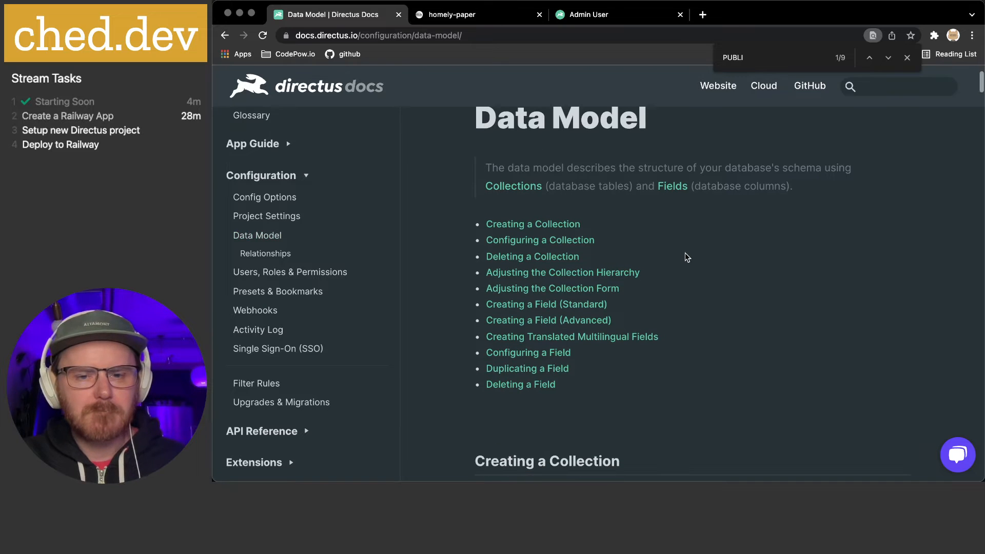
pyautogui.scroll(-4, 318, 331)
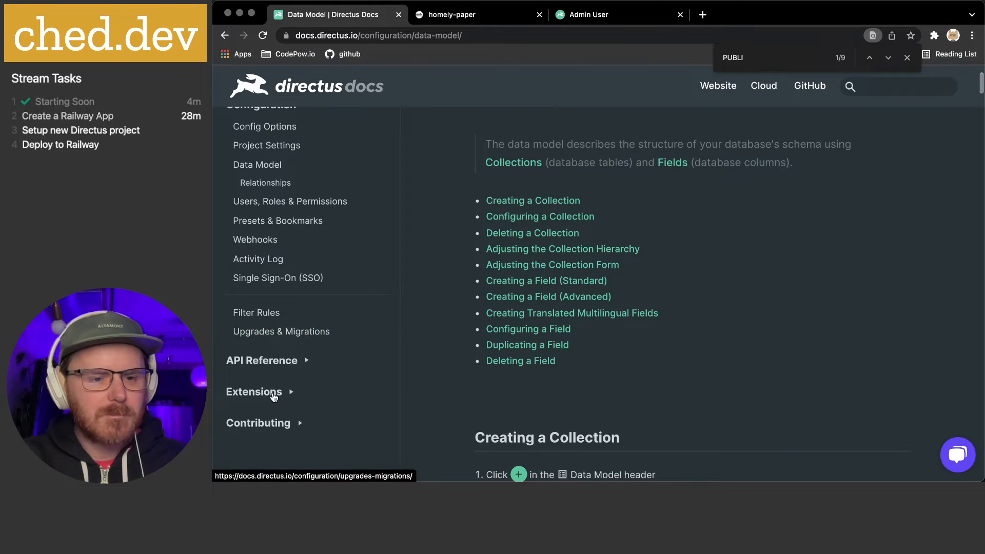
pyautogui.click(292, 393)
# Read through the Custom Migrations documentation page
pyautogui.scroll(3, 293, 396)
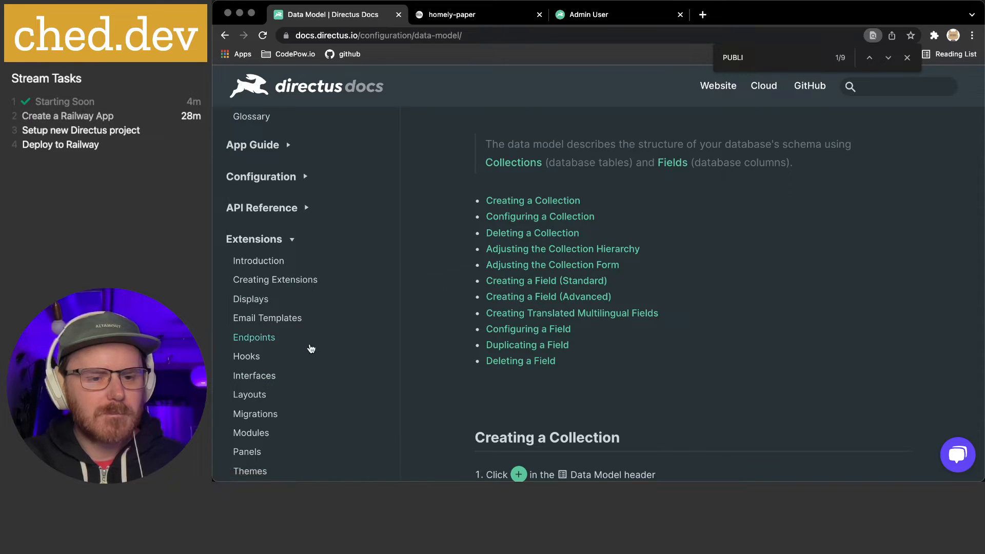
pyautogui.click(263, 414)
pyautogui.scroll(-7, 535, 317)
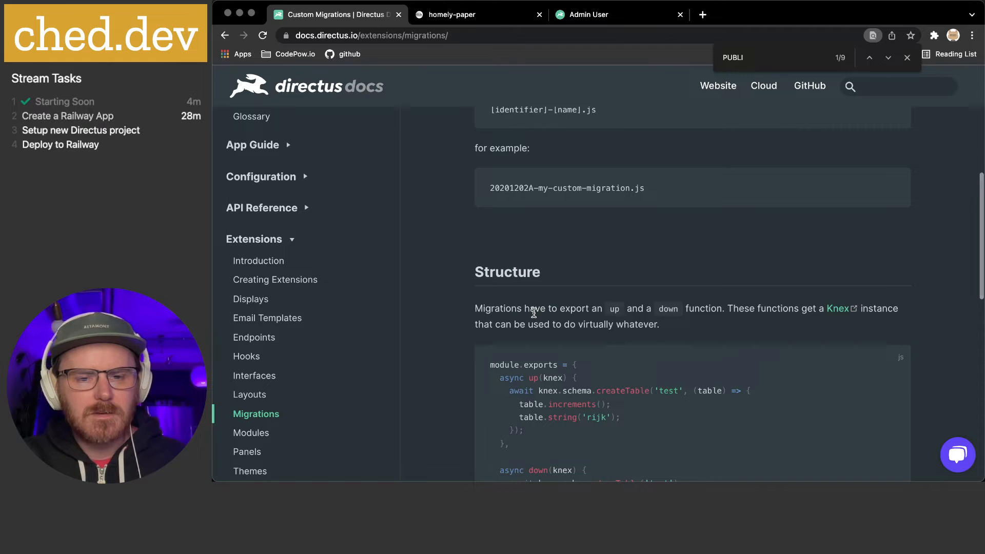
pyautogui.scroll(6, 534, 313)
pyautogui.scroll(1, 534, 312)
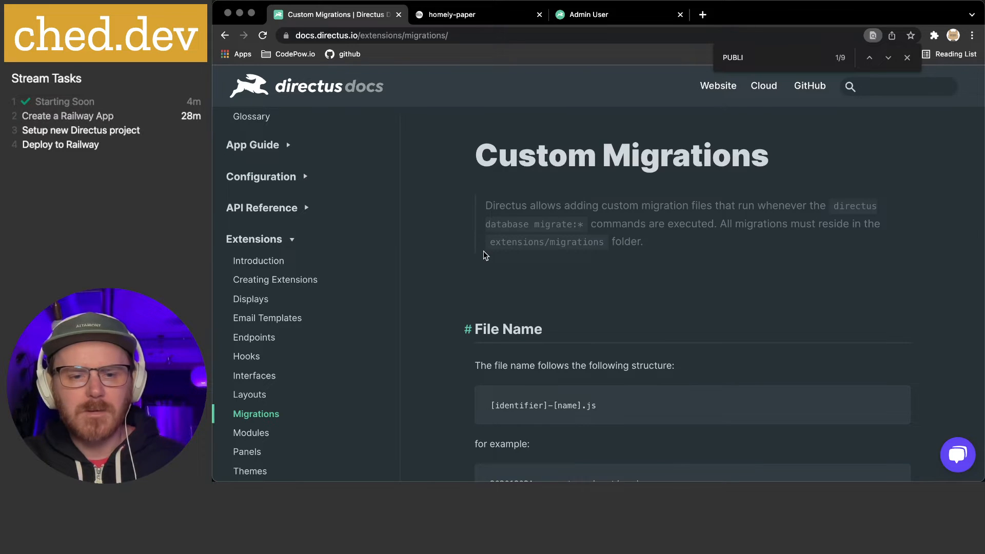
pyautogui.scroll(-3, 483, 253)
pyautogui.scroll(-5, 483, 254)
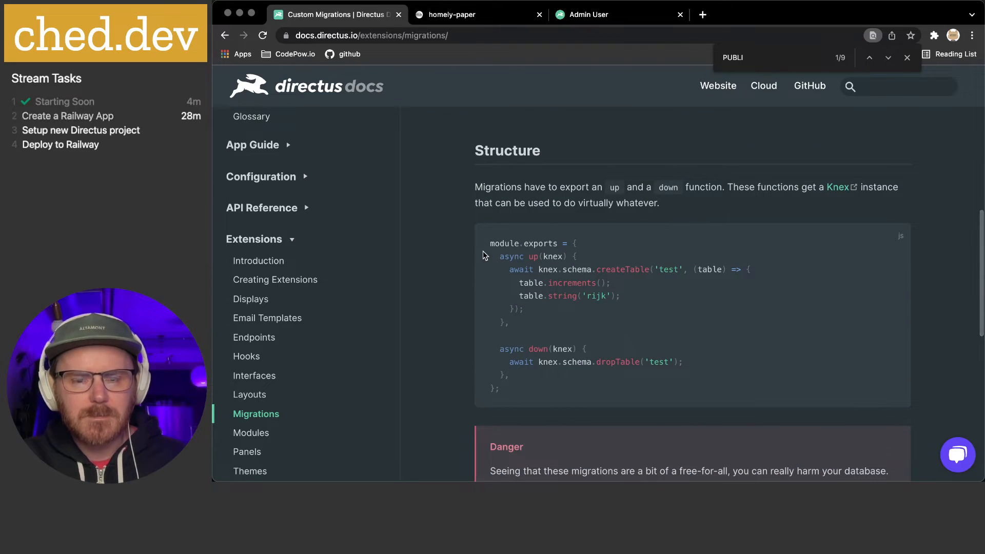
pyautogui.scroll(-1, 497, 240)
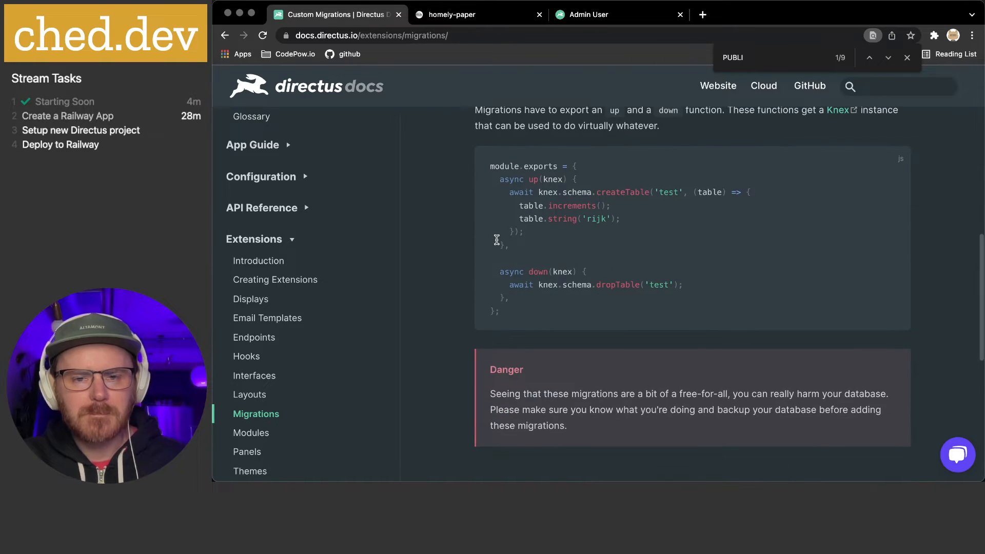
pyautogui.scroll(-5, 497, 241)
pyautogui.scroll(-1, 497, 238)
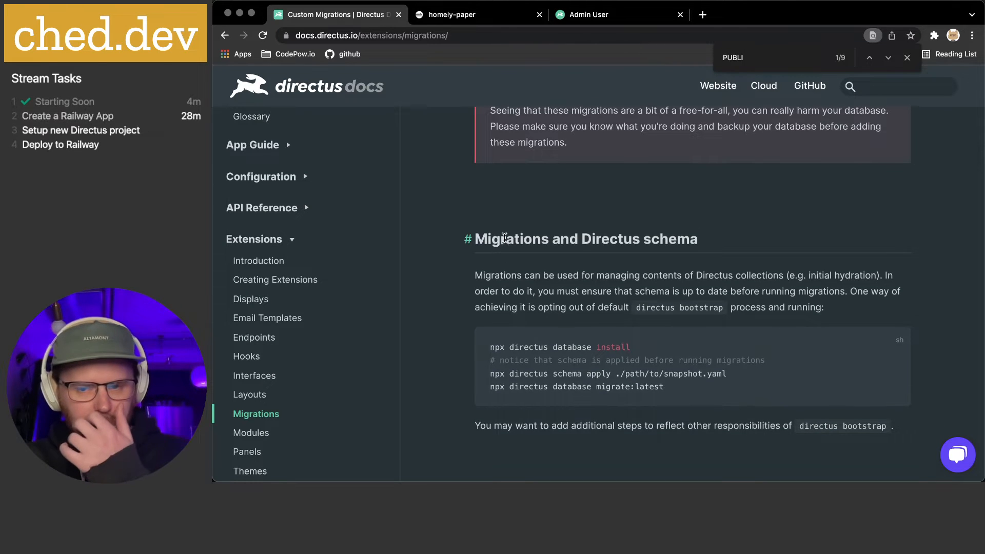
pyautogui.scroll(-5, 503, 237)
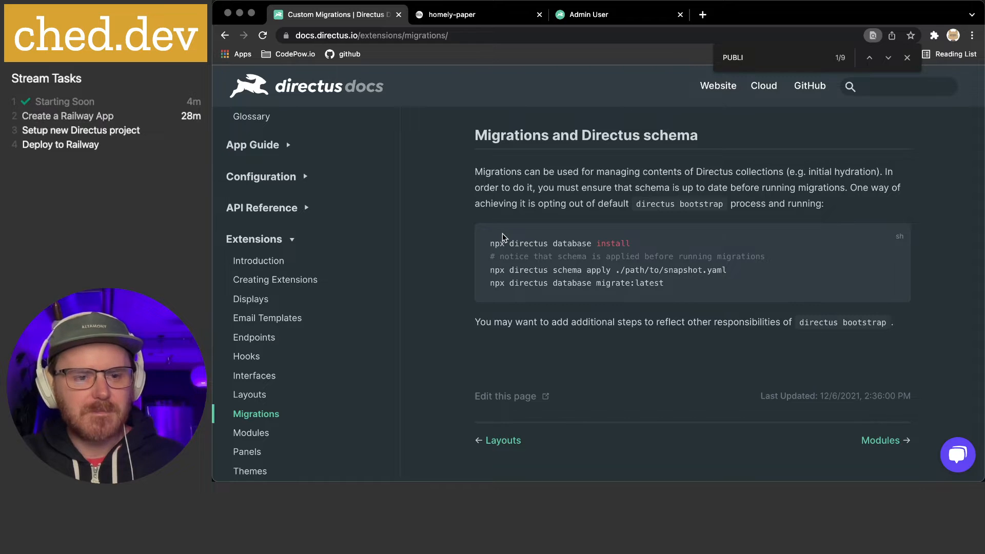
pyautogui.scroll(3, 503, 239)
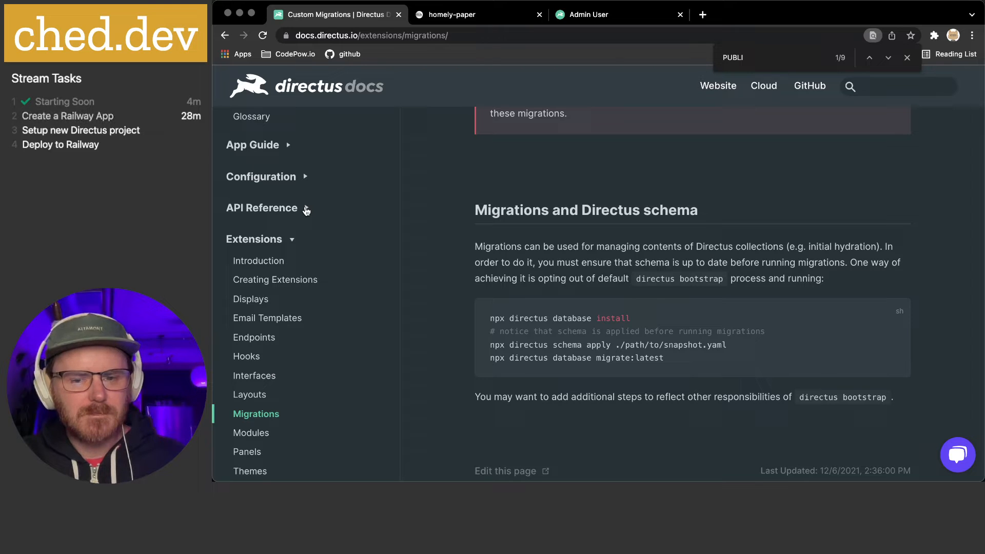
# Expand API Reference in the docs sidebar, close the find bar, and return to Admin User
pyautogui.click(306, 210)
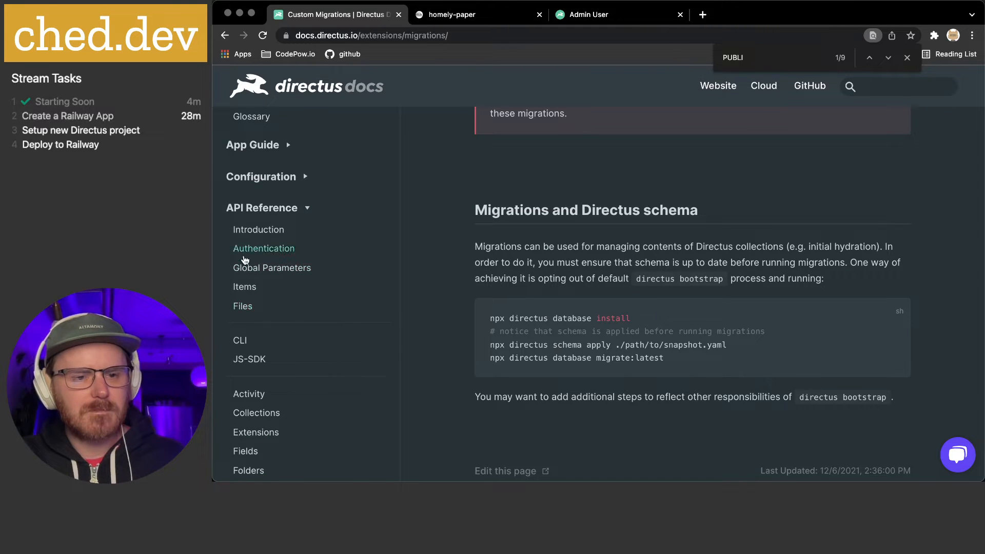
pyautogui.scroll(3, 246, 253)
pyautogui.scroll(3, 246, 252)
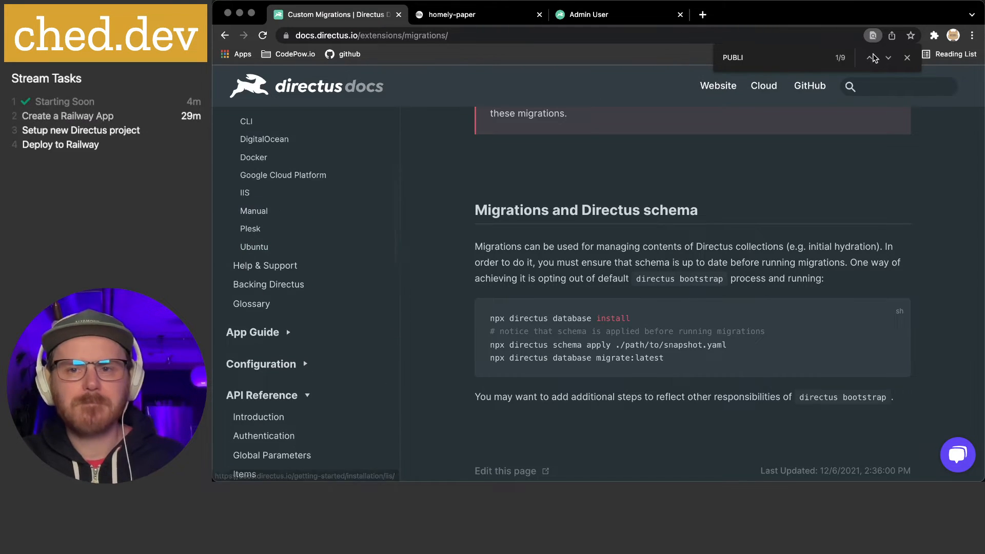
pyautogui.click(907, 58)
pyautogui.click(666, 20)
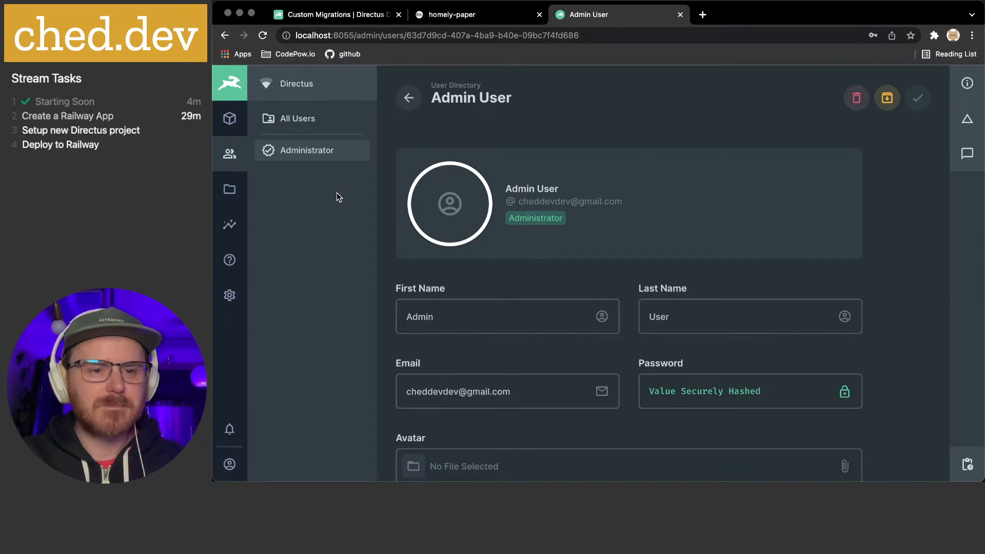
# View the still-empty Data Model settings, then bring iTerm's yarn start window forward
pyautogui.click(229, 295)
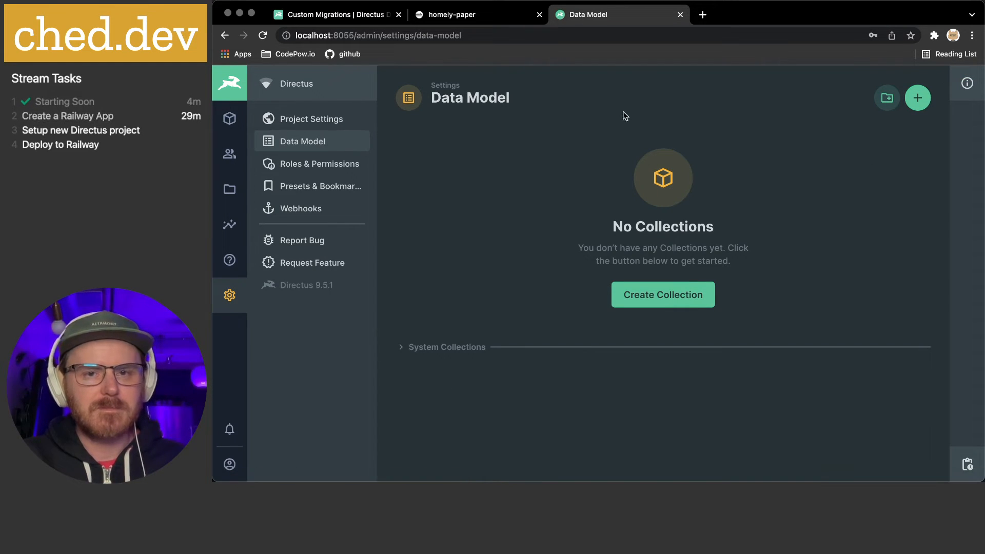
pyautogui.moveTo(618, 480)
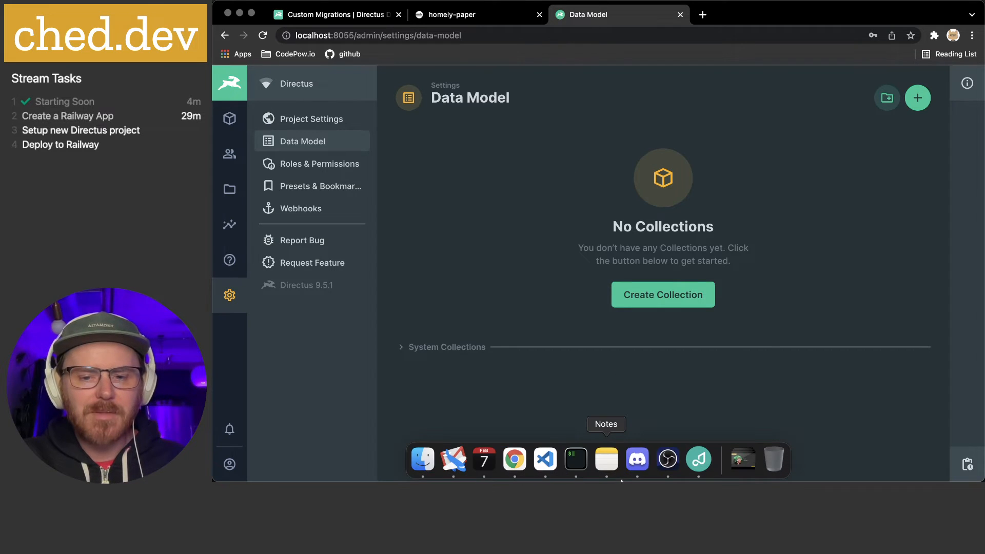
pyautogui.click(576, 459)
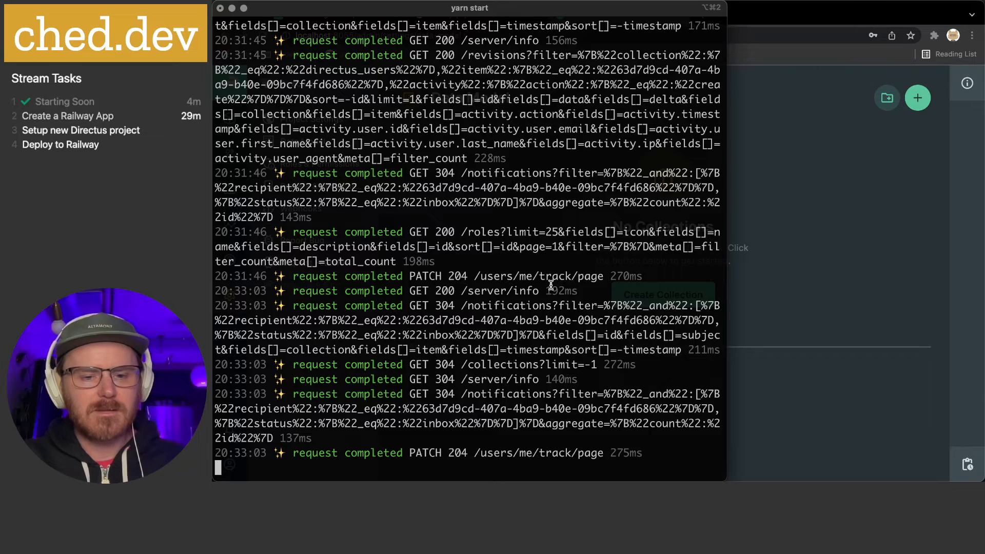
# Open a new iTerm tab in the mega-api folder, then go to the homely-paper Railway project
pyautogui.press('super+t')
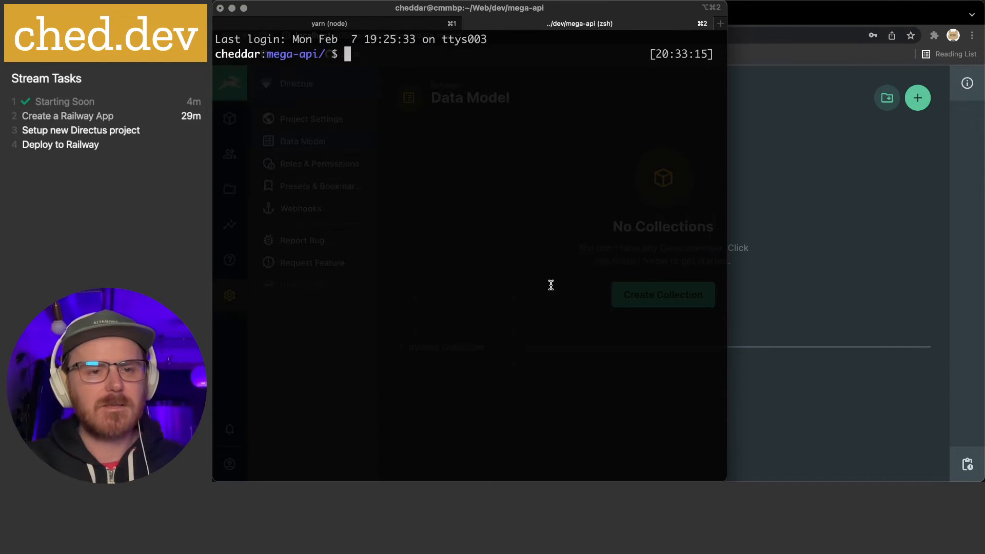
pyautogui.press('super+Tab')
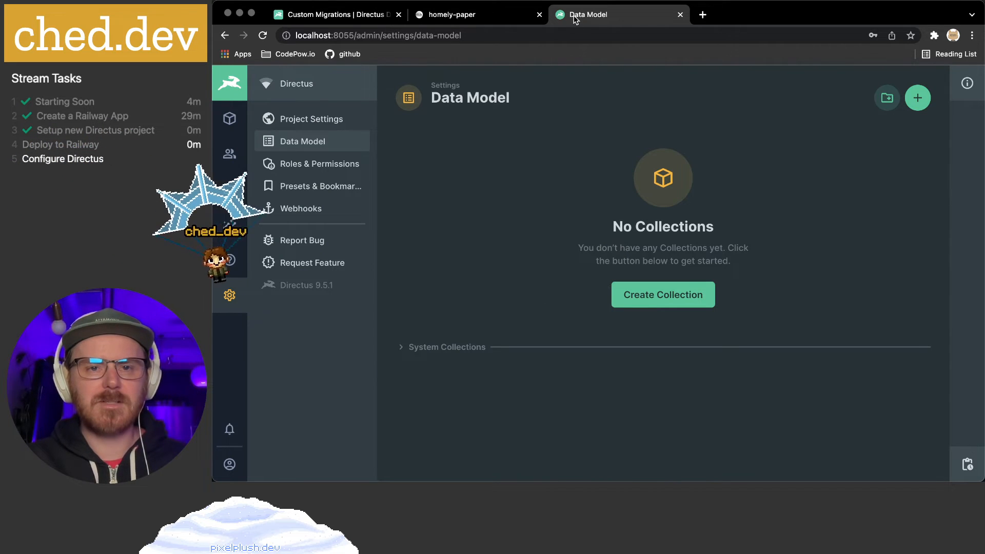
pyautogui.click(484, 14)
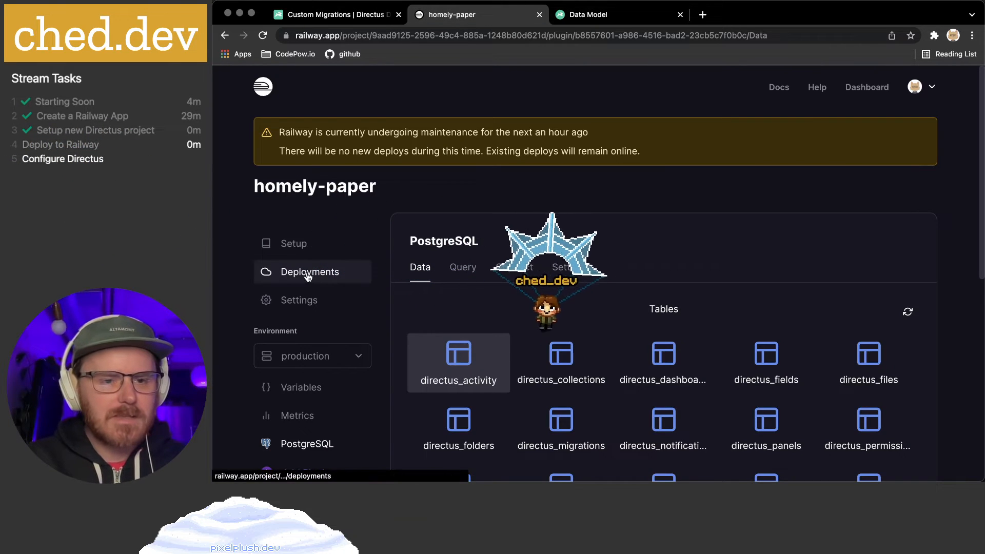
# Copy the railway link command from homely-paper's Deployments Setup instructions
pyautogui.click(308, 275)
pyautogui.scroll(-3, 475, 332)
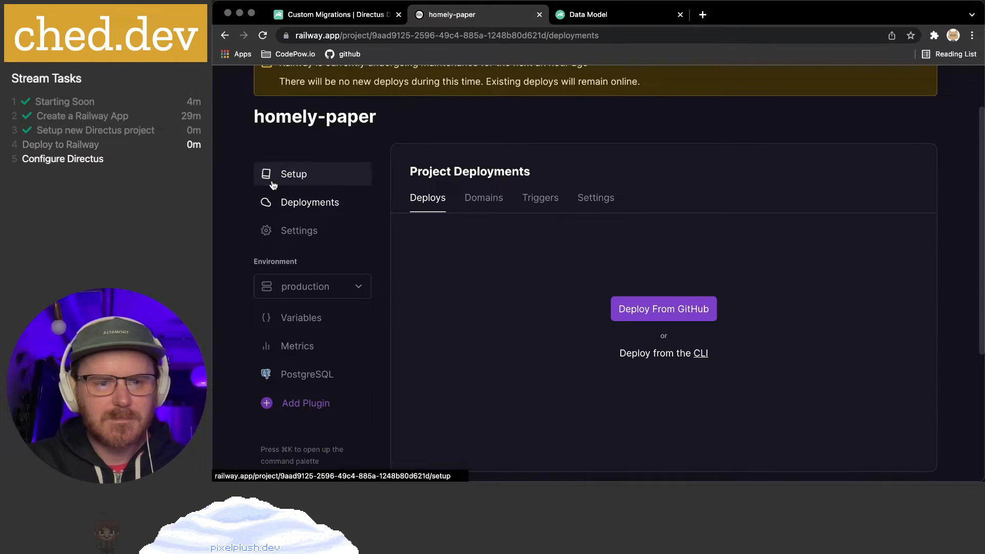
pyautogui.click(265, 174)
pyautogui.scroll(-1, 451, 292)
pyautogui.moveTo(435, 302); pyautogui.dragTo(456, 300)
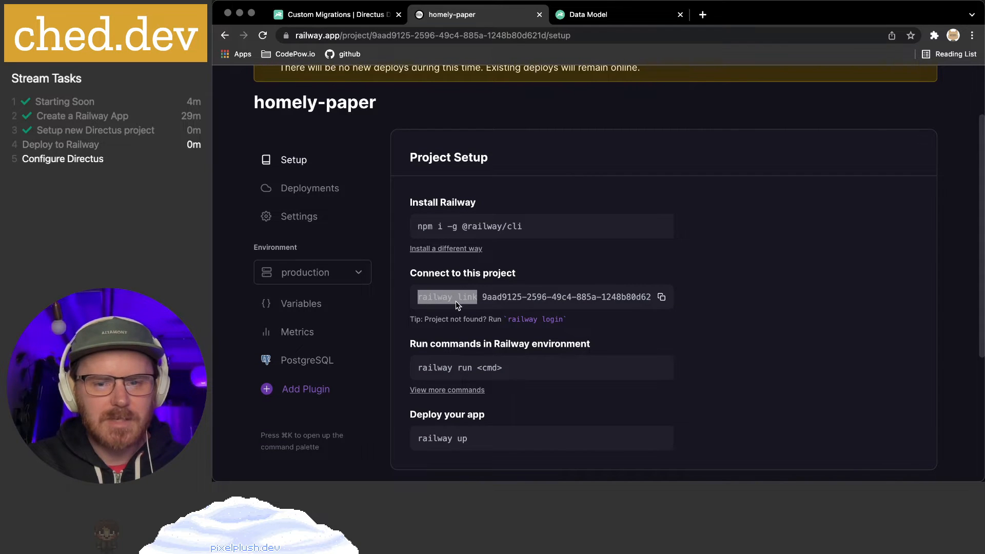
pyautogui.click(661, 297)
pyautogui.moveTo(649, 479)
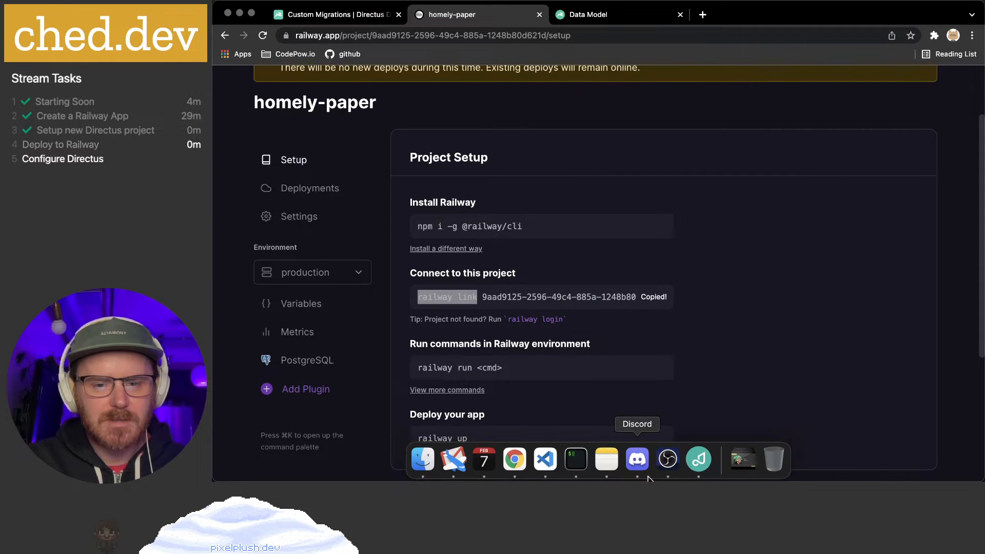
pyautogui.click(576, 459)
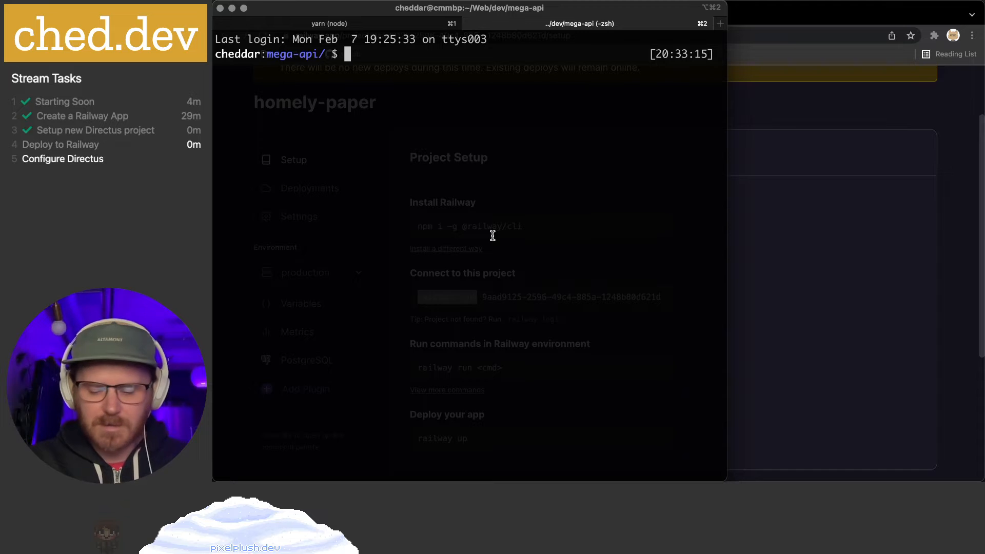
# Log in to the Railway CLI with railway login, authorizing in the browser
pyautogui.write('railway login')
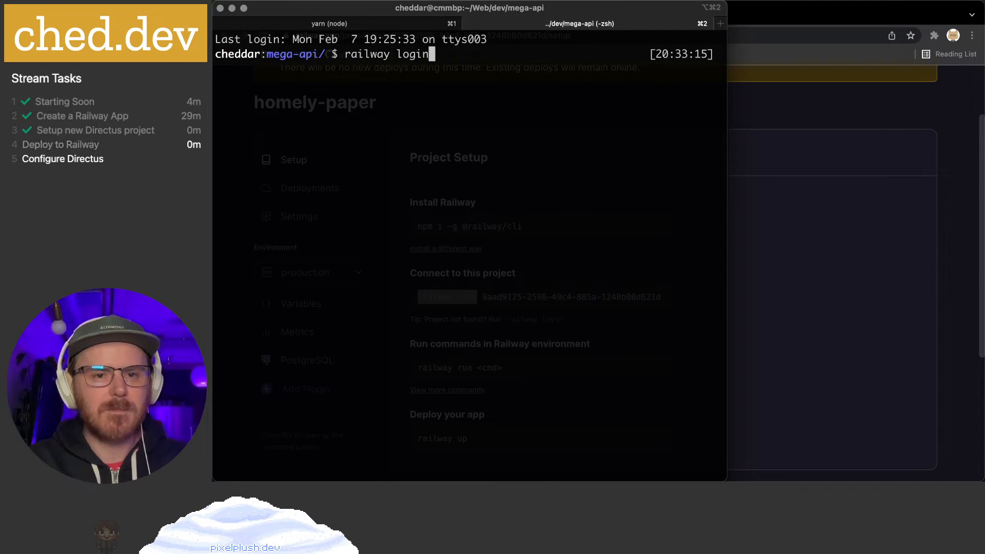
pyautogui.press('Return')
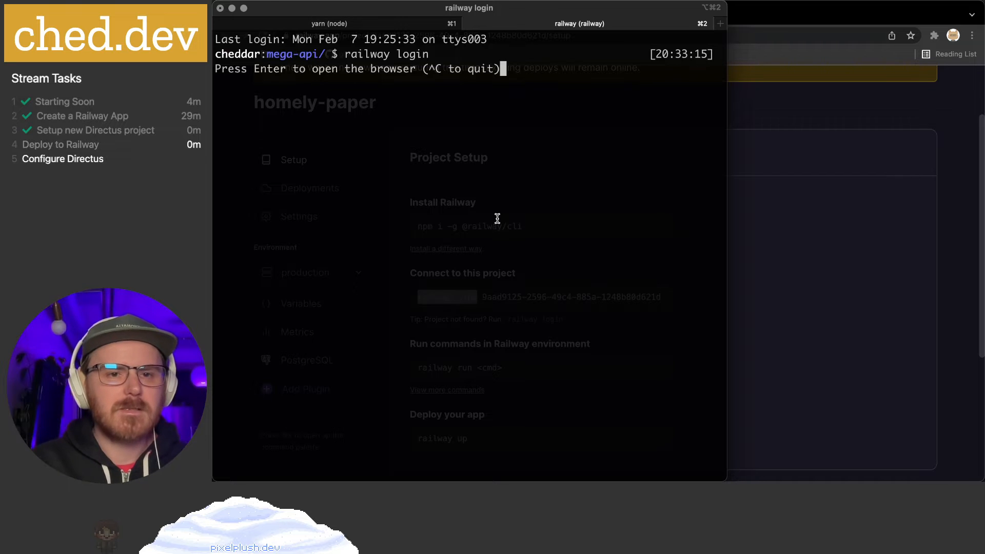
pyautogui.press('Return')
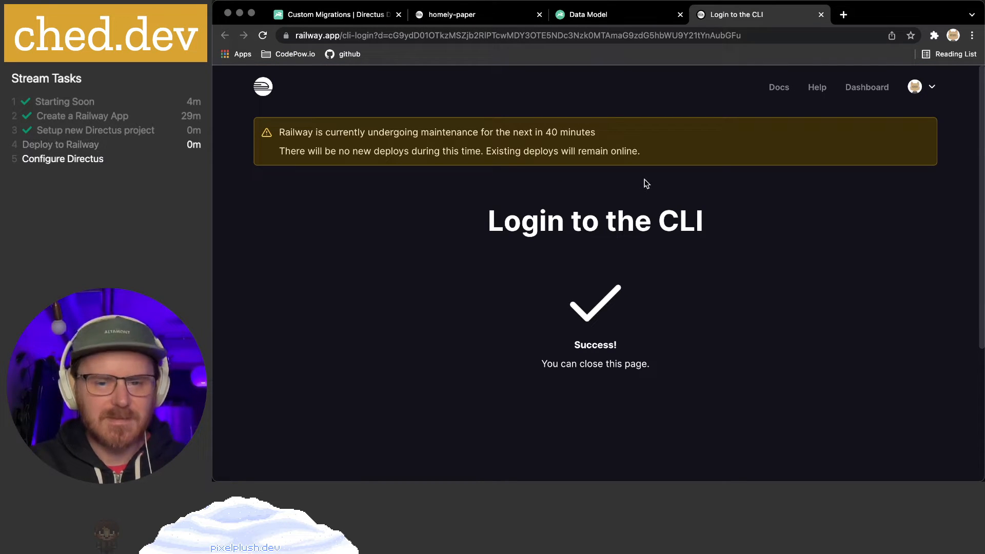
pyautogui.press('super+w')
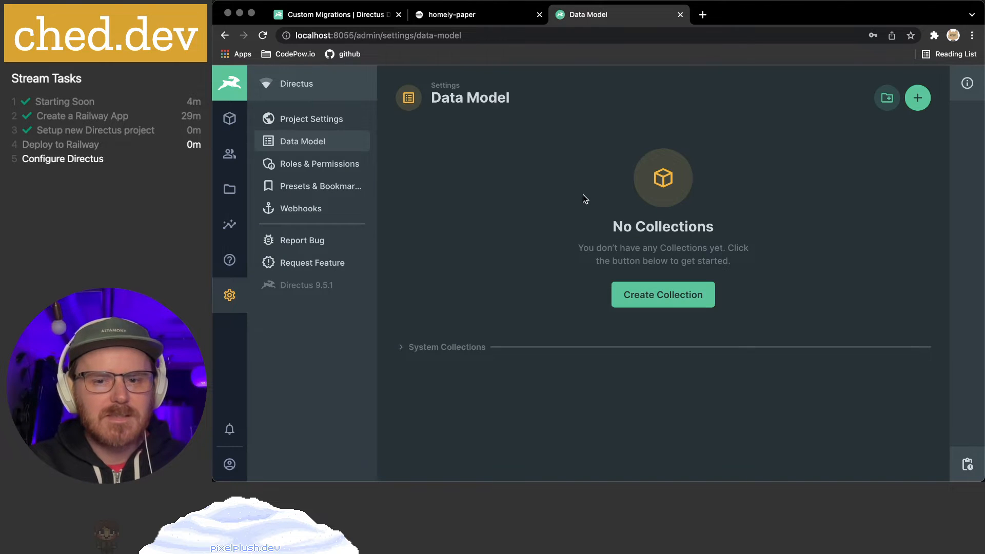
pyautogui.press('super+Tab')
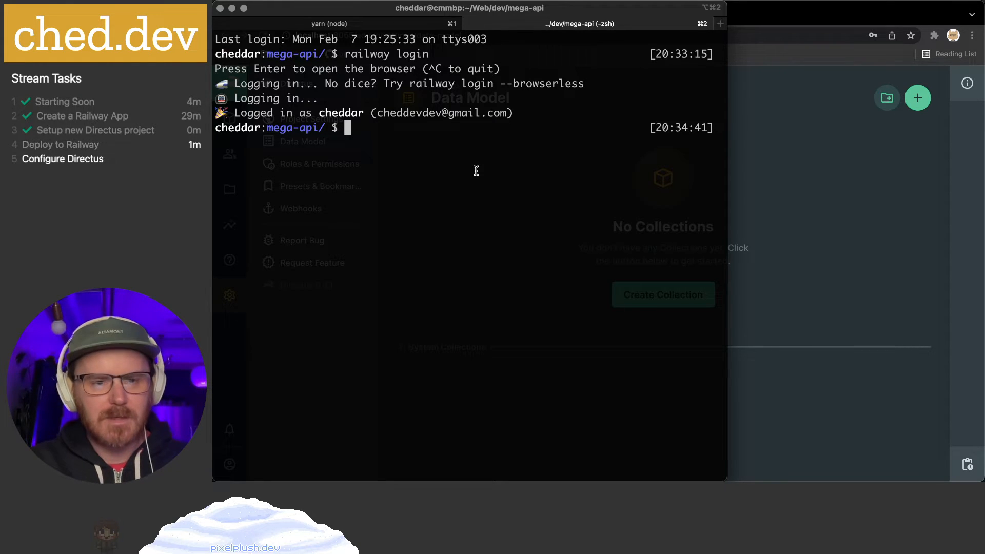
# Run the pasted railway link command to link mega-api to homely-paper's production environment
pyautogui.press('super+v')
pyautogui.press('Return')
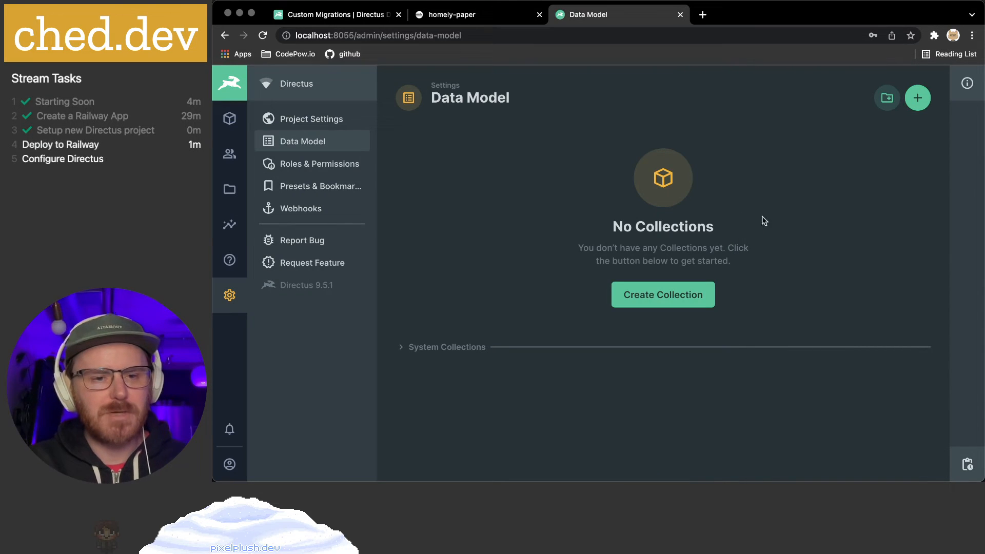
pyautogui.click(764, 217)
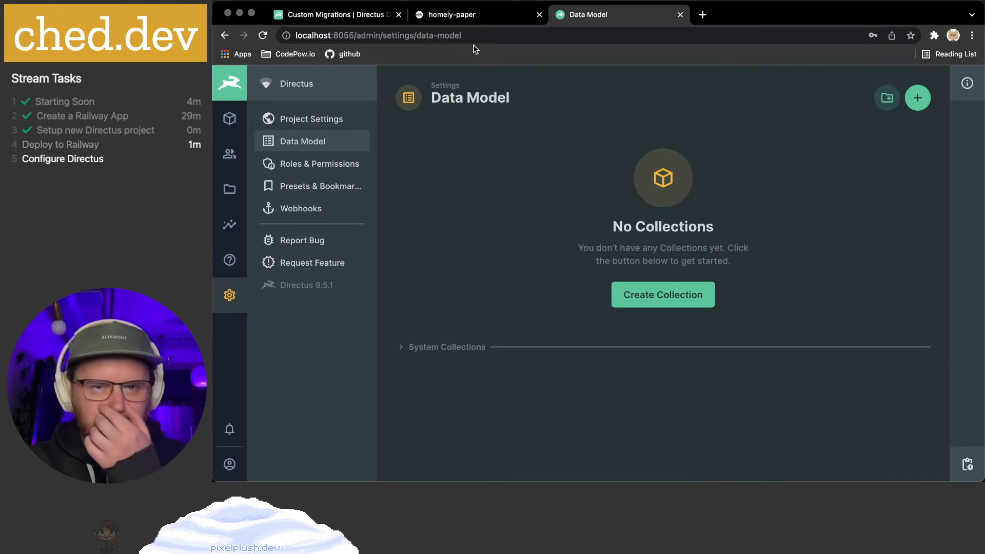
# Copy railway up from the setup page and run it in the terminal to deploy mega-api
pyautogui.click(456, 15)
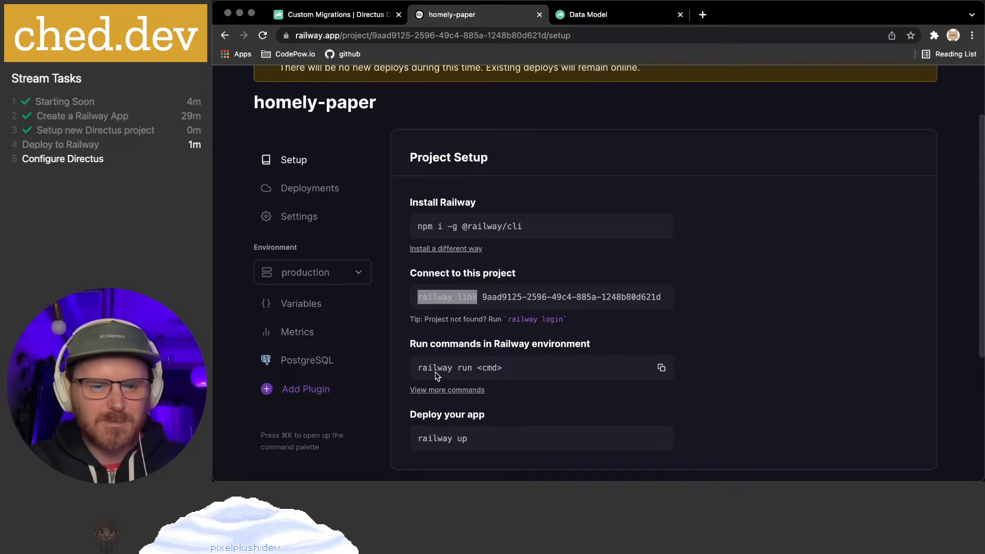
pyautogui.scroll(-2, 438, 371)
pyautogui.tripleClick(439, 403)
pyautogui.press('super+c')
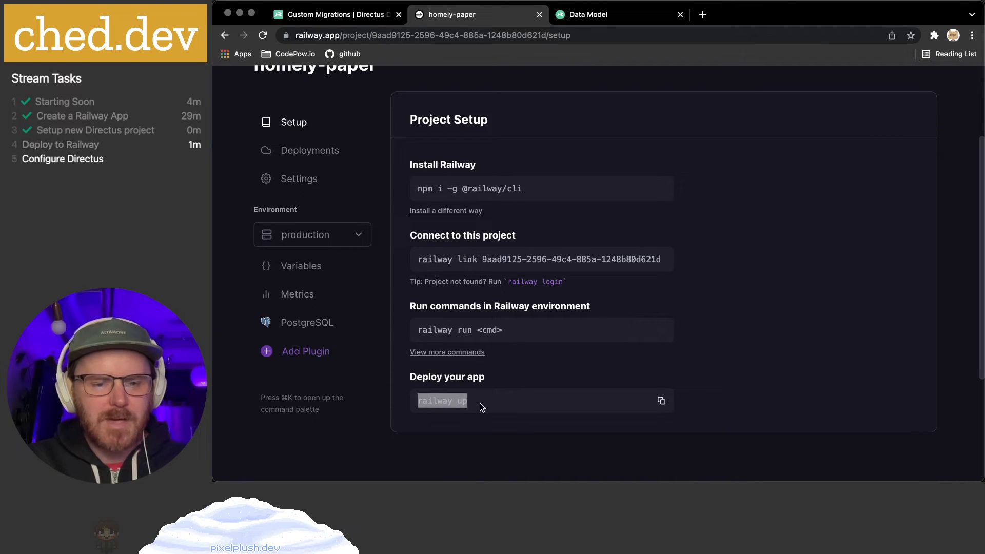
pyautogui.press('super+Tab')
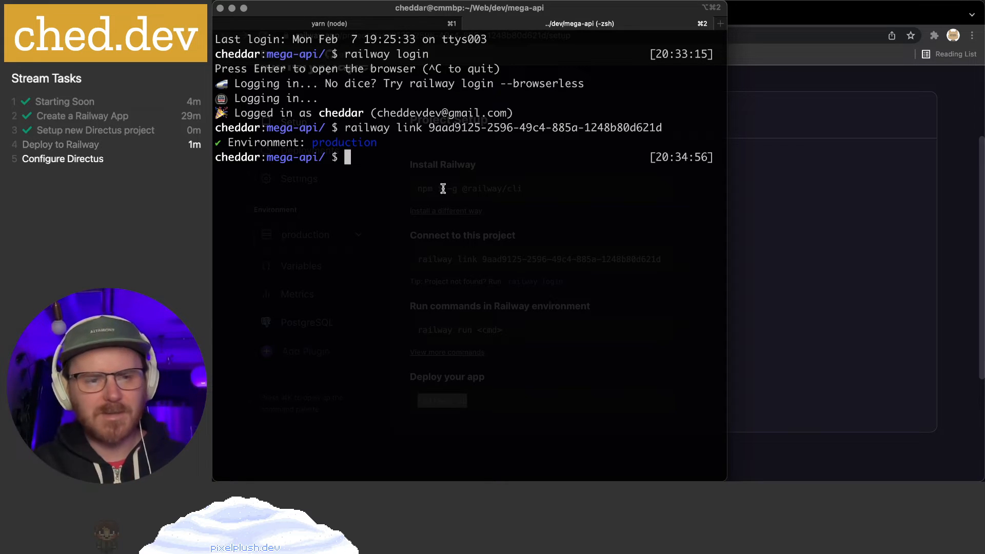
pyautogui.press('super+v')
pyautogui.press('Return')
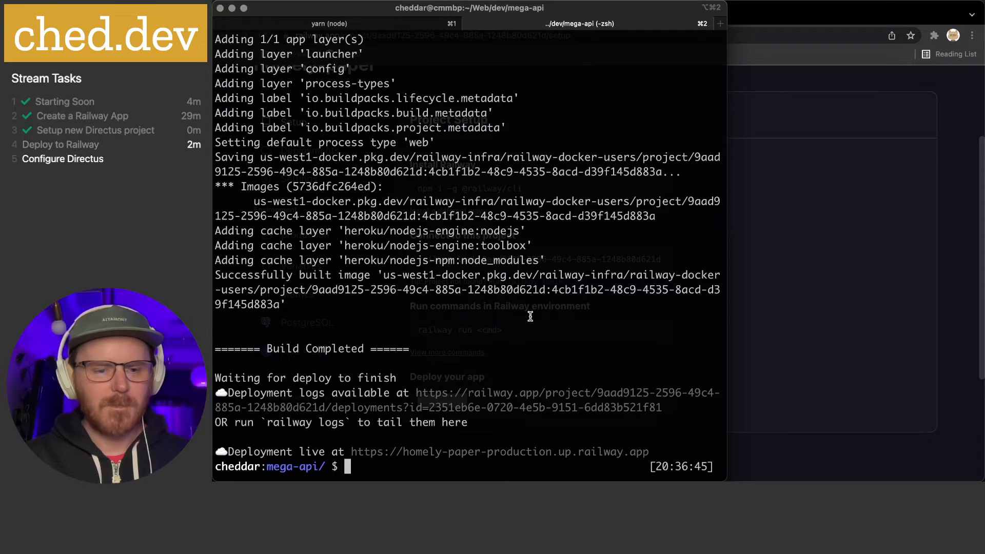
# Open the homely-paper-production URL and view the still-deploying deployment's details and logs
pyautogui.keyDown('super'); pyautogui.click(488, 452); pyautogui.keyUp('super')
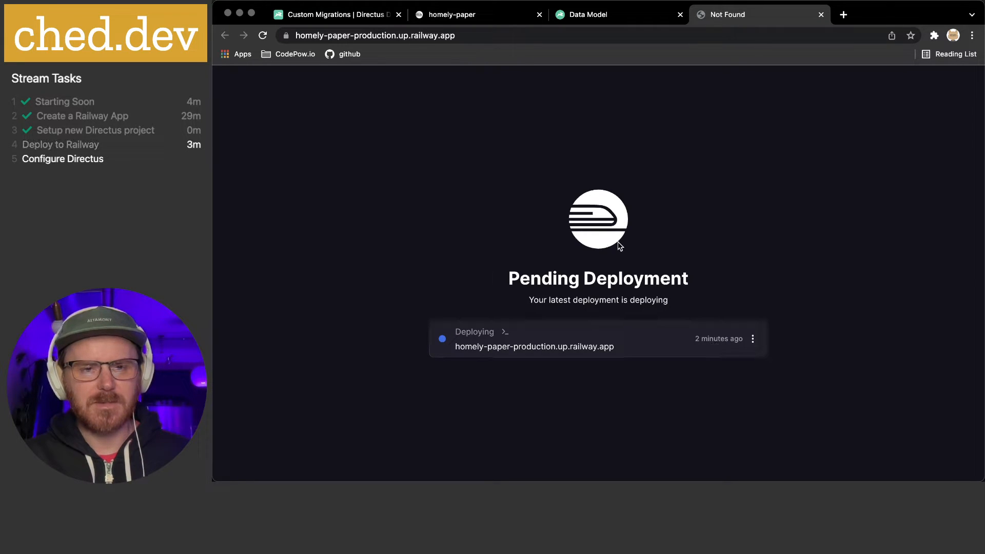
pyautogui.click(560, 342)
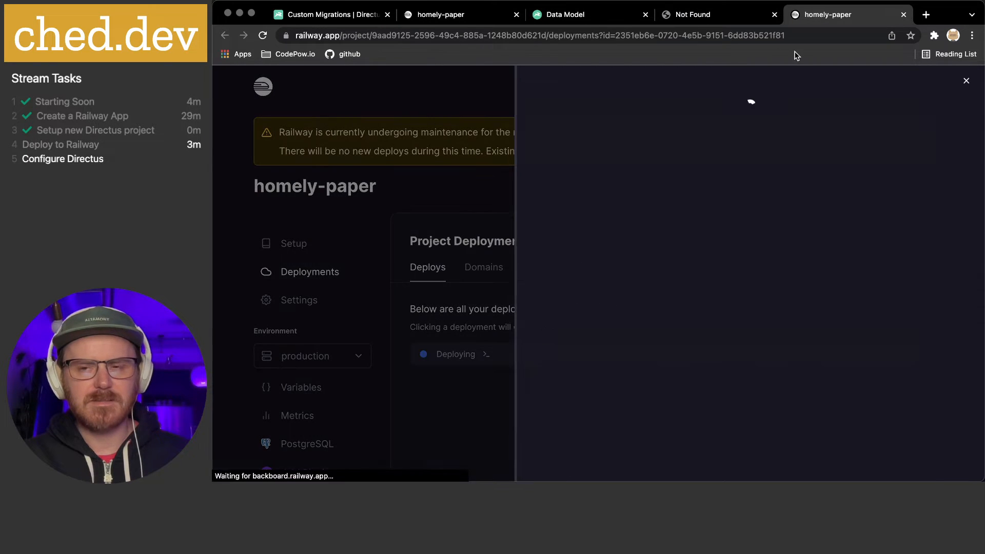
pyautogui.click(903, 14)
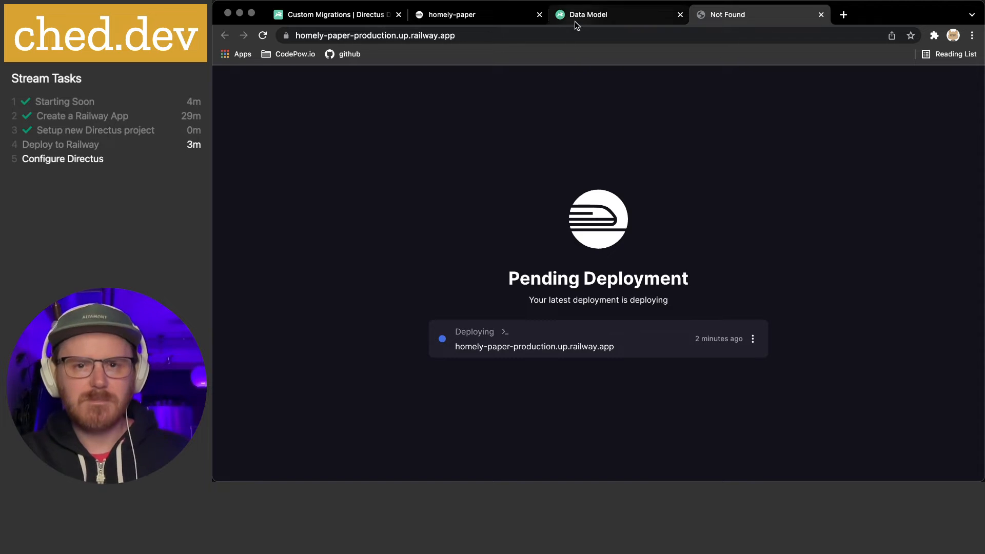
pyautogui.press('super+r')
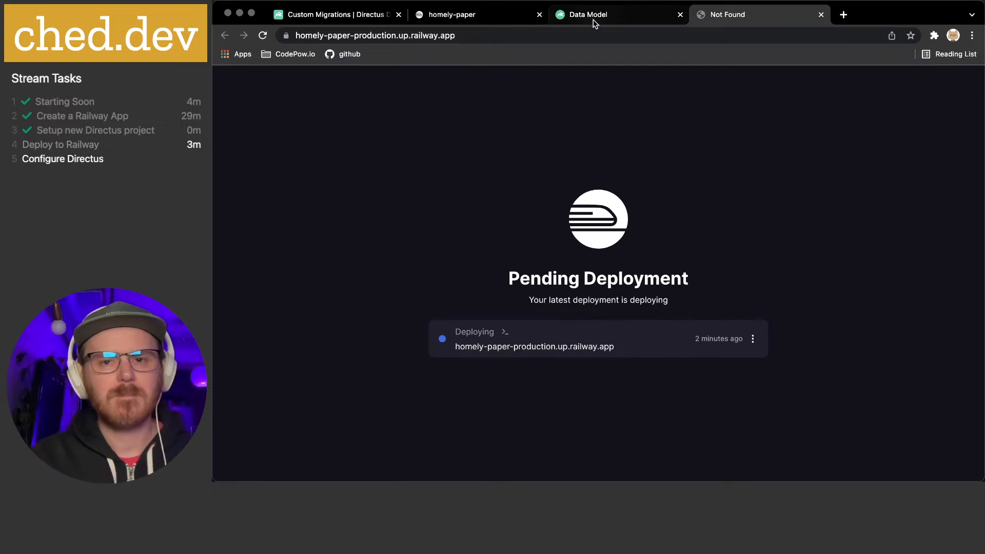
pyautogui.click(595, 339)
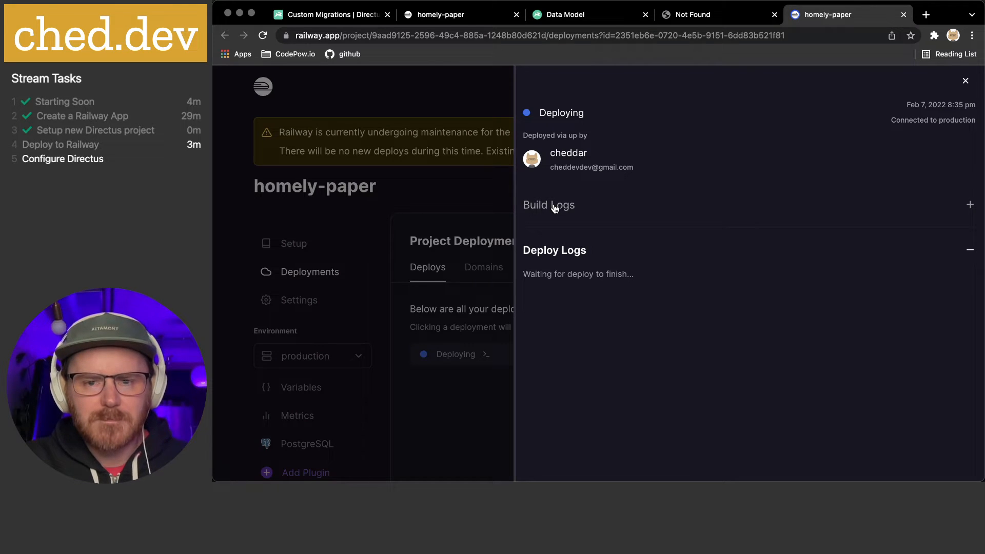
# Expand the deployment's Build Logs and scroll through the output, including Node v16.13.2 and 1124 packages installed
pyautogui.click(970, 205)
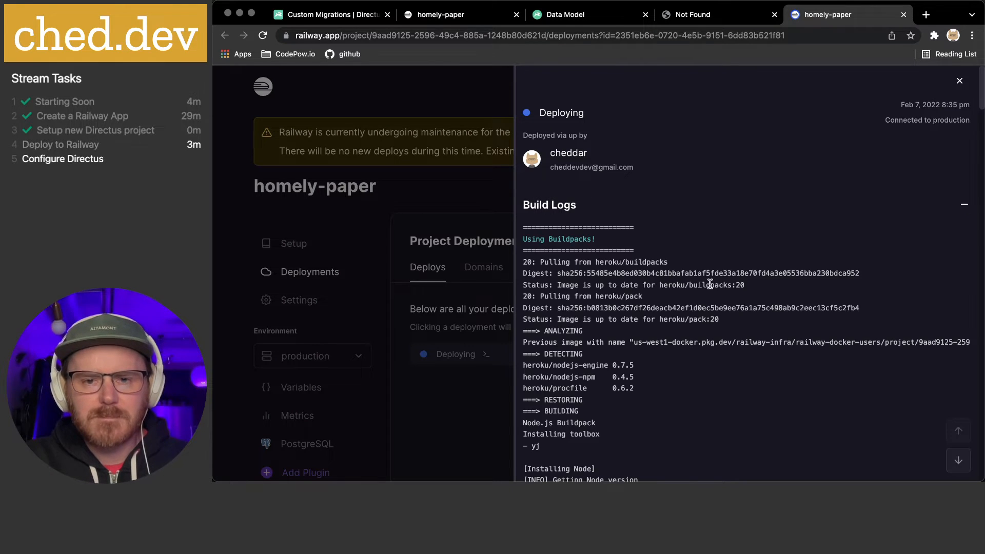
pyautogui.scroll(-20, 701, 284)
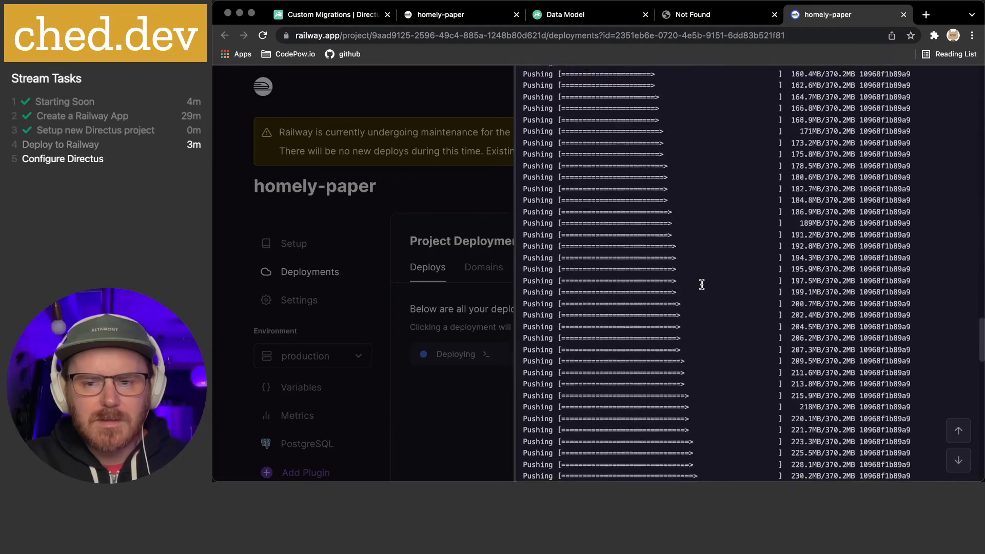
pyautogui.scroll(-15, 702, 284)
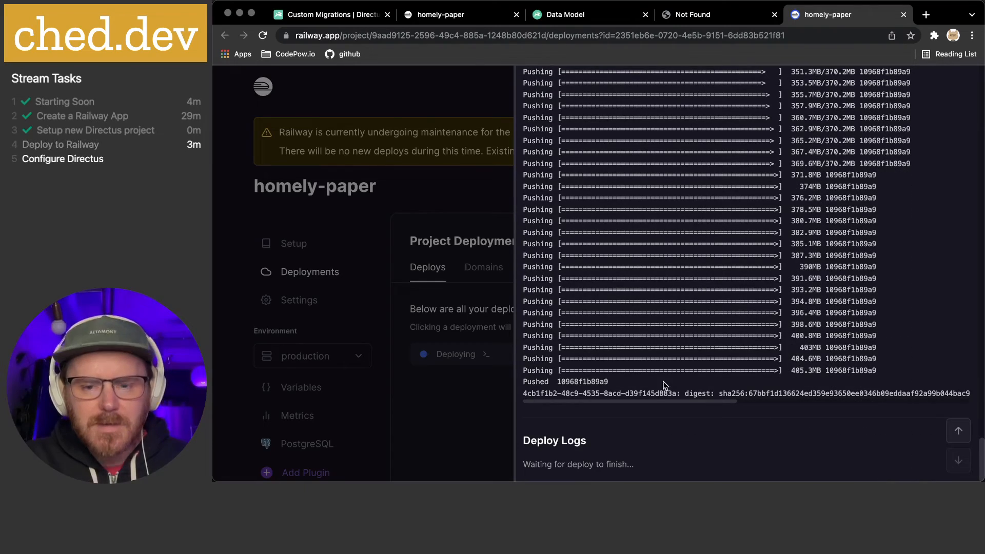
pyautogui.hscroll(10, 665, 383)
pyautogui.hscroll(-10, 667, 384)
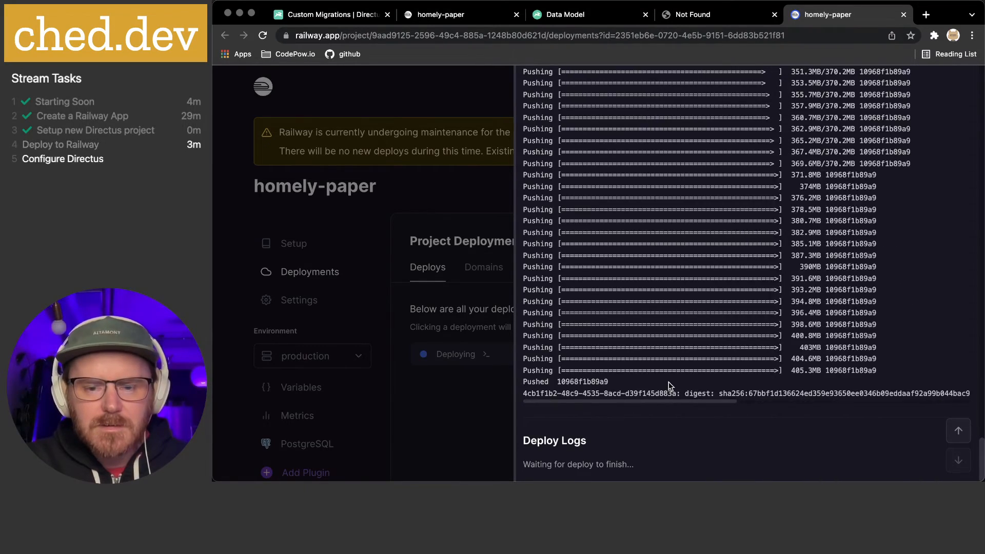
pyautogui.scroll(20, 669, 383)
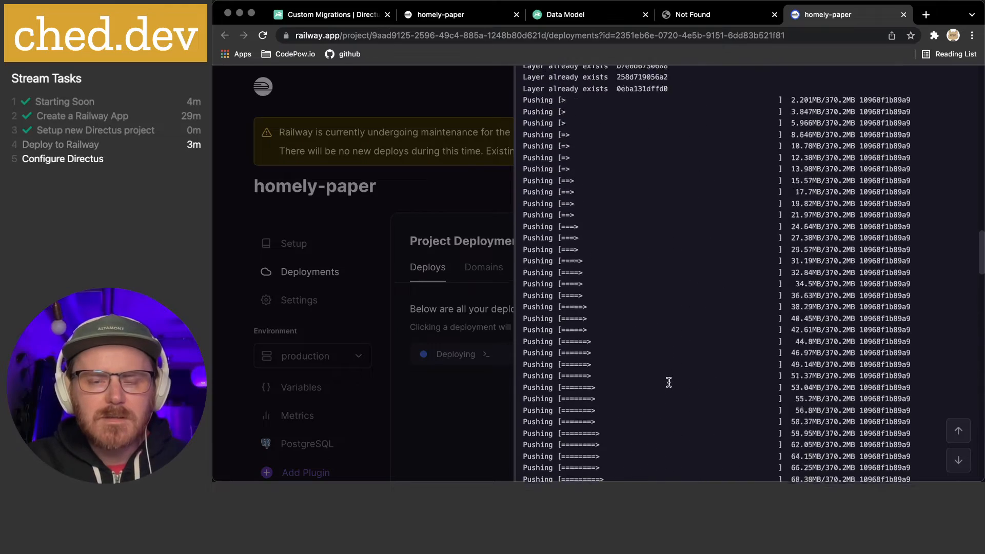
pyautogui.scroll(10, 670, 383)
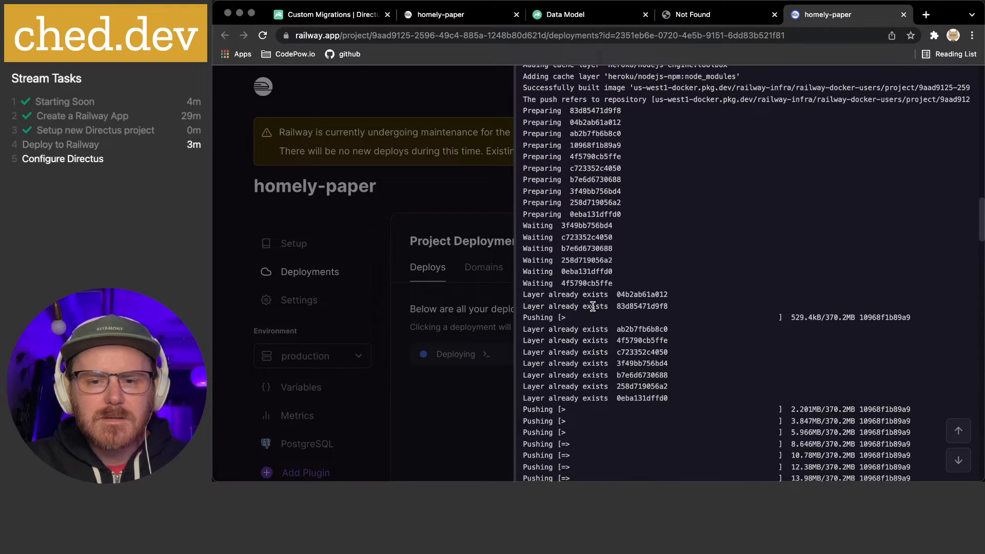
pyautogui.scroll(10, 593, 307)
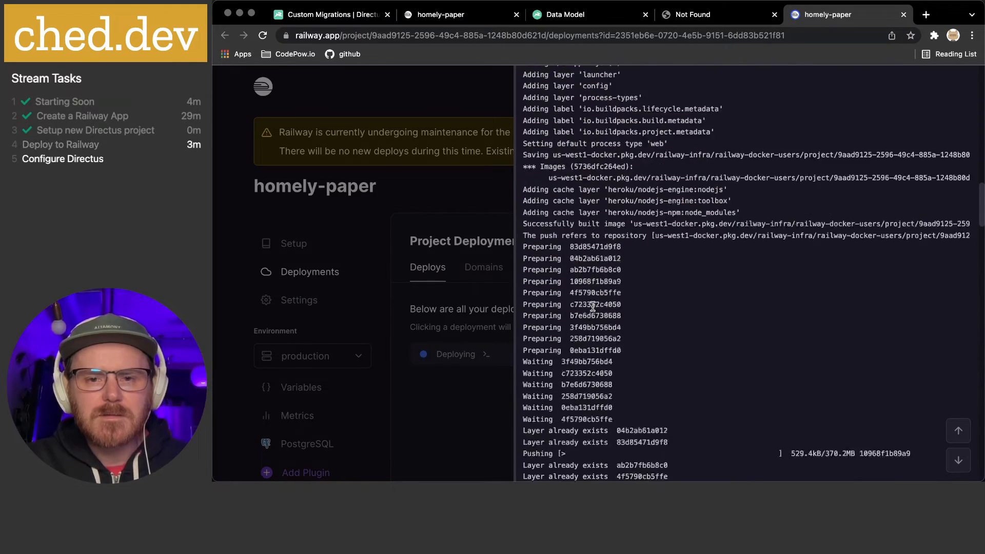
pyautogui.scroll(8, 594, 306)
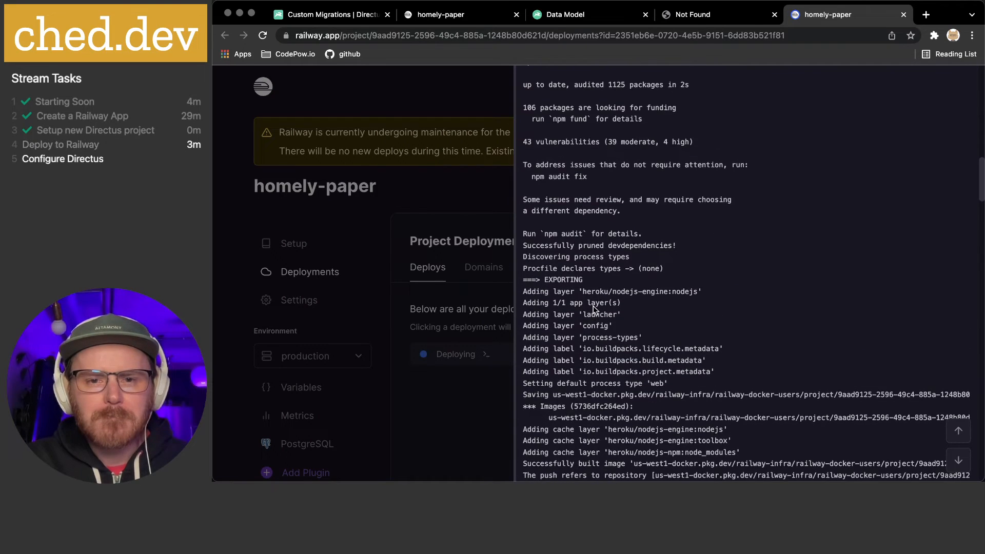
pyautogui.scroll(3, 593, 306)
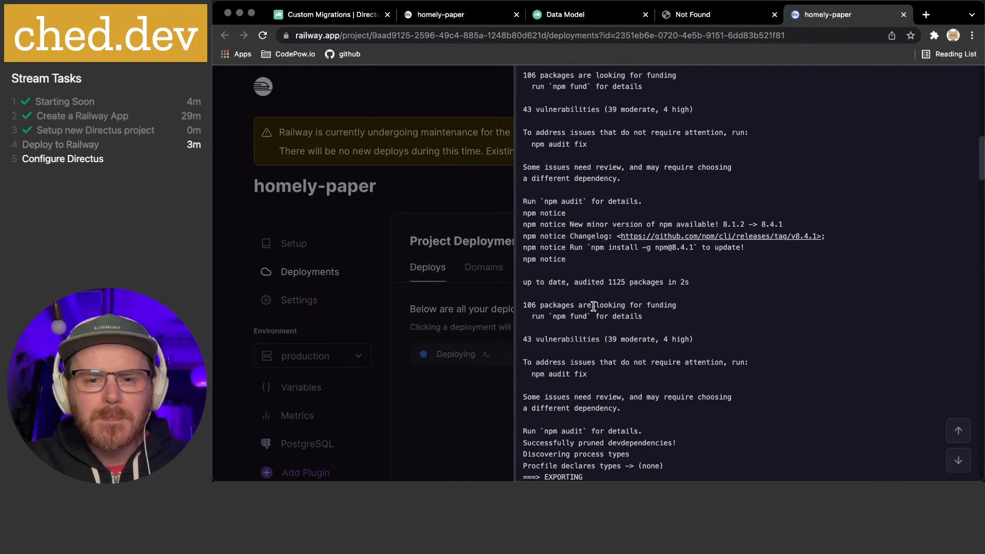
pyautogui.scroll(10, 593, 306)
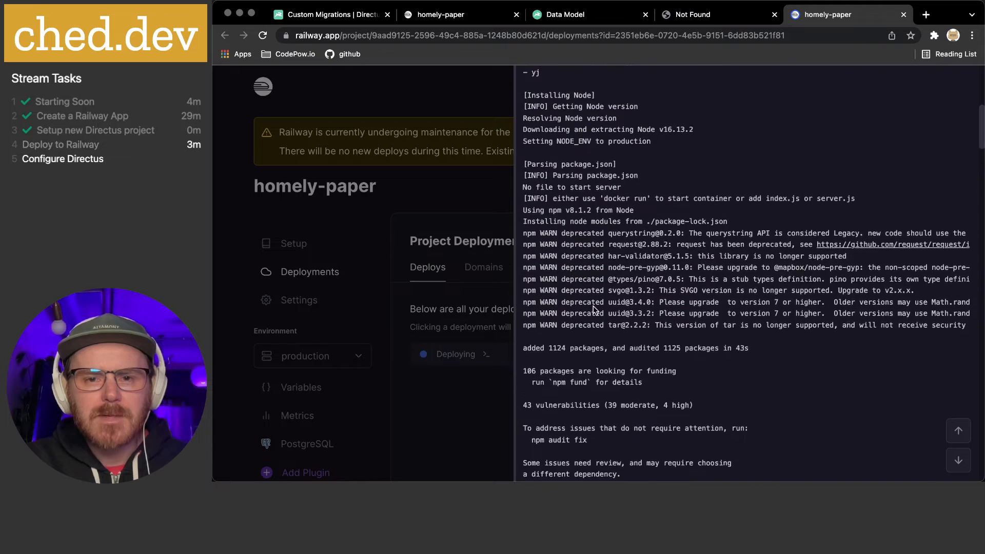
pyautogui.scroll(2, 593, 308)
# Highlight lines in the build log to point them out, then check deploy status in the terminal
pyautogui.moveTo(537, 217); pyautogui.dragTo(636, 218)
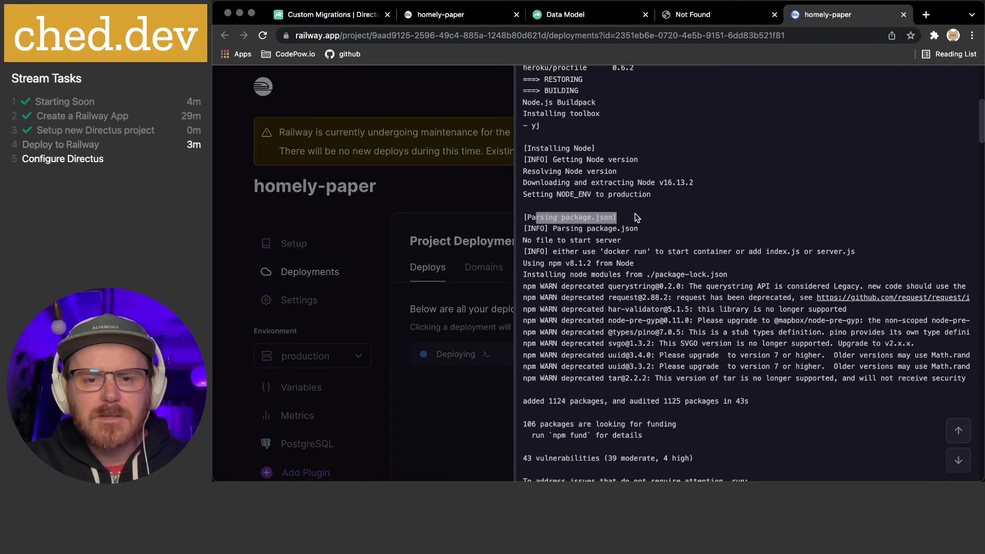
pyautogui.moveTo(528, 240); pyautogui.dragTo(656, 240)
pyautogui.scroll(-1, 656, 239)
pyautogui.click(650, 236)
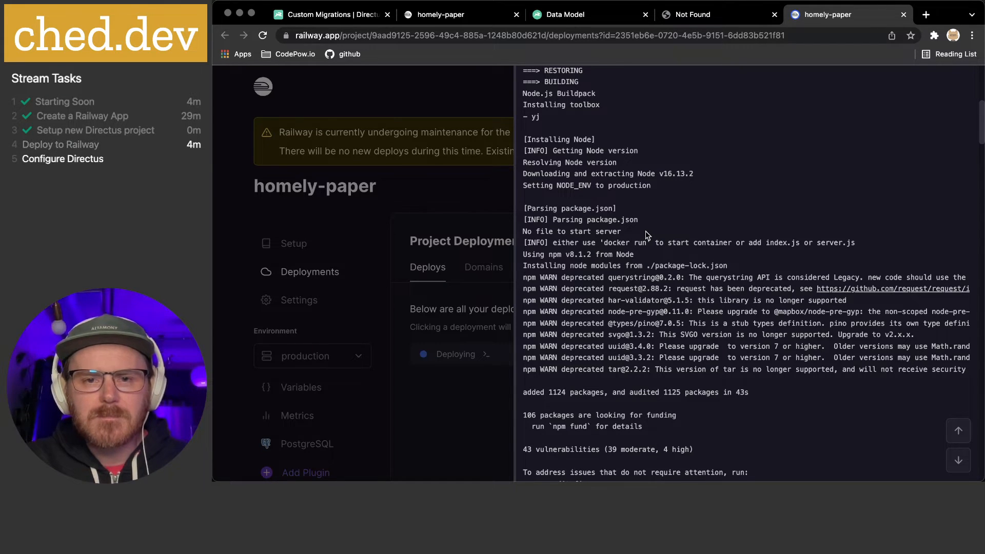
pyautogui.scroll(3, 645, 231)
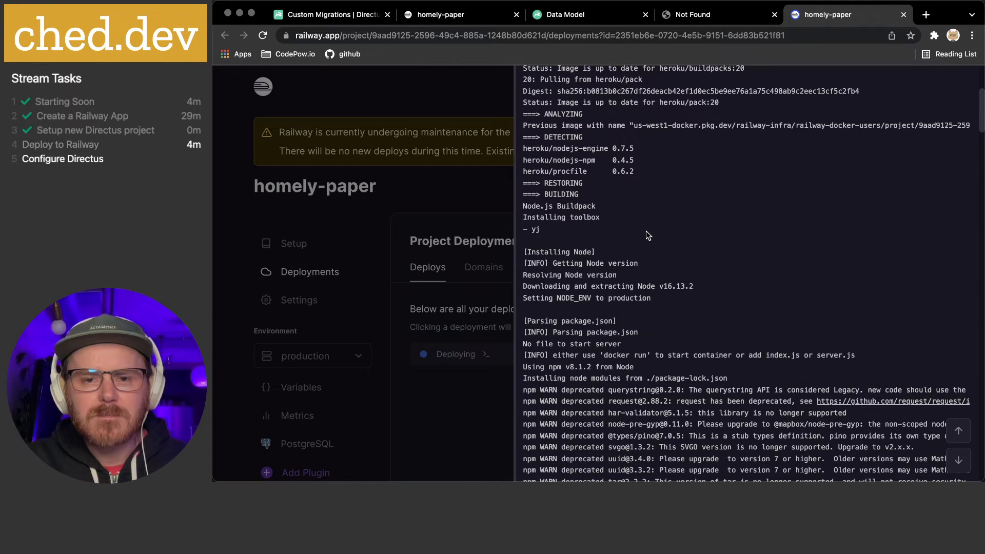
pyautogui.scroll(-3, 645, 231)
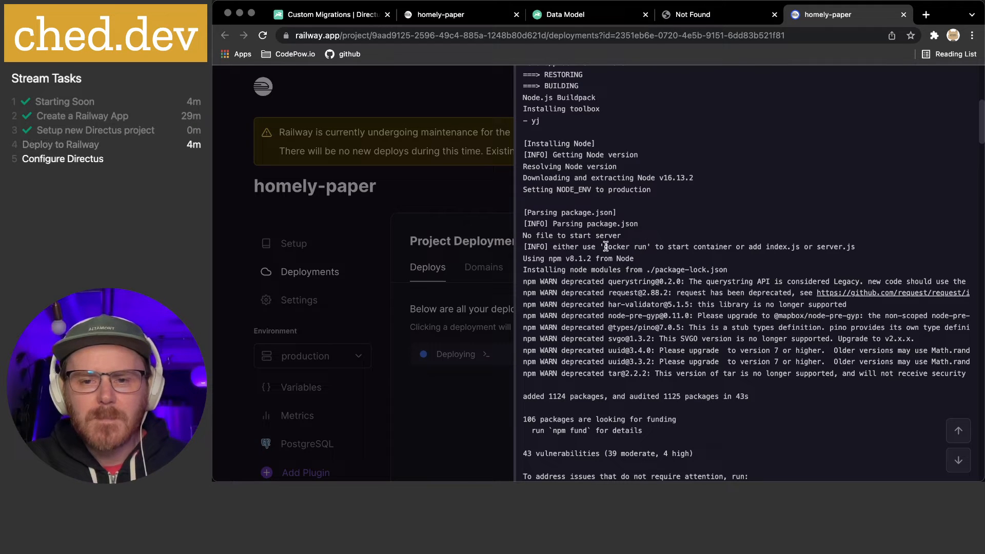
pyautogui.moveTo(754, 246); pyautogui.dragTo(870, 244)
pyautogui.click(762, 248)
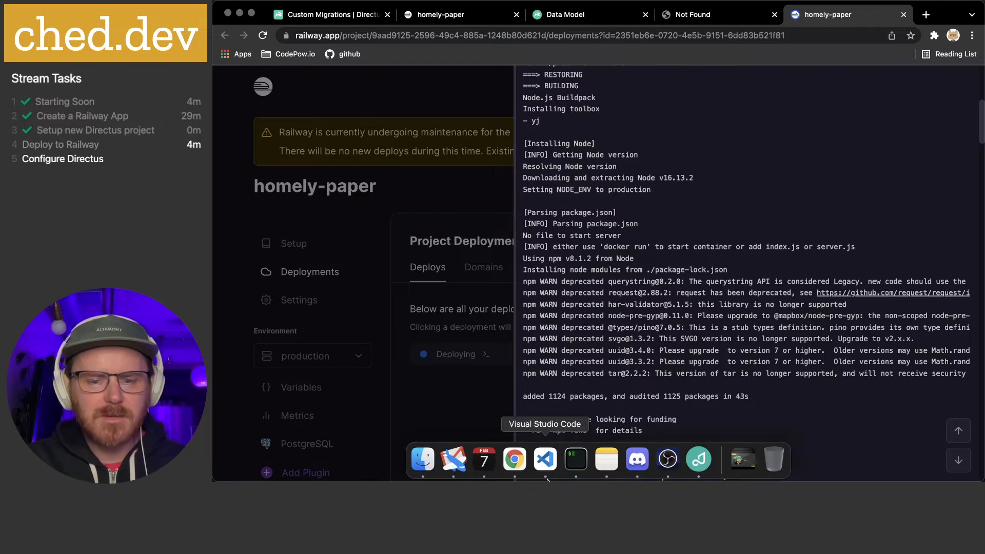
pyautogui.press('super+Tab')
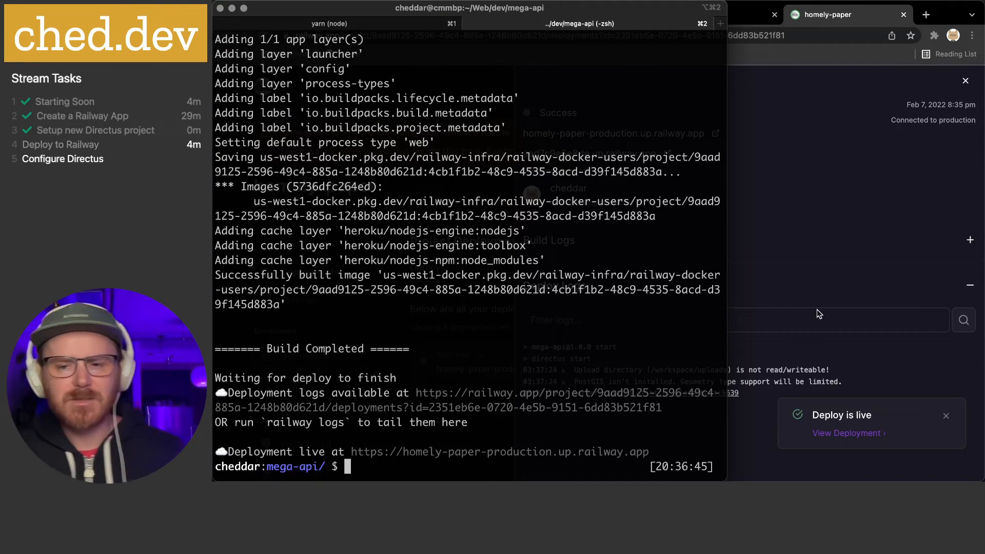
# Confirm the Success deploy panel, then view homely-paper-production.up.railway.app, still showing 'One Moment'
pyautogui.click(783, 246)
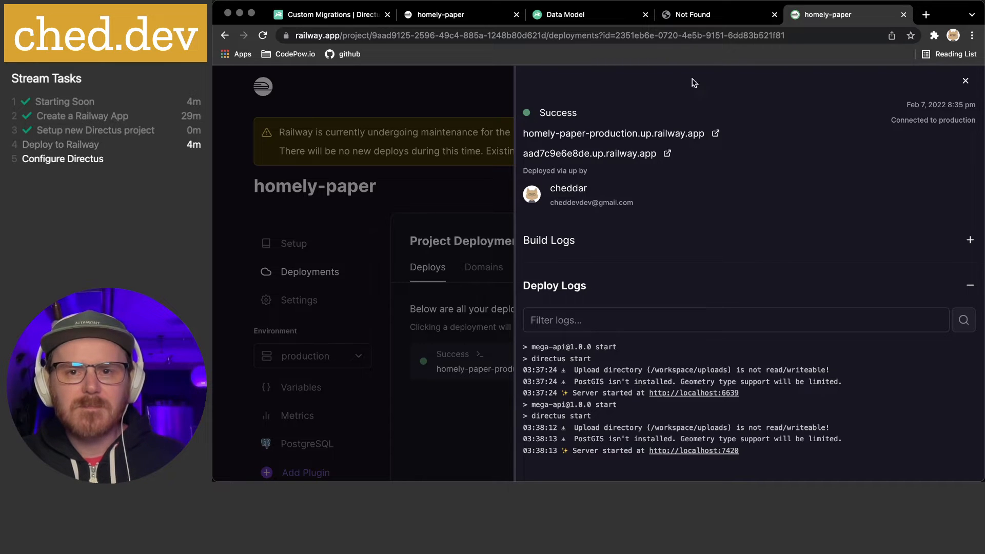
pyautogui.click(708, 14)
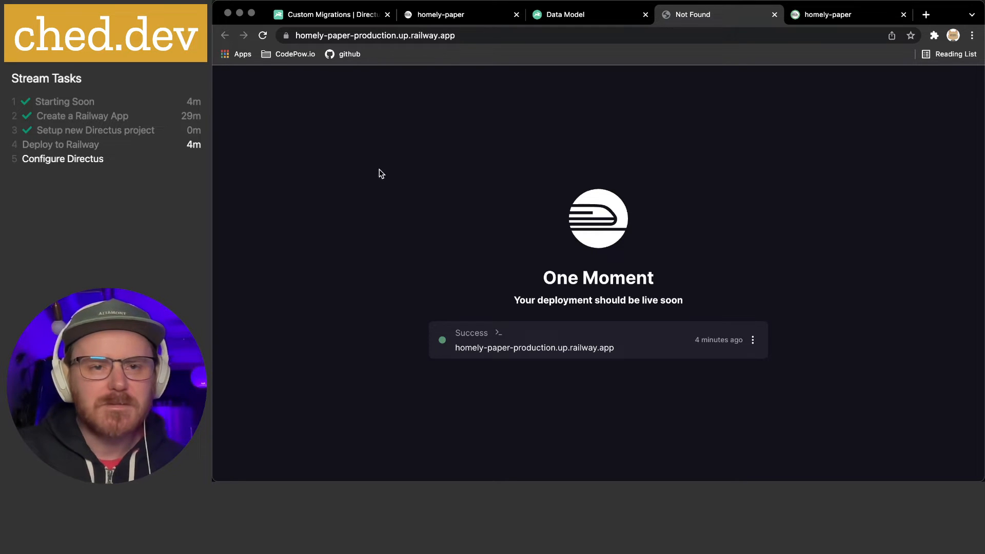
# Set the service PORT to 7420 to fix the Bad Gateway, reload the app, and return to Deployments
pyautogui.click(264, 37)
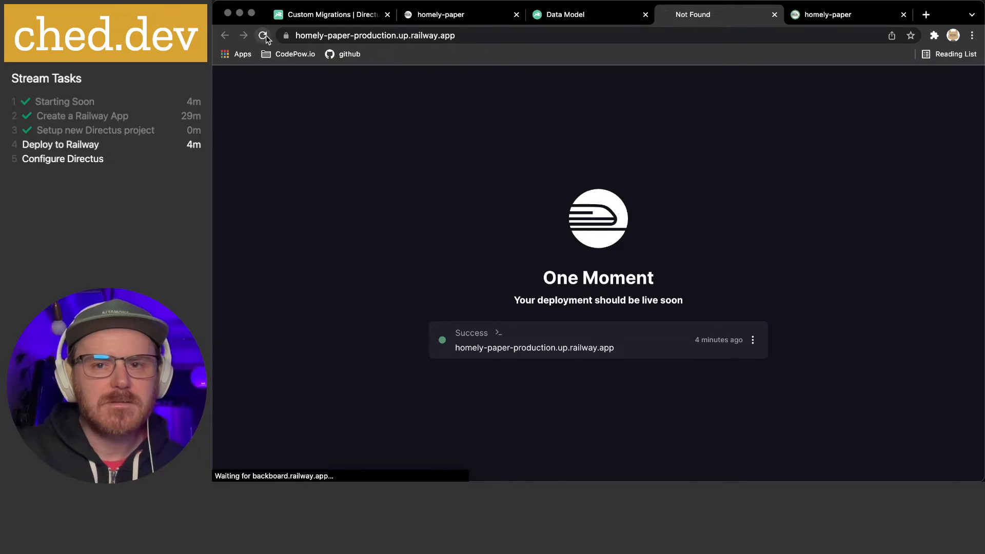
pyautogui.click(832, 21)
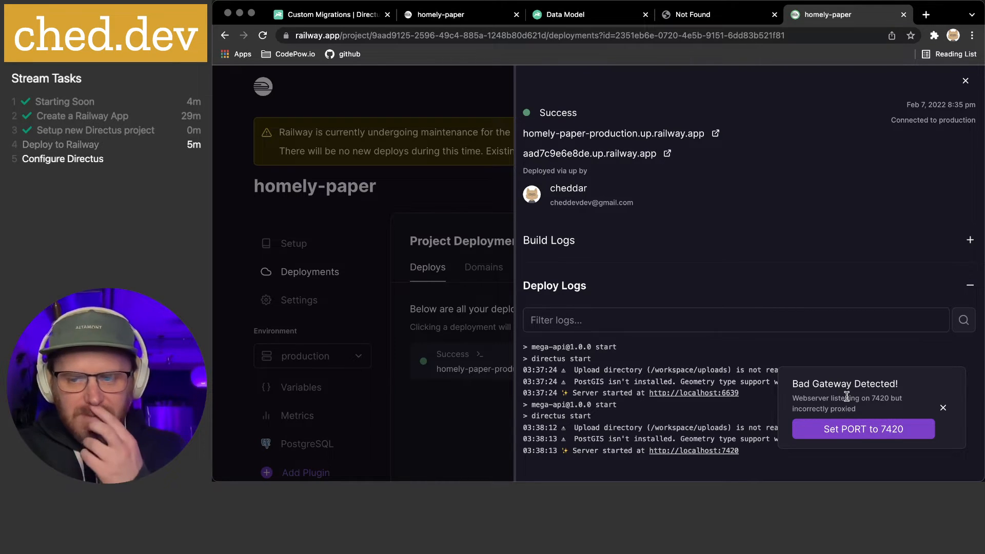
pyautogui.click(847, 428)
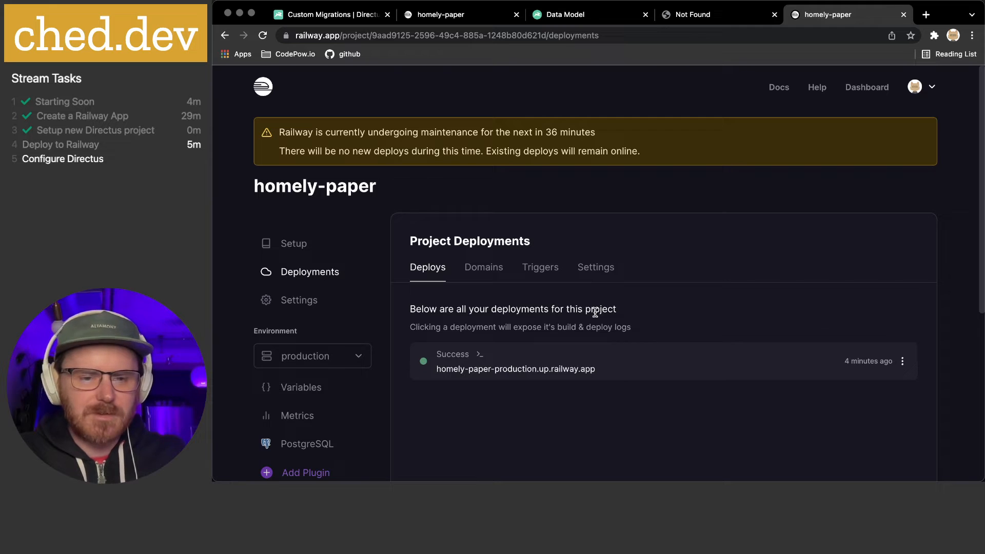
pyautogui.click(690, 15)
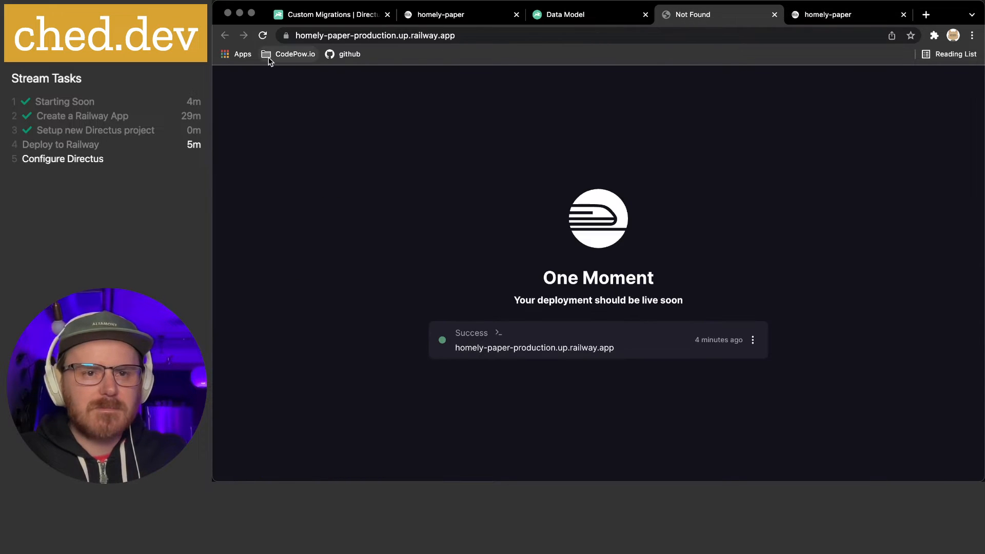
pyautogui.click(263, 36)
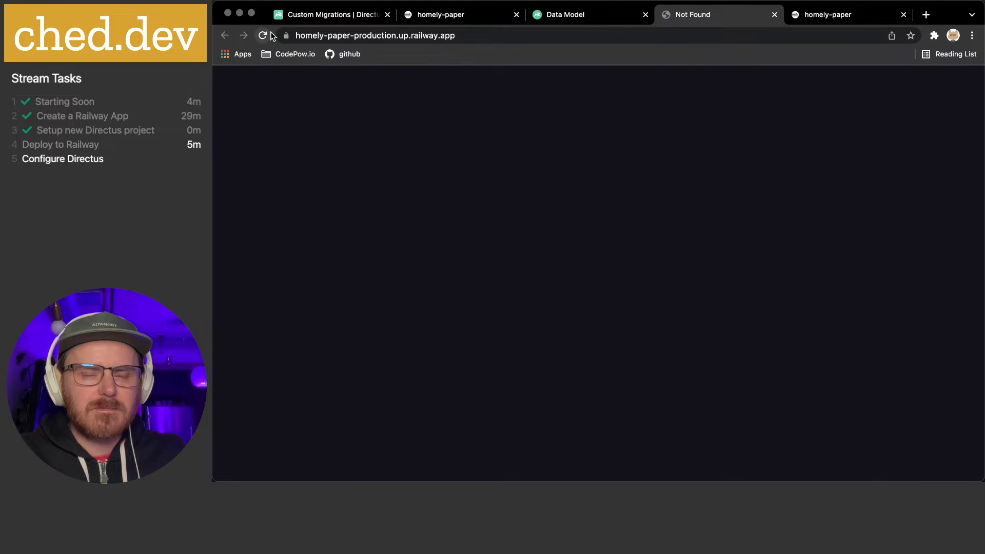
pyautogui.click(827, 15)
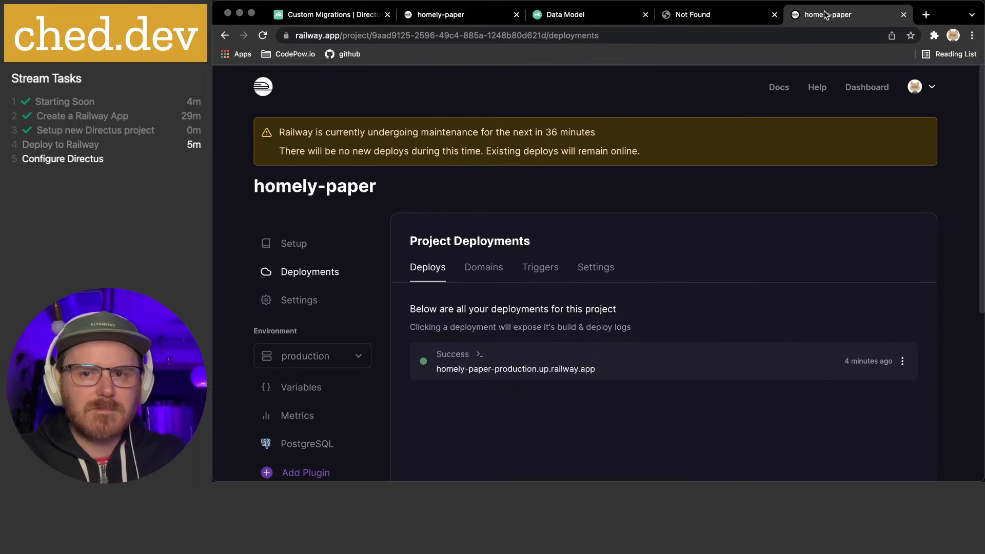
pyautogui.scroll(-1, 331, 191)
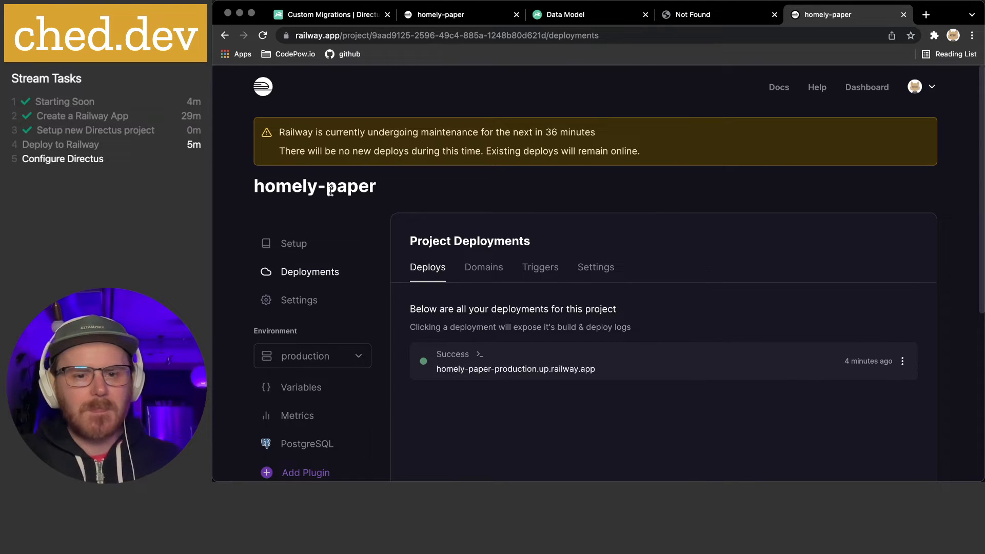
# Rename the project from homely-paper to mega-api in General settings and save
pyautogui.click(299, 302)
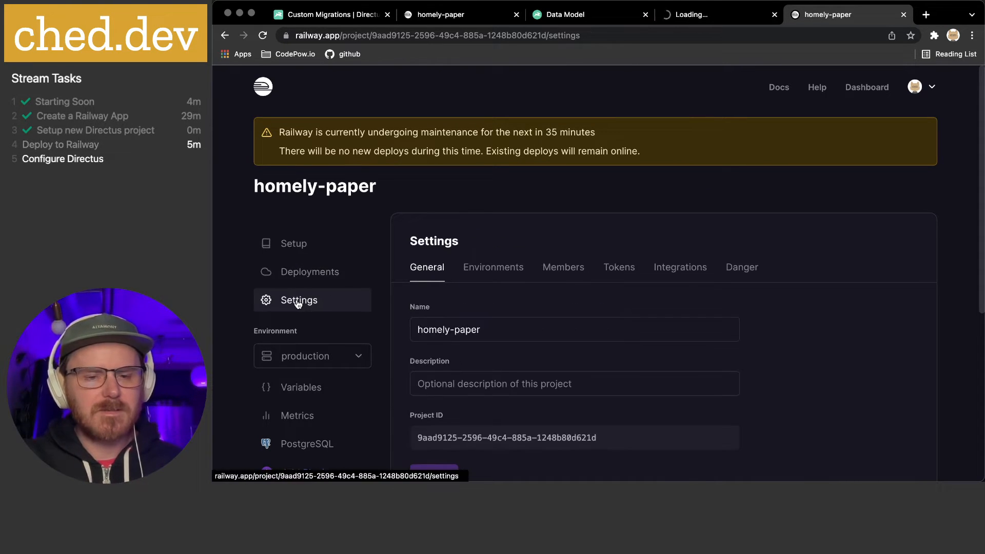
pyautogui.click(521, 330)
pyautogui.press('super+a')
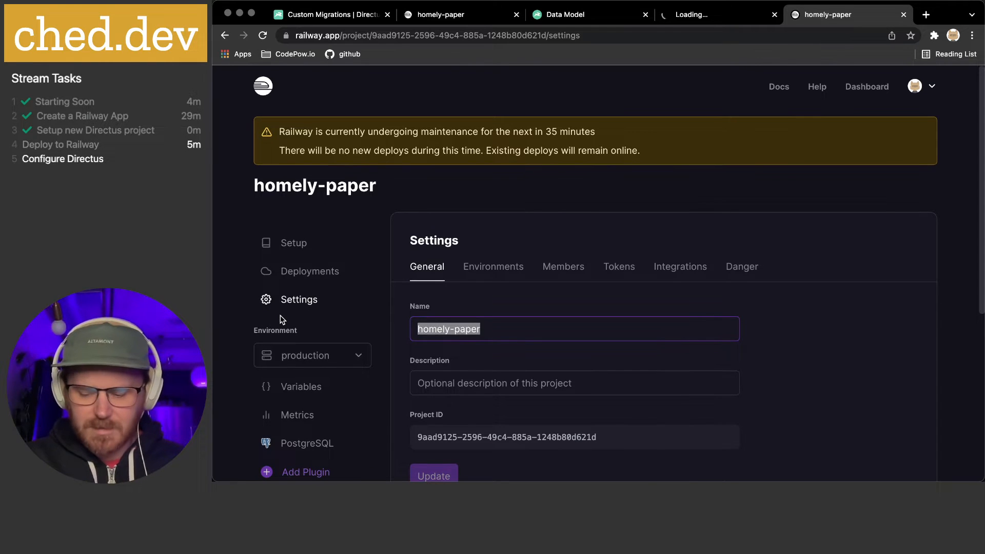
pyautogui.write('mega-api')
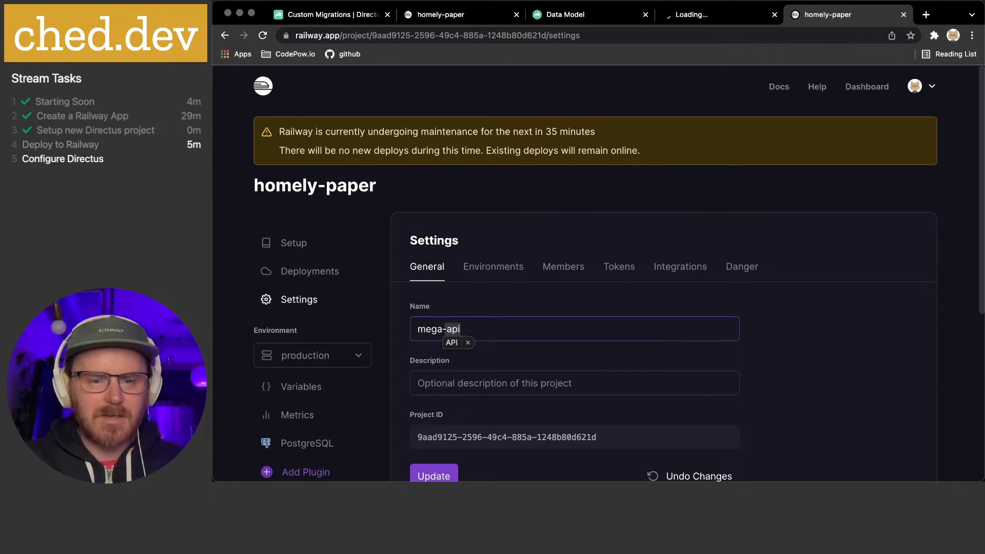
pyautogui.scroll(-2, 527, 319)
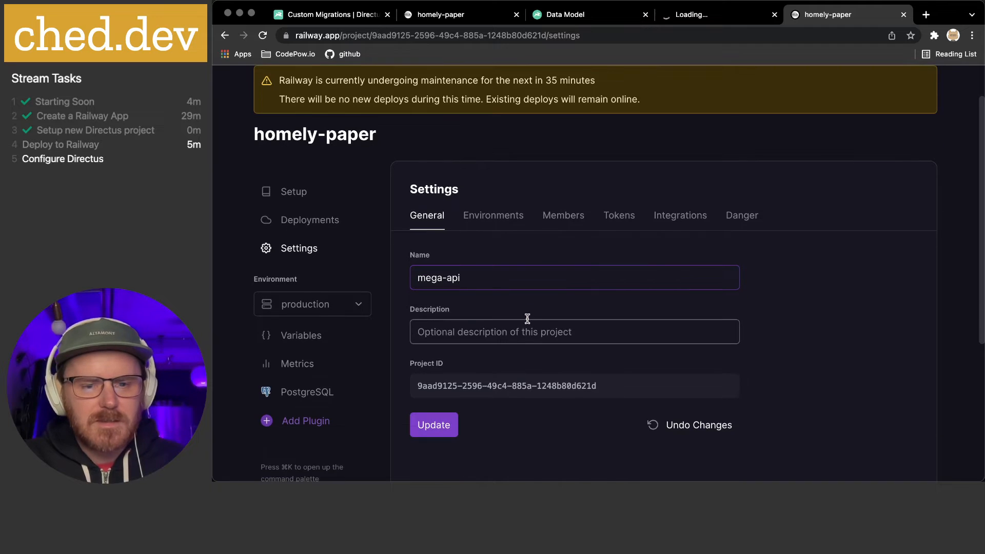
pyautogui.scroll(-2, 519, 334)
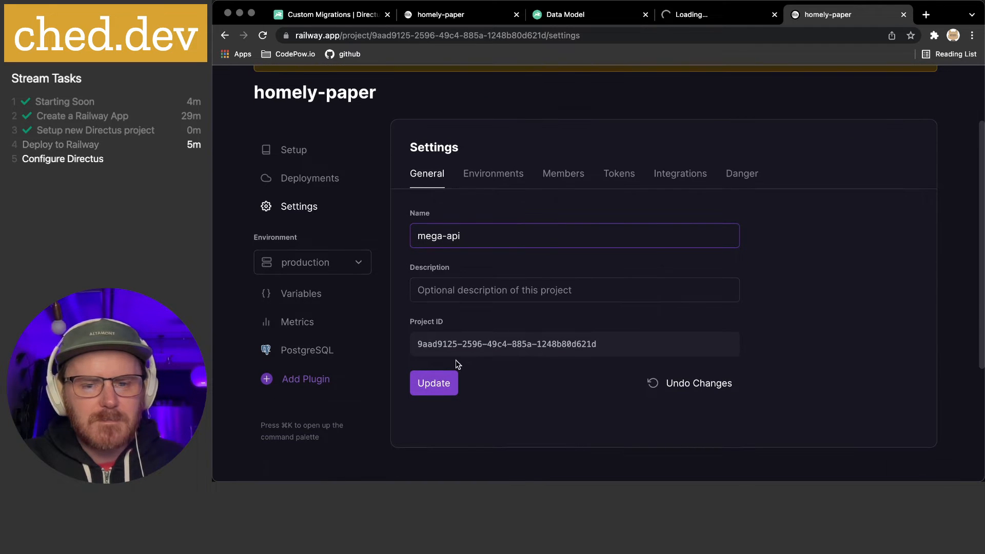
pyautogui.click(433, 384)
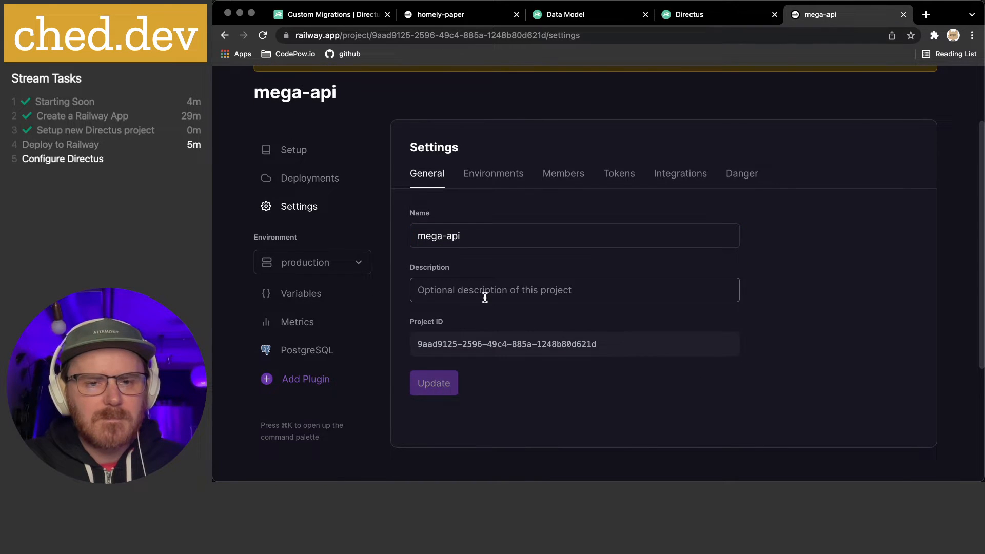
# Review the project's Environments, then bring up the Project Setup instructions
pyautogui.scroll(4, 485, 298)
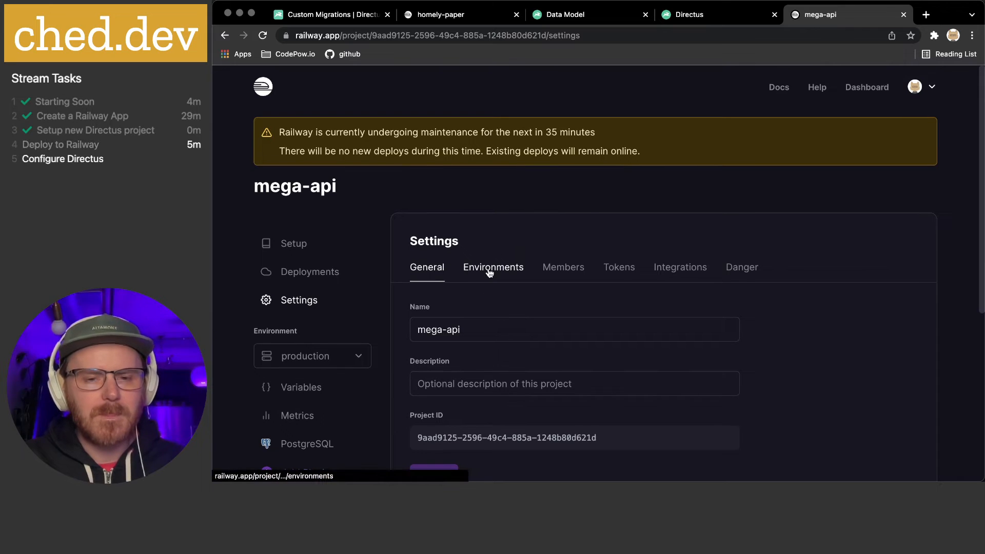
pyautogui.click(490, 273)
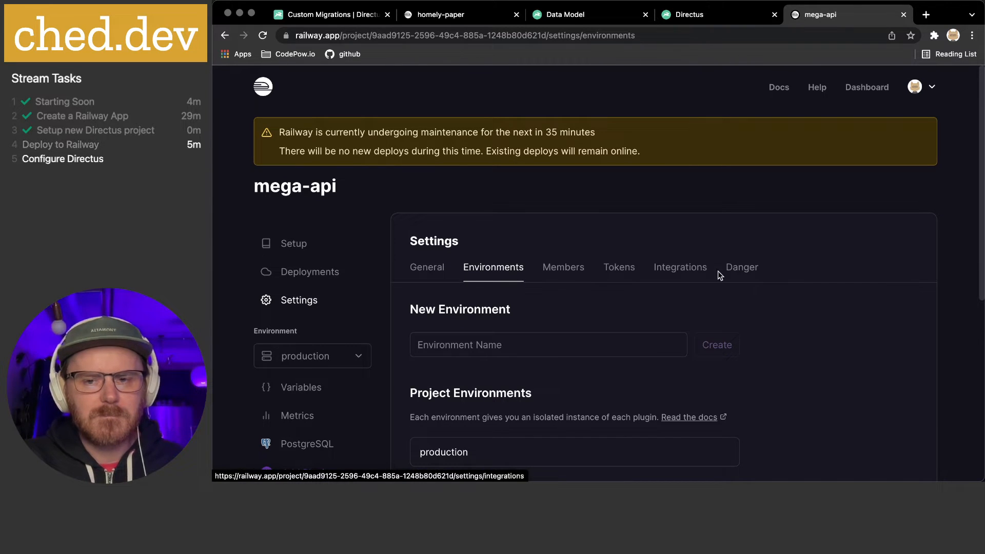
pyautogui.click(301, 248)
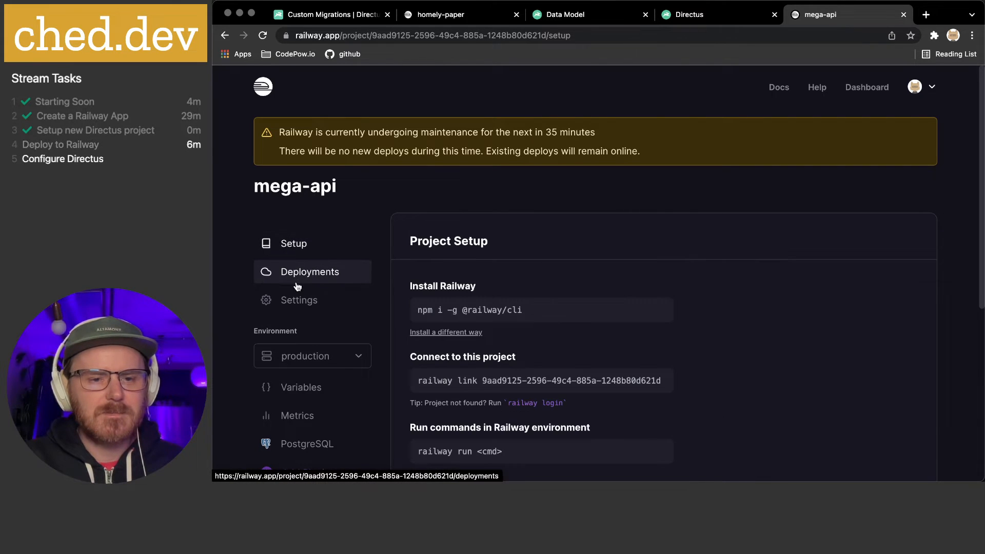
# Go to the project's Domains under Deployments and open the Add Custom Domain form for production
pyautogui.click(293, 274)
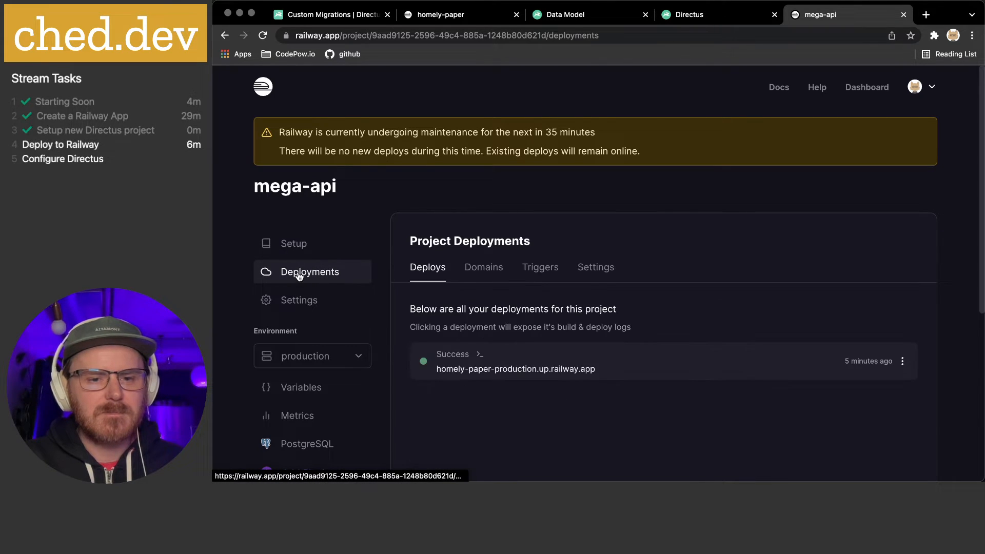
pyautogui.click(469, 272)
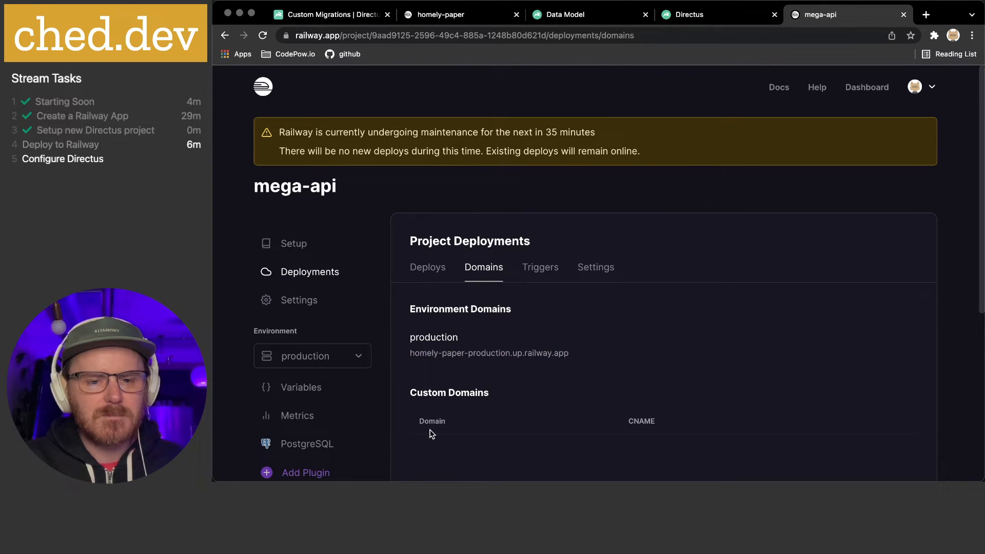
pyautogui.scroll(-2, 431, 428)
pyautogui.doubleClick(434, 354)
pyautogui.click(430, 368)
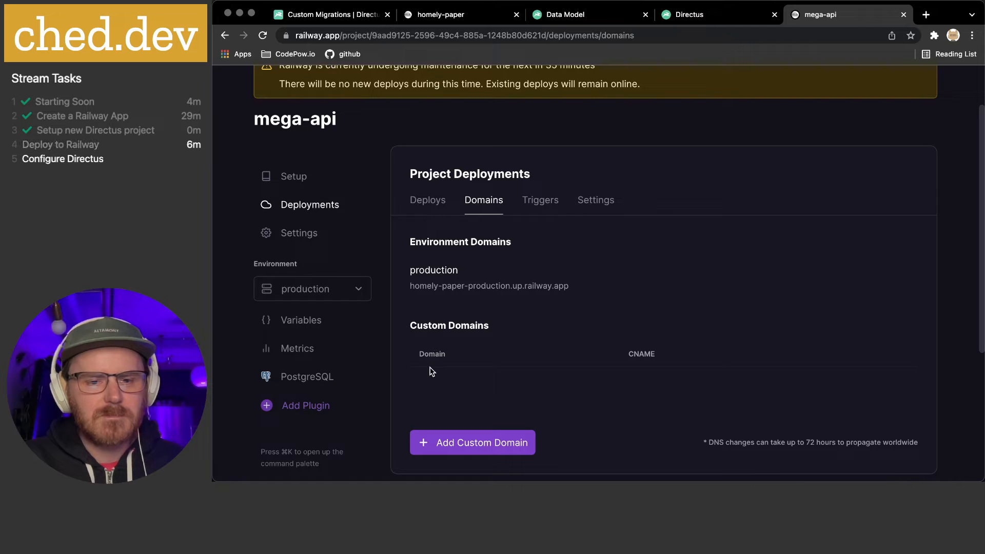
pyautogui.click(459, 448)
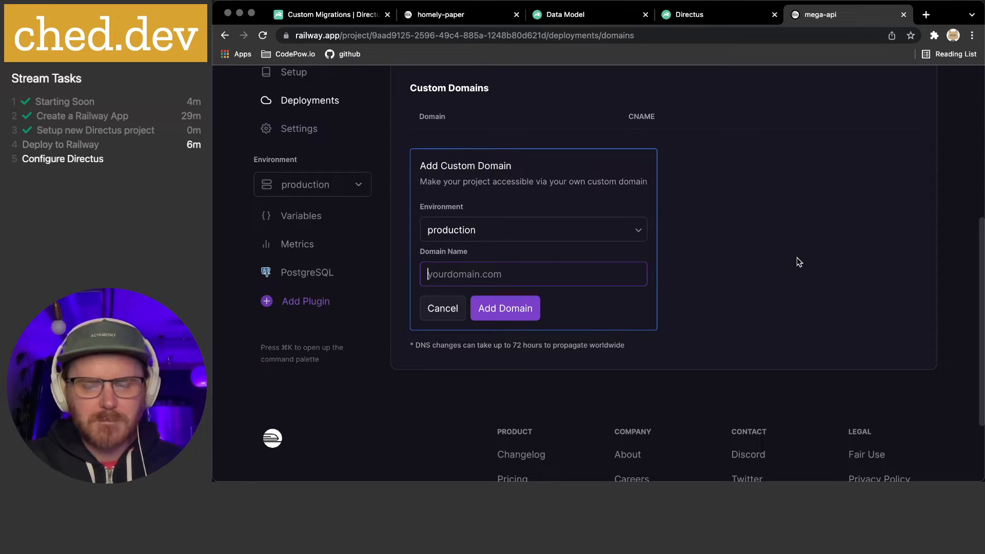
# Enter mega-api.ched.dev as the domain name, retyping the uppercase 'API' as lowercase 'api'
pyautogui.write('mega')
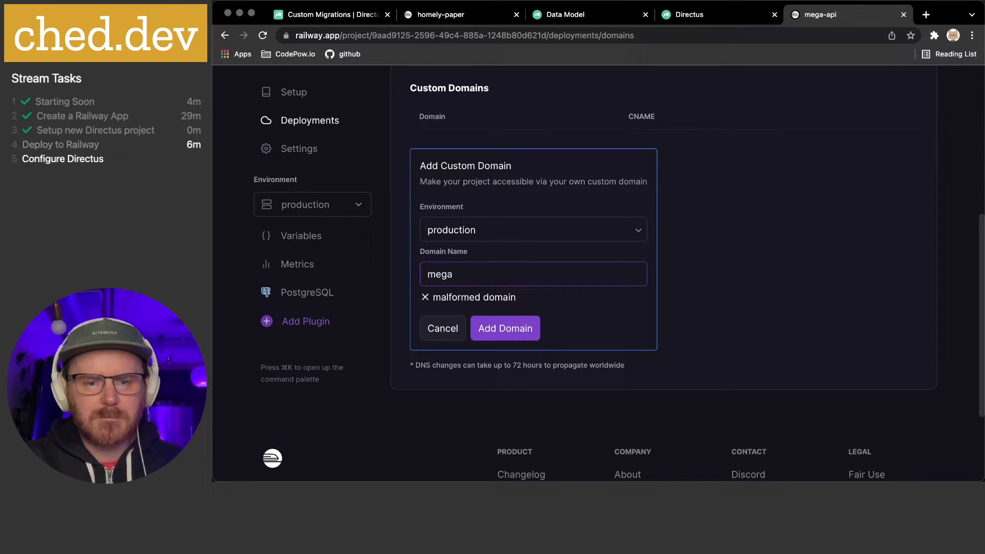
pyautogui.write('-API.')
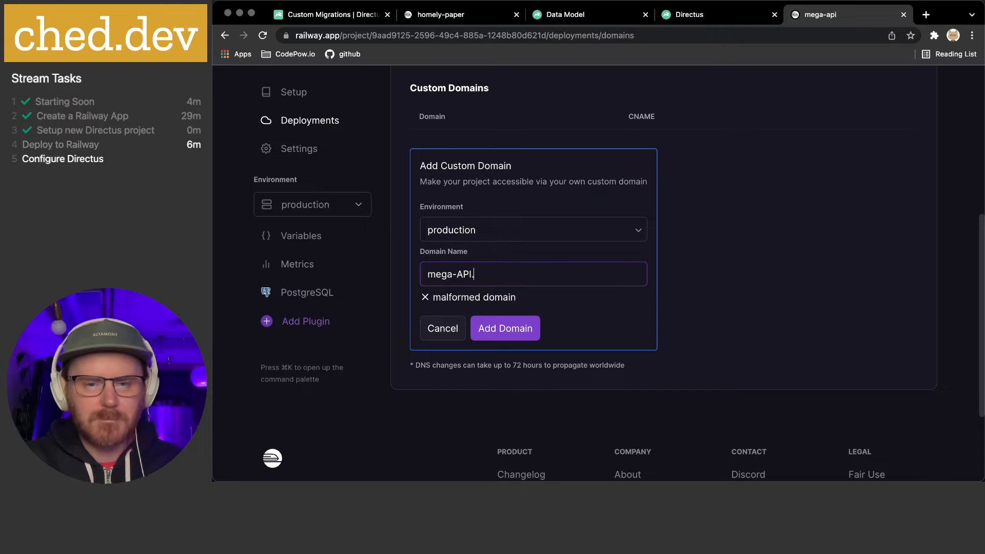
pyautogui.write('ched.dev')
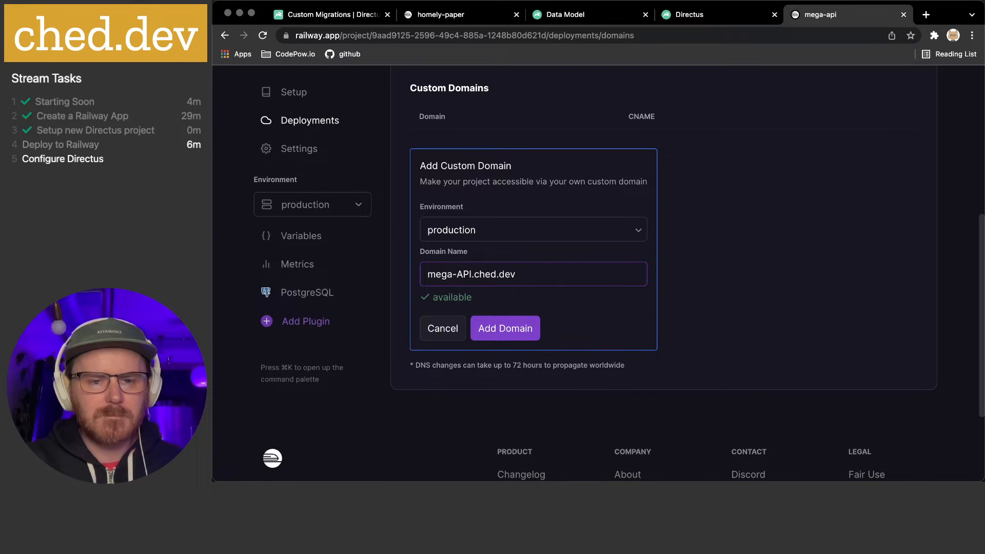
pyautogui.doubleClick(464, 274)
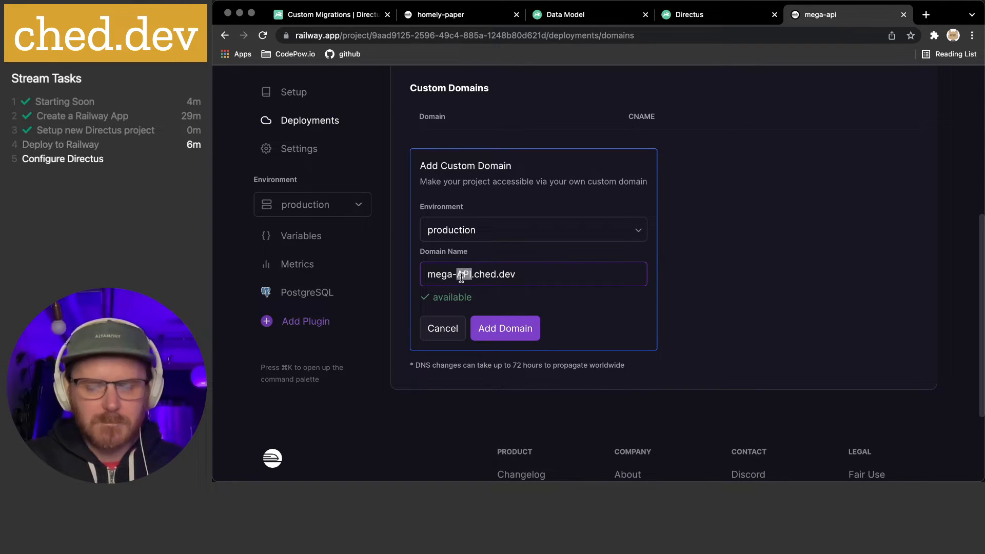
pyautogui.write('api')
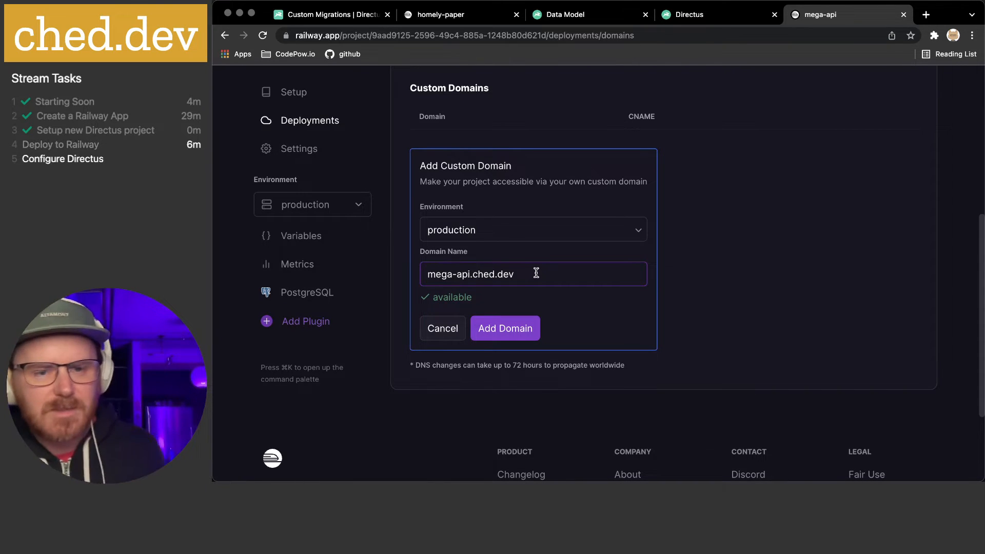
pyautogui.scroll(-1, 536, 272)
pyautogui.scroll(2, 535, 272)
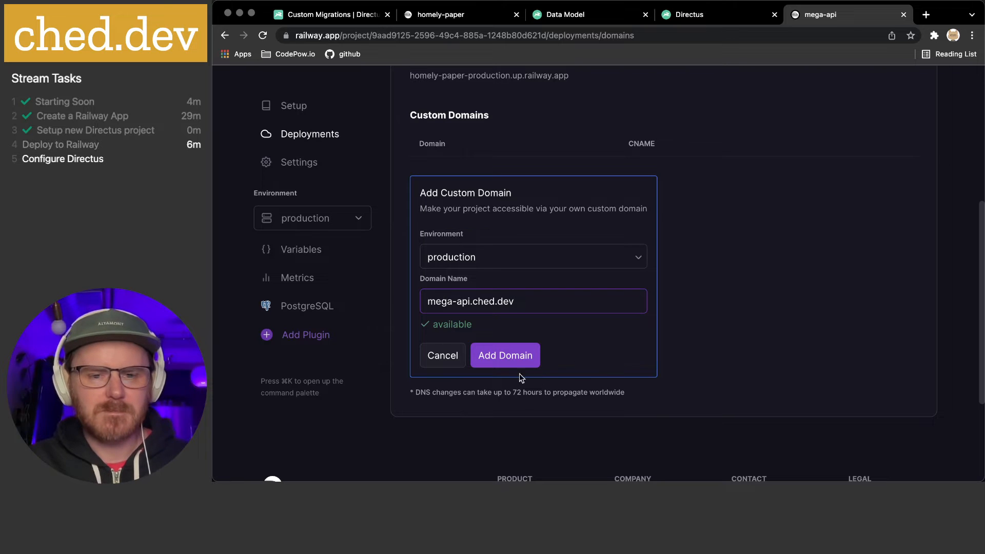
# Add mega-api.ched.dev as a production custom domain
pyautogui.click(507, 355)
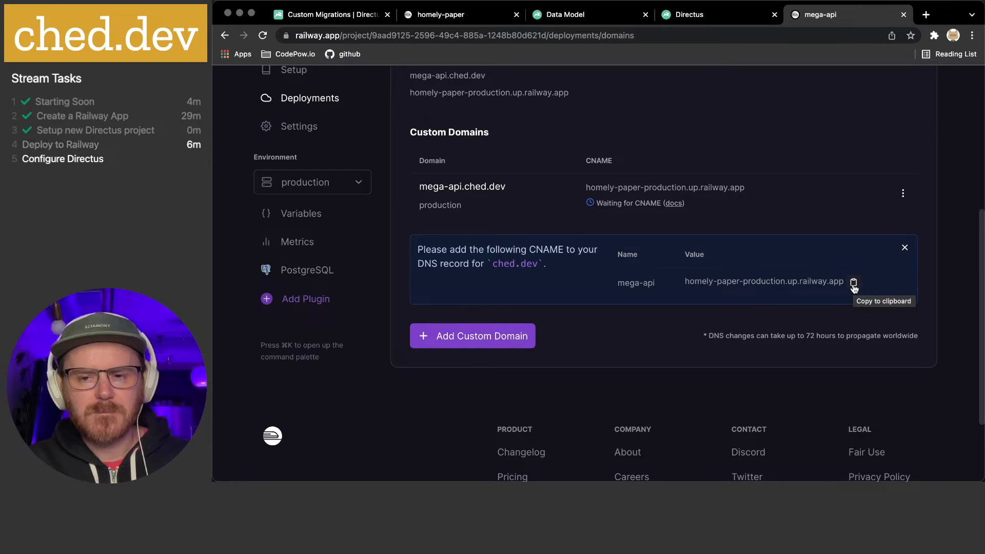
pyautogui.scroll(3, 821, 288)
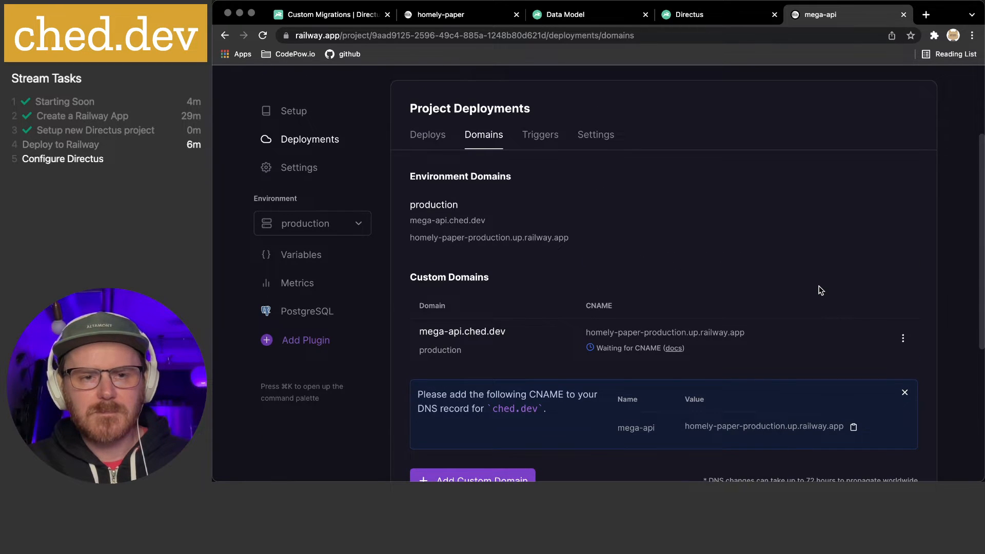
pyautogui.scroll(-2, 821, 290)
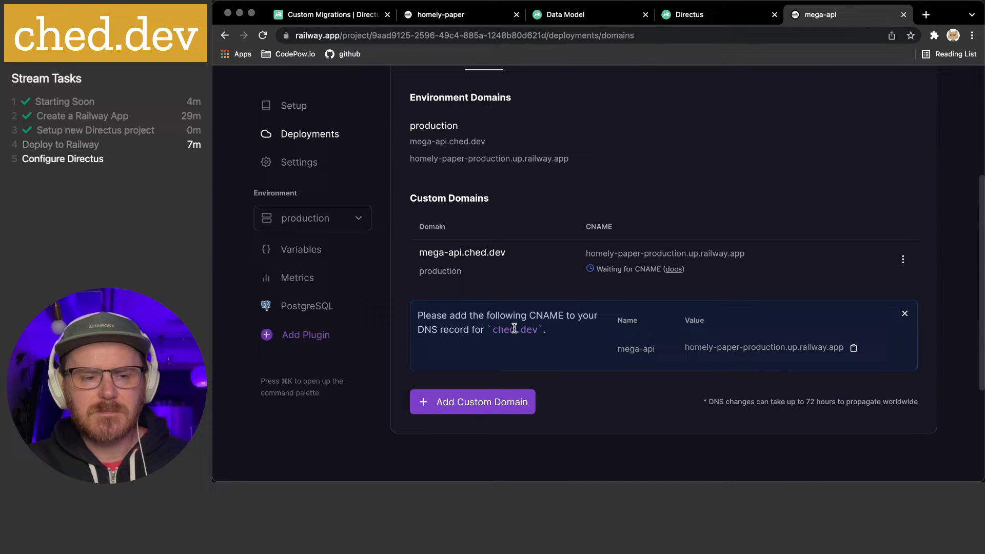
pyautogui.scroll(4, 515, 328)
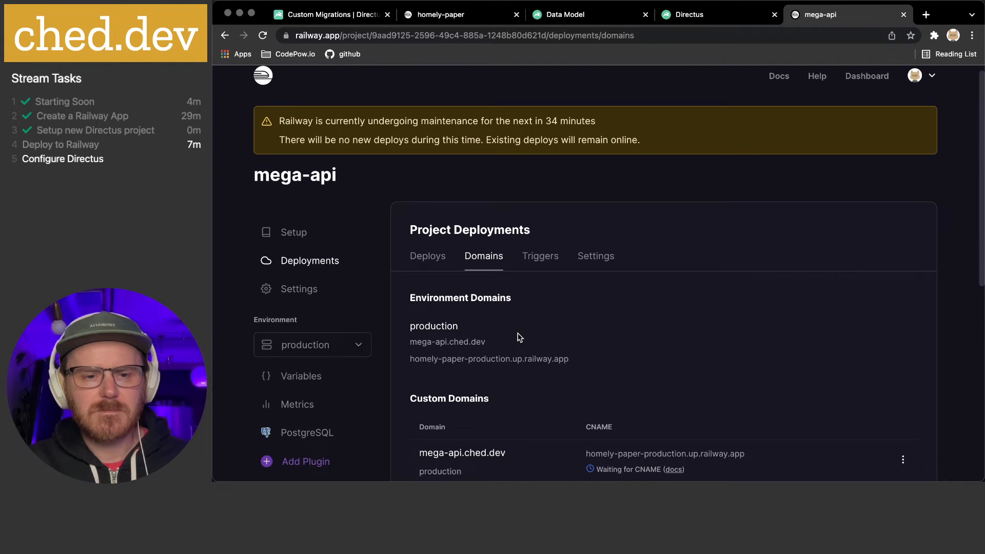
pyautogui.scroll(-4, 519, 337)
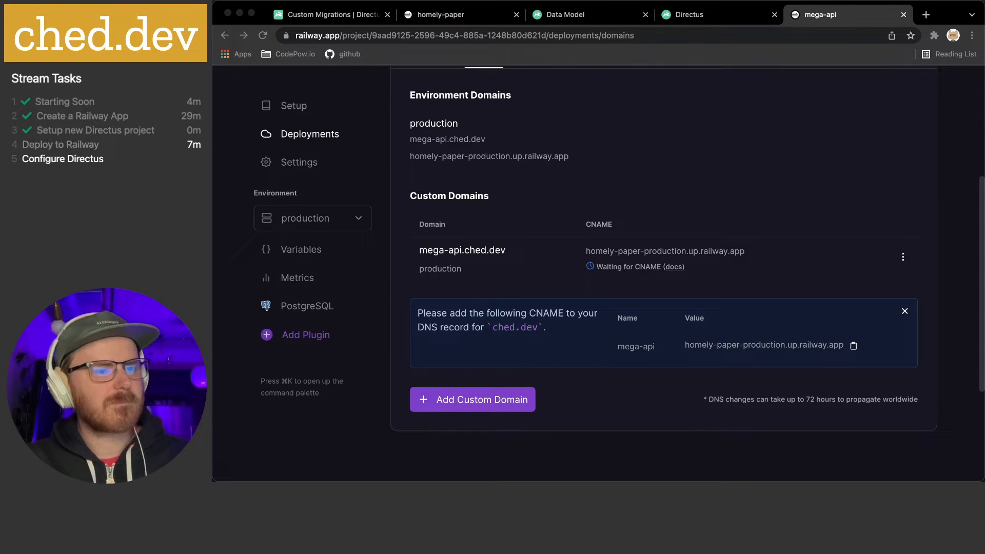
# Select the CNAME name mega-api and its target homely-paper-production.up.railway.app for copying
pyautogui.click(539, 225)
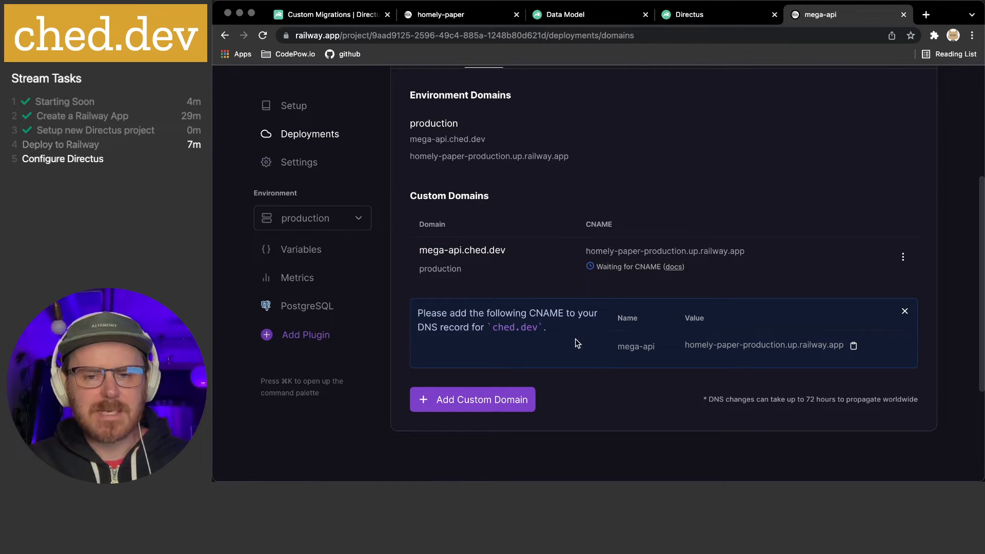
pyautogui.tripleClick(628, 346)
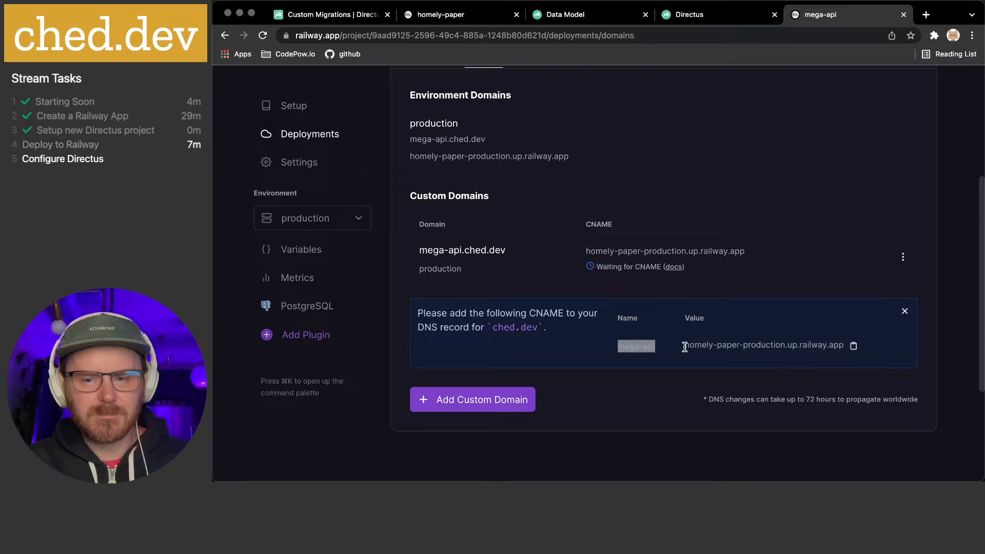
pyautogui.moveTo(685, 346); pyautogui.dragTo(826, 347)
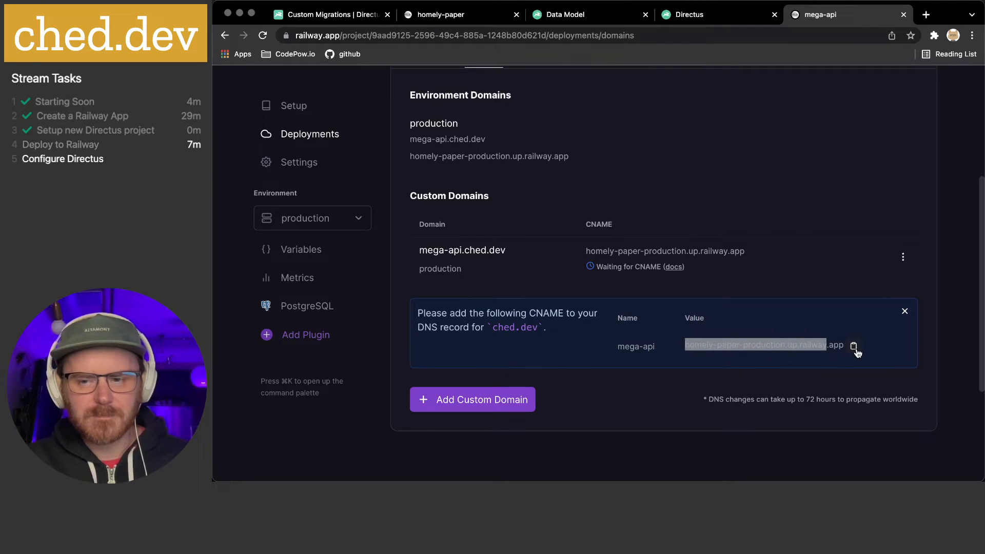
pyautogui.click(856, 349)
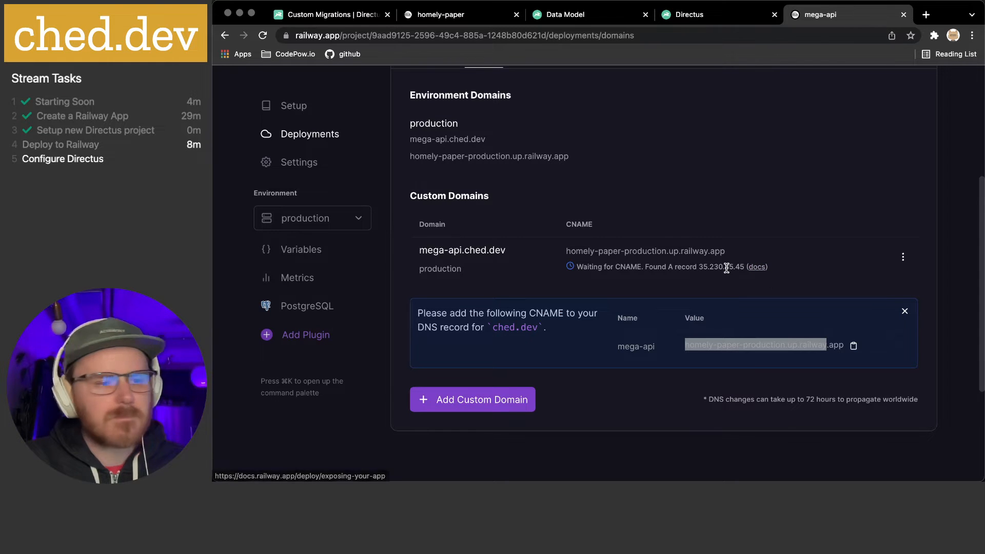
pyautogui.click(660, 265)
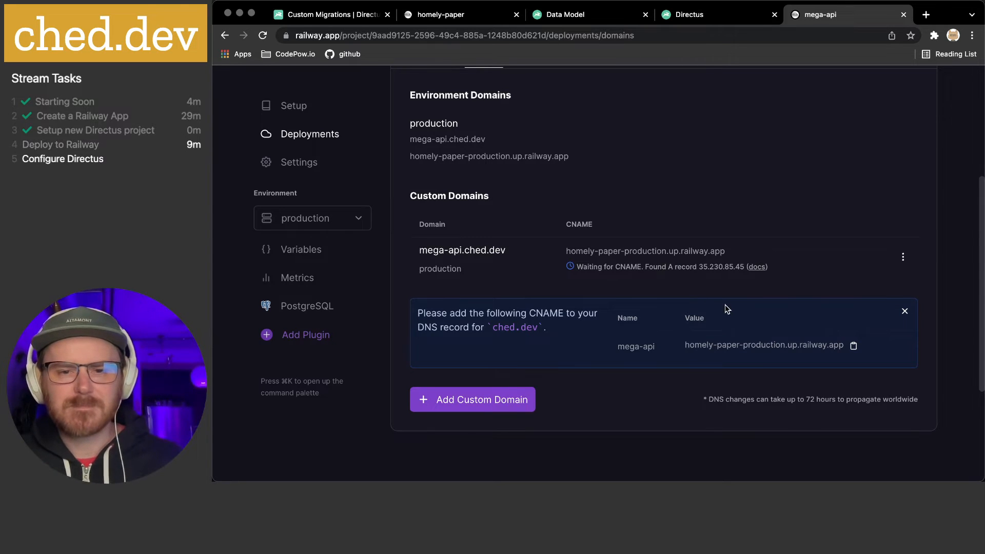
pyautogui.scroll(1, 727, 308)
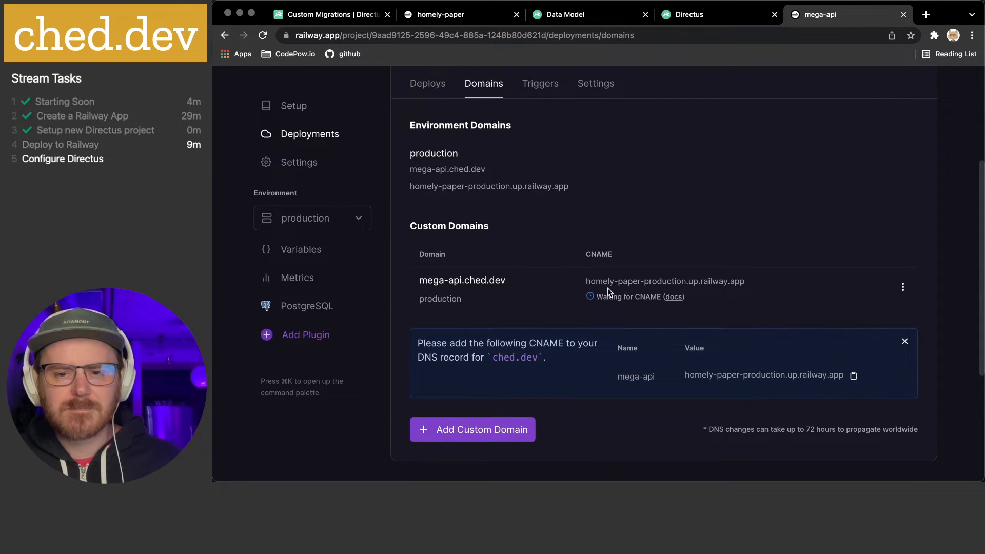
# Read Railway Docs' custom domain steps, noting DNS changes may take 72 hours, then return to Domains
pyautogui.click(673, 297)
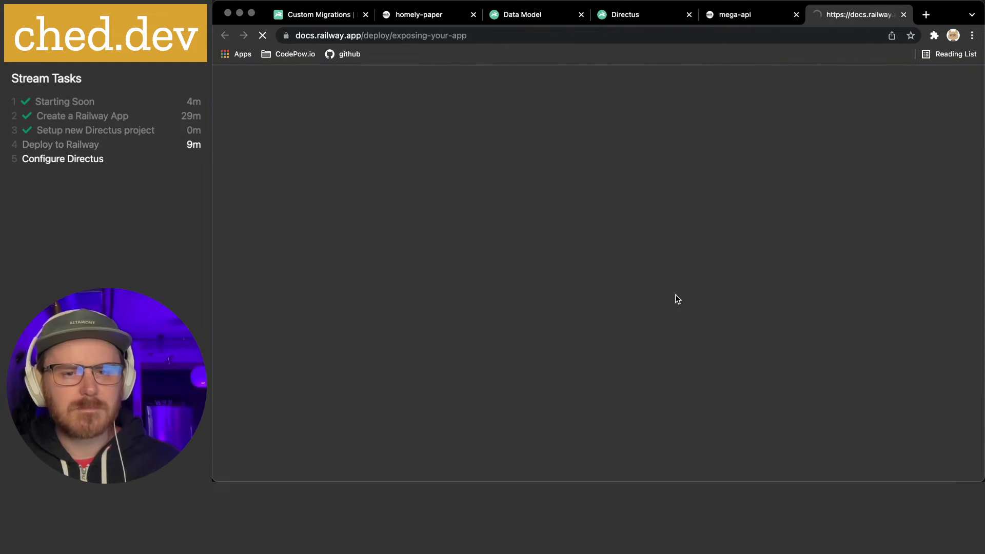
pyautogui.scroll(-5, 595, 219)
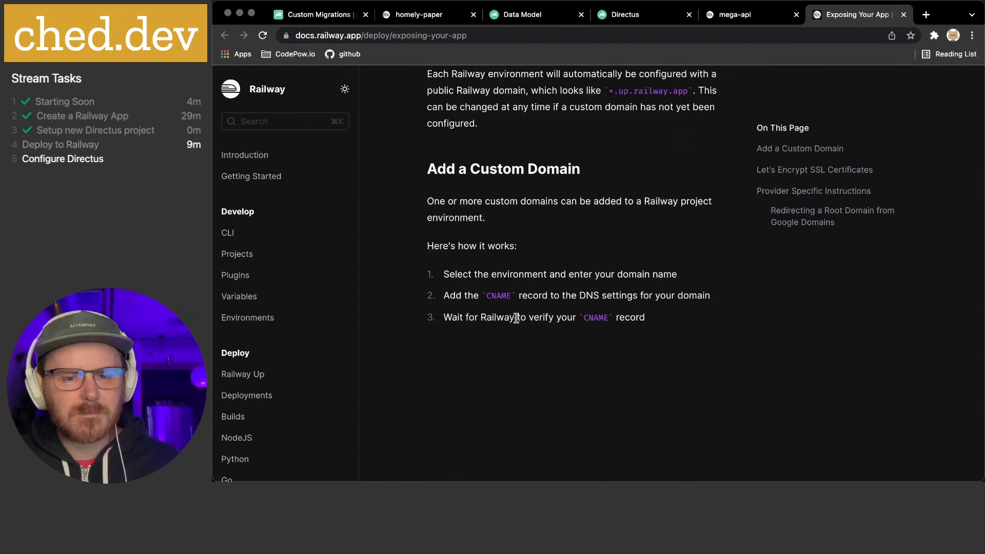
pyautogui.scroll(-3, 640, 321)
pyautogui.scroll(-1, 642, 321)
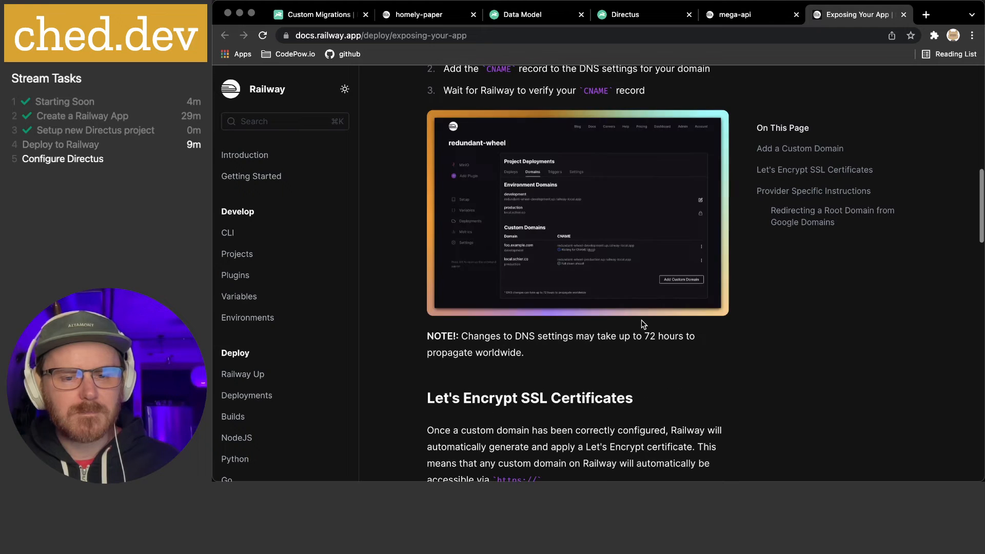
pyautogui.scroll(1, 641, 320)
pyautogui.scroll(-1, 641, 320)
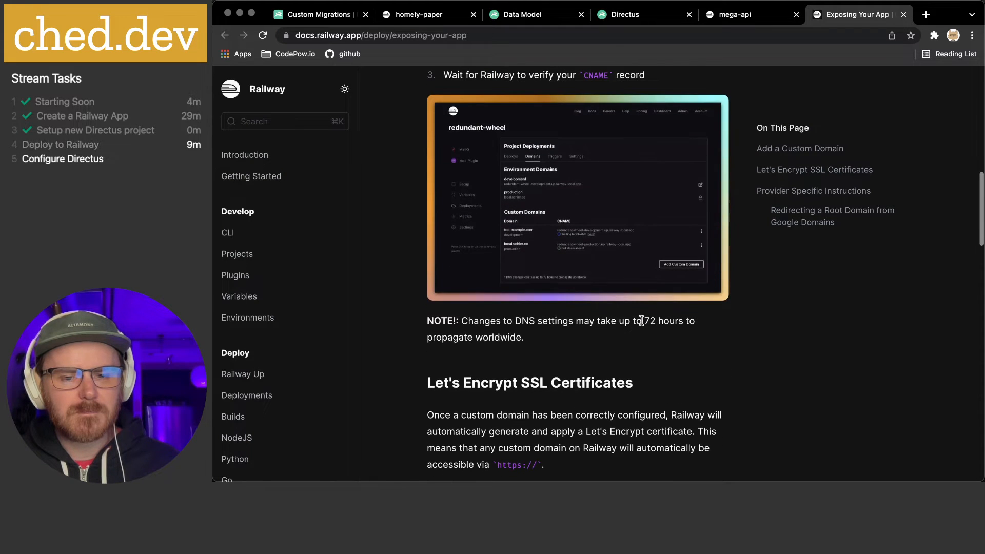
pyautogui.scroll(-2, 569, 324)
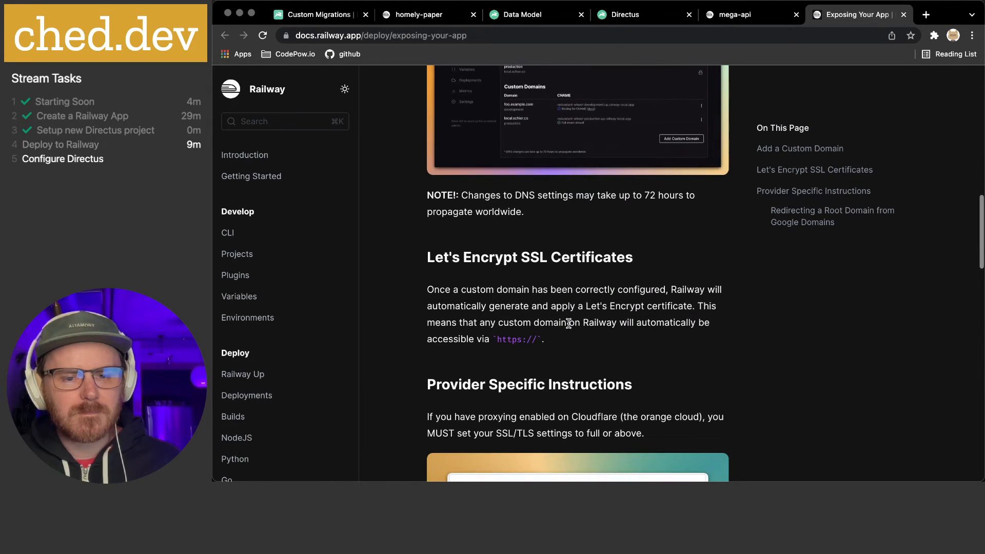
pyautogui.scroll(-2, 570, 321)
pyautogui.scroll(4, 574, 316)
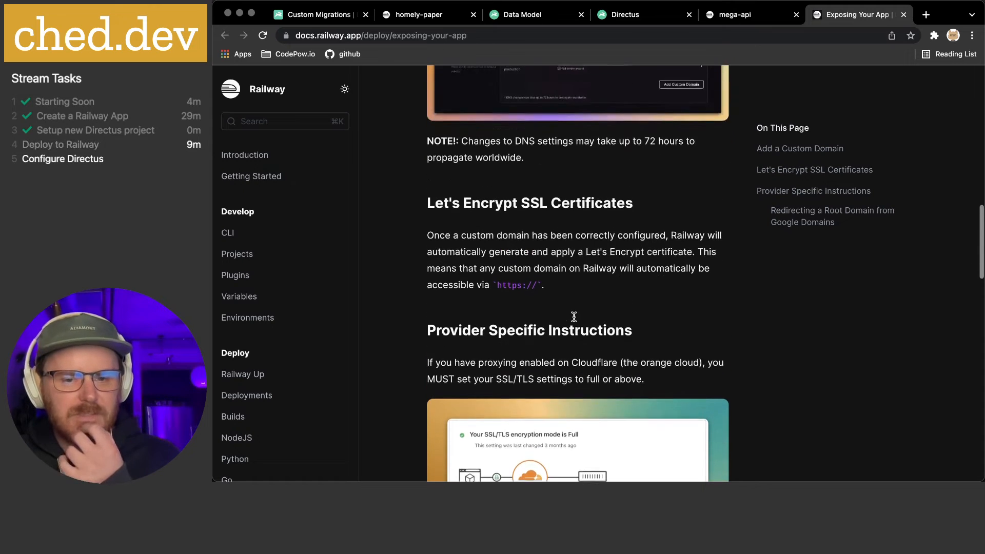
pyautogui.scroll(2, 574, 317)
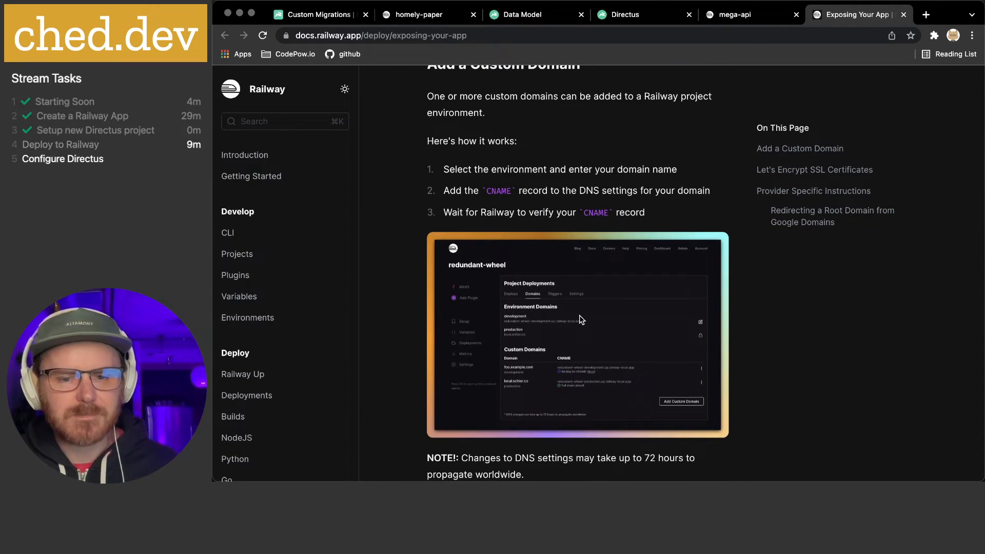
pyautogui.scroll(-1, 579, 315)
pyautogui.scroll(1, 661, 216)
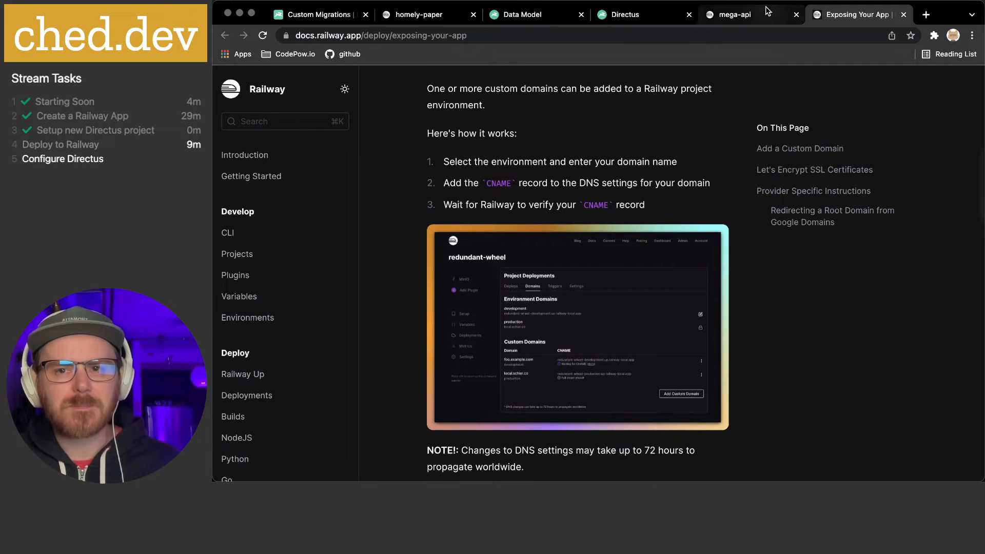
pyautogui.click(739, 15)
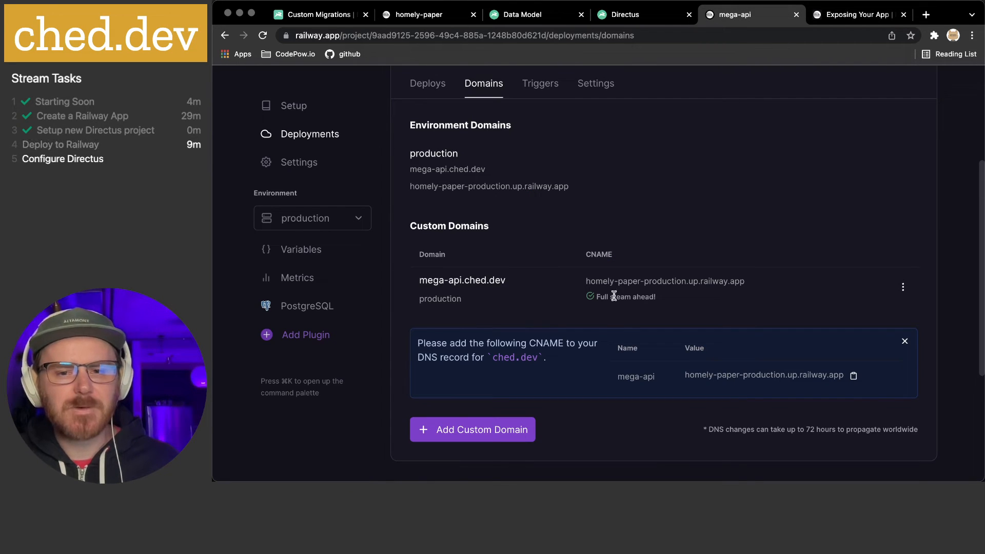
# Look over the mega-api project's Setup page, General settings, and Environments tab
pyautogui.scroll(3, 502, 192)
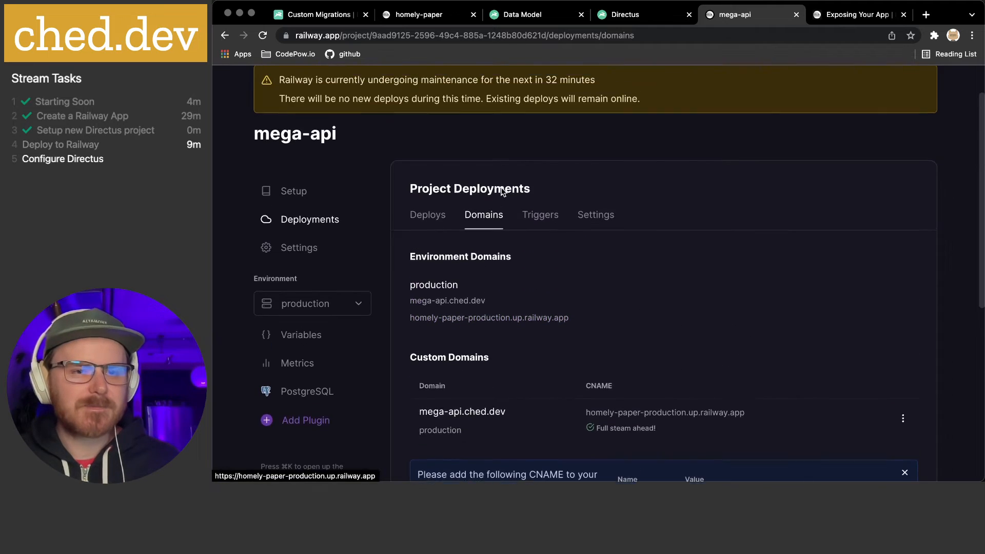
pyautogui.scroll(1, 502, 191)
pyautogui.click(290, 242)
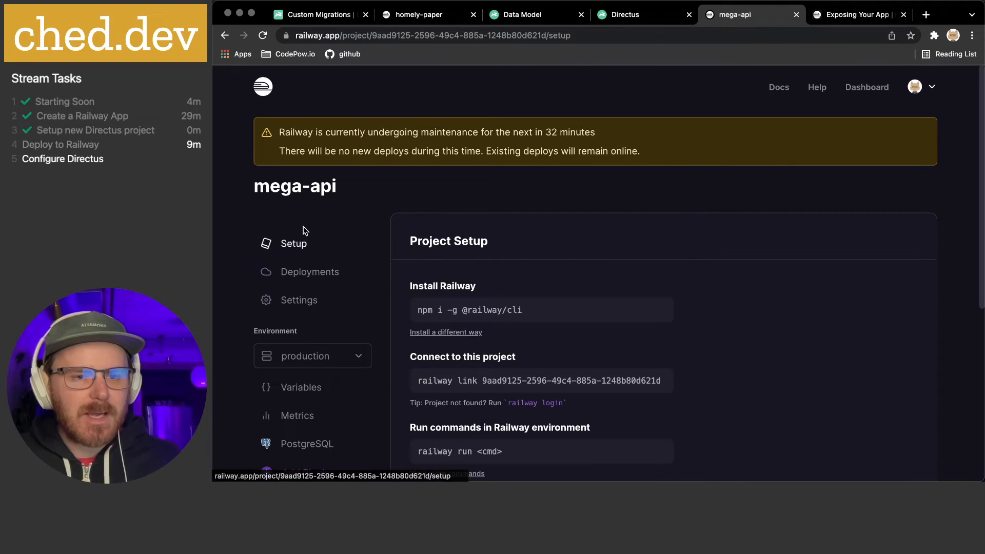
pyautogui.click(318, 302)
pyautogui.scroll(-1, 478, 287)
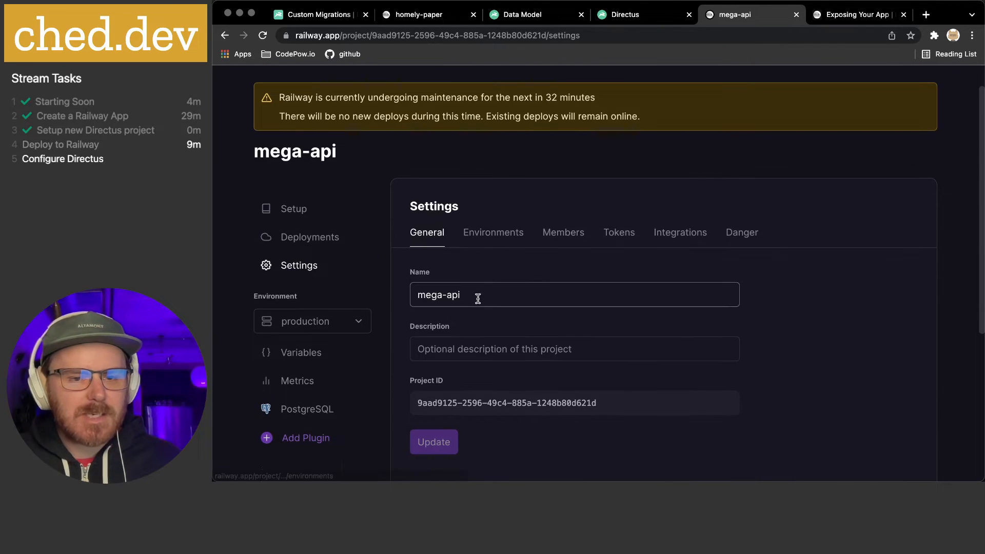
pyautogui.scroll(-2, 478, 298)
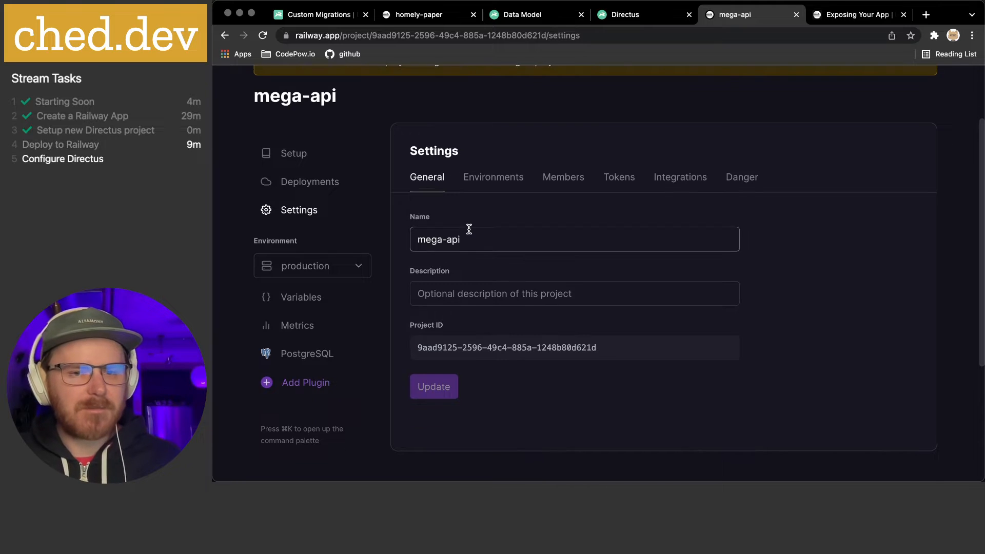
pyautogui.scroll(2, 469, 228)
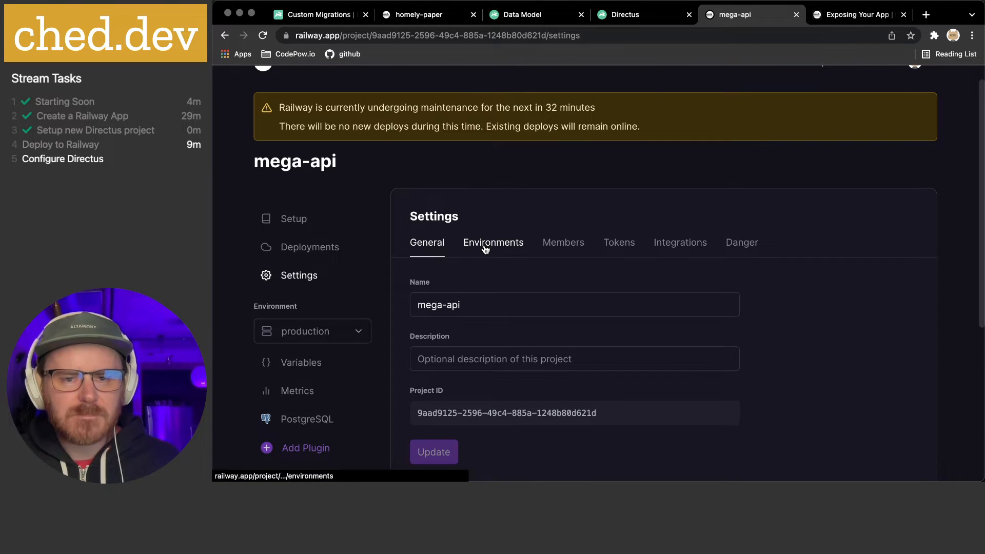
pyautogui.click(473, 249)
pyautogui.click(424, 250)
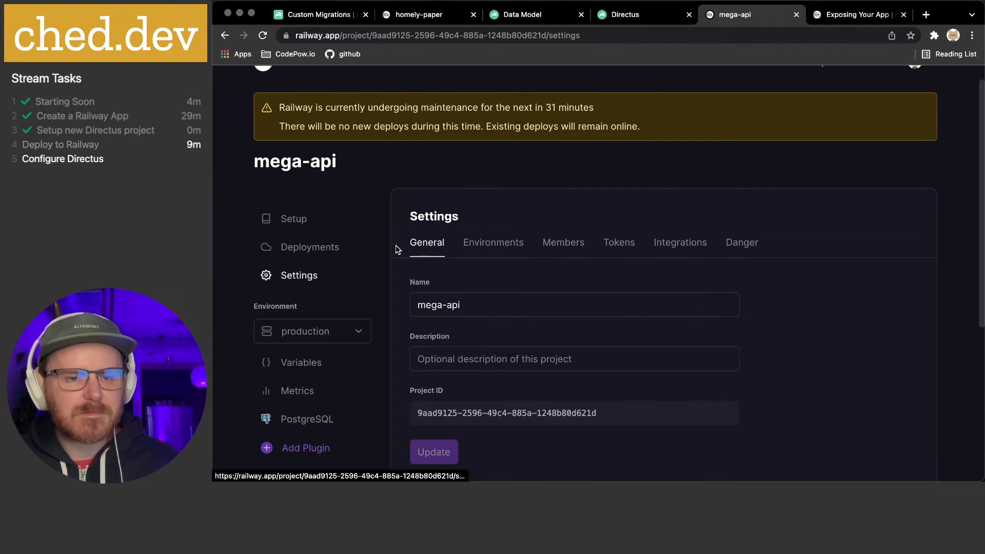
pyautogui.click(276, 220)
pyautogui.scroll(-4, 447, 281)
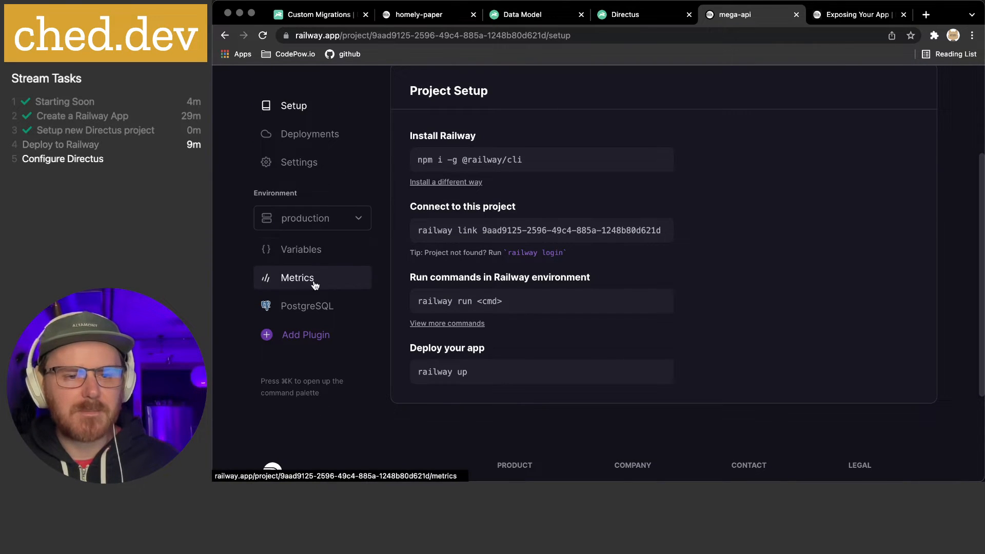
pyautogui.scroll(3, 290, 248)
pyautogui.click(296, 241)
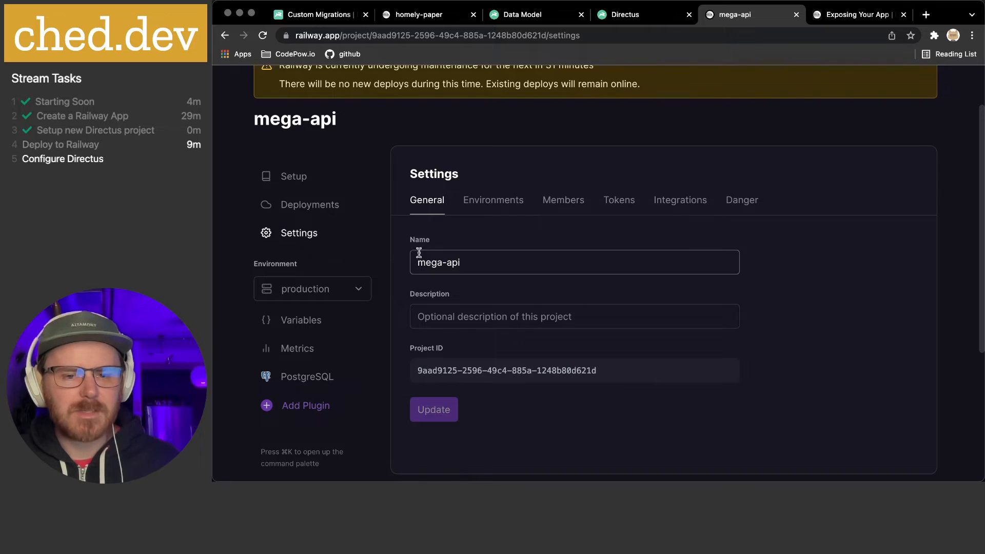
# View the Directus sign-in page at homely-paper-production.up.railway.app, then start a new browser tab
pyautogui.click(624, 16)
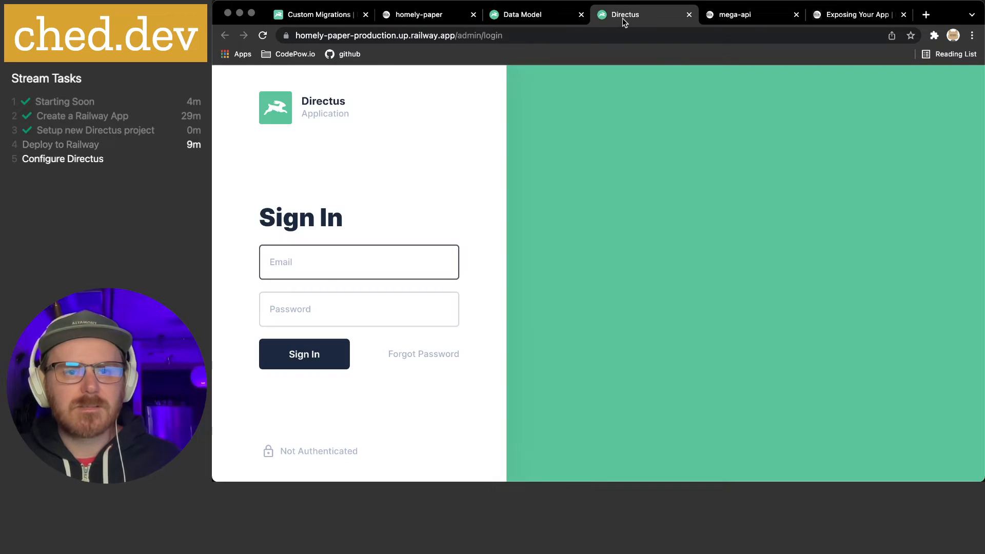
pyautogui.click(334, 35)
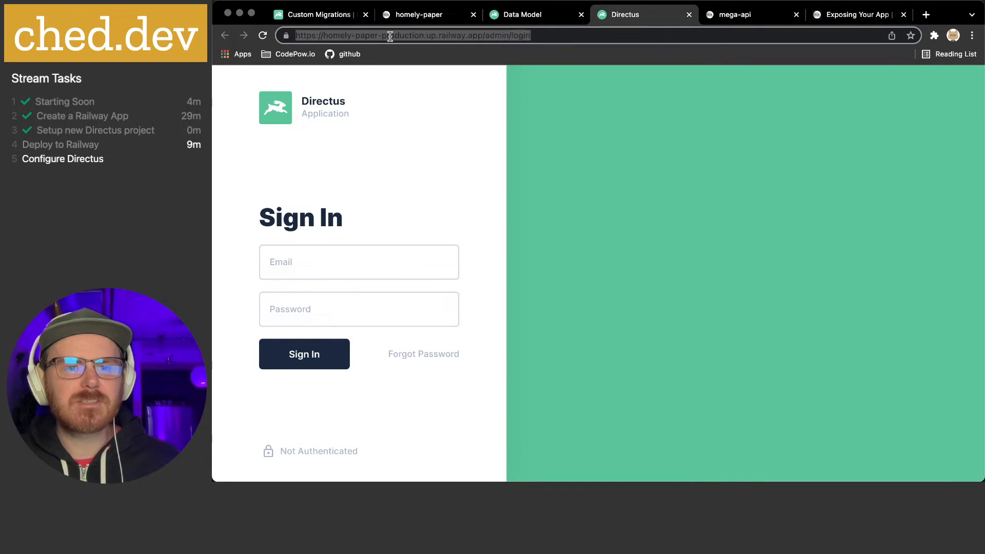
pyautogui.click(575, 190)
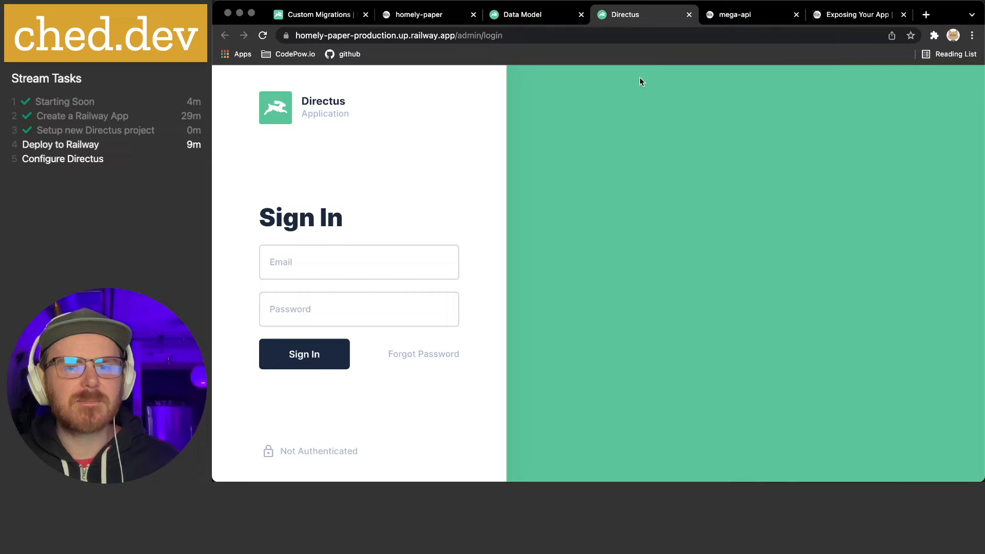
pyautogui.click(926, 15)
# Load mega-api.ched.dev and expand the certificate privacy error's Advanced details
pyautogui.write('mega')
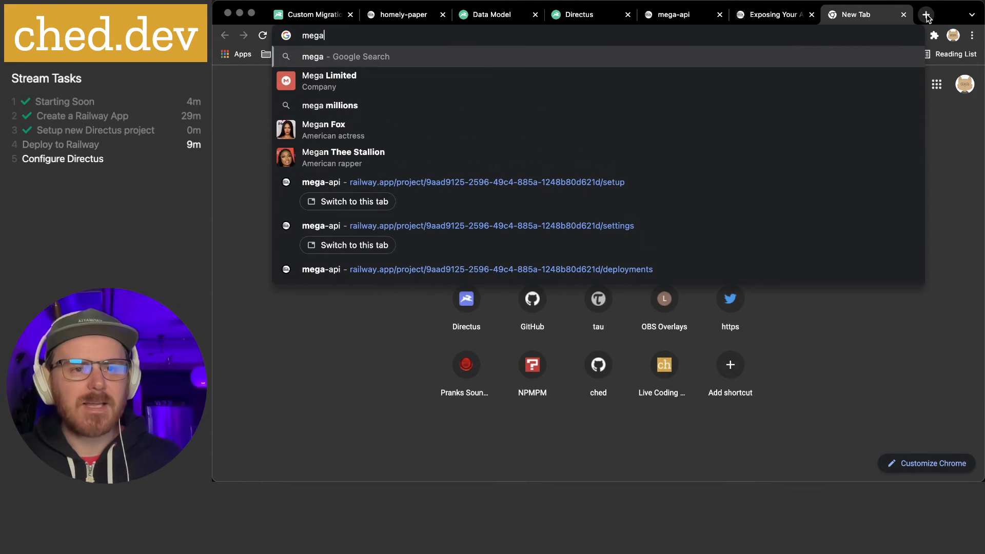
pyautogui.write('-ap')
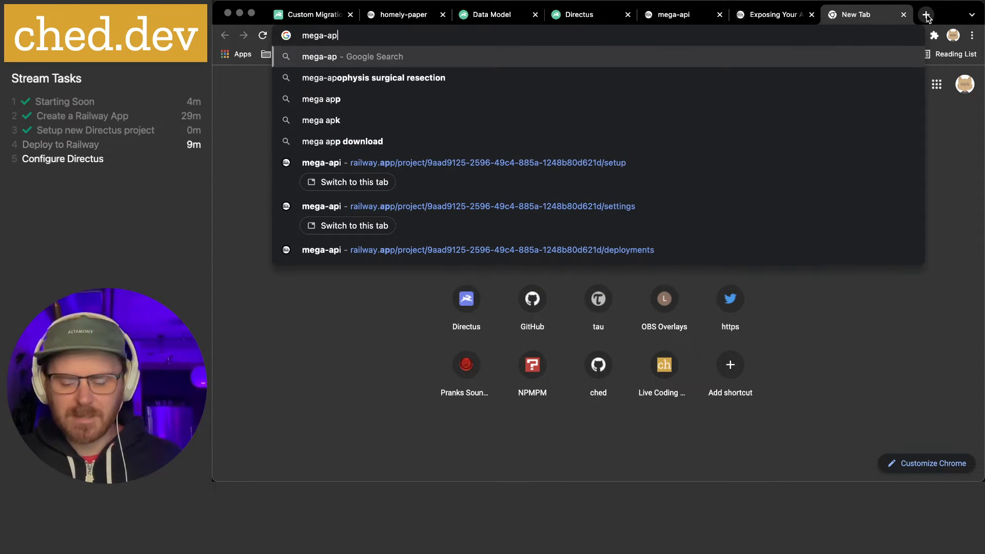
pyautogui.write('i.ched.dev')
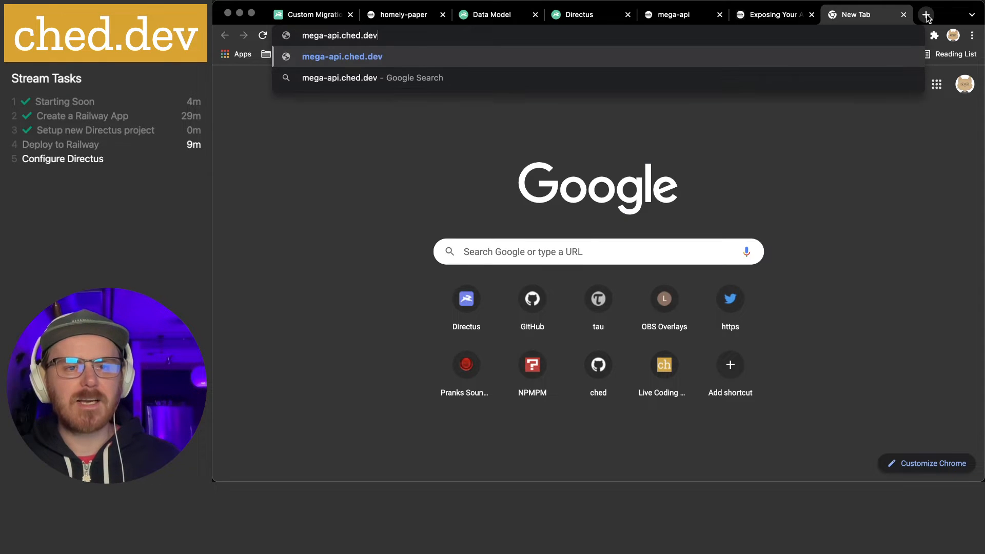
pyautogui.press('Return')
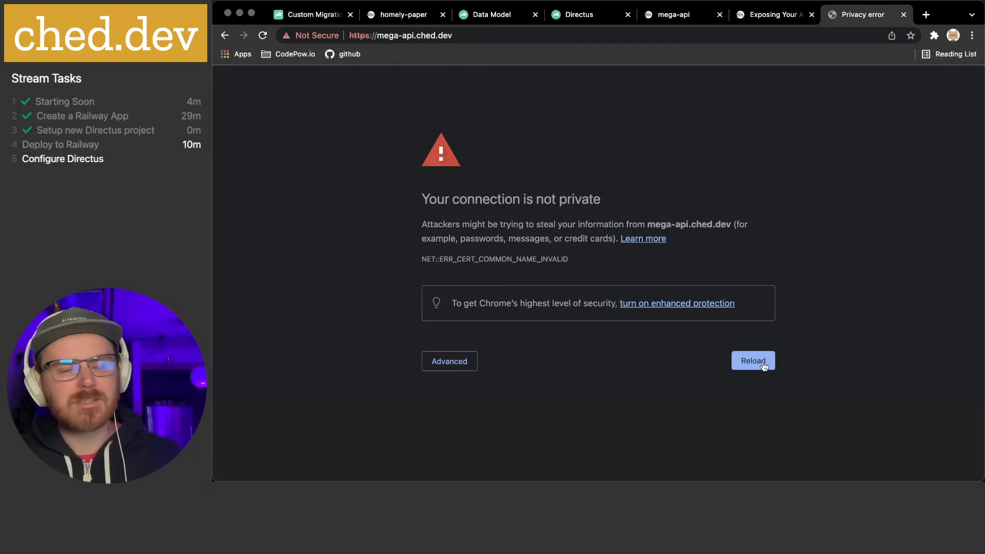
pyautogui.click(454, 364)
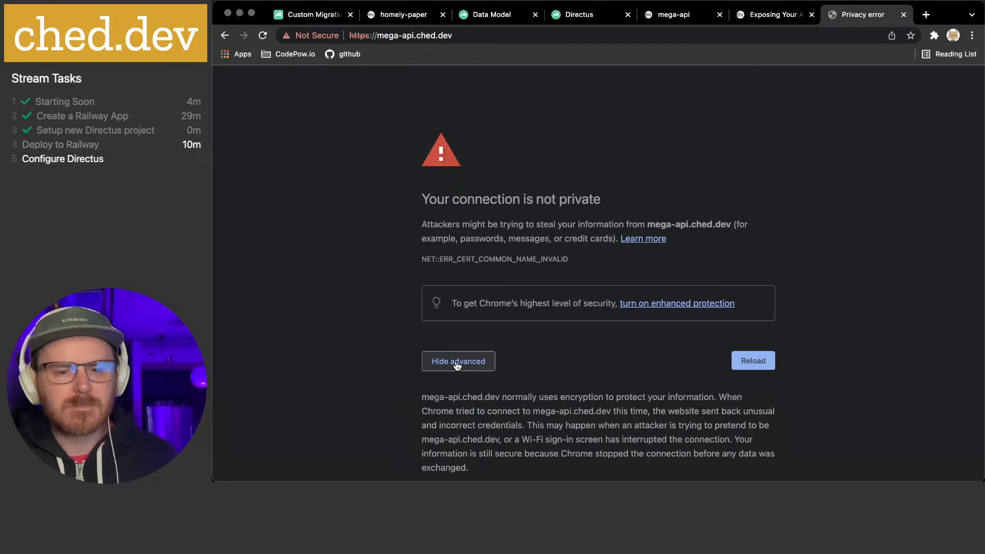
pyautogui.scroll(-2, 465, 372)
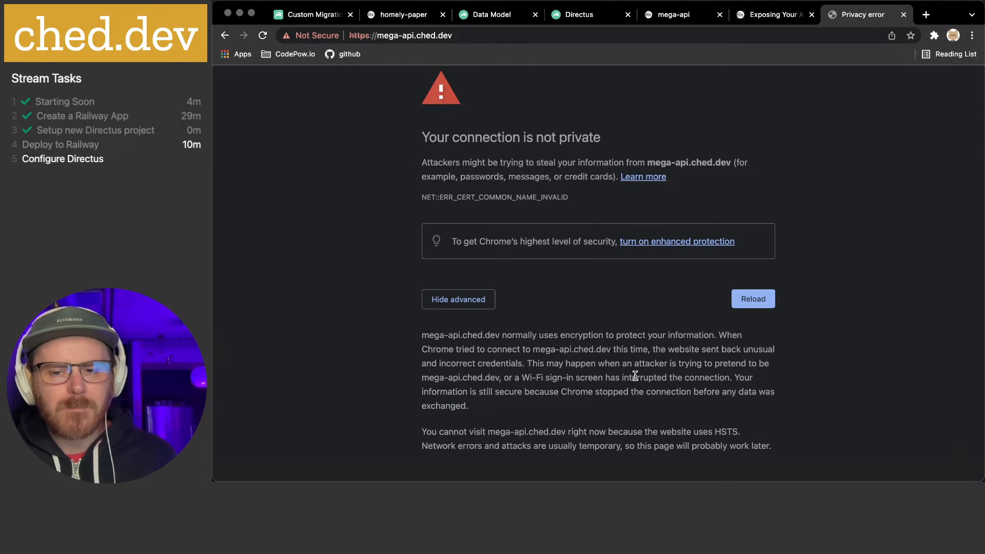
pyautogui.scroll(2, 635, 375)
# Highlight parts of the error explanation, then go back to the mega-api project settings
pyautogui.moveTo(463, 224); pyautogui.dragTo(844, 368)
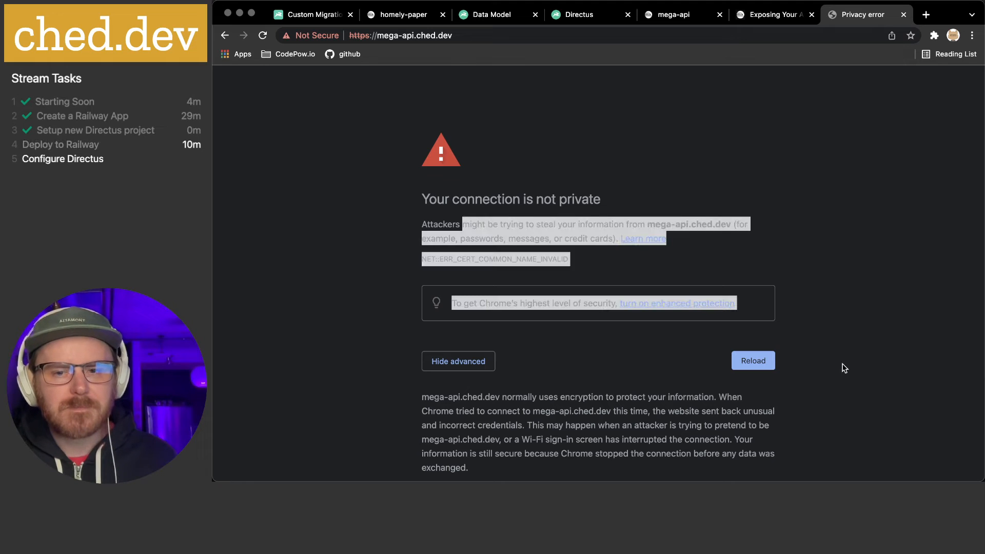
pyautogui.click(798, 323)
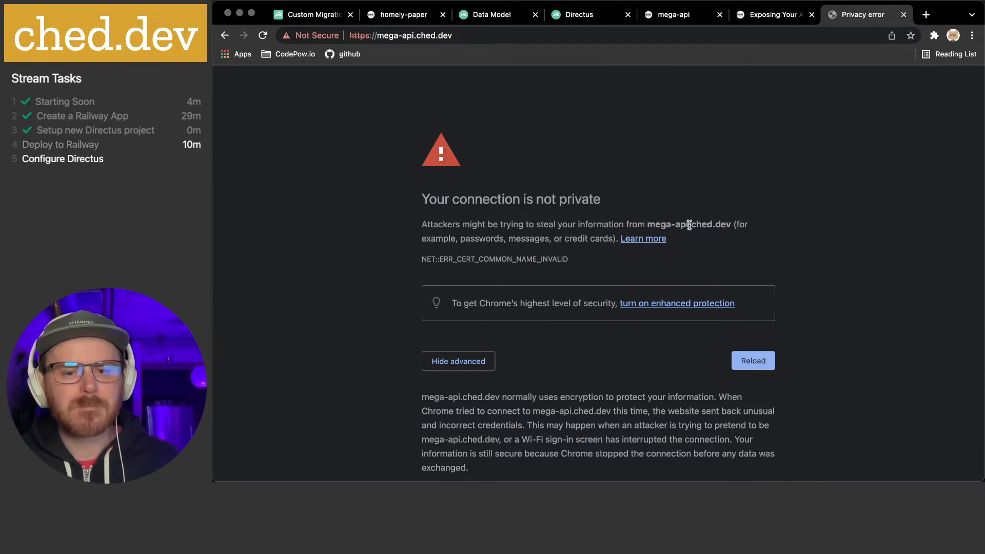
pyautogui.moveTo(512, 226); pyautogui.dragTo(490, 203)
pyautogui.click(919, 312)
pyautogui.click(560, 226)
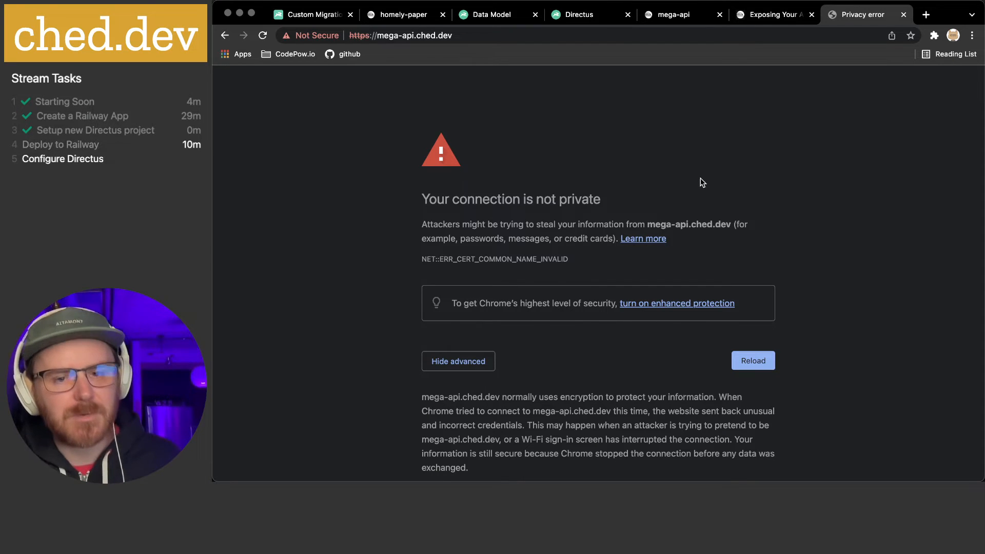
pyautogui.click(660, 15)
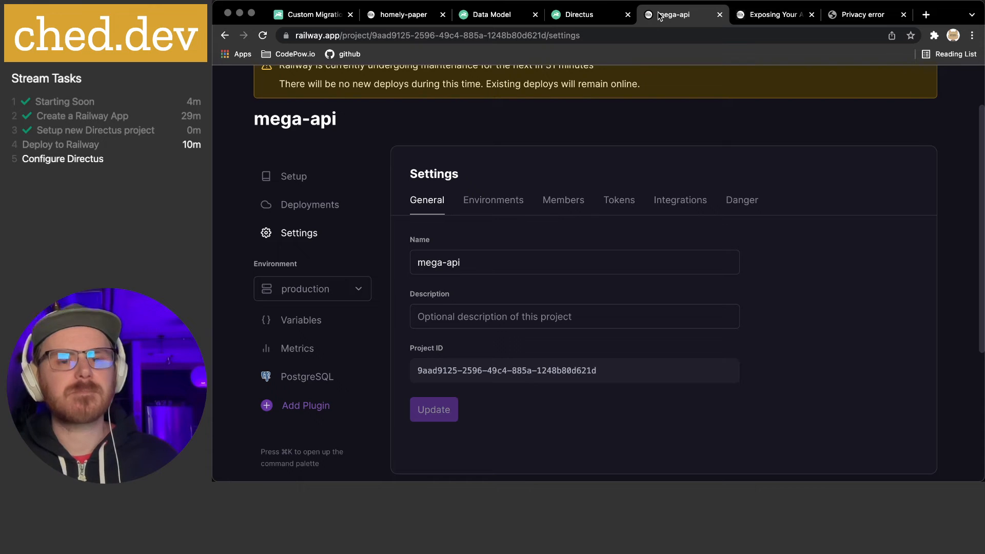
# Confirm the railway.app Directus sign-in page has a secure connection, then return to the Exposing Your App docs
pyautogui.click(577, 16)
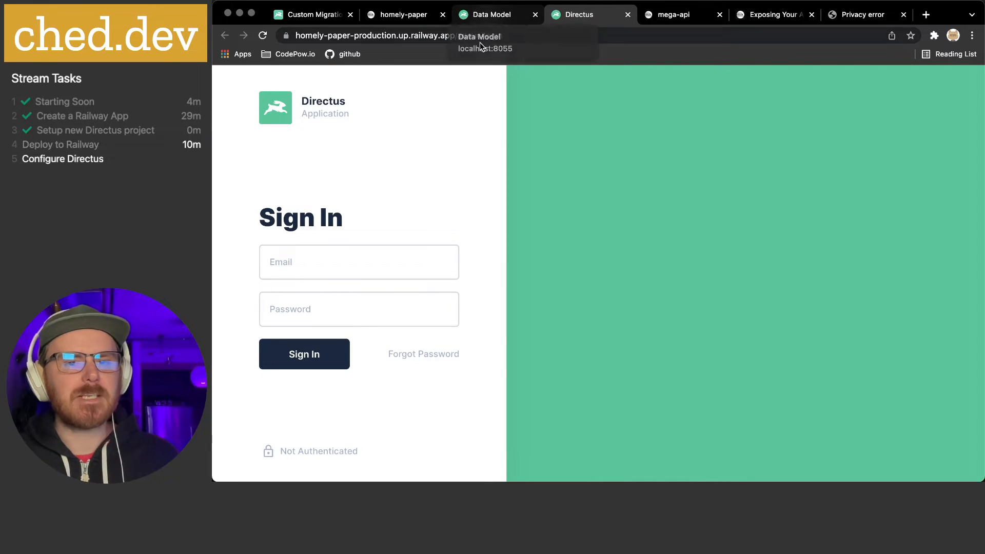
pyautogui.click(287, 36)
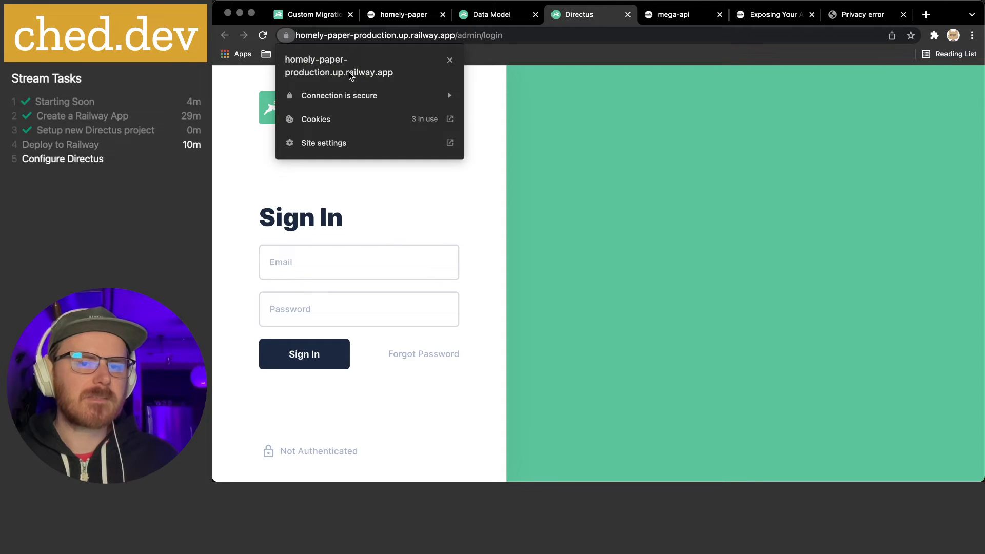
pyautogui.click(514, 96)
pyautogui.click(774, 14)
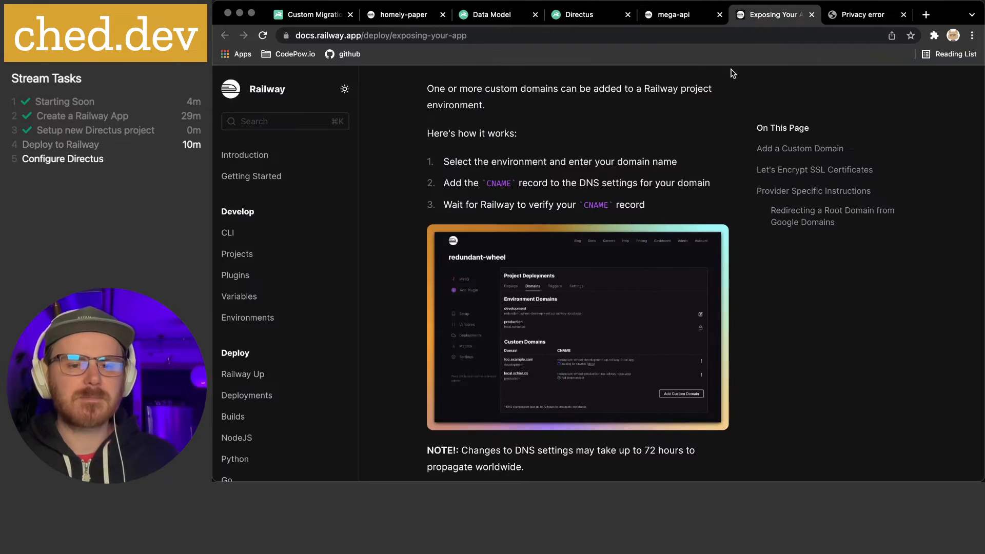
# Read the Exposing Your App docs, jumping to the Let's Encrypt SSL Certificates section
pyautogui.scroll(-5, 629, 220)
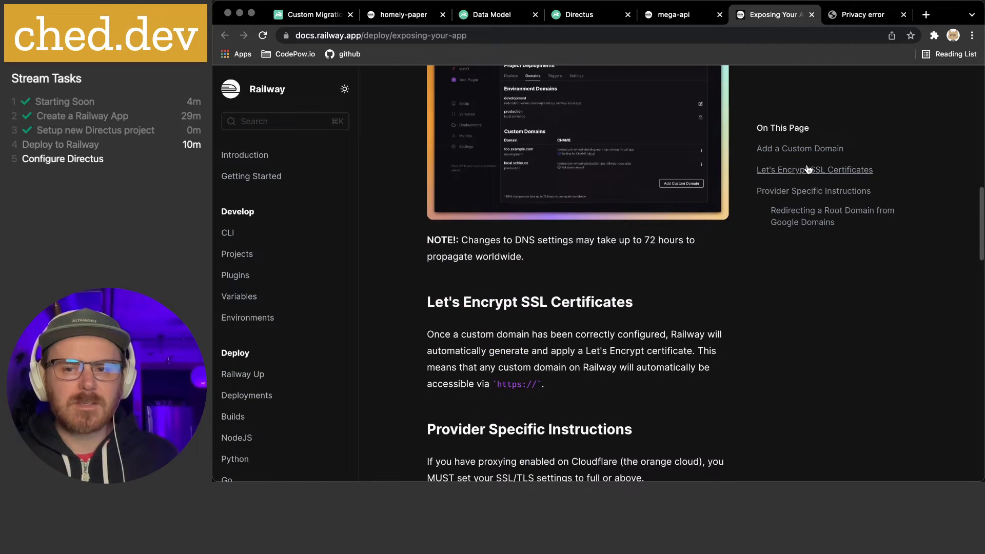
pyautogui.click(808, 170)
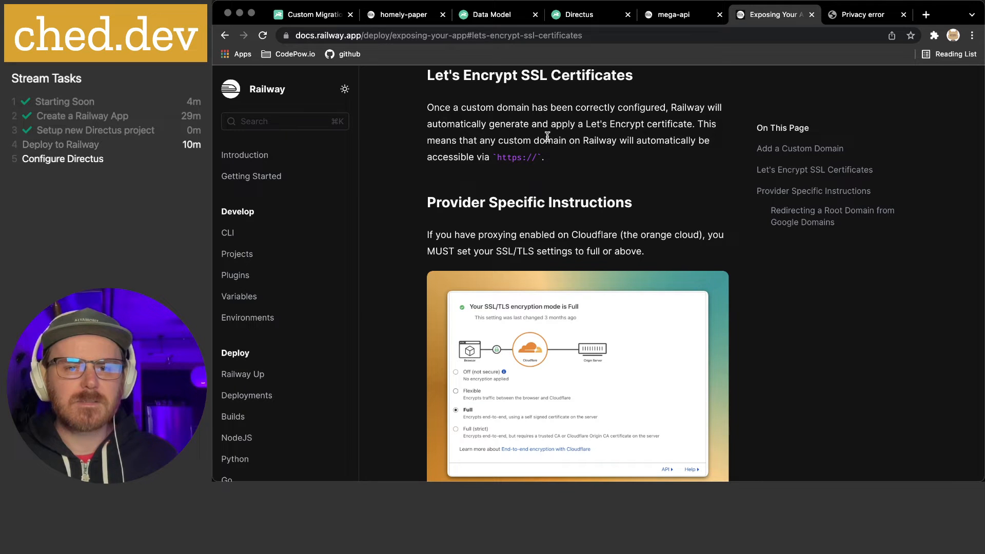
pyautogui.scroll(-1, 454, 158)
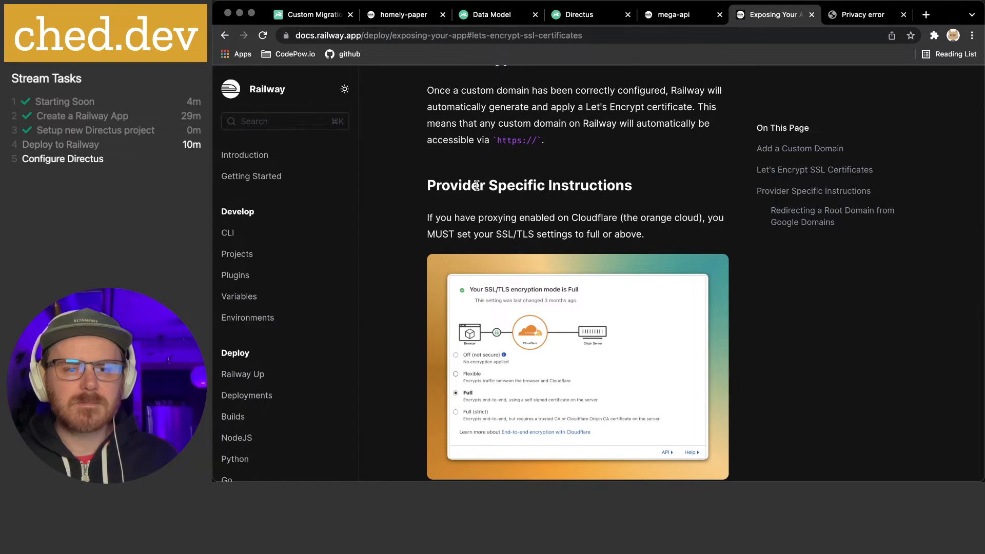
pyautogui.scroll(-2, 477, 186)
pyautogui.scroll(-10, 478, 188)
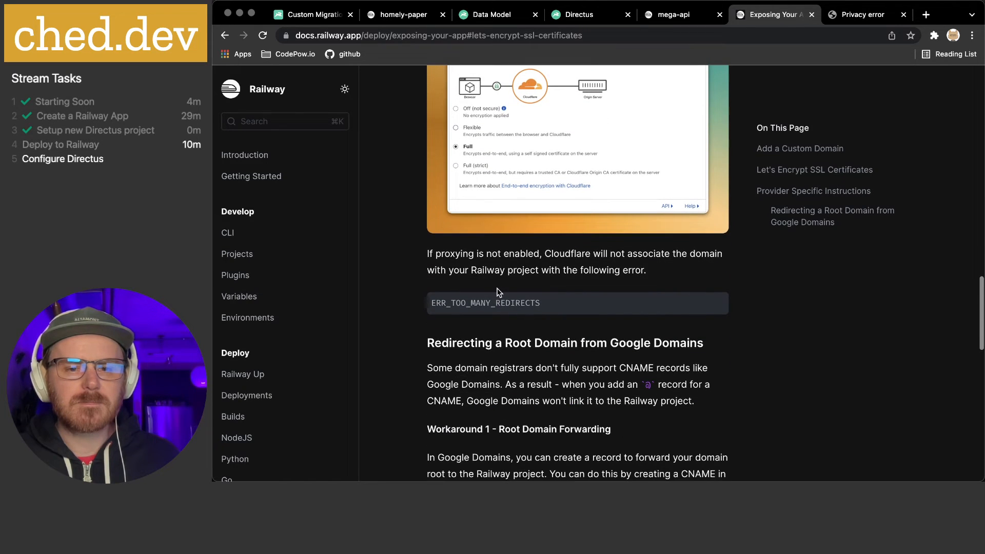
pyautogui.scroll(-7, 486, 253)
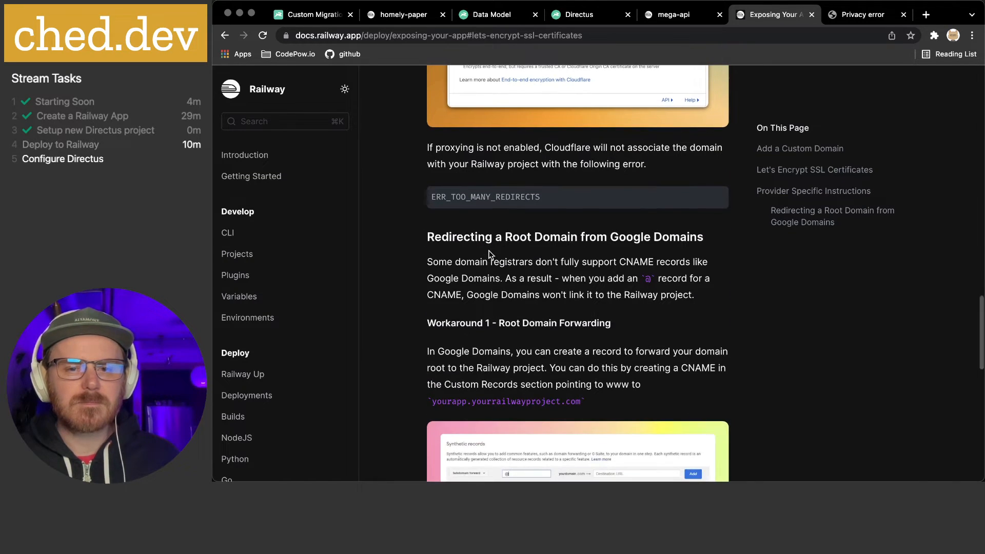
pyautogui.scroll(-2, 495, 246)
pyautogui.scroll(-9, 499, 237)
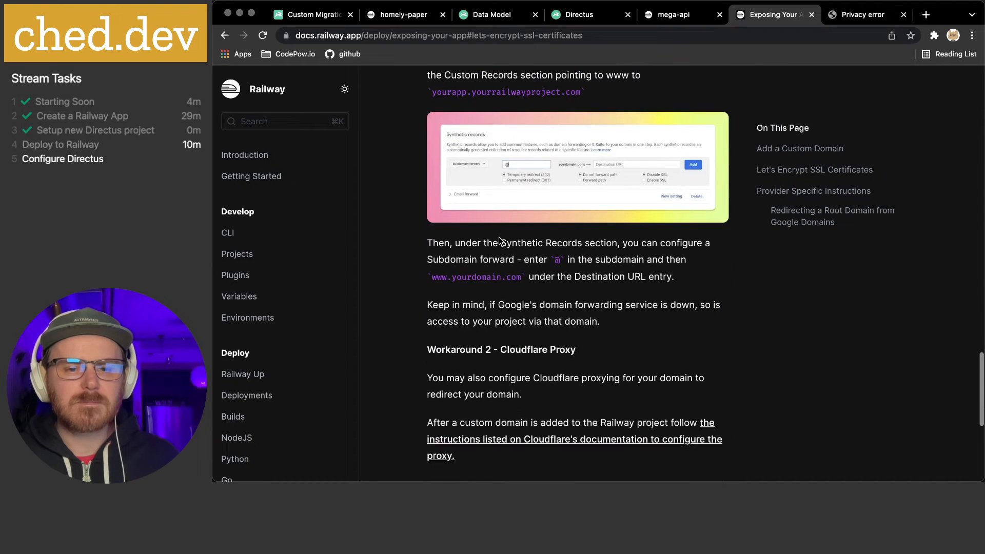
pyautogui.scroll(-3, 496, 240)
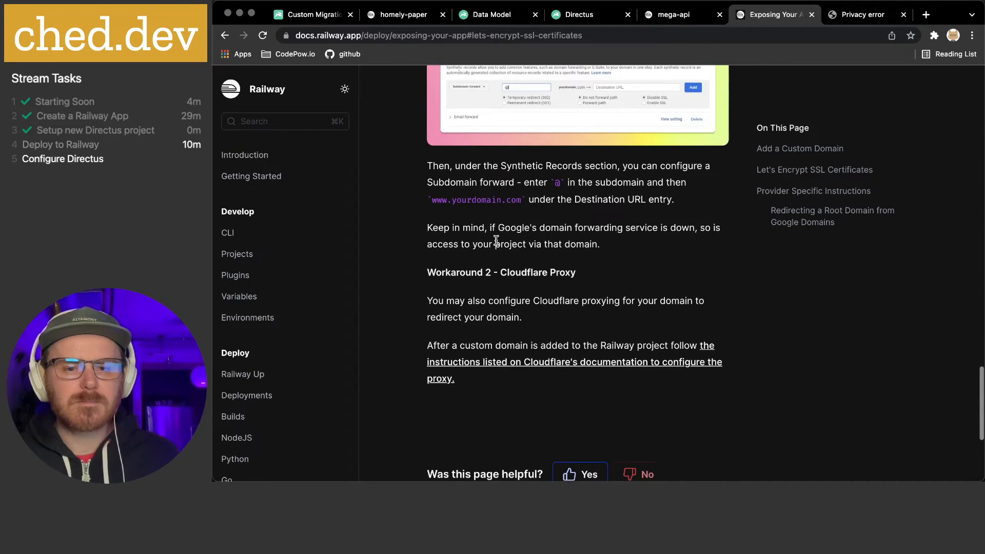
pyautogui.scroll(-8, 495, 240)
pyautogui.scroll(7, 496, 241)
pyautogui.scroll(20, 496, 239)
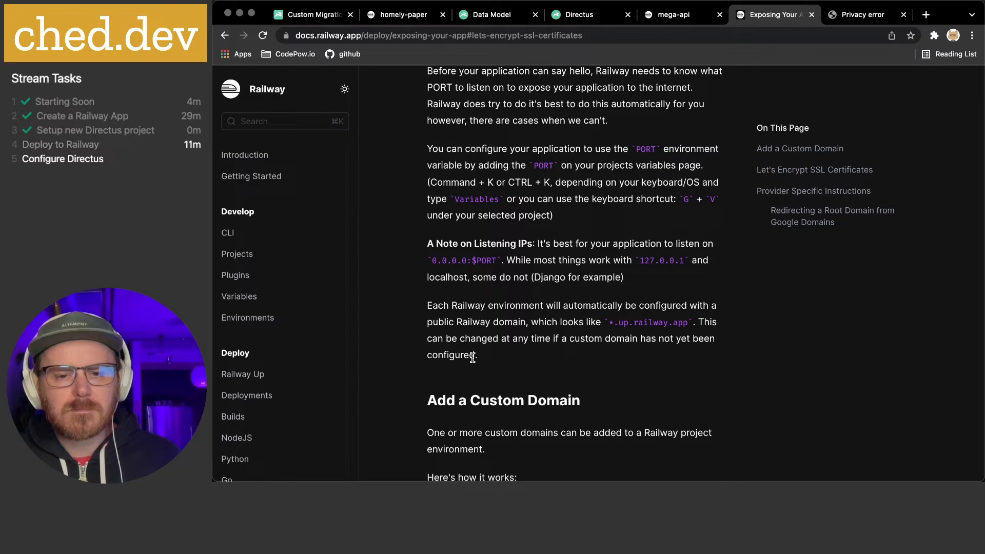
# Highlight the paragraph about public Railway domains, then go back to the mega-api project settings
pyautogui.moveTo(444, 318); pyautogui.dragTo(656, 338)
pyautogui.click(645, 337)
pyautogui.moveTo(505, 307); pyautogui.dragTo(584, 344)
pyautogui.click(558, 350)
pyautogui.click(549, 315)
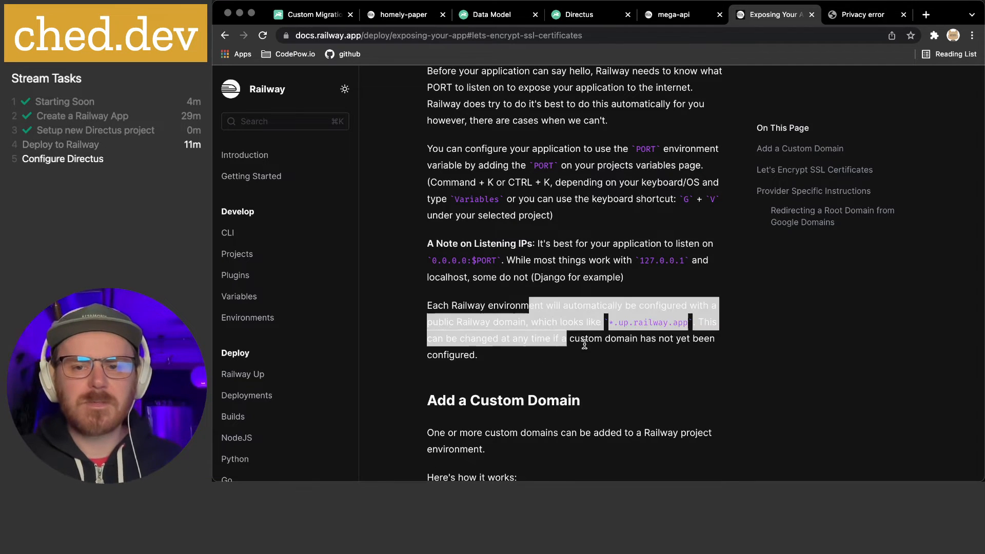
pyautogui.click(615, 358)
pyautogui.scroll(3, 611, 339)
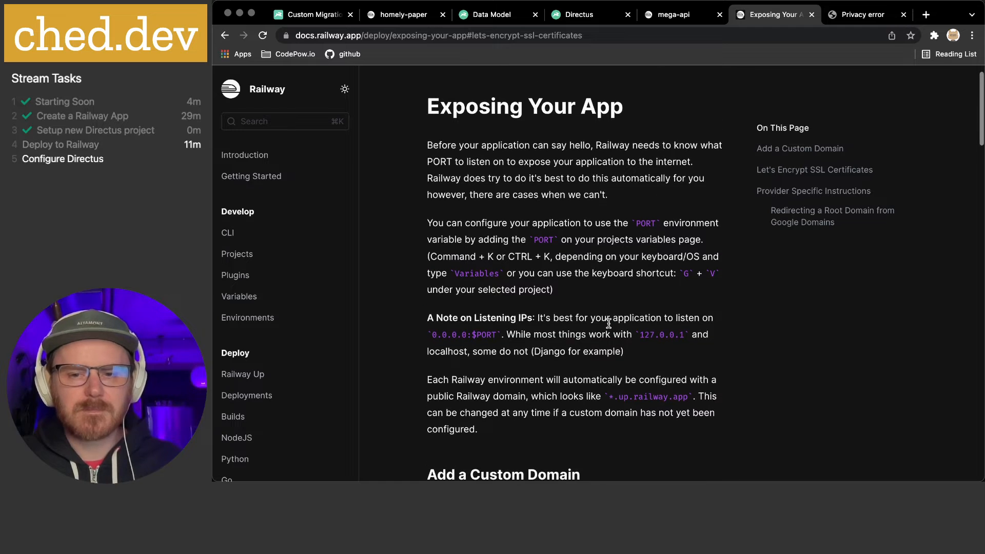
pyautogui.scroll(2, 610, 325)
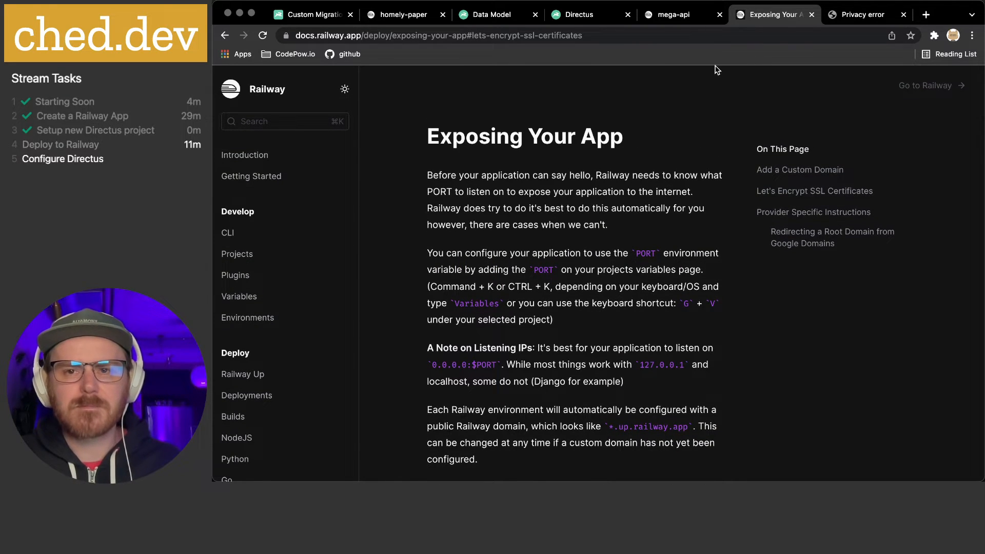
pyautogui.click(676, 15)
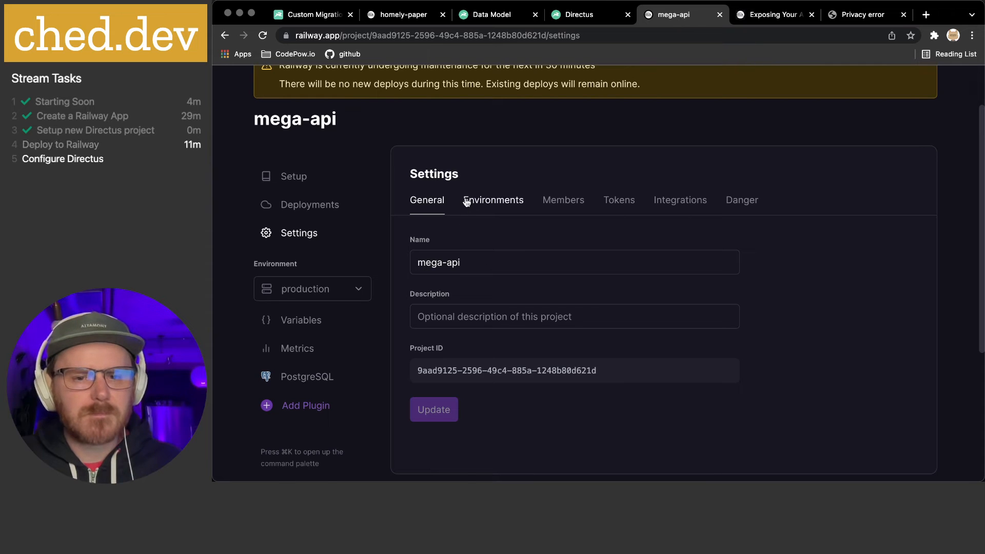
# Show the mega-api Deployments list with the Success deploy at mega-api.ched.dev, checking its options menu
pyautogui.click(302, 207)
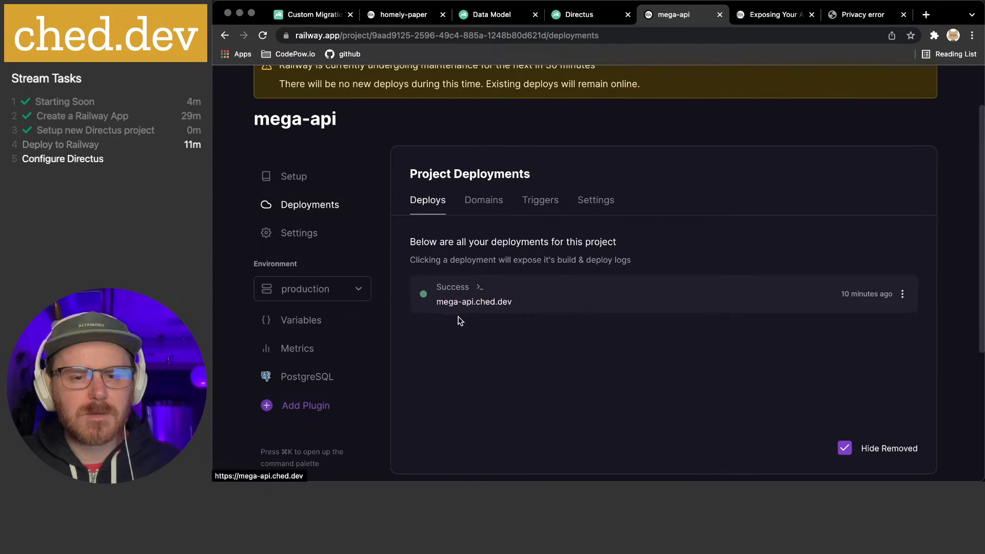
pyautogui.click(901, 301)
pyautogui.click(618, 342)
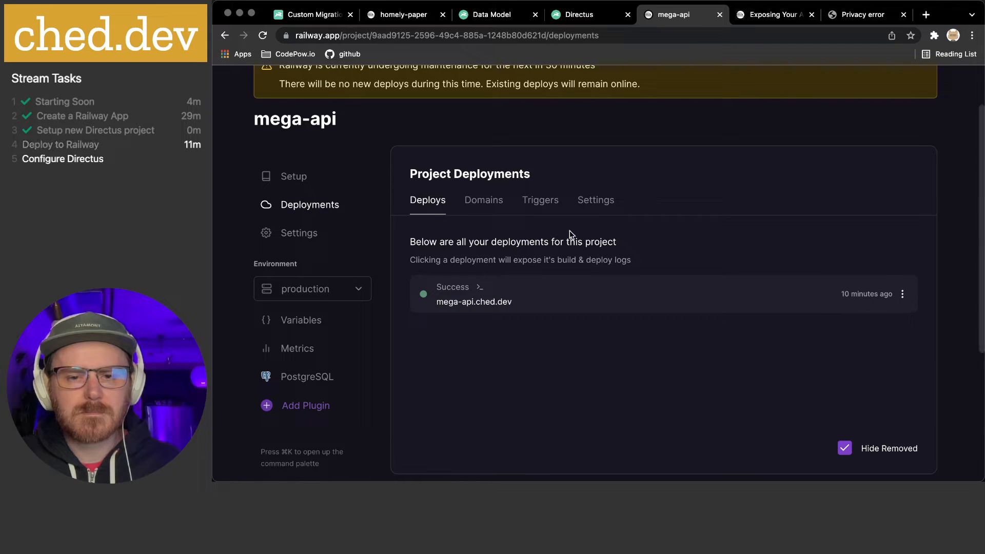
# On the mega-api.ched.dev privacy error page, view the certificate the site is serving
pyautogui.scroll(2, 593, 294)
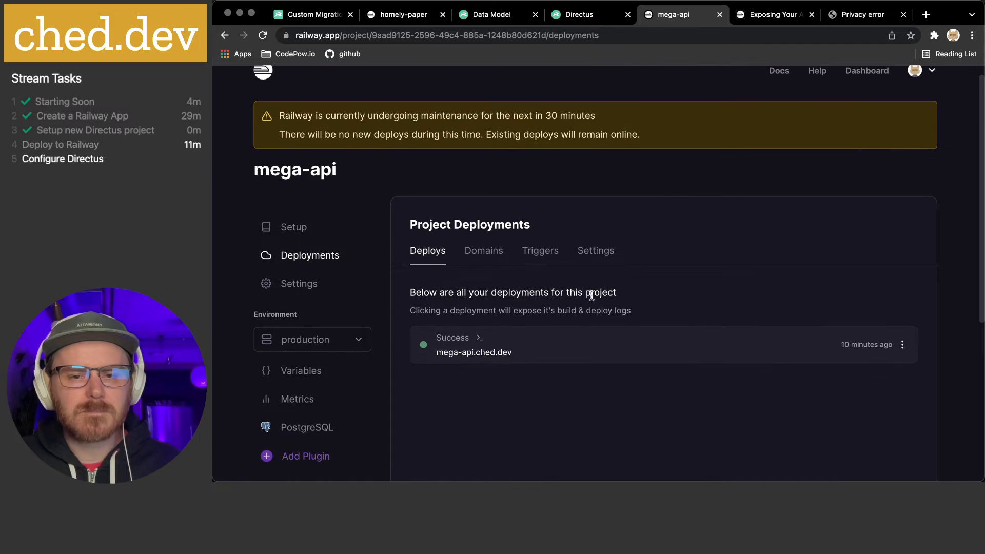
pyautogui.click(851, 14)
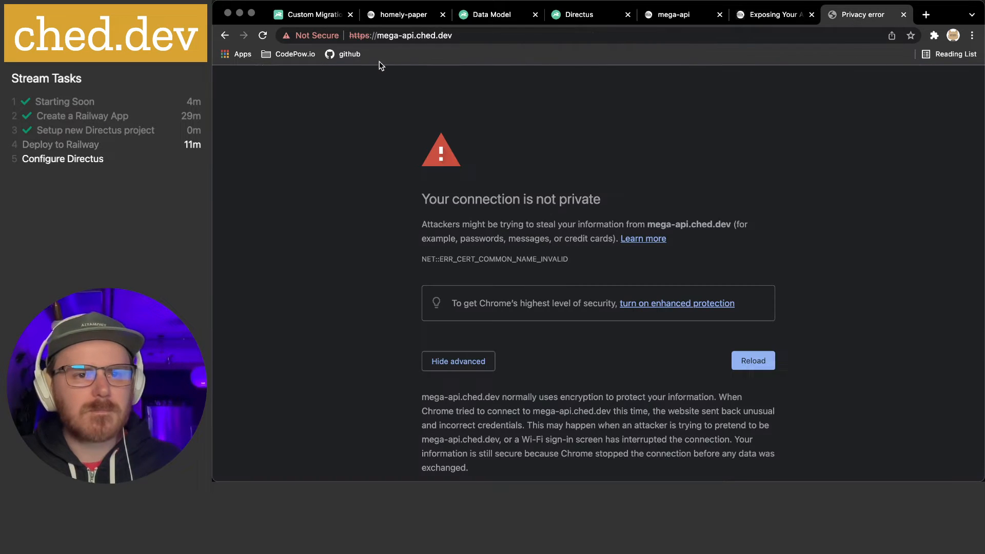
pyautogui.click(361, 37)
pyautogui.click(295, 35)
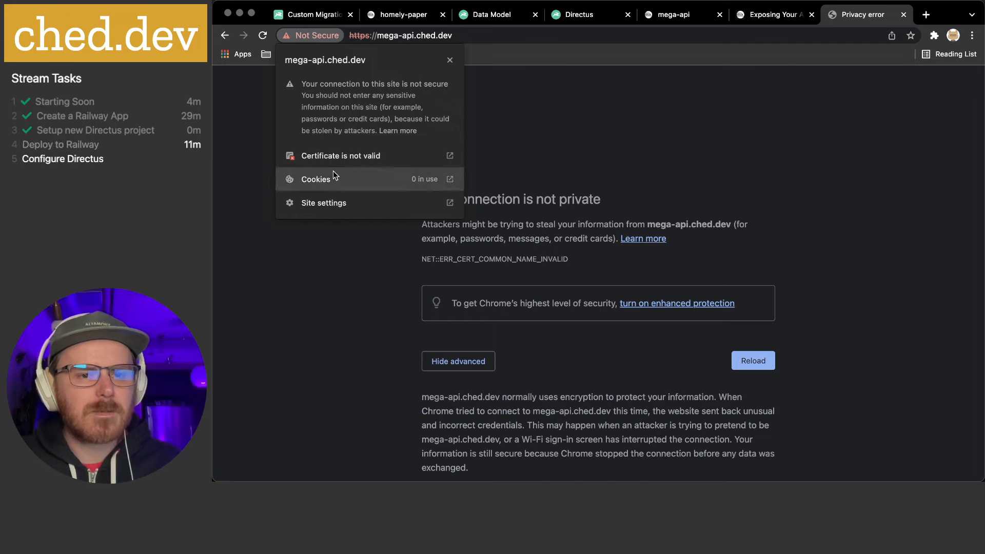
pyautogui.click(336, 156)
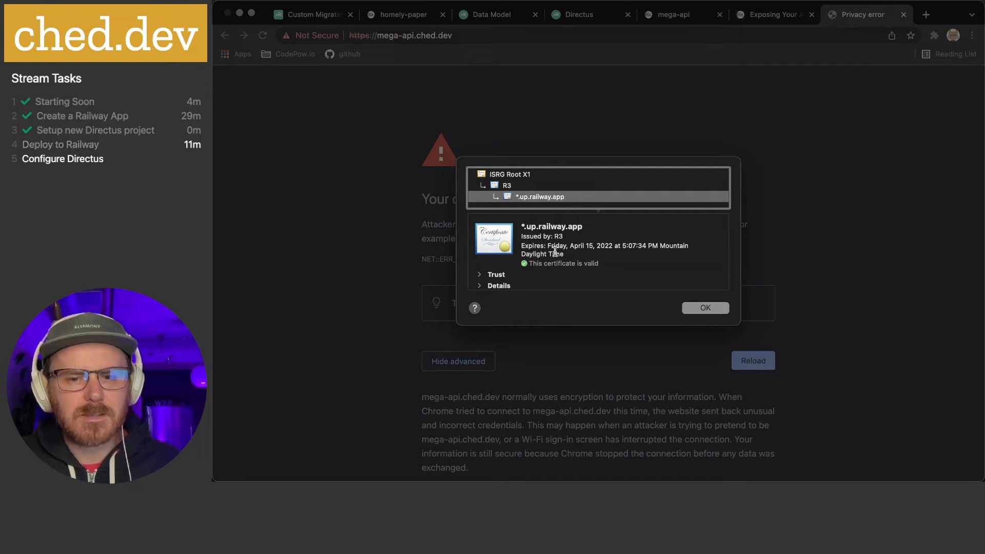
pyautogui.scroll(-2, 551, 259)
pyautogui.scroll(2, 551, 260)
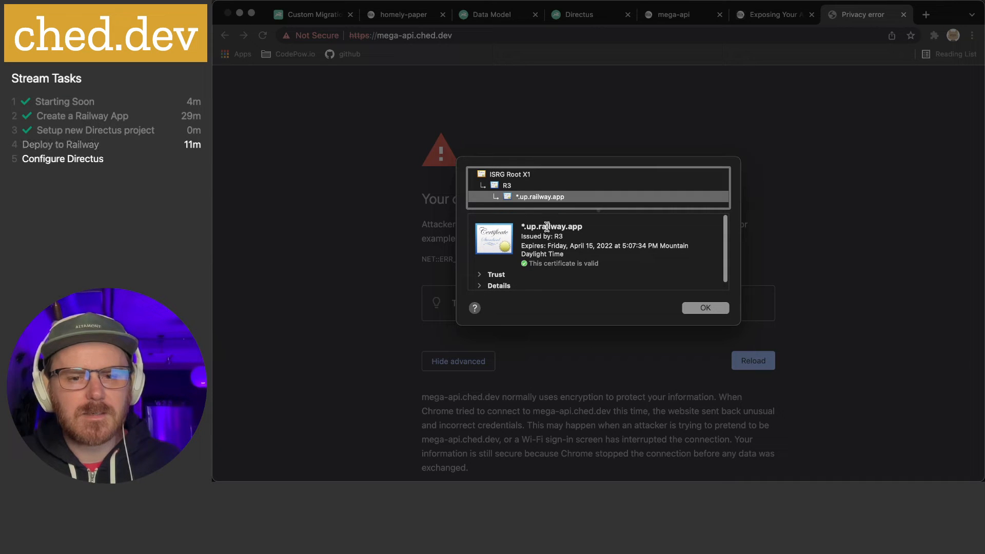
pyautogui.click(715, 310)
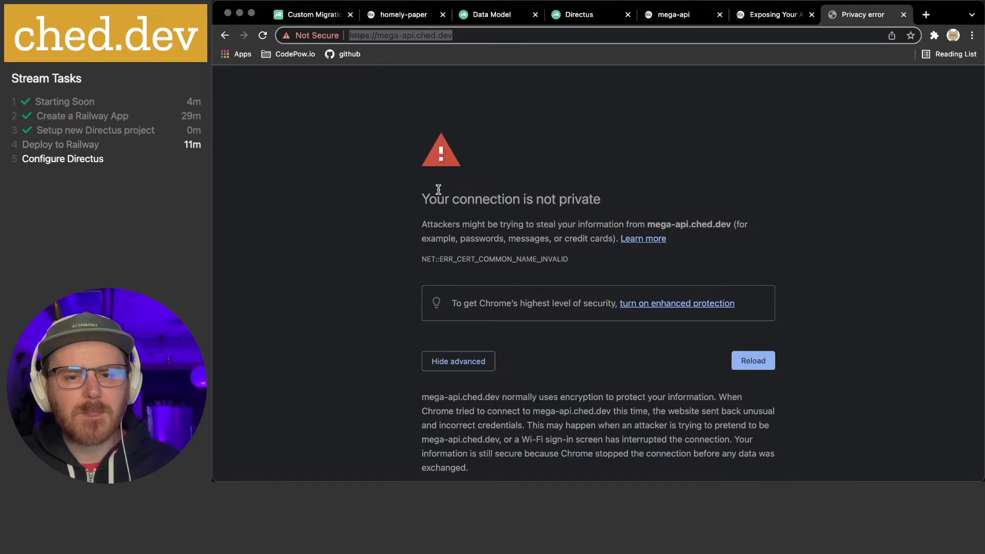
# Retry mega-api.ched.dev over plain http and reload it, then close the extra error tab
pyautogui.click(366, 38)
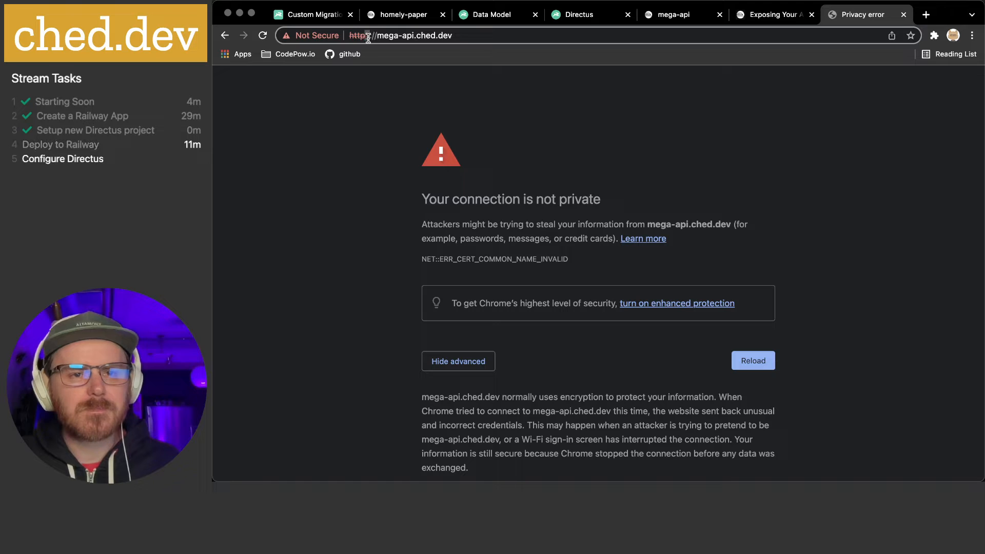
pyautogui.press('BackSpace')
pyautogui.press('Return')
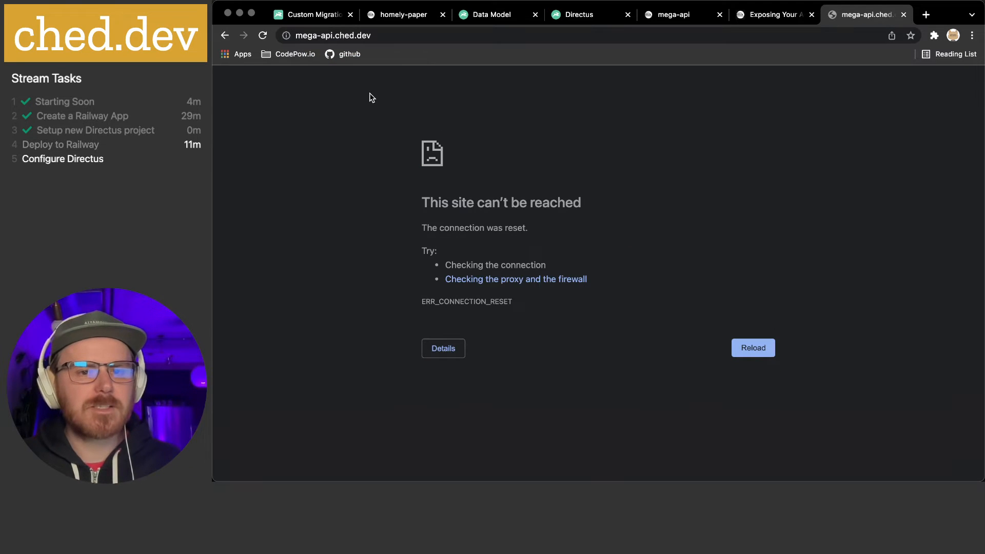
pyautogui.click(419, 36)
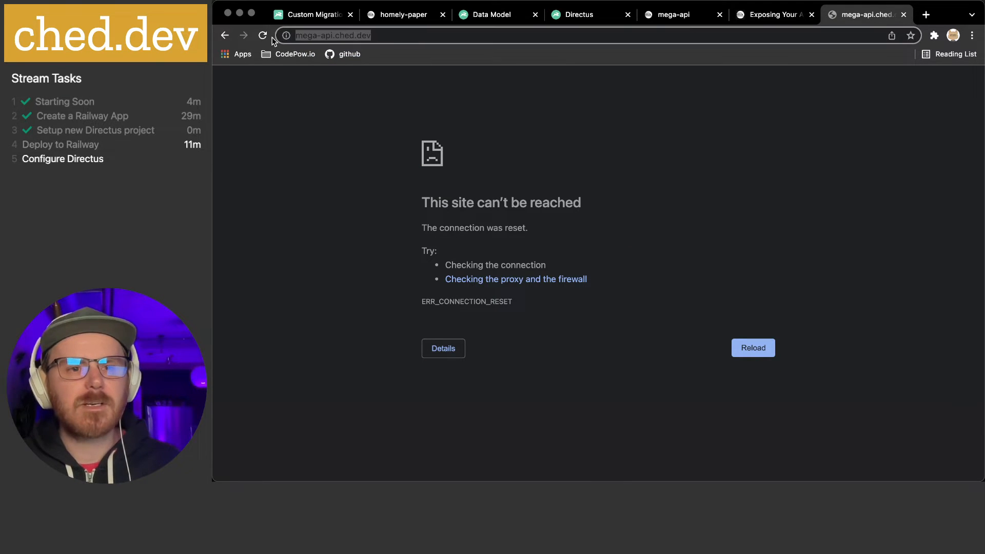
pyautogui.click(226, 38)
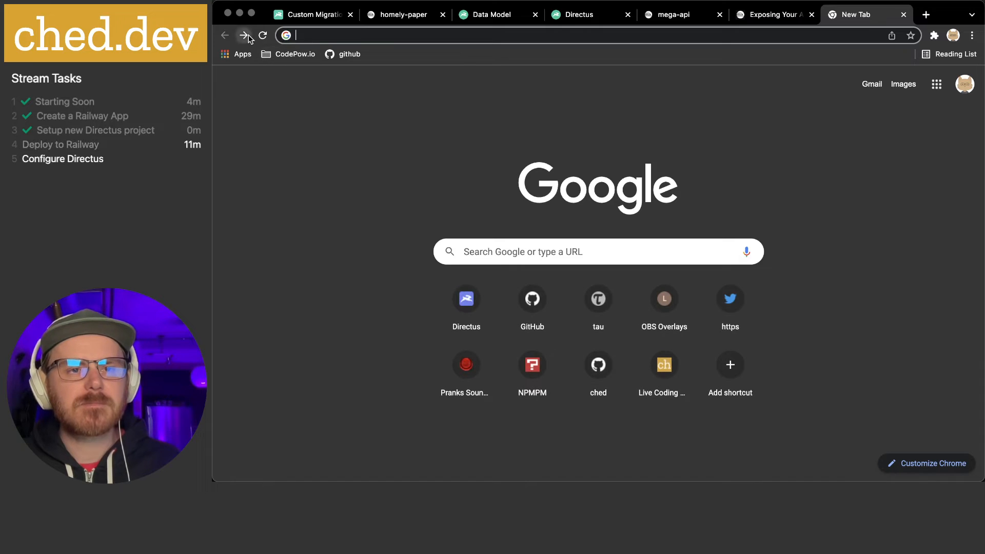
pyautogui.click(247, 38)
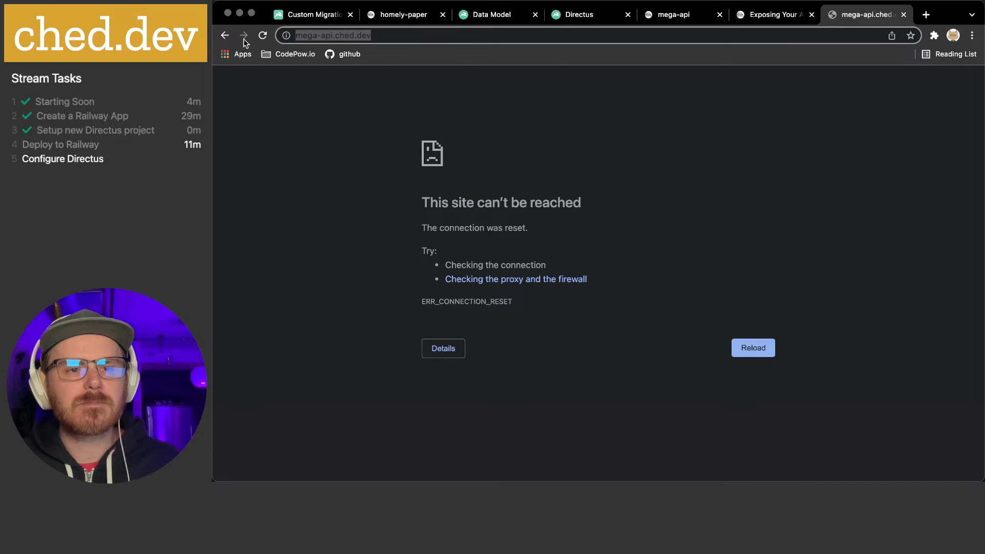
pyautogui.click(321, 36)
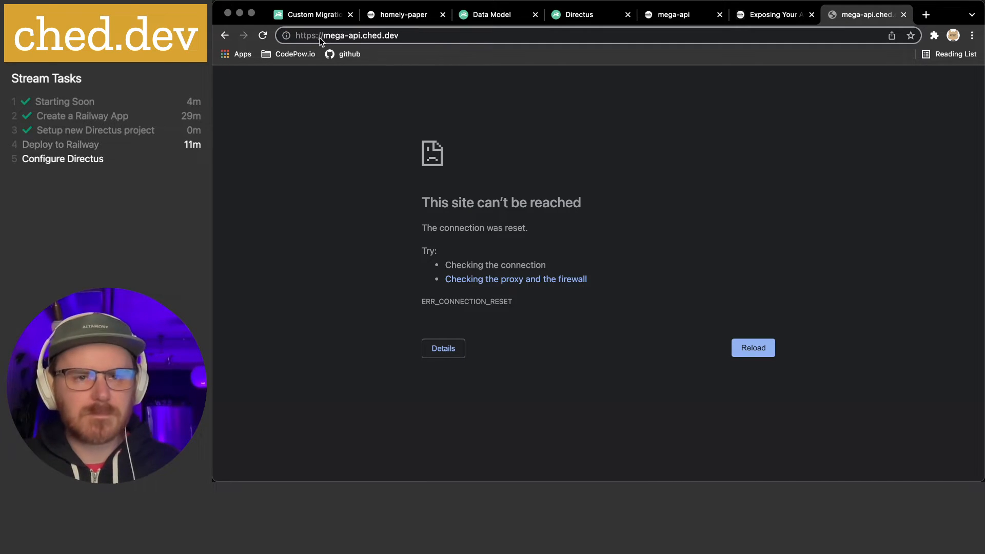
pyautogui.press('Return')
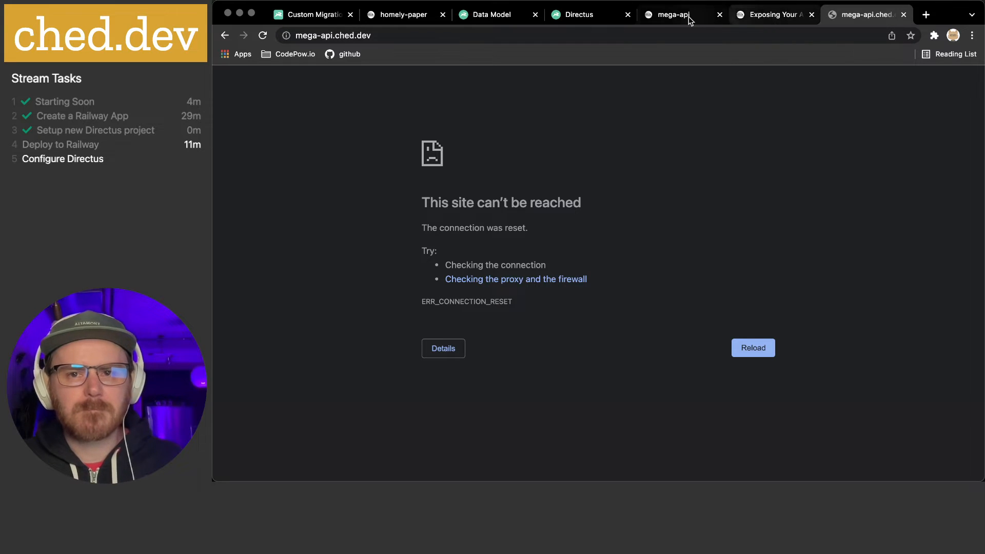
pyautogui.click(673, 15)
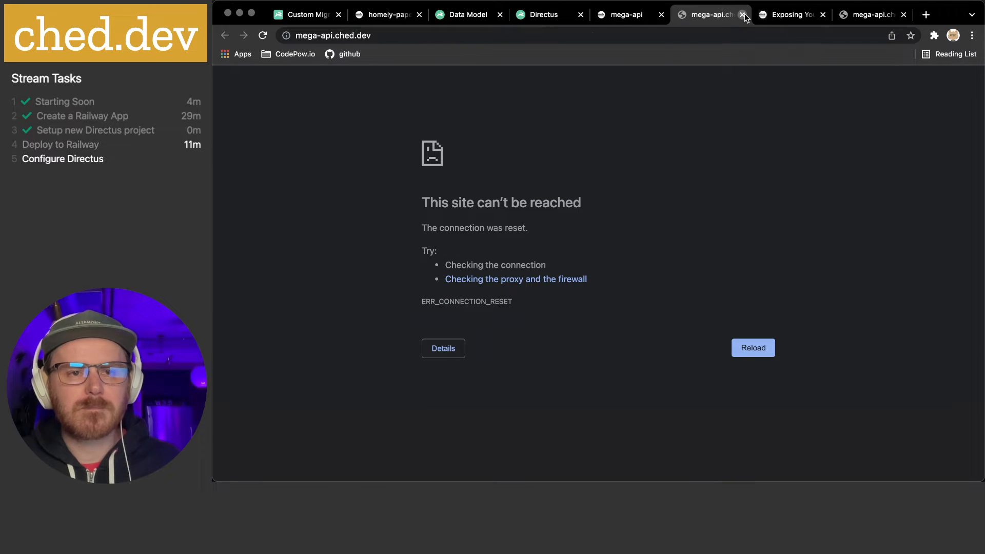
pyautogui.click(742, 15)
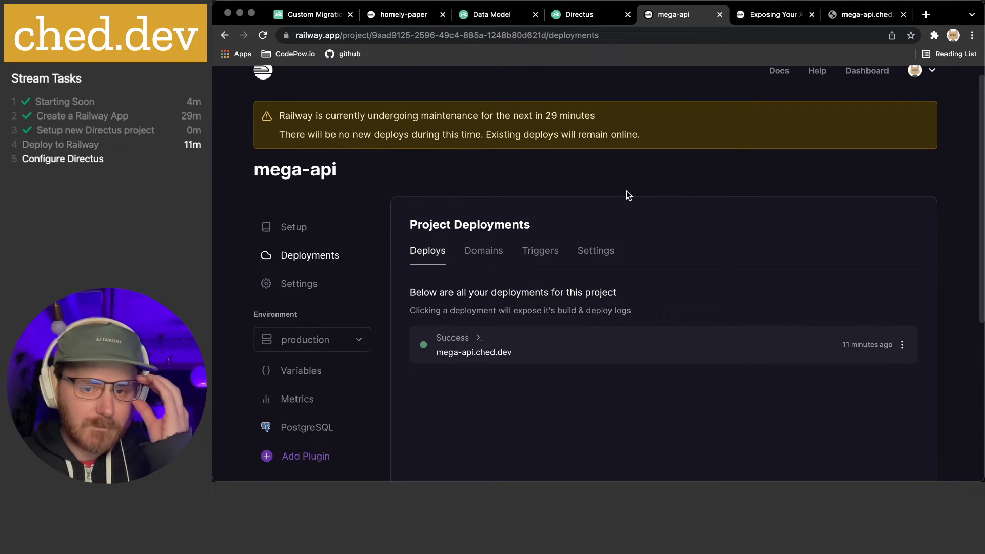
# Review the project's domains, starting and cancelling an edit of the homely-paper railway domain
pyautogui.click(483, 256)
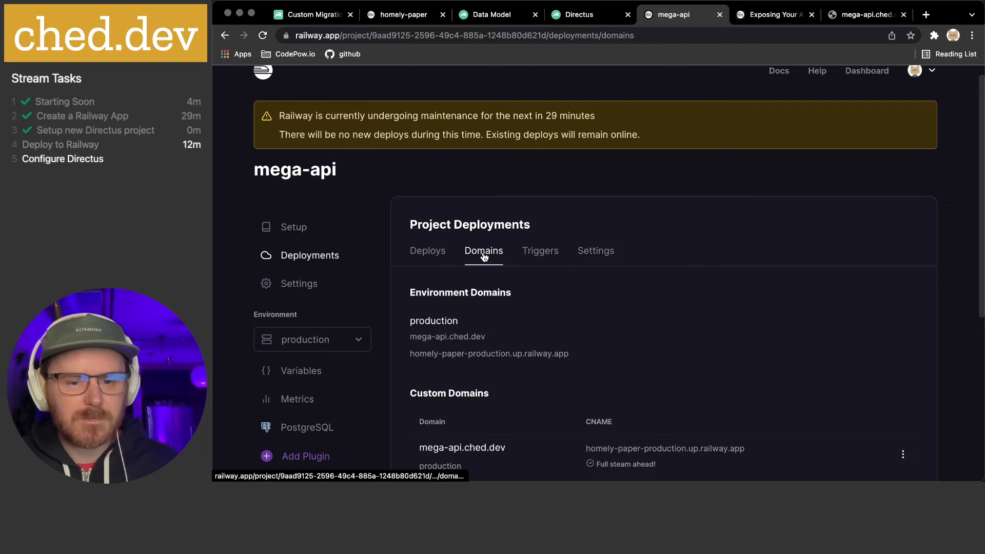
pyautogui.scroll(-3, 537, 338)
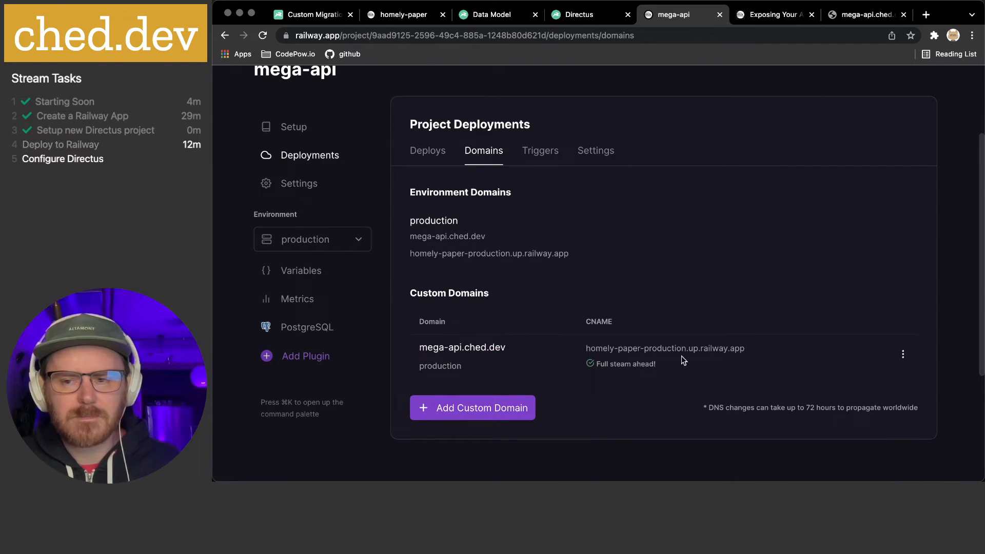
pyautogui.click(903, 354)
pyautogui.click(611, 376)
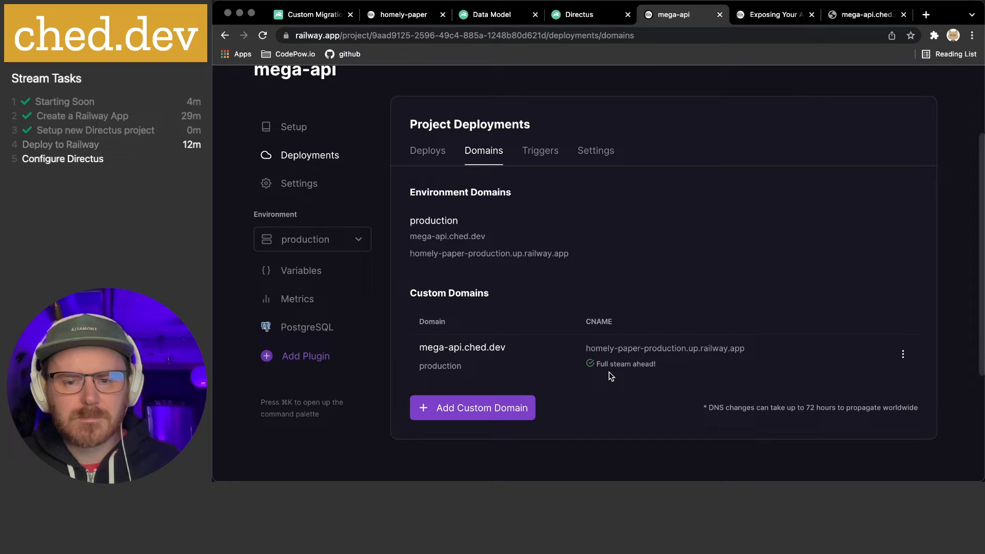
pyautogui.scroll(1, 610, 370)
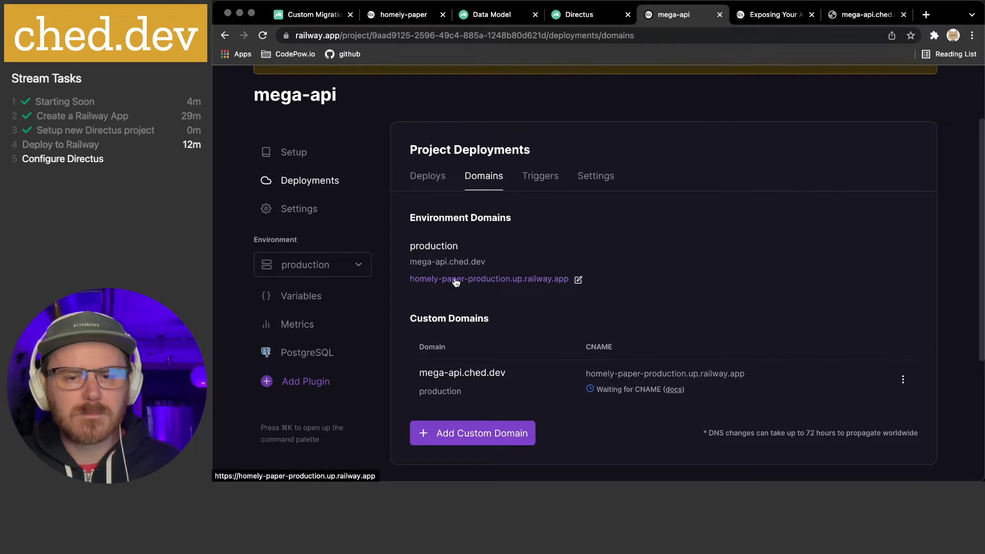
pyautogui.click(578, 280)
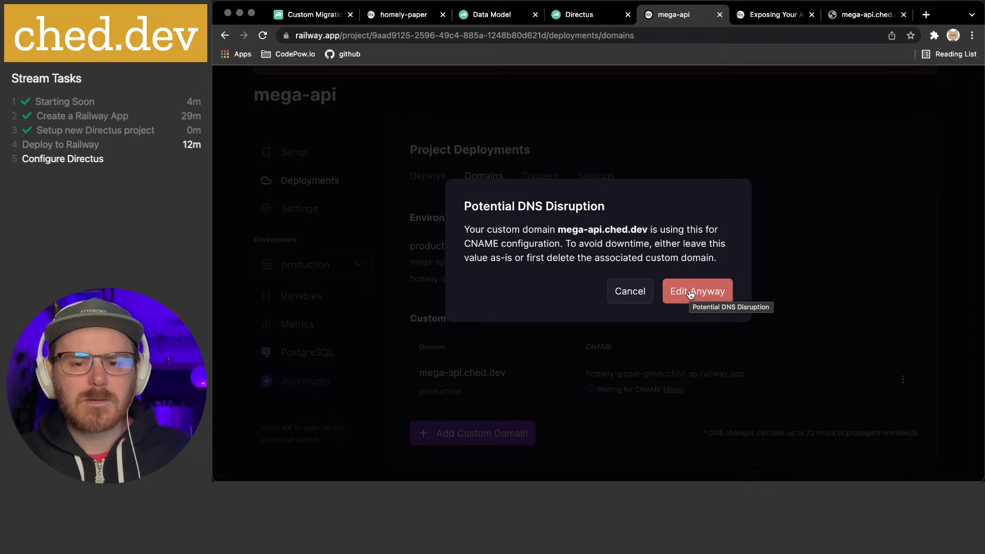
pyautogui.click(636, 293)
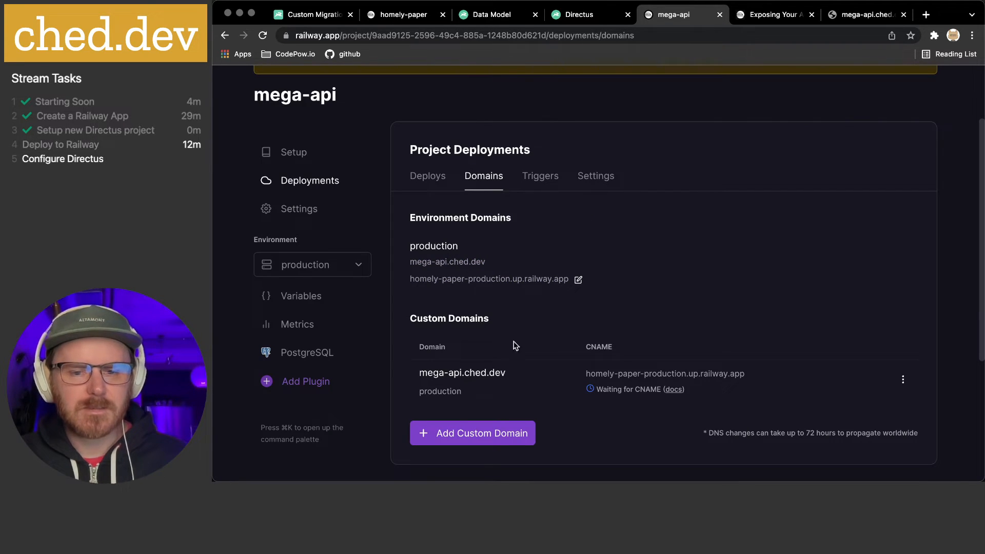
# Delete the mega-api.ched.dev custom domain and confirm the removal
pyautogui.click(903, 380)
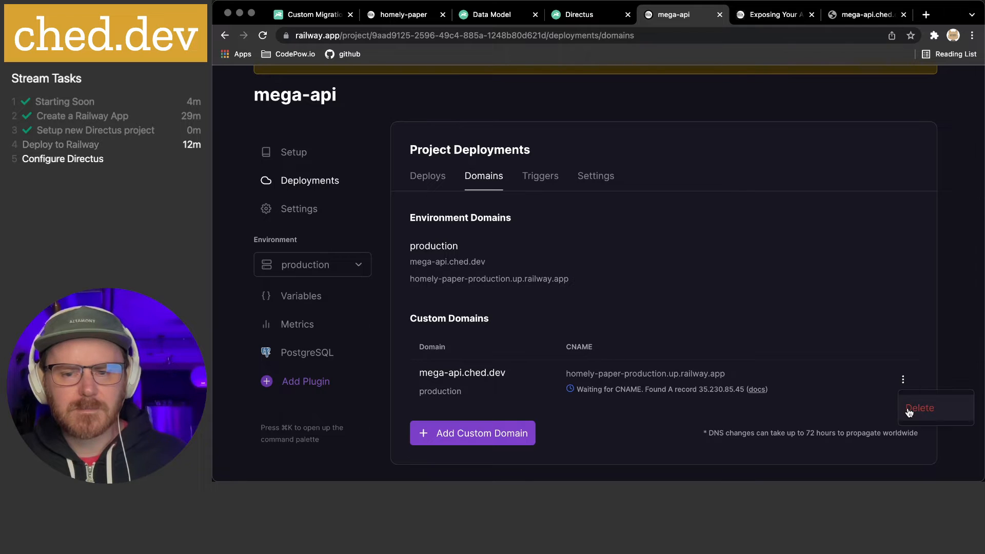
pyautogui.click(909, 411)
pyautogui.click(701, 284)
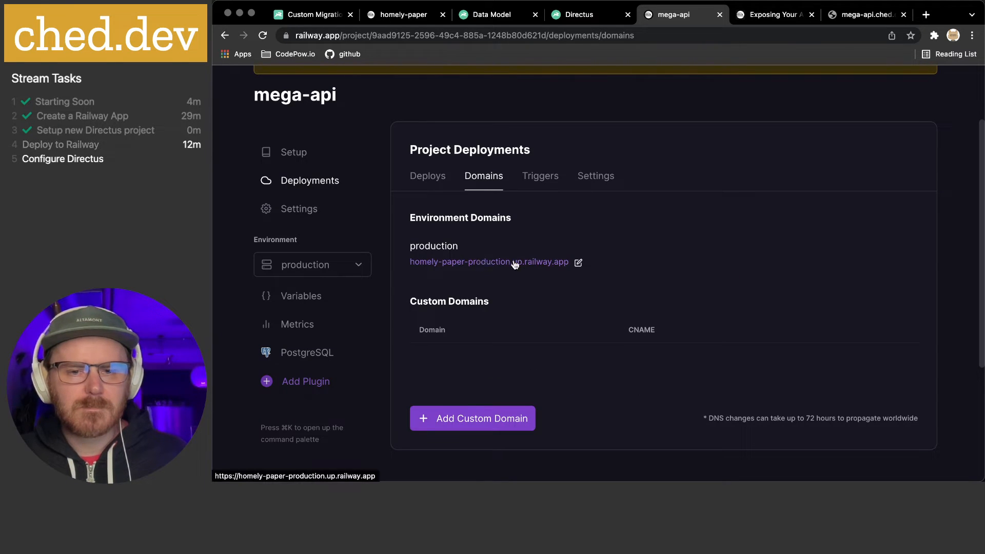
# Change the homely-paper-production railway.app domain name to mega-api and save it
pyautogui.click(580, 264)
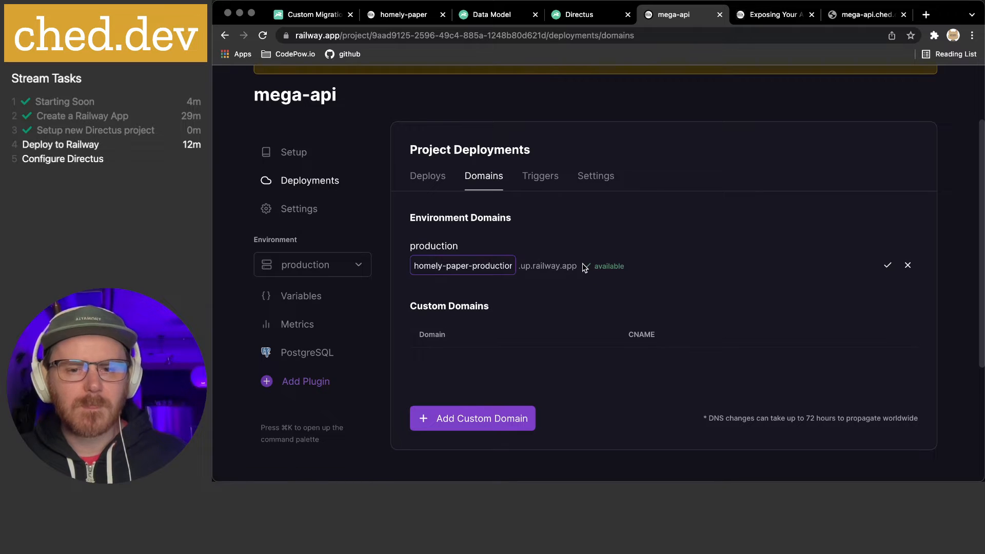
pyautogui.tripleClick(454, 265)
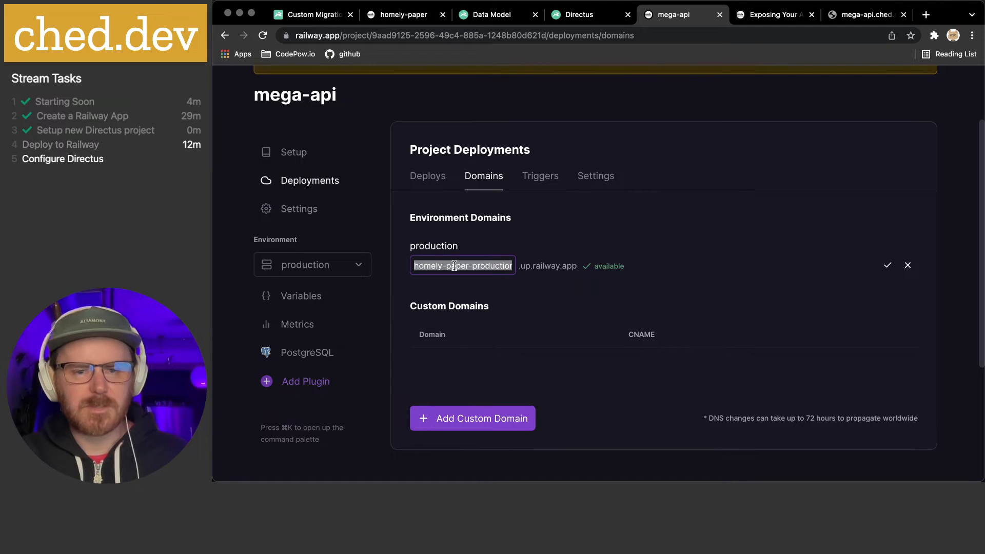
pyautogui.write('mega-api')
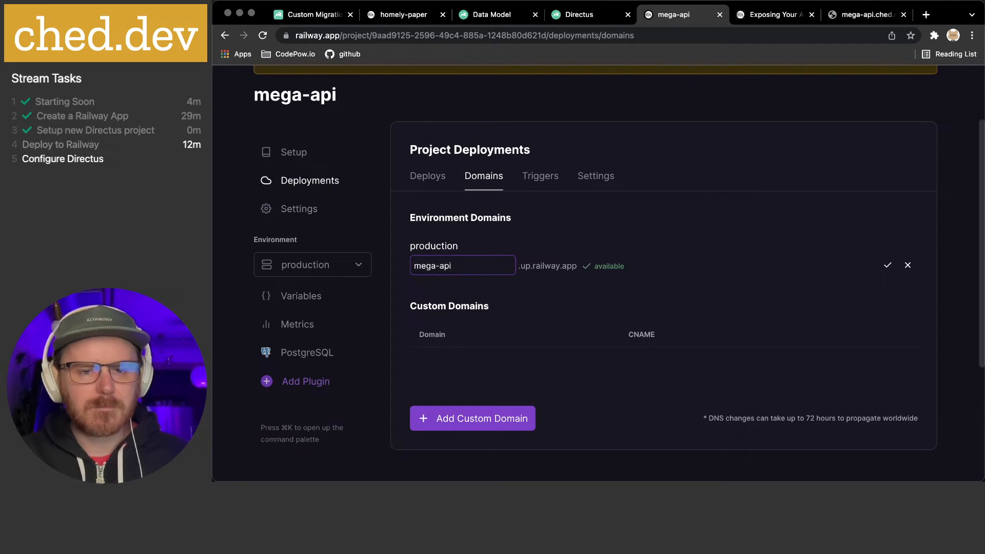
pyautogui.click(553, 303)
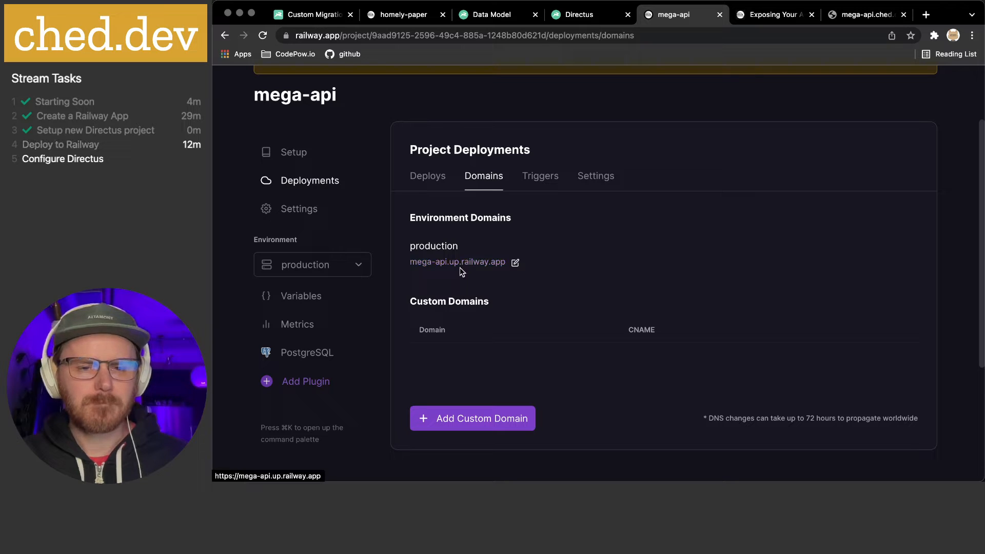
pyautogui.tripleClick(270, 95)
pyautogui.doubleClick(316, 97)
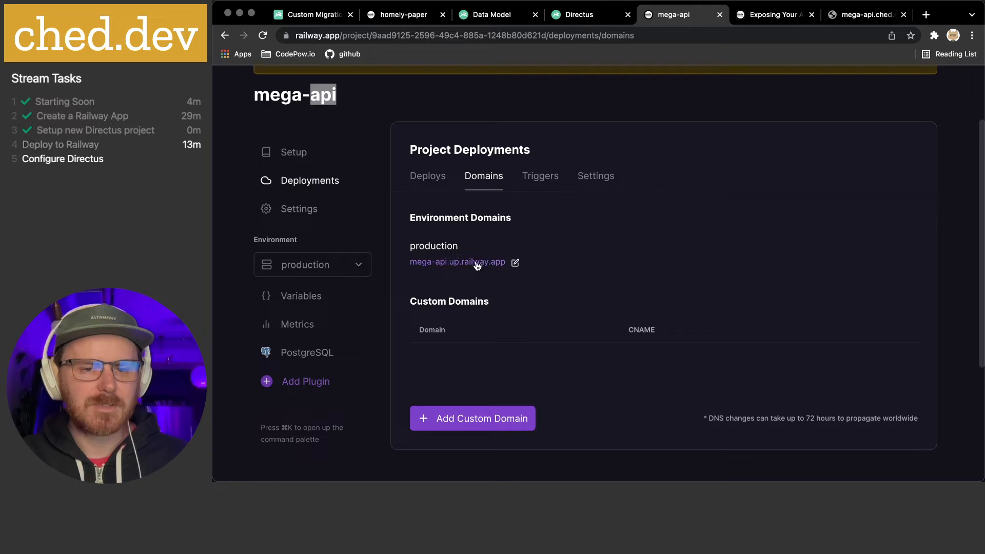
# Add mega-api.ched.dev as a custom domain for the production environment
pyautogui.click(451, 281)
pyautogui.click(484, 420)
pyautogui.scroll(-3, 518, 297)
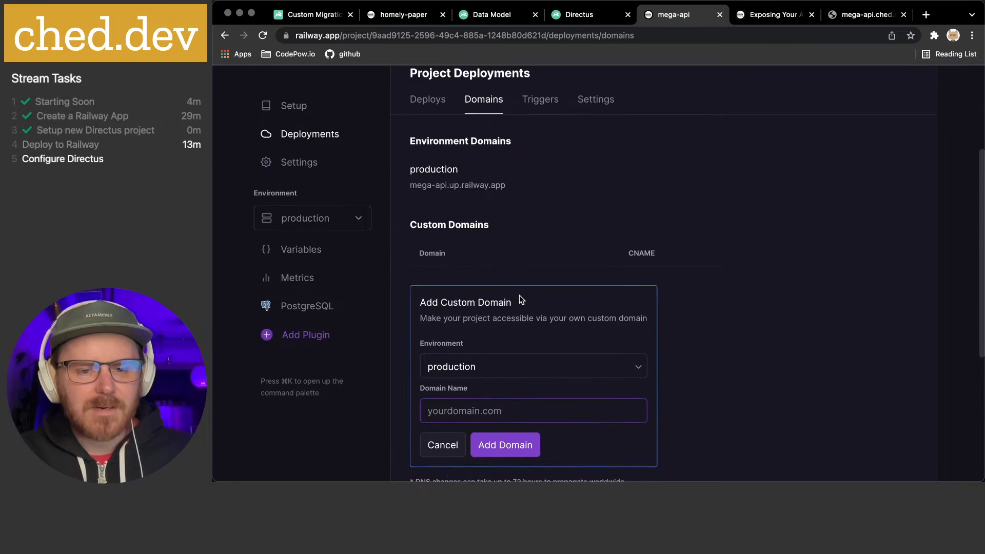
pyautogui.write('m')
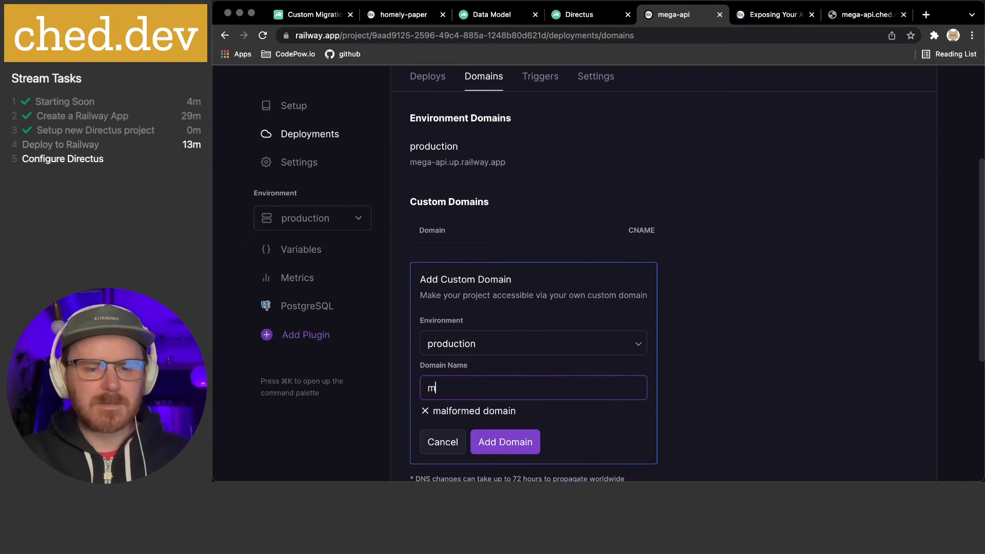
pyautogui.write('ega-api')
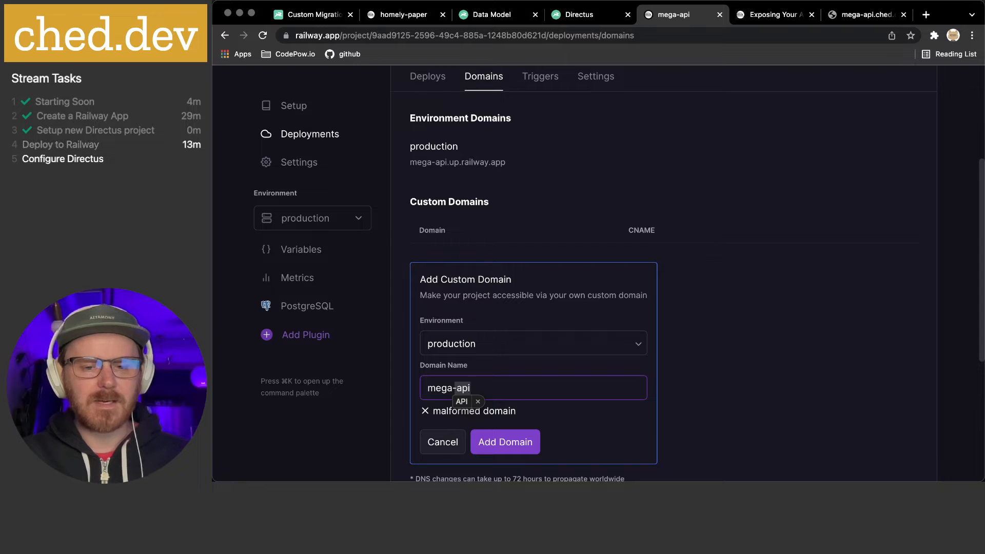
pyautogui.press('Escape')
pyautogui.write('.ched.dev')
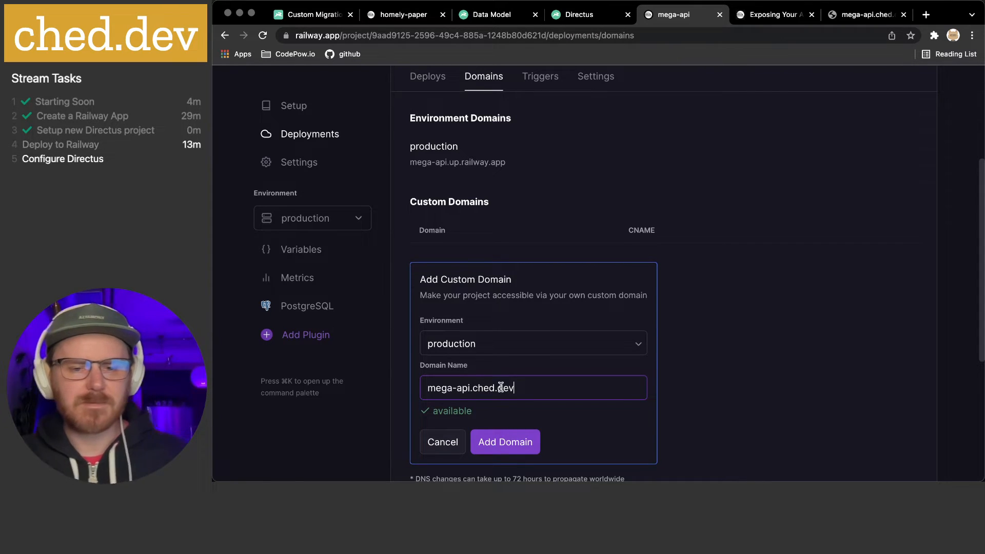
pyautogui.click(525, 441)
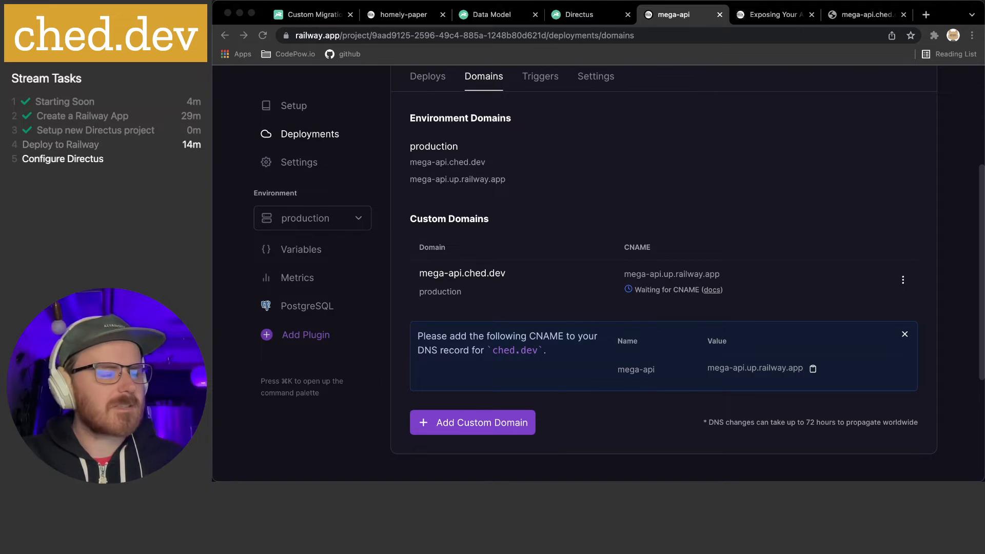
# Close the old Directus sign-in tab and the local Data Model tab in the browser
pyautogui.click(547, 254)
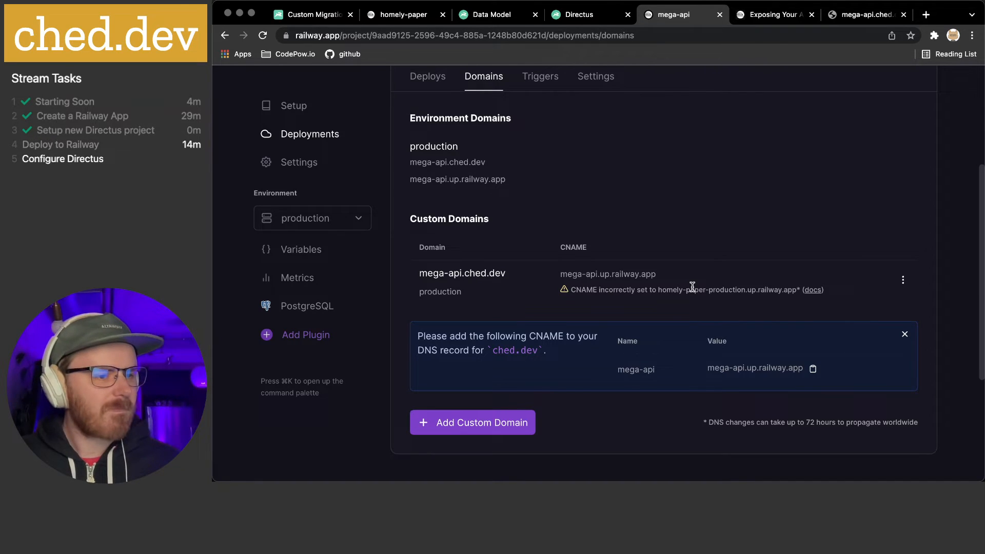
pyautogui.press('super+Tab')
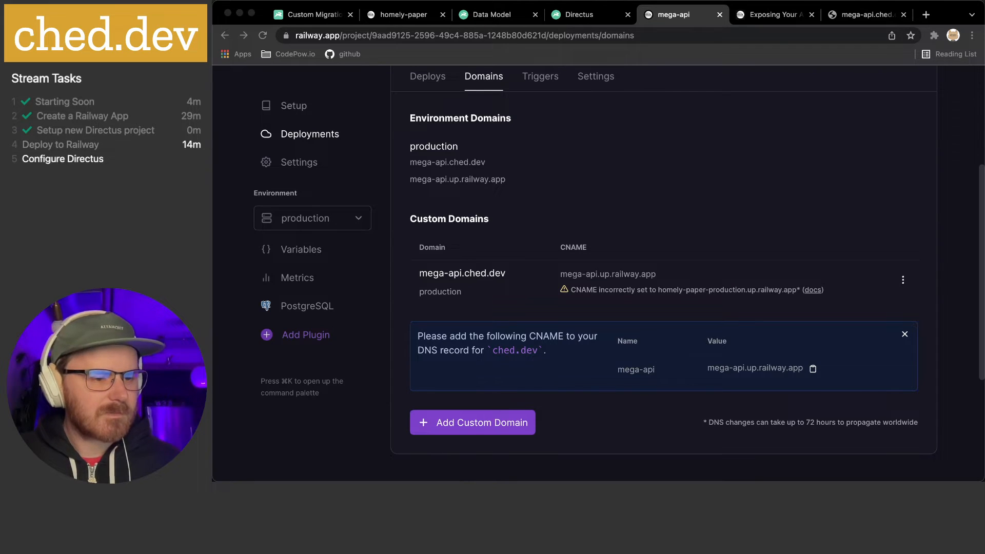
pyautogui.click(658, 225)
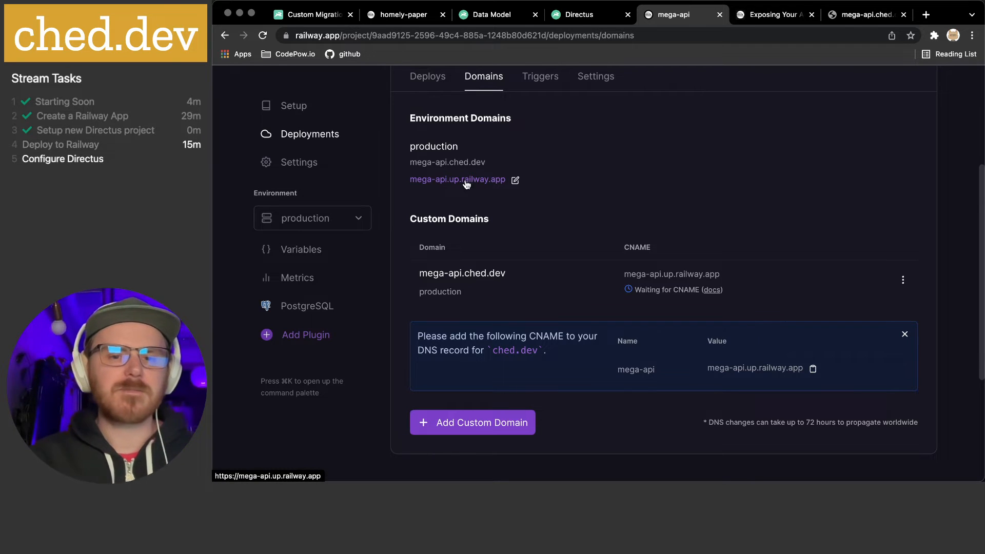
pyautogui.click(594, 21)
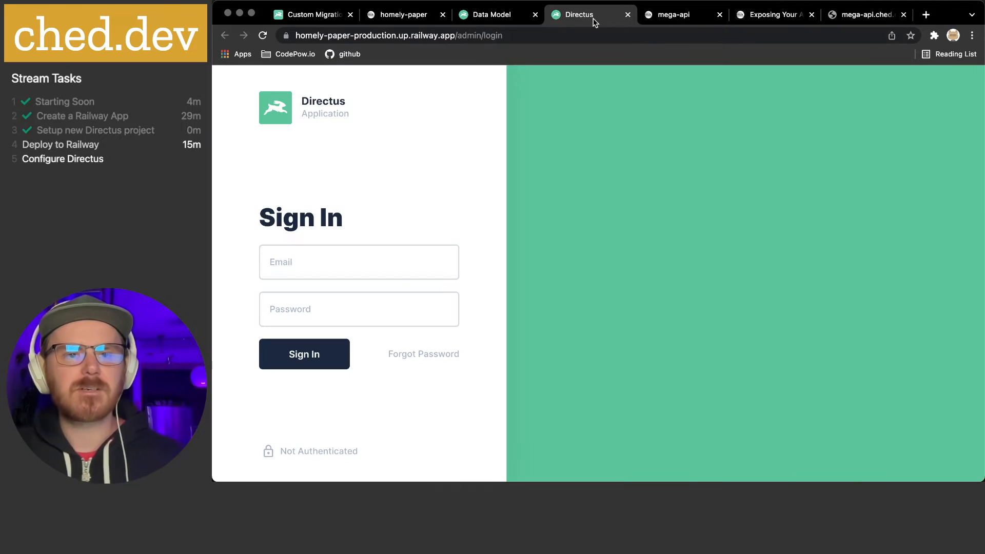
pyautogui.click(628, 15)
pyautogui.click(516, 19)
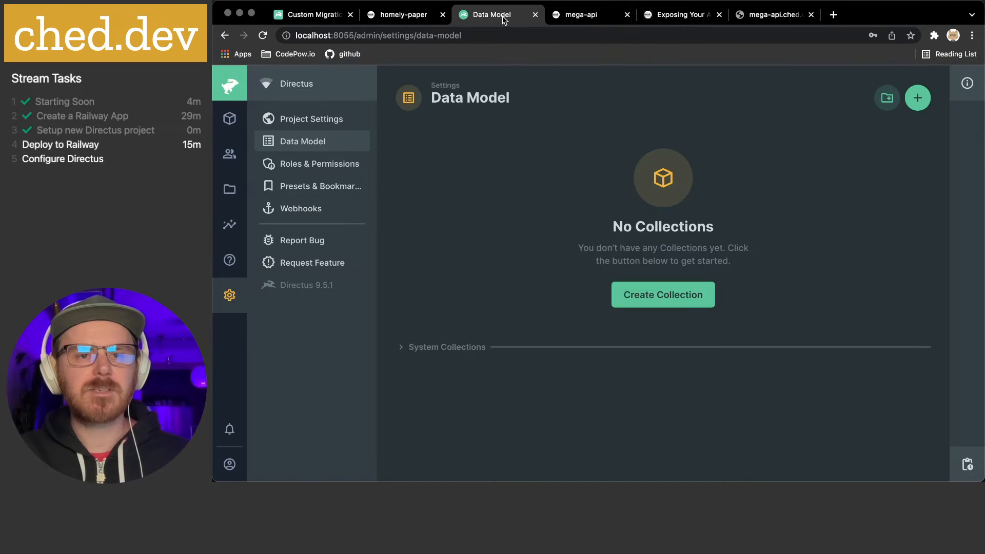
pyautogui.click(534, 15)
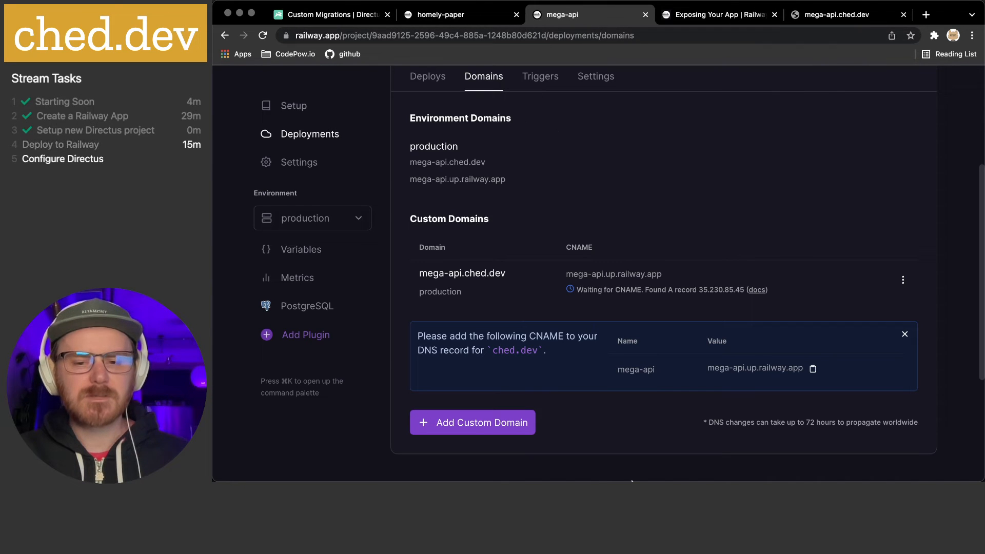
# Stop the local Directus server with Ctrl+C, then return to the railway up deploy tab
pyautogui.click(575, 467)
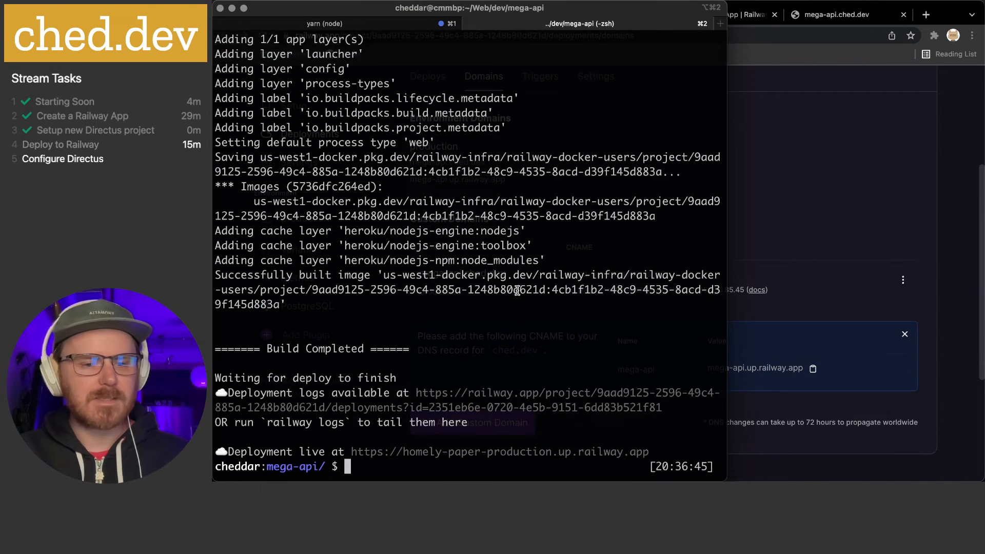
pyautogui.press('super+1')
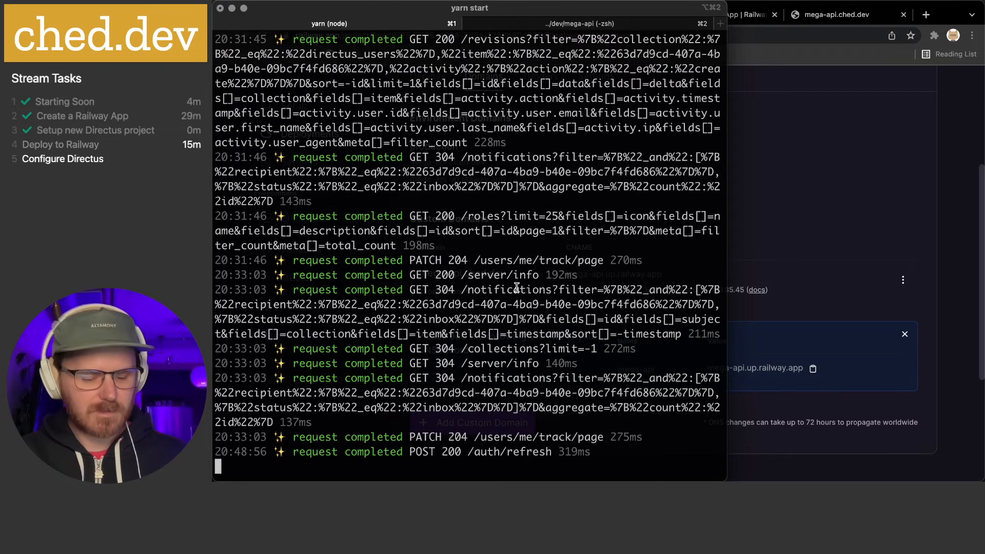
pyautogui.hotkey('ctrl', 'c')
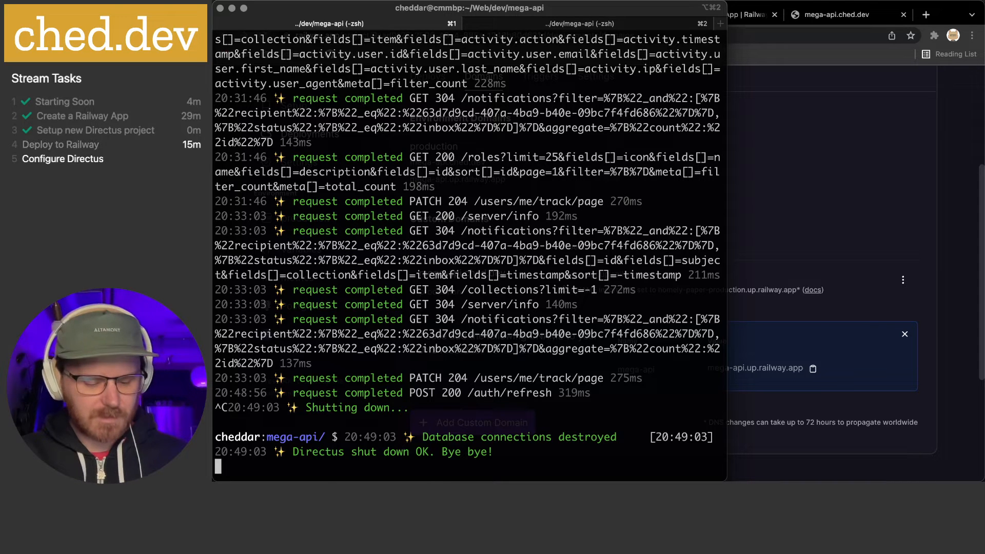
pyautogui.press('Return')
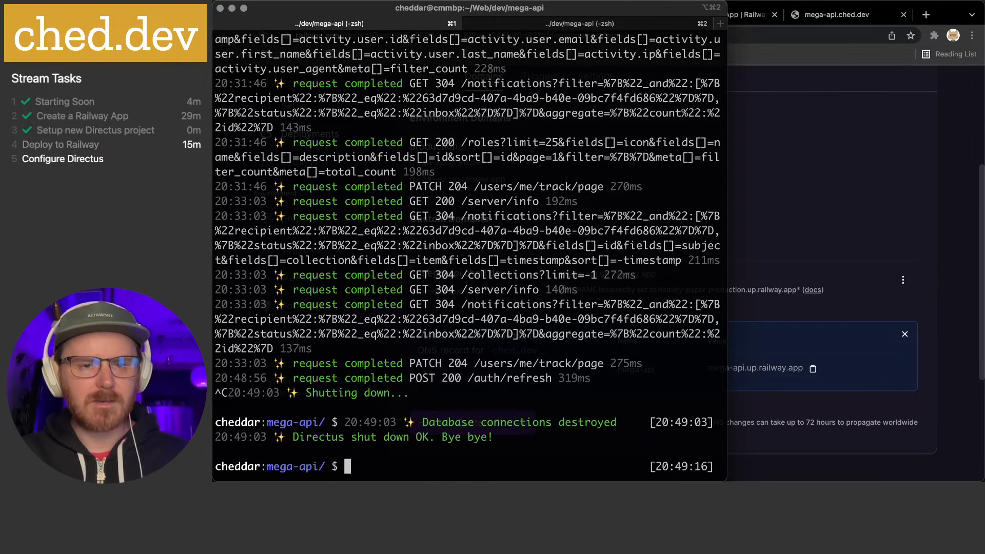
pyautogui.press('super+2')
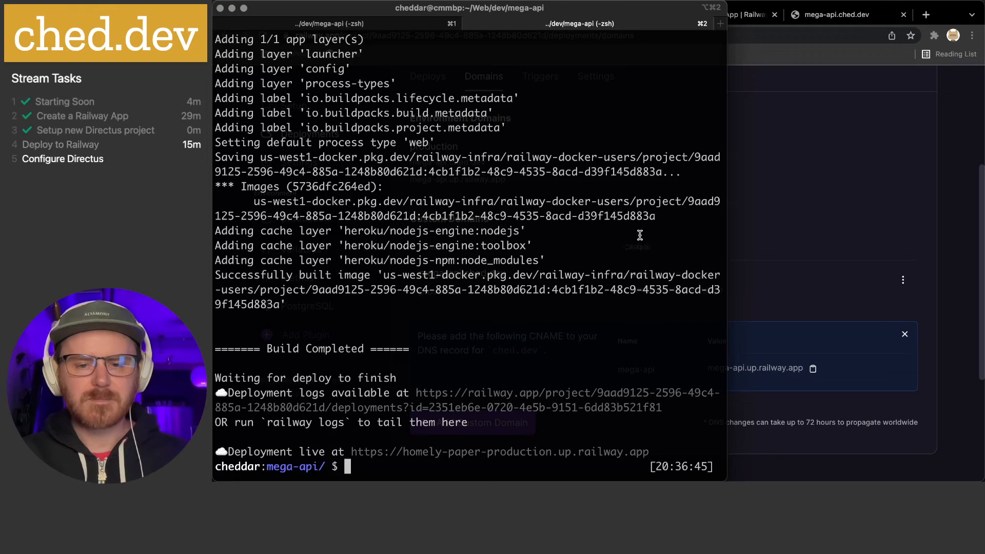
# Check the mega-api.ched.dev tab, still unreachable, and open a new browser tab
pyautogui.click(820, 262)
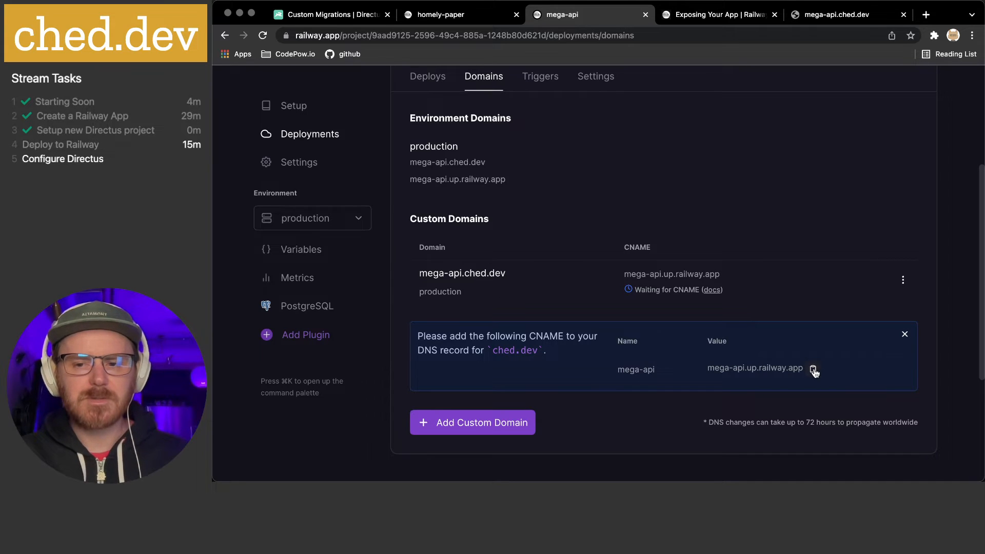
pyautogui.scroll(2, 709, 231)
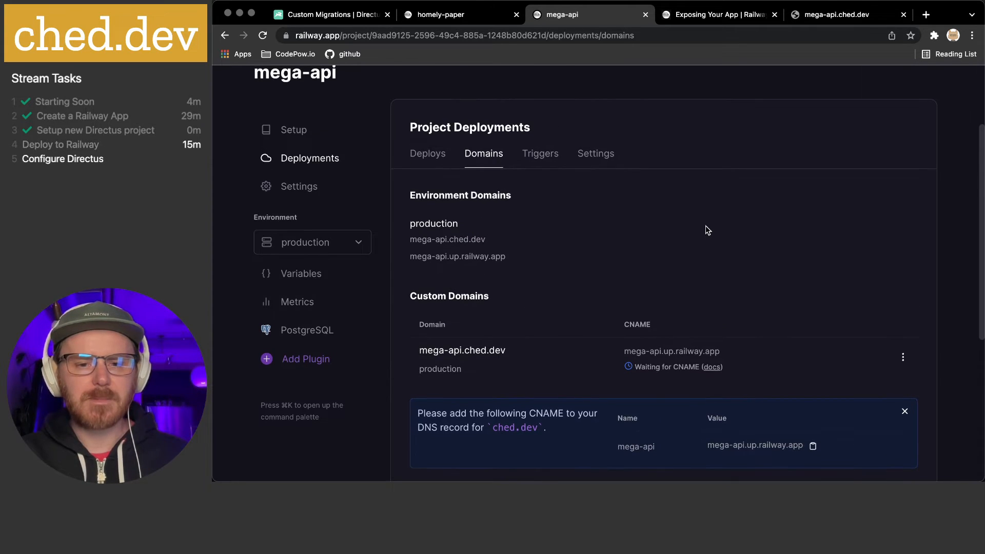
pyautogui.click(849, 16)
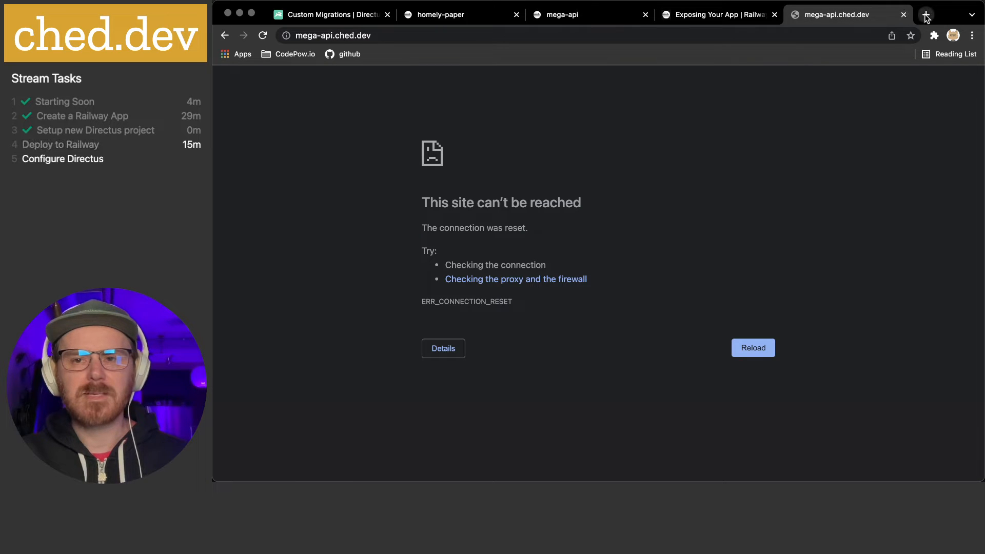
pyautogui.click(927, 15)
# Load mega-api.up.railway.app, sign in with the admin email and password, and dismiss Chrome's save-password offer
pyautogui.write('mega-api.up.railway.app')
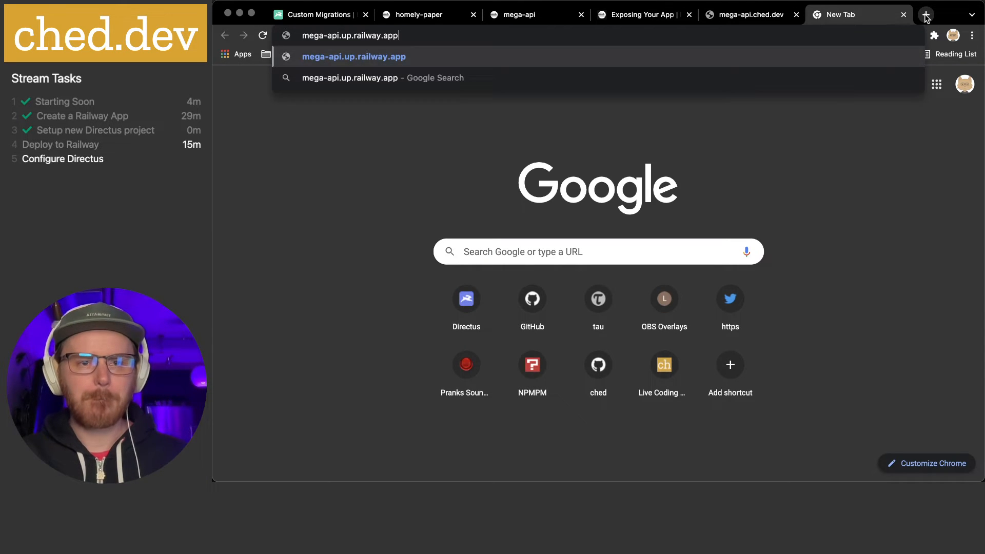
pyautogui.press('Return')
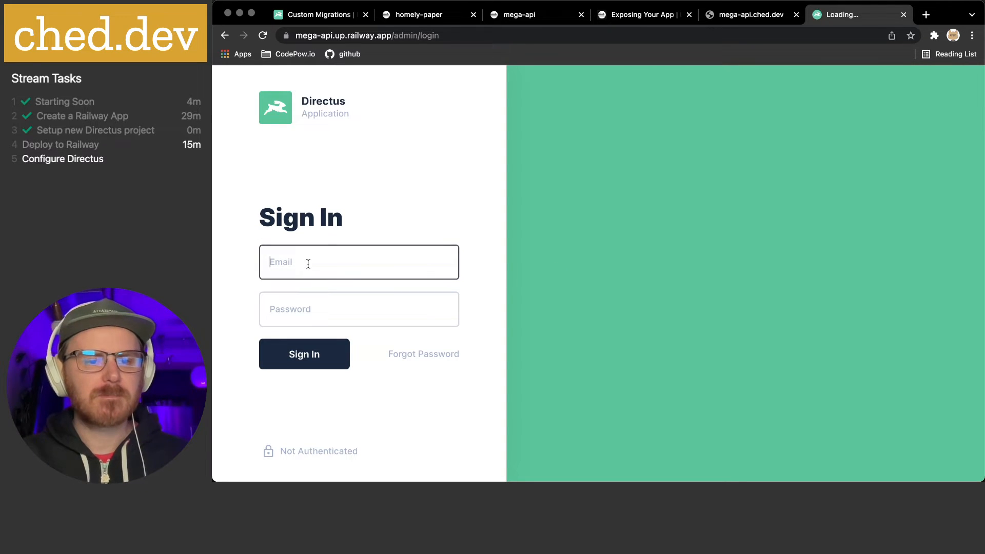
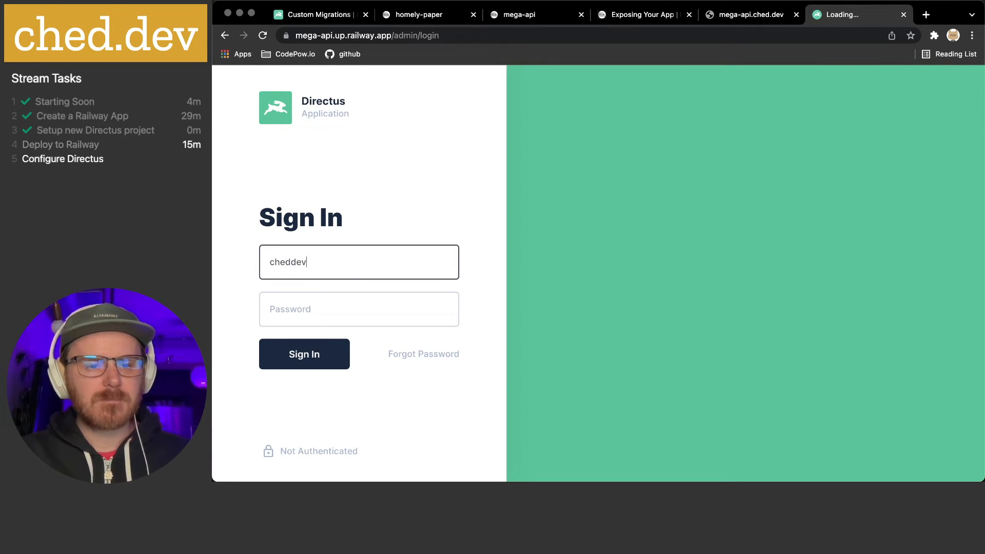
pyautogui.press('Tab')
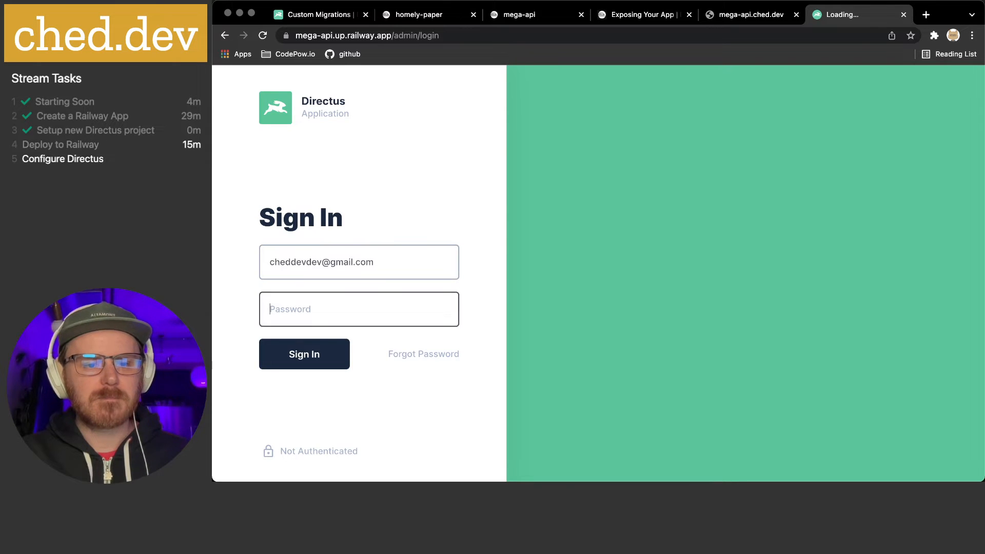
pyautogui.write('••••••••')
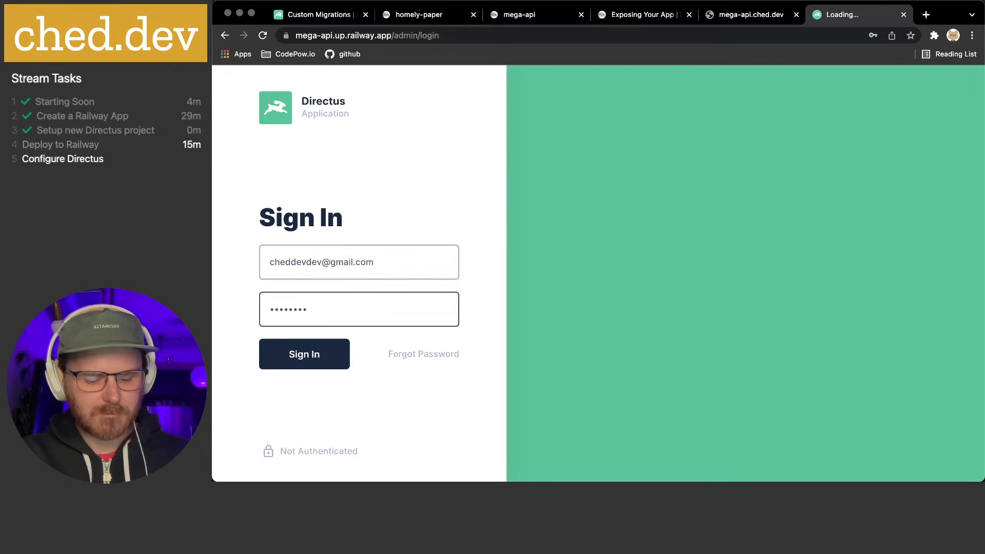
pyautogui.write('•••••')
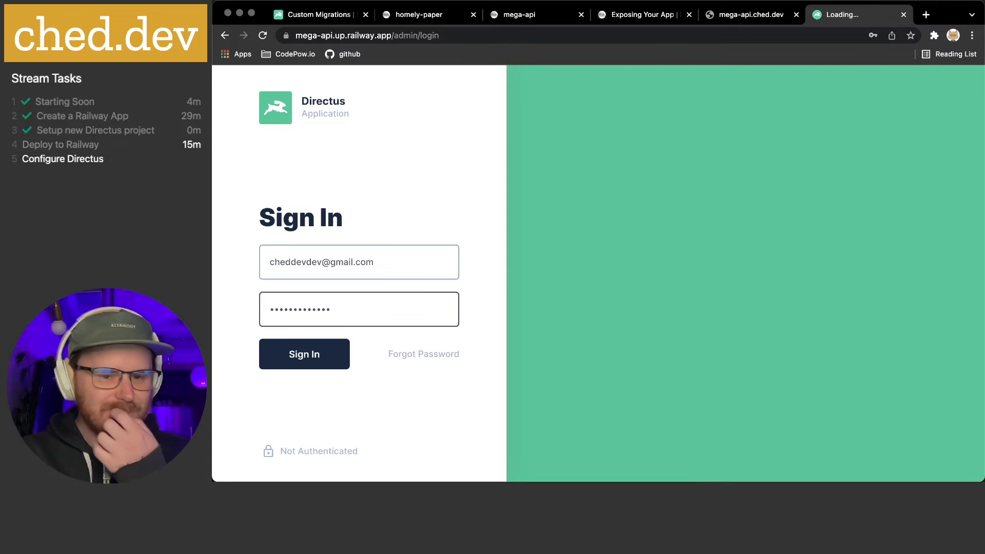
pyautogui.press('Return')
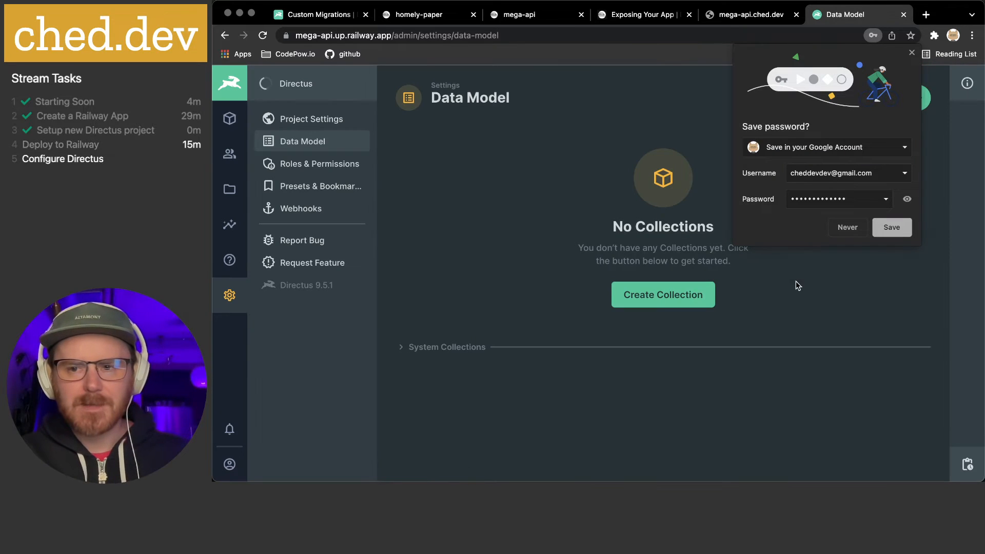
pyautogui.click(891, 228)
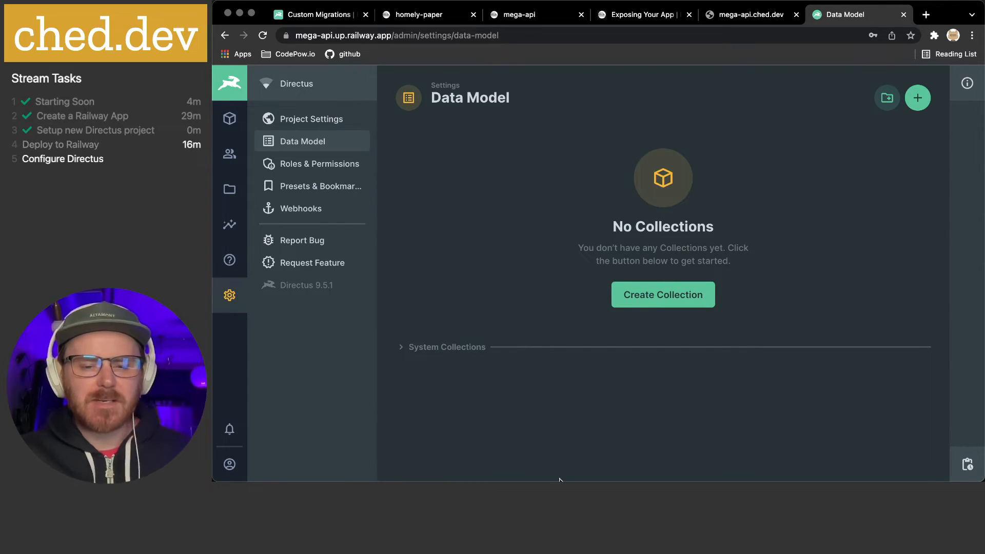
# In a new iTerm tab, cd into ../directus-demo, list its contents, and open it with 'code .'
pyautogui.moveTo(545, 475)
pyautogui.click(575, 459)
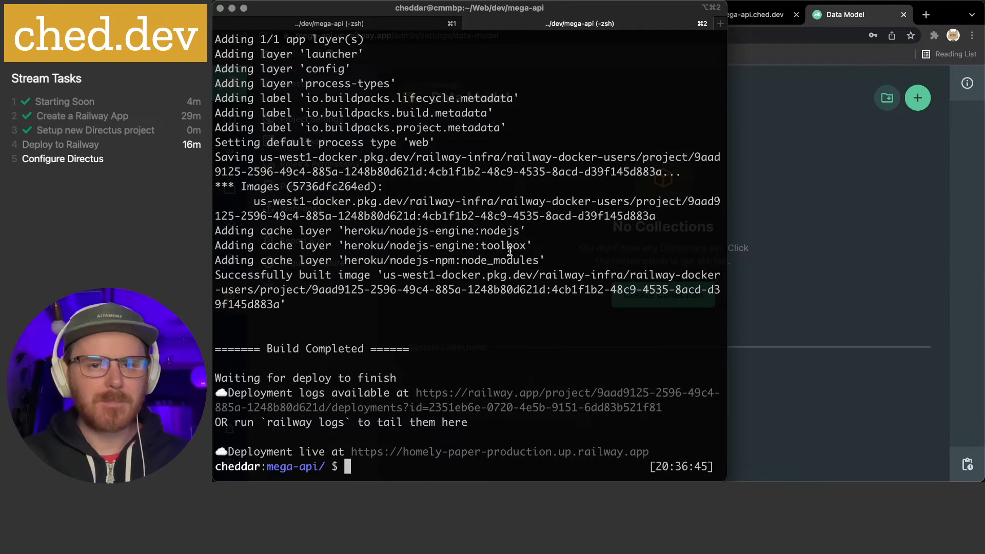
pyautogui.press('super+t')
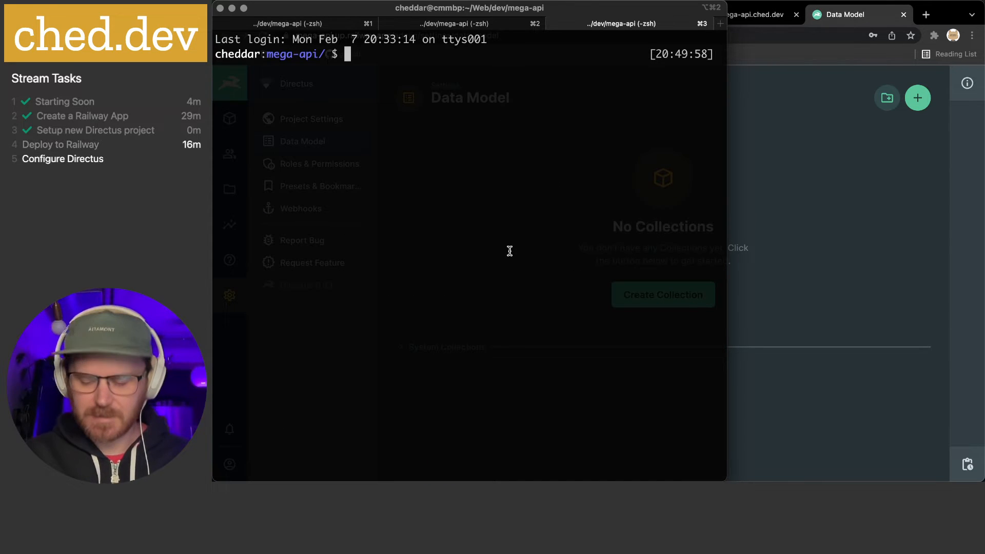
pyautogui.write('../directus-demo')
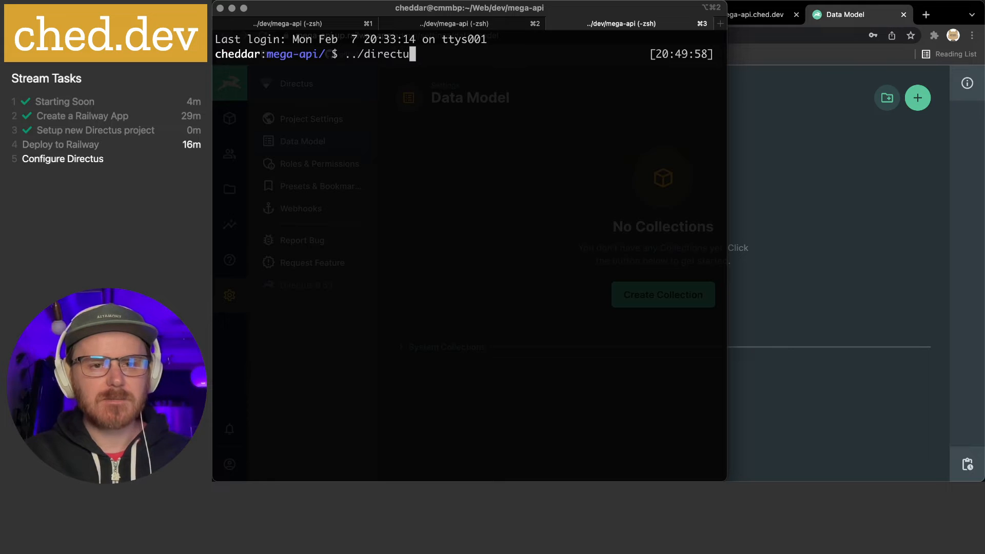
pyautogui.press('Return')
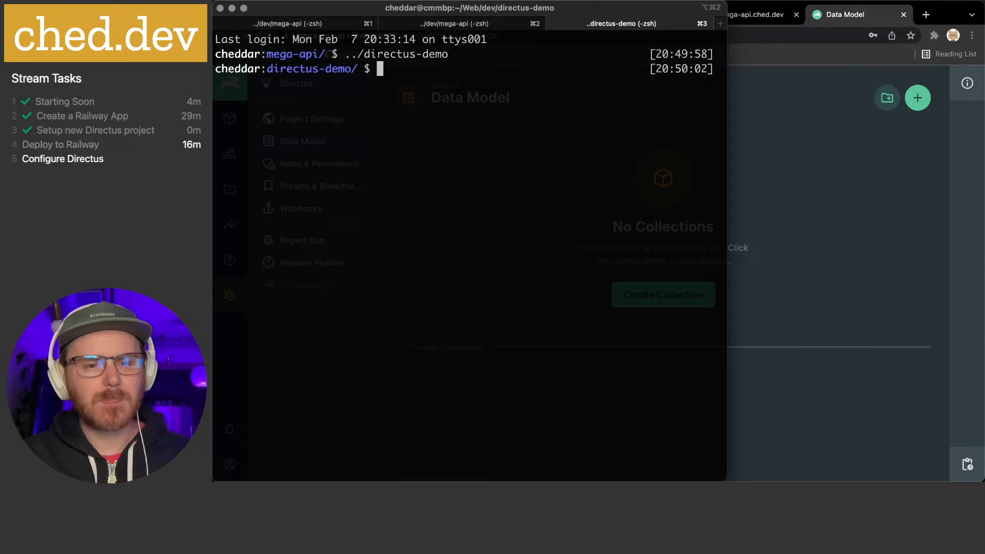
pyautogui.write('ls')
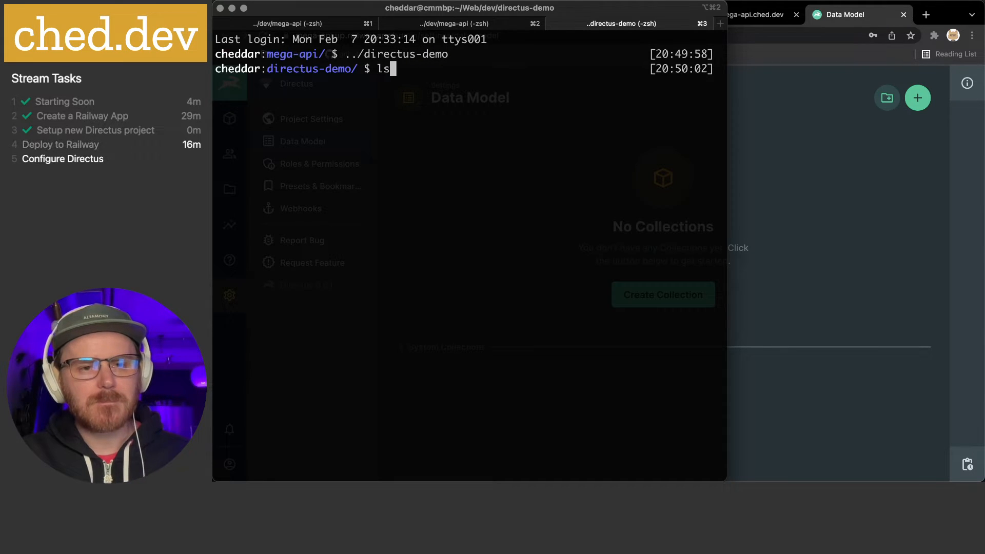
pyautogui.press('Return')
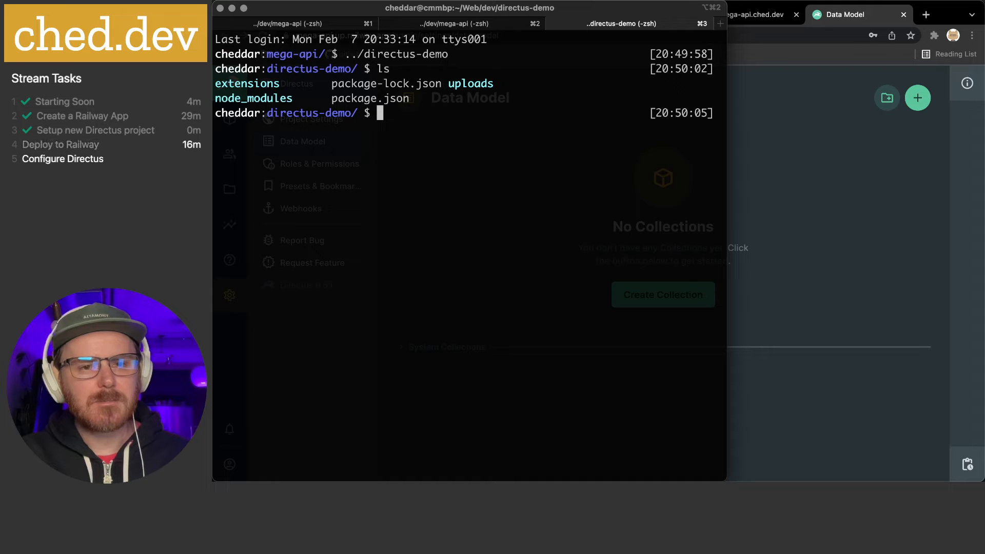
pyautogui.write('code .')
pyautogui.press('Return')
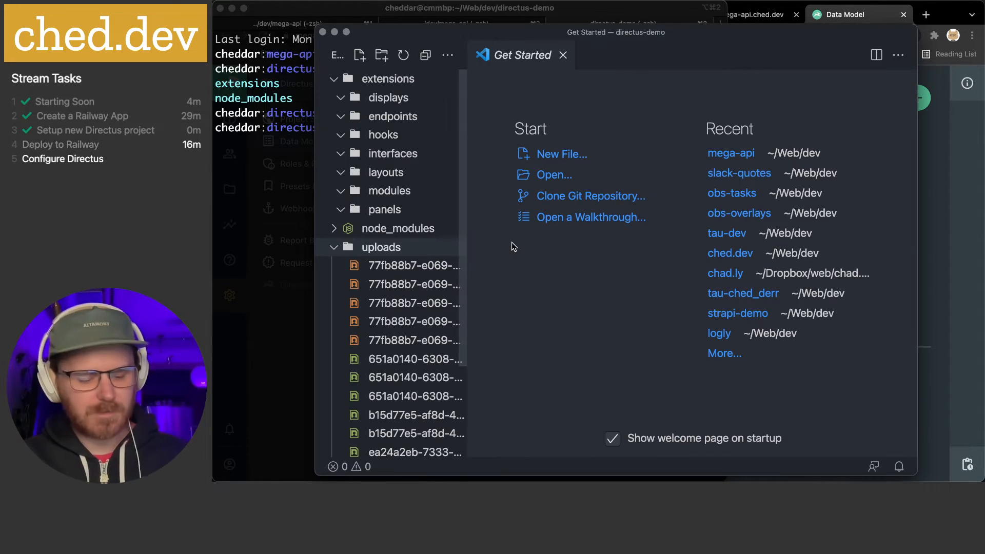
# Maximize VS Code and expand the uploads folder to glance over its files
pyautogui.hotkey('ctrl', 'alt', 'Return')
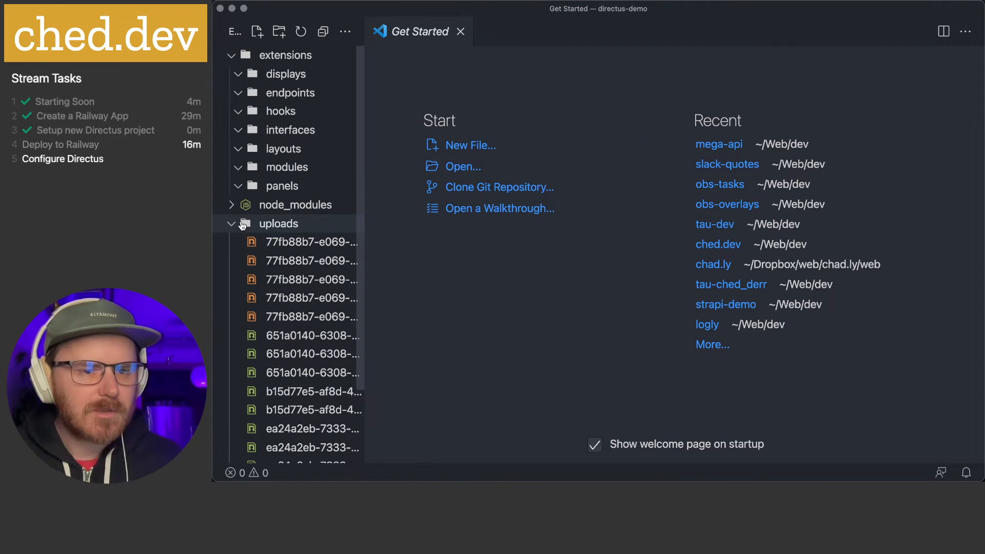
pyautogui.click(234, 224)
pyautogui.click(234, 224)
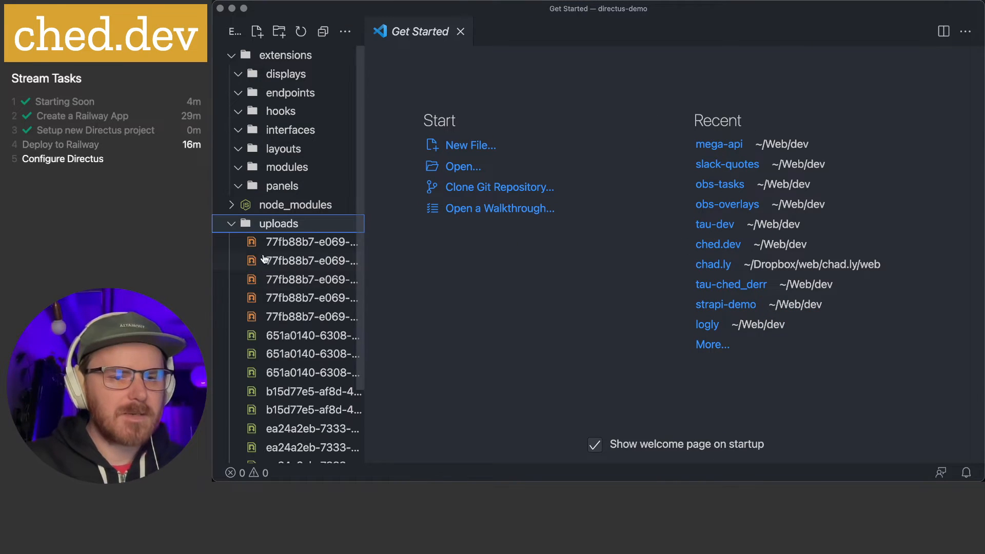
pyautogui.scroll(-4, 288, 308)
pyautogui.scroll(4, 287, 308)
pyautogui.click(235, 226)
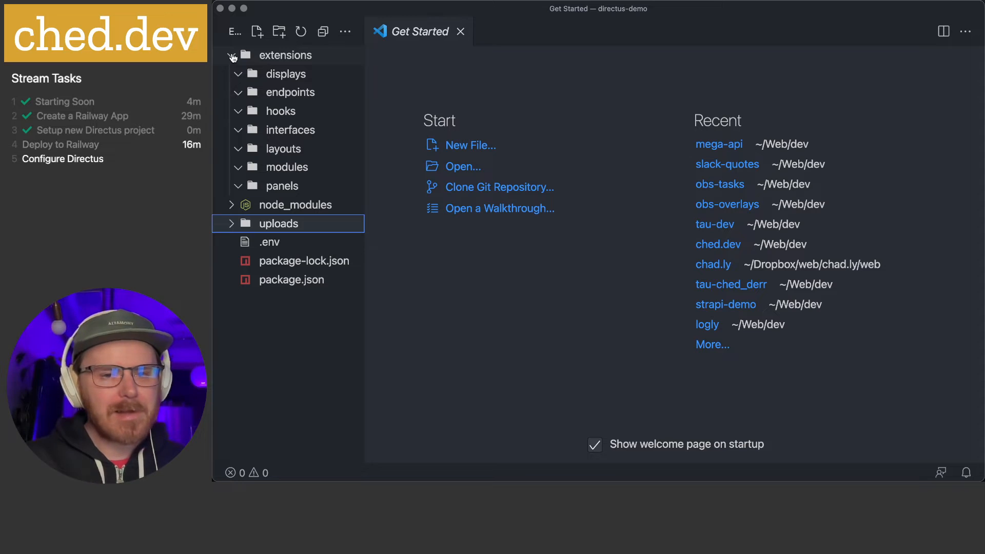
# Browse the uploads folder's image files again, then close the Get Started page and the directus-demo window
pyautogui.click(488, 266)
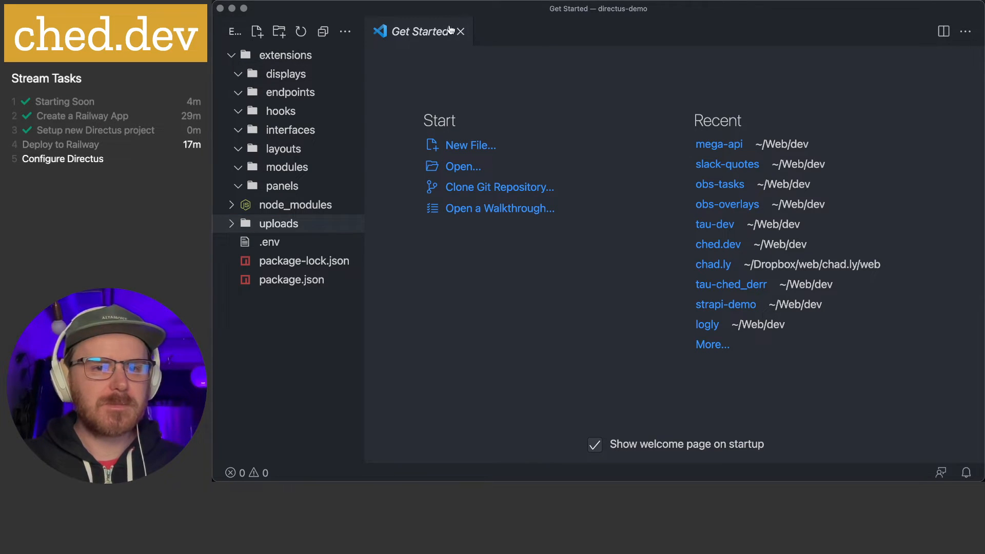
pyautogui.click(245, 223)
pyautogui.scroll(-3, 287, 241)
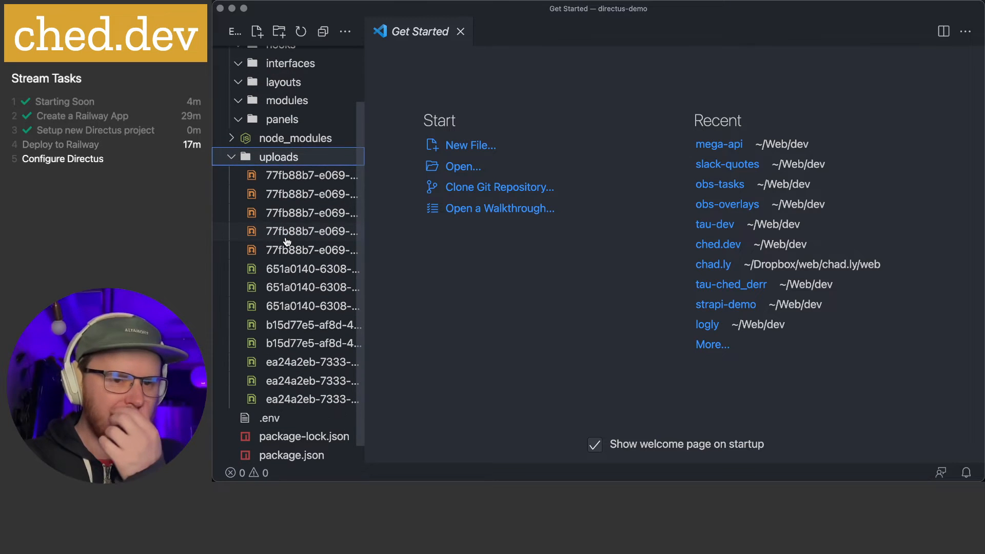
pyautogui.scroll(-1, 288, 242)
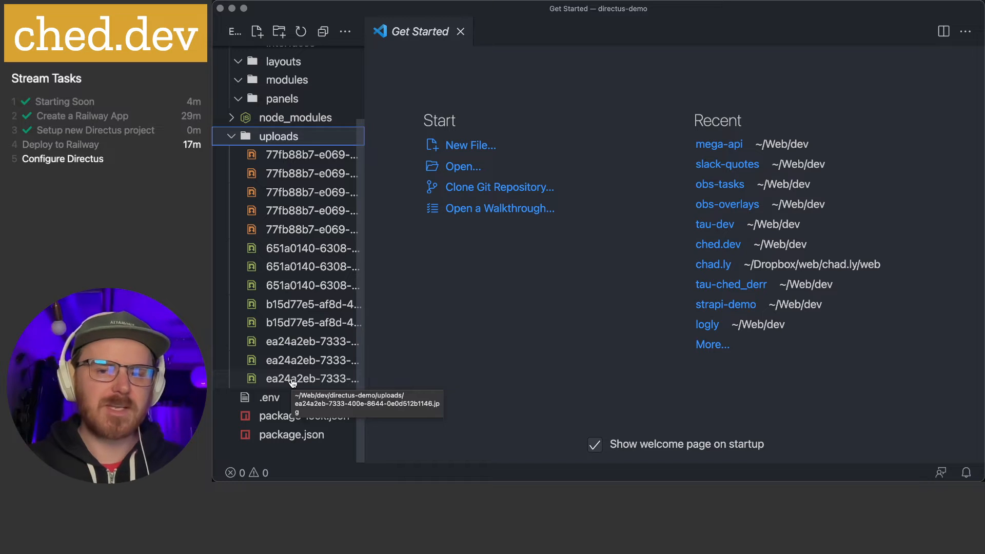
pyautogui.click(244, 134)
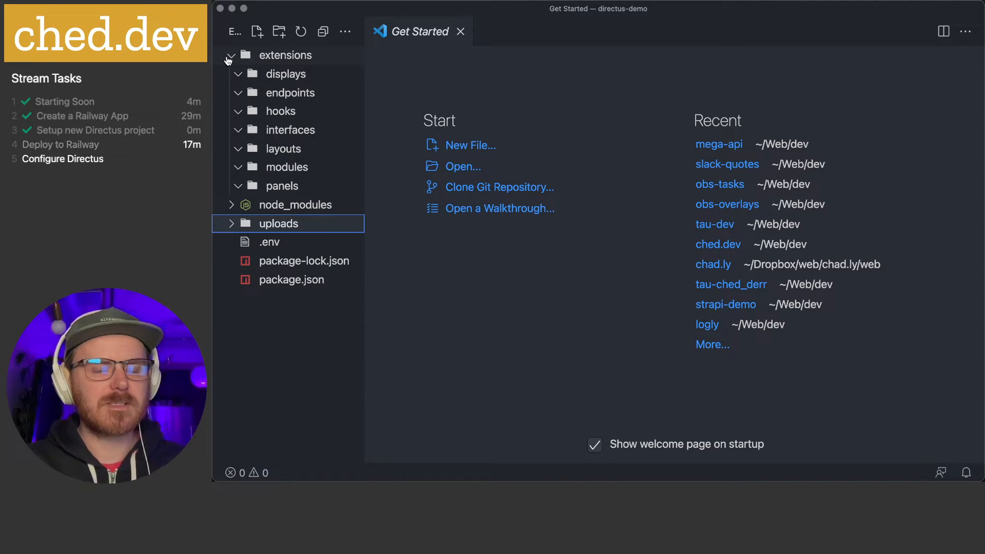
pyautogui.click(461, 33)
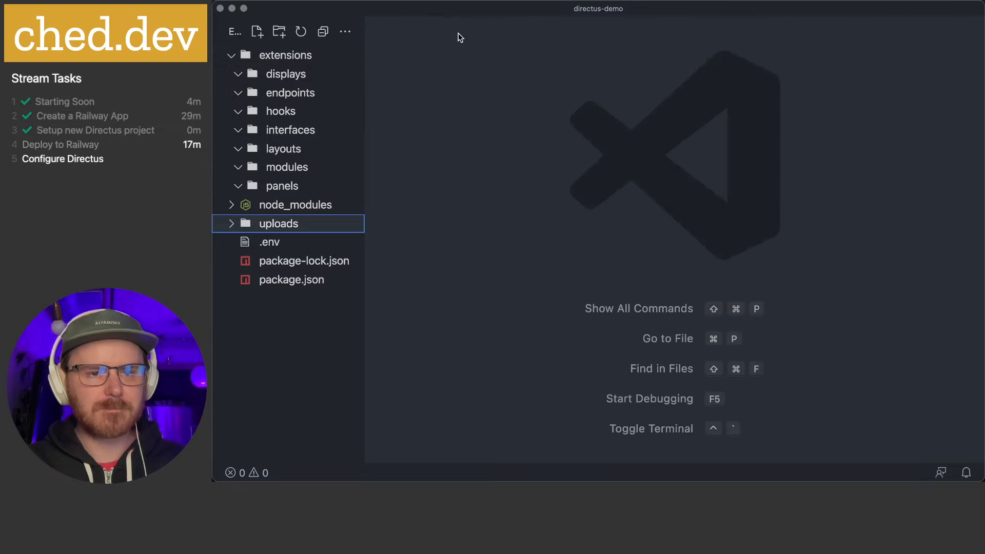
pyautogui.press('super+w')
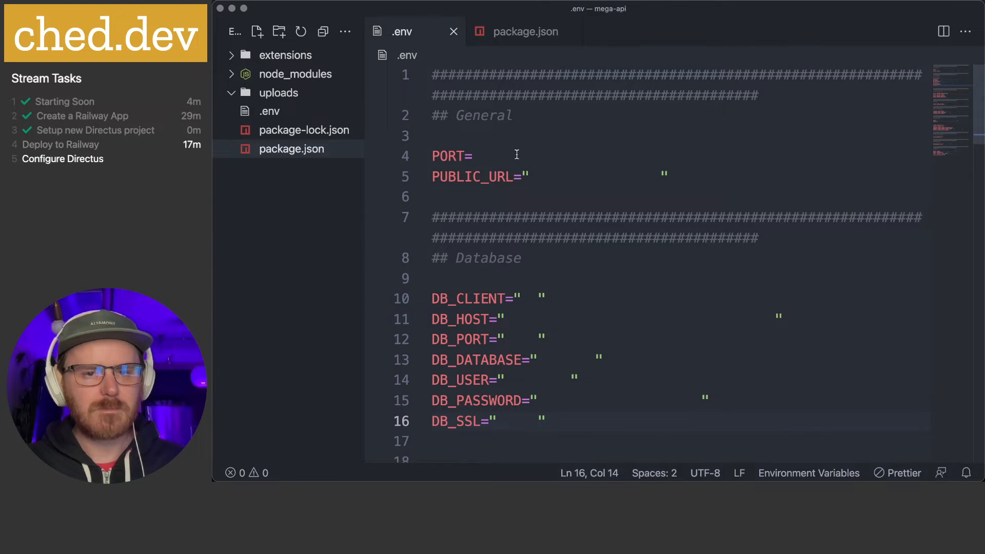
# Bring up mega-api's package.json and collapse the empty uploads folder
pyautogui.click(499, 37)
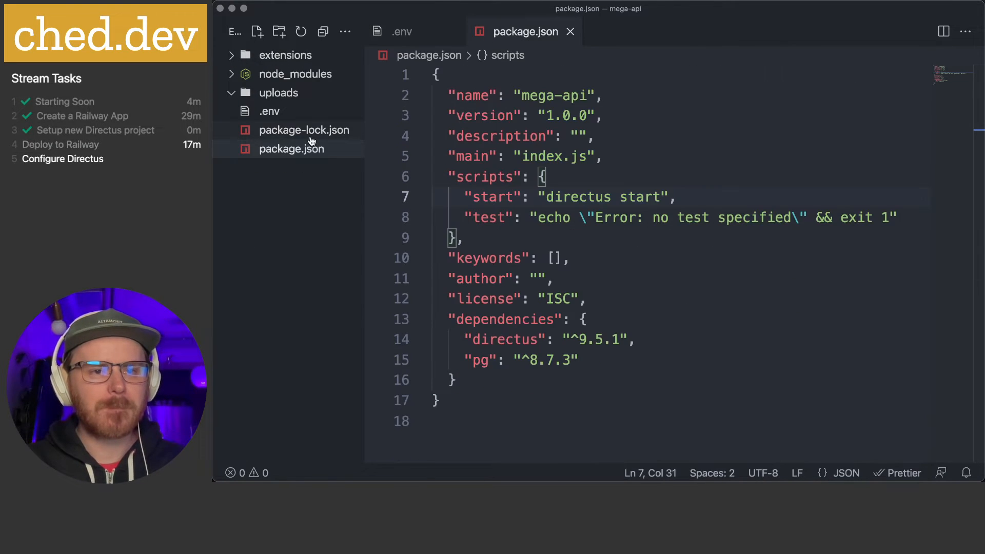
pyautogui.click(239, 94)
pyautogui.click(688, 156)
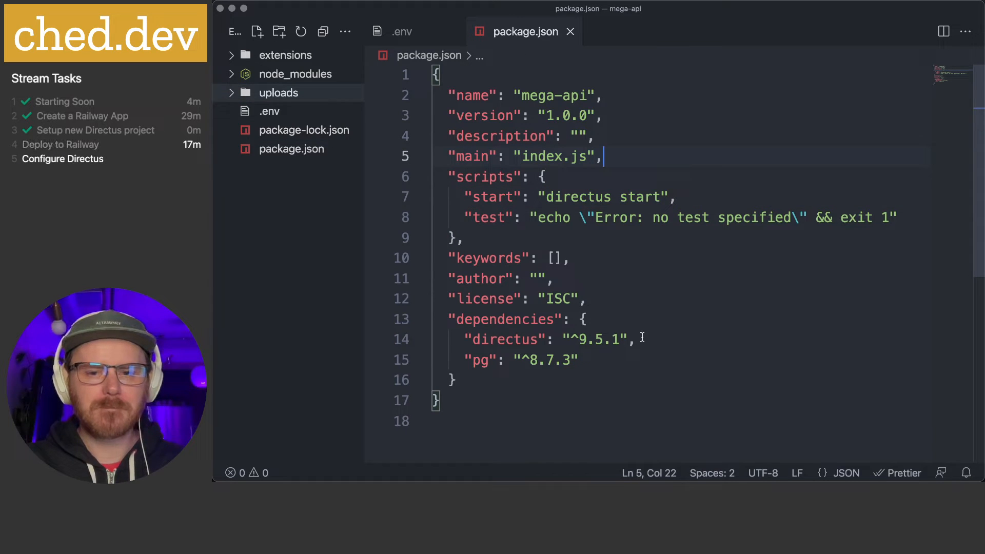
# Close the directus-demo tab in iTerm and return to VS Code
pyautogui.moveTo(575, 481)
pyautogui.click(577, 457)
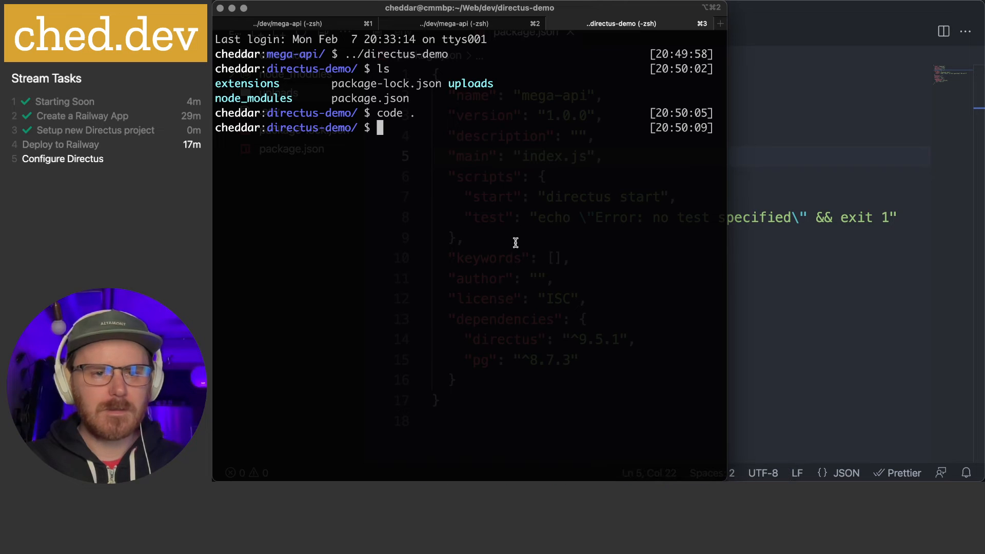
pyautogui.press('super+w')
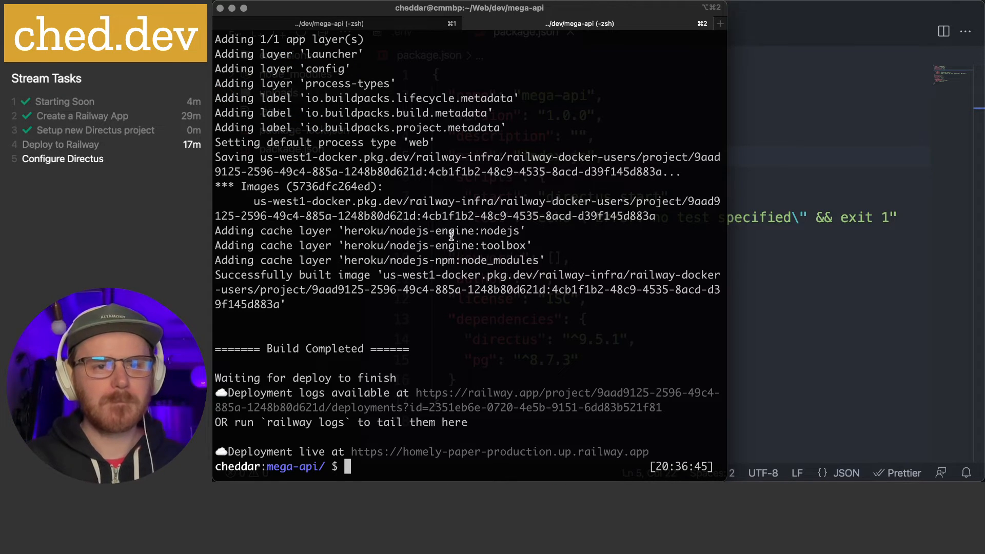
pyautogui.click(774, 230)
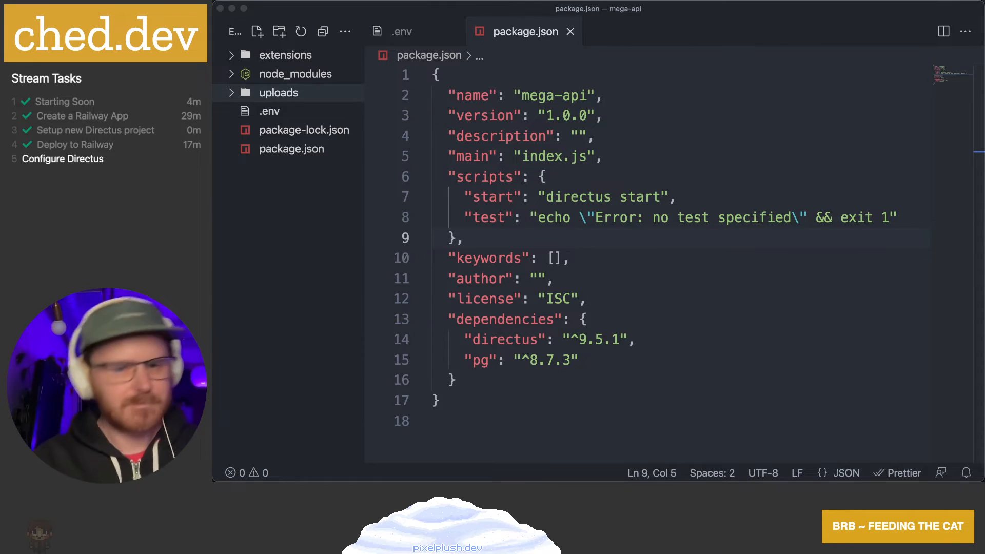
# Bring Chrome with the empty Directus Data Model page to the front, then switch to OBS
pyautogui.click(624, 390)
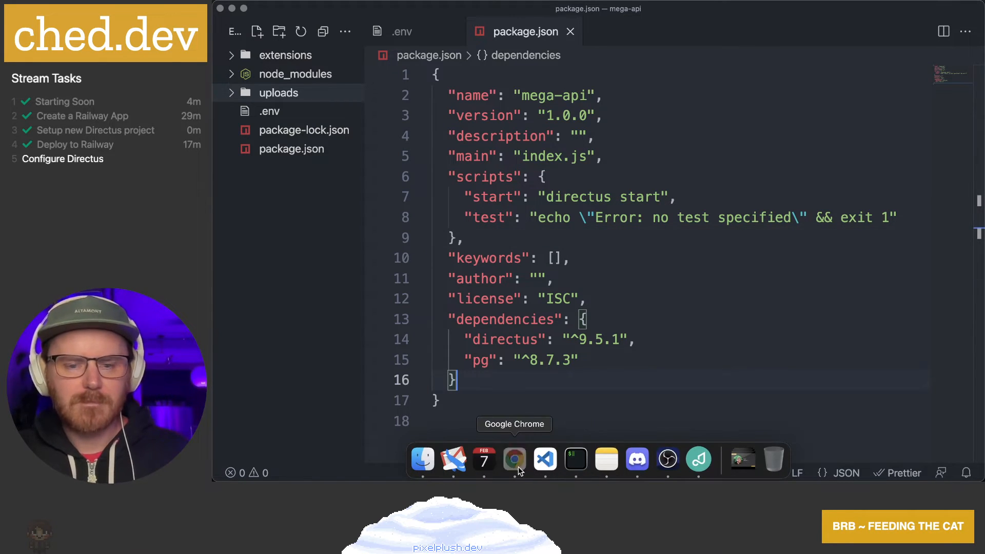
pyautogui.click(515, 460)
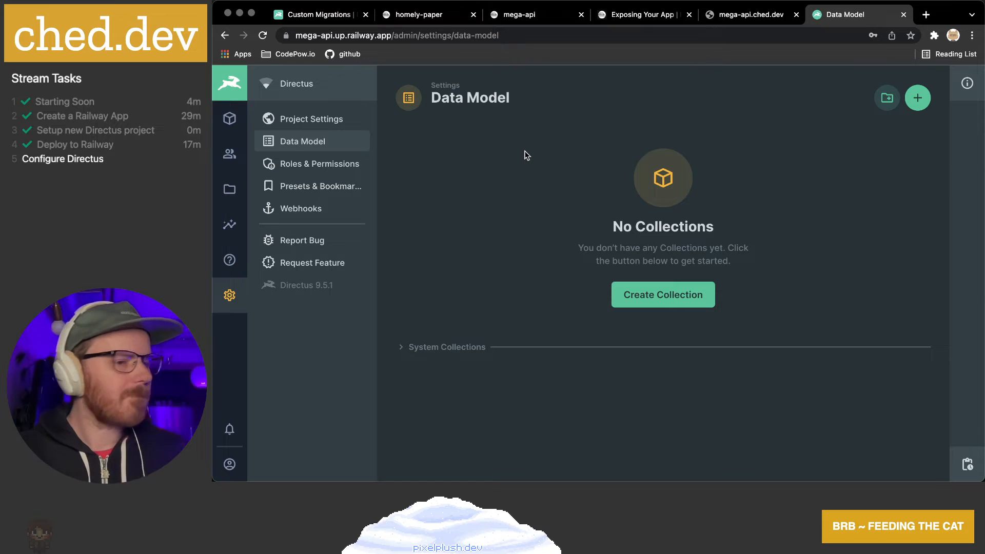
pyautogui.click(680, 477)
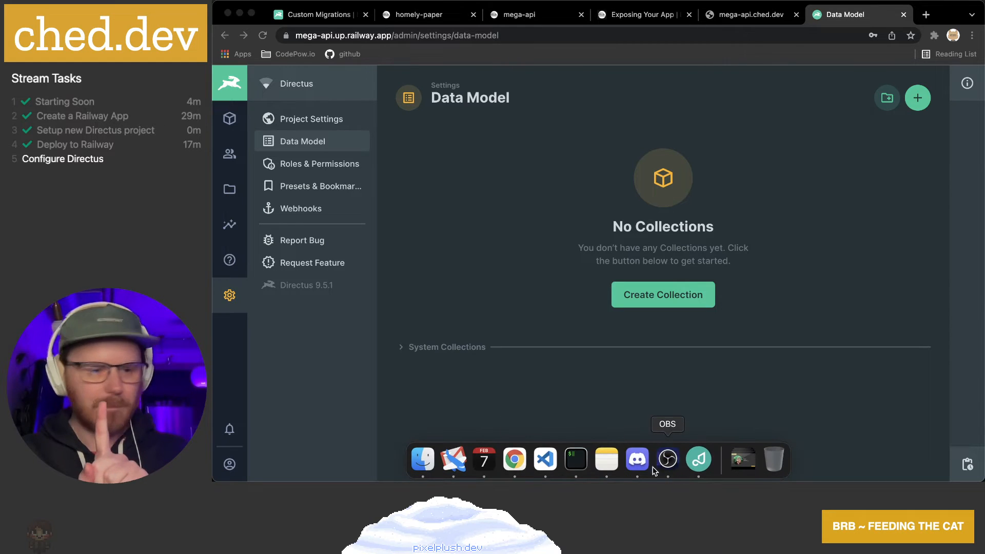
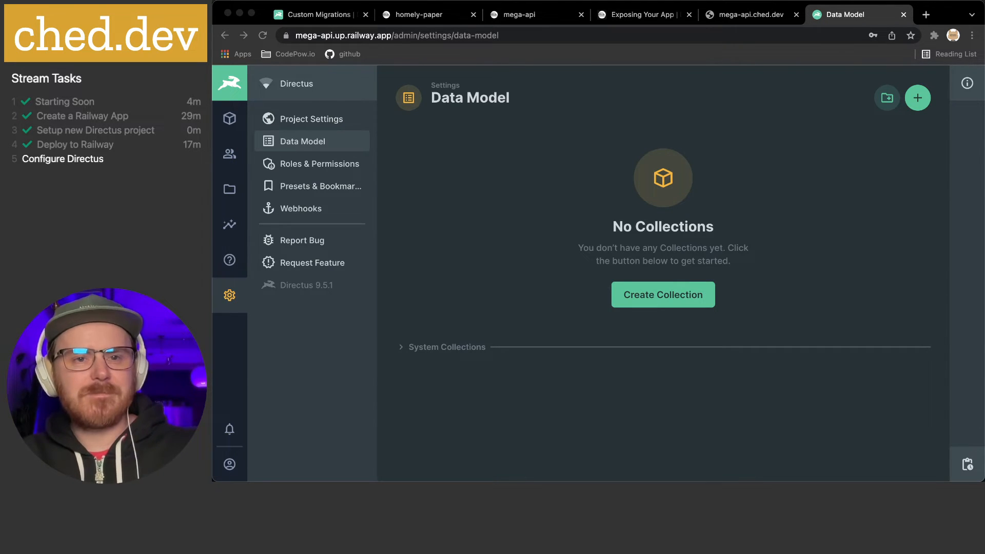
# Check mega-api.ched.dev under Railway's Deployments > Domains, close the duplicate mega-api tab, and start a new tab
pyautogui.click(440, 17)
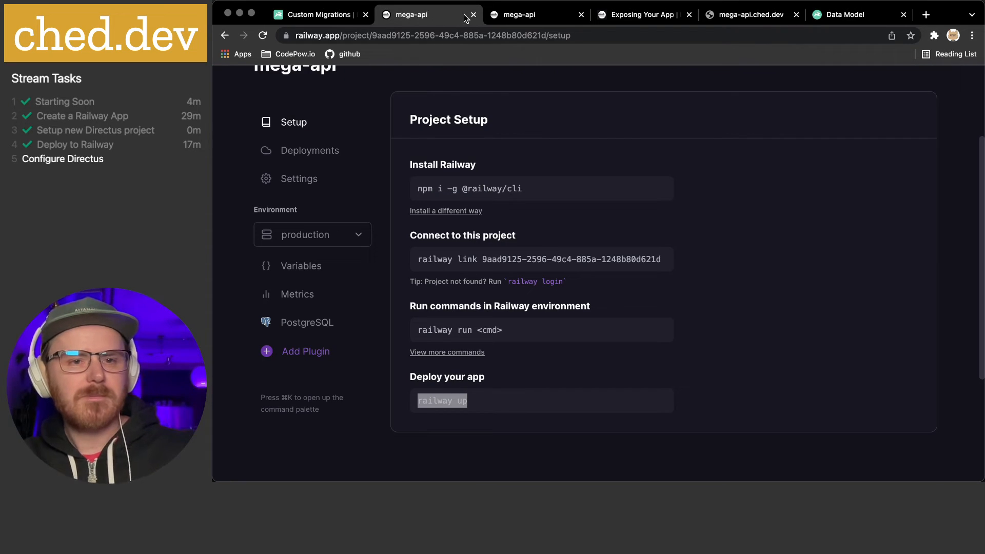
pyautogui.click(519, 17)
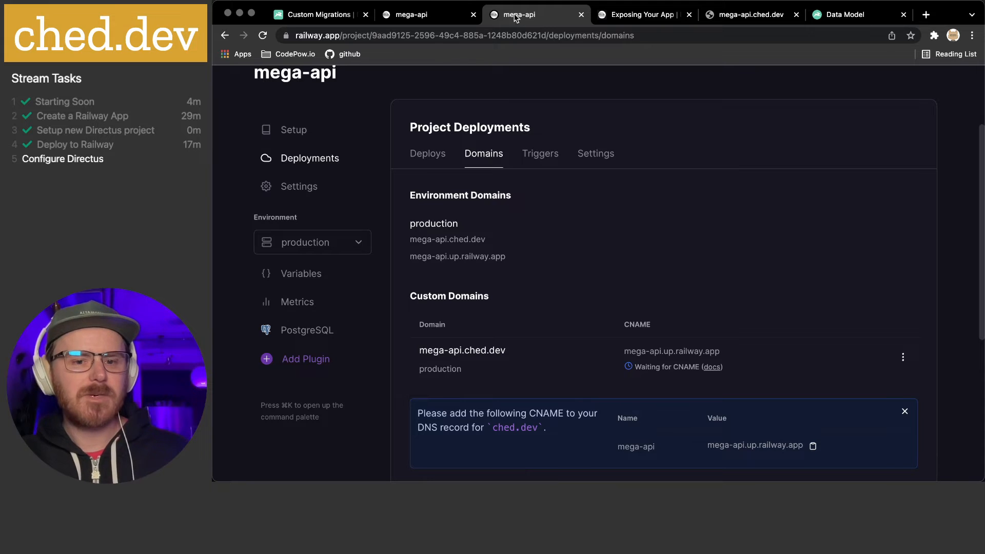
pyautogui.click(473, 14)
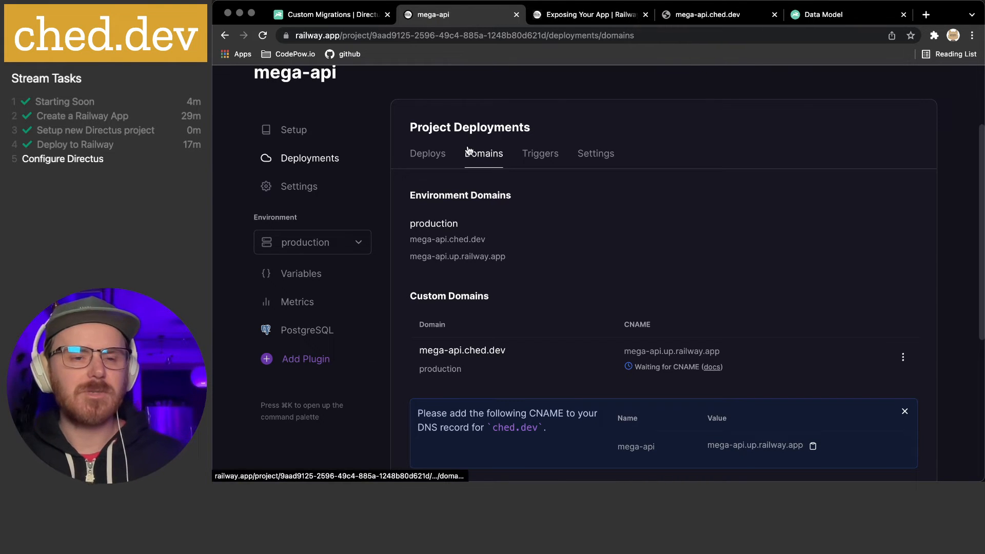
pyautogui.click(927, 16)
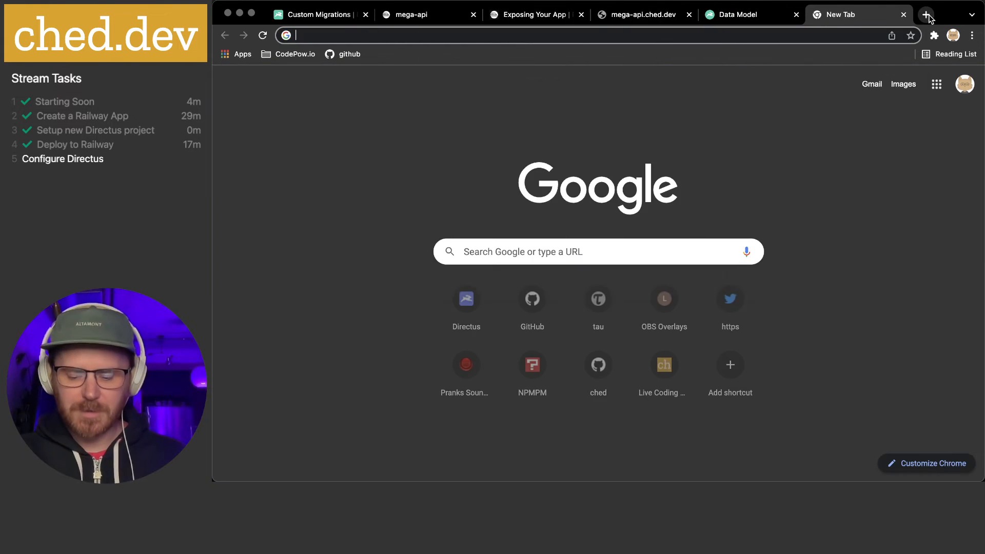
# Open the mega-api-data-types.md gist on GitHub Gist and scroll through its Fortunes and Media Blog fields
pyautogui.write('gist')
pyautogui.press('Return')
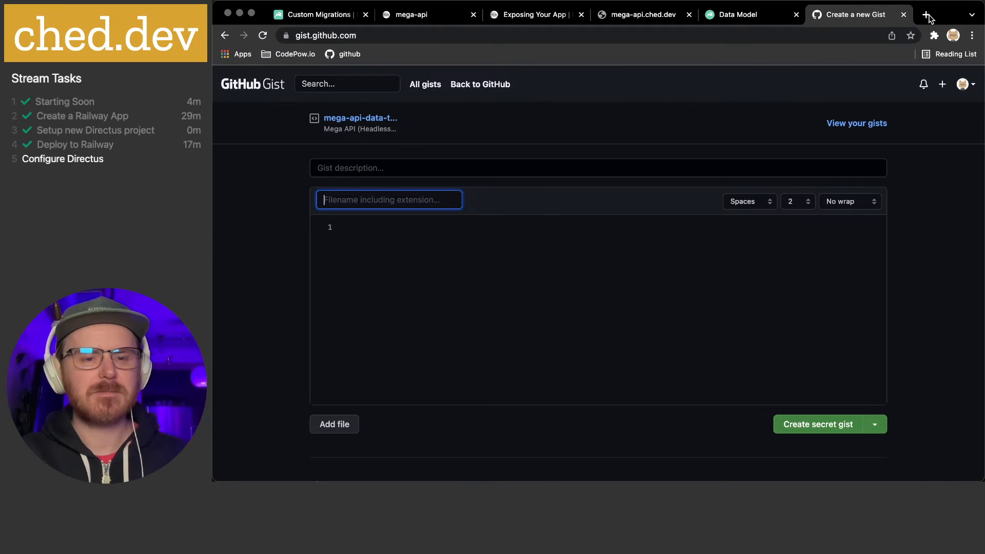
pyautogui.click(360, 119)
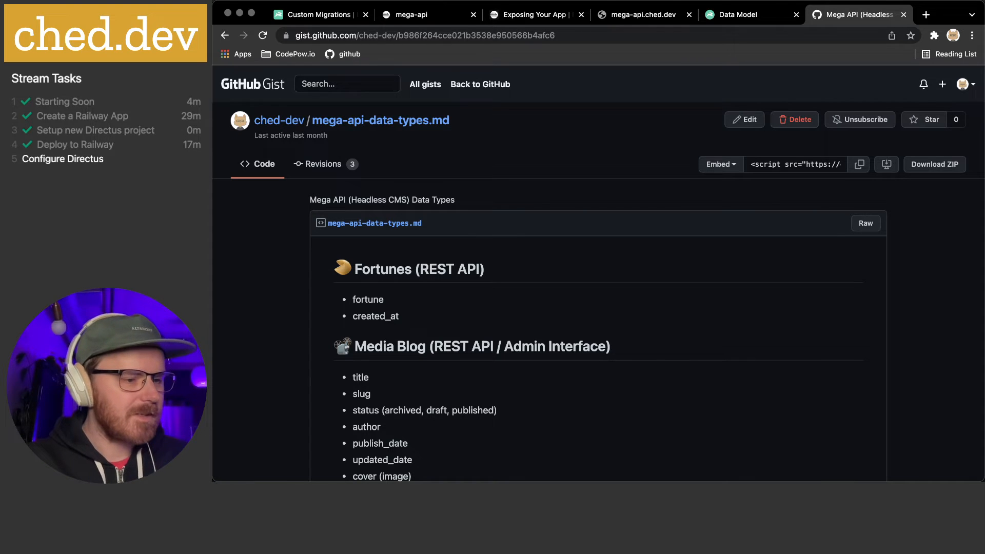
pyautogui.press('super+Tab')
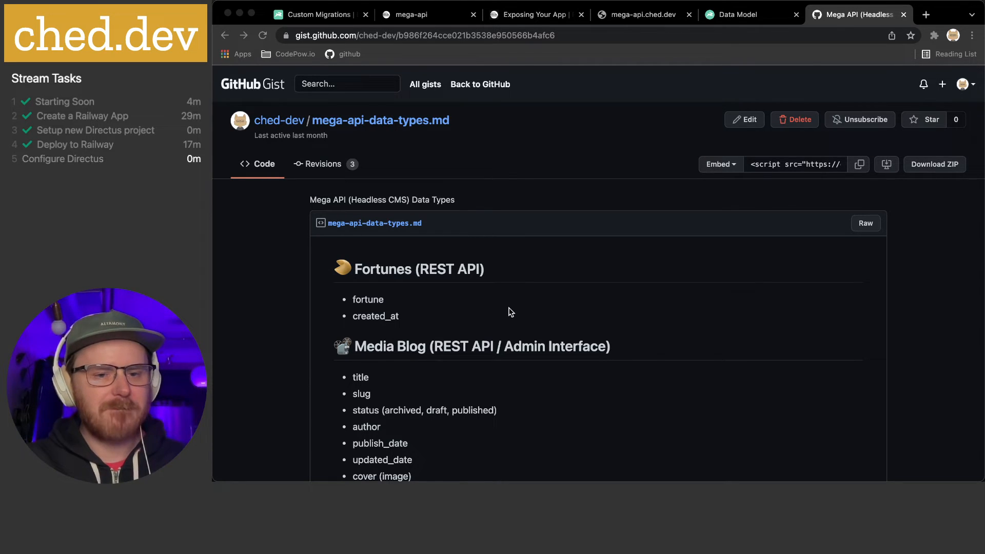
pyautogui.click(441, 264)
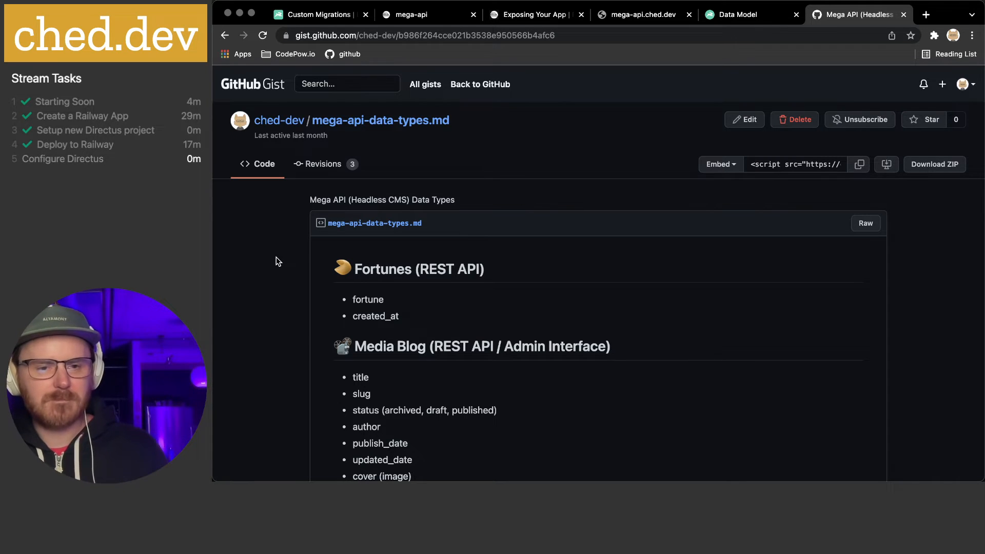
pyautogui.scroll(-2, 277, 261)
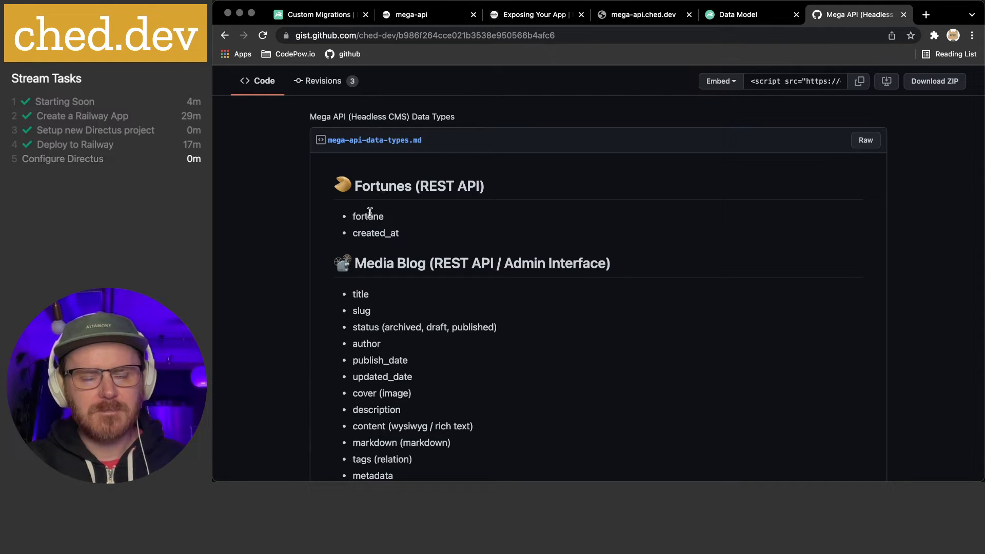
pyautogui.scroll(-5, 369, 212)
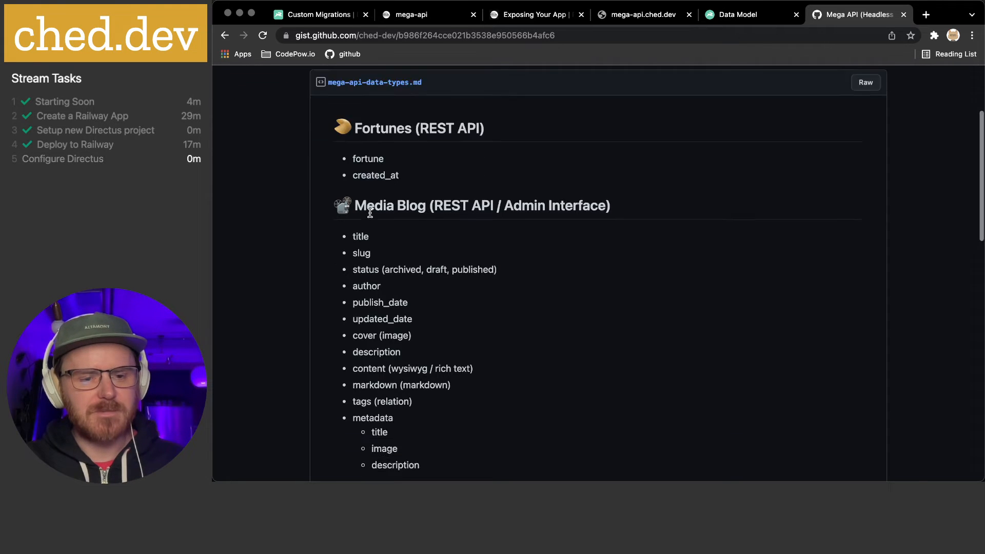
pyautogui.scroll(3, 370, 212)
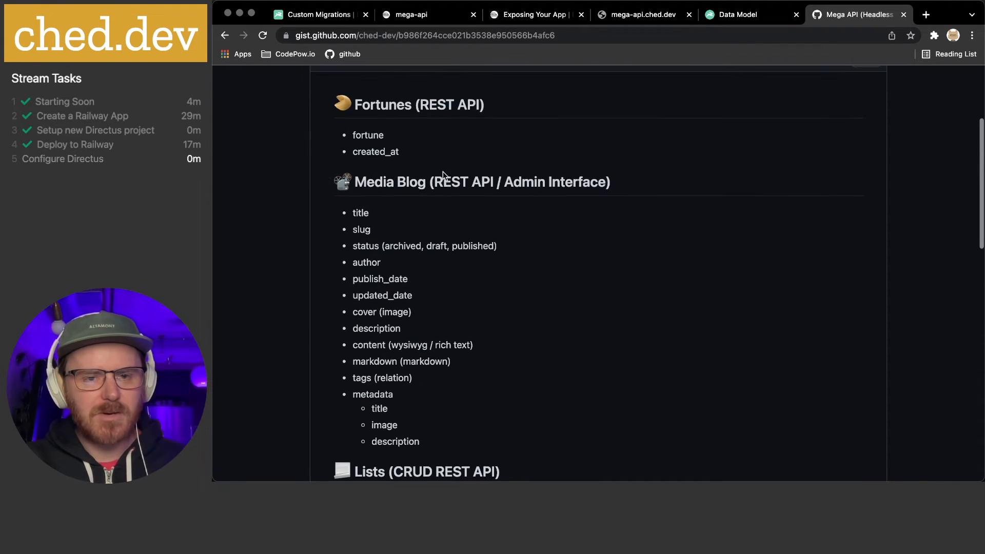
pyautogui.scroll(-1, 455, 183)
pyautogui.scroll(-3, 411, 208)
pyautogui.scroll(-2, 411, 208)
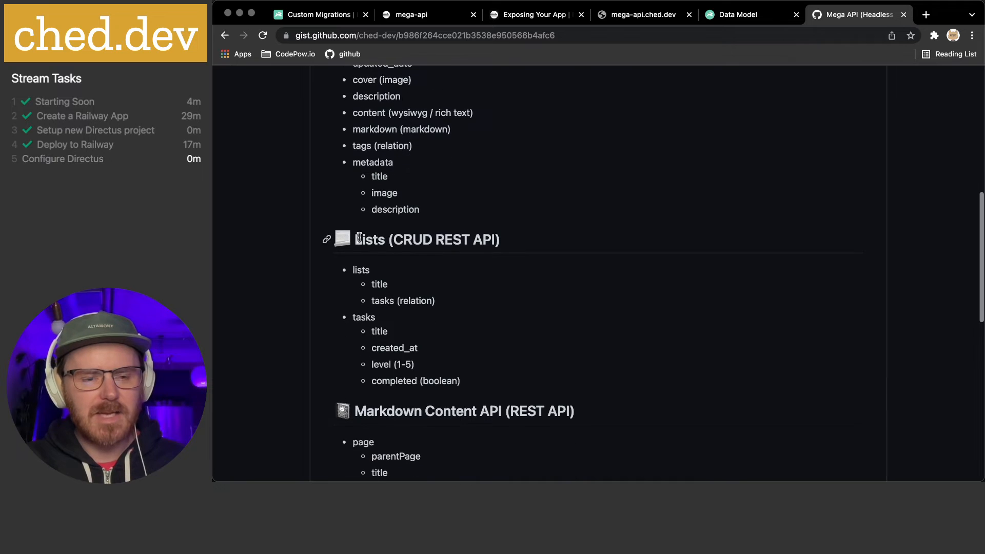
pyautogui.scroll(-5, 444, 290)
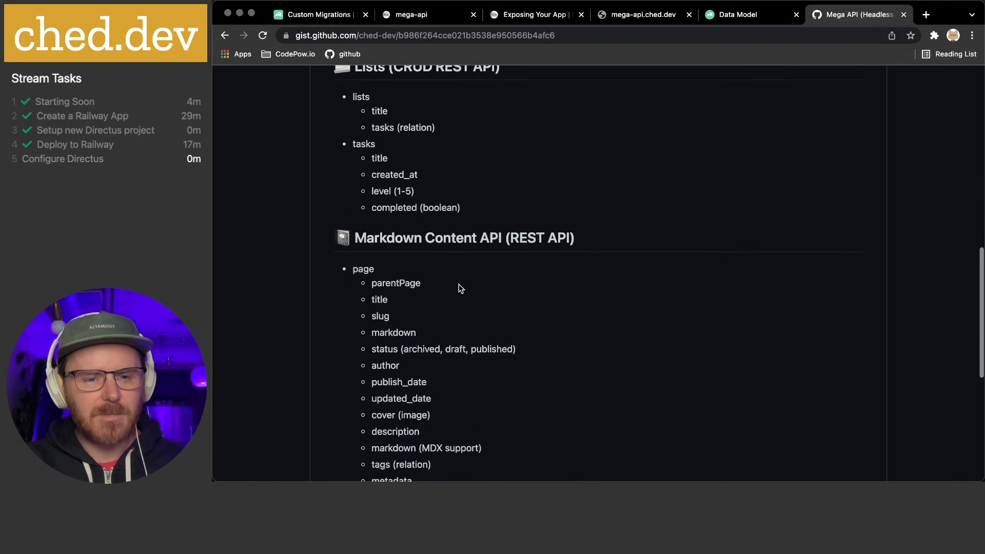
pyautogui.scroll(-4, 460, 288)
pyautogui.scroll(2, 459, 286)
pyautogui.scroll(-1, 459, 285)
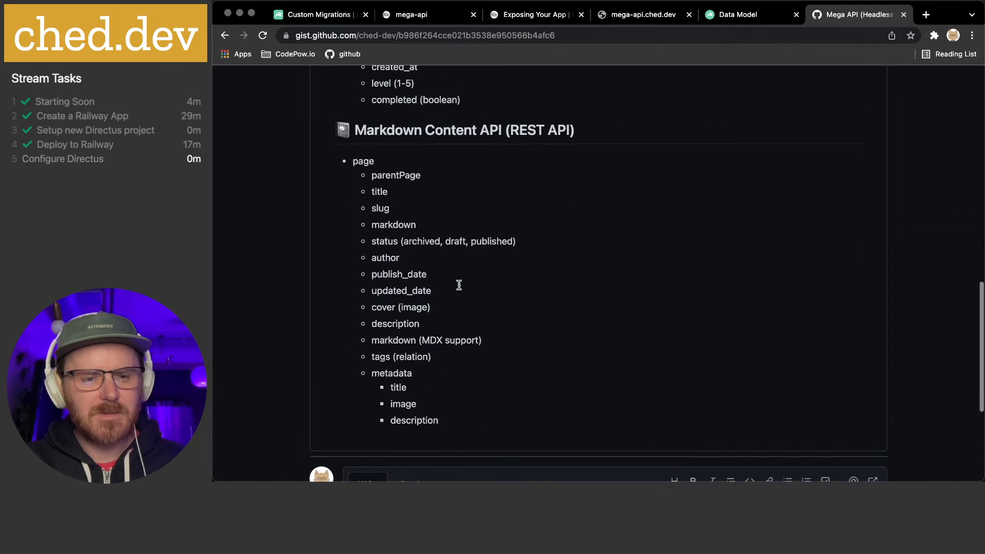
pyautogui.scroll(9, 459, 285)
pyautogui.scroll(7, 459, 289)
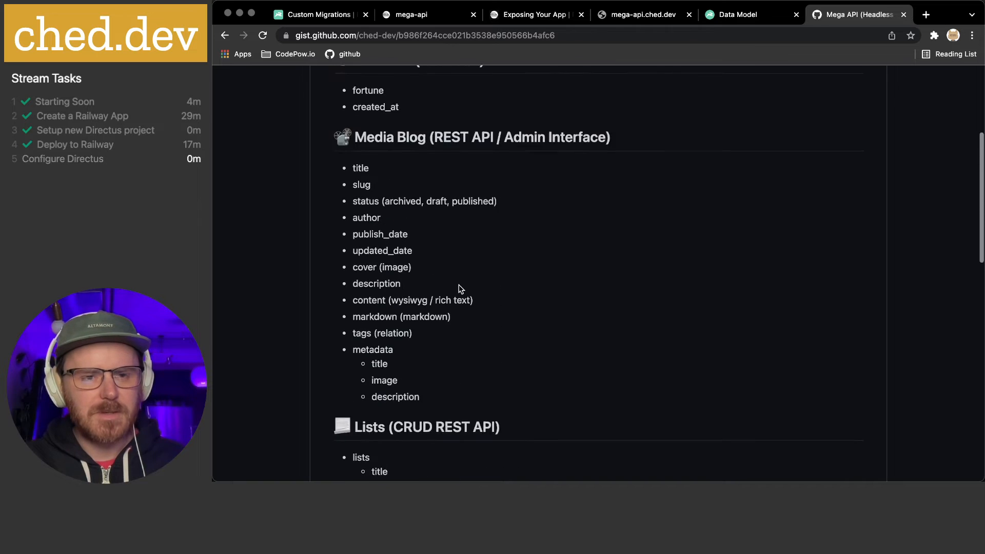
pyautogui.scroll(2, 460, 289)
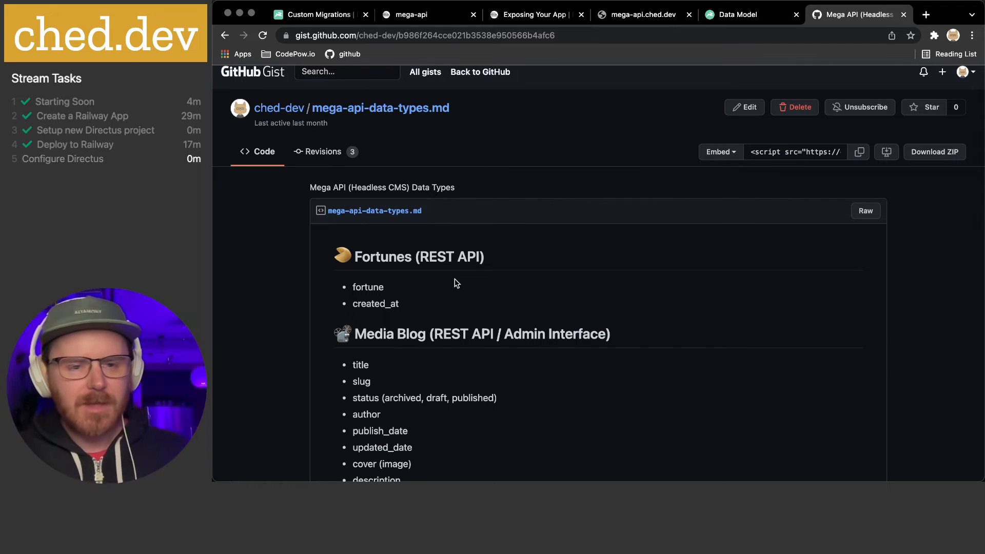
pyautogui.scroll(-3, 458, 264)
pyautogui.scroll(-1, 458, 263)
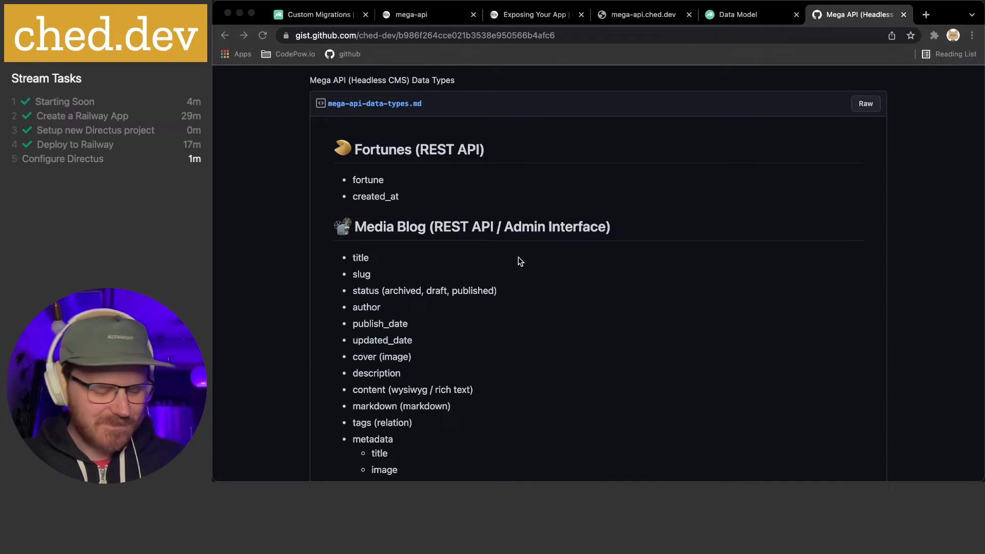
pyautogui.moveTo(643, 470)
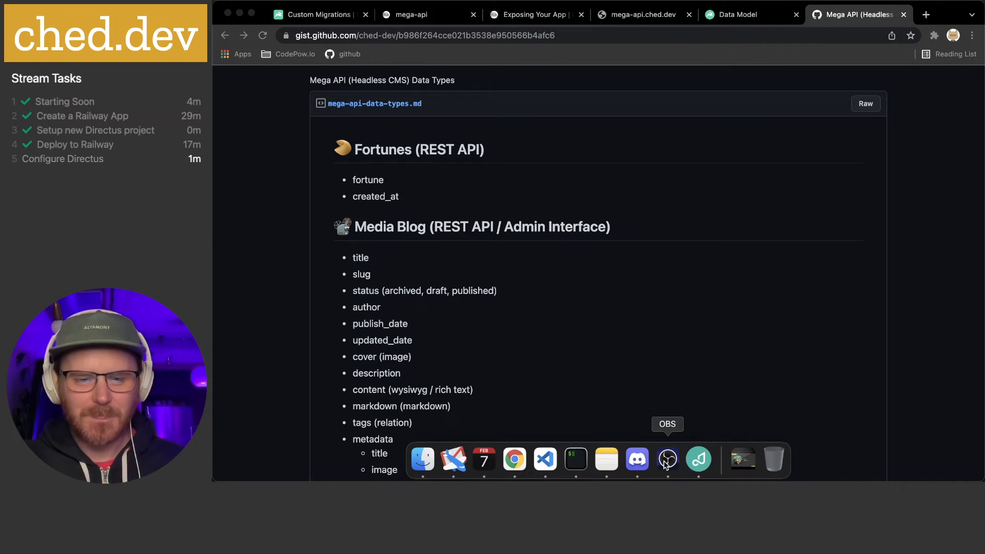
pyautogui.click(395, 183)
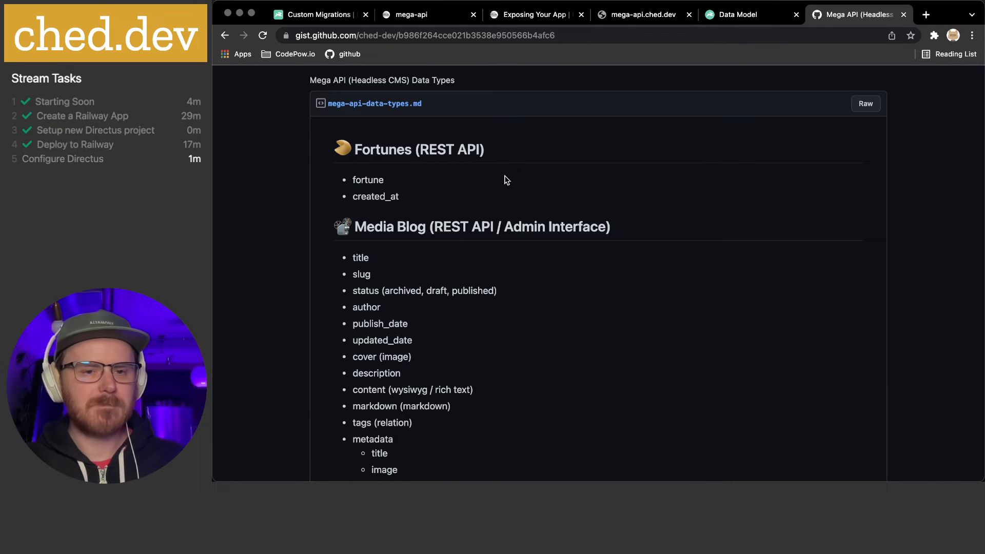
pyautogui.click(737, 17)
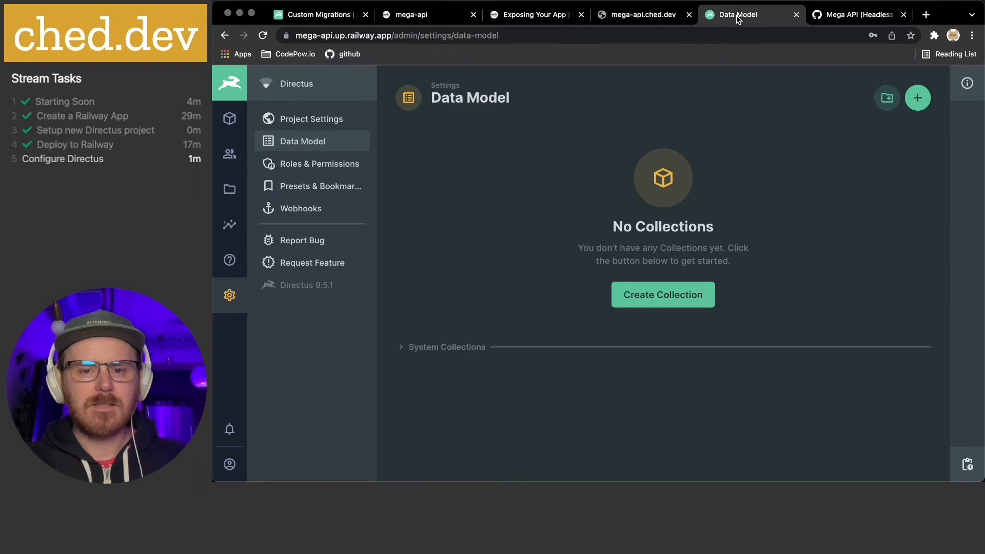
pyautogui.click(308, 119)
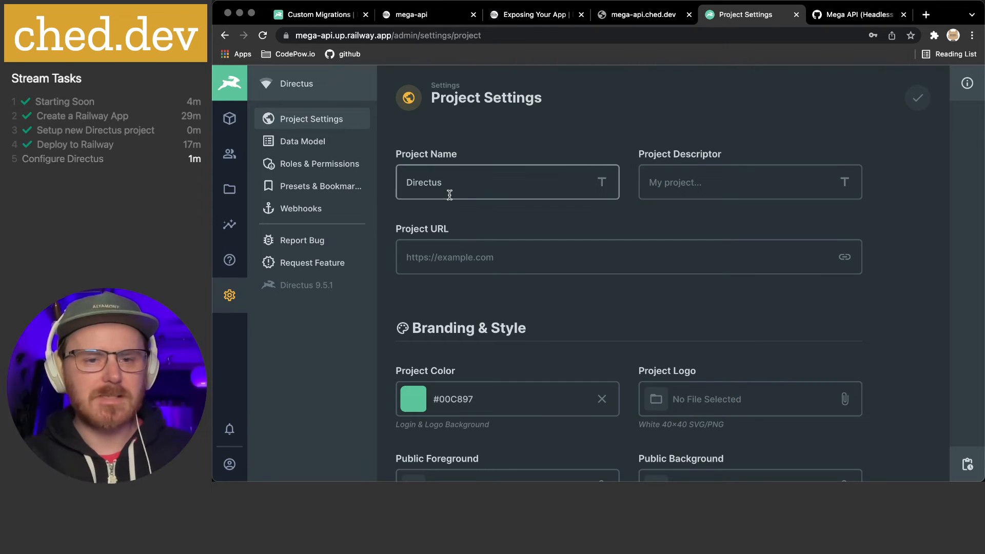
pyautogui.doubleClick(416, 180)
pyautogui.write('Mega API')
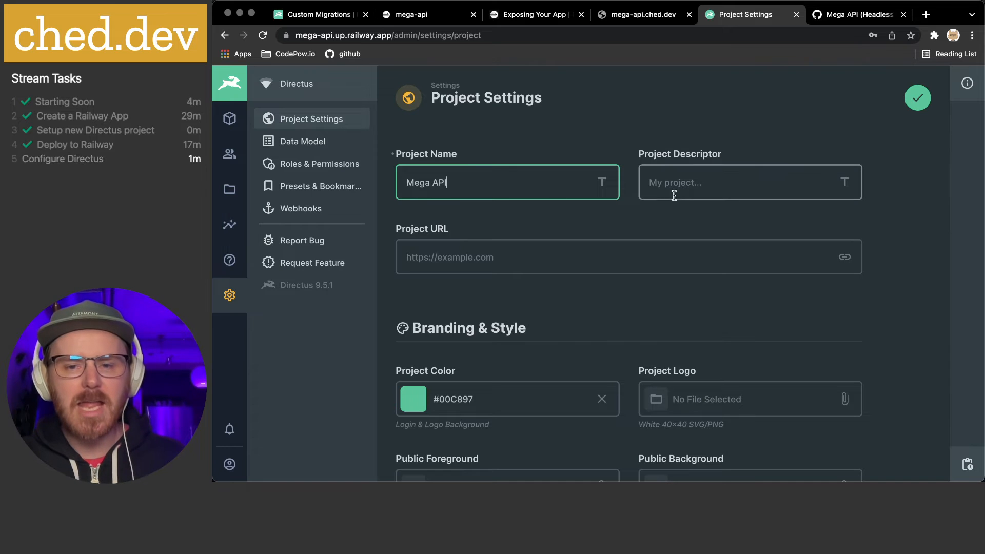
pyautogui.click(487, 259)
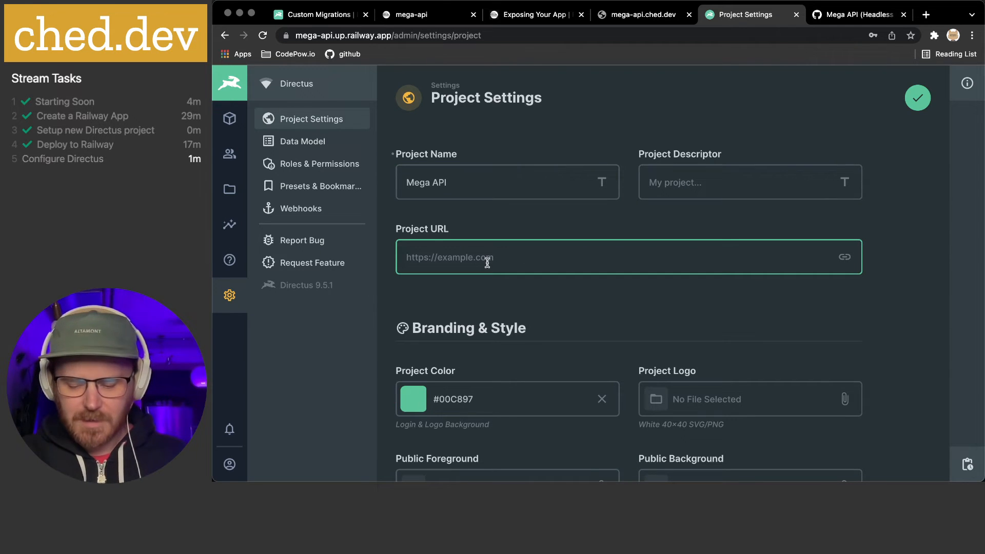
pyautogui.write('http')
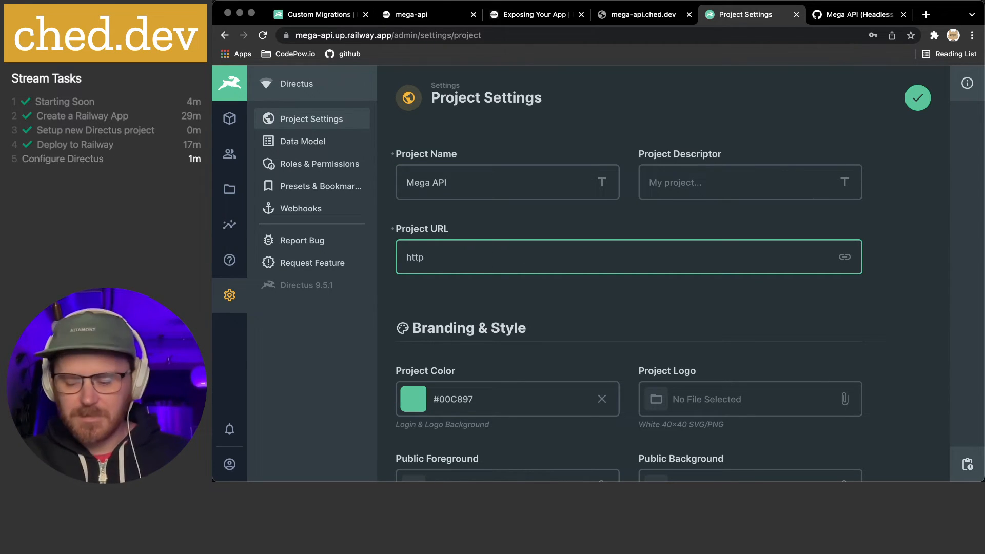
pyautogui.write('s://')
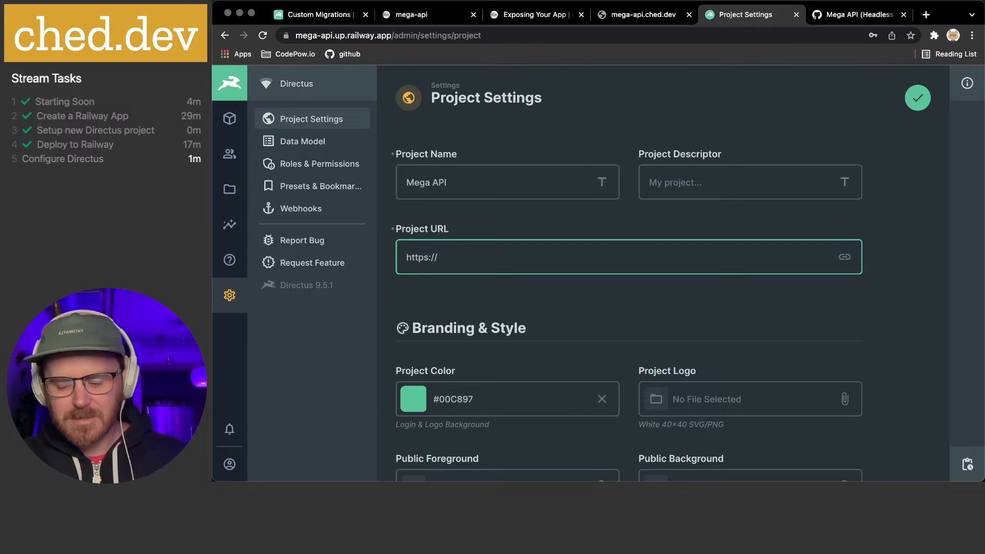
pyautogui.write('mega-')
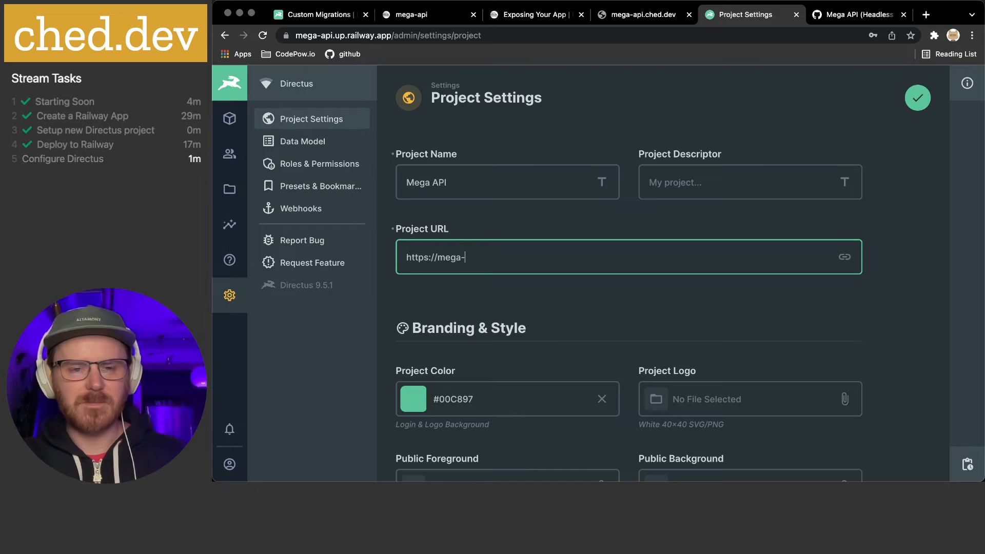
pyautogui.write('api.ched.dev')
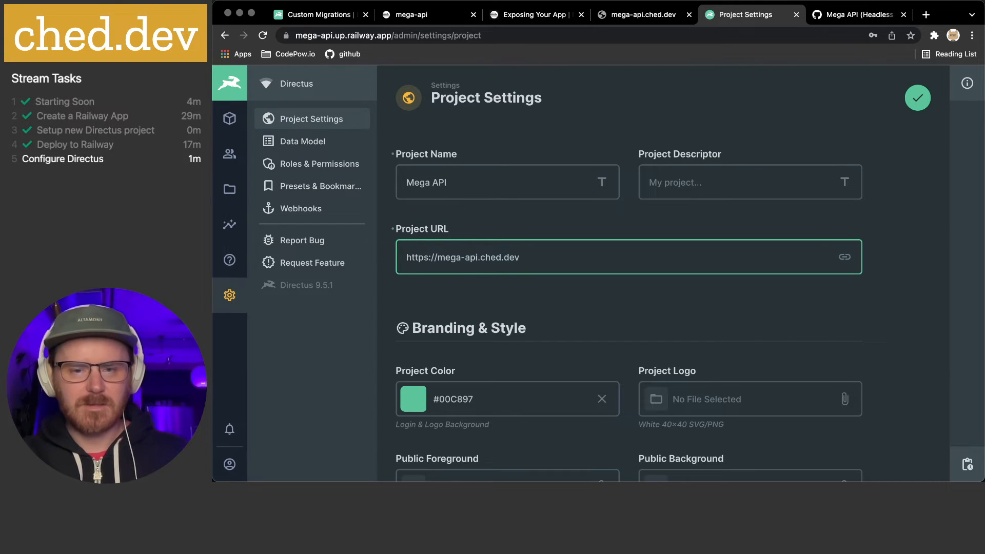
pyautogui.click(574, 308)
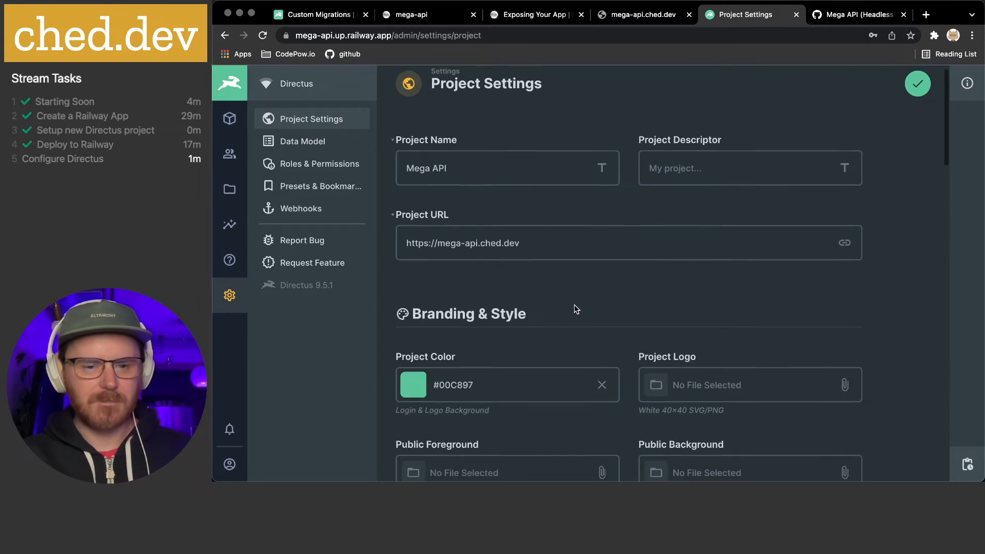
pyautogui.scroll(-2, 574, 308)
# Drag the Project Color picker to the red #C41603 and close the picker
pyautogui.click(415, 356)
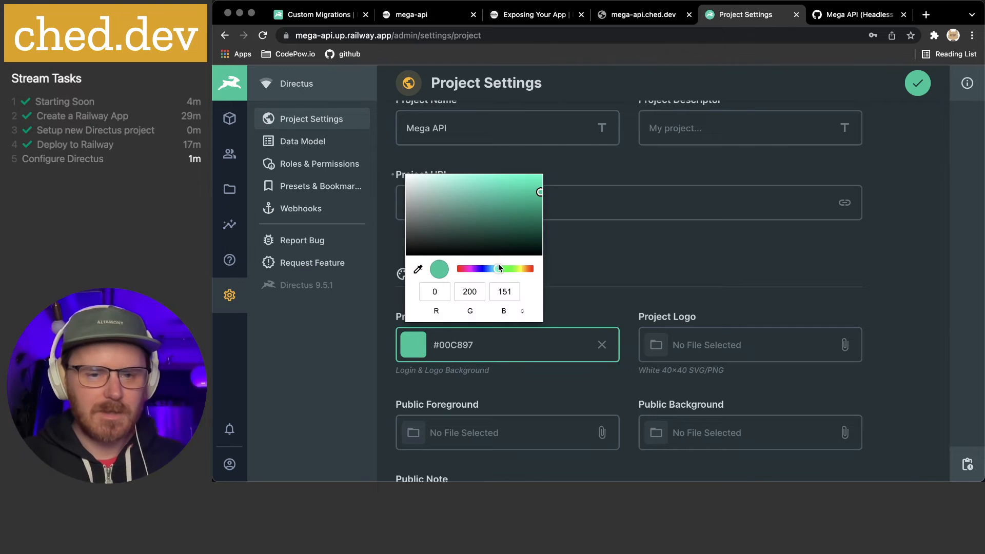
pyautogui.moveTo(497, 267); pyautogui.dragTo(532, 271)
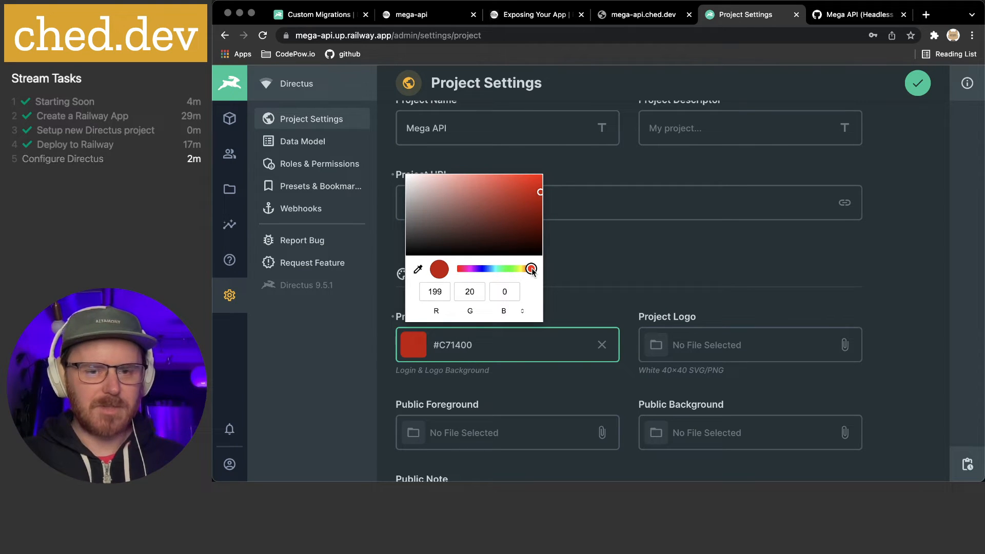
pyautogui.moveTo(537, 192); pyautogui.dragTo(538, 195)
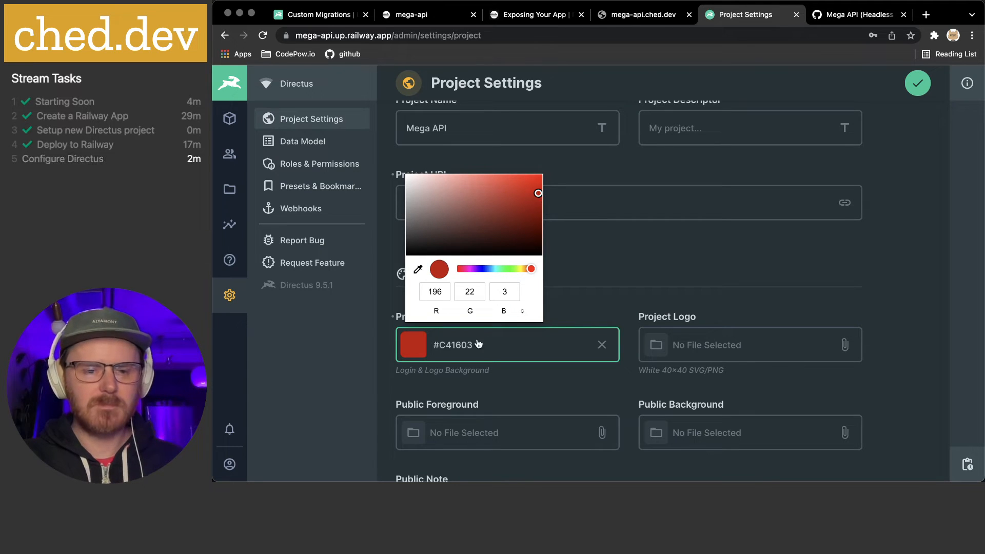
pyautogui.click(553, 388)
pyautogui.scroll(-2, 554, 359)
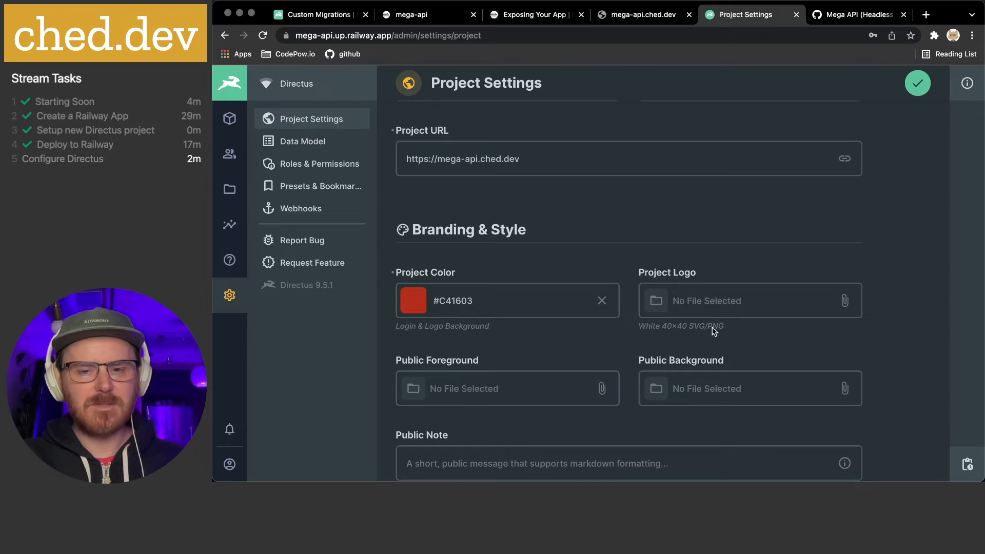
pyautogui.click(711, 310)
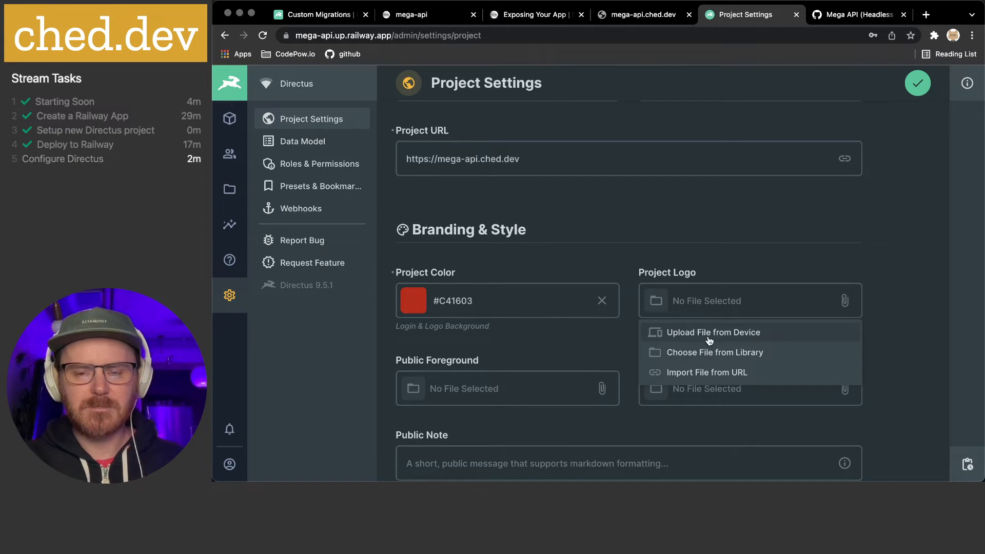
pyautogui.click(590, 337)
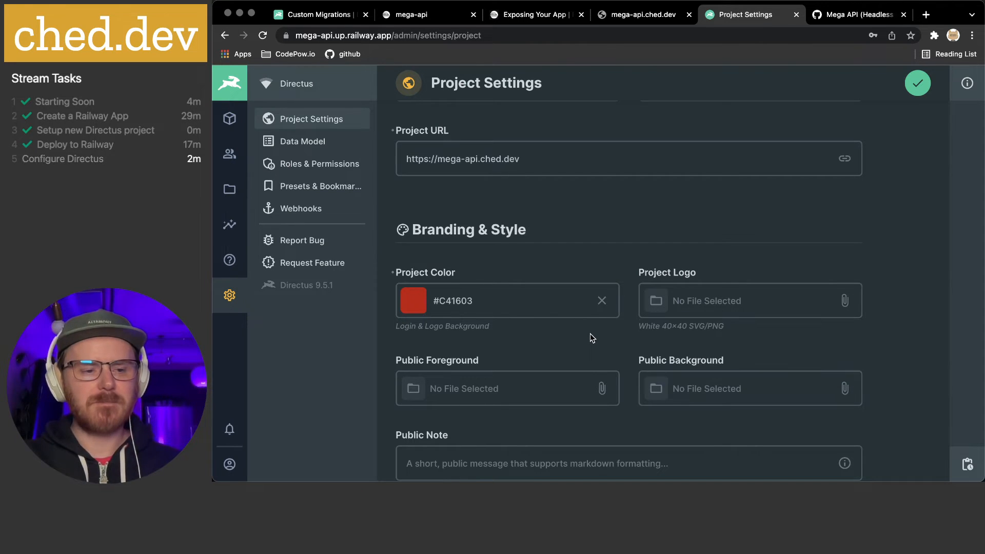
pyautogui.scroll(-2, 590, 337)
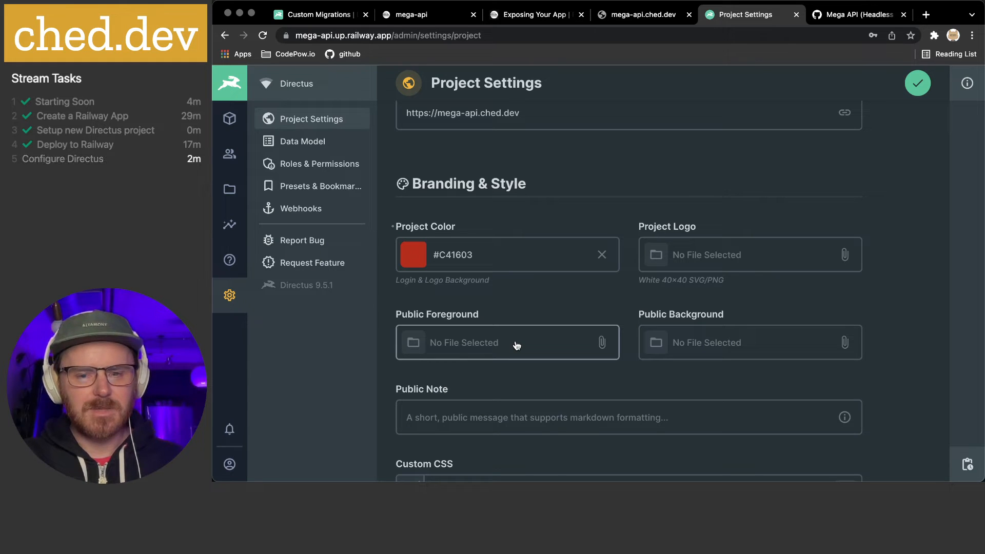
pyautogui.scroll(-4, 517, 345)
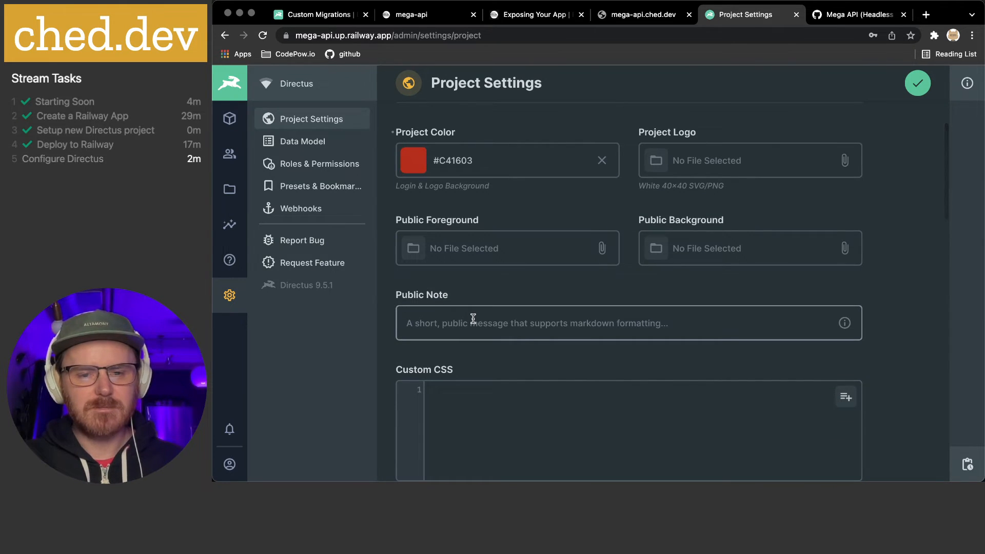
pyautogui.scroll(-10, 431, 321)
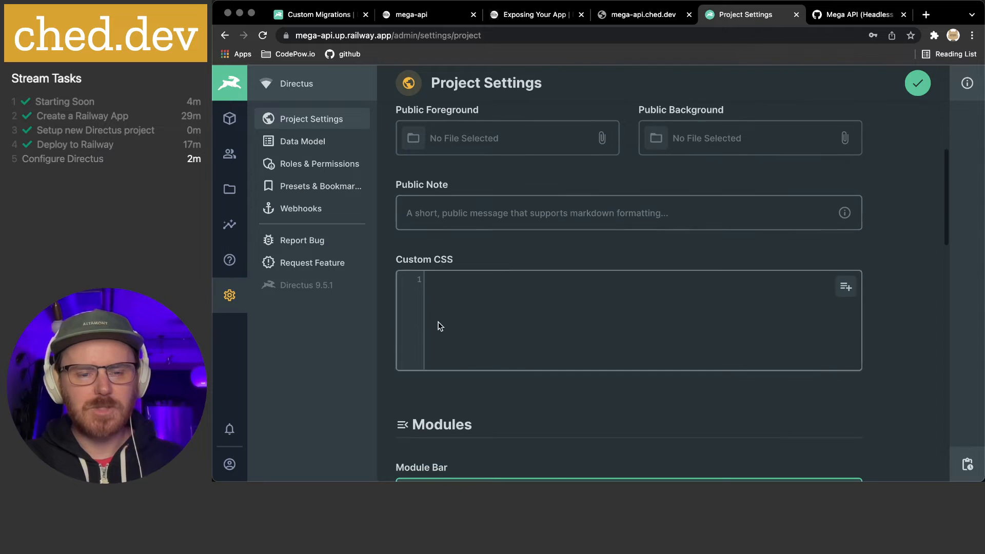
pyautogui.scroll(-8, 498, 321)
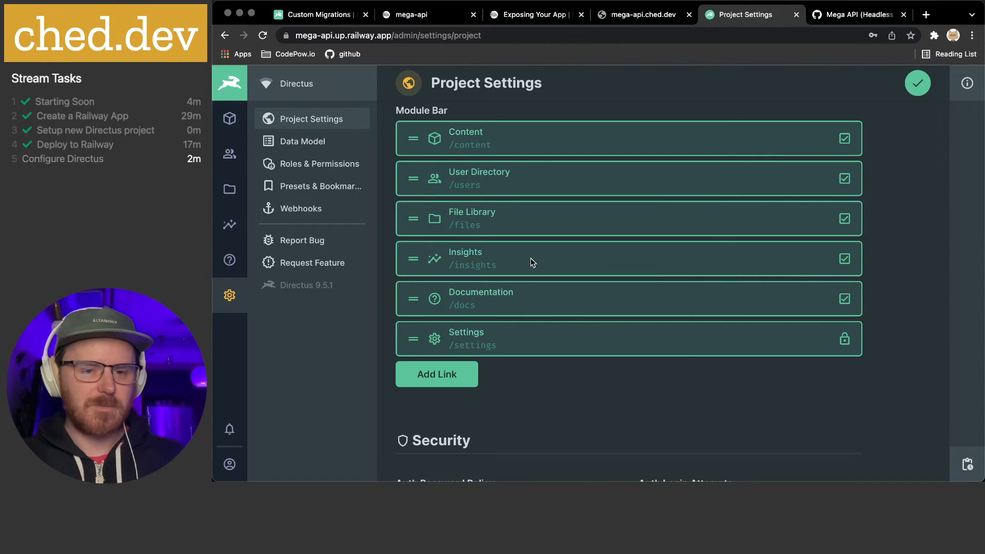
pyautogui.scroll(-4, 563, 260)
pyautogui.scroll(-1, 563, 261)
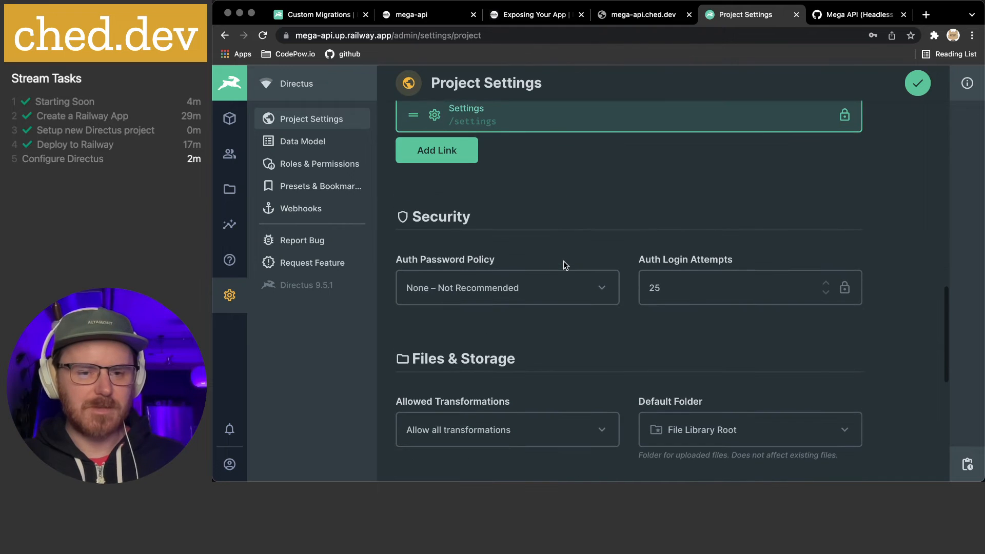
pyautogui.scroll(-1, 566, 260)
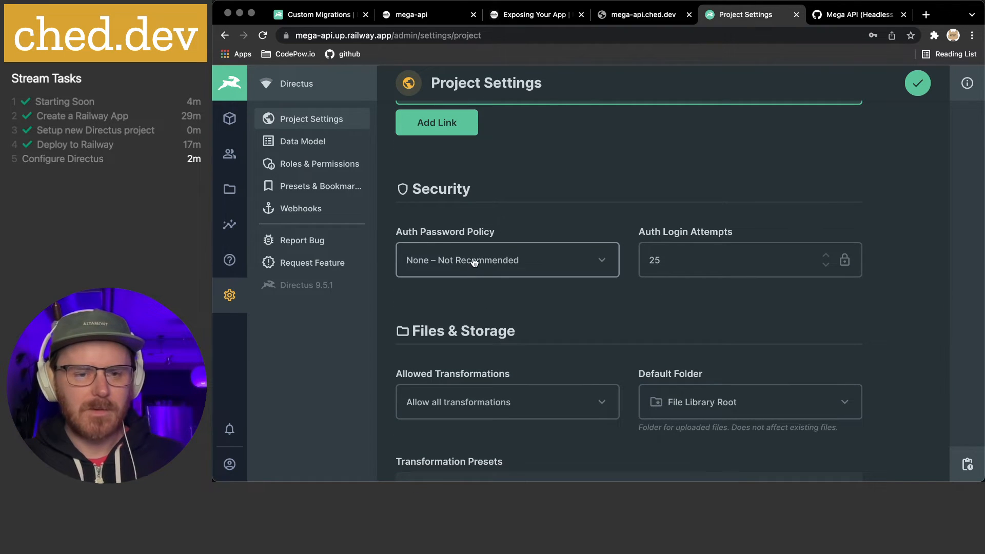
# Set the Auth Password Policy to Strong
pyautogui.click(603, 261)
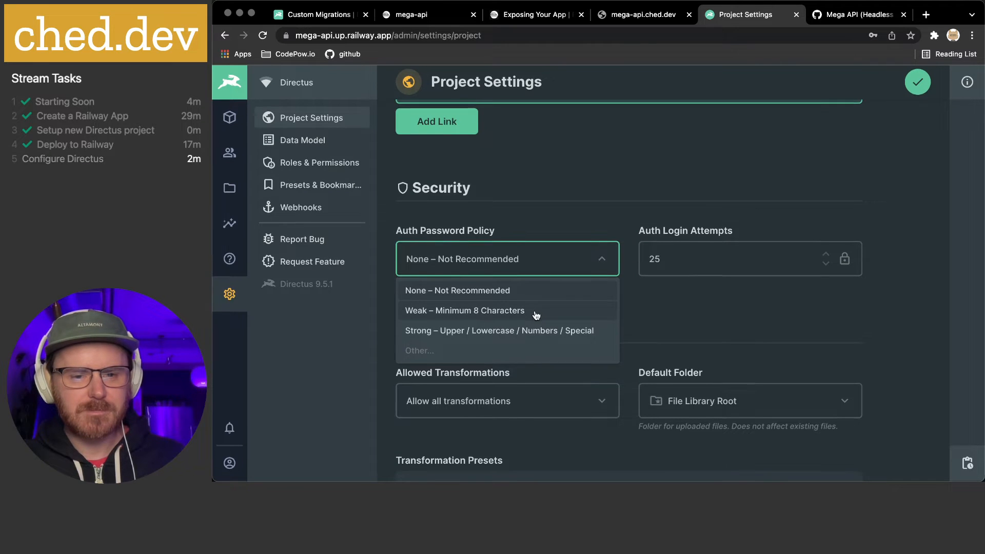
pyautogui.click(497, 332)
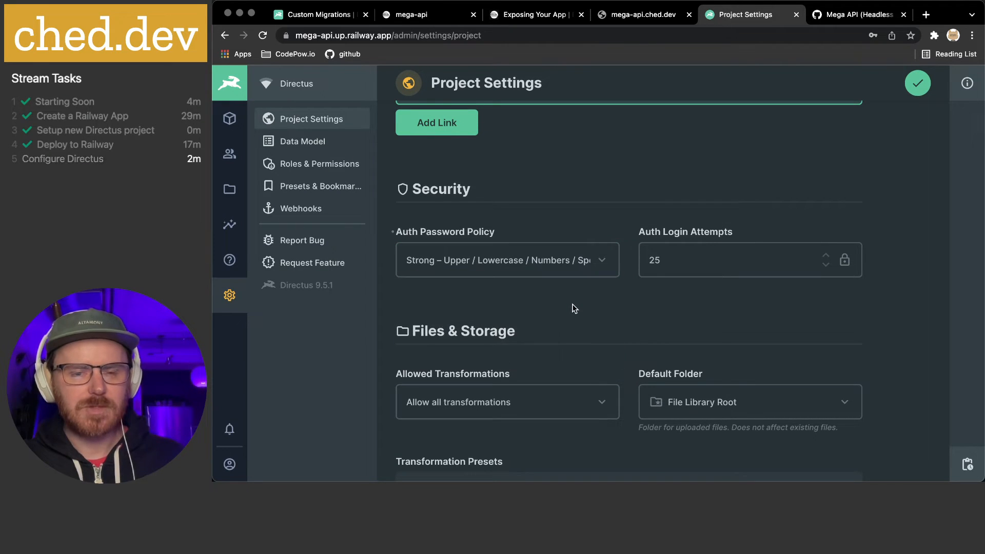
pyautogui.click(606, 267)
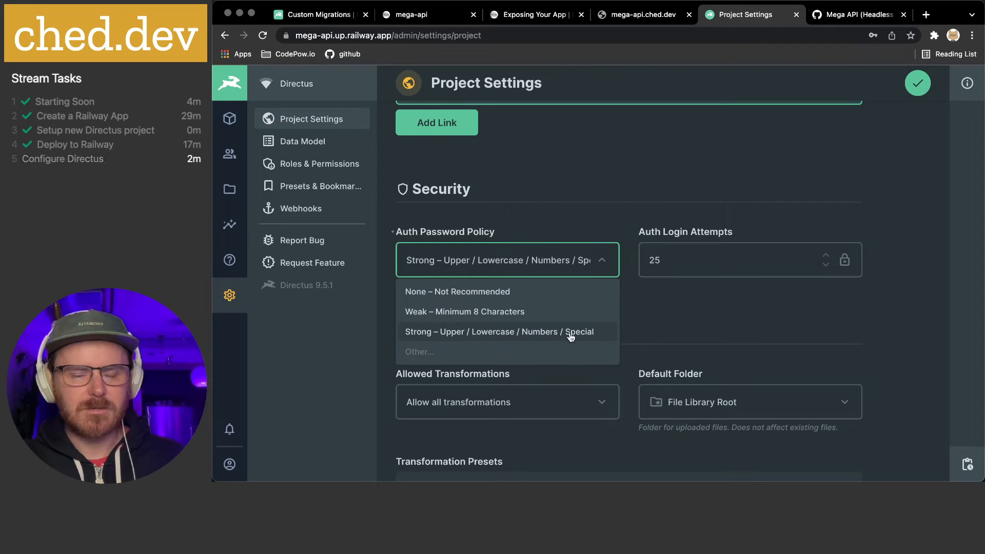
pyautogui.click(661, 325)
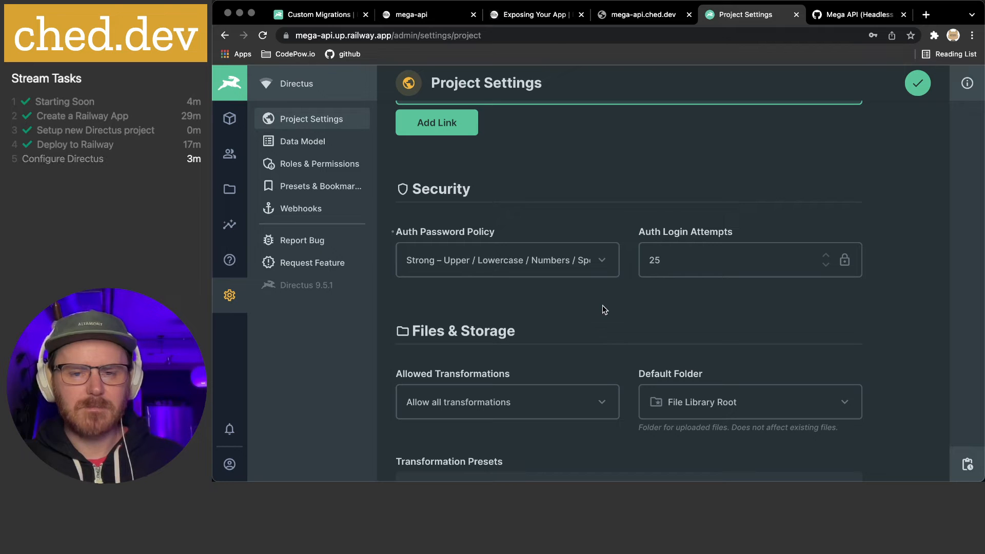
# Change Auth Login Attempts to 5
pyautogui.doubleClick(656, 260)
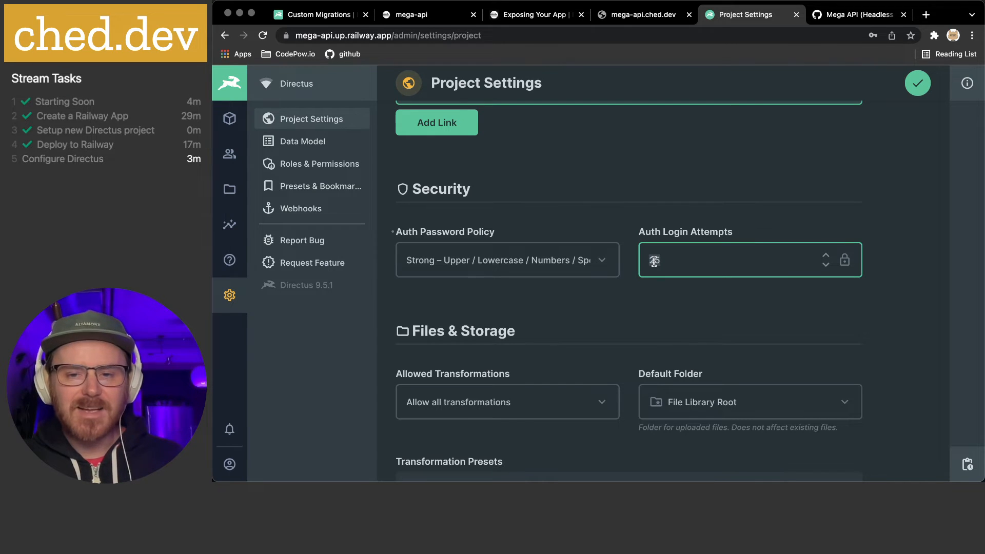
pyautogui.write('5')
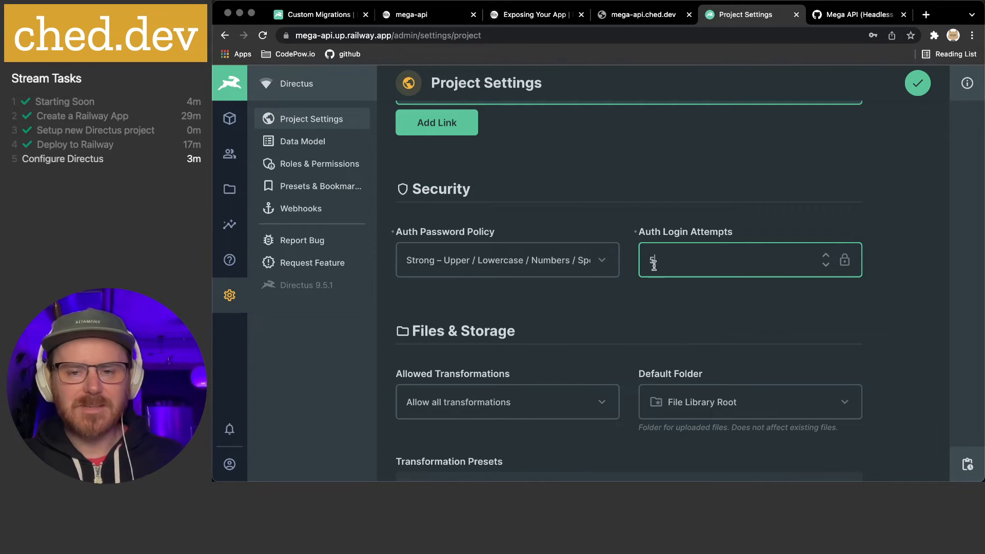
pyautogui.click(661, 298)
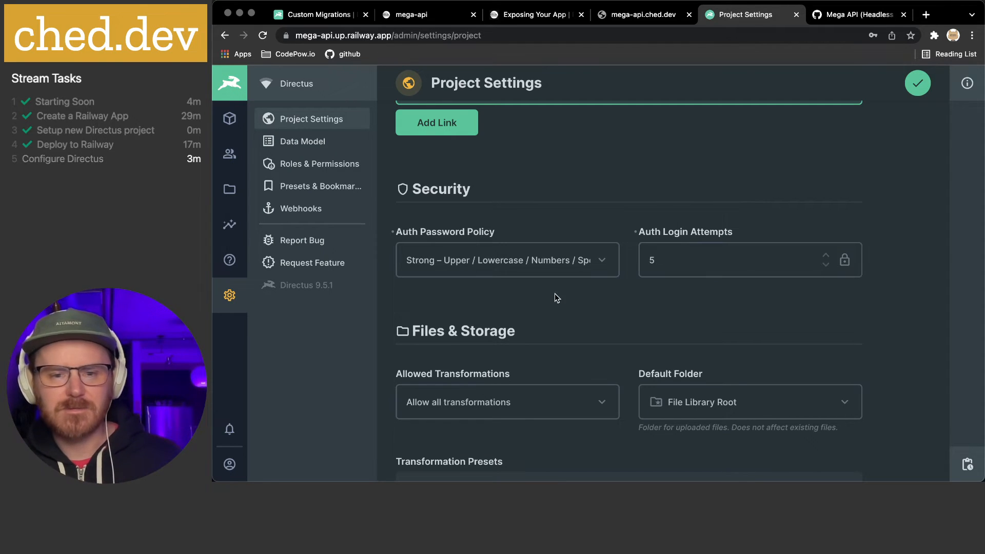
pyautogui.scroll(-3, 604, 295)
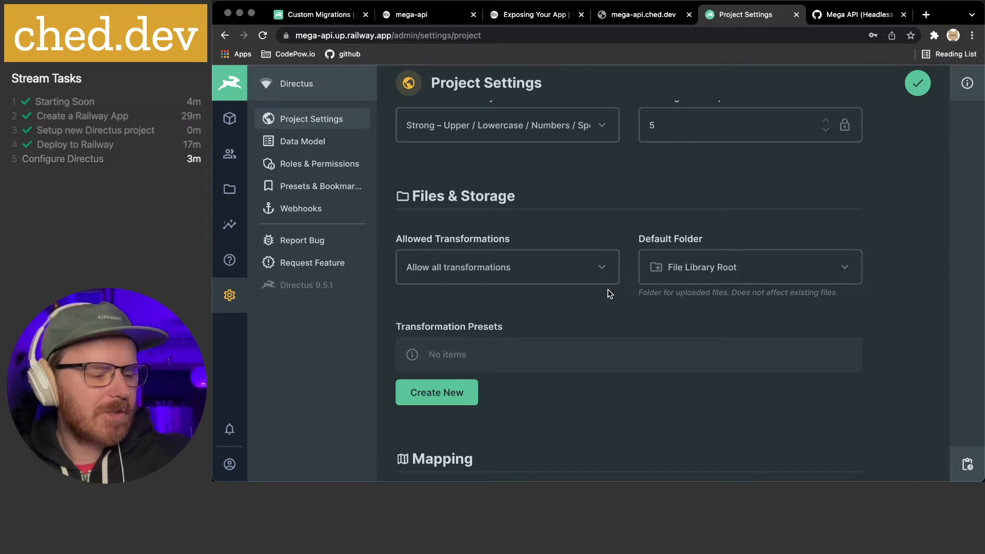
# Leave Allowed Transformations unchanged and save the project settings
pyautogui.click(586, 270)
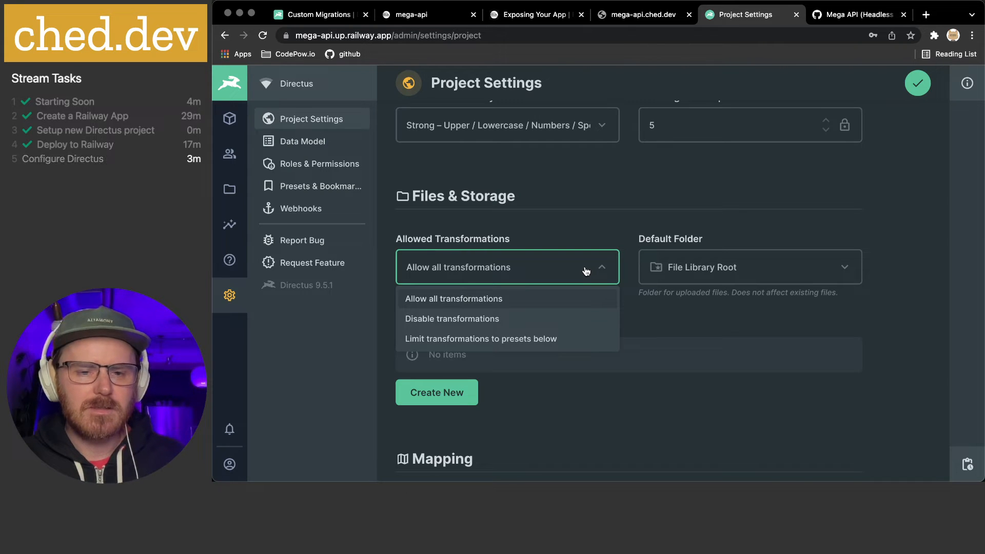
pyautogui.click(558, 202)
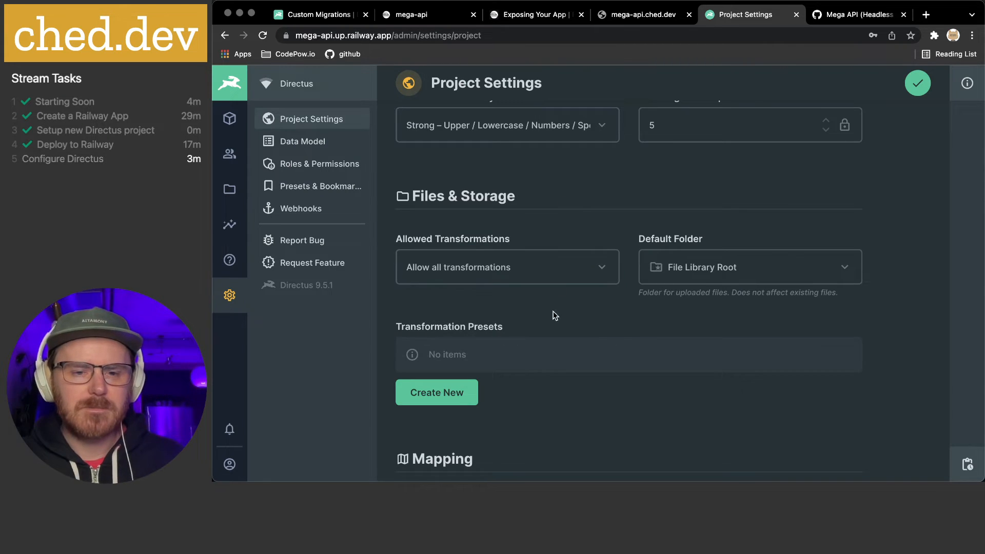
pyautogui.scroll(-2, 519, 336)
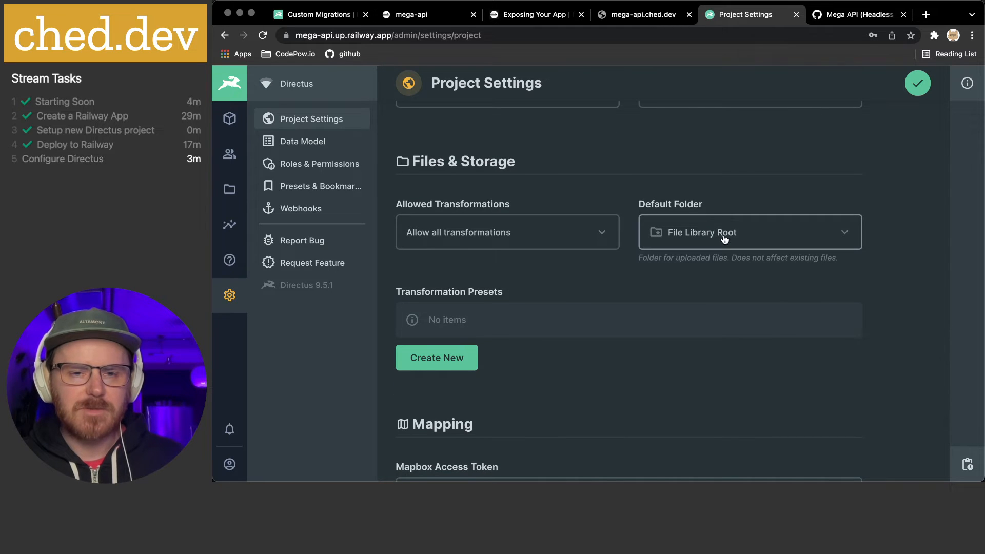
pyautogui.scroll(-5, 723, 239)
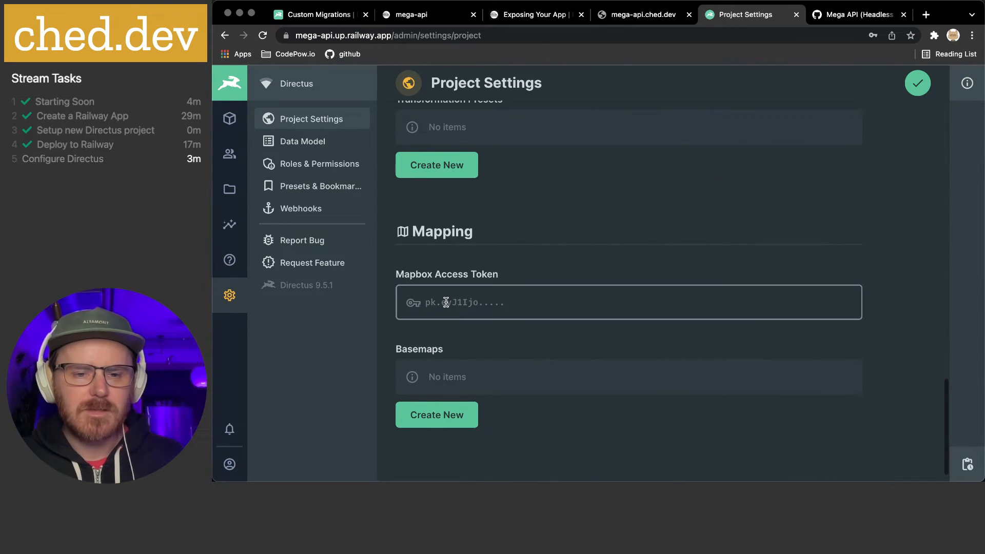
pyautogui.click(918, 84)
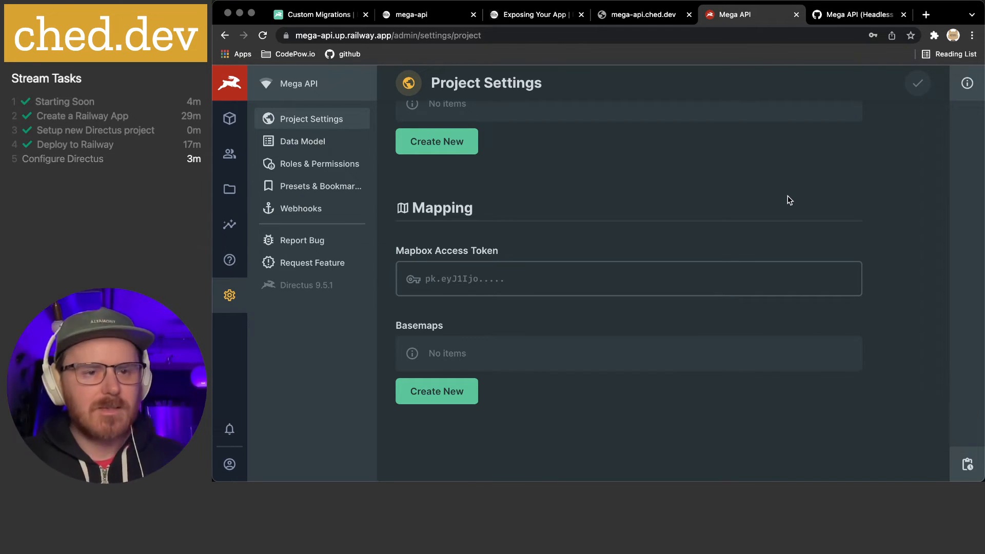
# Reload Directus to confirm the saved project settings
pyautogui.press('super+r')
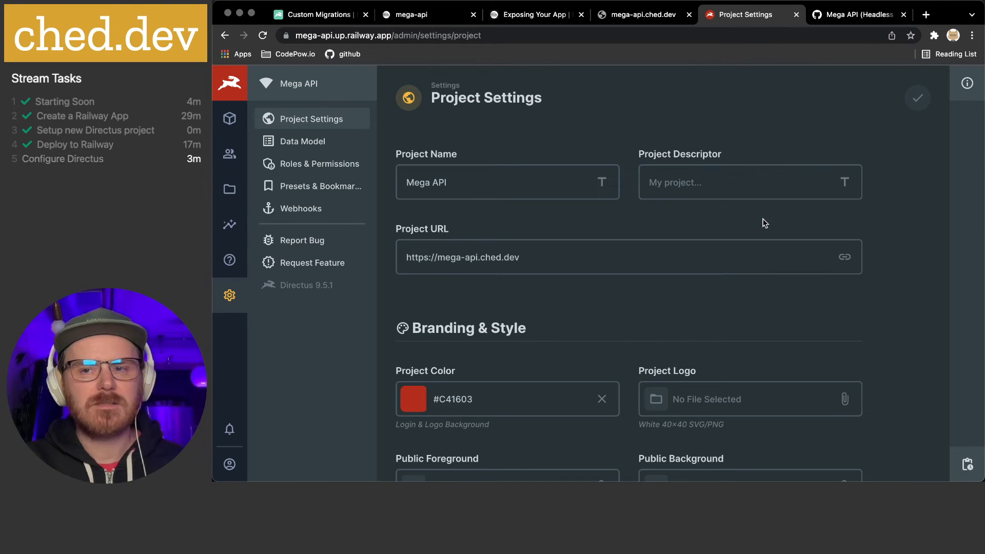
pyautogui.scroll(-15, 763, 220)
pyautogui.scroll(2, 446, 205)
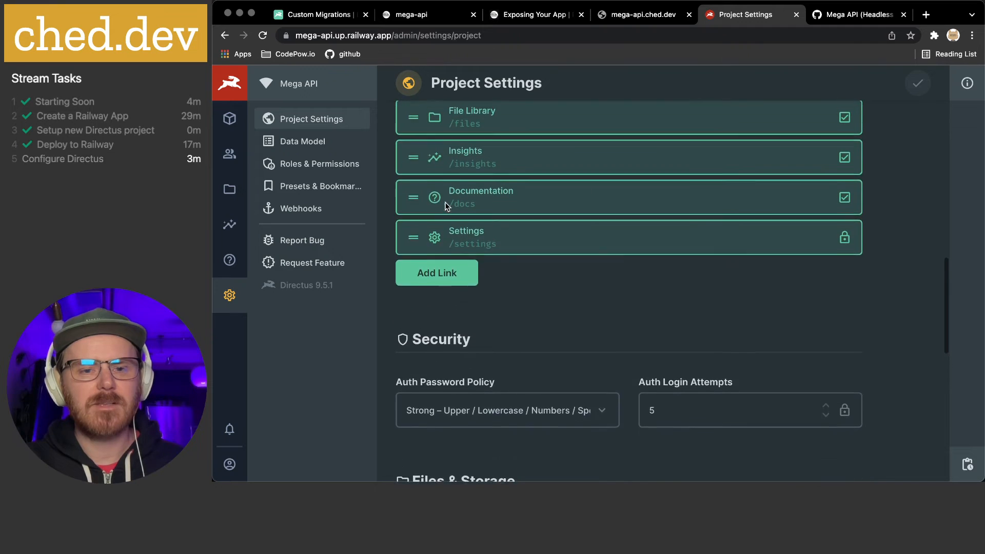
pyautogui.scroll(15, 567, 273)
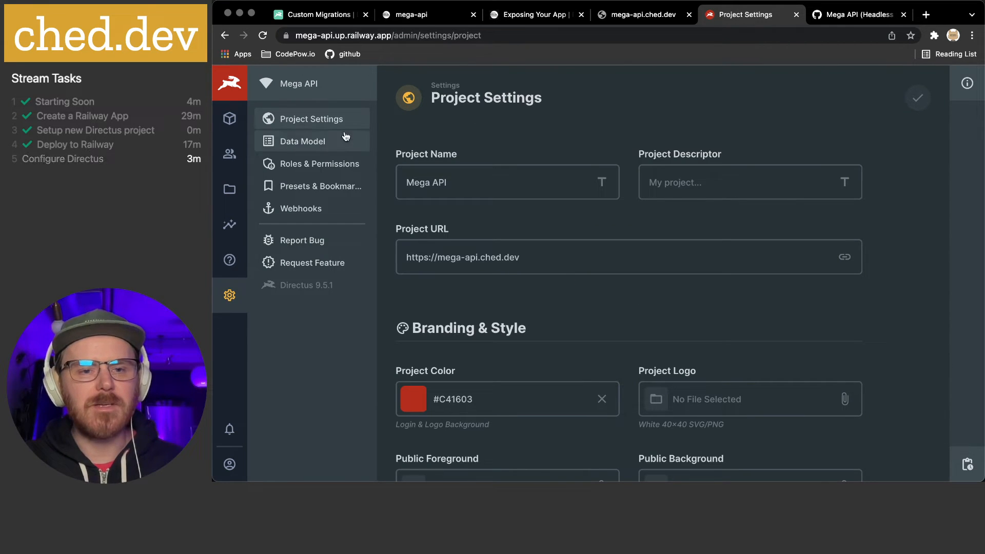
# Browse the Roles & Permissions, Presets & Bookmarks and Webhooks settings, then return to Data Model
pyautogui.click(292, 139)
pyautogui.click(308, 163)
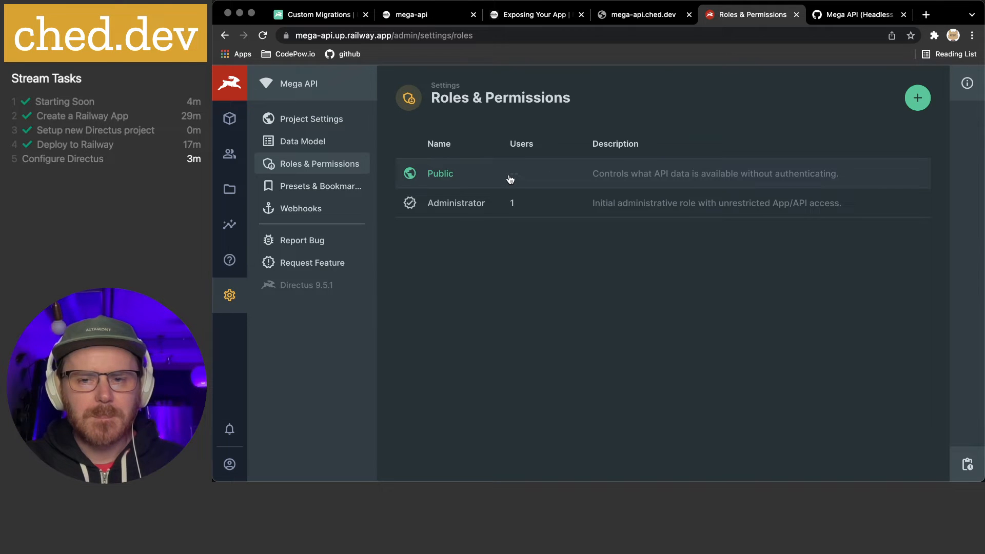
pyautogui.click(363, 189)
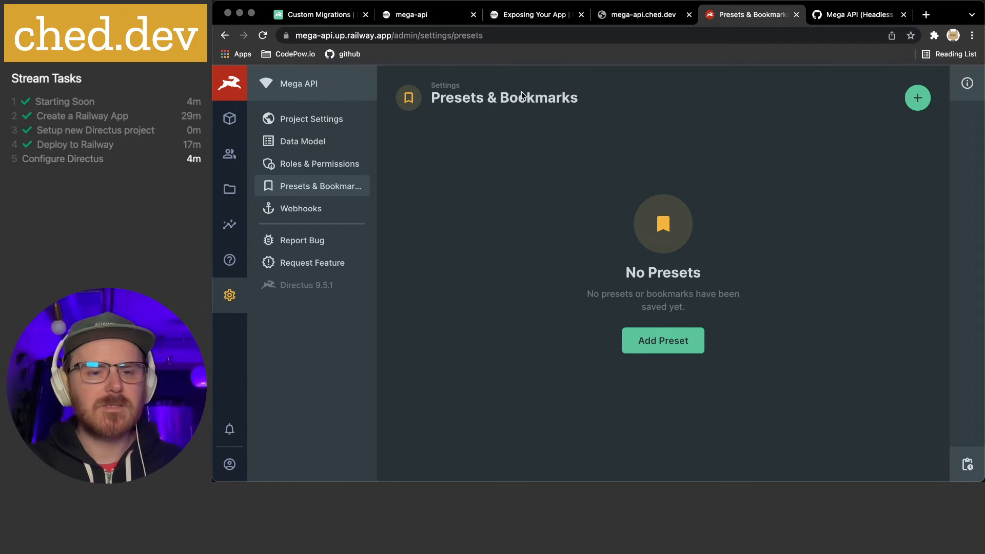
pyautogui.click(294, 210)
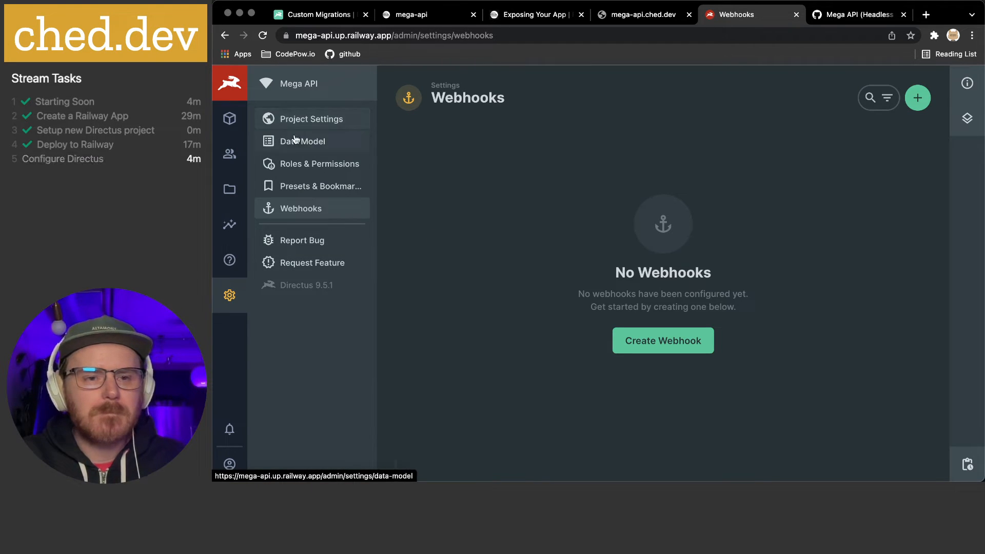
pyautogui.click(310, 144)
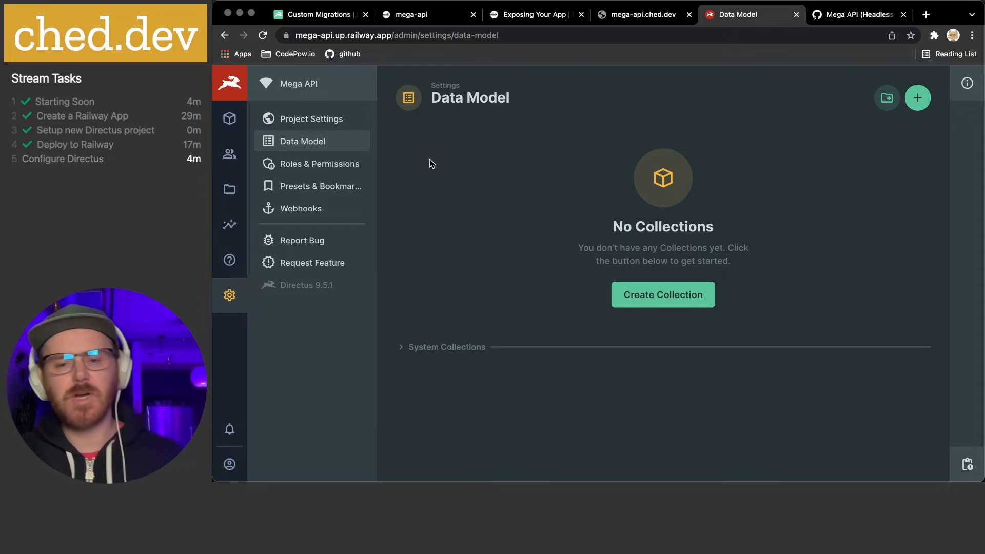
# Create the 'fortune' collection with the optional date_created system field enabled
pyautogui.click(662, 295)
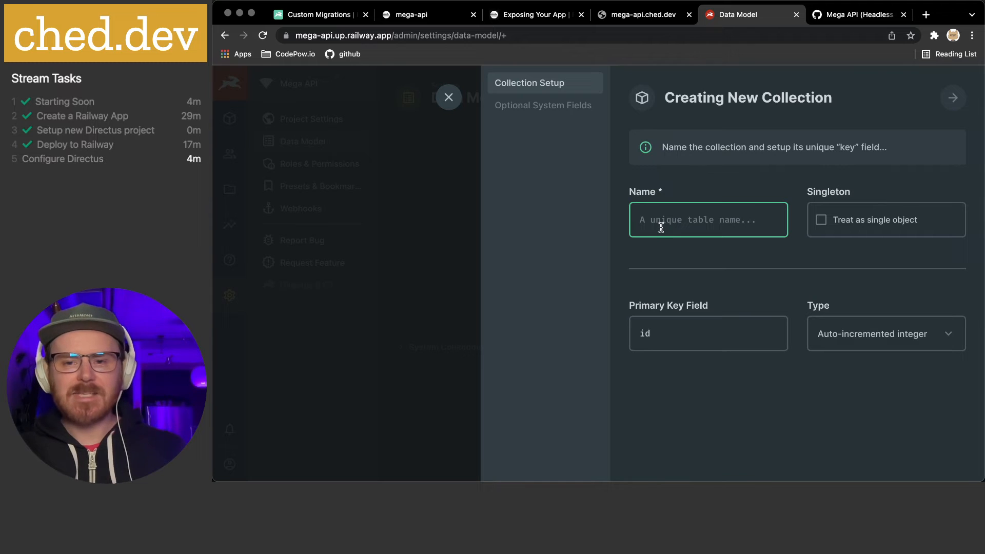
pyautogui.write('fortune')
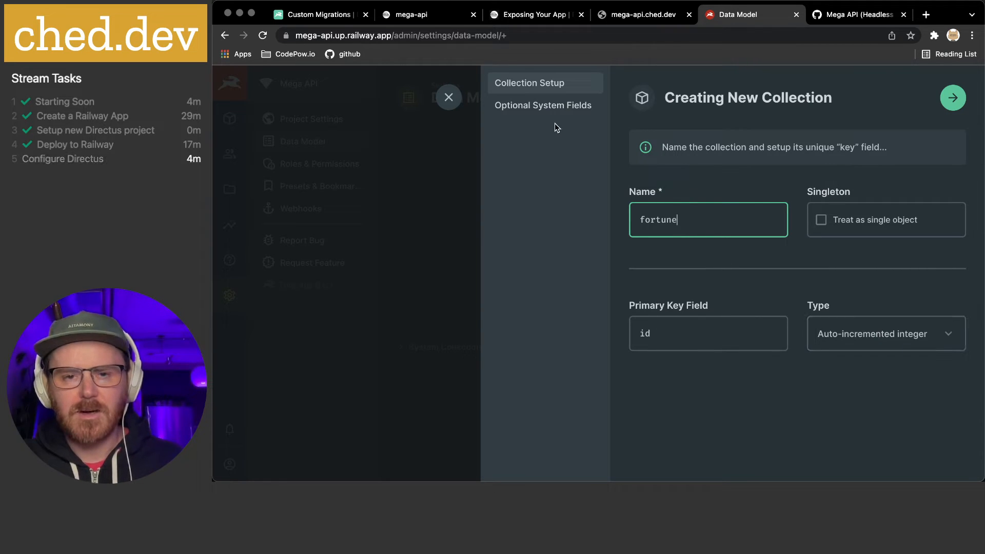
pyautogui.write('s')
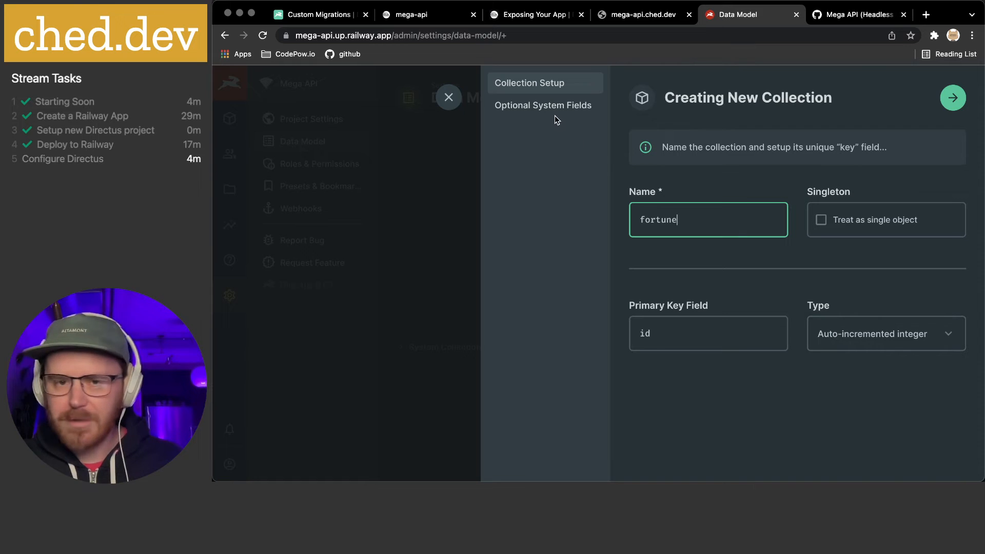
pyautogui.click(552, 108)
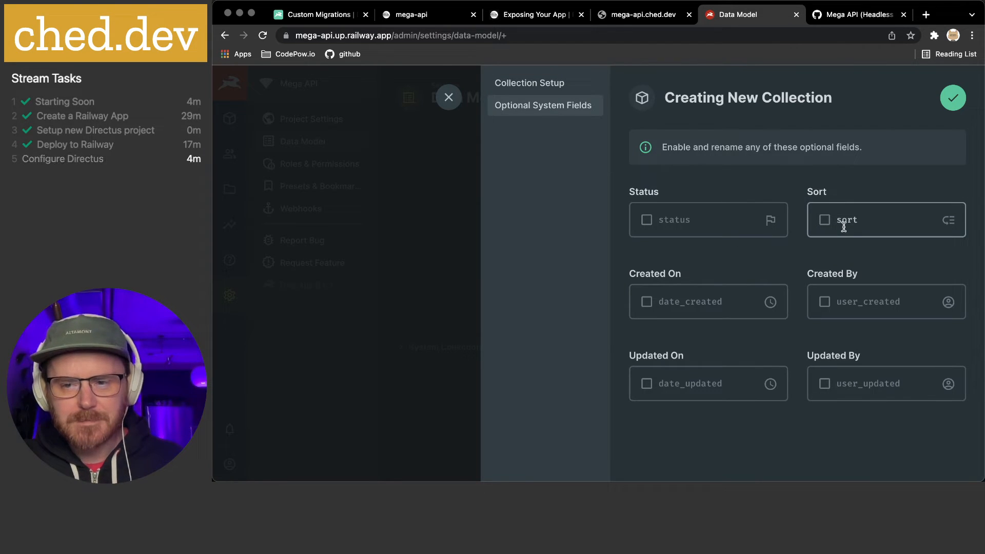
pyautogui.click(648, 303)
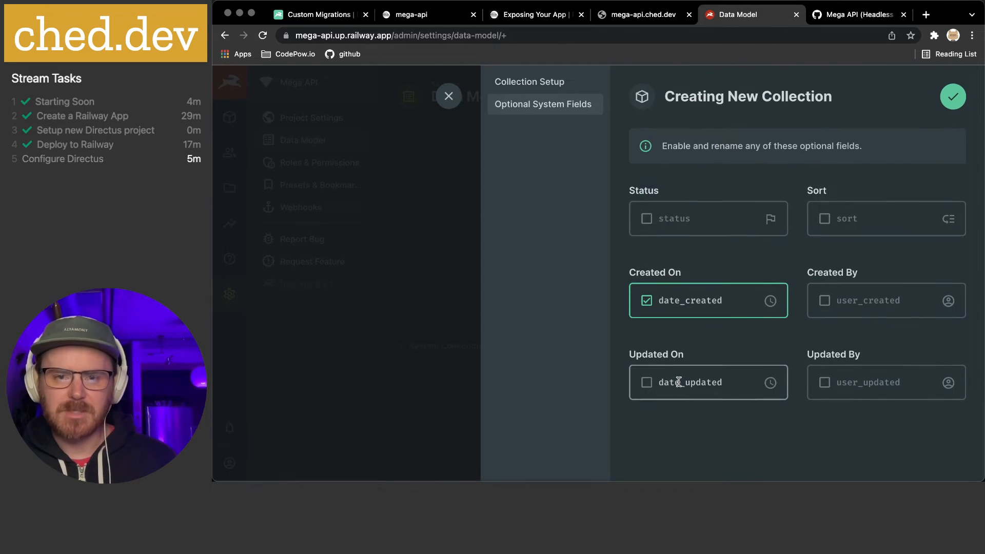
pyautogui.click(953, 104)
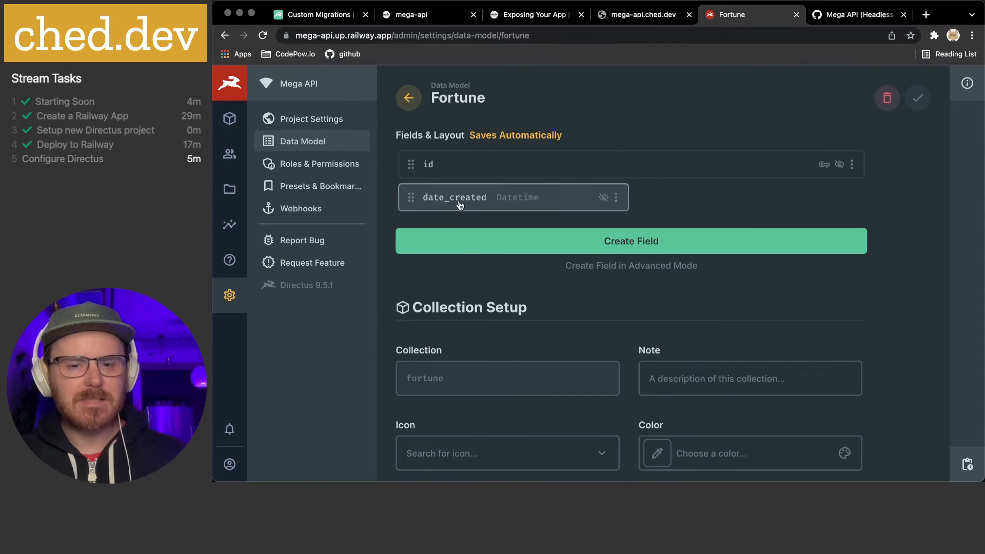
# Add a required Input field with key 'message' and String type to Fortune
pyautogui.click(626, 244)
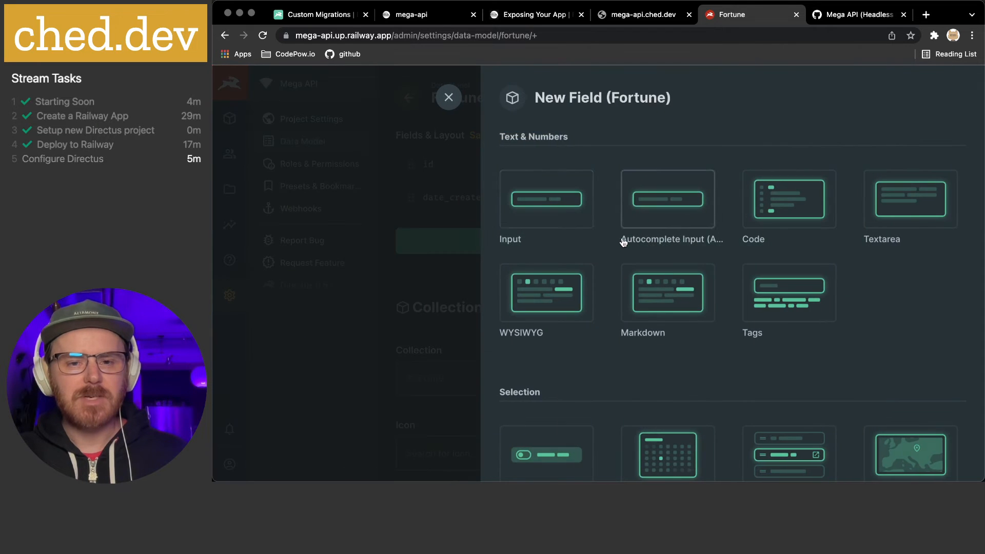
pyautogui.click(569, 213)
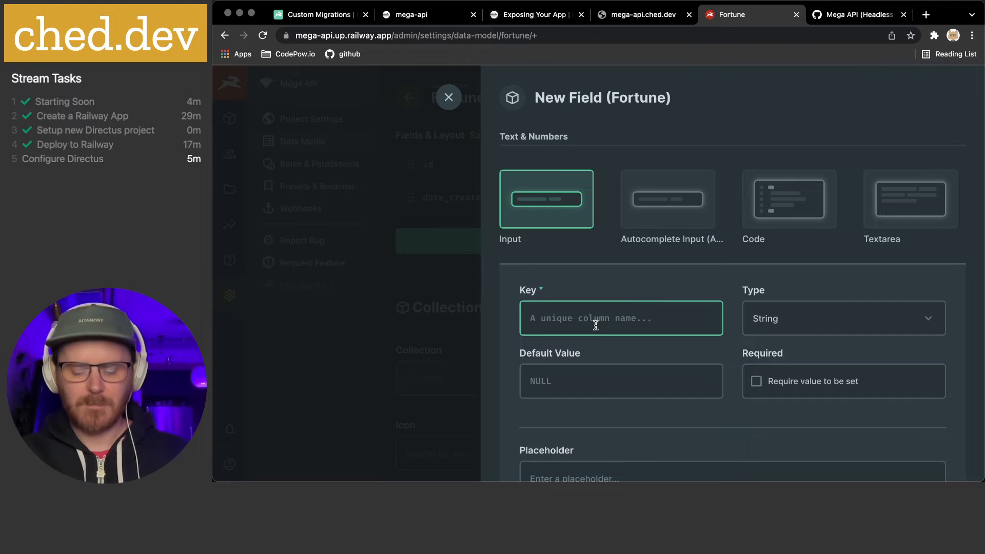
pyautogui.write('for')
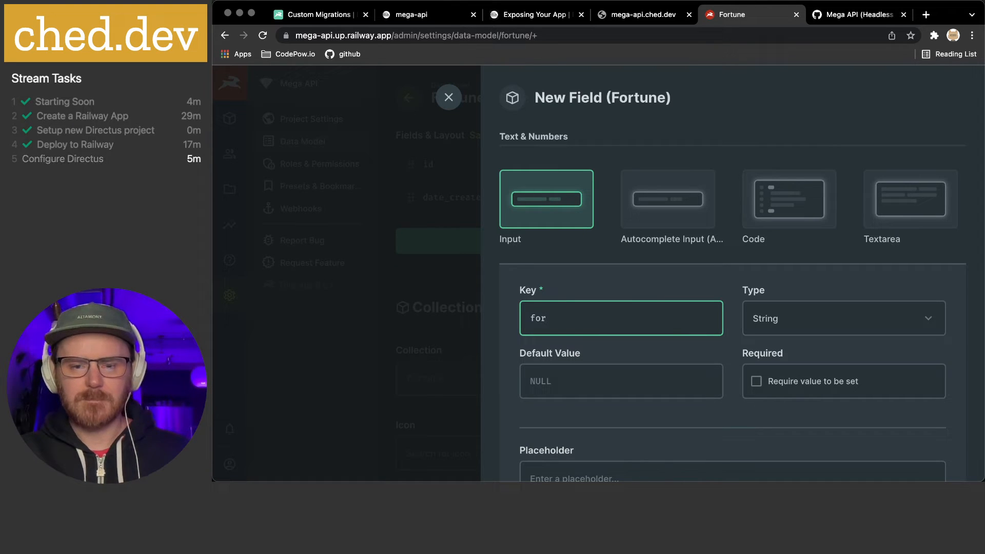
pyautogui.press('BackSpace')
pyautogui.press('BackSpace')
pyautogui.press('BackSpace')
pyautogui.write('message')
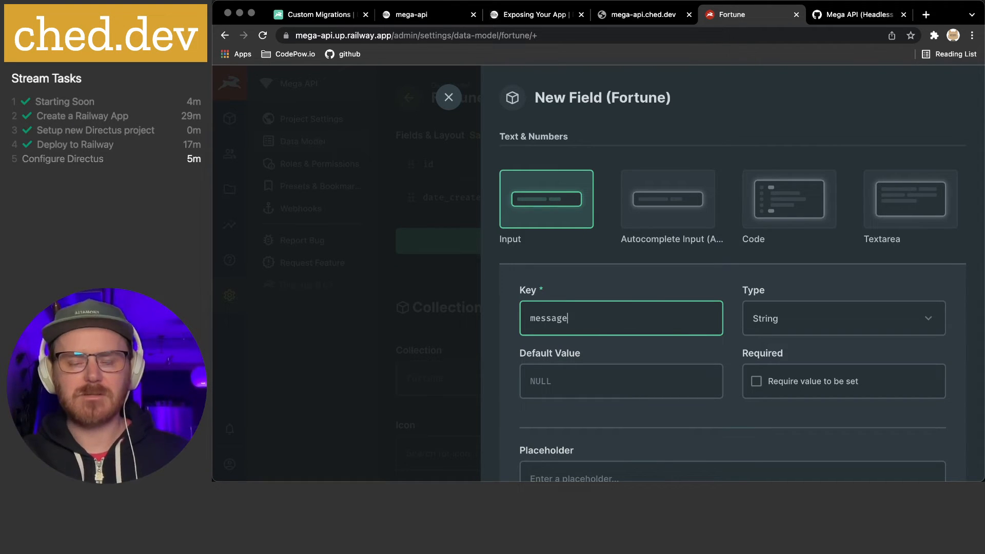
pyautogui.scroll(-1, 641, 325)
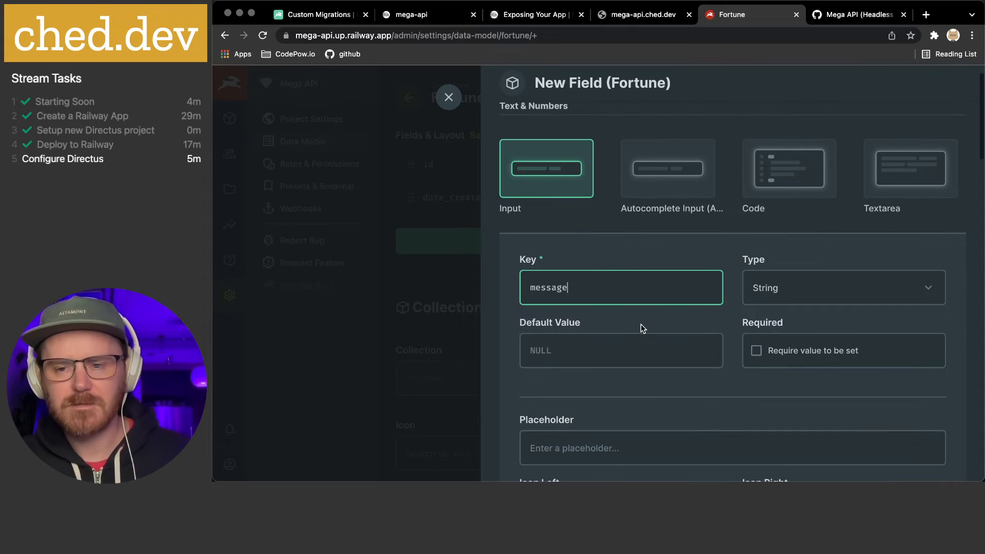
pyautogui.click(792, 292)
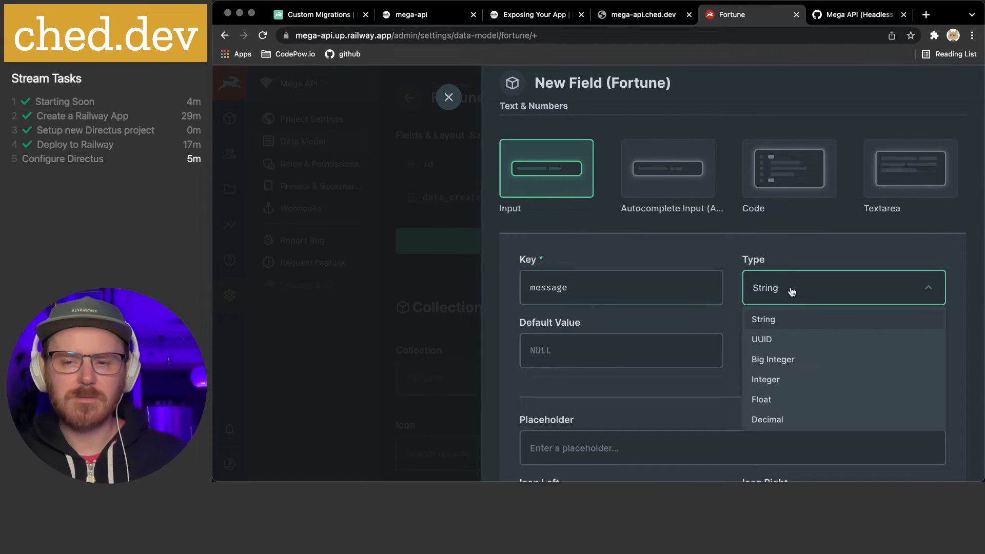
pyautogui.click(718, 248)
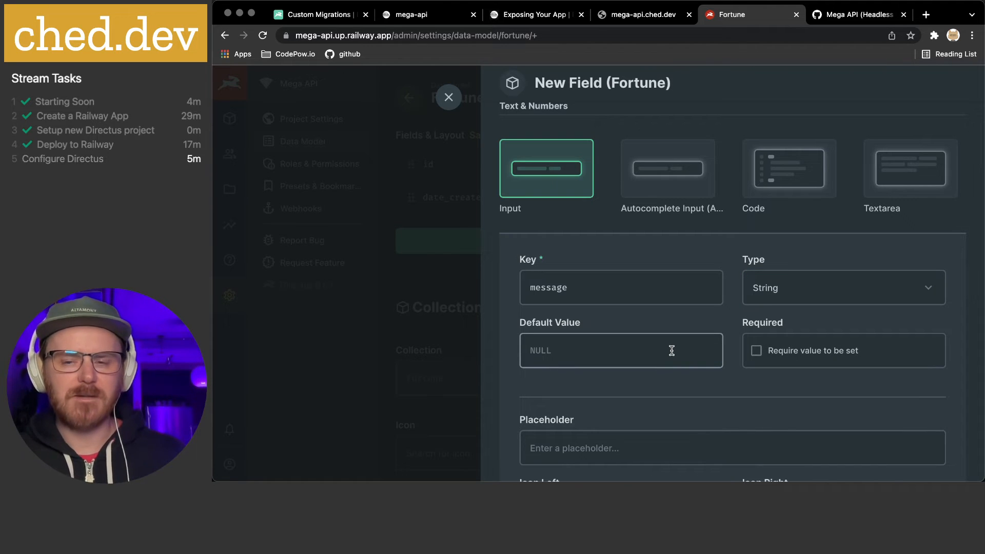
pyautogui.click(799, 355)
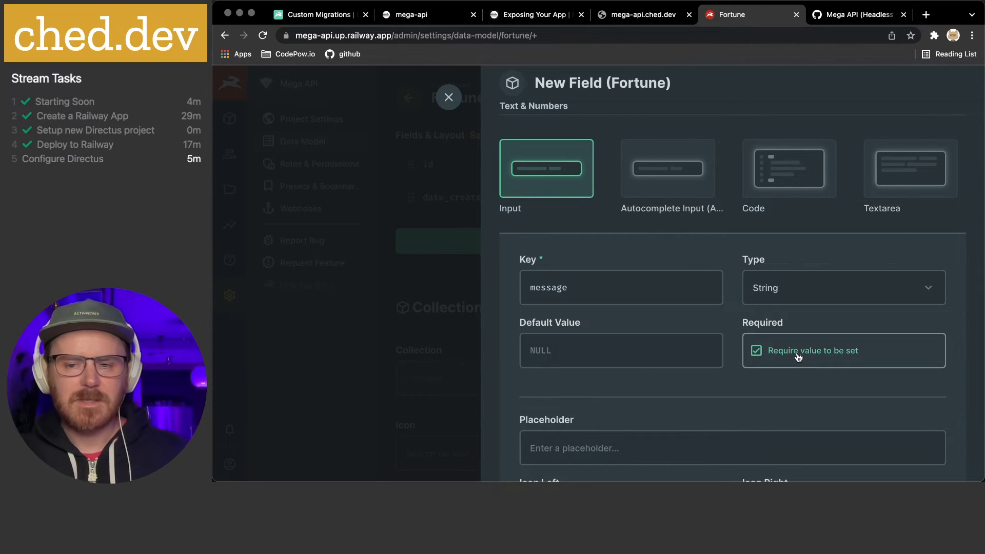
pyautogui.scroll(-2, 654, 340)
pyautogui.scroll(-3, 591, 275)
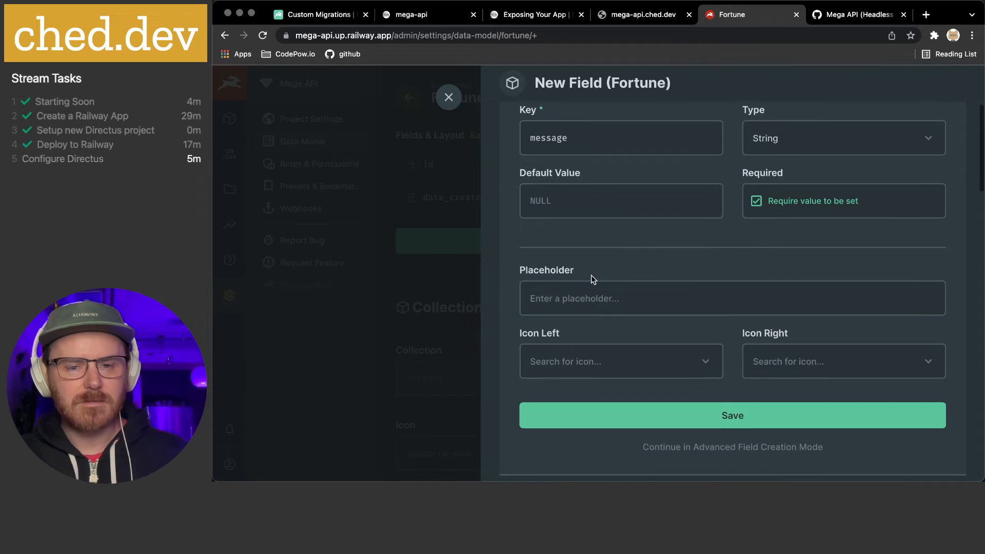
# Paste a whiskey fortune quote from notes as the field's placeholder
pyautogui.click(589, 298)
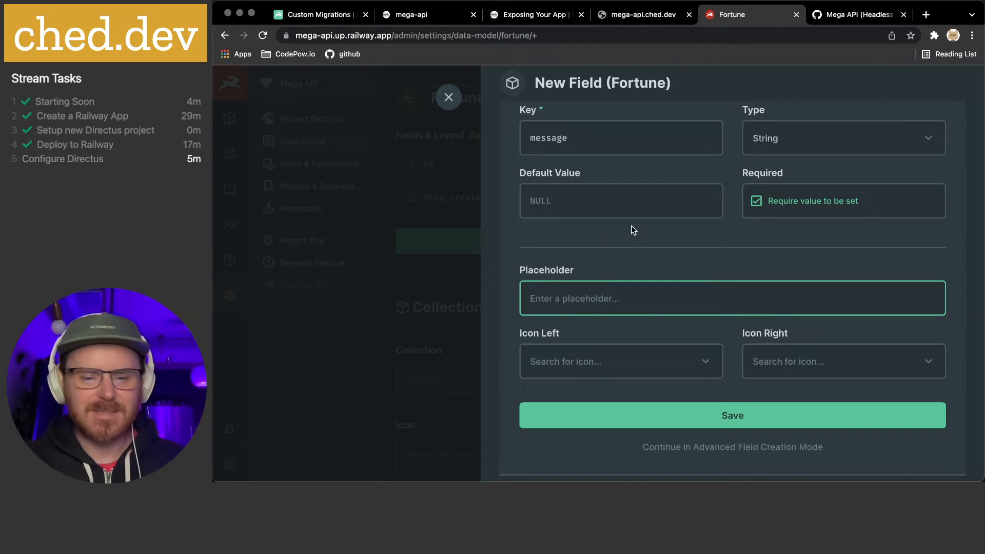
pyautogui.moveTo(545, 549)
pyautogui.click(607, 460)
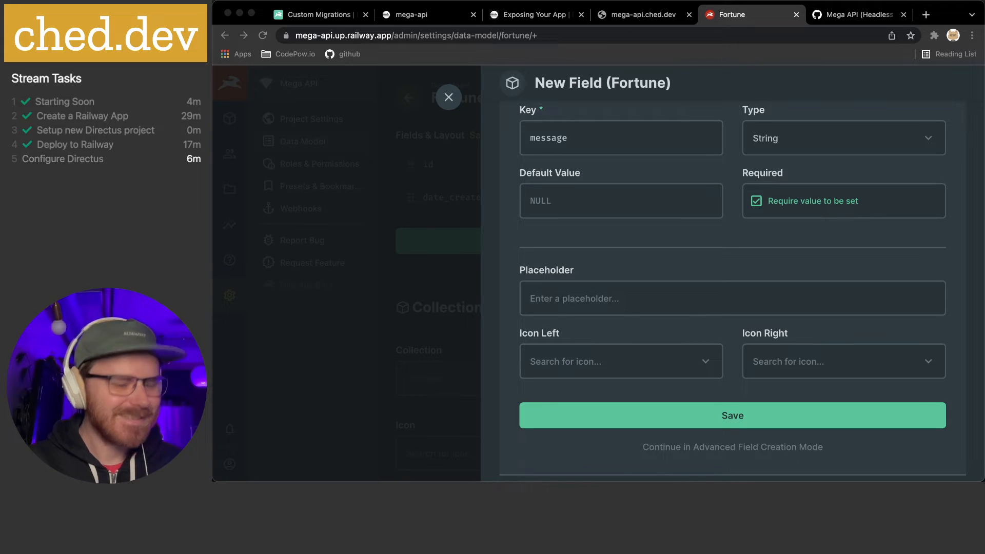
pyautogui.click(598, 295)
pyautogui.write('Adjust finances, make budgets, to improve your standing')
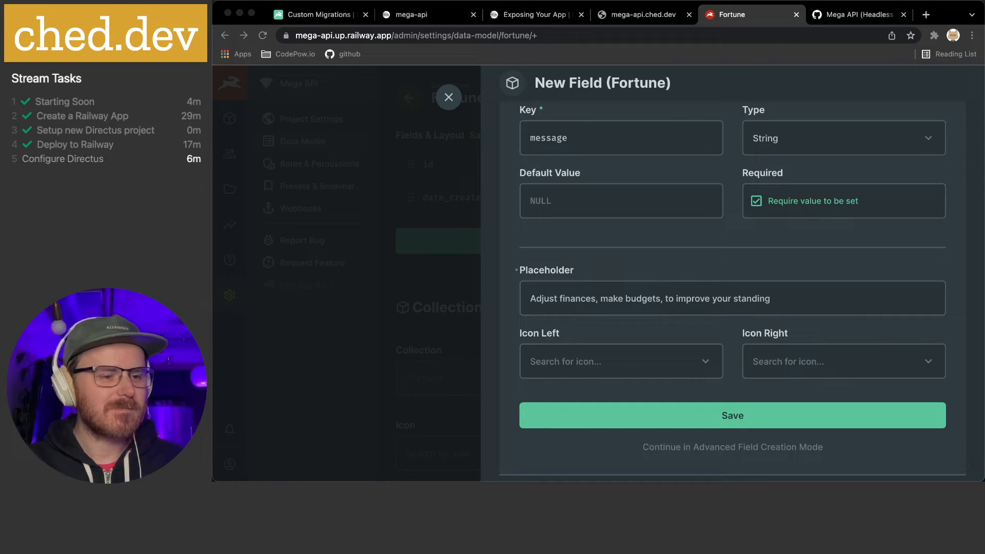
pyautogui.click(662, 301)
pyautogui.write('As a cure for worry, work is better than whiskey')
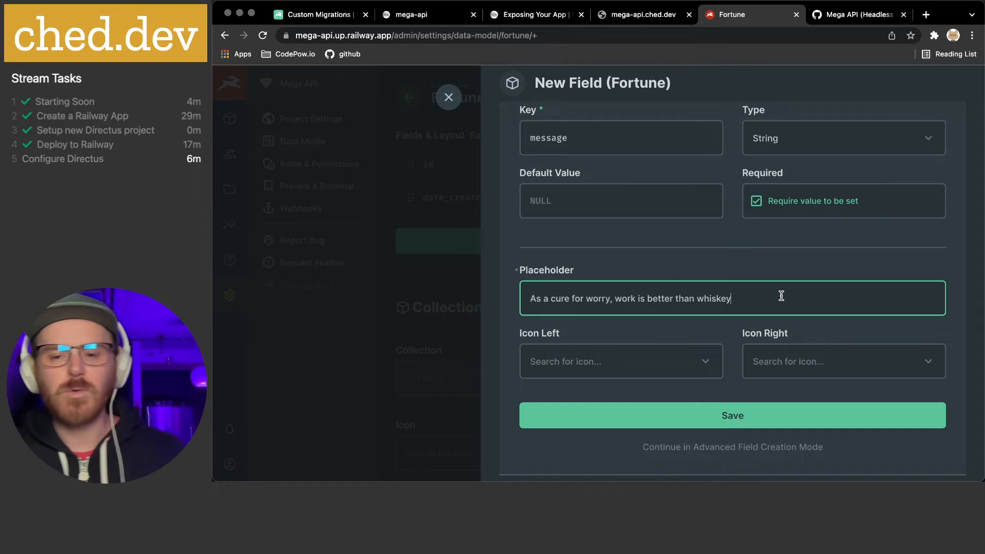
pyautogui.scroll(-2, 642, 347)
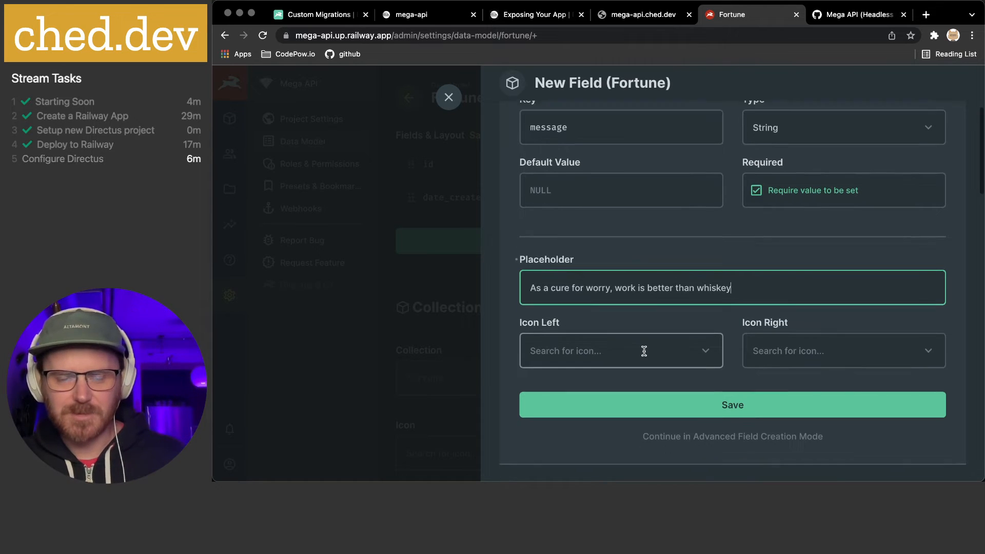
# Set Icon Left to Mode Comment and continue in advanced field mode
pyautogui.click(705, 333)
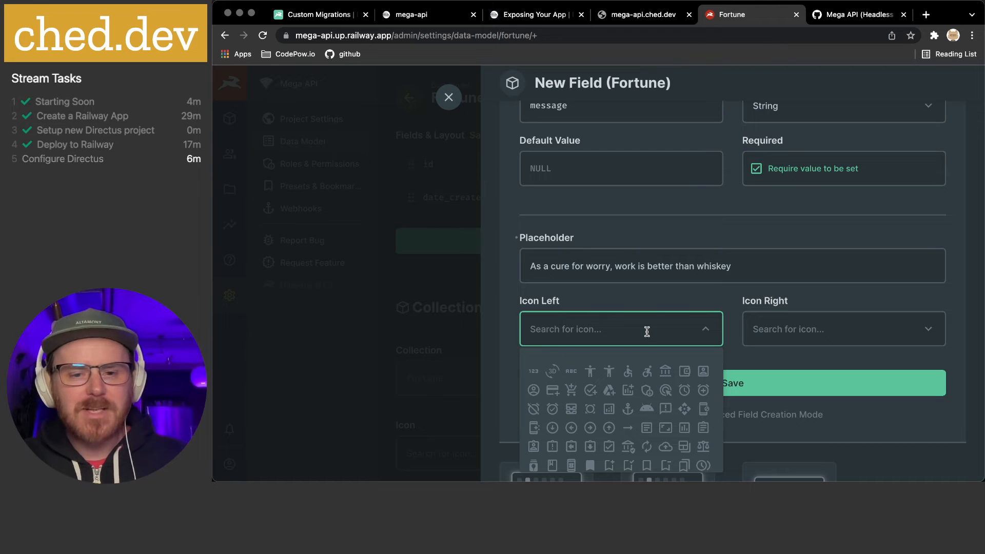
pyautogui.write('commen')
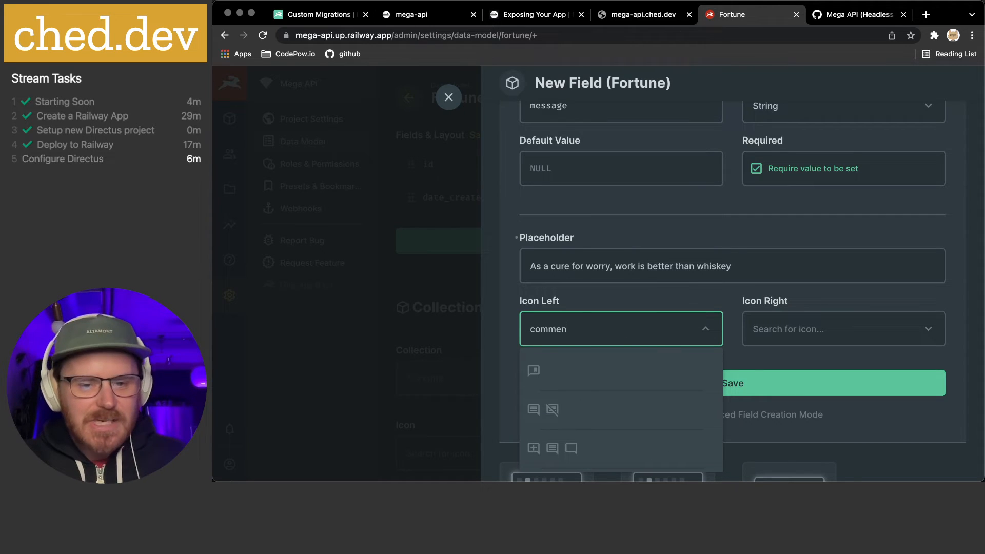
pyautogui.scroll(-2, 629, 377)
pyautogui.click(572, 408)
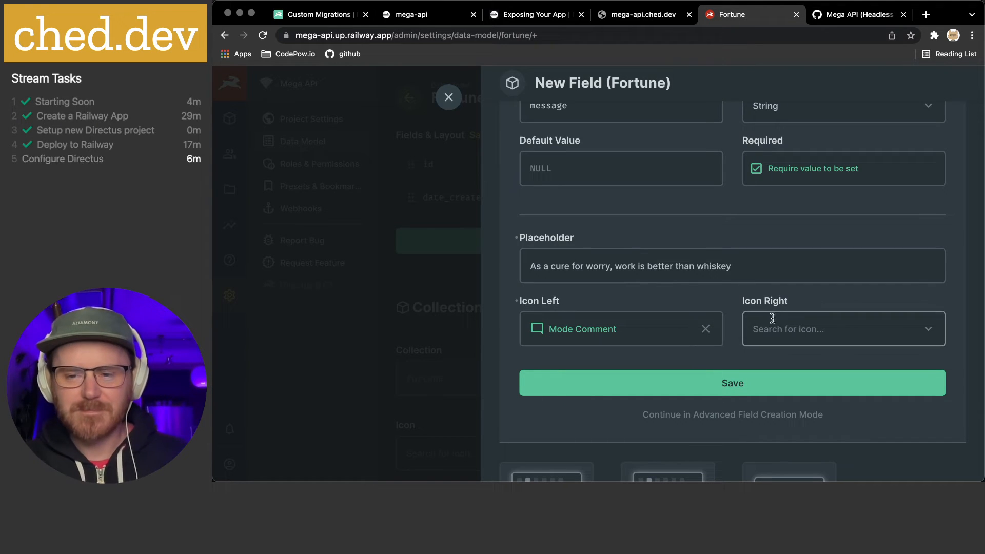
pyautogui.click(739, 416)
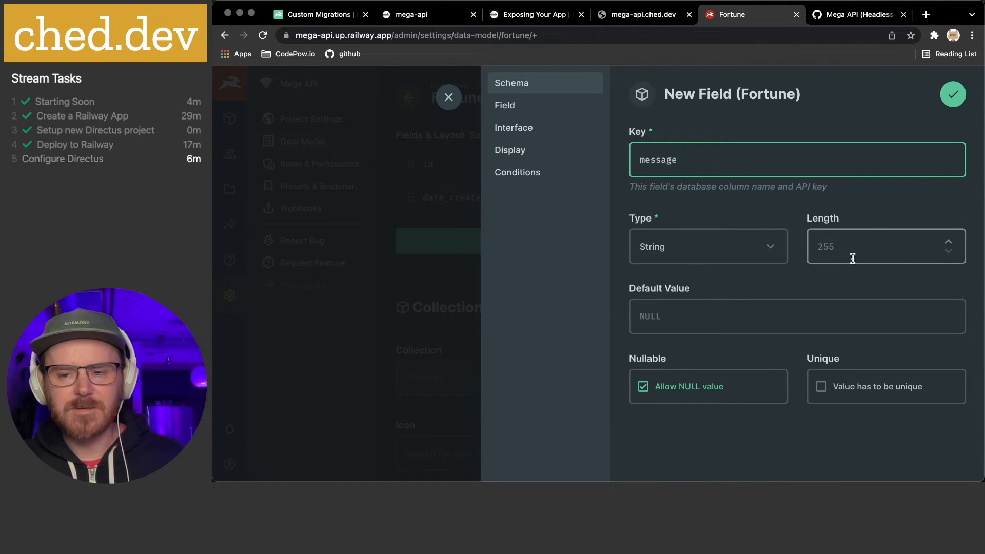
# Mark message values unique and start a note in the field's general options
pyautogui.click(883, 395)
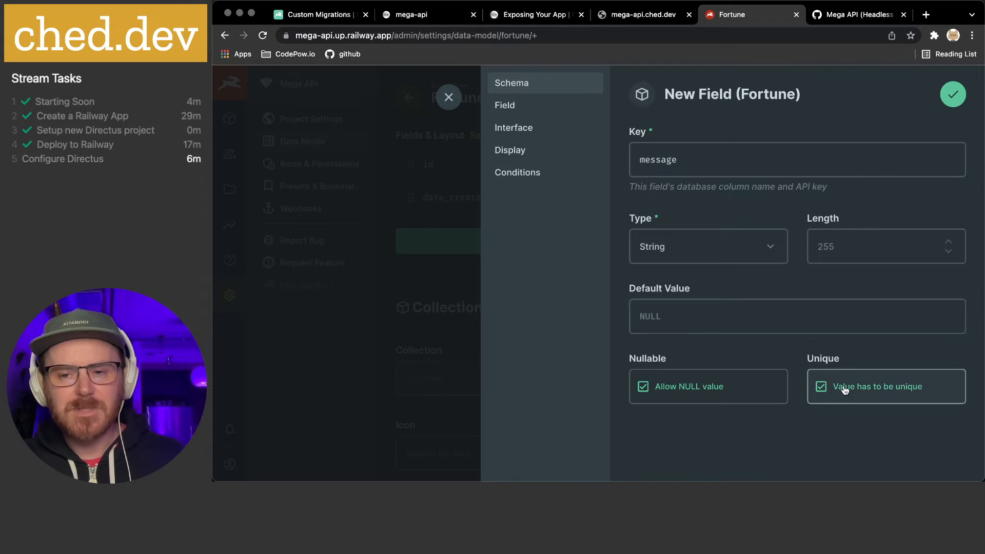
pyautogui.click(515, 113)
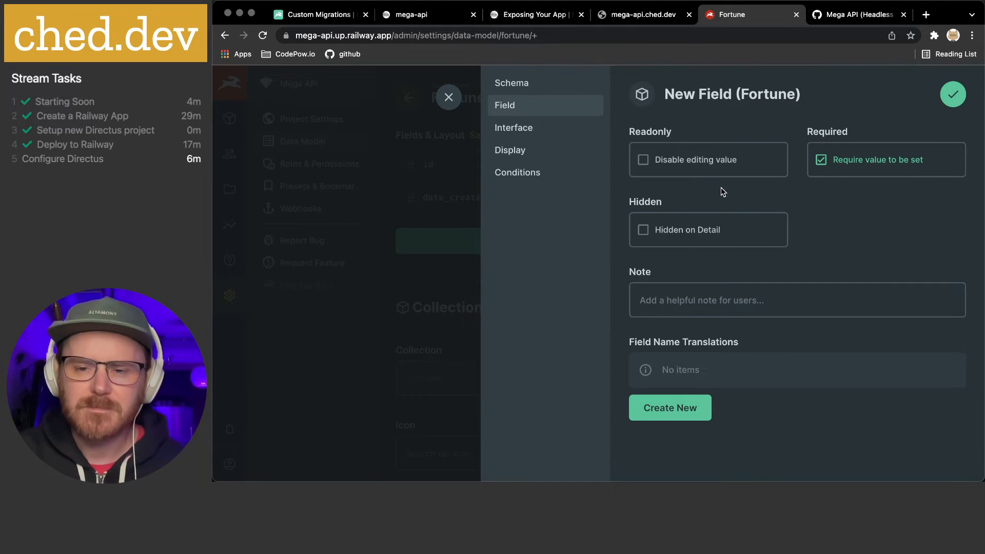
pyautogui.scroll(-1, 718, 188)
pyautogui.click(677, 288)
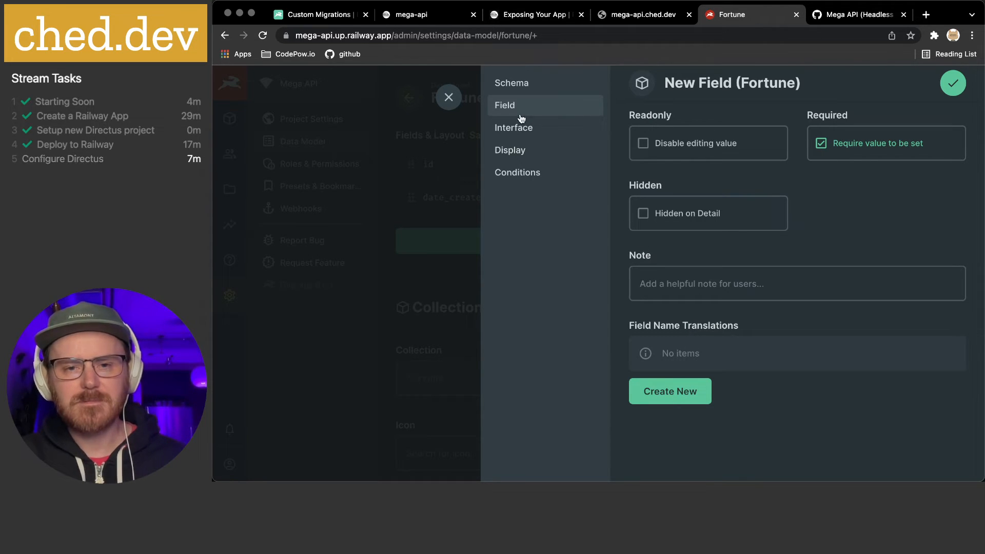
# Keep the Sans Serif input font and enable Trim on the message interface
pyautogui.click(511, 130)
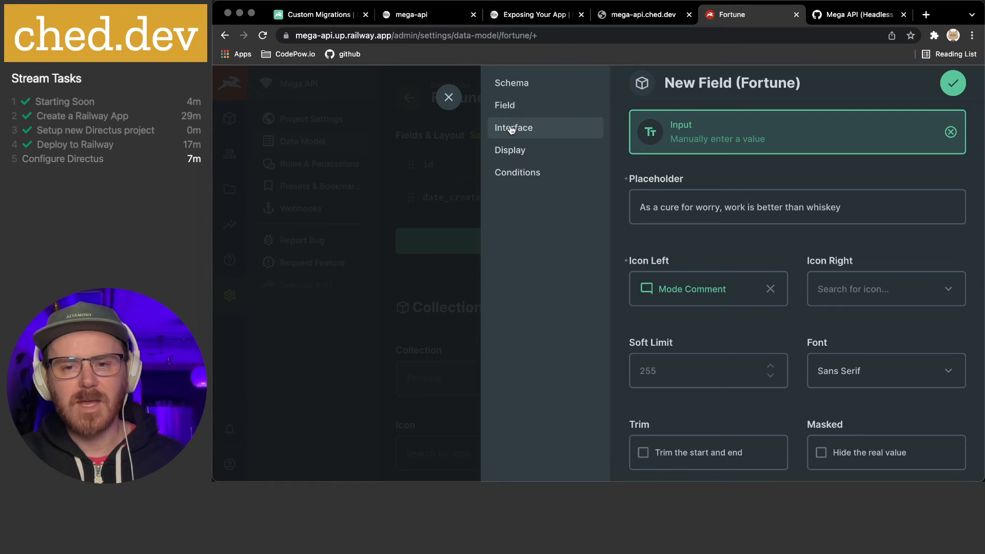
pyautogui.scroll(-2, 723, 205)
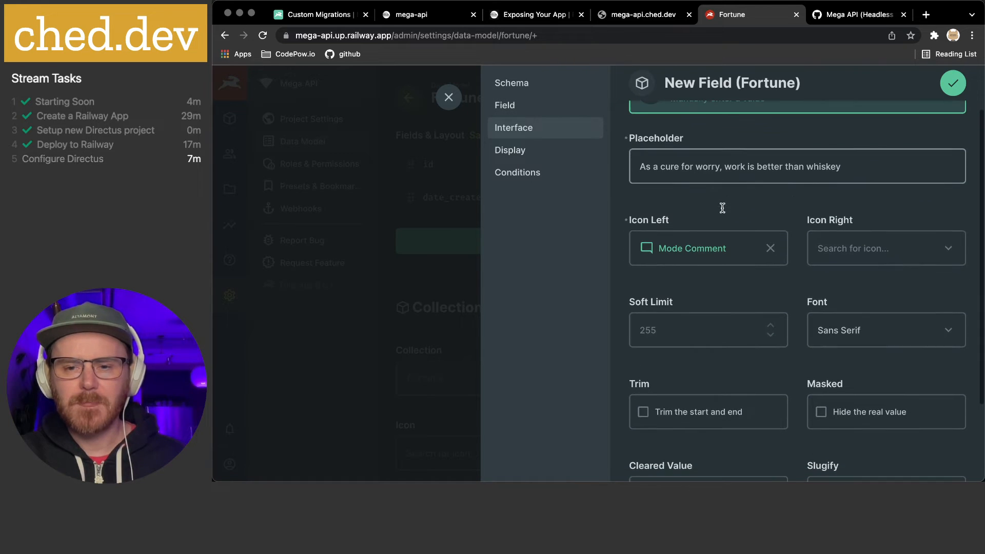
pyautogui.scroll(-1, 868, 260)
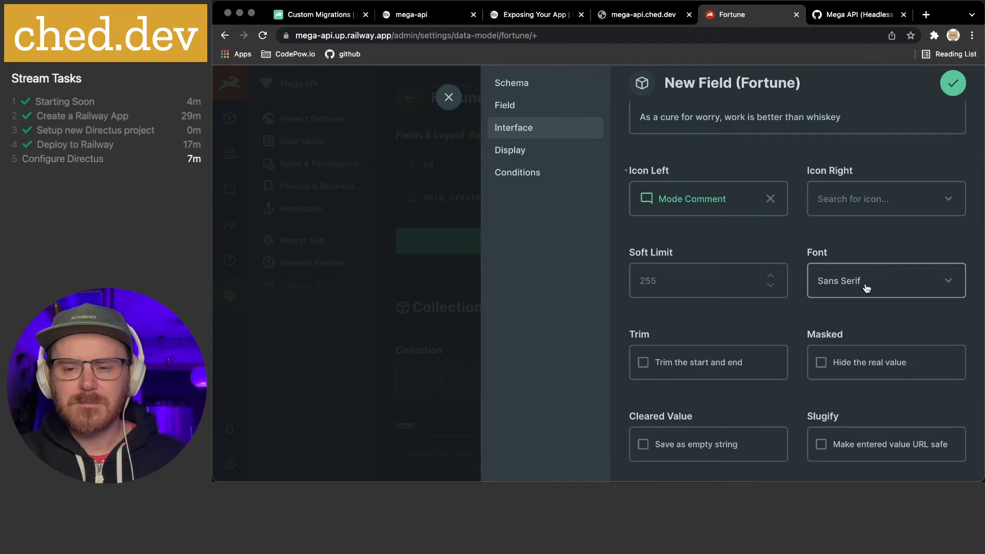
pyautogui.scroll(-1, 878, 283)
pyautogui.click(865, 234)
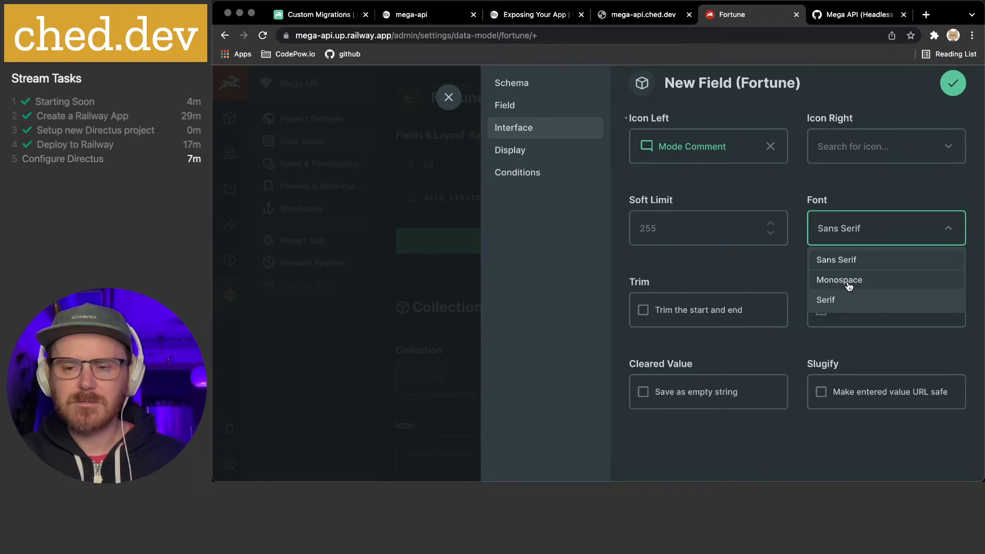
pyautogui.click(729, 263)
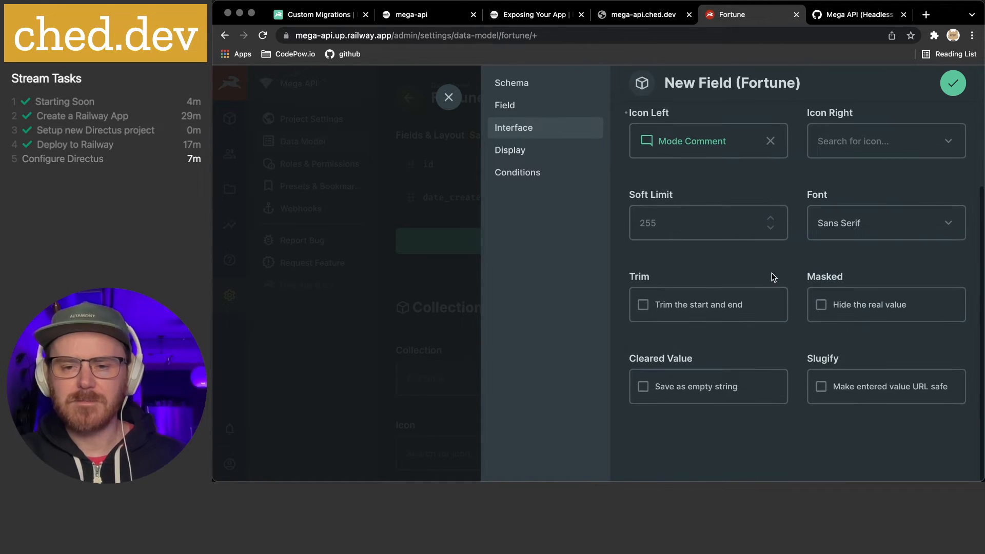
pyautogui.click(705, 302)
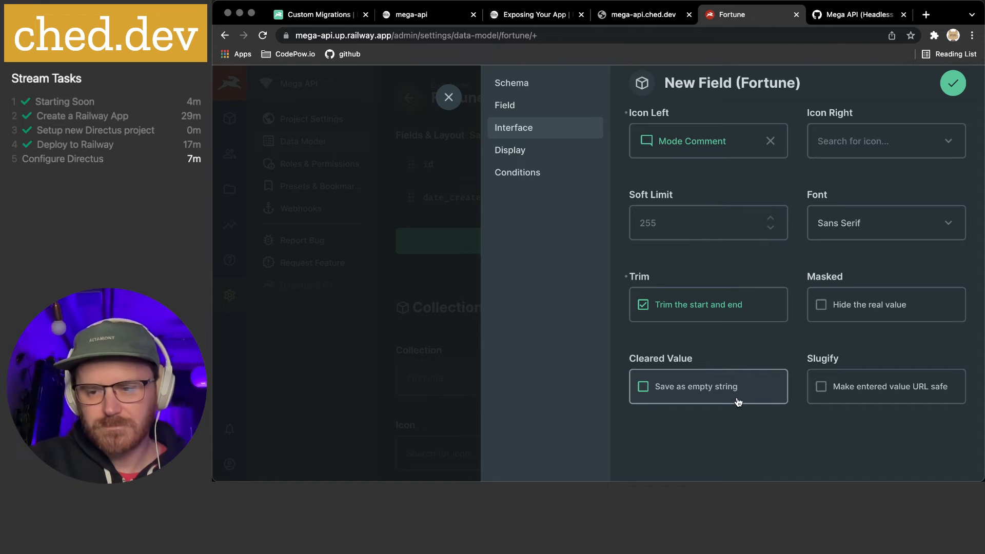
# Set the message field's display to Formatted Value
pyautogui.click(531, 155)
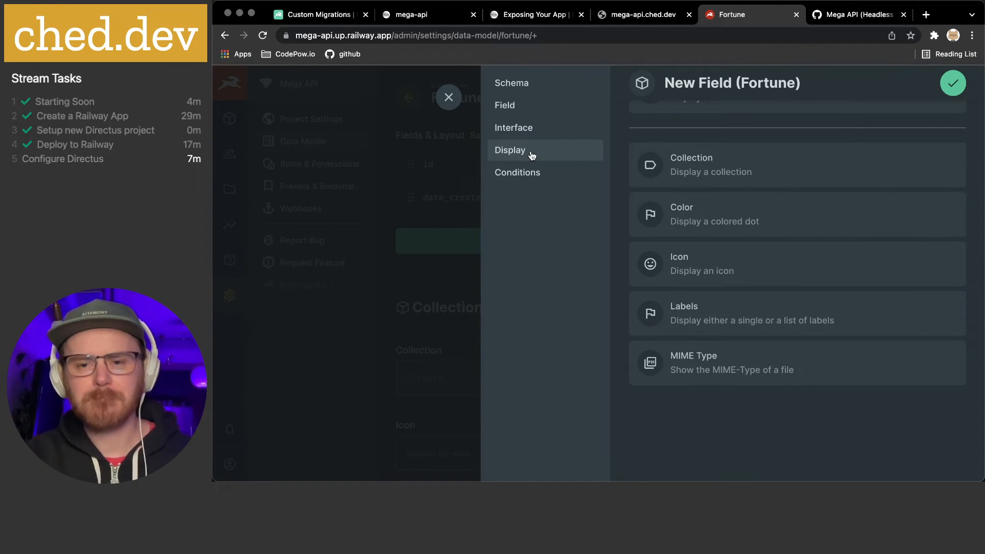
pyautogui.scroll(3, 690, 177)
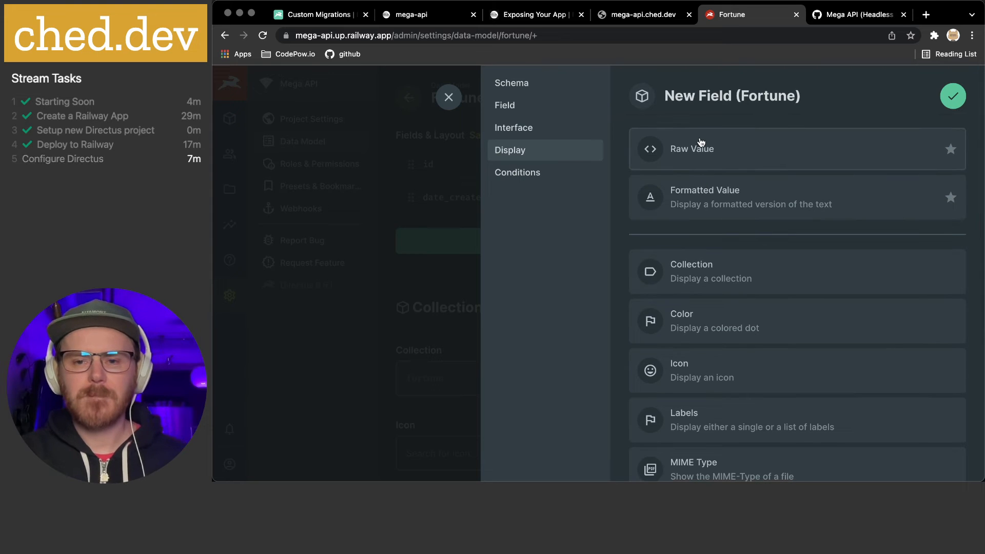
pyautogui.click(697, 204)
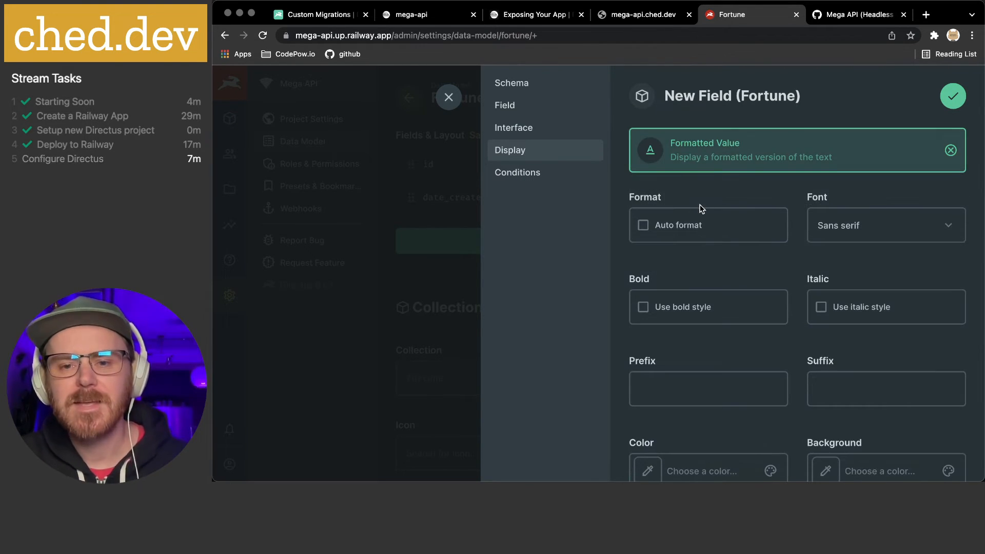
pyautogui.scroll(-1, 702, 208)
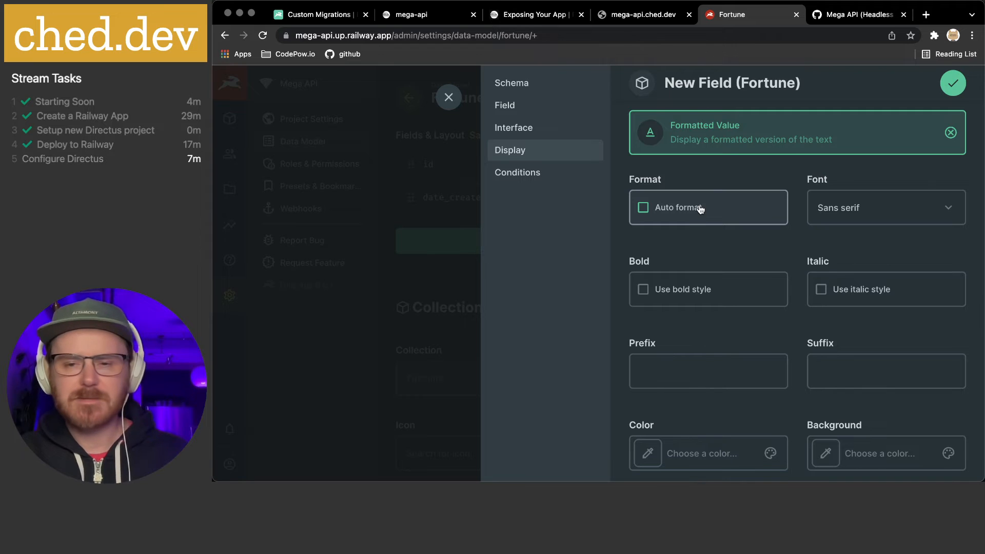
pyautogui.scroll(-2, 757, 229)
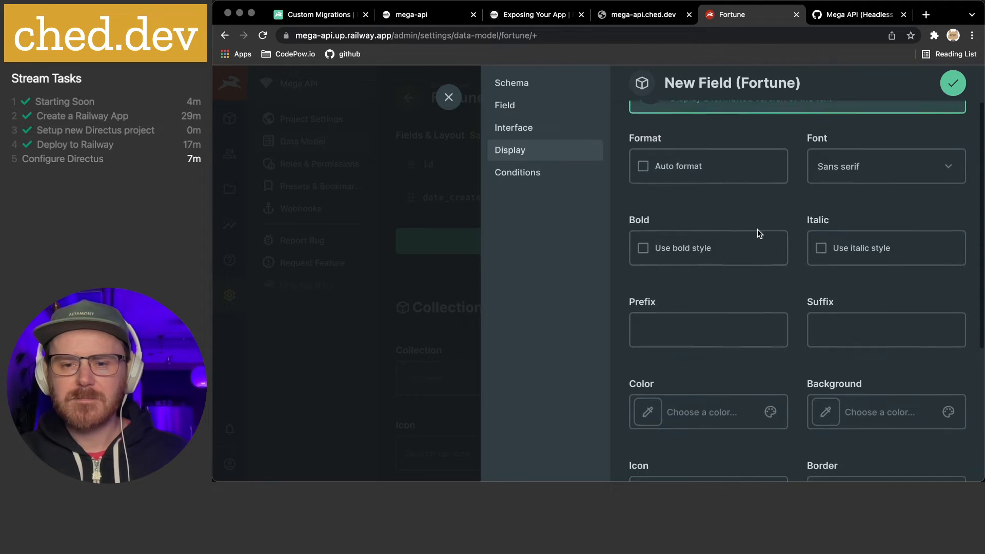
pyautogui.scroll(-3, 759, 234)
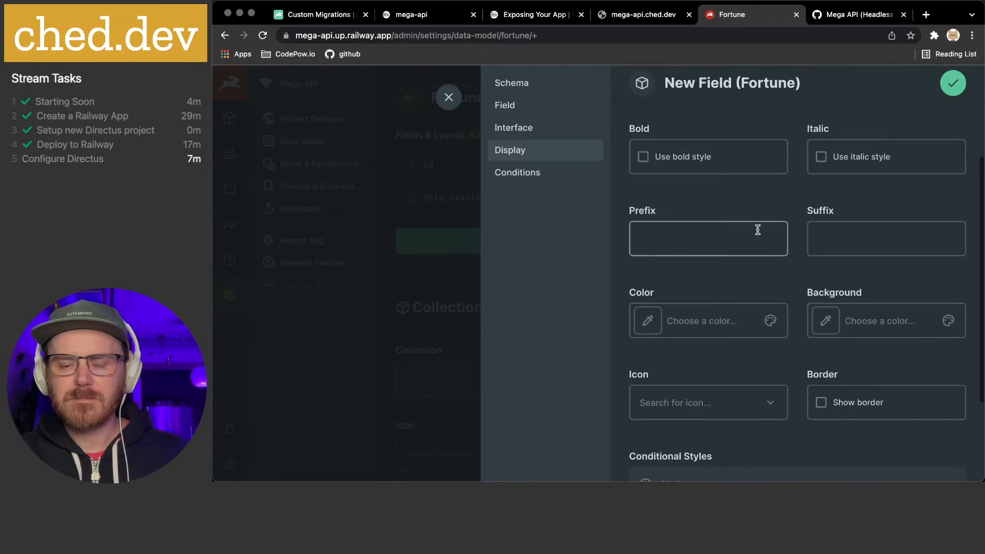
pyautogui.scroll(-4, 757, 229)
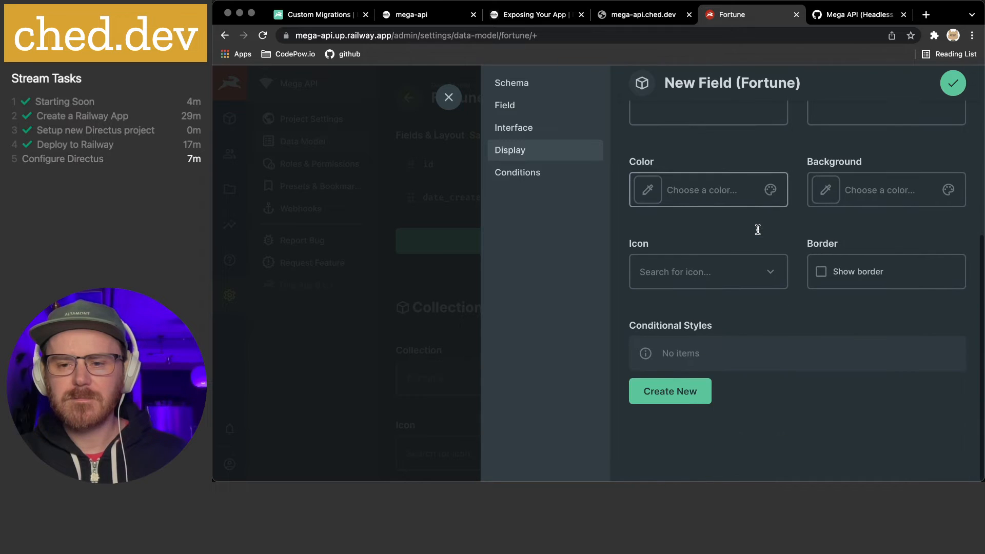
# Choose the Mode Comment icon for the formatted display, then go to Conditions
pyautogui.click(728, 264)
pyautogui.write('mess')
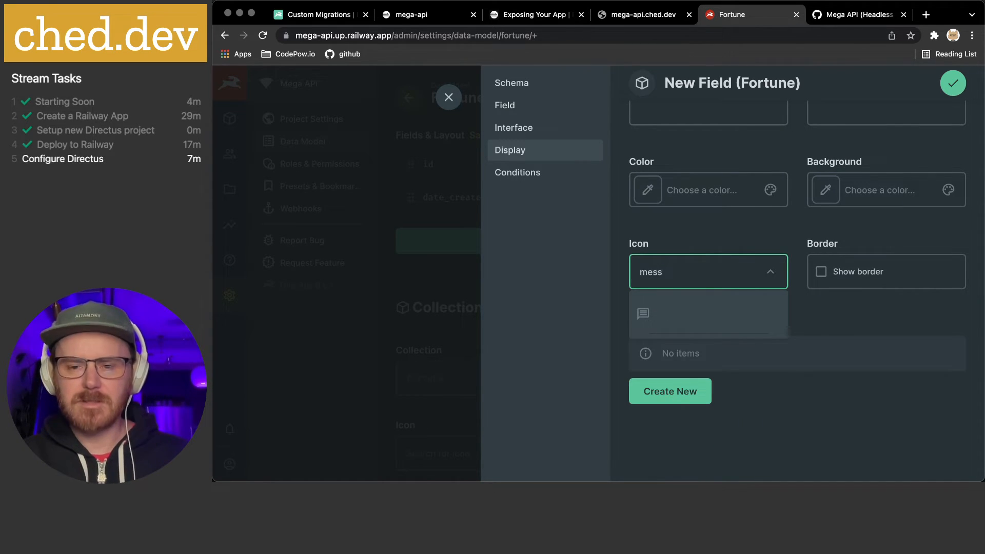
pyautogui.hotkey('ctrl', 'a')
pyautogui.write('commen')
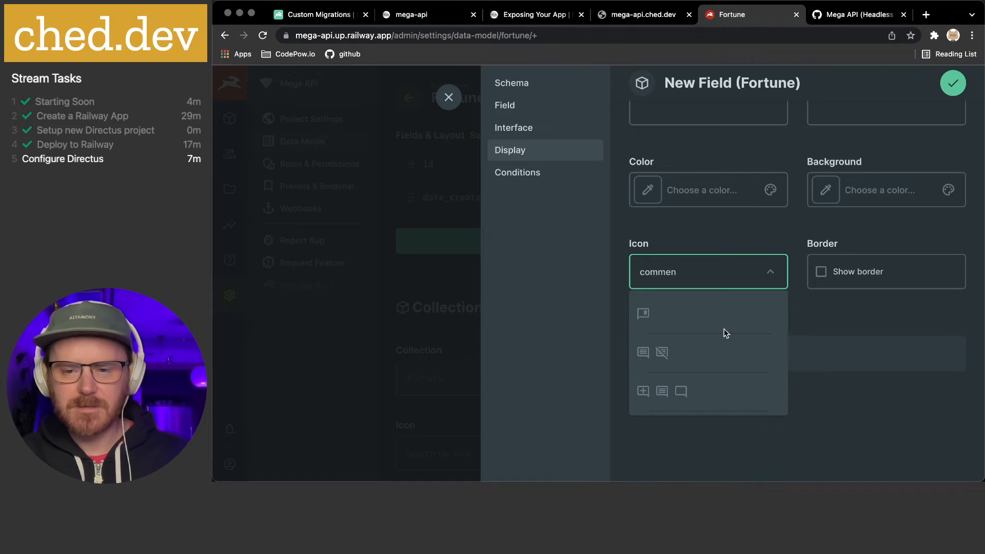
pyautogui.click(682, 392)
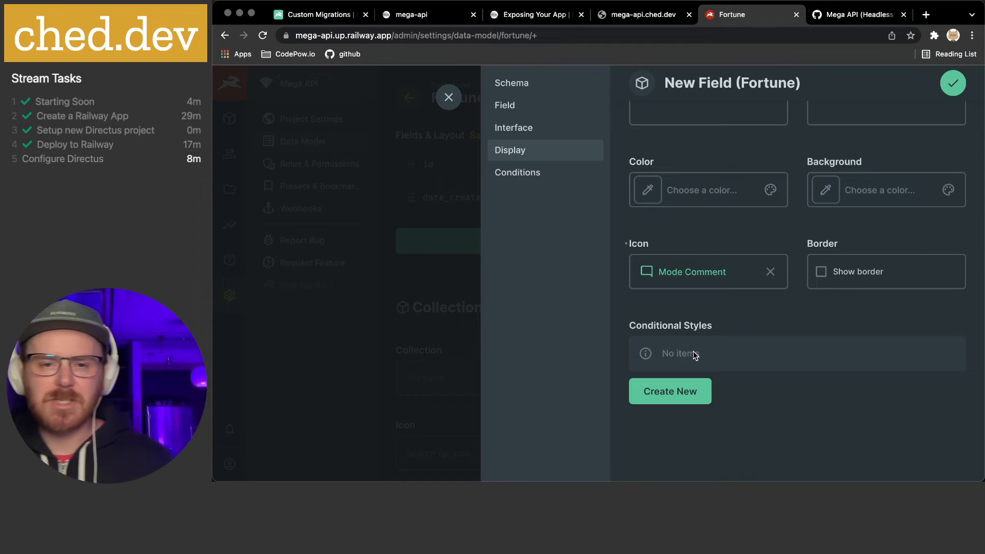
pyautogui.click(534, 177)
# Save the new message field and move it above date_created
pyautogui.click(953, 97)
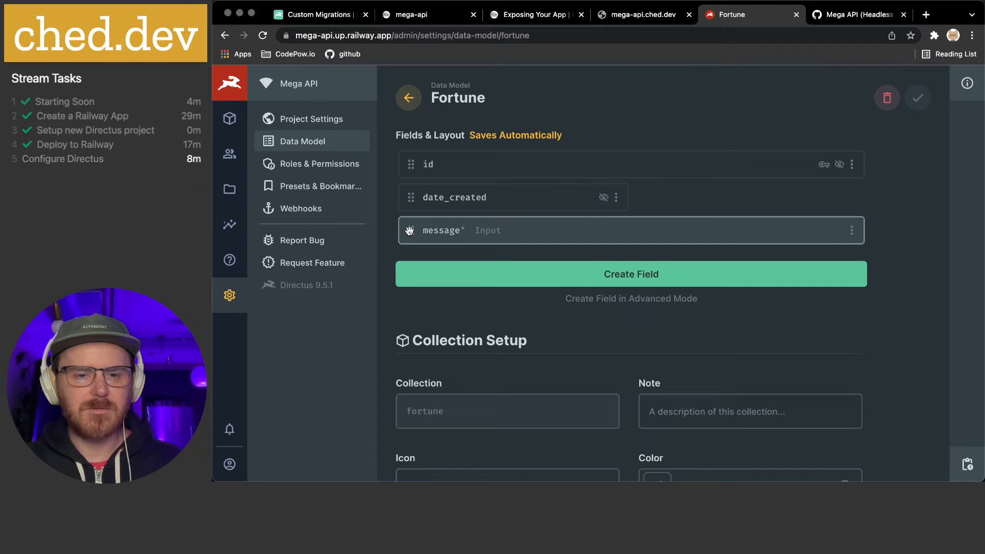
pyautogui.moveTo(409, 230); pyautogui.dragTo(407, 193)
# Give the fortune collection the note 'Fortune Cookies'
pyautogui.scroll(-2, 664, 215)
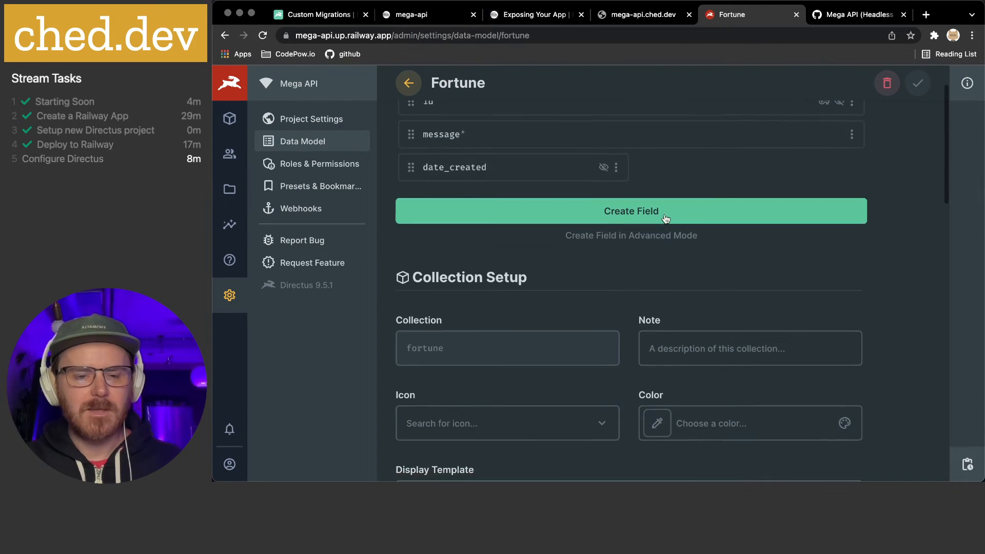
pyautogui.scroll(-3, 642, 213)
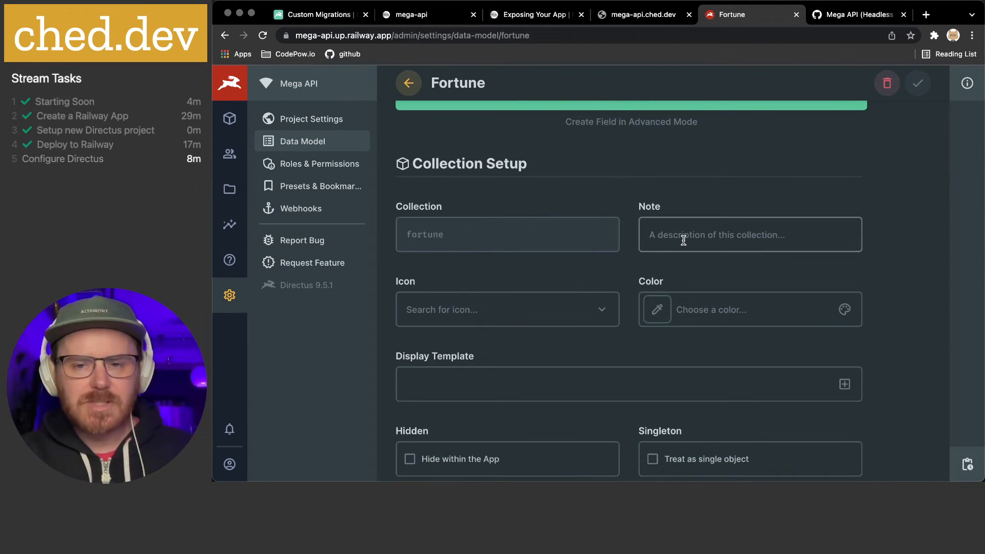
pyautogui.click(686, 240)
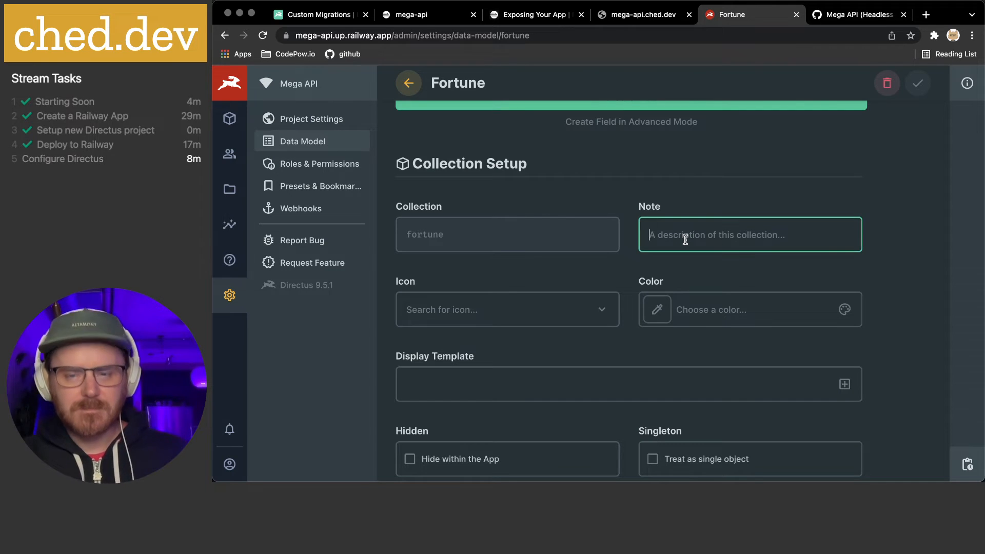
pyautogui.write('Fortun')
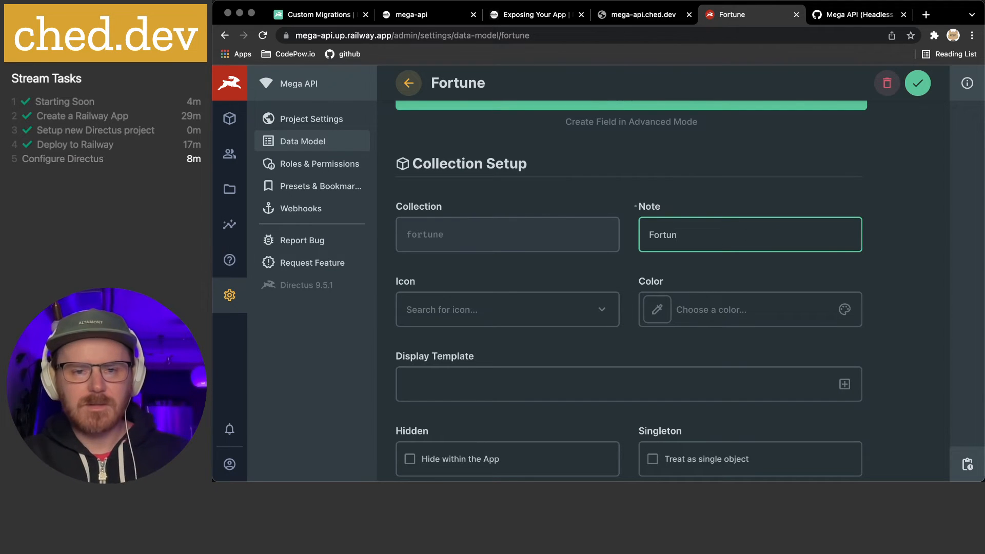
pyautogui.write('e Cookies')
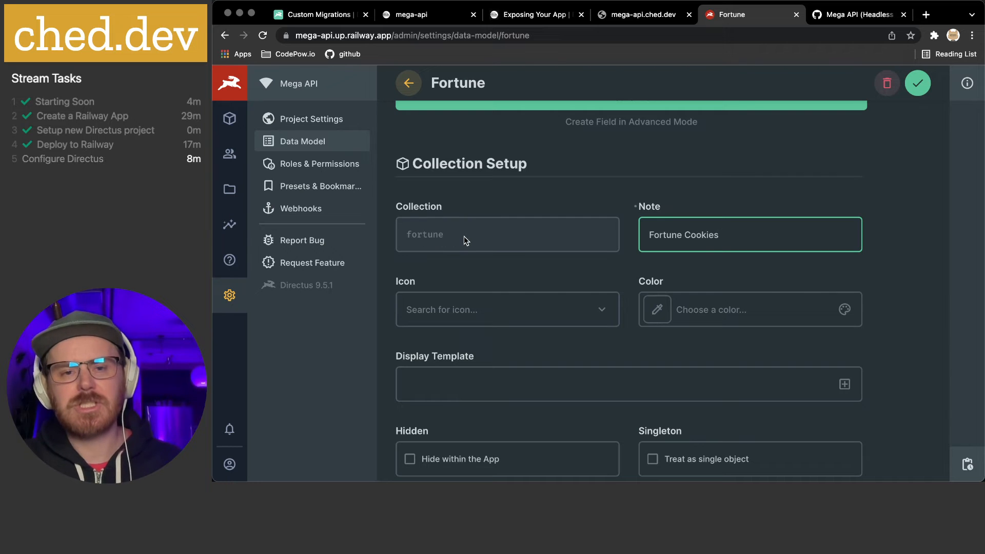
pyautogui.scroll(-1, 464, 237)
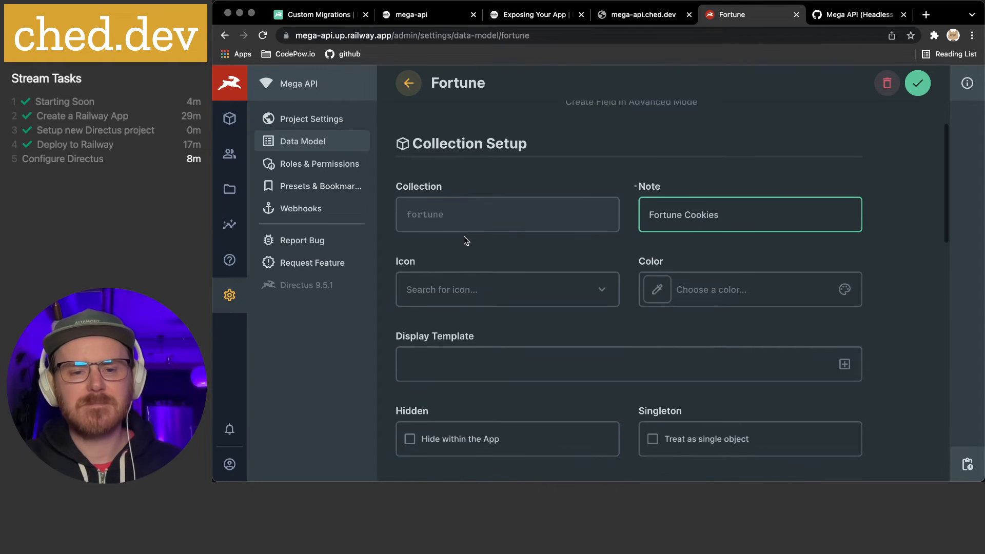
pyautogui.click(606, 295)
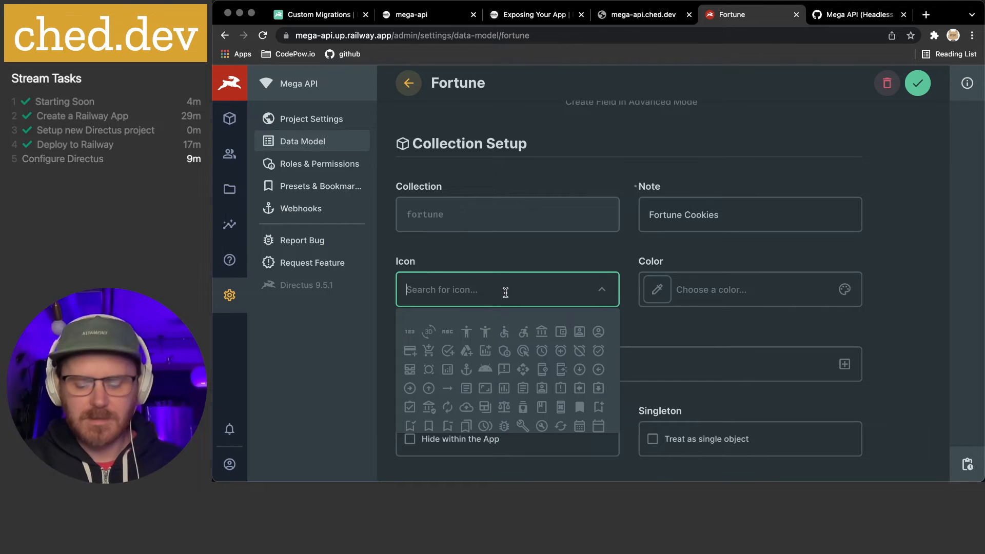
# Set the collection icon to Mode Comment and its colour to yellow #F0CF28
pyautogui.write('comm')
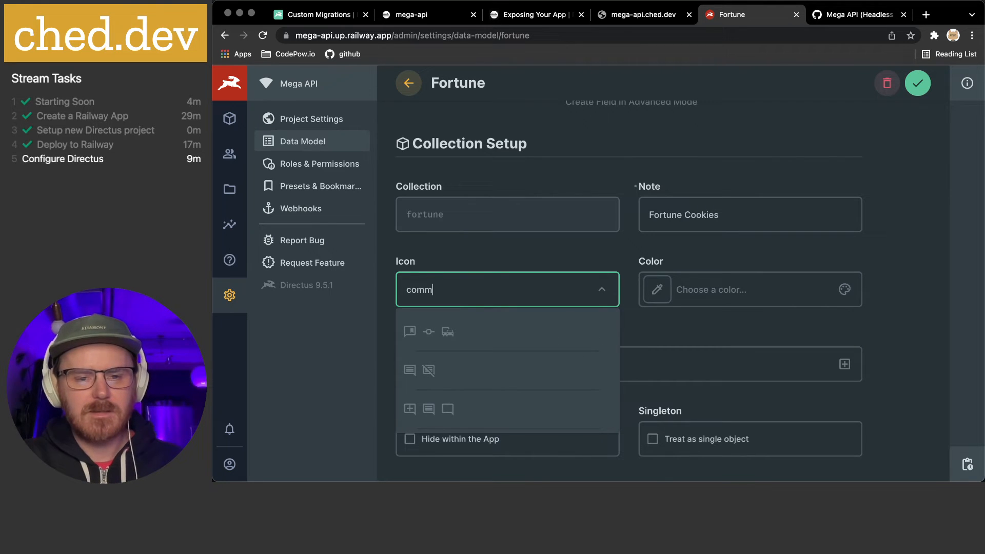
pyautogui.click(449, 410)
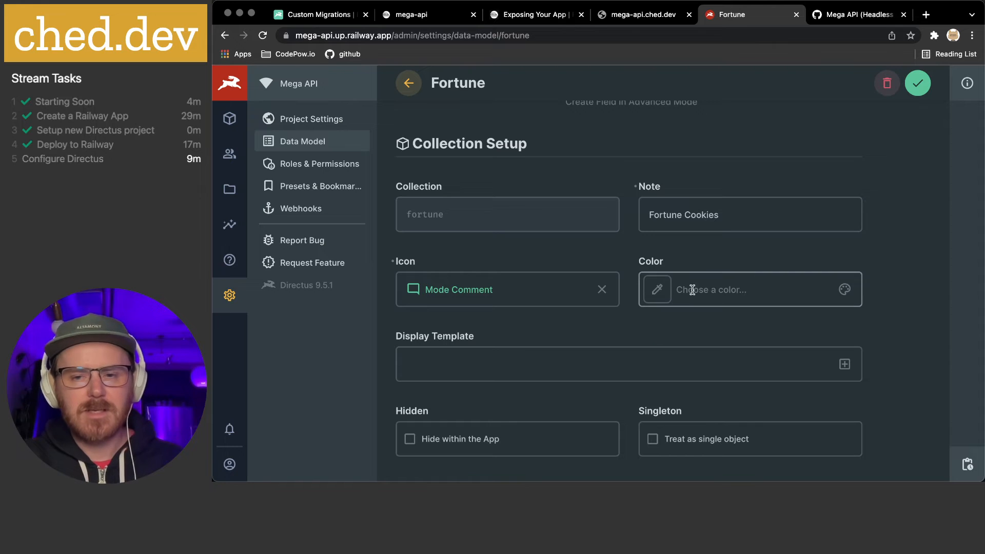
pyautogui.click(656, 297)
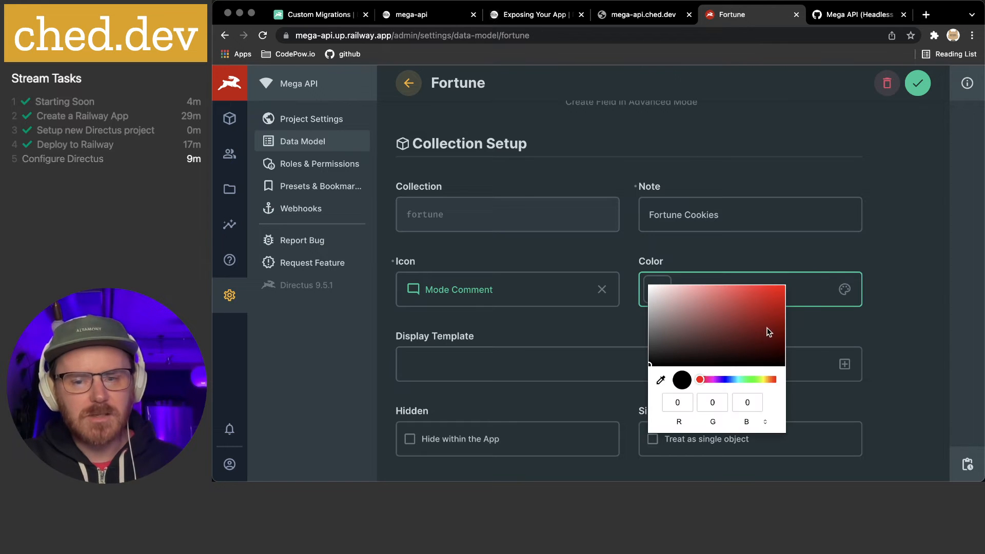
pyautogui.click(762, 379)
pyautogui.moveTo(764, 382)
pyautogui.mouseDown()
pyautogui.moveTo(756, 382)
pyautogui.moveTo(765, 381)
pyautogui.mouseUp()
pyautogui.click(741, 304)
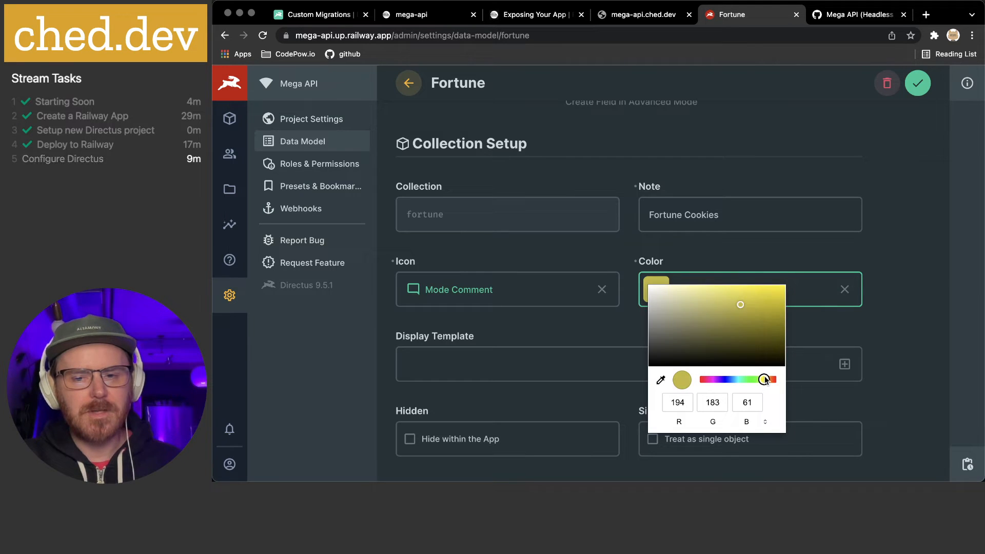
pyautogui.moveTo(758, 307)
pyautogui.mouseDown()
pyautogui.moveTo(759, 294)
pyautogui.moveTo(762, 321)
pyautogui.moveTo(762, 311)
pyautogui.mouseUp()
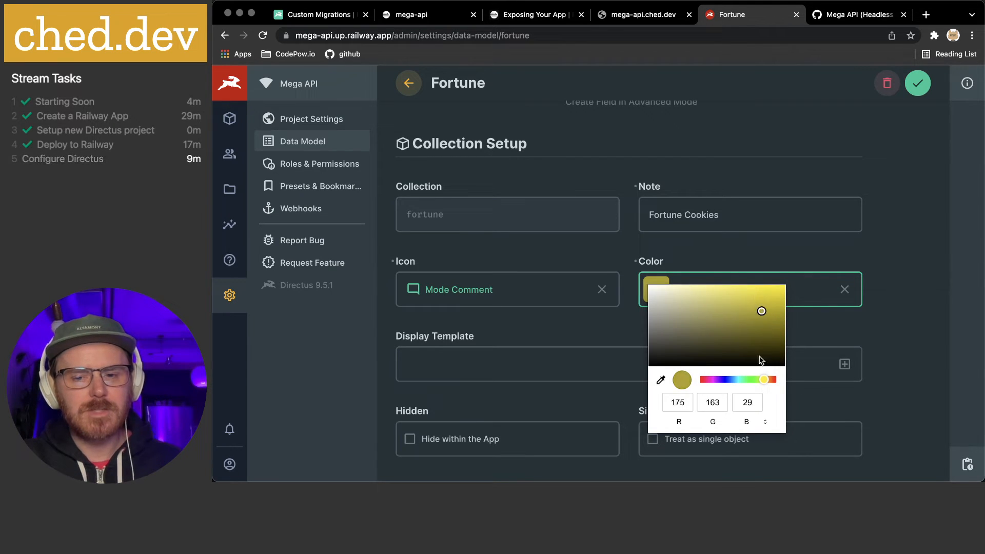
pyautogui.moveTo(764, 379); pyautogui.dragTo(768, 380)
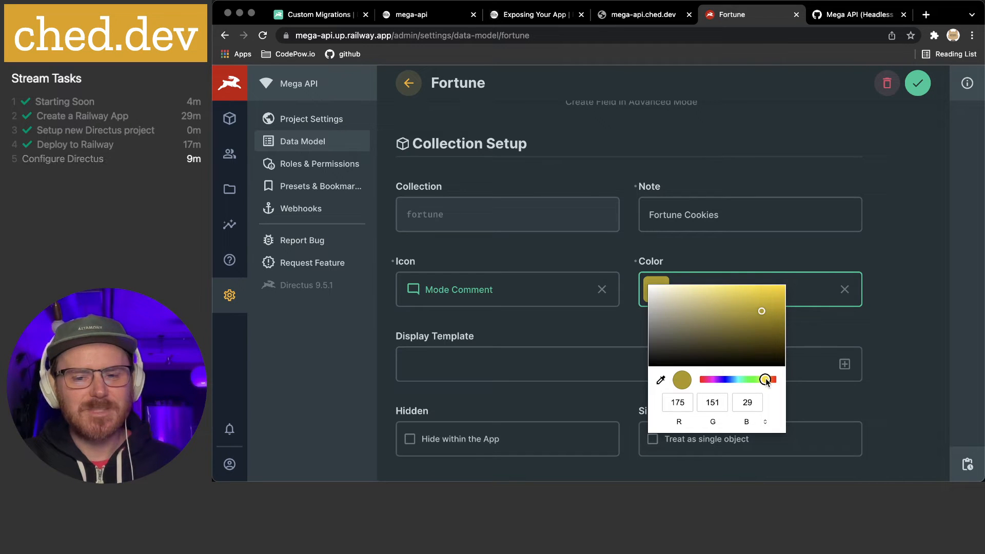
pyautogui.moveTo(763, 311); pyautogui.dragTo(761, 293)
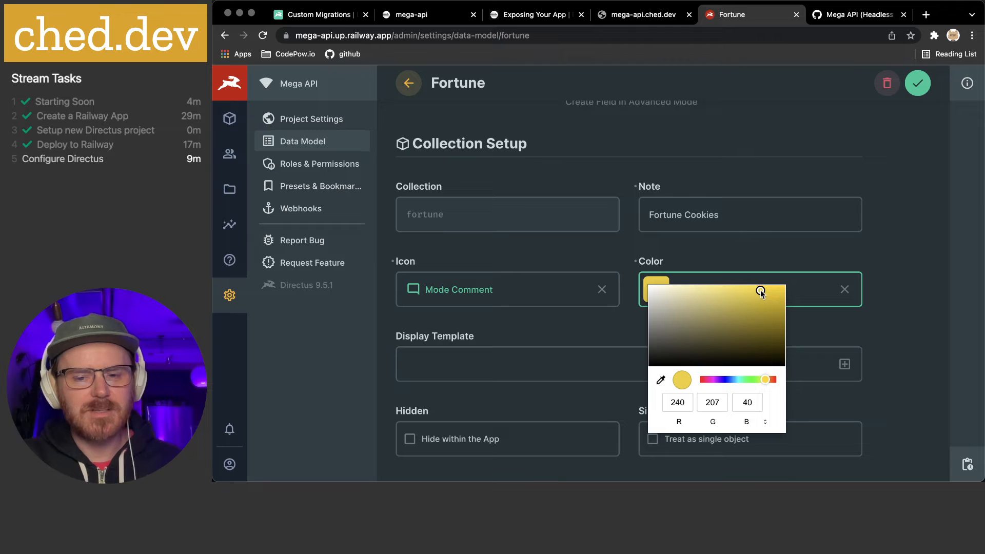
pyautogui.click(871, 319)
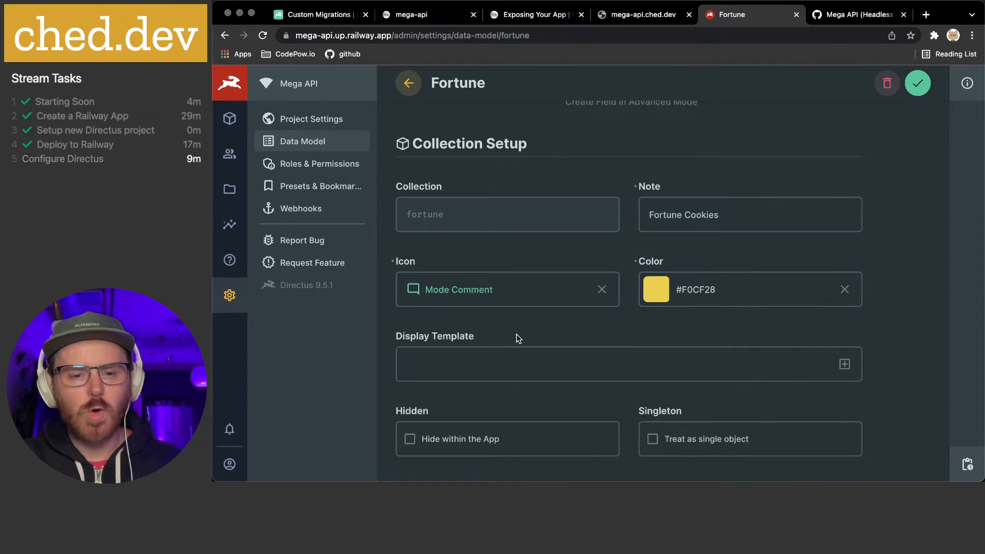
# Show the list of fields available for the collection's display template
pyautogui.click(477, 362)
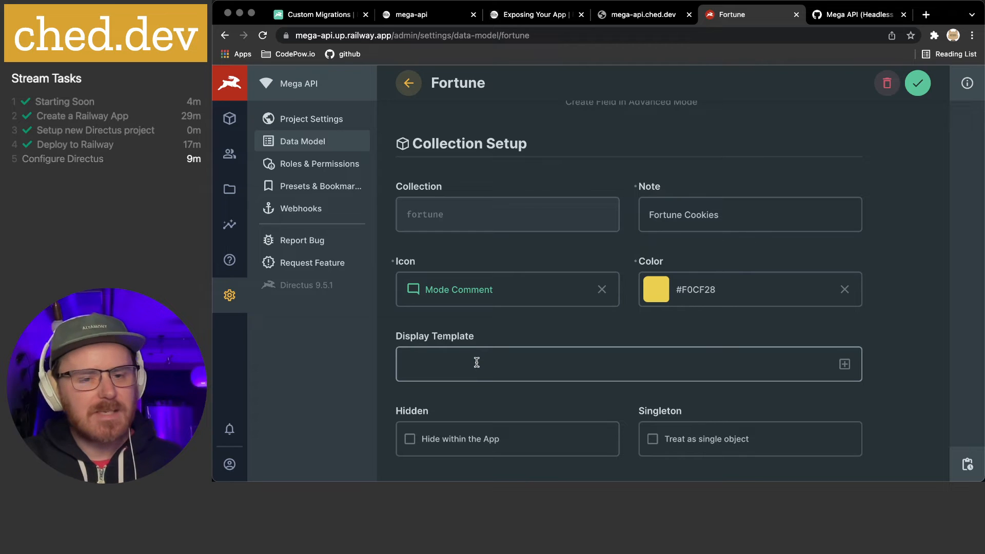
pyautogui.click(459, 364)
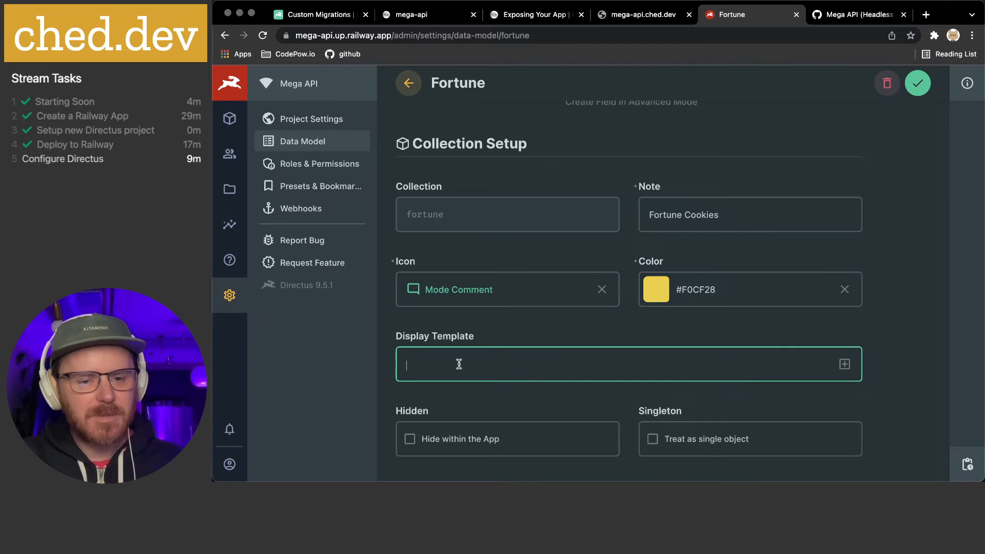
pyautogui.click(845, 364)
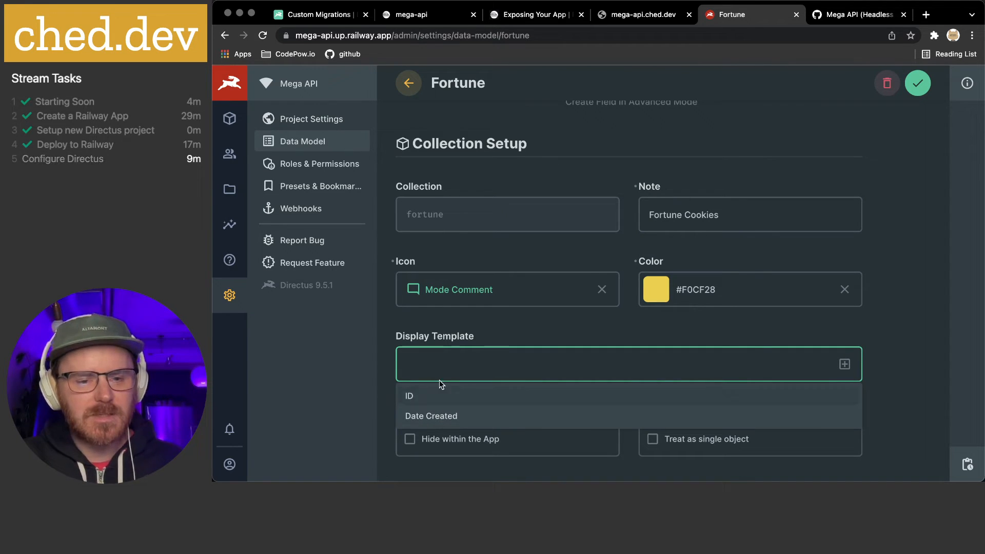
# Turn off Enable App Archive Filter for the Fortune collection
pyautogui.click(449, 322)
pyautogui.scroll(-2, 500, 352)
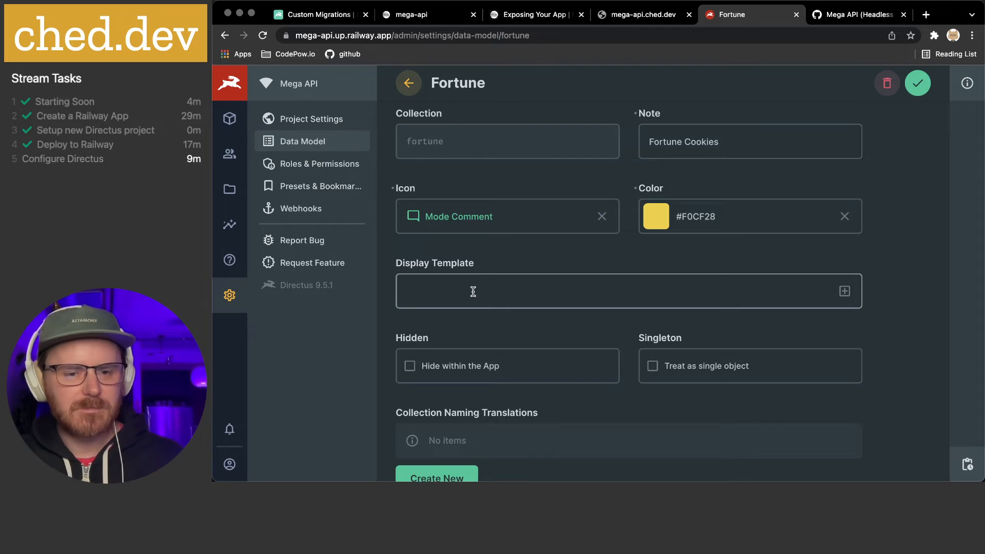
pyautogui.scroll(-3, 473, 290)
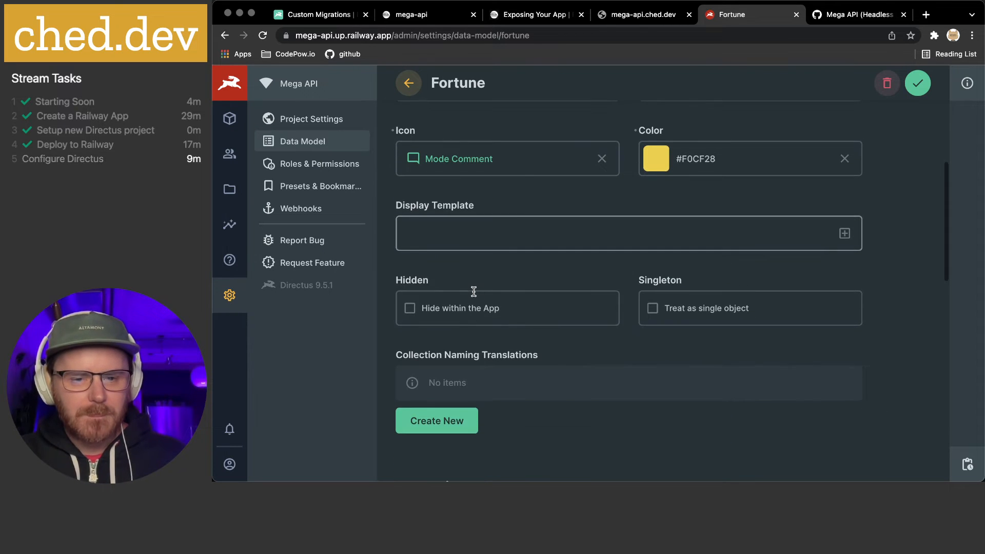
pyautogui.scroll(-6, 468, 319)
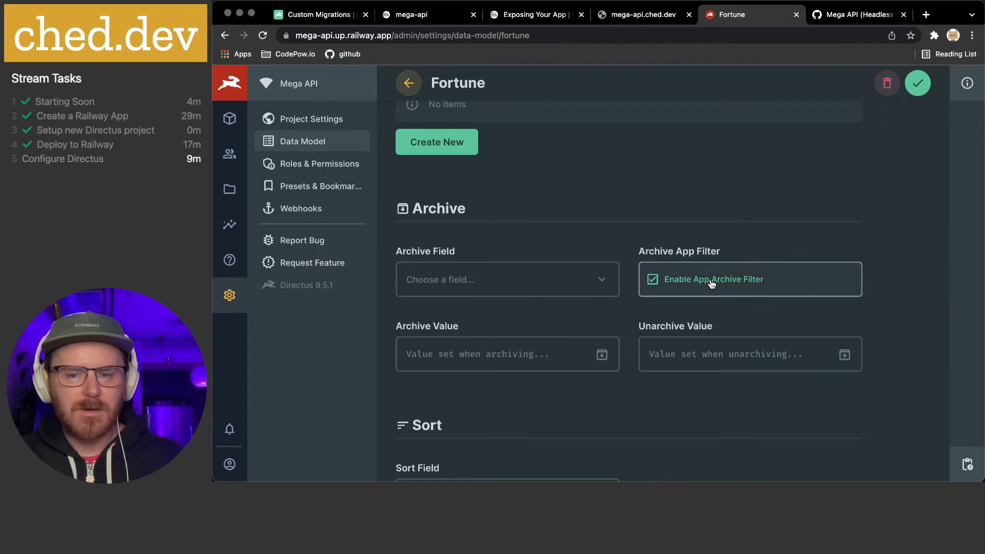
pyautogui.click(652, 279)
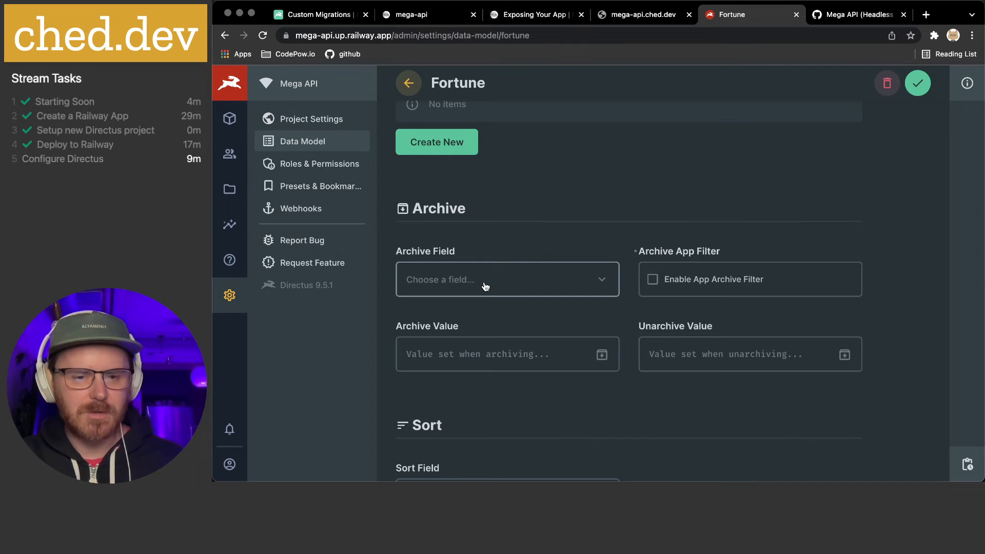
# Review the Archive Field and Sort Field choices, leaving both unset
pyautogui.click(604, 283)
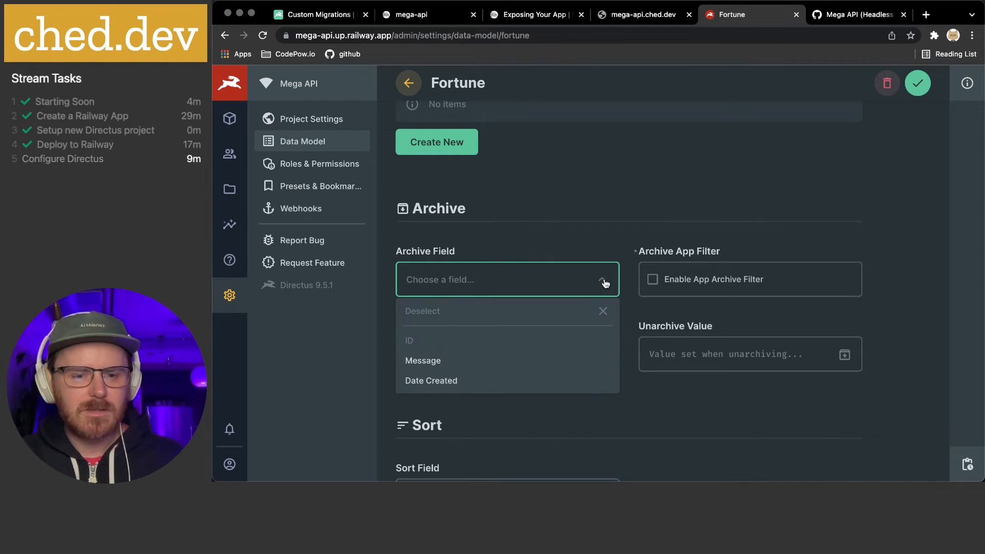
pyautogui.click(558, 234)
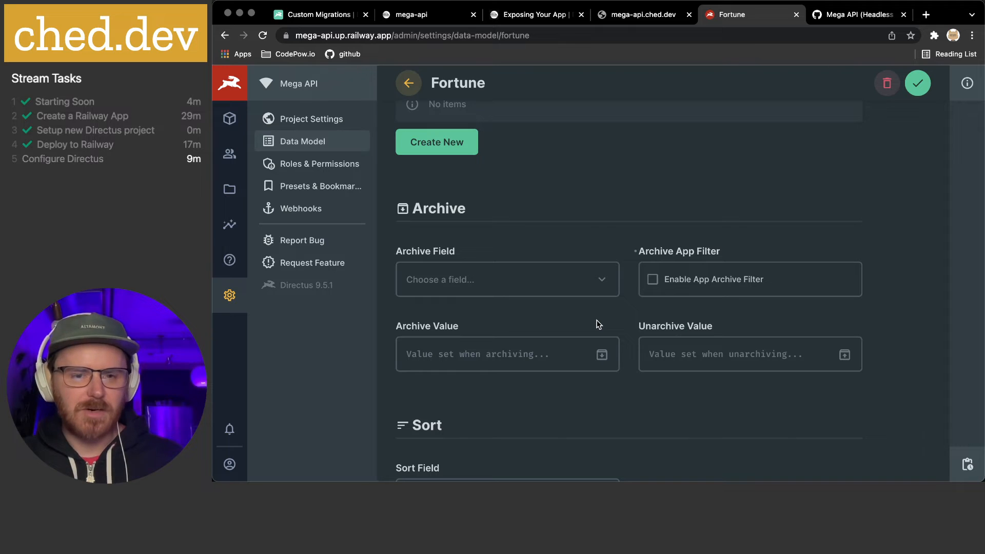
pyautogui.scroll(-3, 598, 324)
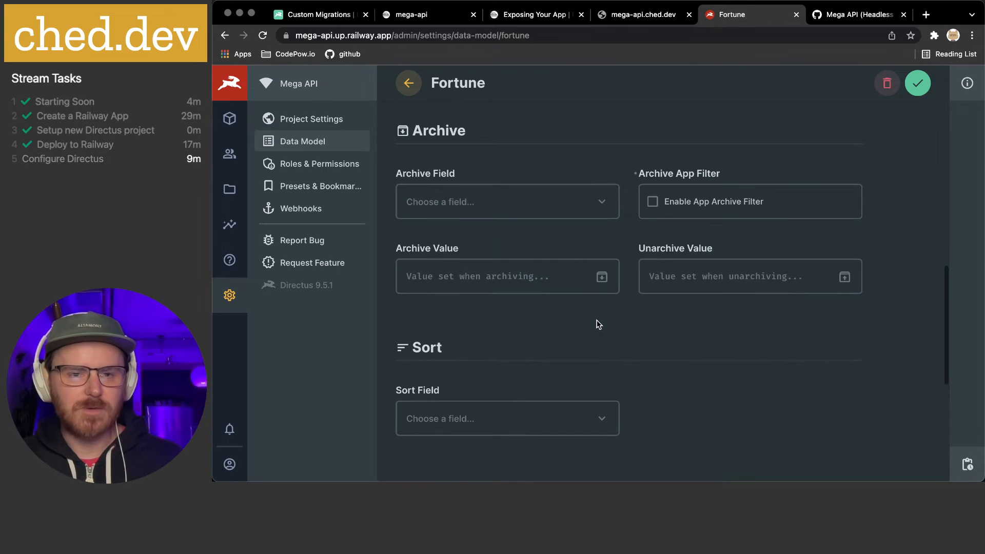
pyautogui.scroll(-4, 599, 325)
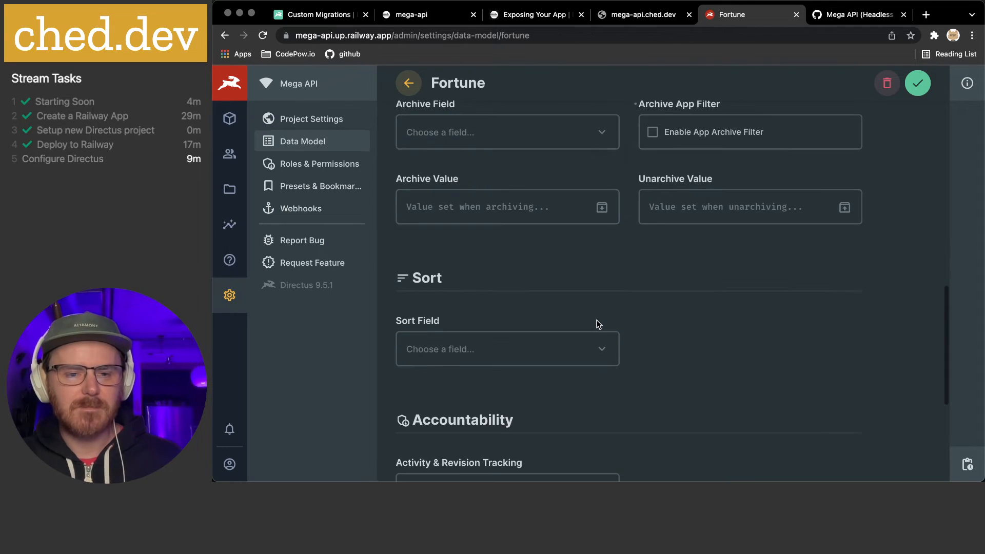
pyautogui.click(602, 308)
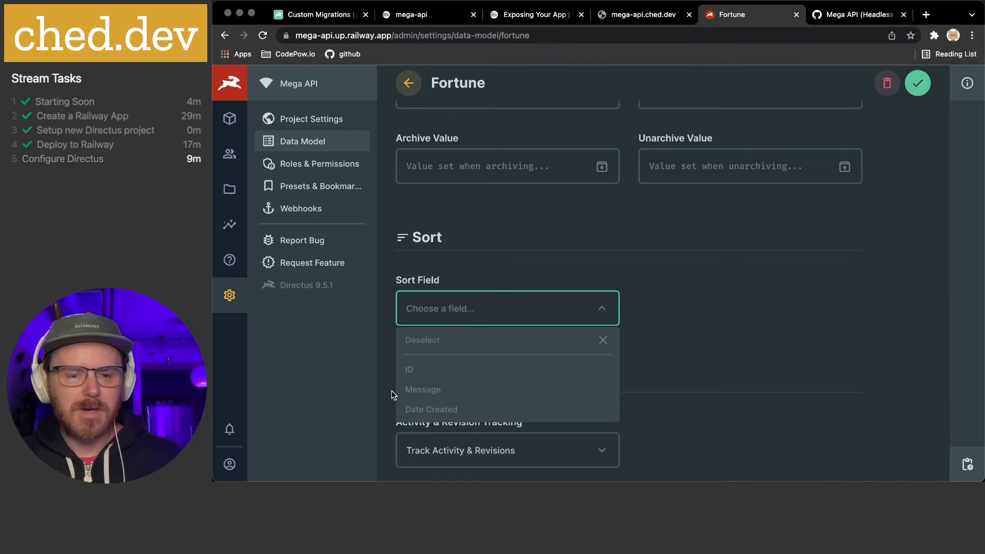
pyautogui.click(423, 392)
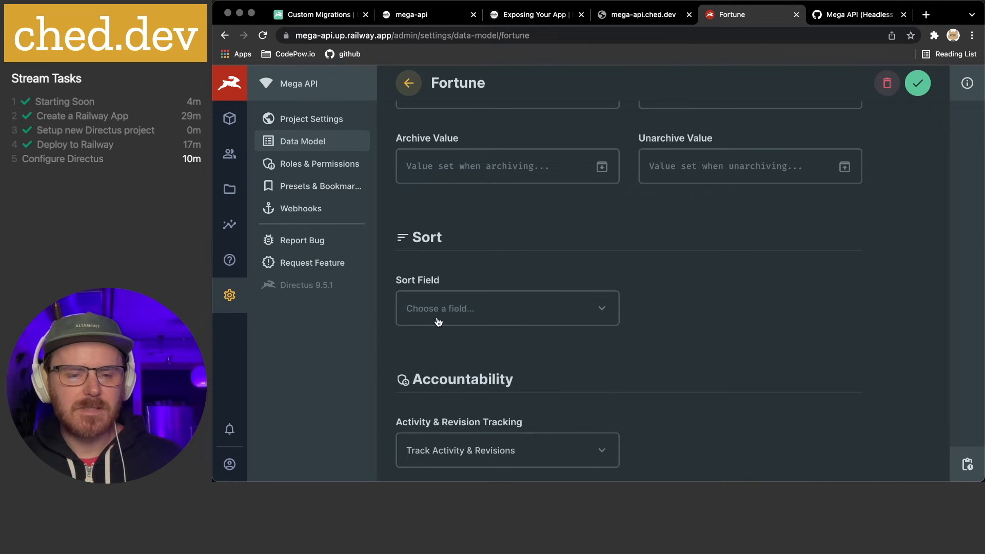
pyautogui.click(437, 312)
pyautogui.click(782, 361)
pyautogui.scroll(-5, 741, 355)
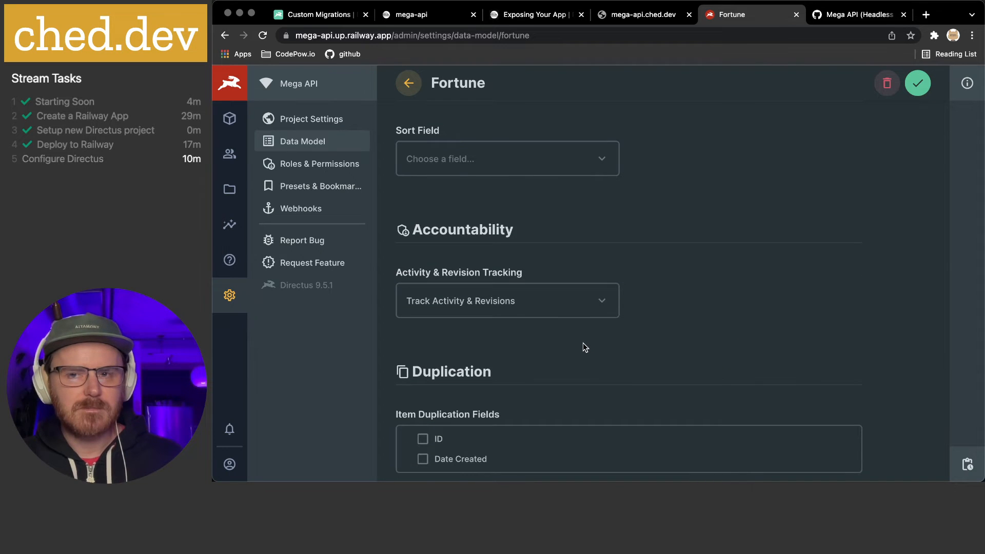
# Set Activity & Revision Tracking to Only Track Activity
pyautogui.click(593, 310)
pyautogui.click(462, 372)
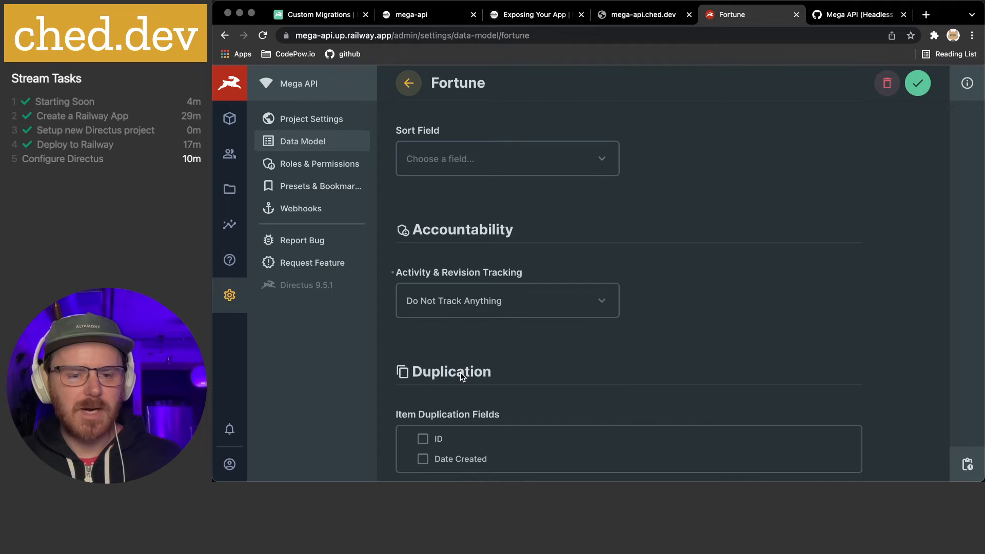
pyautogui.click(546, 298)
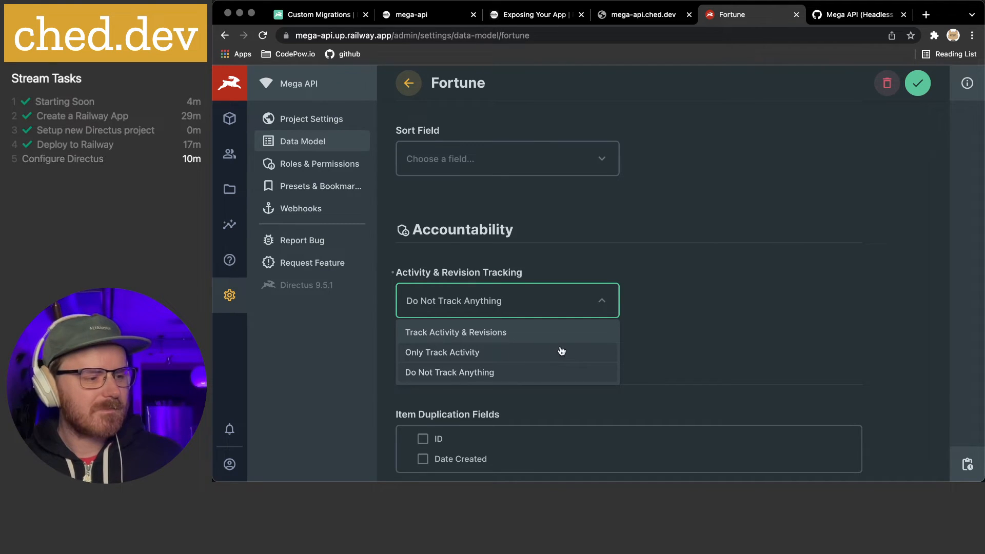
pyautogui.moveTo(559, 481)
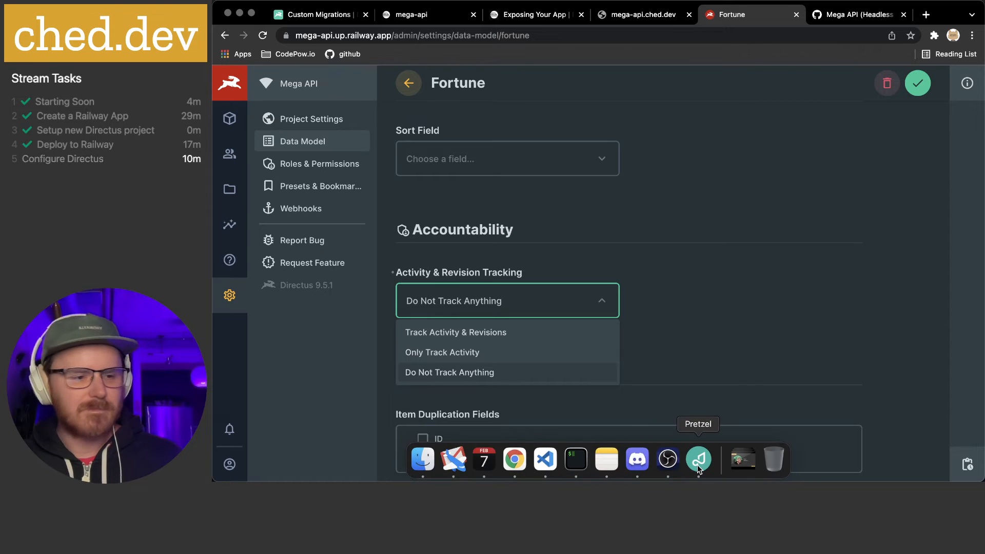
pyautogui.click(698, 469)
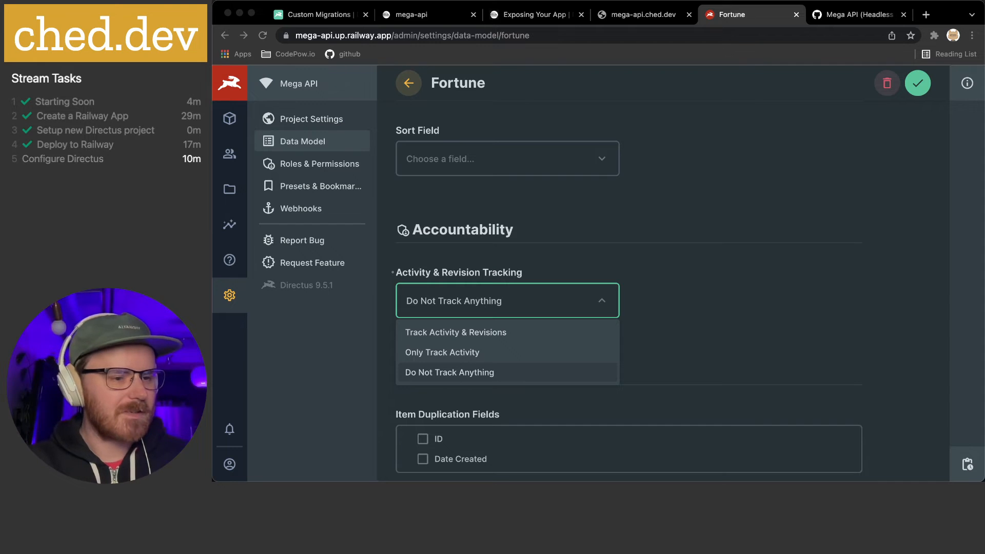
pyautogui.click(759, 330)
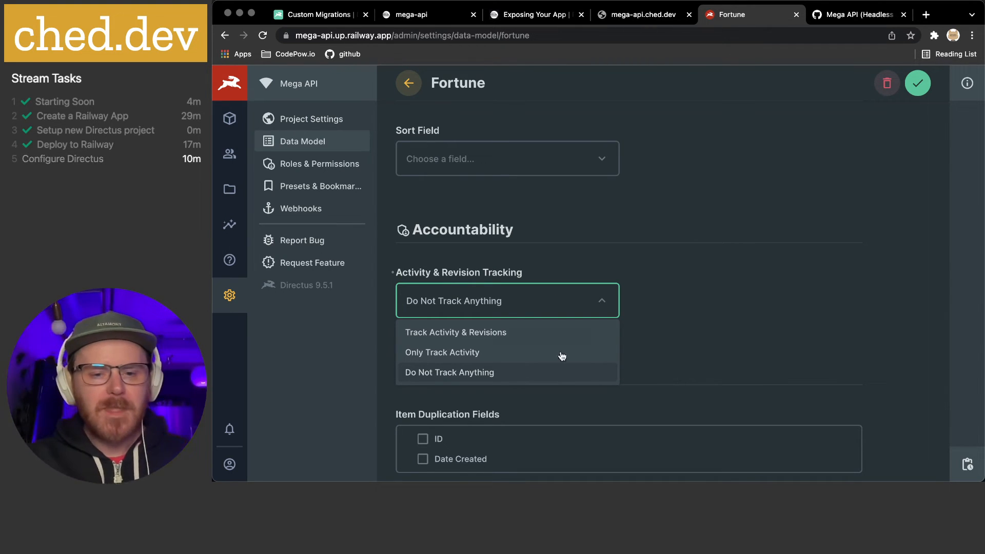
pyautogui.click(478, 353)
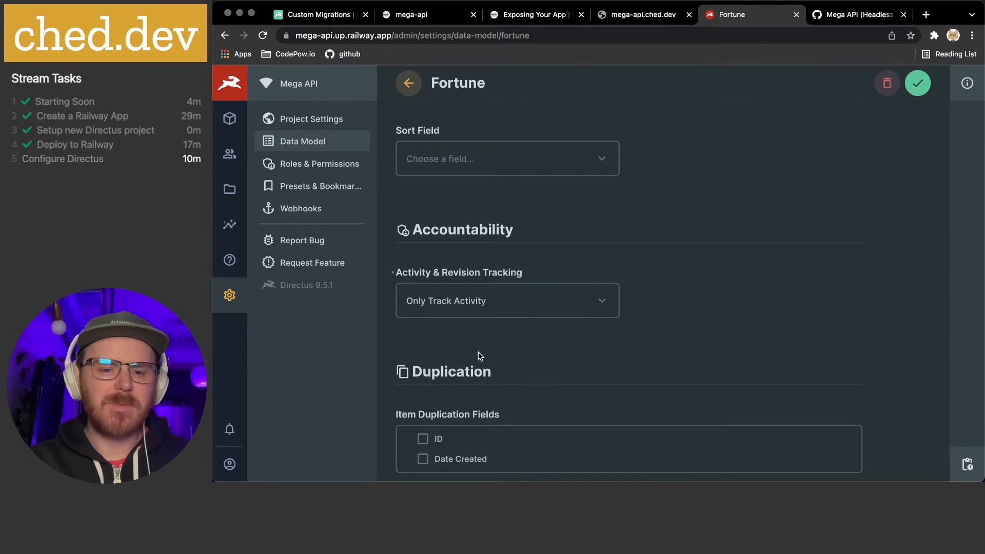
# Save the Fortune collection settings
pyautogui.scroll(-1, 554, 342)
pyautogui.scroll(-1, 463, 344)
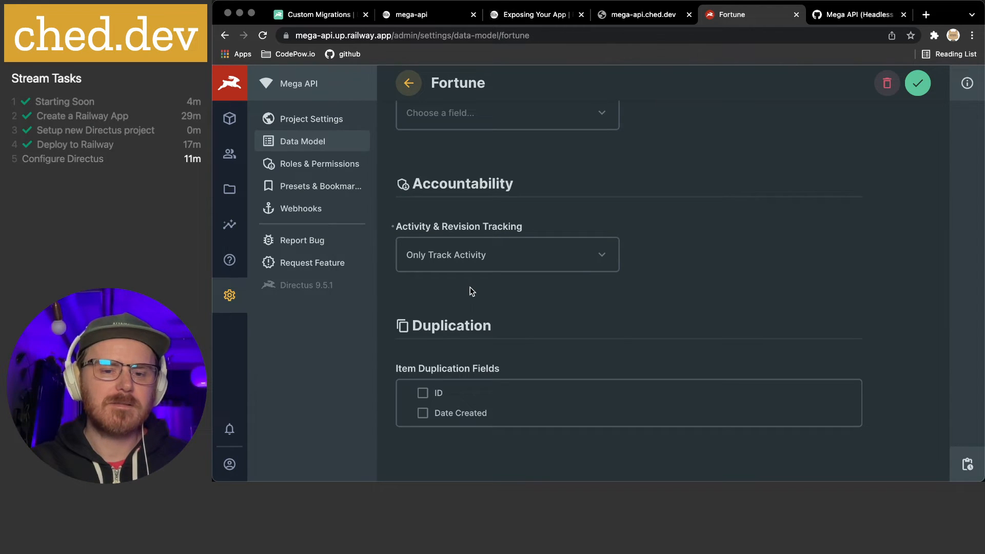
pyautogui.scroll(-1, 469, 286)
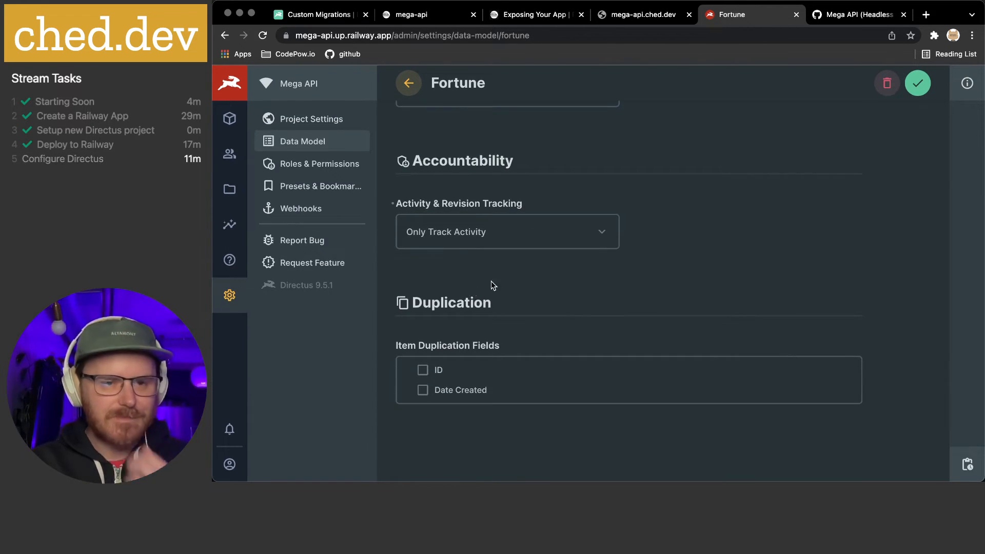
pyautogui.click(918, 83)
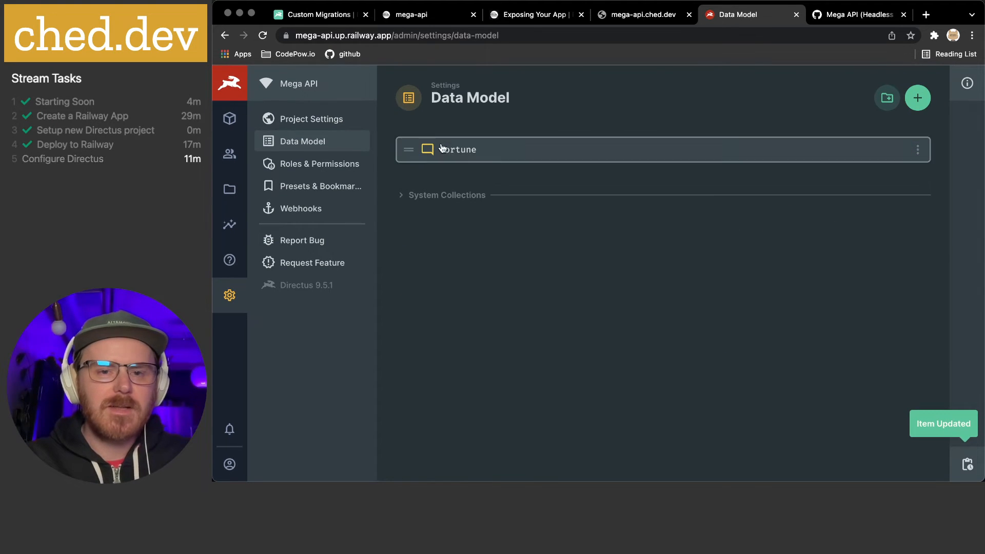
pyautogui.click(231, 121)
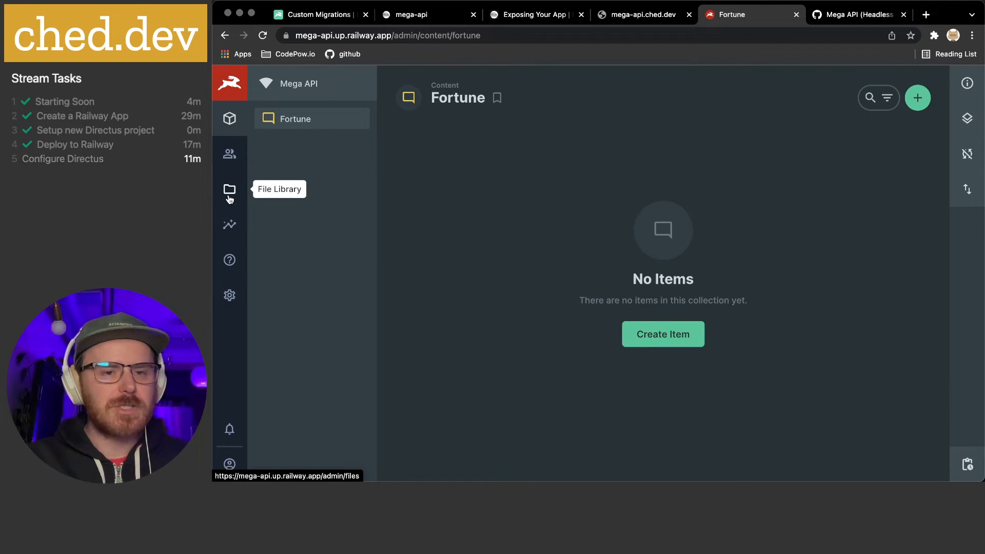
pyautogui.click(230, 295)
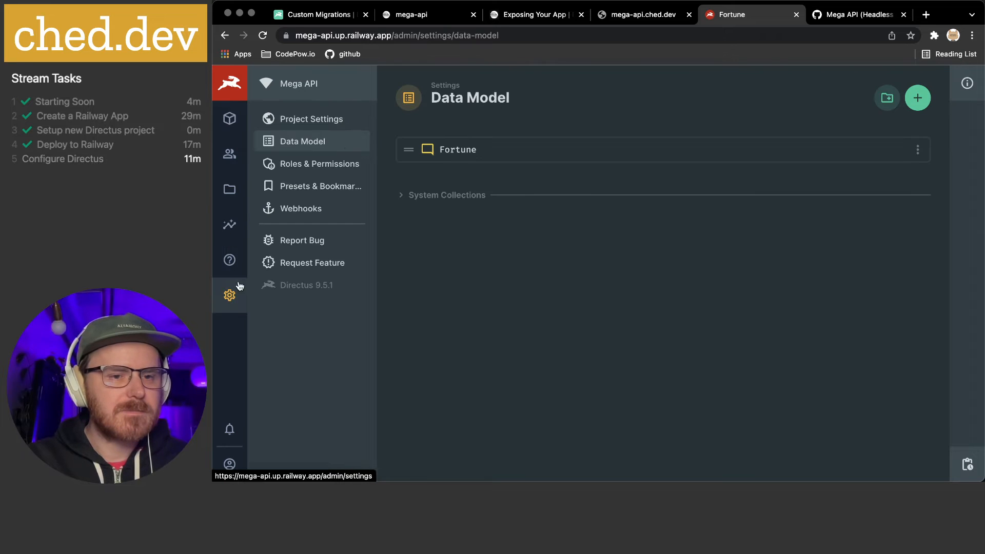
pyautogui.click(917, 151)
pyautogui.click(508, 169)
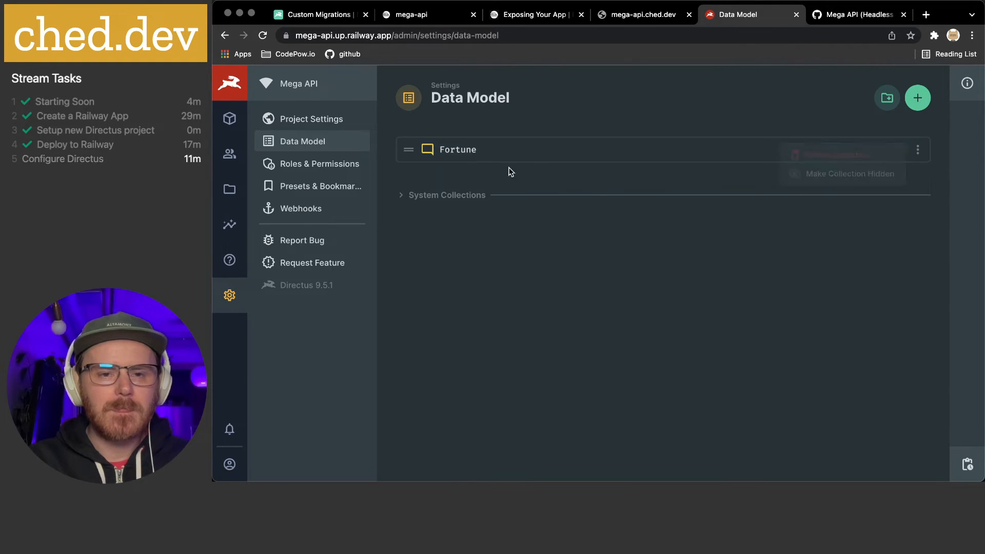
# In the Fortune collection settings, set the display template to the Message field
pyautogui.click(454, 154)
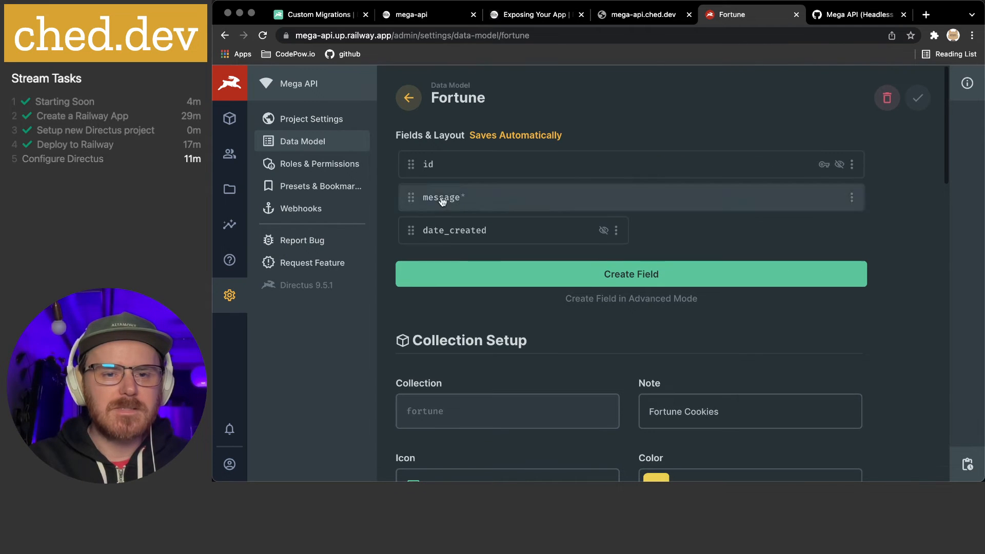
pyautogui.doubleClick(436, 414)
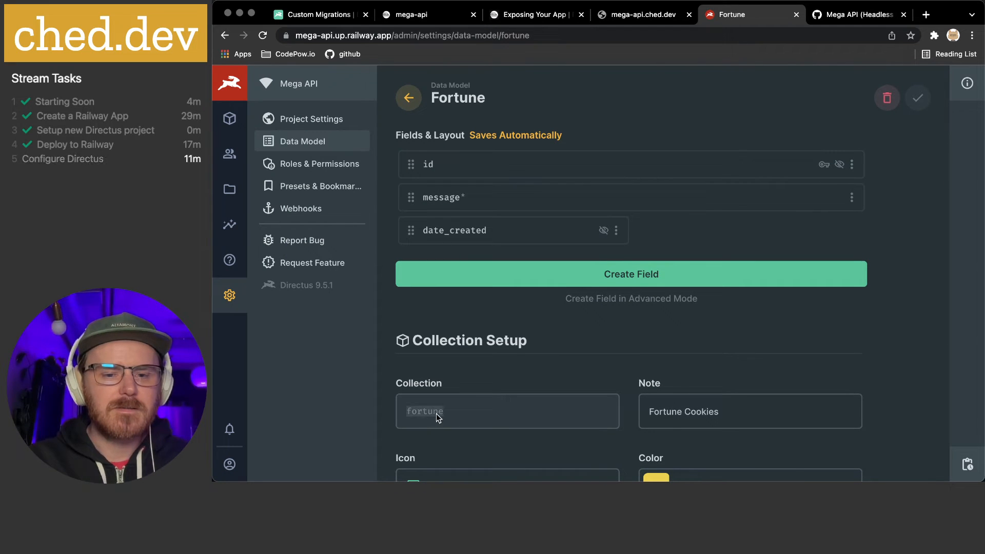
pyautogui.scroll(-4, 488, 413)
pyautogui.scroll(-3, 488, 413)
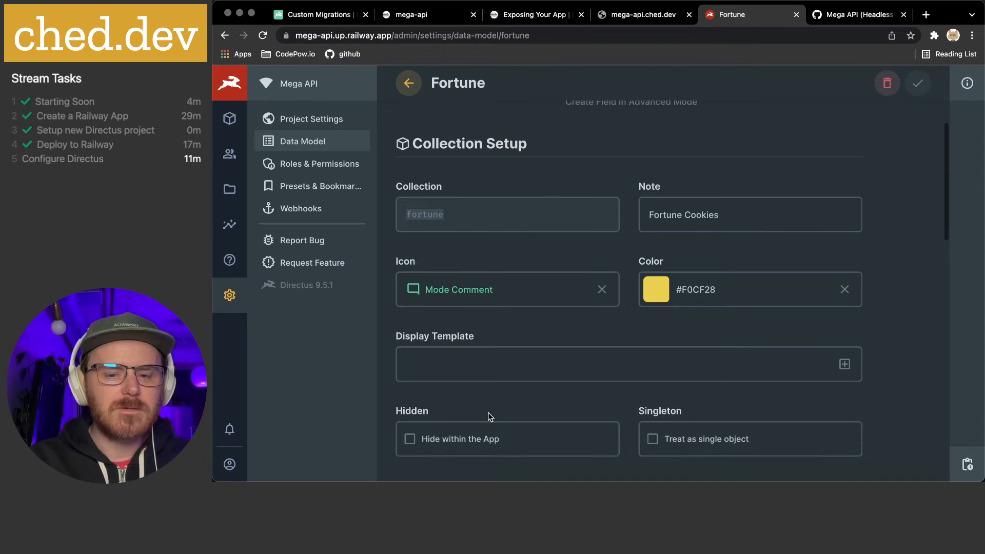
pyautogui.click(448, 375)
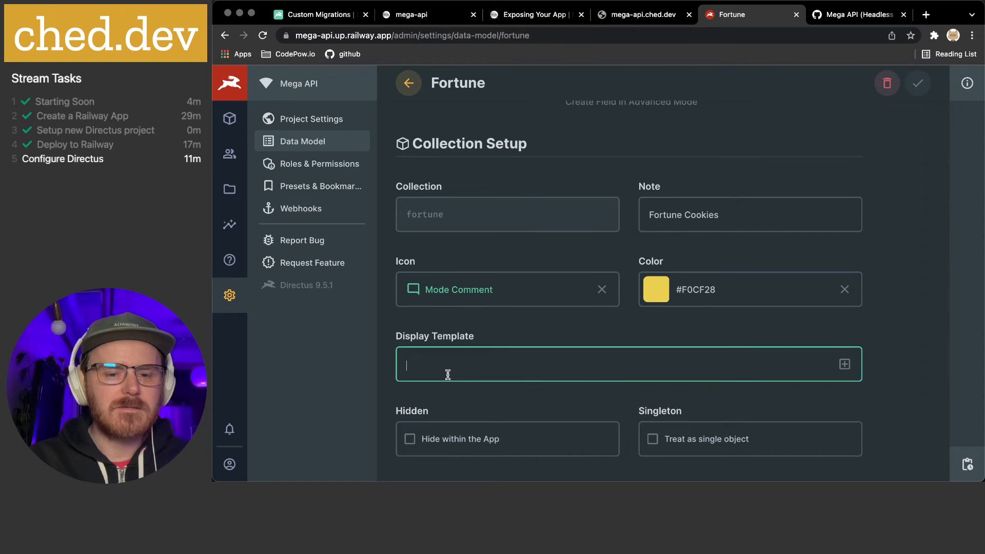
pyautogui.click(844, 365)
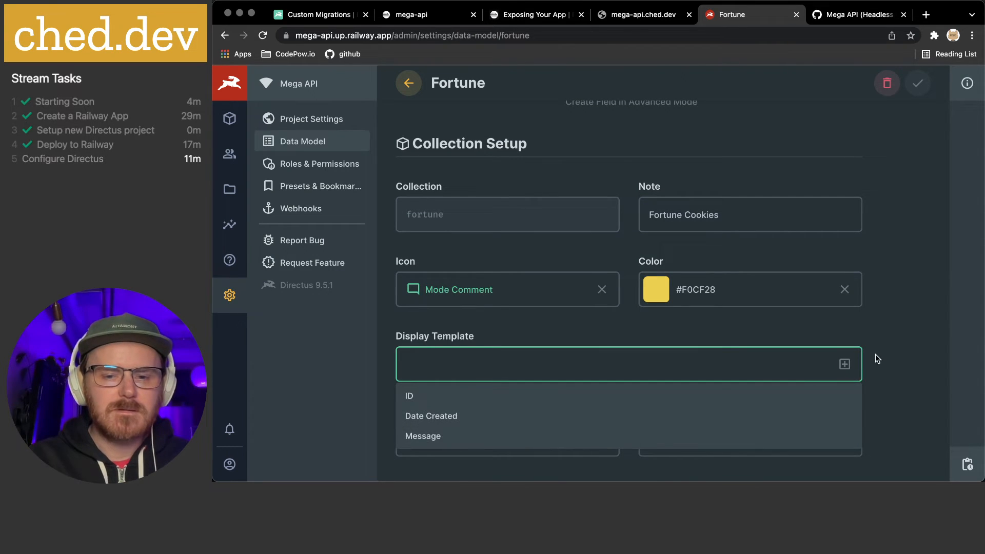
pyautogui.click(443, 438)
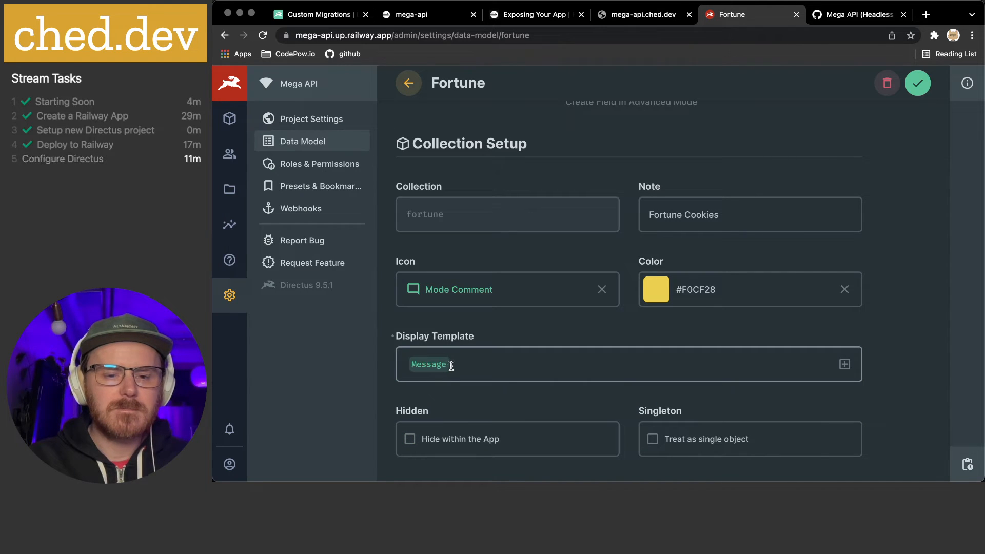
# Leave Sort Field unset and save the collection settings
pyautogui.scroll(-10, 888, 266)
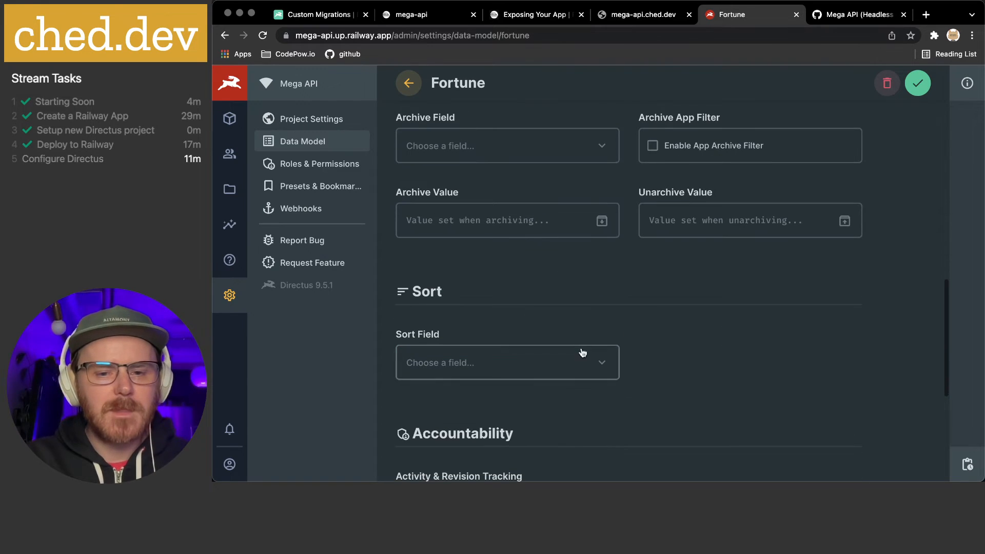
pyautogui.click(580, 359)
pyautogui.scroll(-3, 567, 359)
pyautogui.click(414, 359)
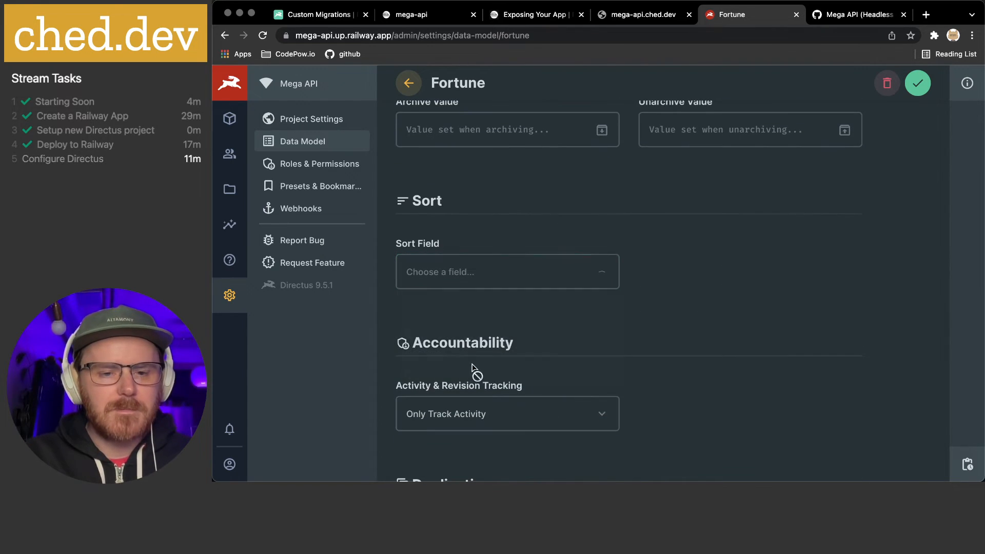
pyautogui.click(927, 90)
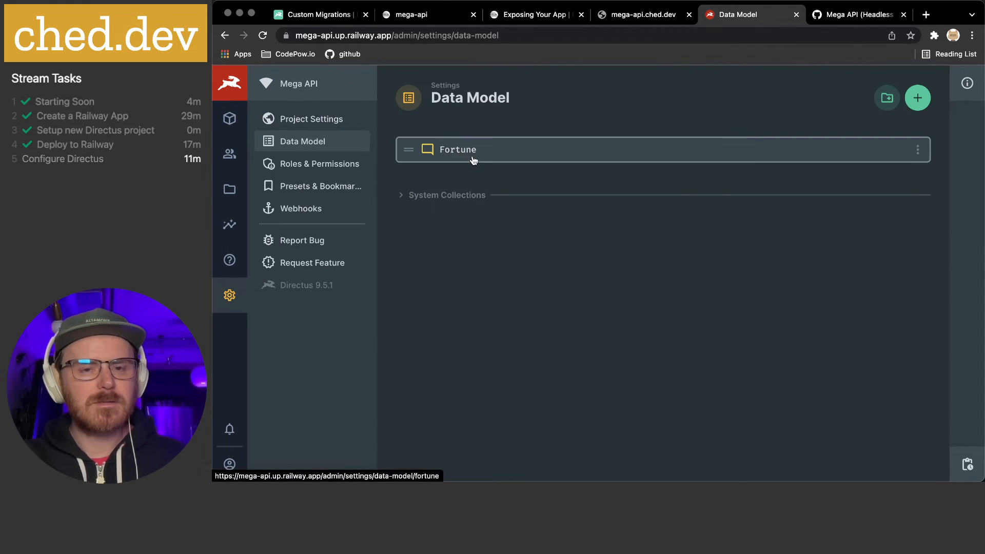
# Create a new Fortune item and paste the copied quote into Message
pyautogui.click(229, 119)
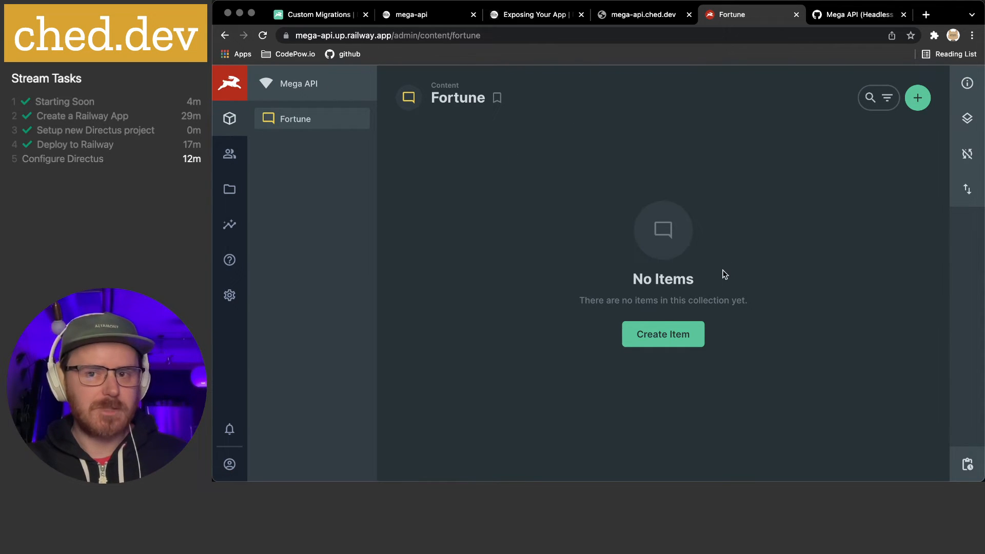
pyautogui.click(658, 340)
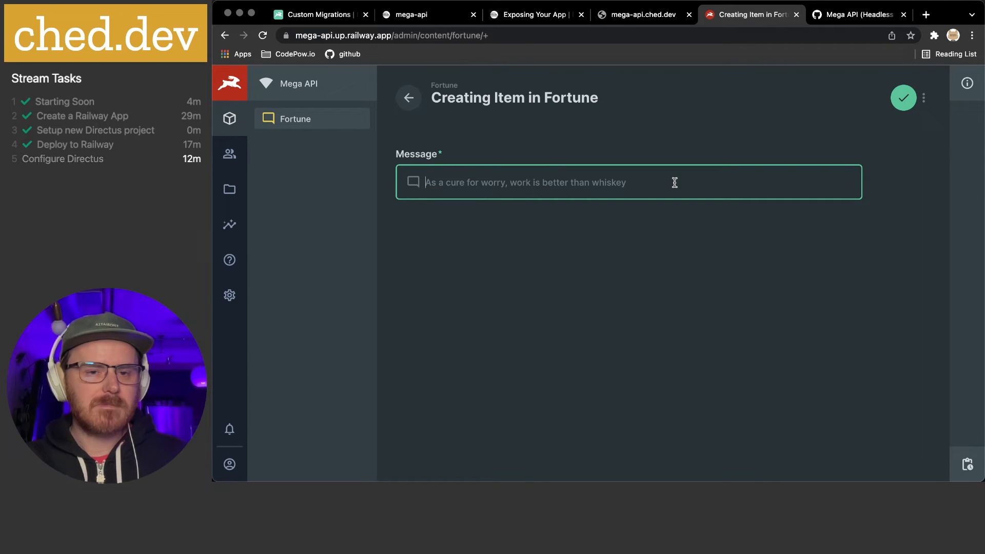
pyautogui.press('super+Tab')
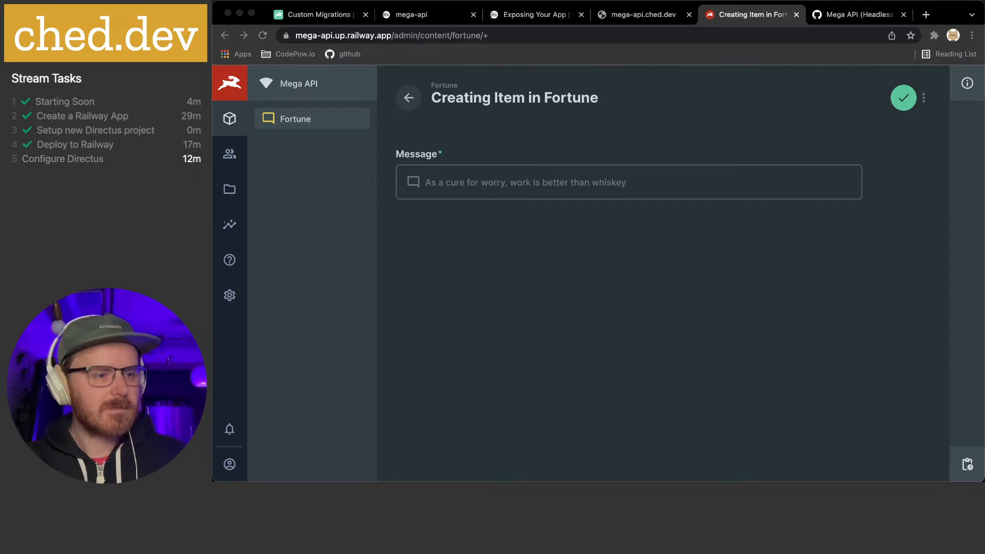
pyautogui.click(498, 181)
pyautogui.write('- Delay is the deadliest form of denial')
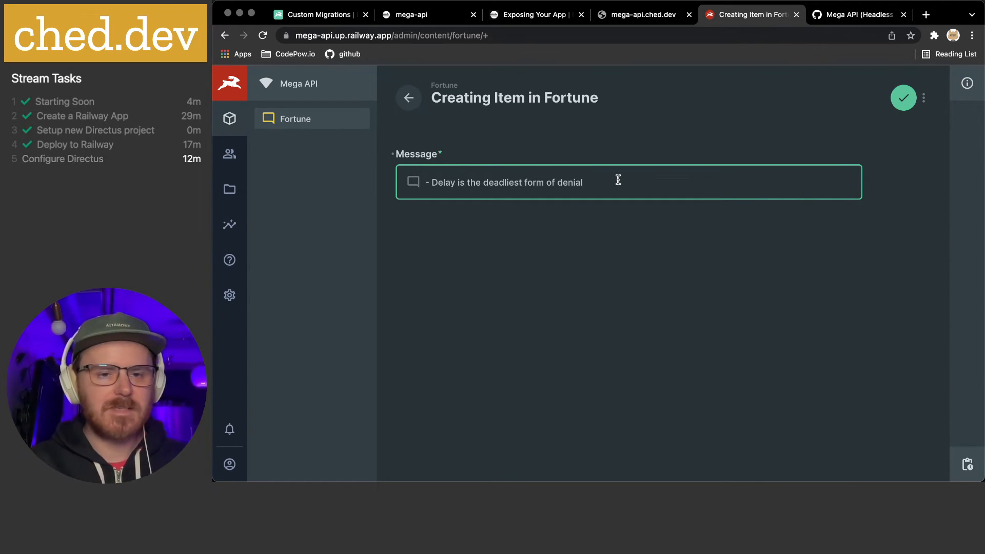
# Remove the leading dash, end the message with a period, and save the item
pyautogui.hotkey('shift', 'Right')
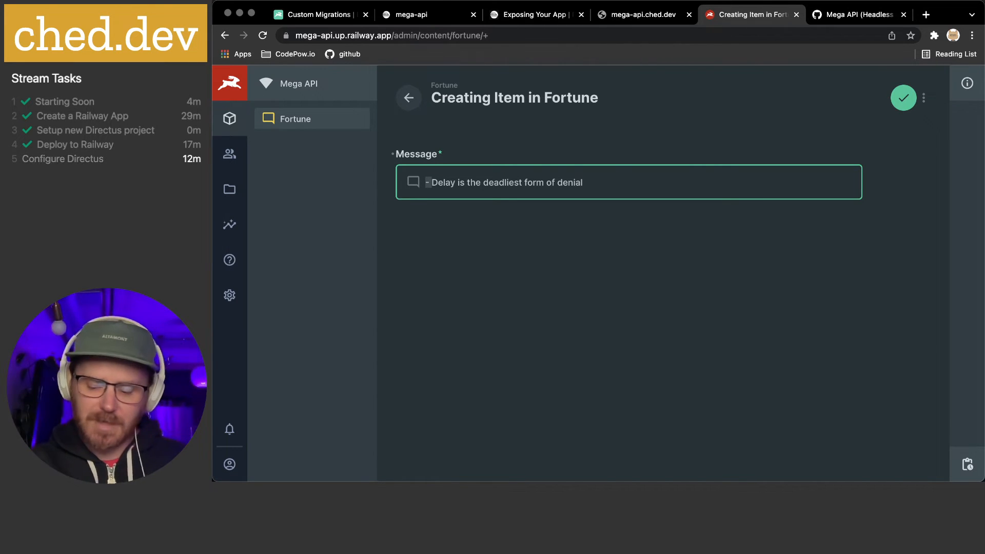
pyautogui.press('BackSpace')
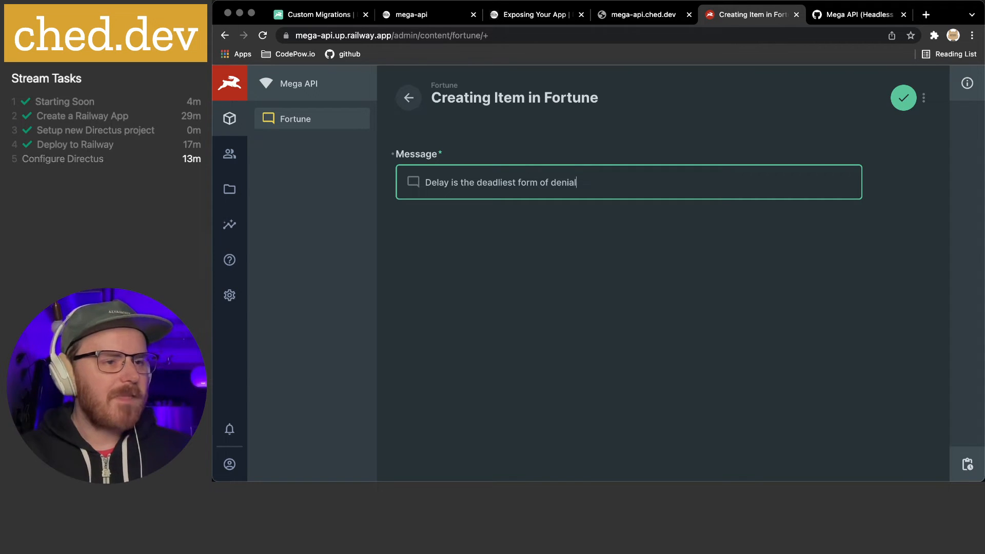
pyautogui.press('super+Tab')
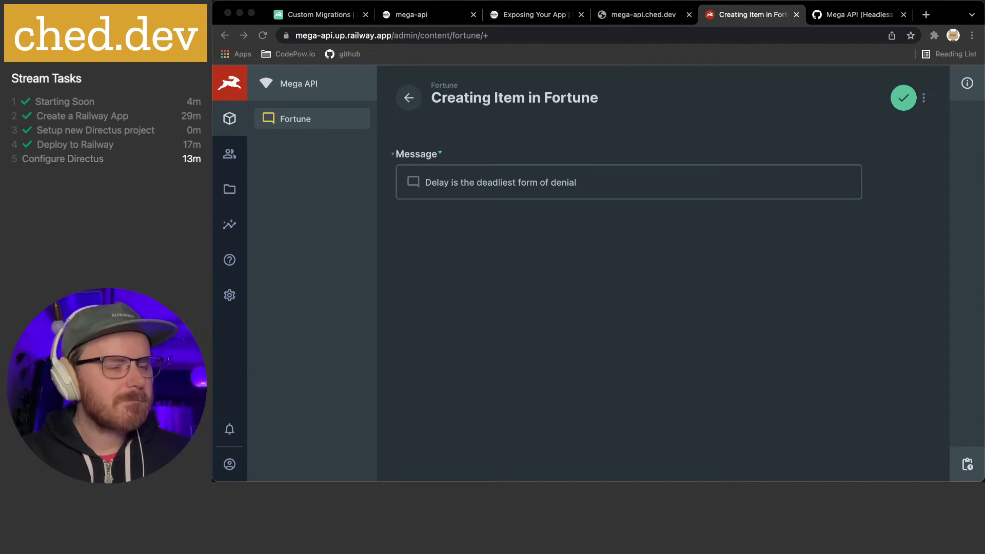
pyautogui.press('super+Tab')
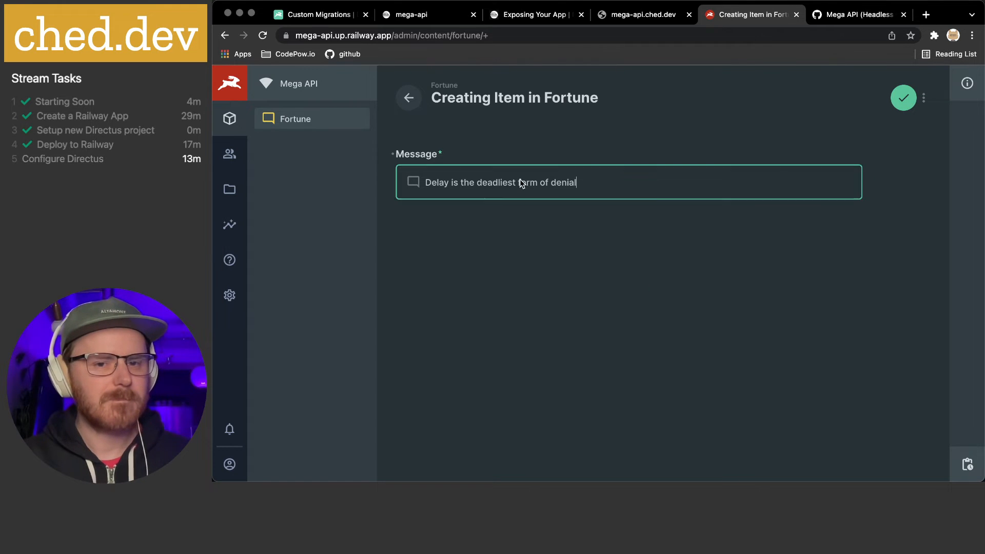
pyautogui.write('.')
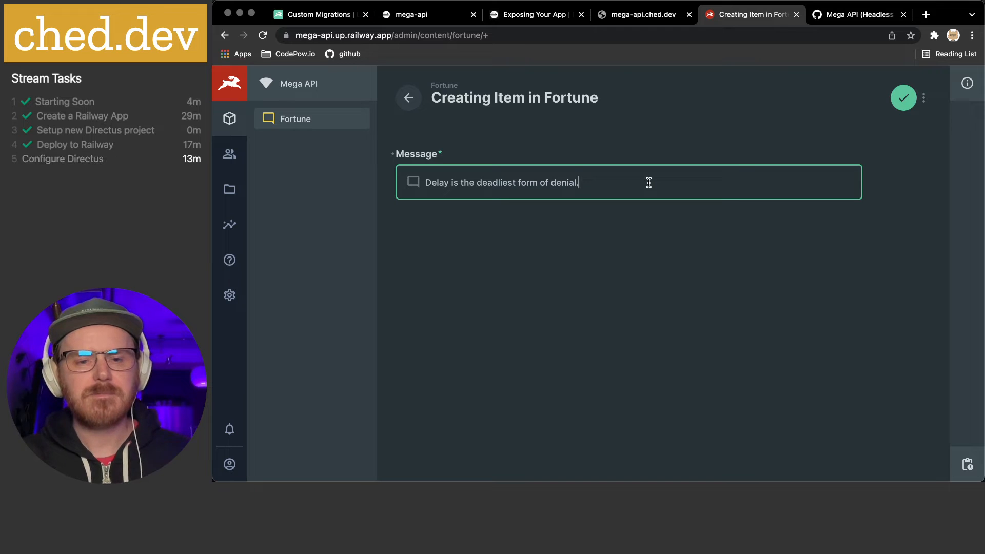
pyautogui.click(903, 98)
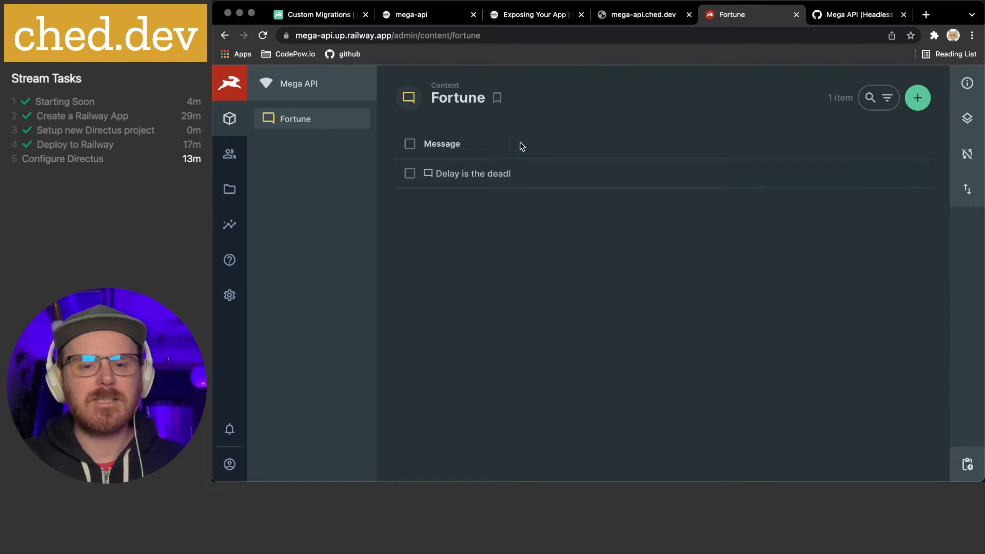
# Widen the Message column and add a Date Created column to the table
pyautogui.moveTo(510, 142); pyautogui.dragTo(719, 144)
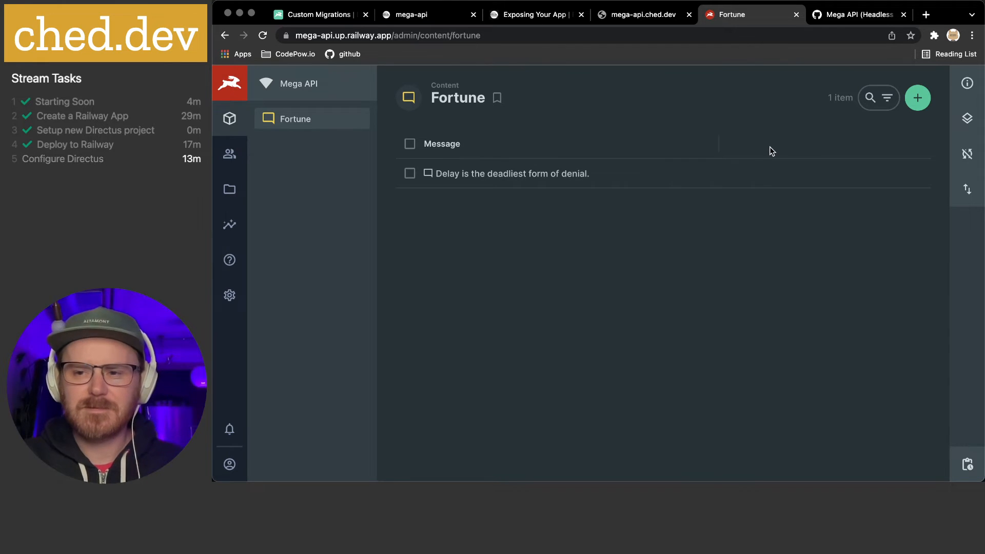
pyautogui.click(967, 83)
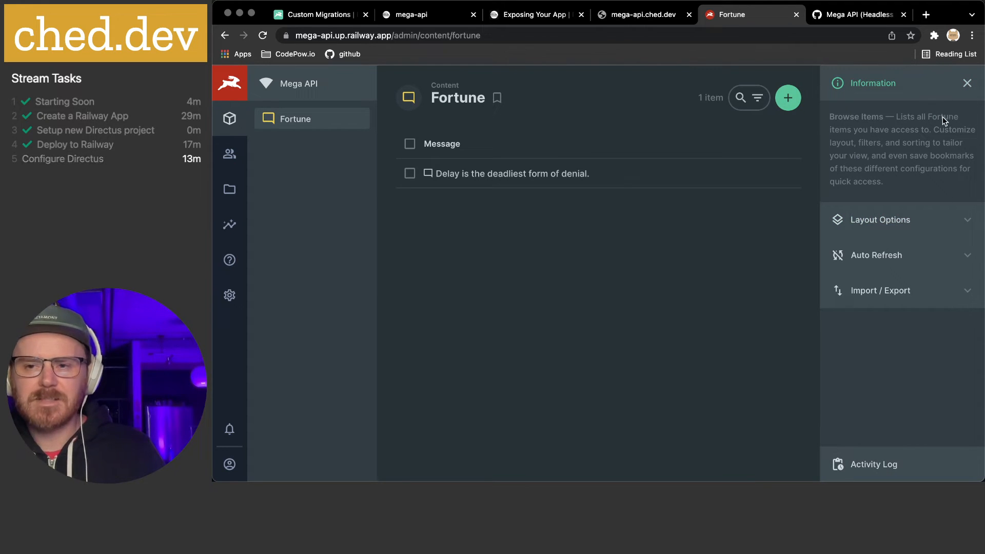
pyautogui.click(930, 221)
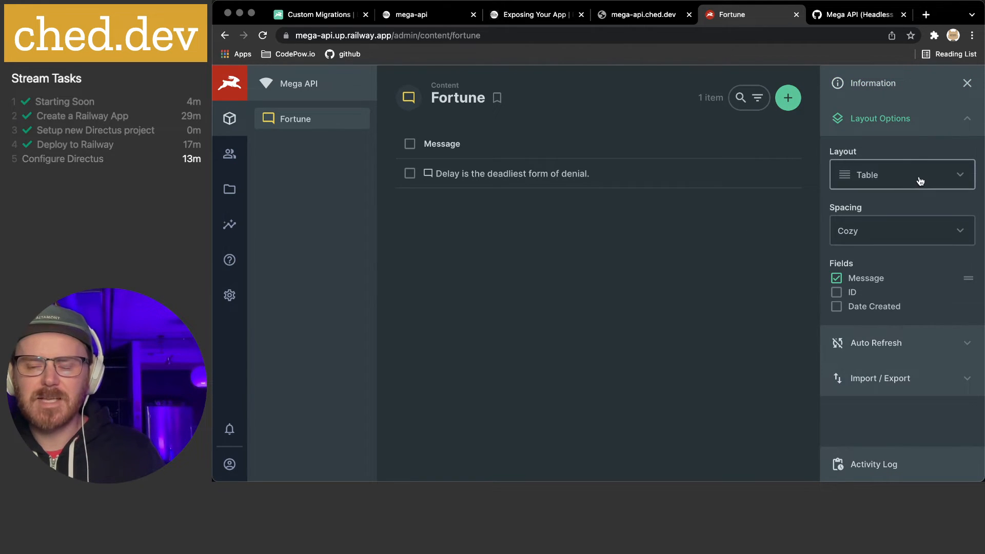
pyautogui.click(838, 307)
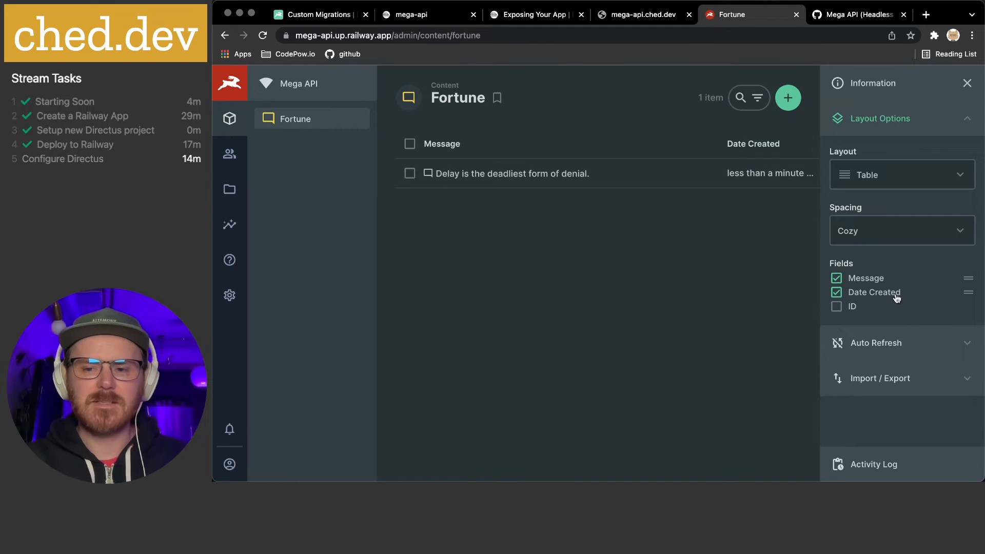
# Browse the auto refresh and export panels, keeping CSV, then open the activity feed
pyautogui.click(970, 345)
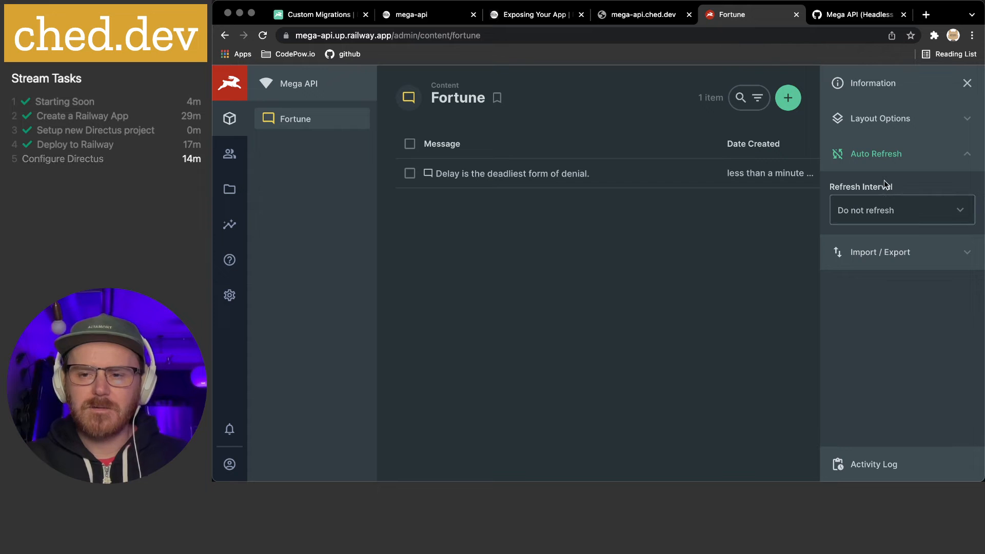
pyautogui.click(922, 250)
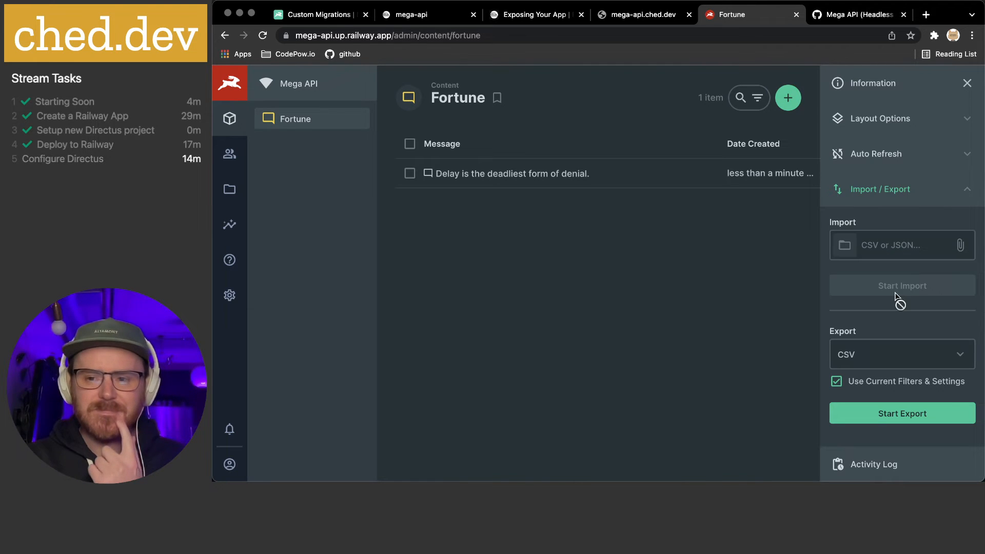
pyautogui.click(889, 363)
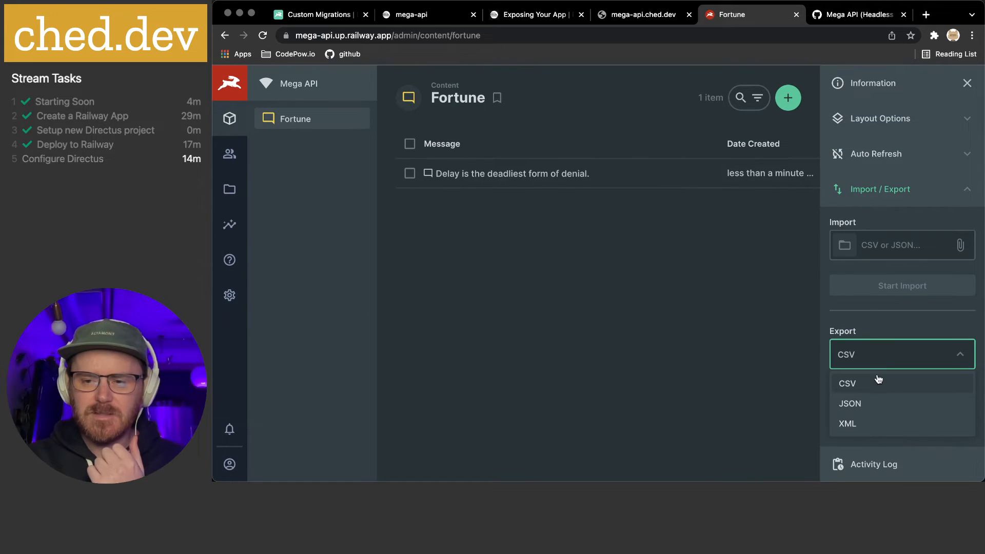
pyautogui.click(876, 327)
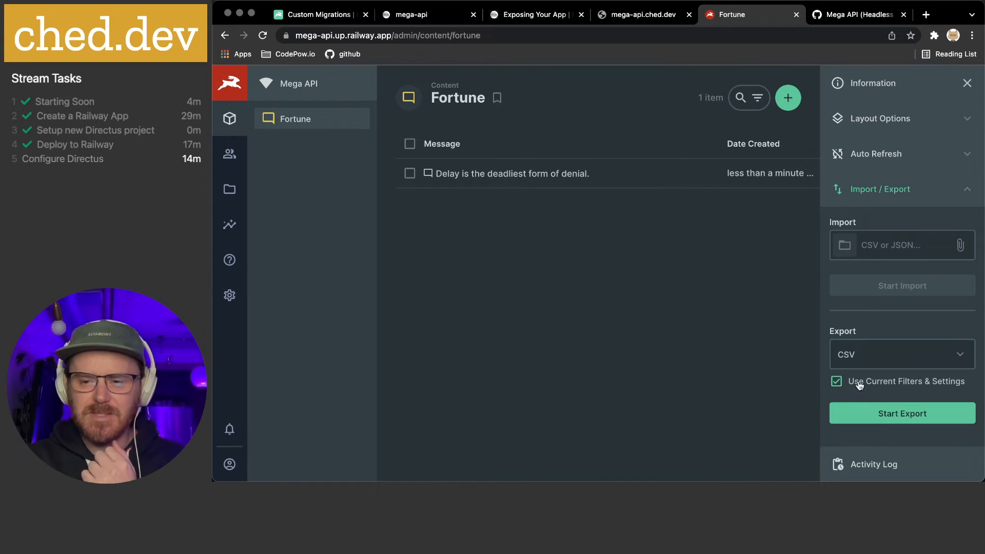
pyautogui.click(897, 408)
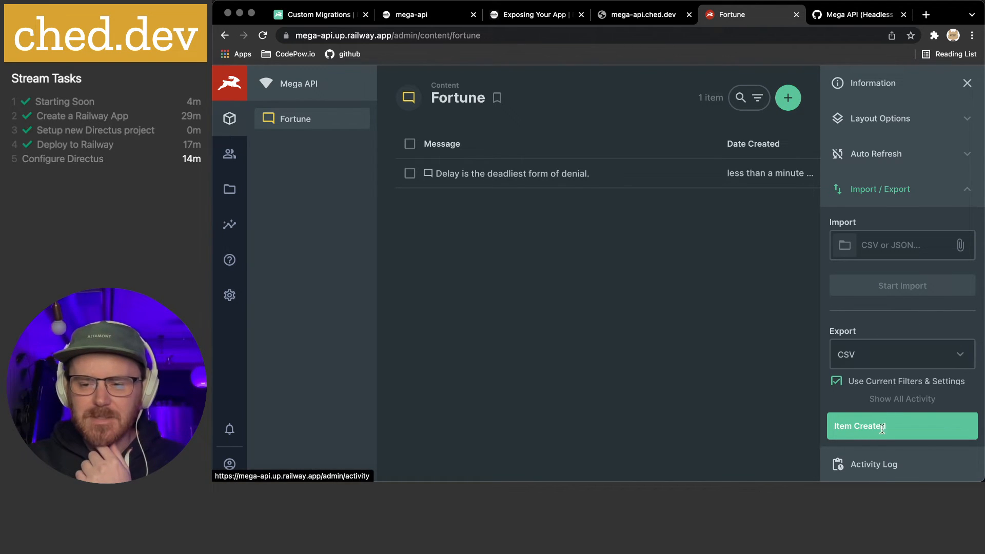
pyautogui.click(882, 428)
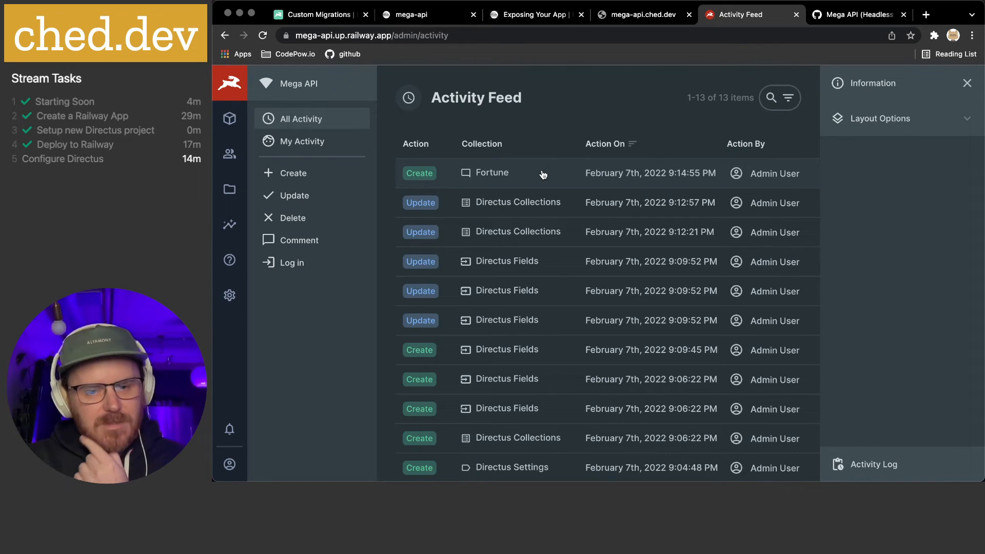
# Return to the Fortune item list showing 'Delay is the deadliest form of denial.'
pyautogui.scroll(-3, 590, 193)
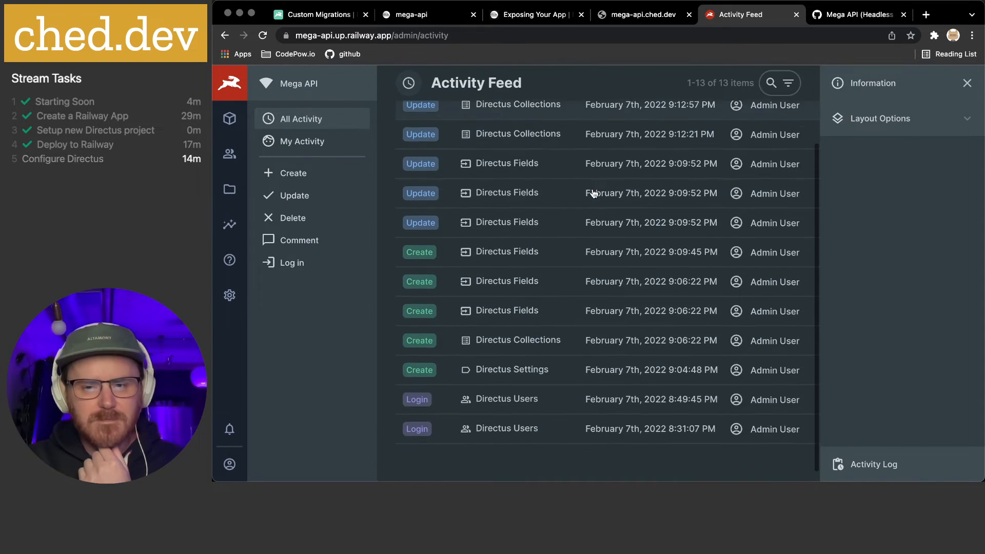
pyautogui.scroll(3, 593, 193)
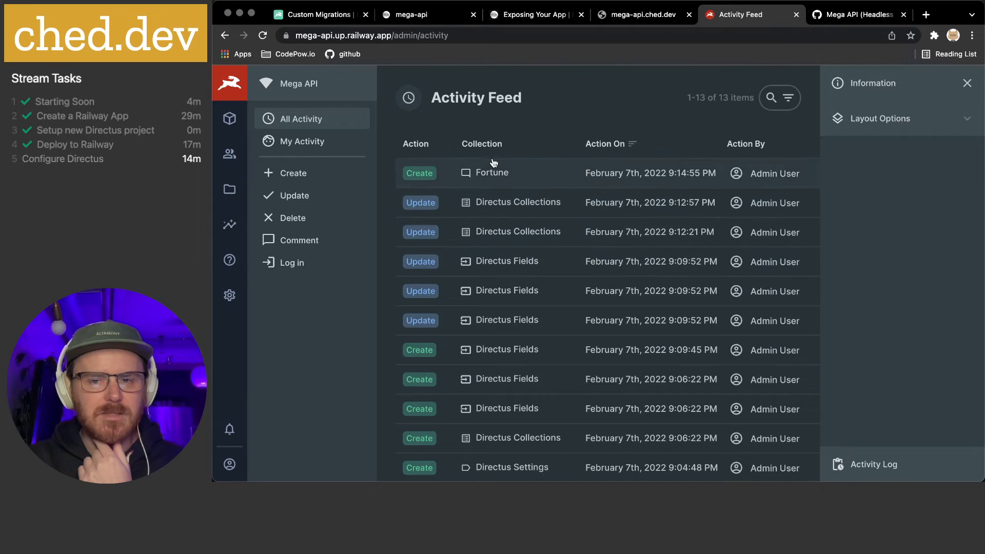
pyautogui.click(470, 171)
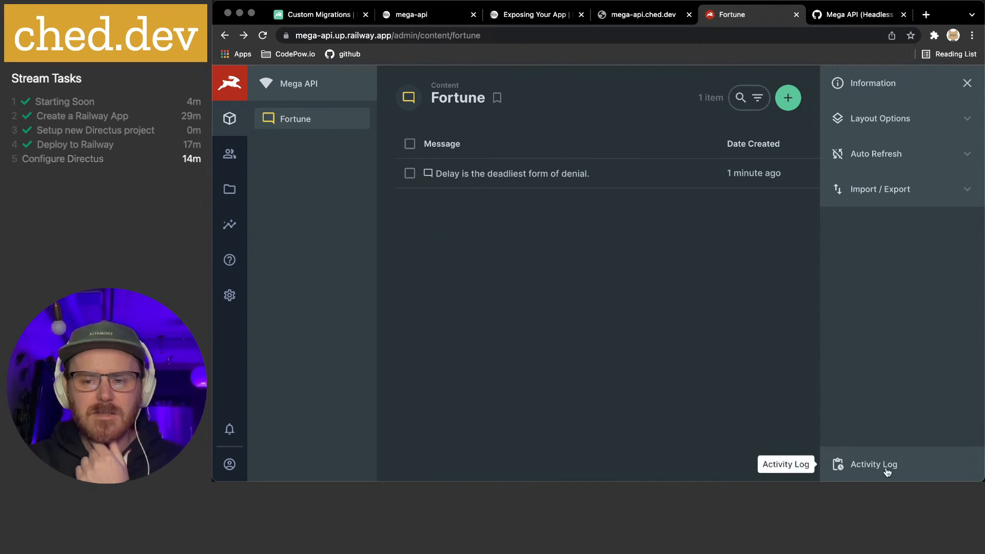
pyautogui.click(827, 466)
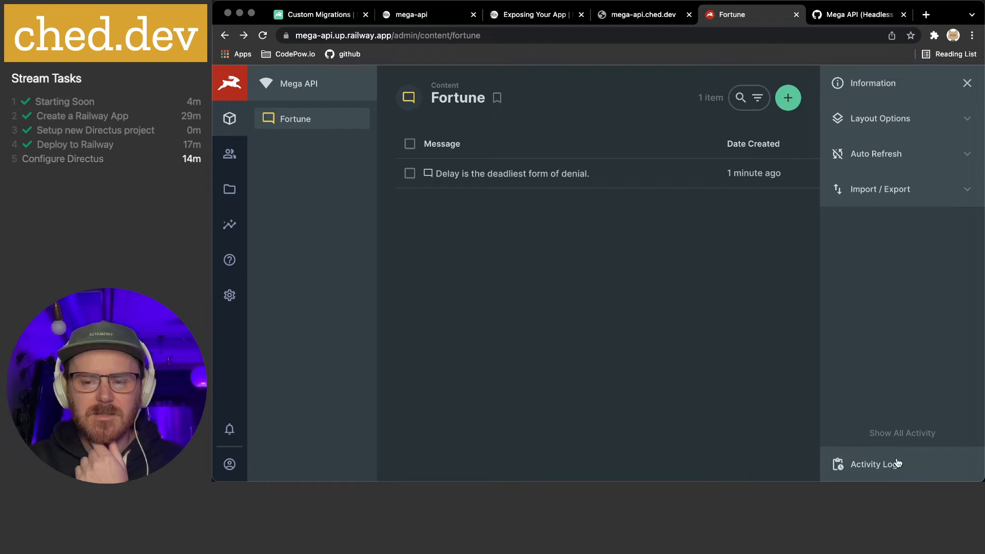
pyautogui.click(520, 177)
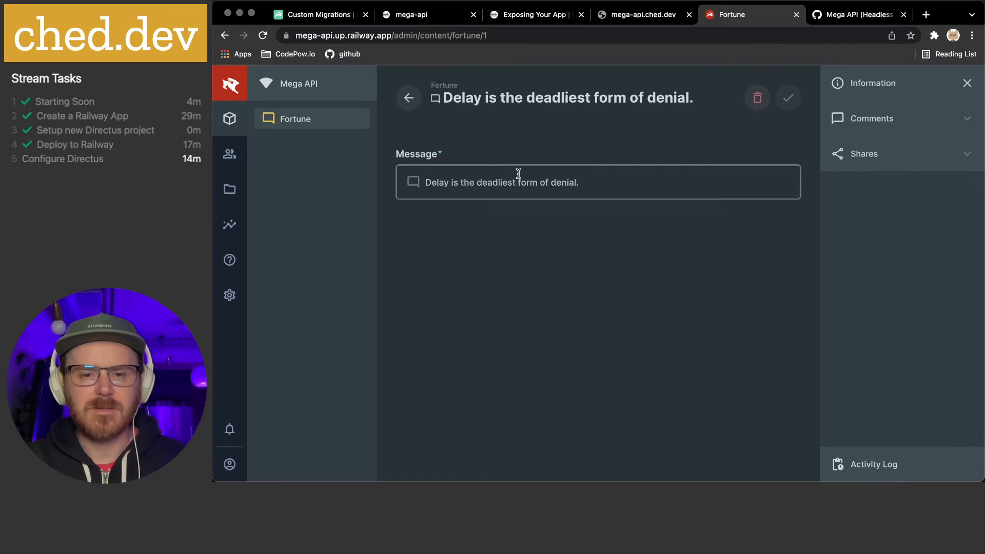
pyautogui.click(413, 97)
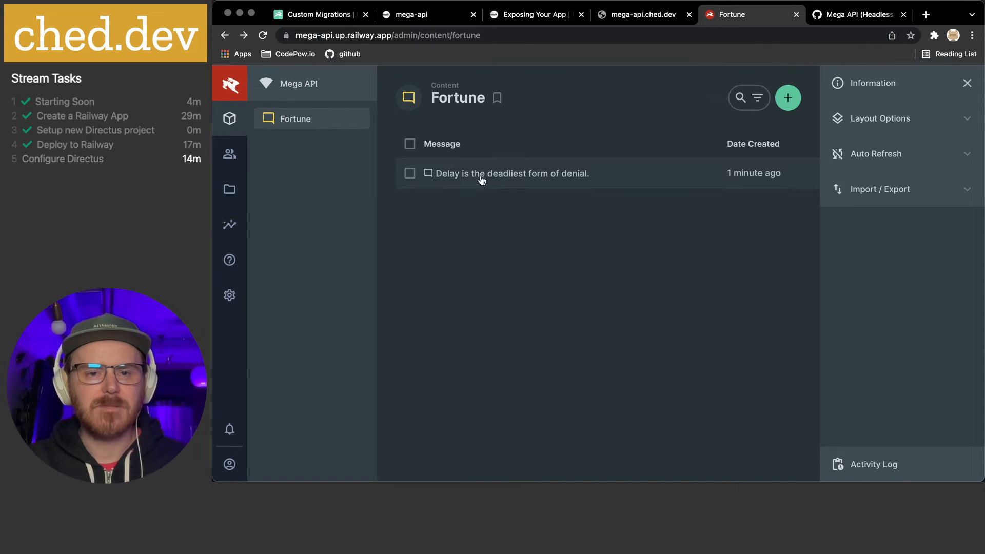
# Set the Fortune message field's display font to Monospace
pyautogui.click(233, 321)
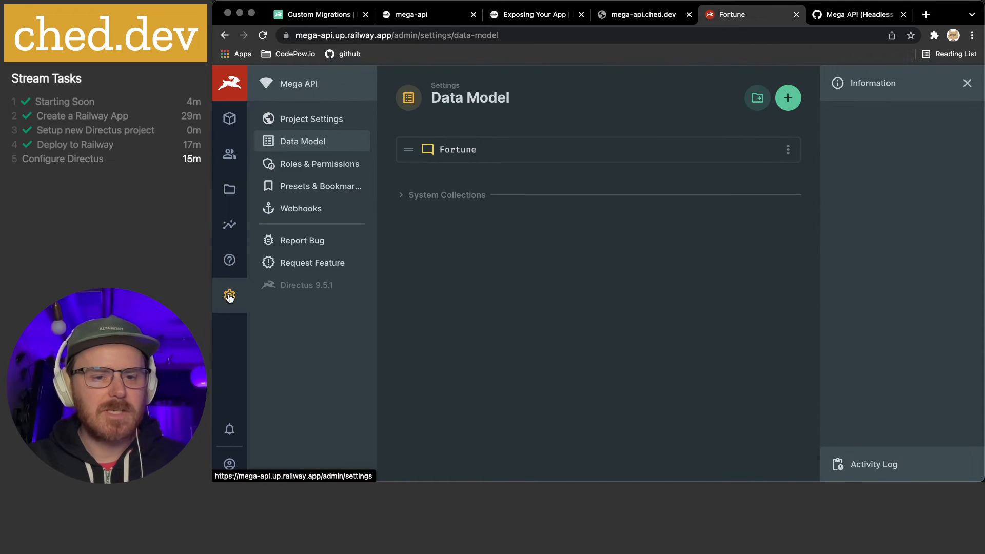
pyautogui.click(461, 157)
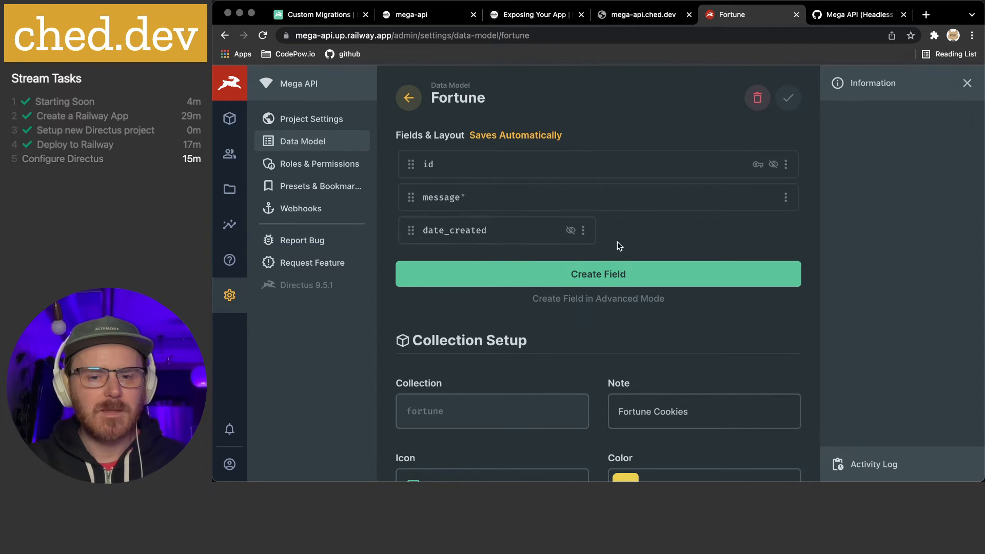
pyautogui.scroll(-5, 600, 303)
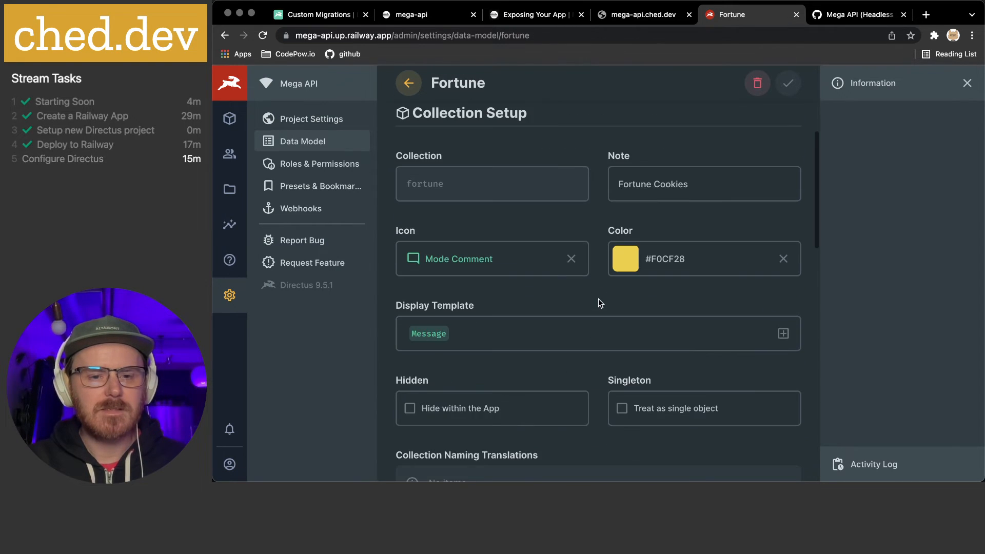
pyautogui.scroll(5, 600, 303)
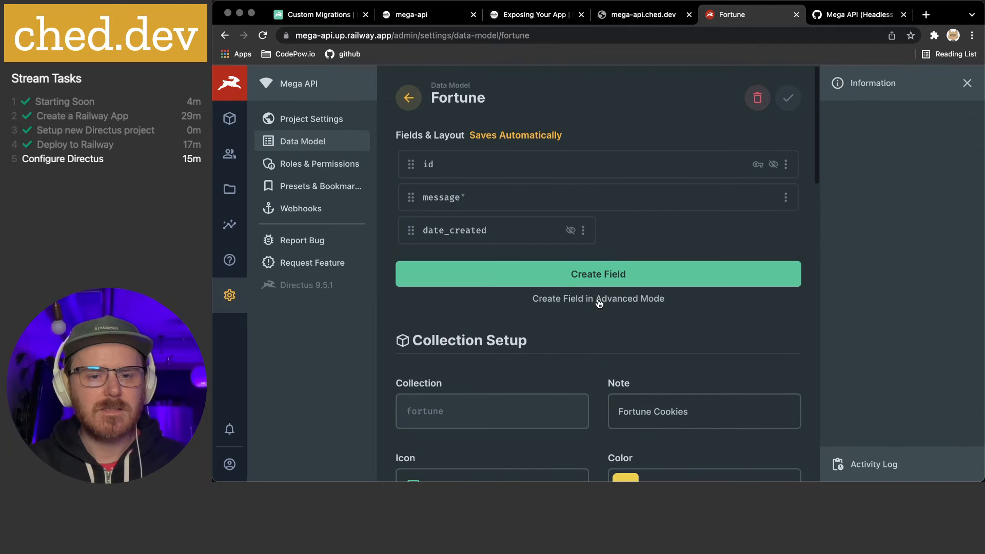
pyautogui.click(474, 200)
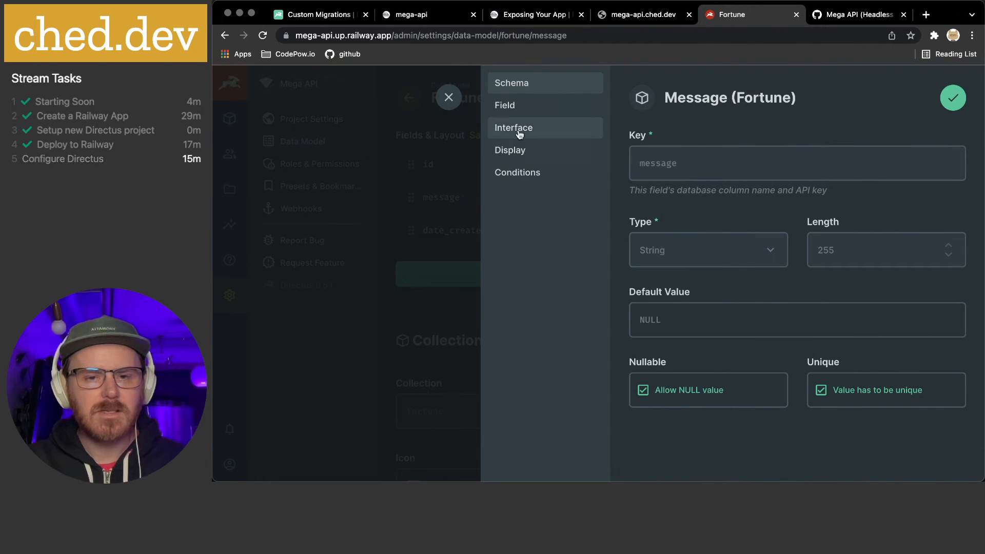
pyautogui.click(512, 150)
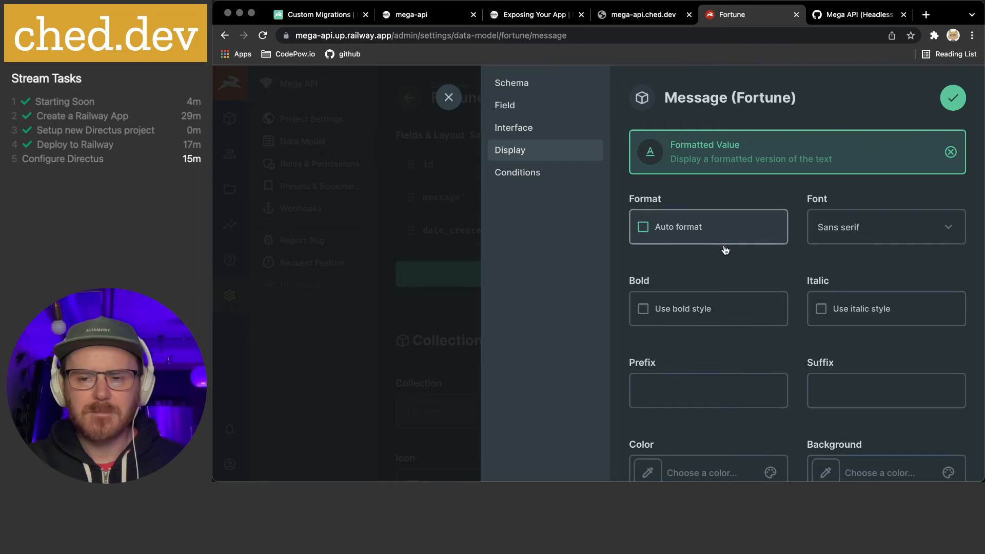
pyautogui.click(875, 236)
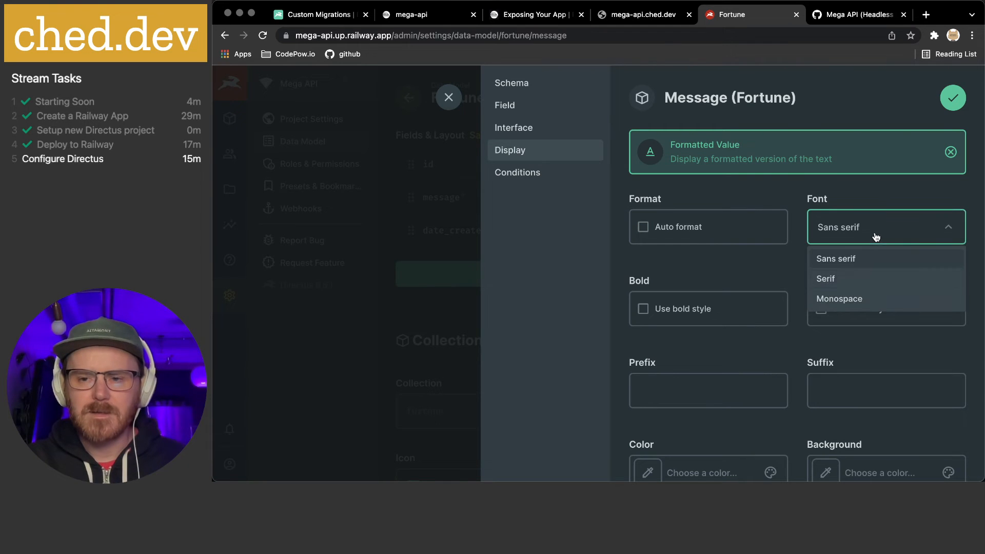
pyautogui.click(860, 300)
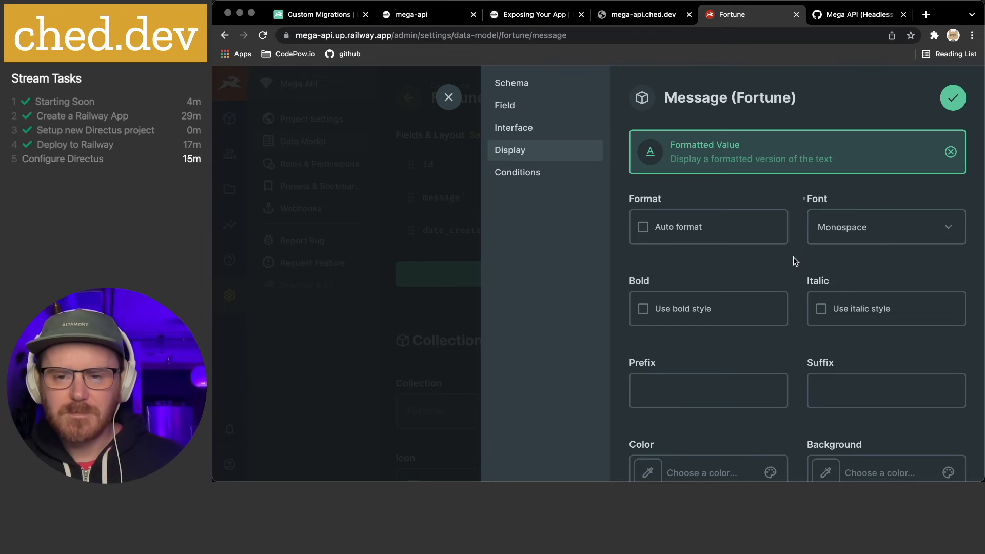
# Set the message display colour to gold #EBC22D
pyautogui.scroll(-3, 793, 256)
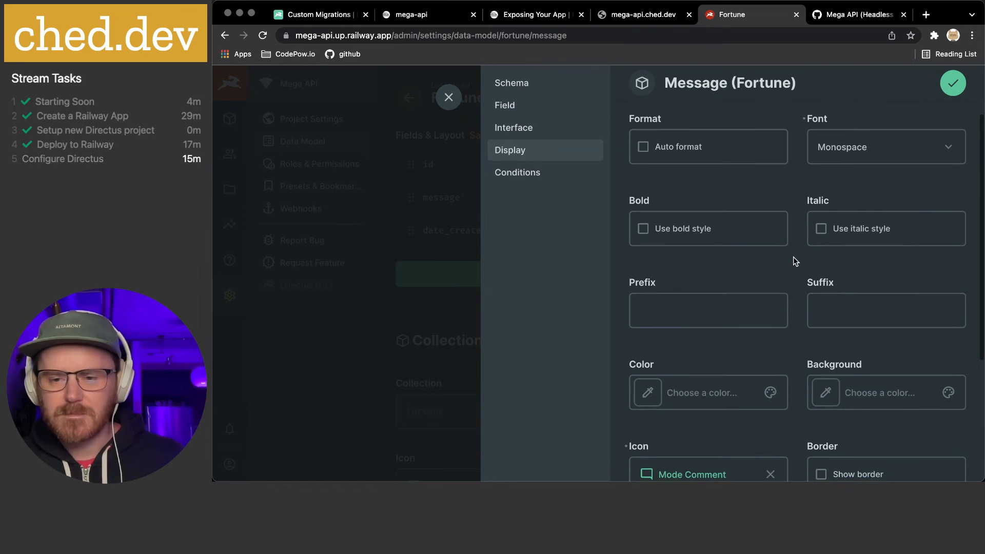
pyautogui.scroll(-5, 793, 257)
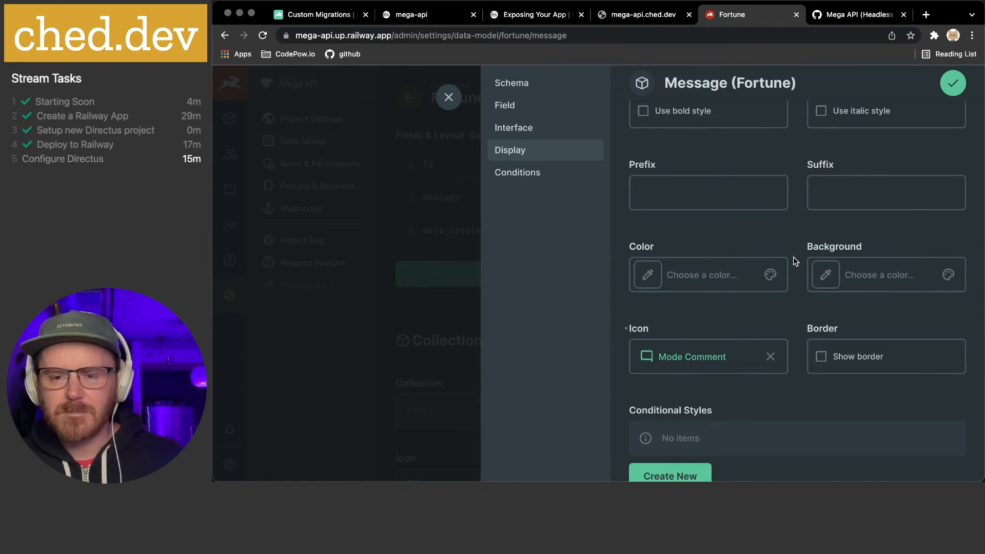
pyautogui.click(648, 285)
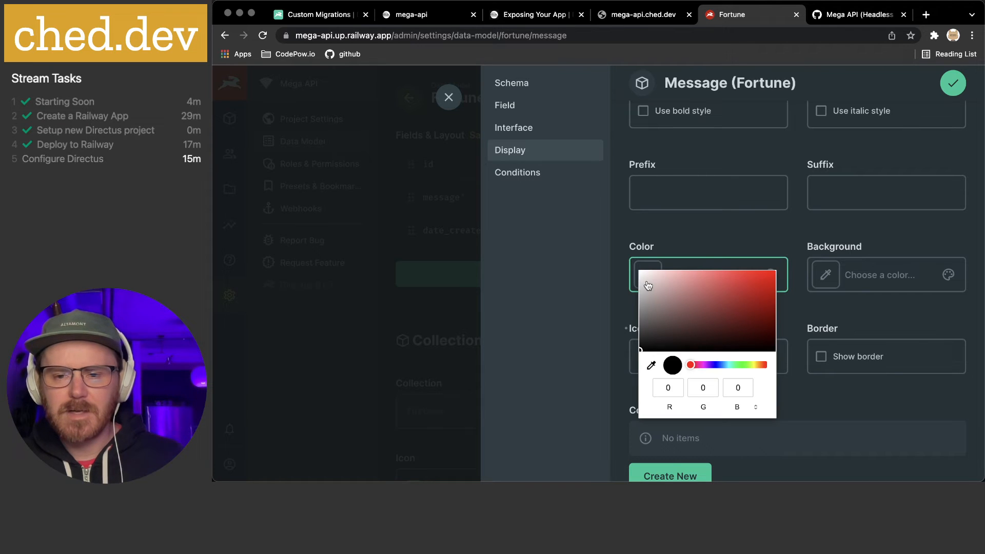
pyautogui.click(749, 365)
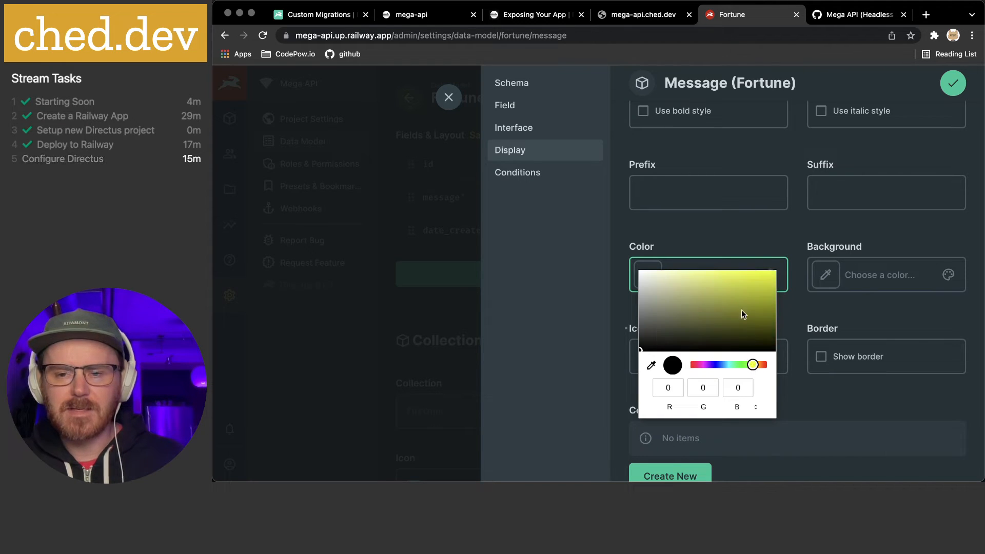
pyautogui.moveTo(706, 275); pyautogui.dragTo(741, 277)
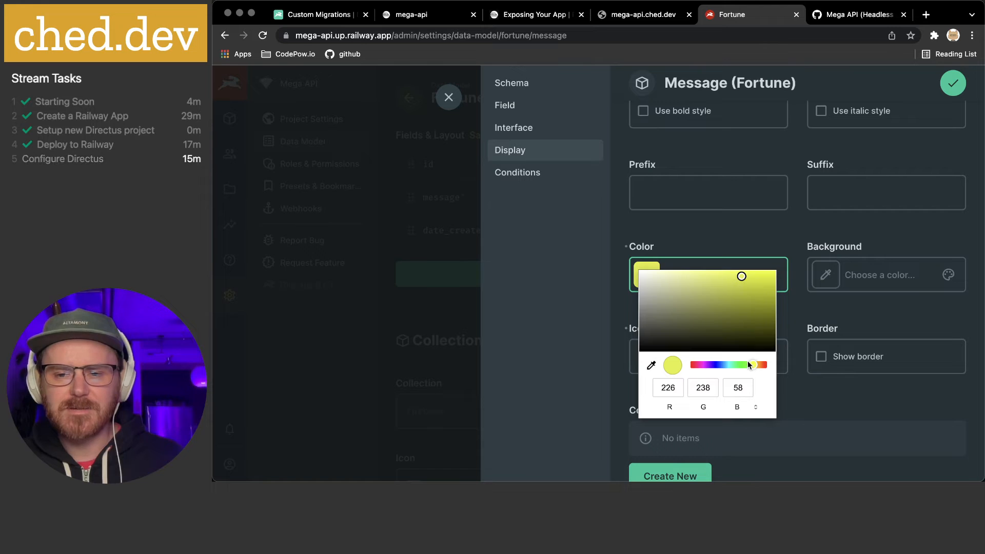
pyautogui.moveTo(752, 363); pyautogui.dragTo(756, 365)
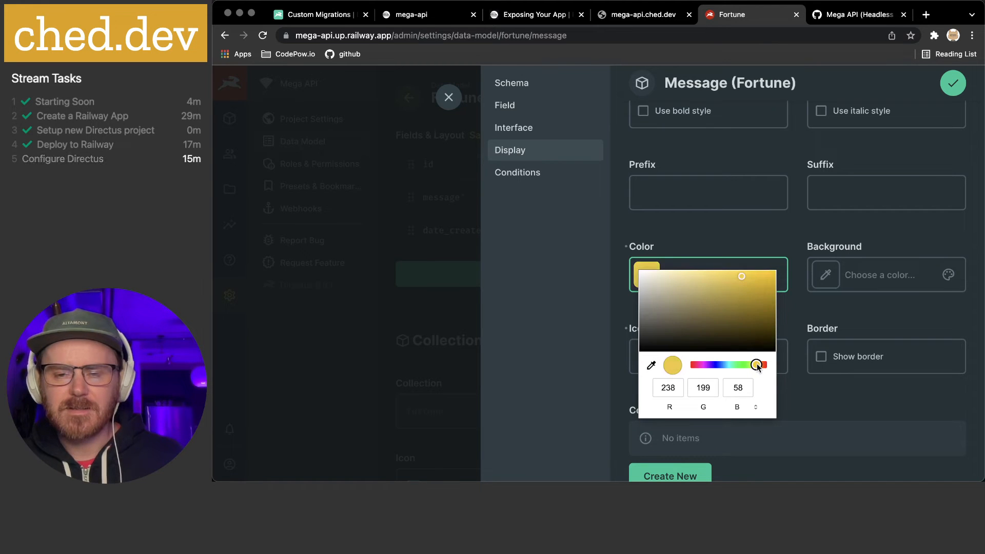
pyautogui.moveTo(744, 280); pyautogui.dragTo(749, 279)
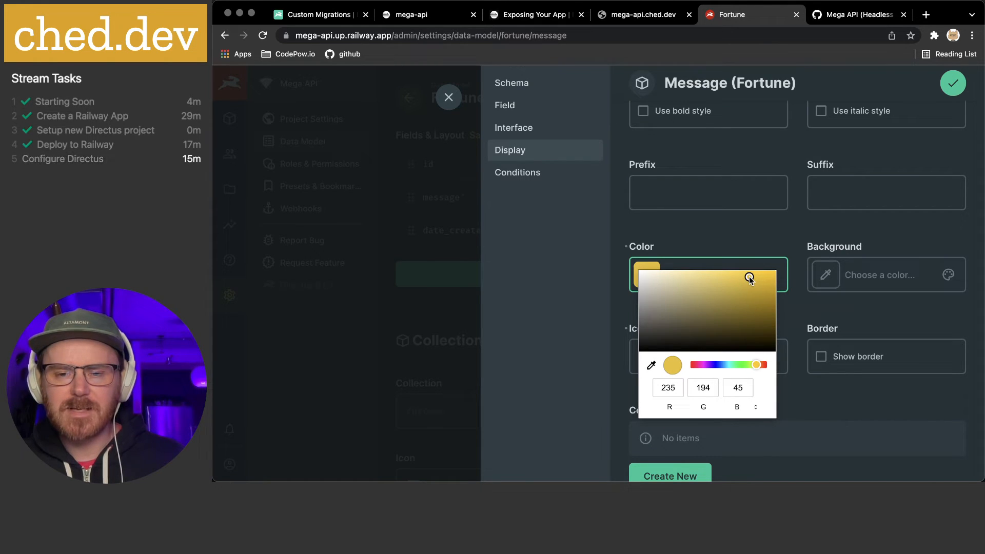
pyautogui.click(739, 244)
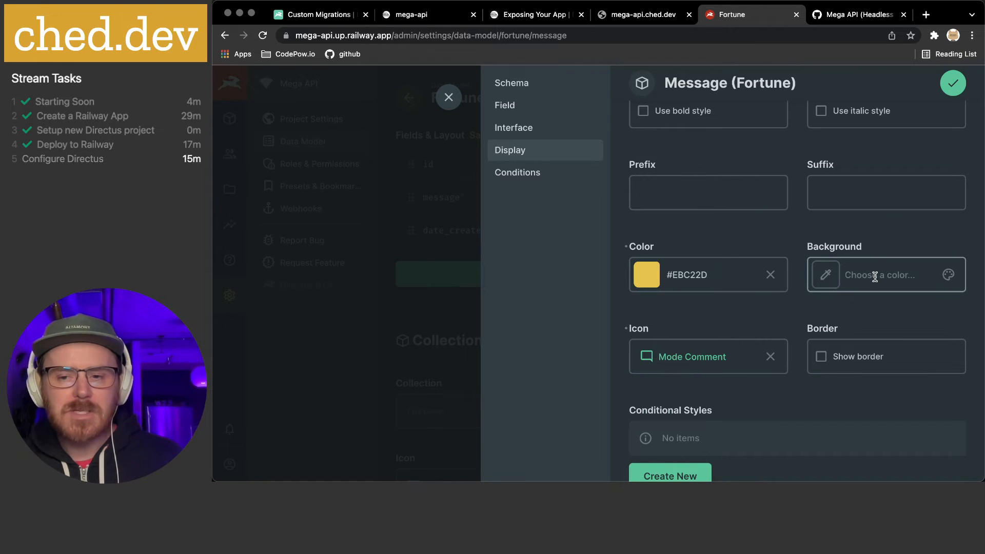
pyautogui.scroll(-2, 876, 277)
pyautogui.scroll(-1, 809, 383)
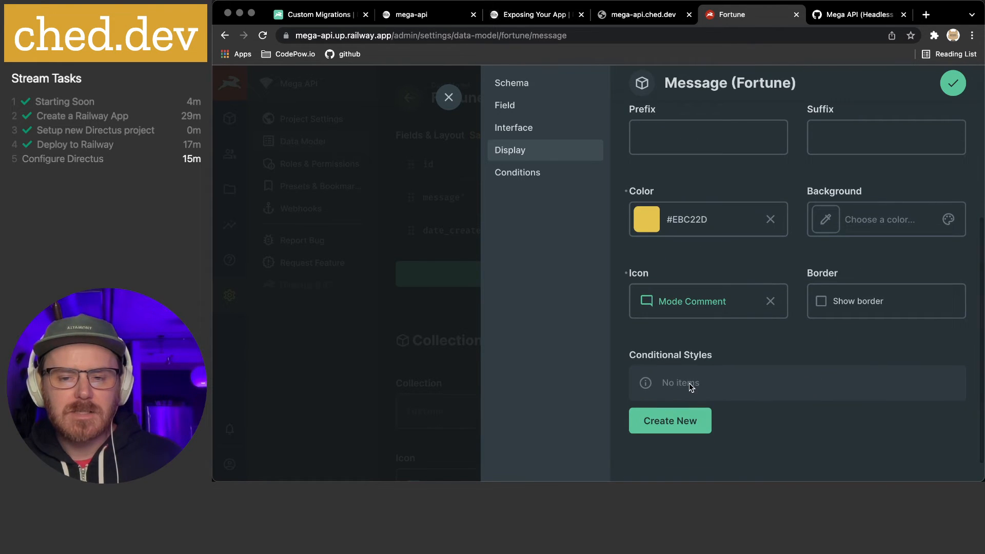
# Add a conditional style with operator Ends with and value '.'
pyautogui.click(663, 430)
pyautogui.click(559, 186)
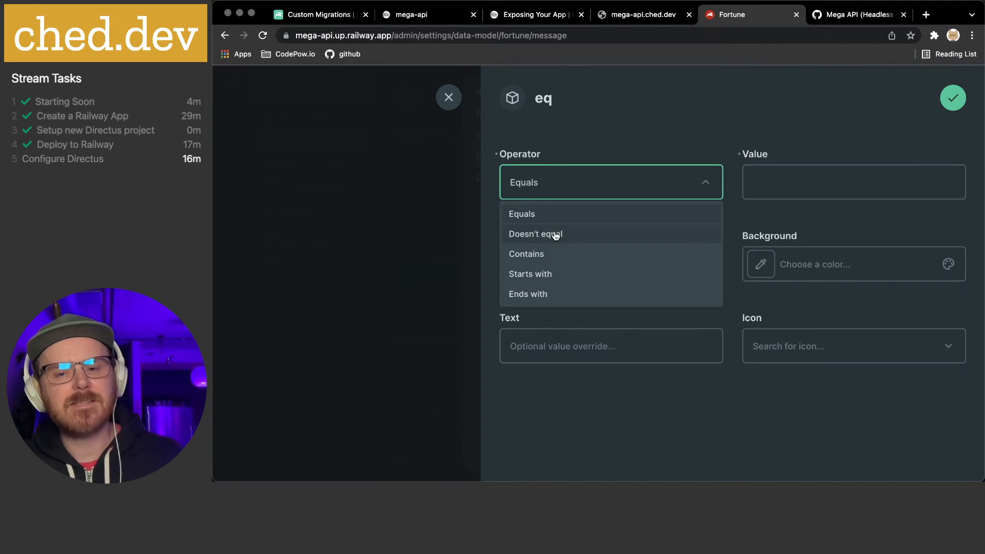
pyautogui.click(552, 297)
pyautogui.click(769, 189)
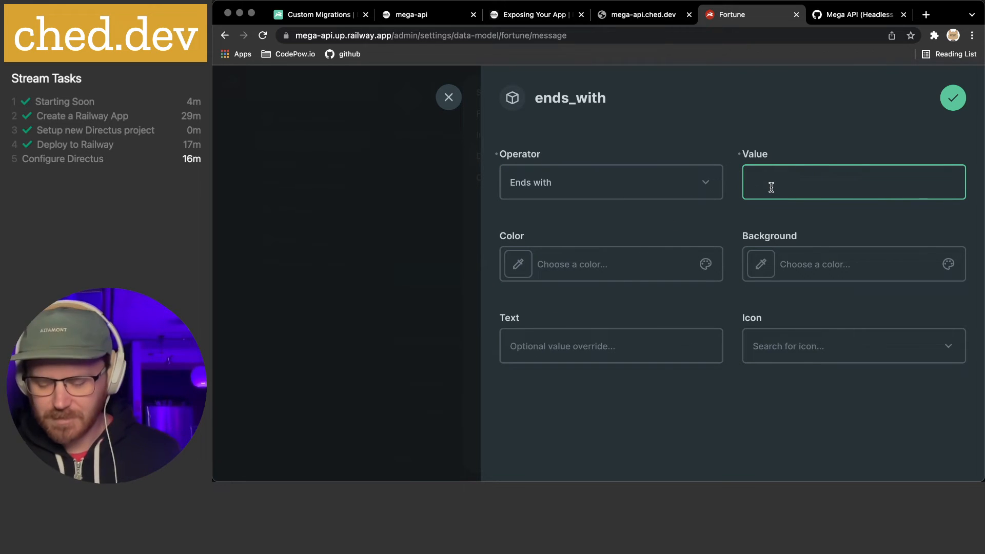
pyautogui.write('.')
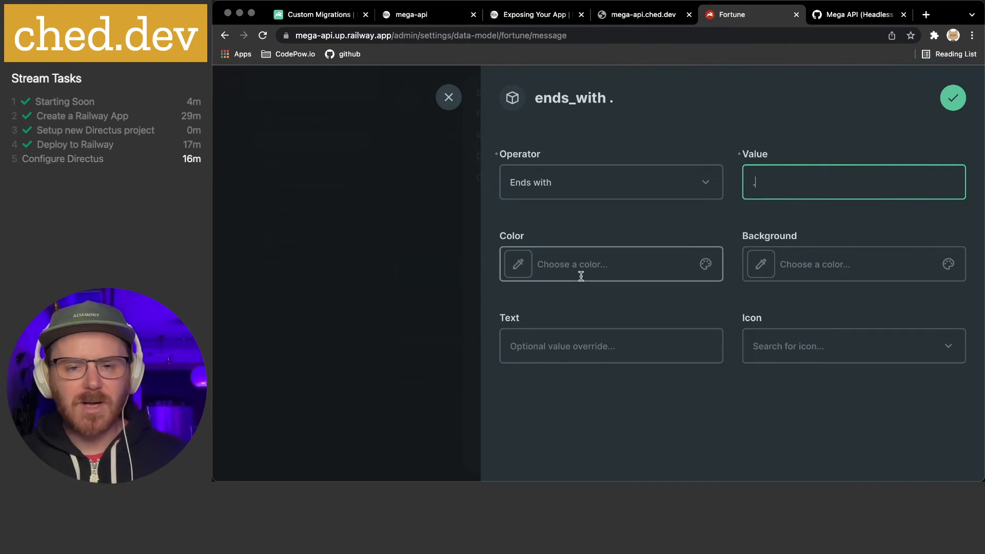
pyautogui.click(517, 268)
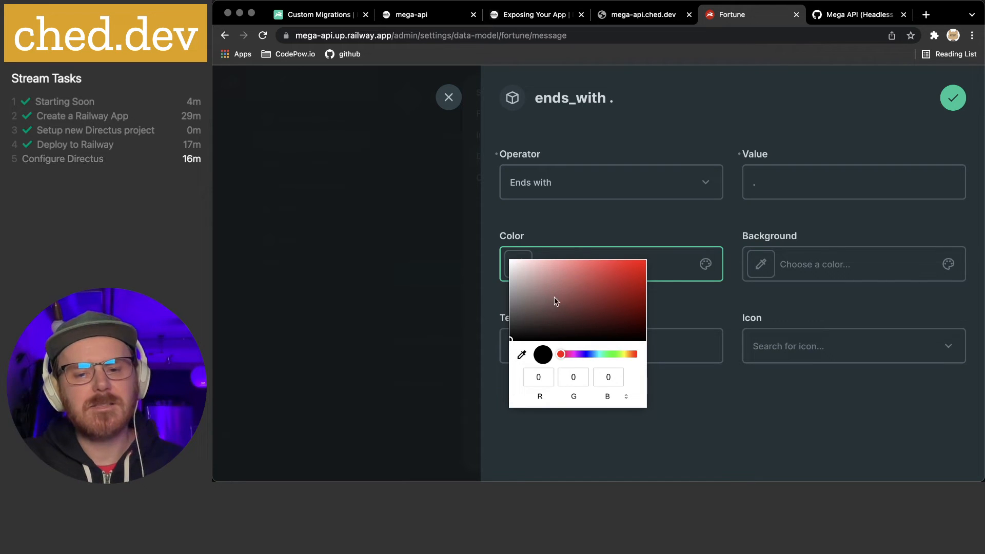
# Colour the ends_with . condition white #FFFFFF, leave text and icon empty, and save it
pyautogui.click(625, 355)
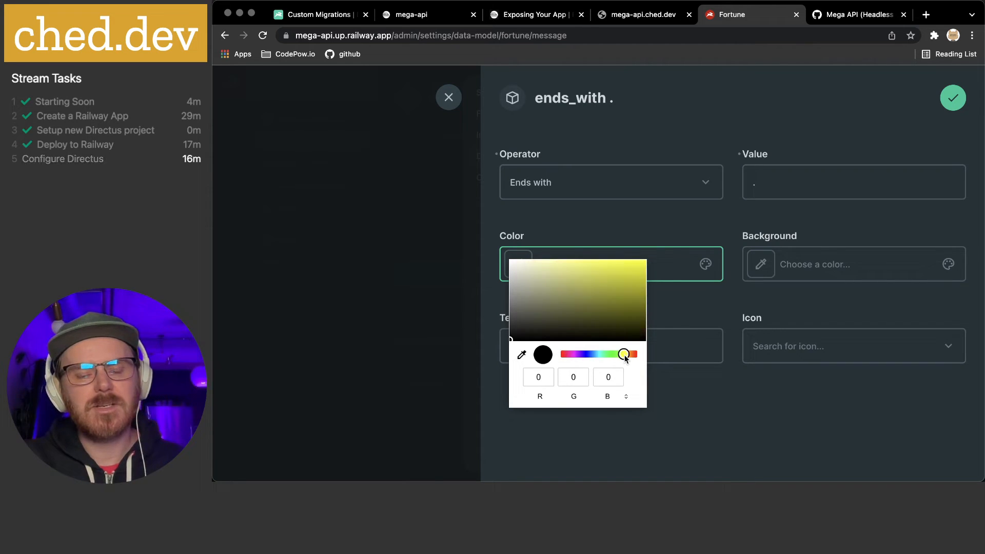
pyautogui.click(512, 262)
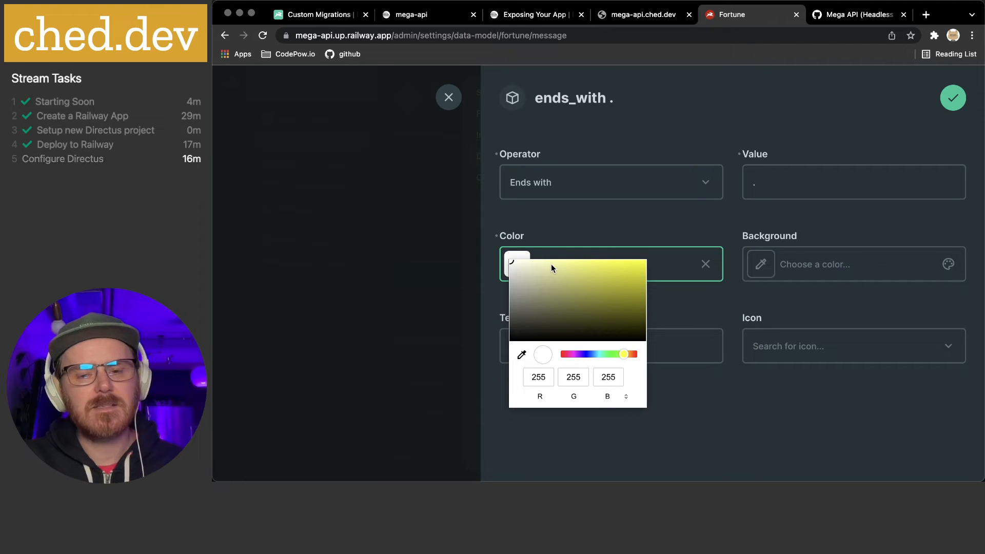
pyautogui.click(677, 305)
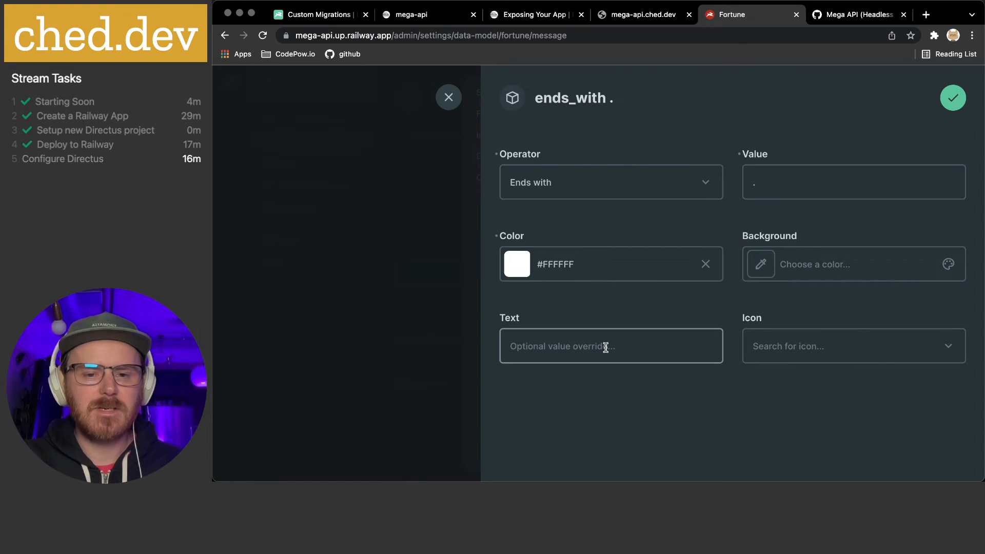
pyautogui.click(534, 347)
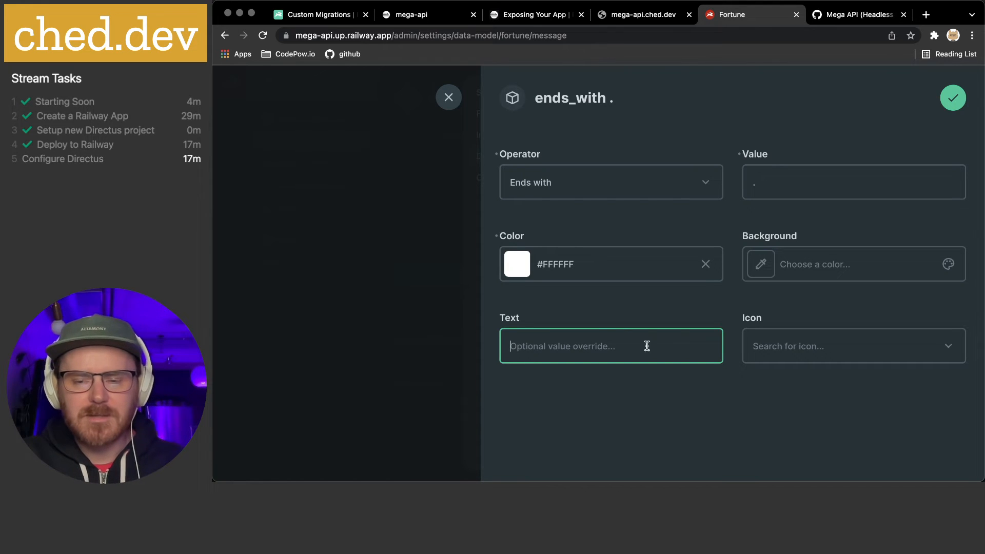
pyautogui.click(799, 347)
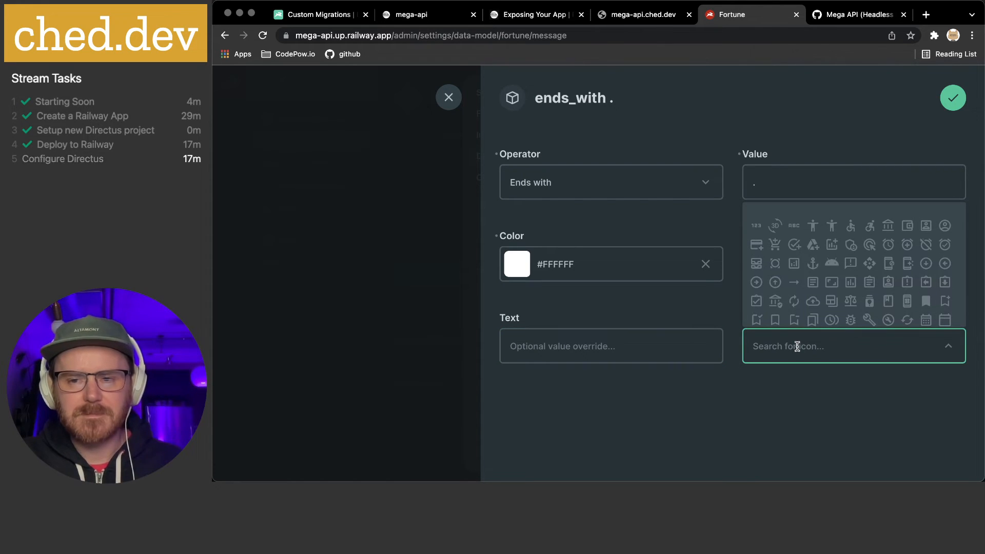
pyautogui.click(790, 377)
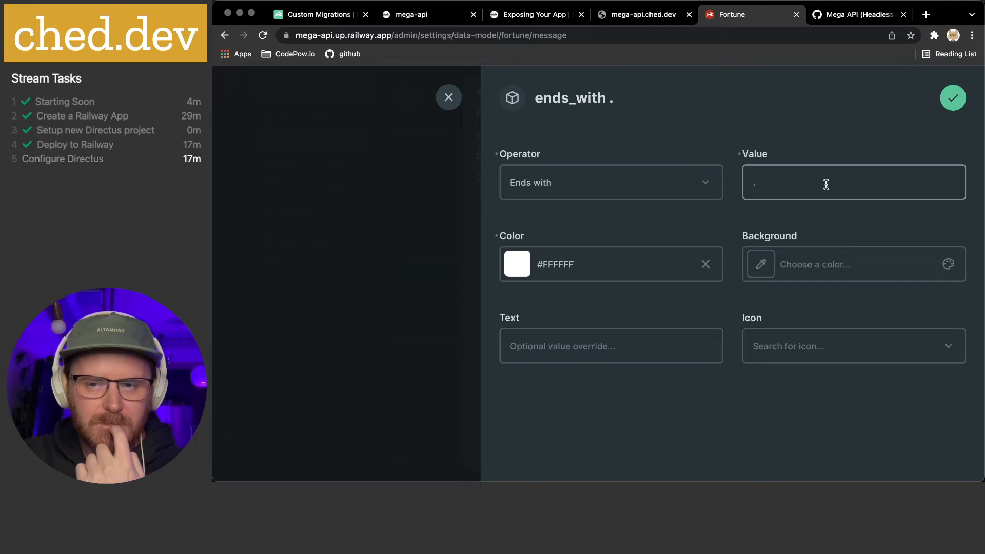
pyautogui.click(953, 99)
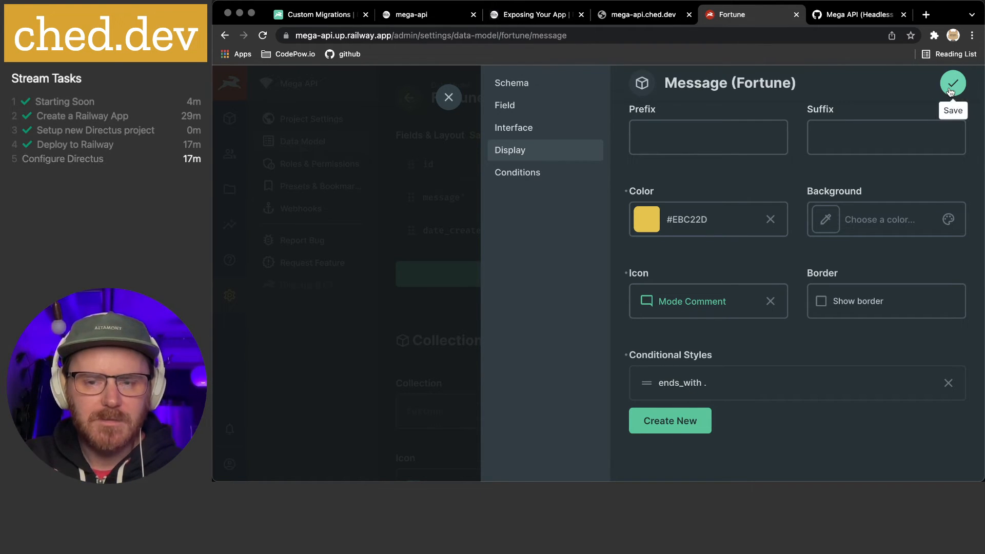
# Change the Message display colour from gold to pure red #FF0000, then review the ends_with . style
pyautogui.click(653, 224)
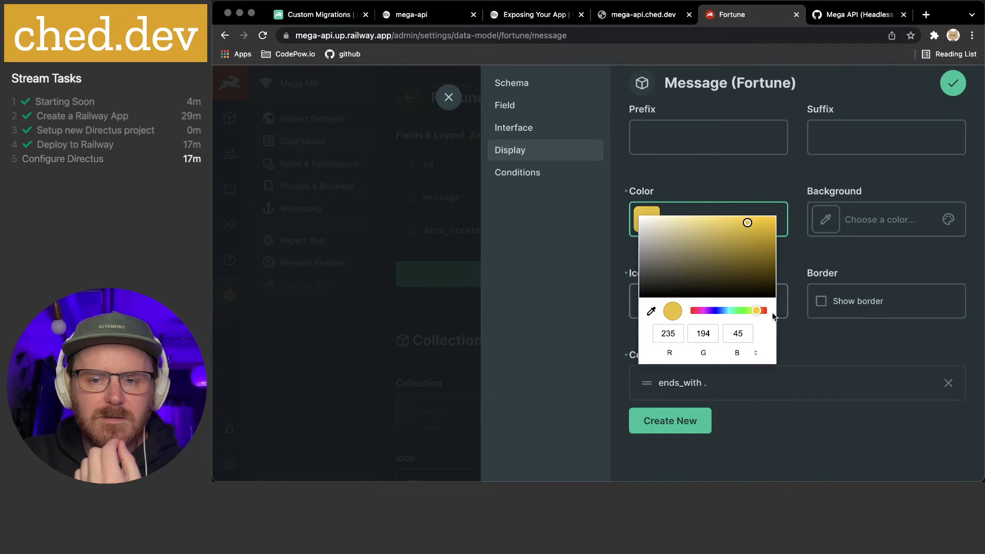
pyautogui.click(766, 311)
pyautogui.moveTo(765, 312); pyautogui.dragTo(767, 312)
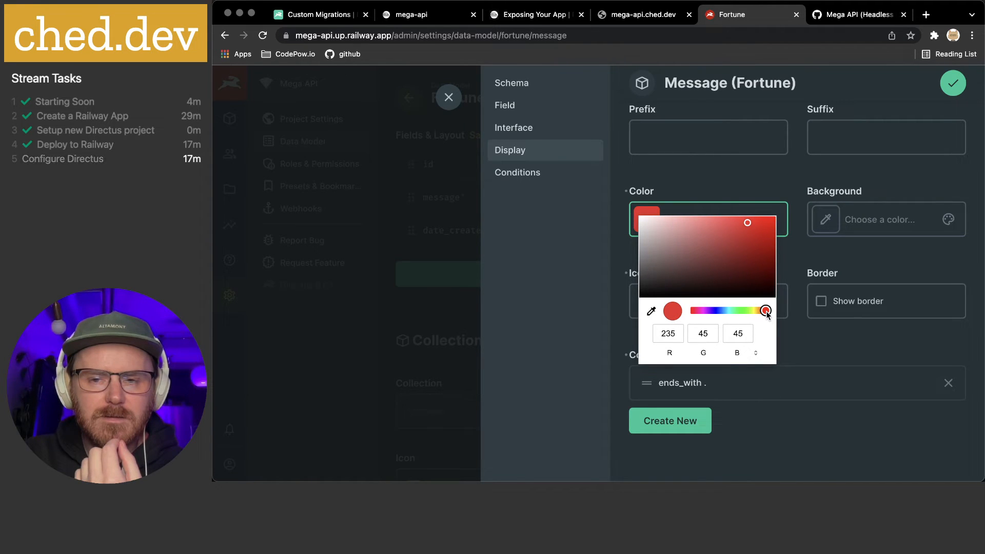
pyautogui.click(762, 236)
pyautogui.moveTo(762, 236); pyautogui.dragTo(776, 216)
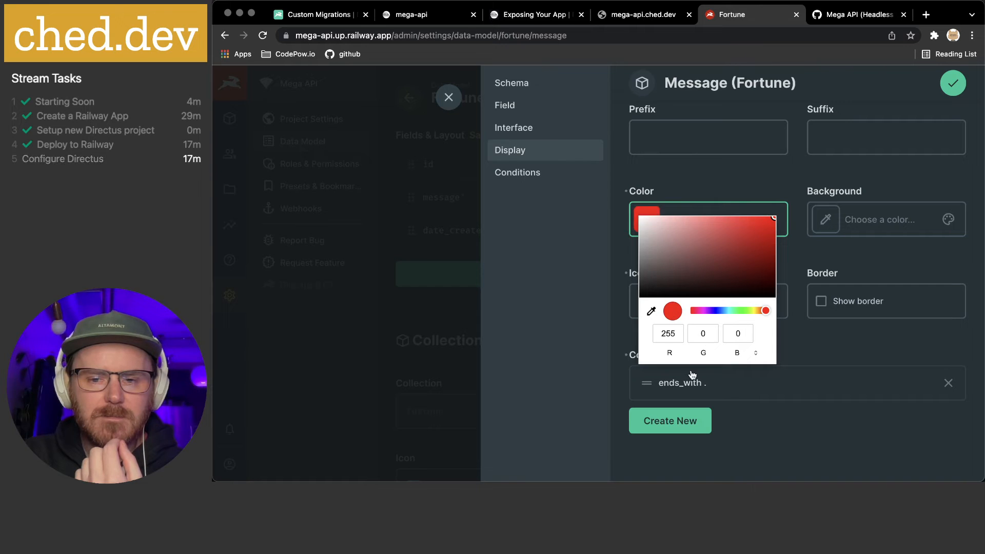
pyautogui.click(833, 348)
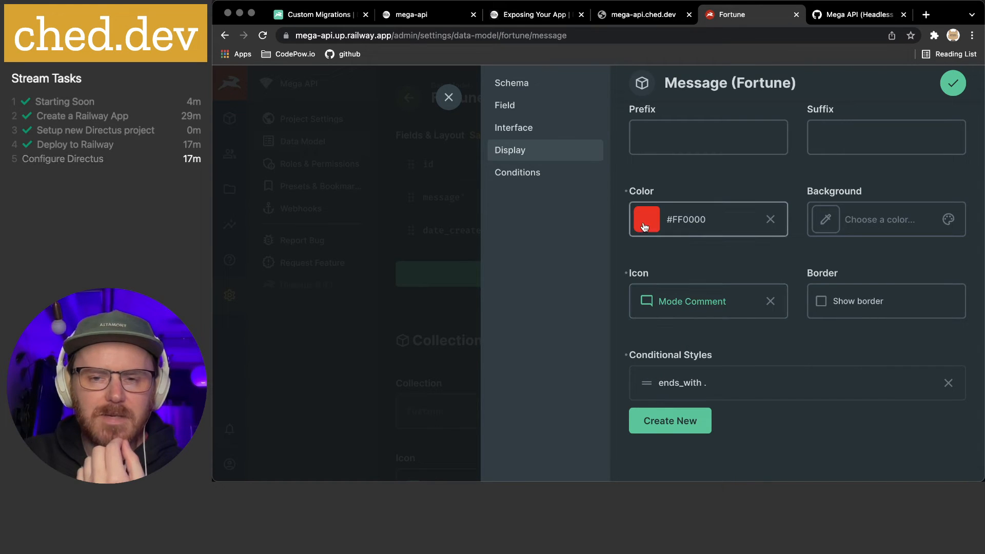
pyautogui.click(692, 383)
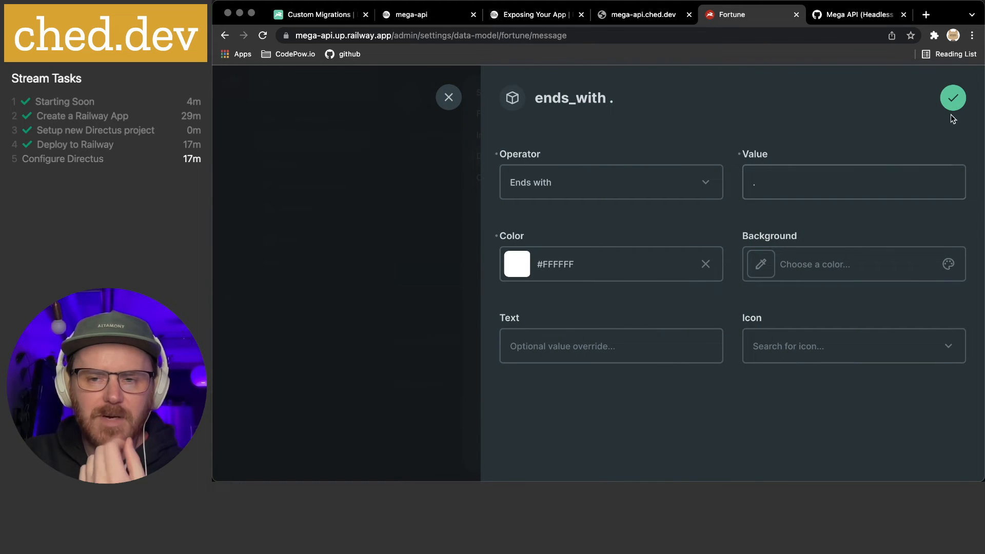
pyautogui.click(954, 105)
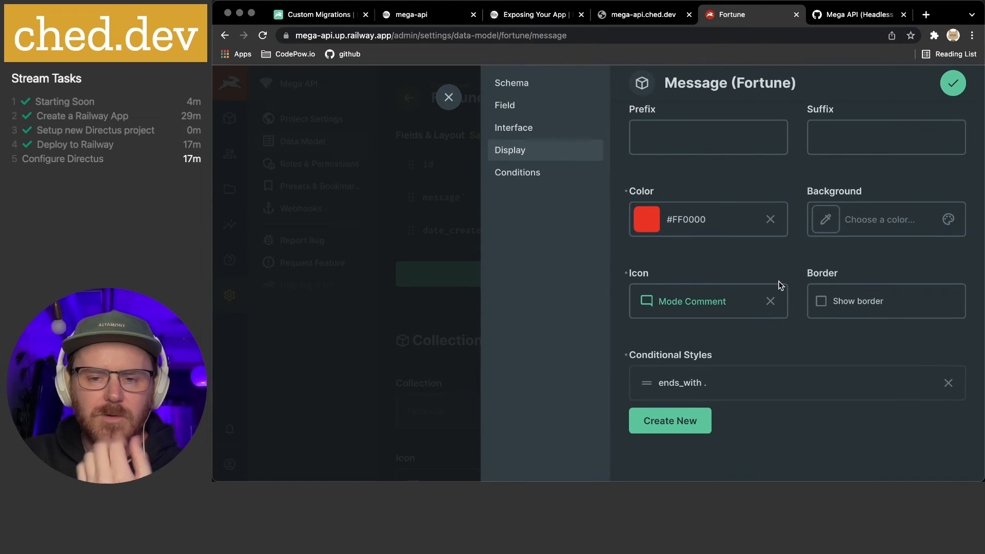
# Add an 'Ends with' conditional style for value ! coloured white
pyautogui.click(670, 424)
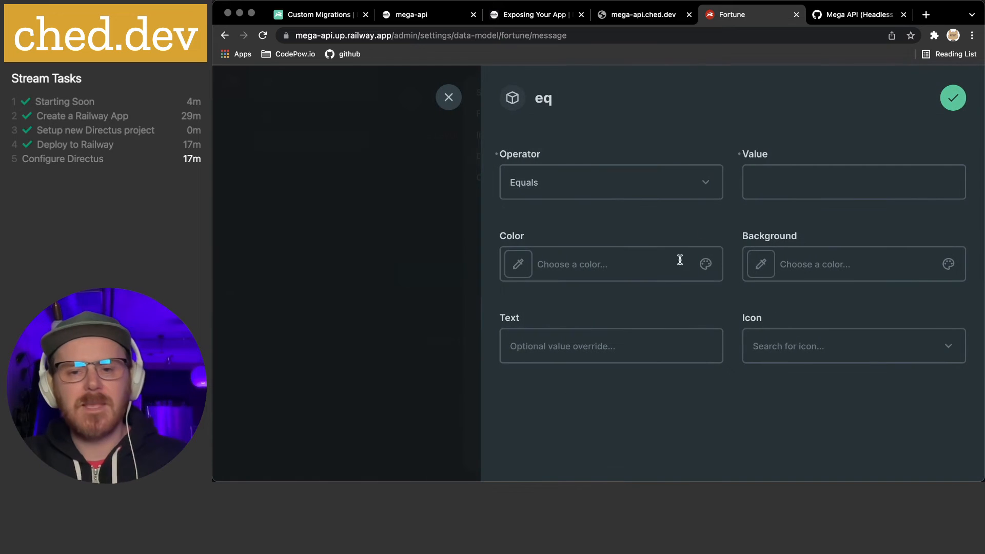
pyautogui.click(673, 191)
pyautogui.click(619, 298)
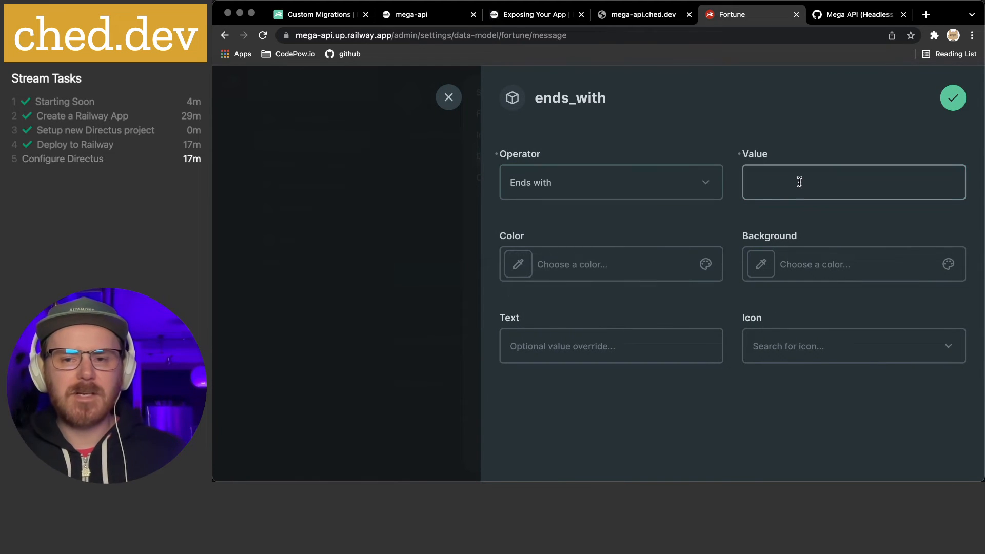
pyautogui.click(742, 183)
pyautogui.write('!')
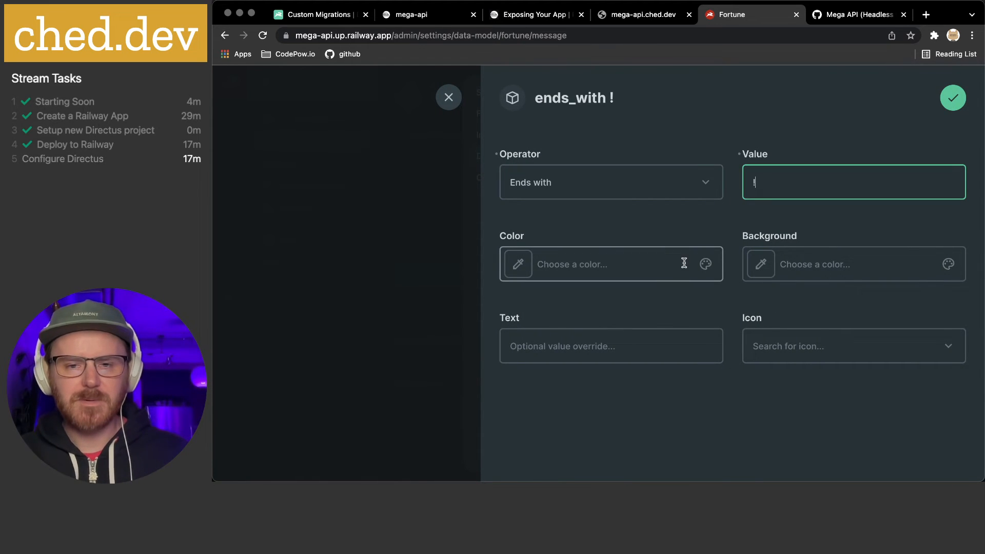
pyautogui.click(517, 264)
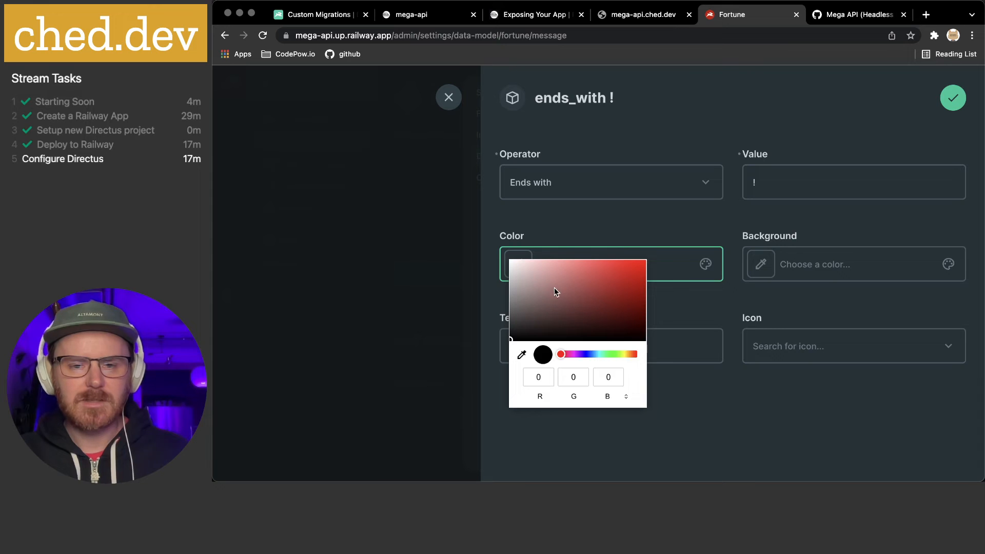
pyautogui.click(691, 303)
pyautogui.click(964, 105)
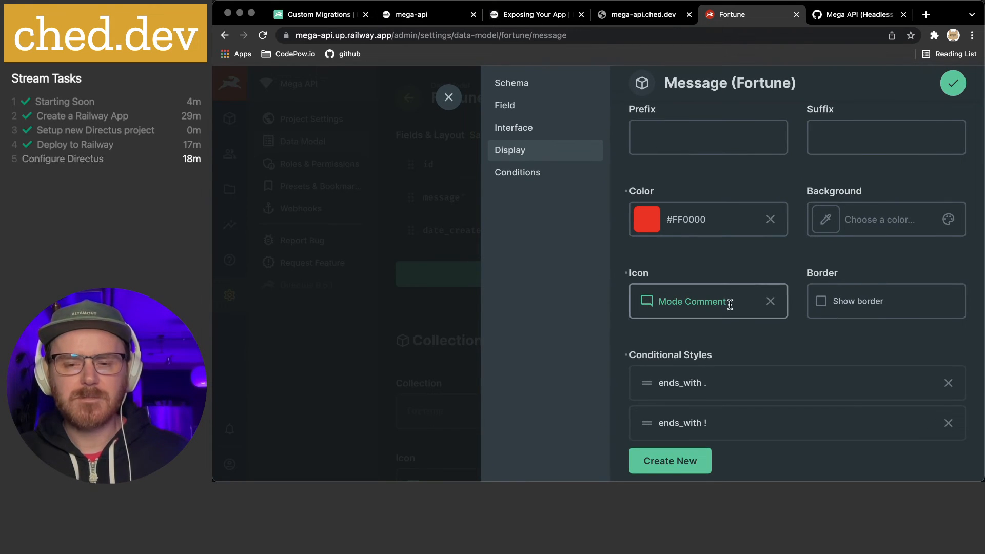
# Add another 'Ends with' conditional style for value ? coloured white
pyautogui.click(667, 461)
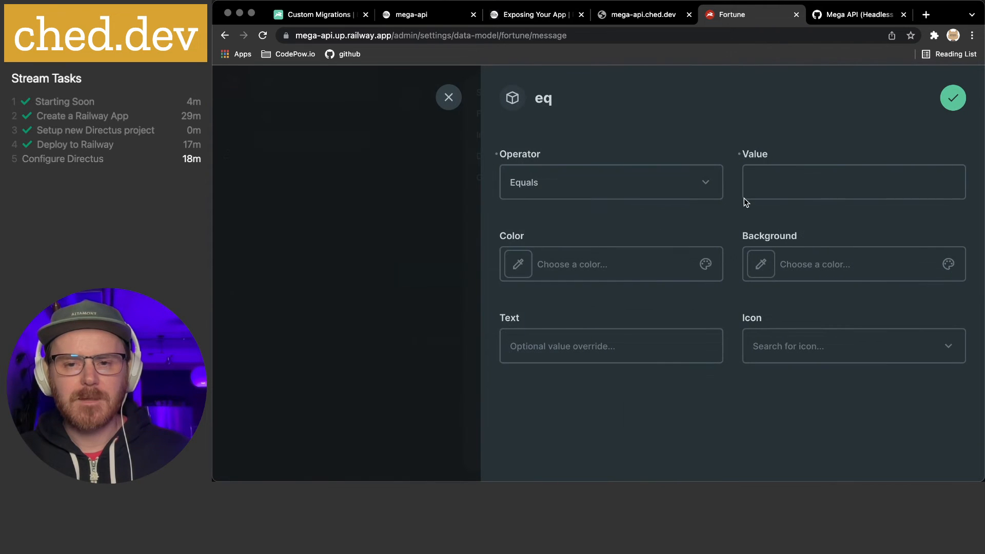
pyautogui.click(594, 186)
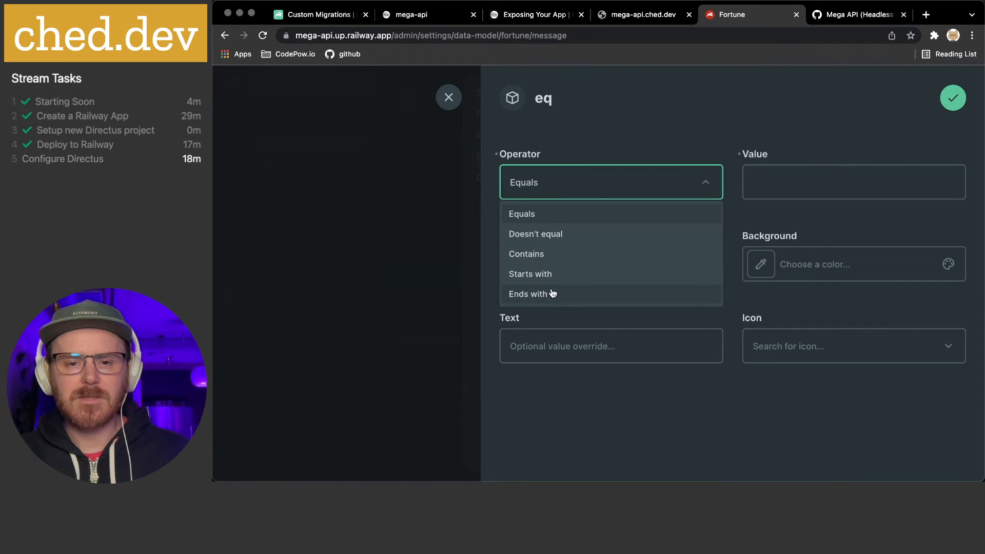
pyautogui.click(549, 294)
pyautogui.click(781, 174)
pyautogui.write('?')
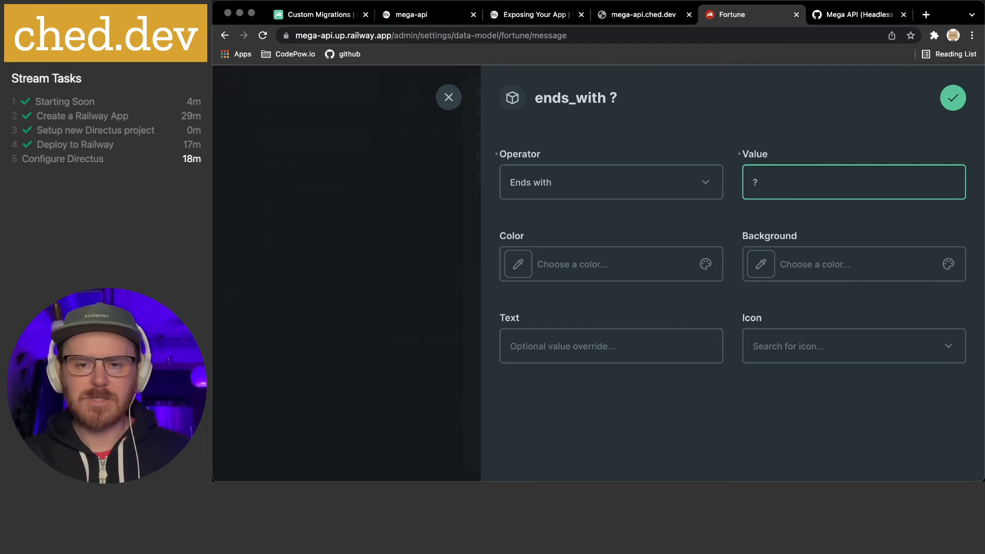
pyautogui.click(527, 270)
pyautogui.click(524, 266)
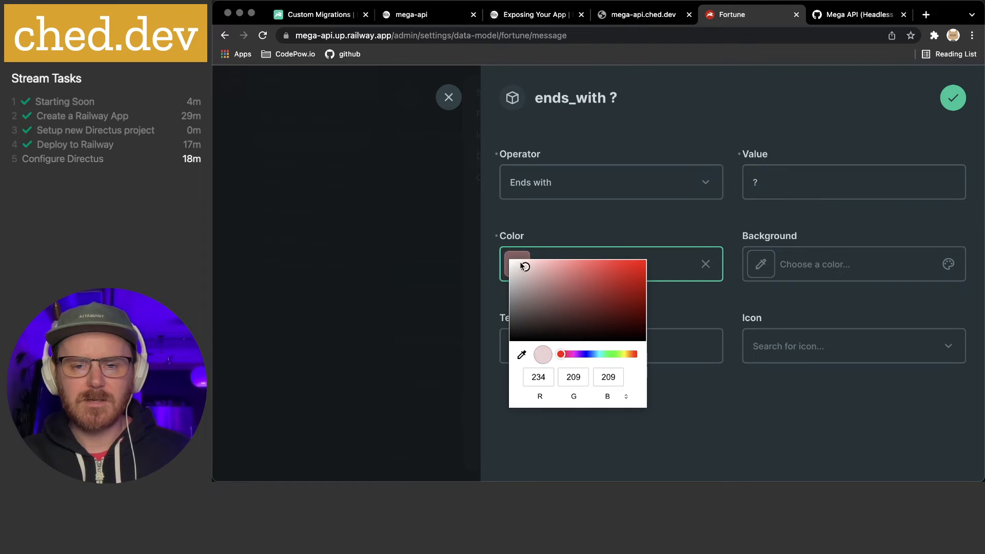
pyautogui.moveTo(521, 264); pyautogui.dragTo(507, 258)
pyautogui.click(711, 310)
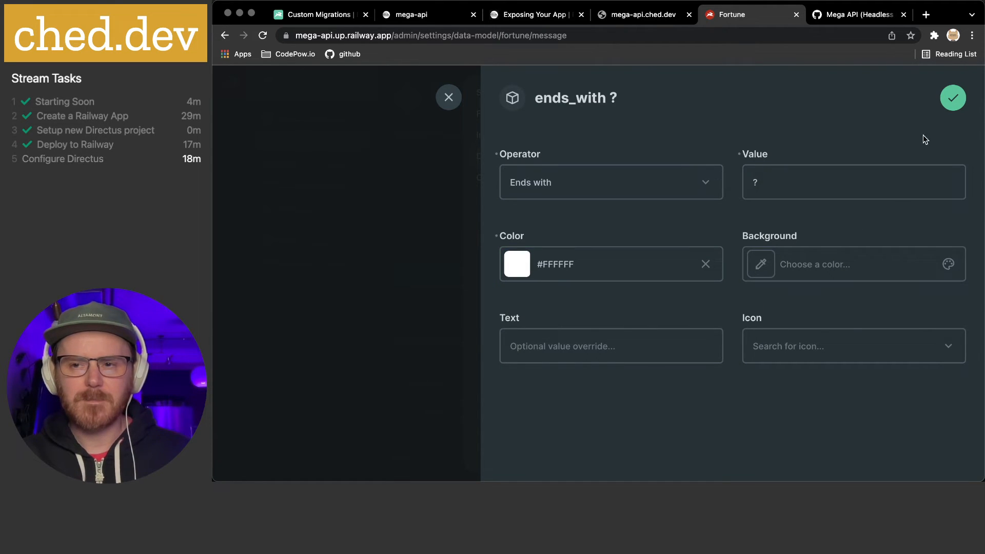
pyautogui.click(952, 98)
pyautogui.scroll(-3, 693, 319)
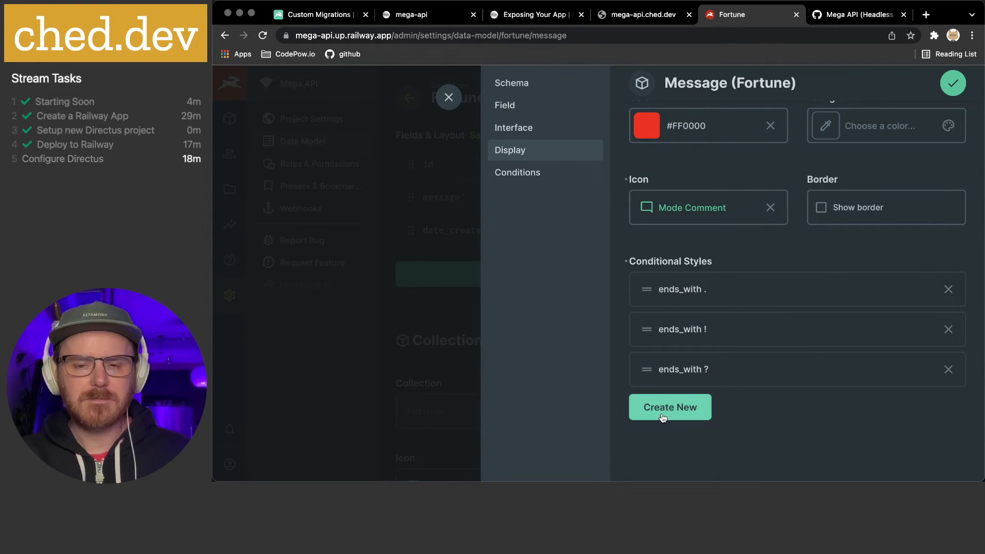
# Save the Message field settings and go to the Fortune collection's content list
pyautogui.click(540, 173)
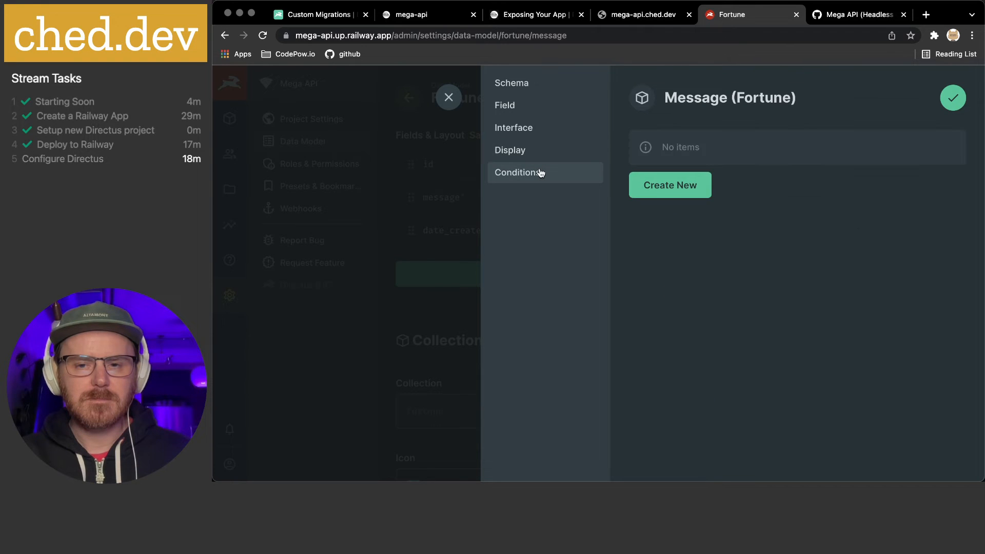
pyautogui.click(952, 98)
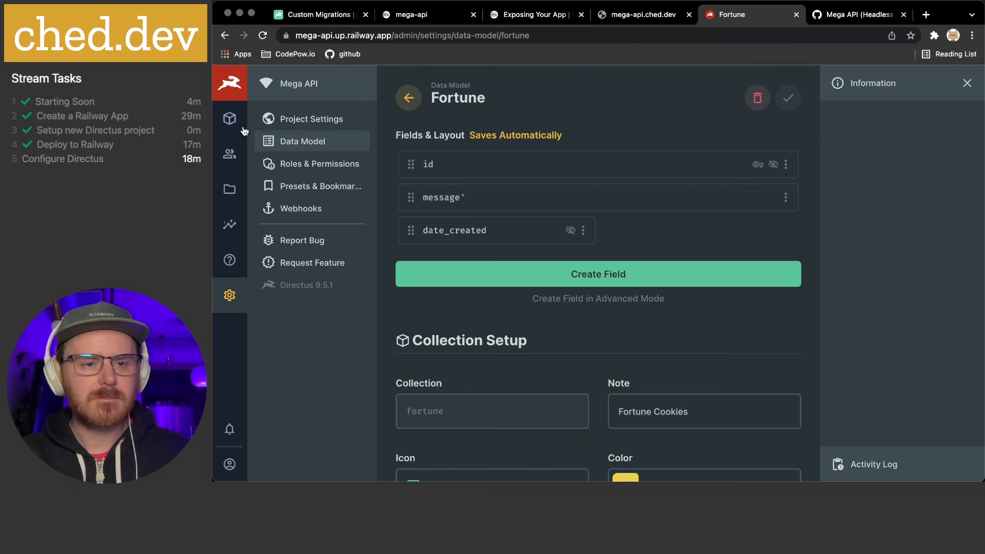
pyautogui.click(229, 119)
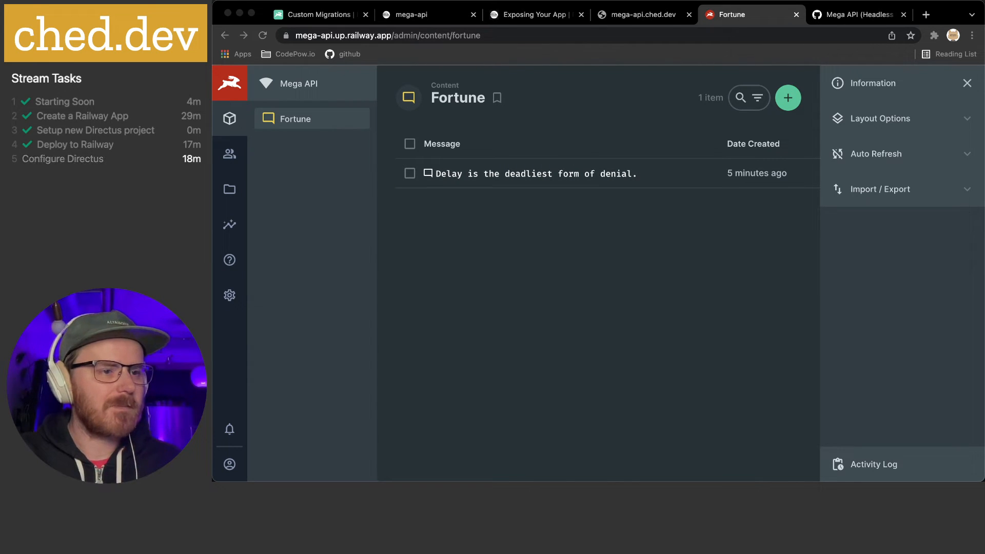
# Create a Fortune item 'Allow your mind to absorb new knowledge', removing the pasted leading dash
pyautogui.click(607, 217)
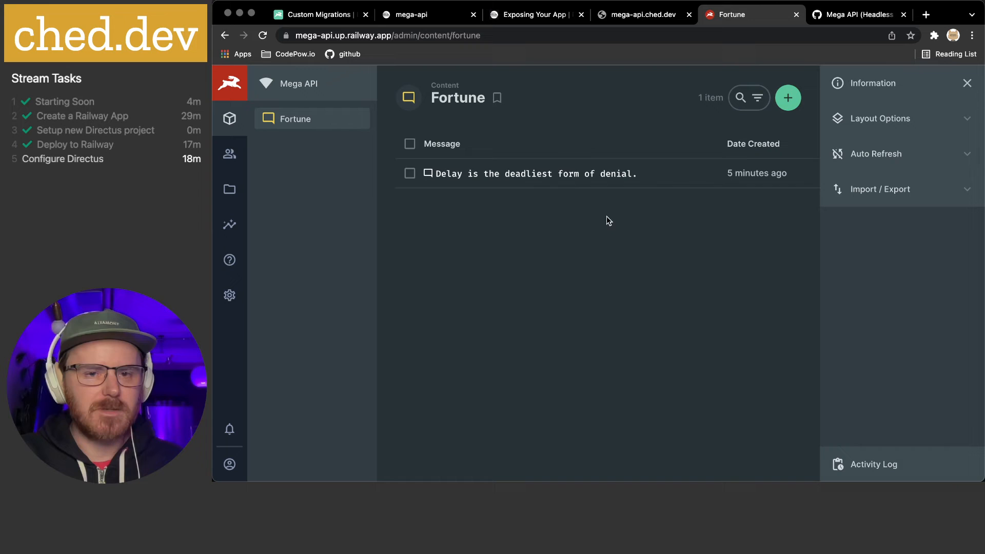
pyautogui.click(790, 100)
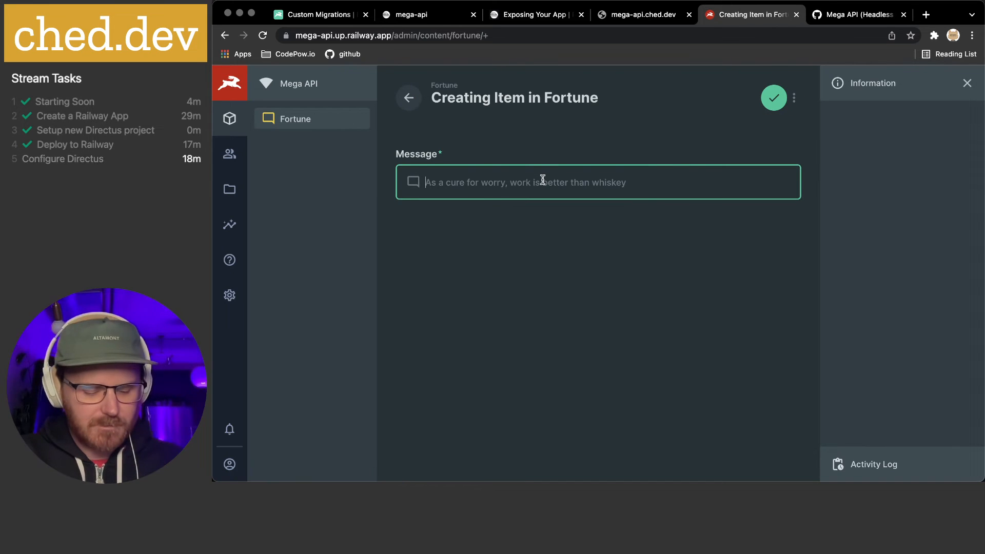
pyautogui.write('- Allow your mind to absorb new knowledge')
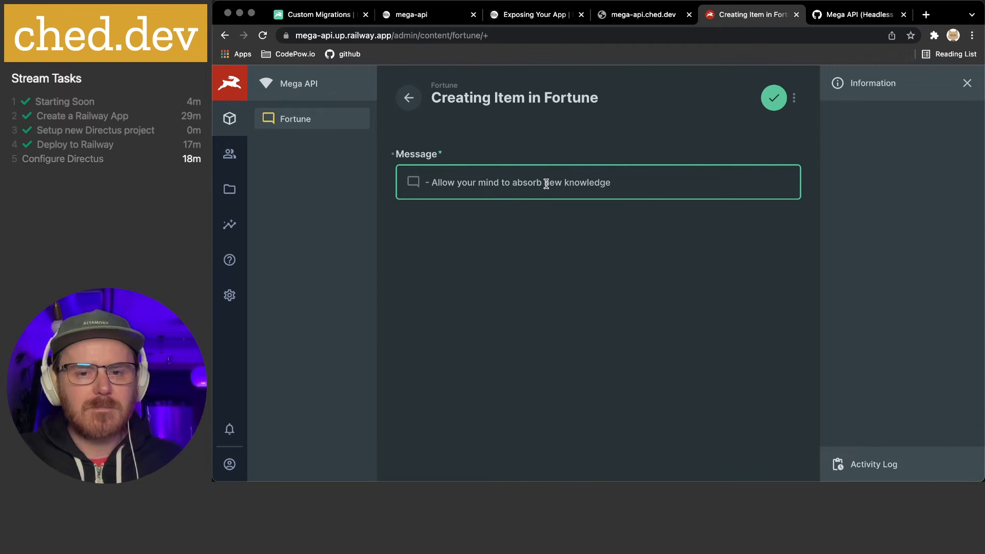
pyautogui.press('super+Left')
pyautogui.hotkey('shift', 'Right')
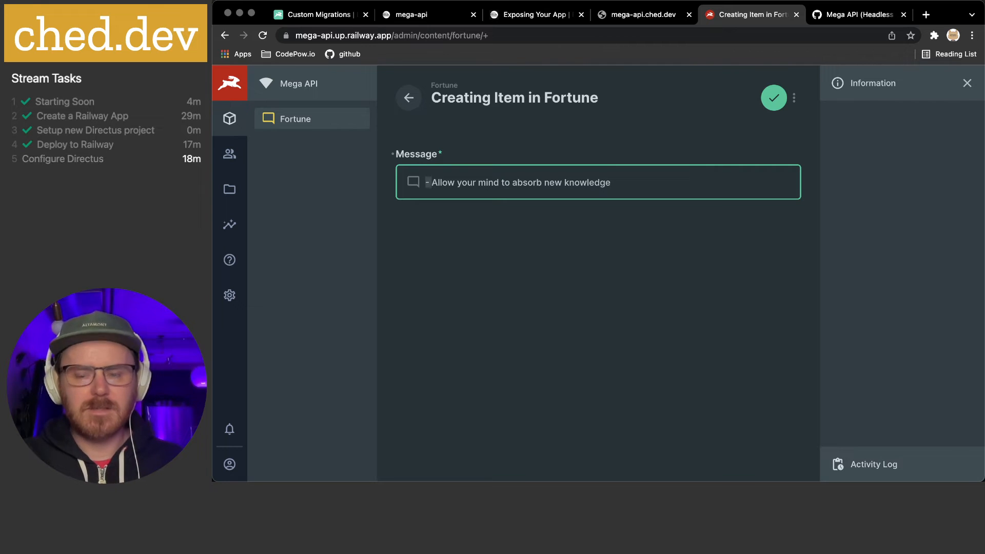
pyautogui.press('BackSpace')
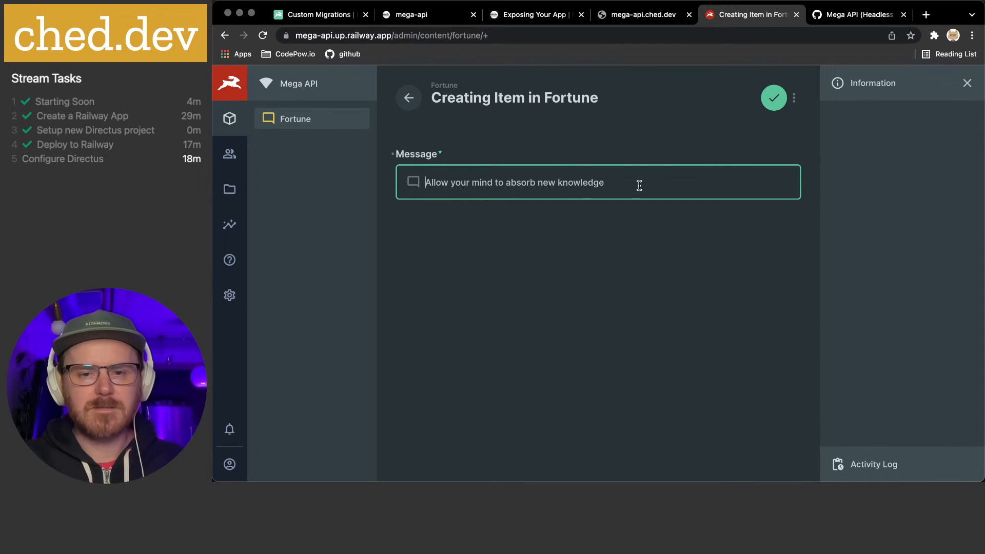
pyautogui.click(655, 185)
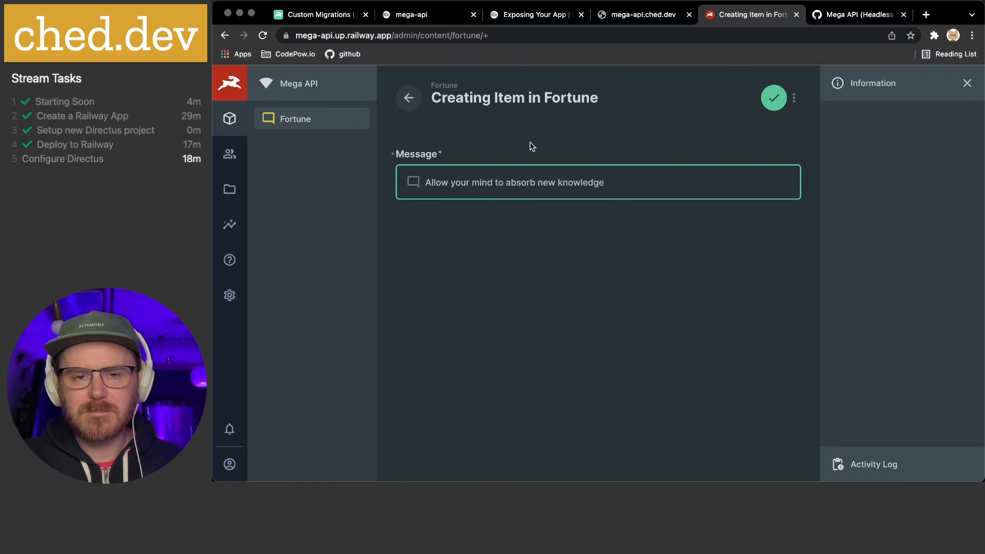
pyautogui.click(769, 100)
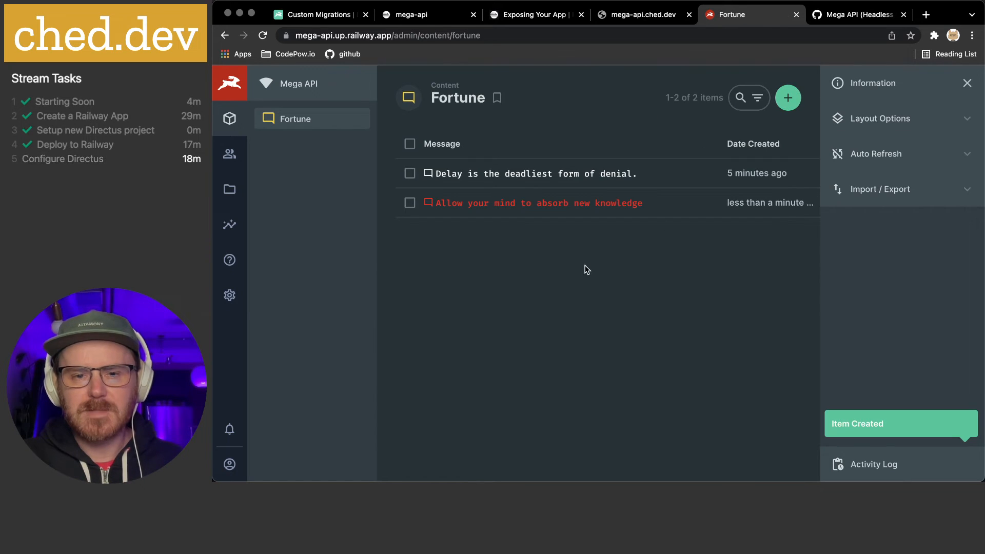
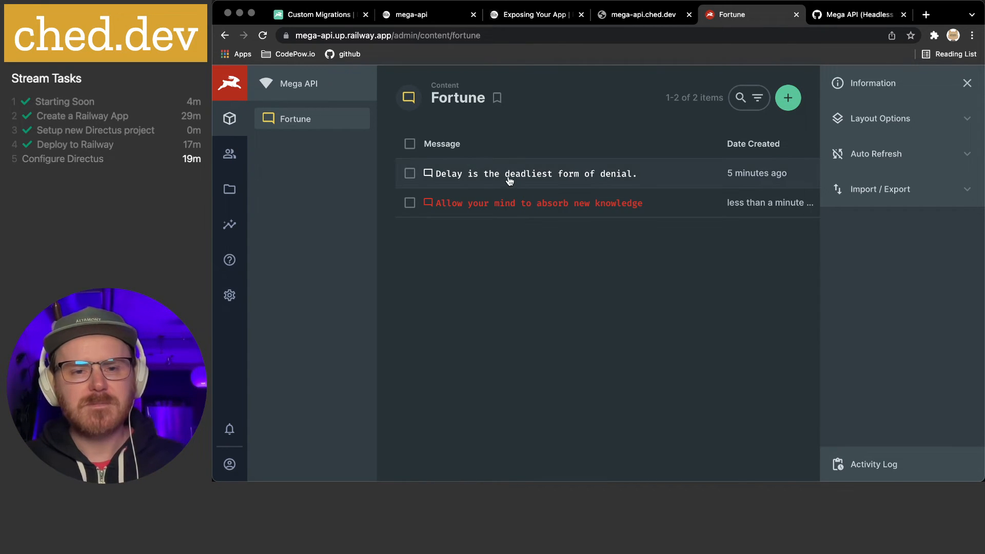
# Append a full stop to 'Allow your mind to absorb new knowledge' and save the item
pyautogui.click(510, 207)
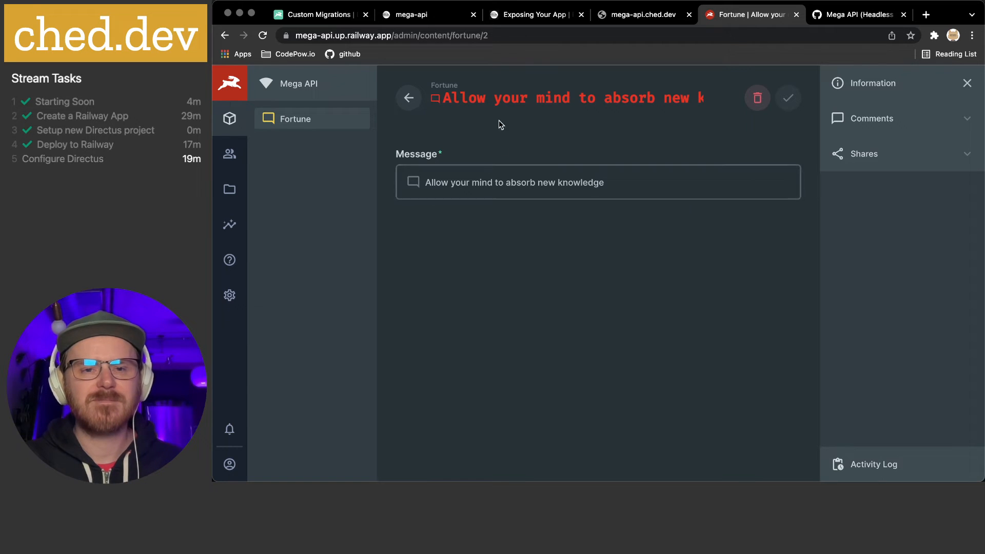
pyautogui.click(481, 180)
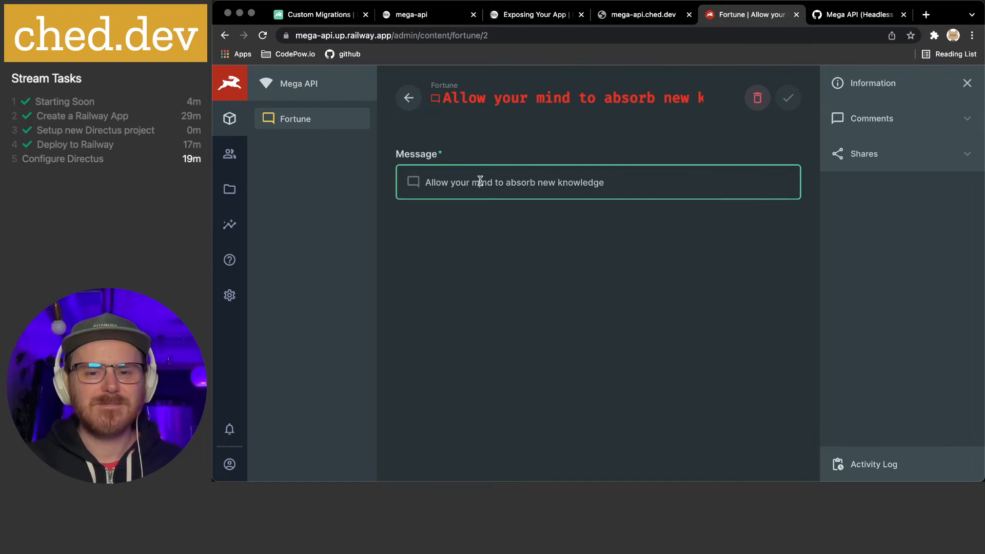
pyautogui.write('.')
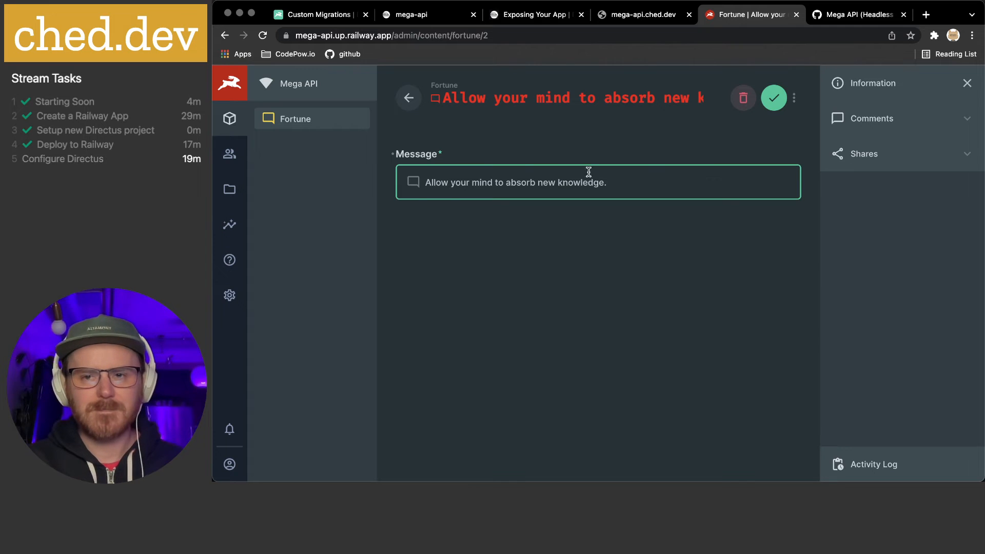
pyautogui.click(780, 99)
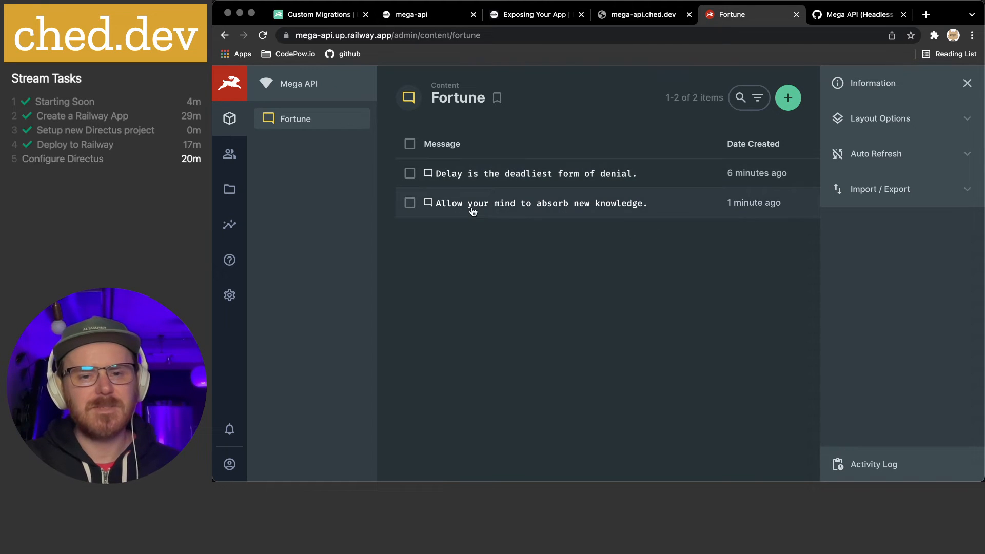
# Open Directus Data Model settings, then view the Railway mega-api Domains page
pyautogui.click(230, 296)
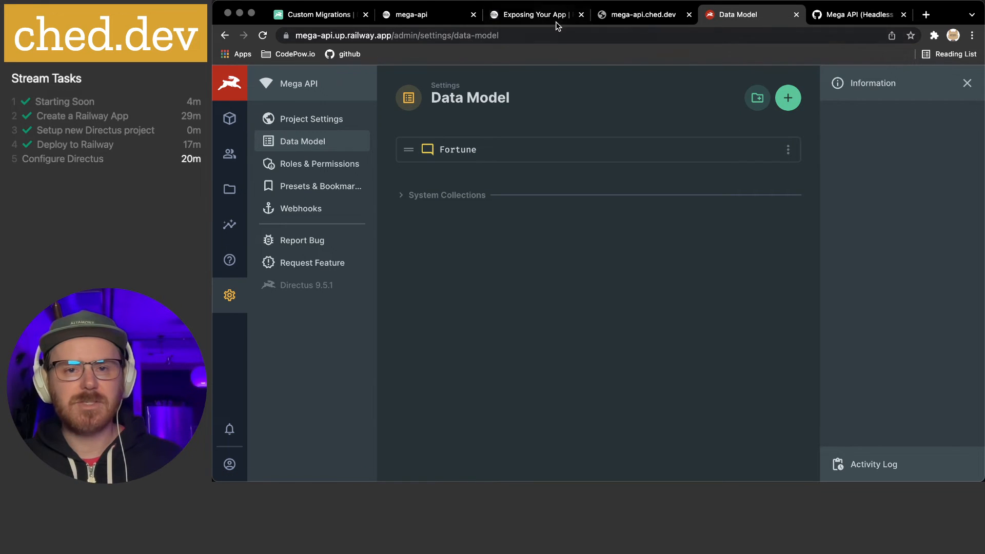
pyautogui.click(416, 15)
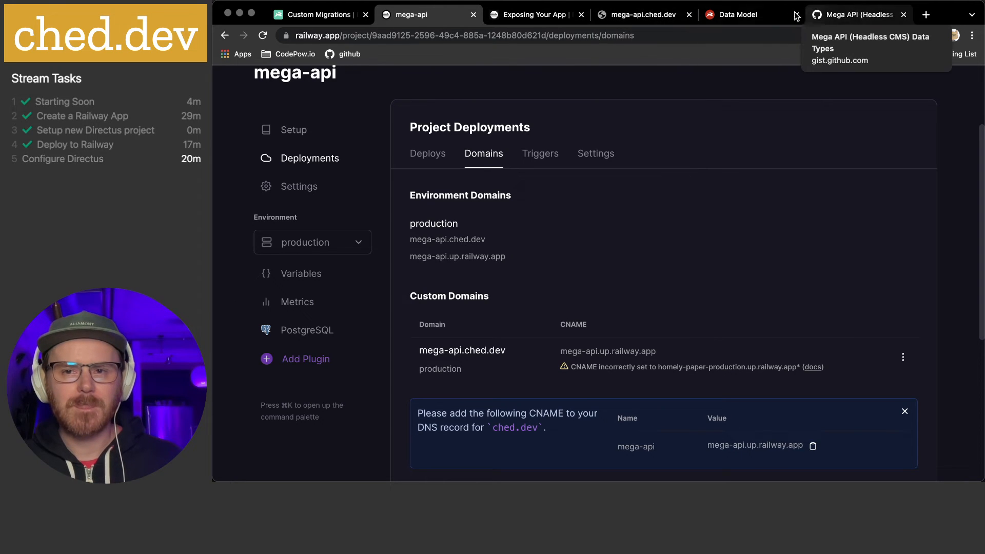
# Return from Railway's Domains page to the Directus Data Model settings
pyautogui.click(733, 15)
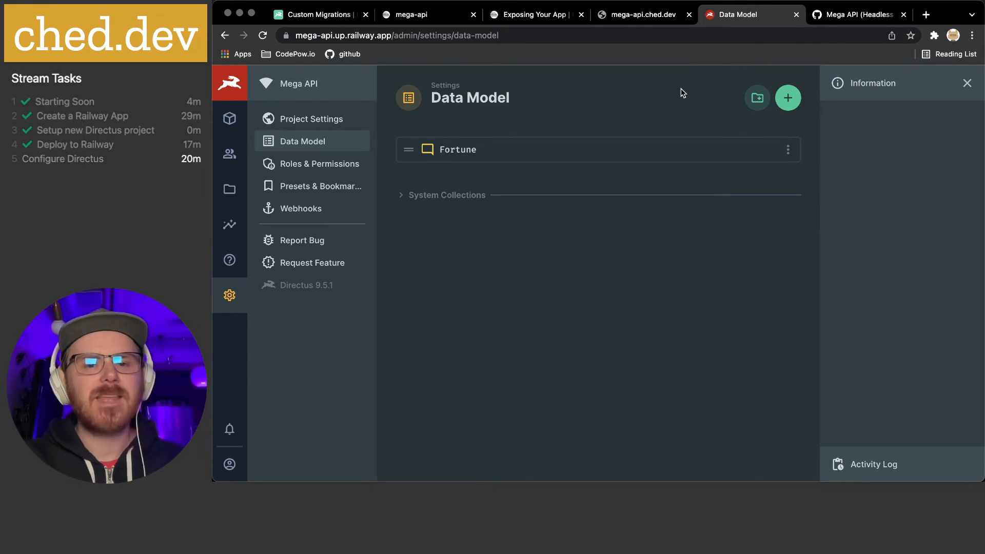
# Set the Fortune Message field's input font to Monospace
pyautogui.click(460, 152)
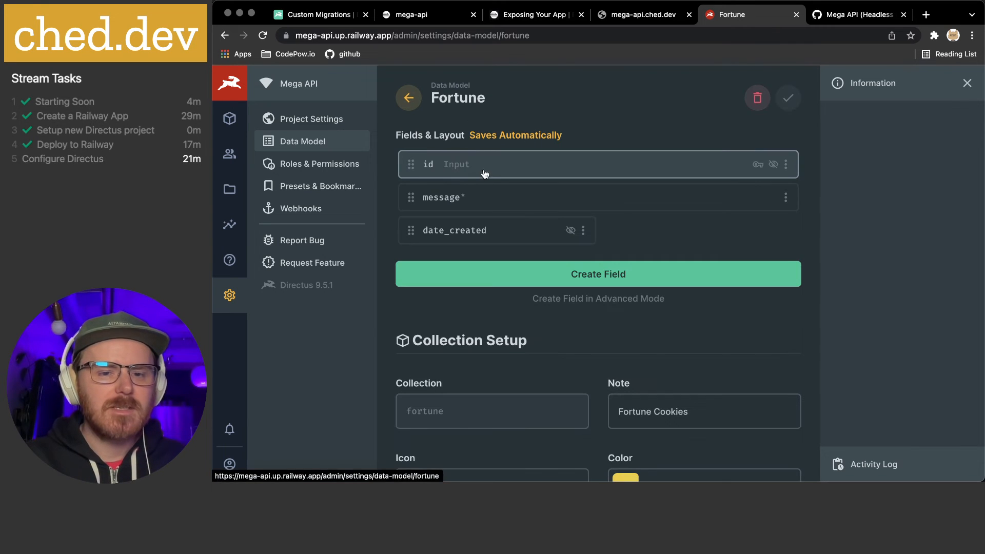
pyautogui.click(445, 205)
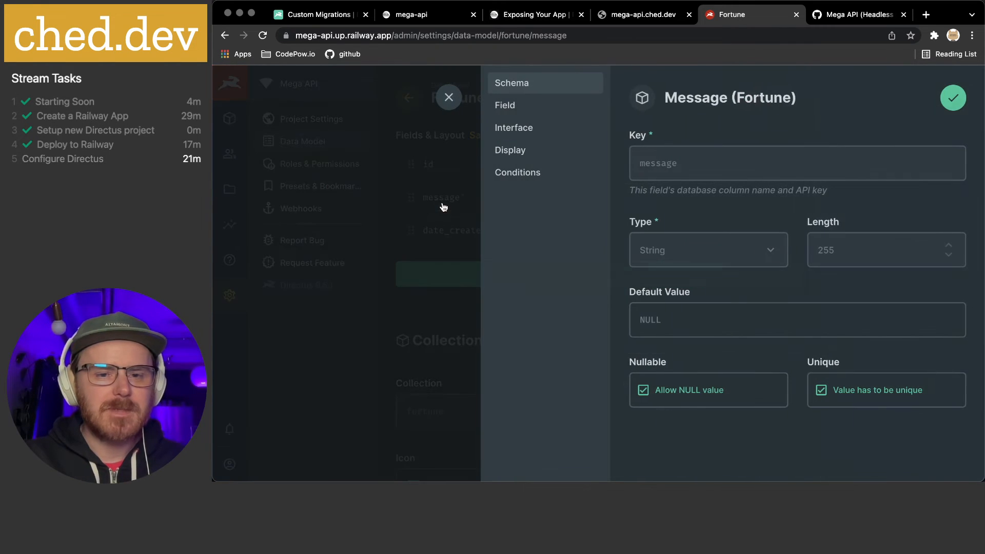
pyautogui.click(520, 113)
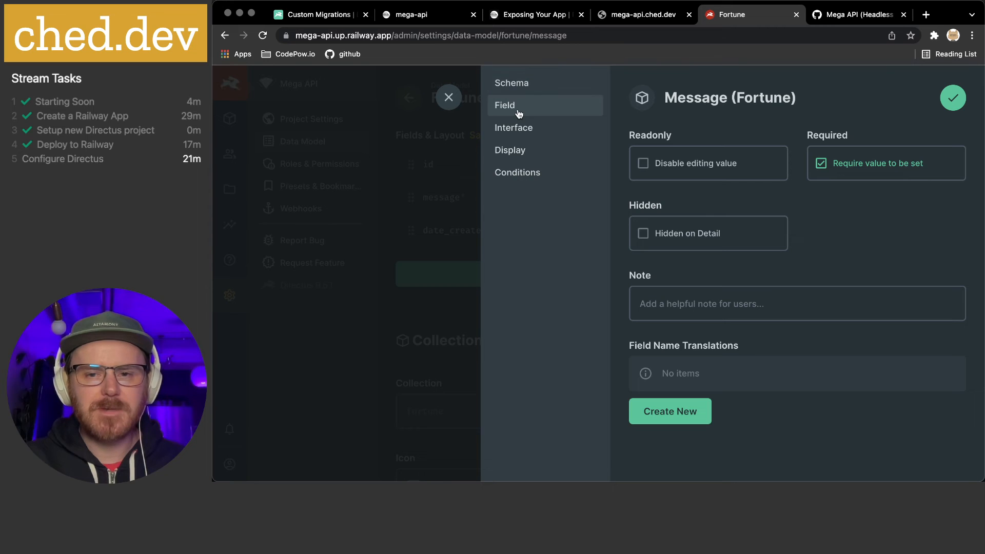
pyautogui.click(521, 128)
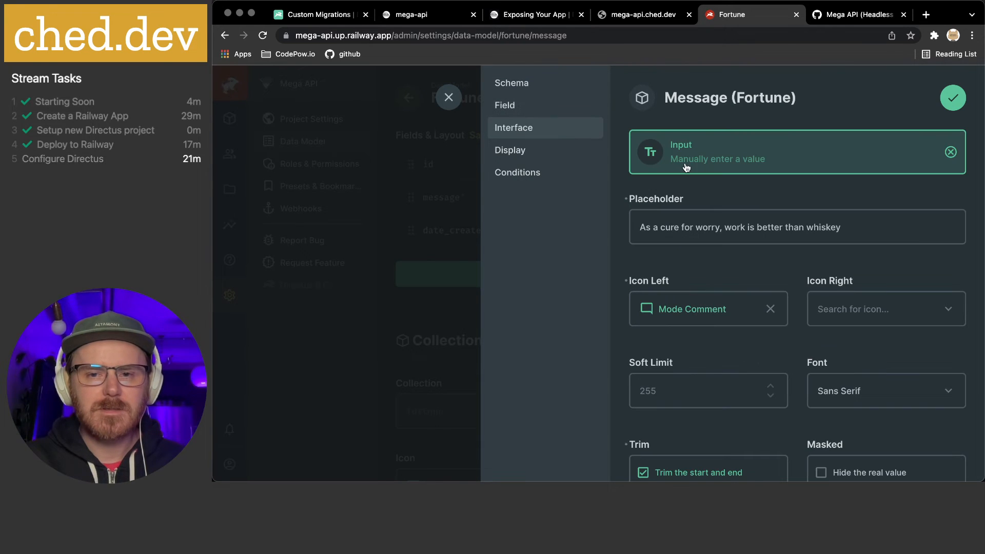
pyautogui.scroll(-2, 770, 254)
pyautogui.scroll(-2, 857, 268)
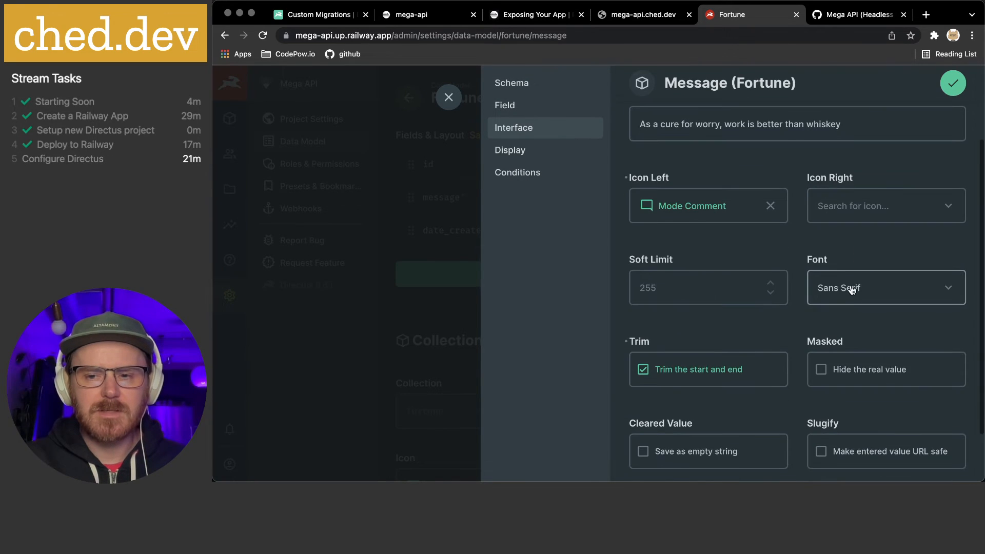
pyautogui.click(853, 285)
pyautogui.click(850, 341)
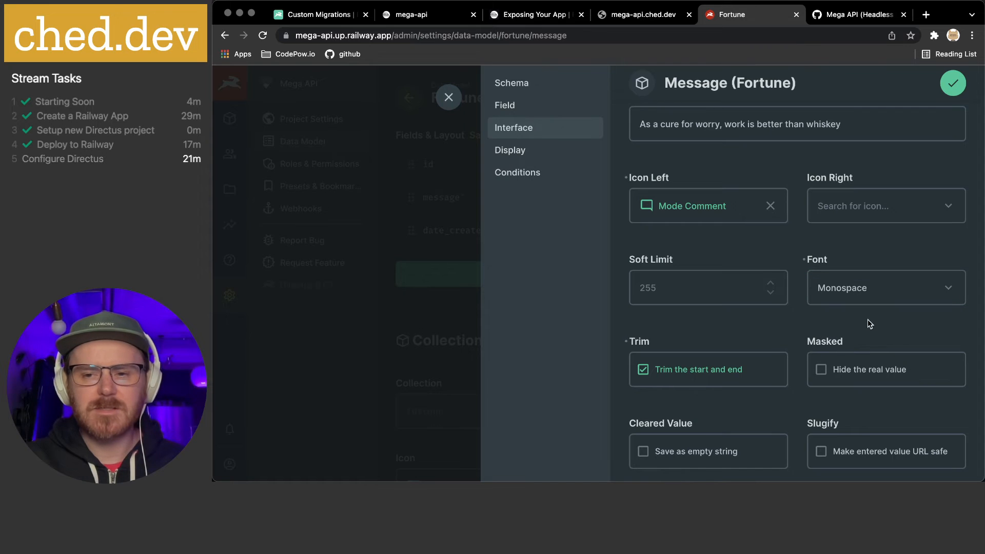
pyautogui.scroll(-1, 870, 321)
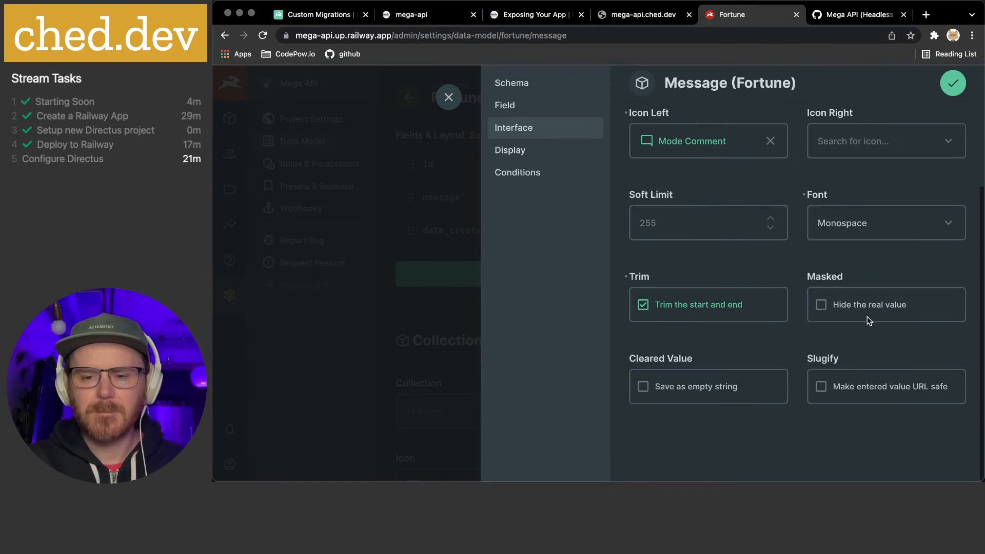
# Change the Message field's display icon to Error Outline
pyautogui.click(514, 154)
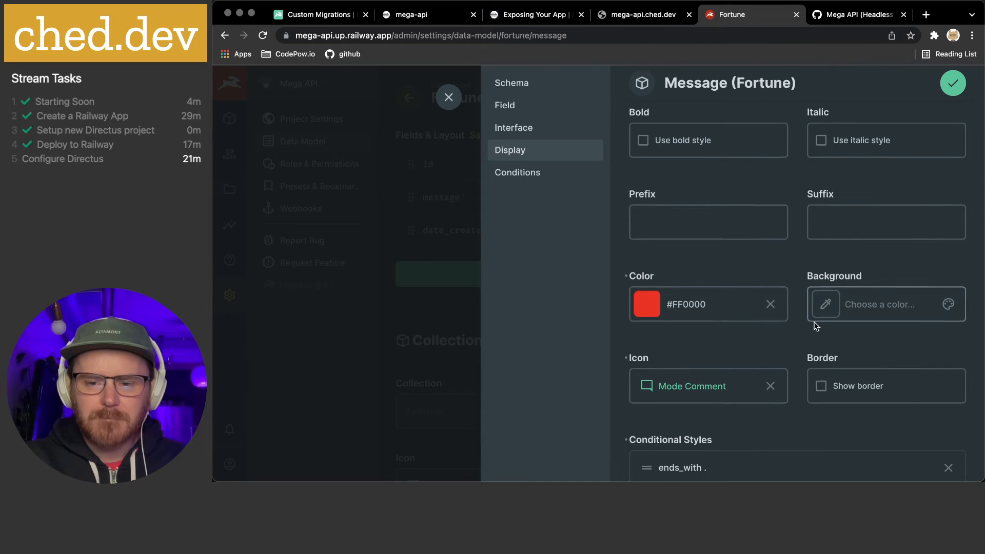
pyautogui.scroll(-1, 755, 326)
pyautogui.scroll(-3, 690, 356)
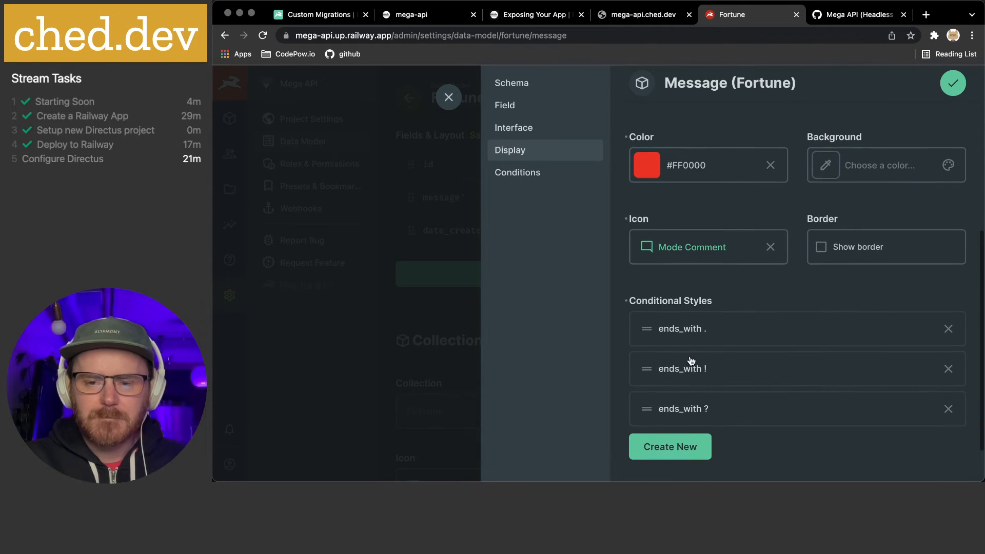
pyautogui.scroll(5, 695, 334)
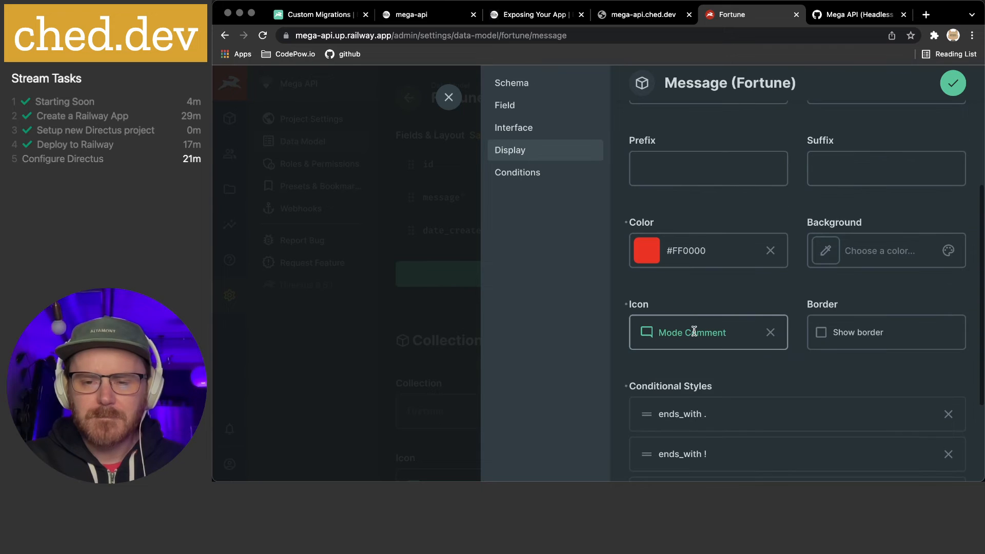
pyautogui.scroll(5, 694, 331)
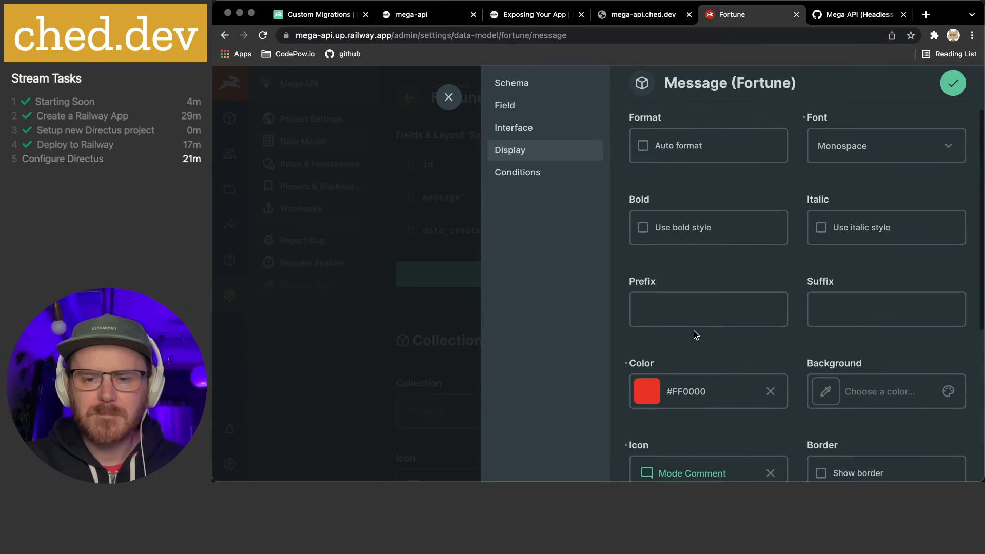
pyautogui.scroll(-7, 693, 330)
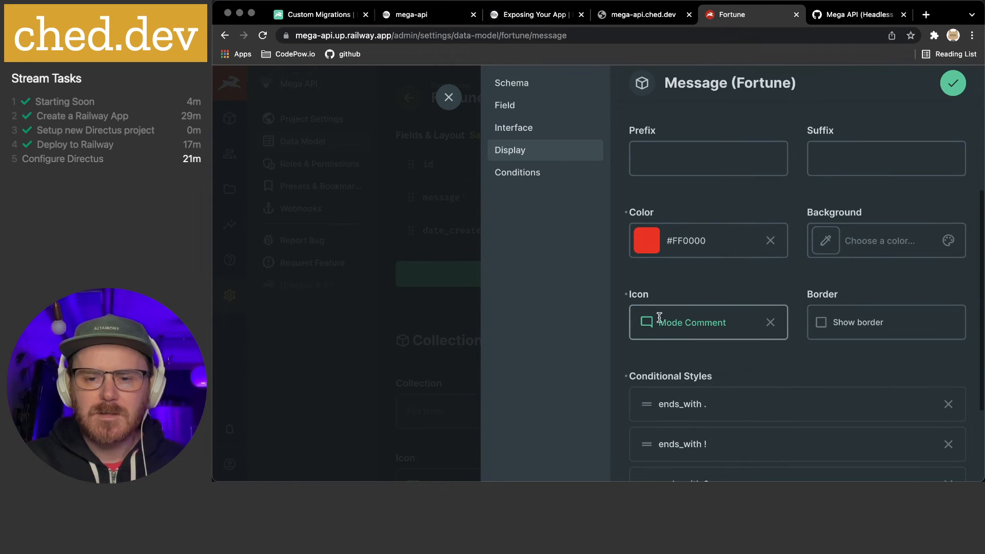
pyautogui.click(674, 322)
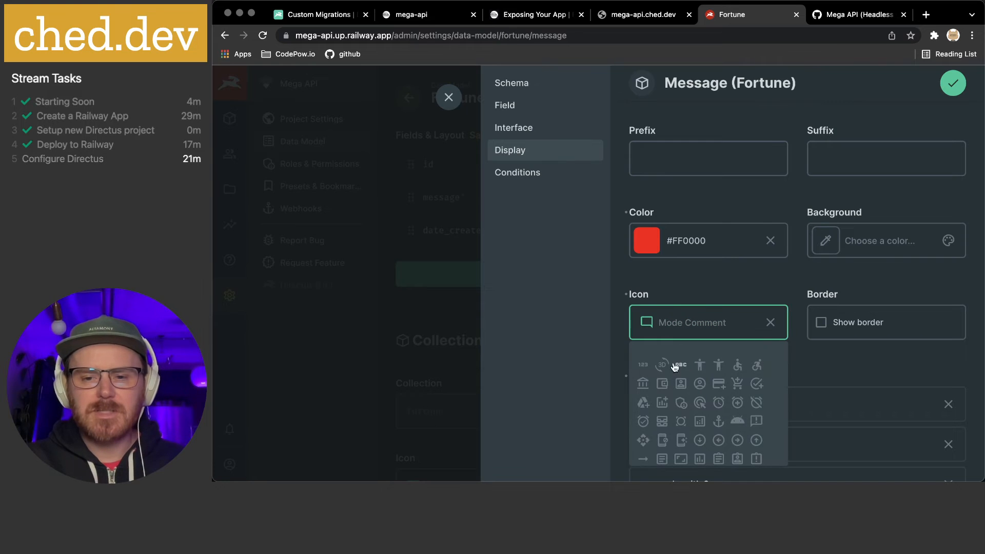
pyautogui.write('erro')
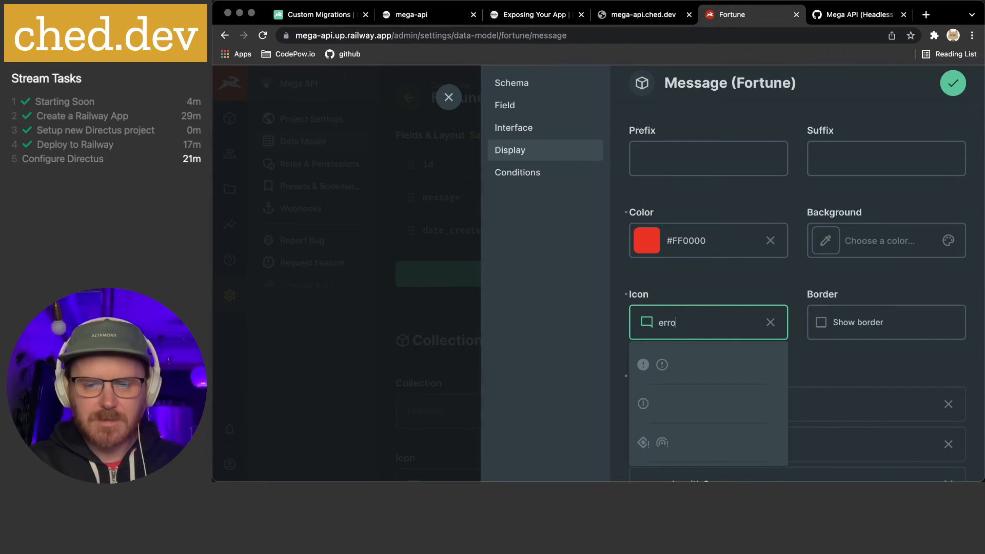
pyautogui.write('r')
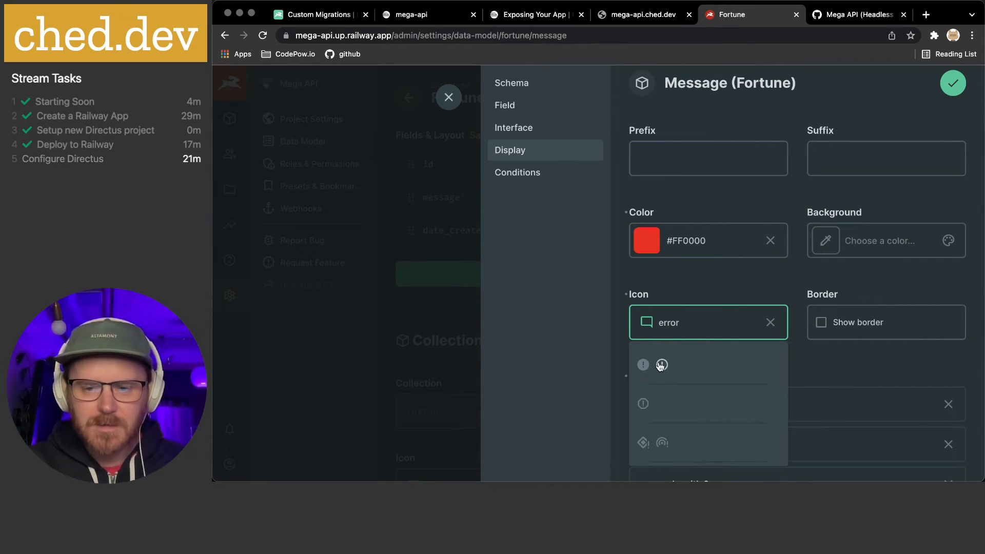
pyautogui.click(663, 365)
pyautogui.scroll(-3, 788, 354)
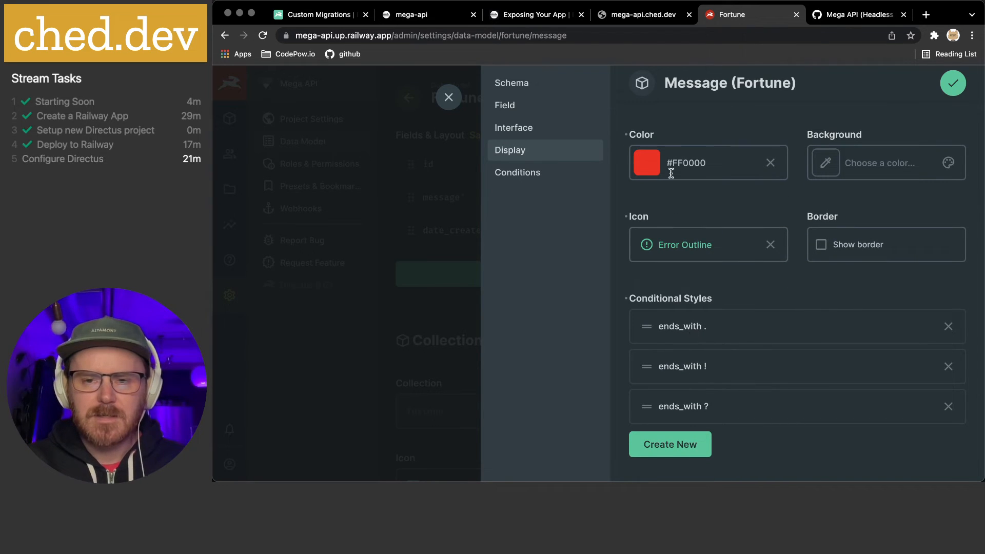
# Give the ends_with . conditional style the Mode Comment icon and confirm it
pyautogui.click(698, 326)
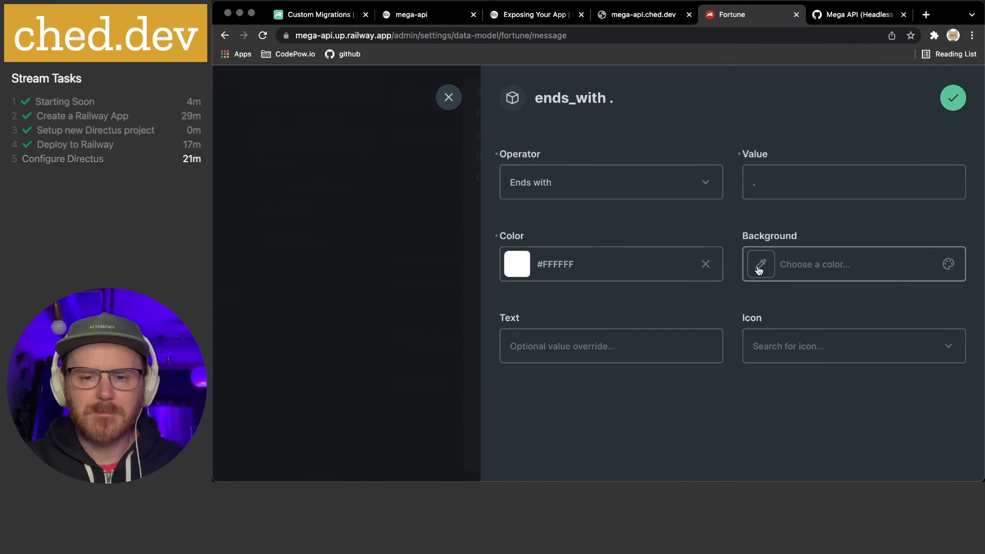
pyautogui.click(749, 347)
pyautogui.write('comment')
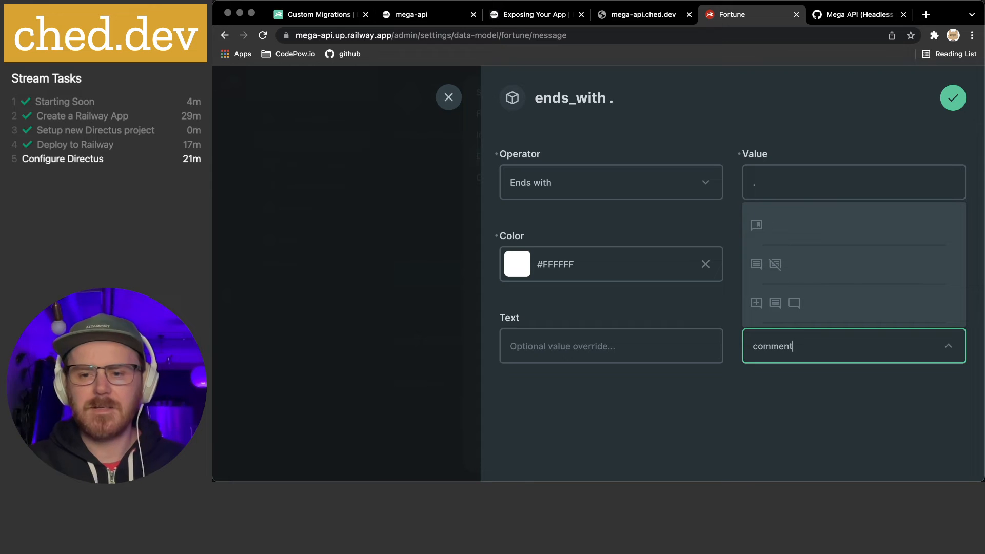
pyautogui.click(795, 303)
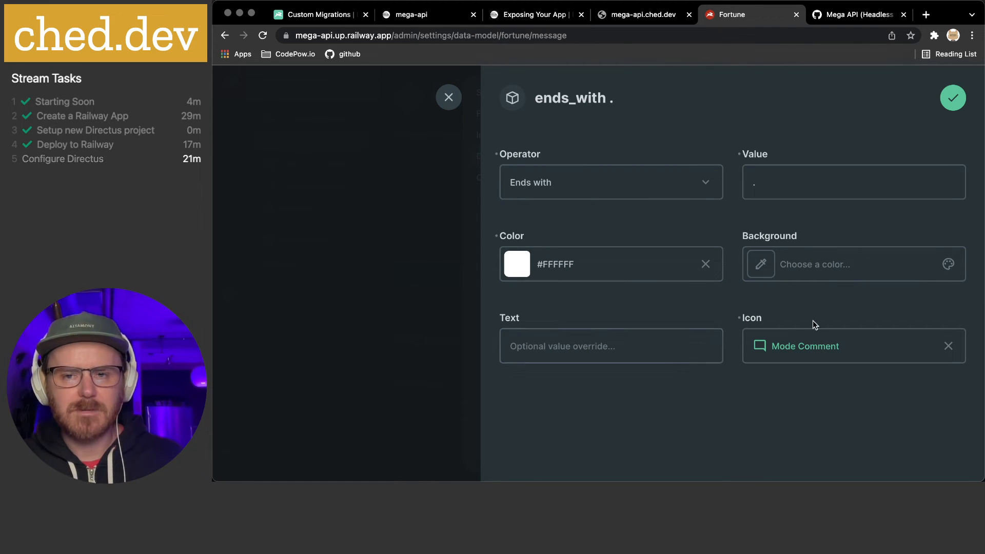
pyautogui.click(953, 98)
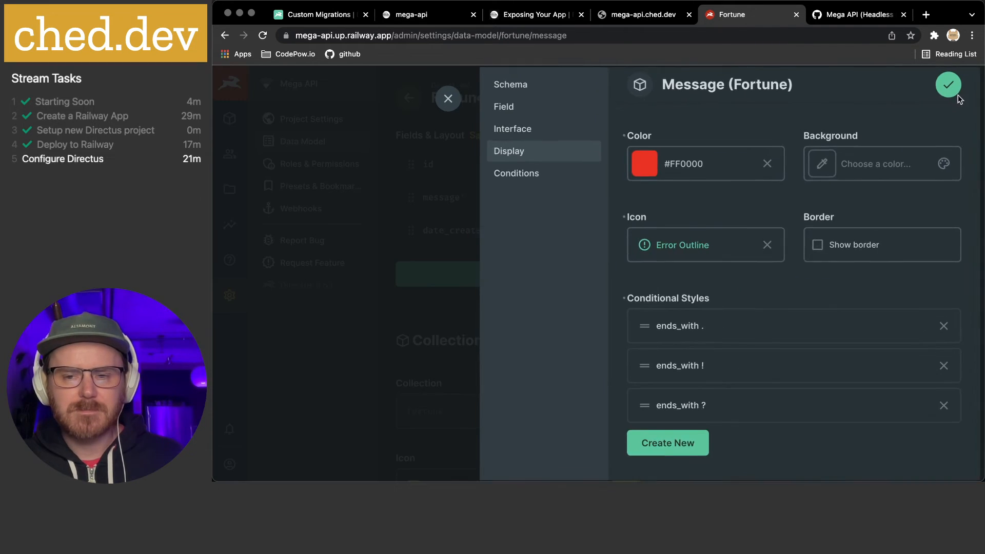
# Set the Mode Comment icon on the ends_with ! style and save it
pyautogui.click(690, 367)
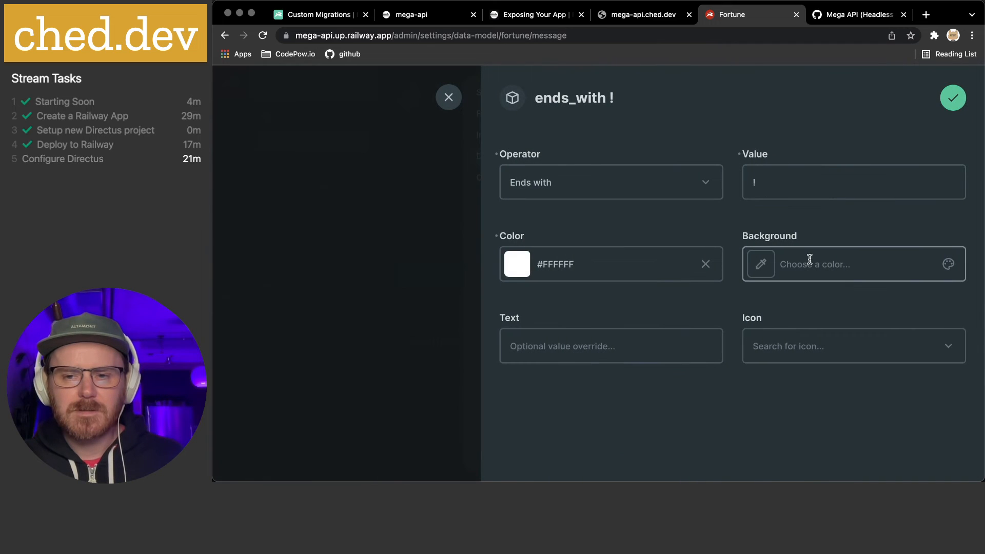
pyautogui.click(804, 347)
pyautogui.write('commen')
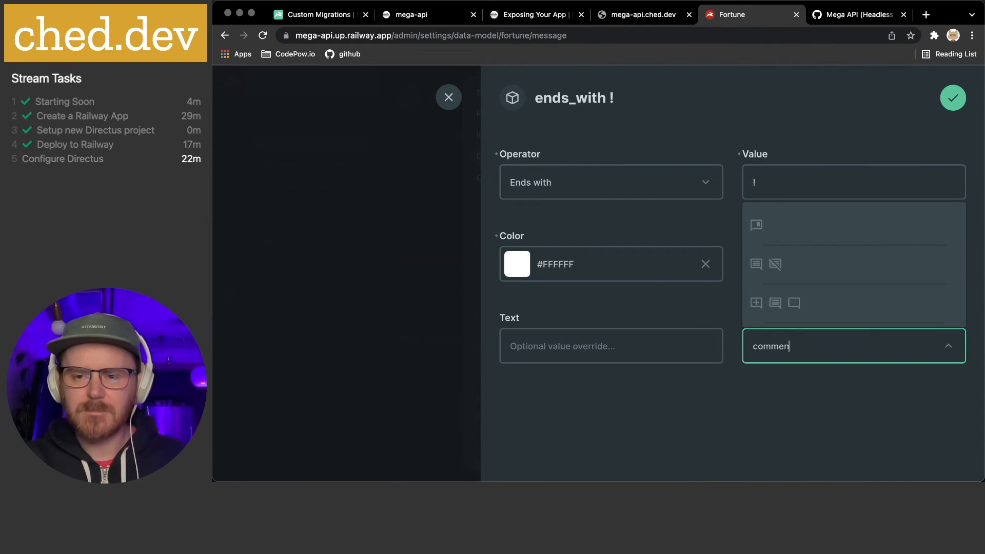
pyautogui.scroll(-1, 827, 291)
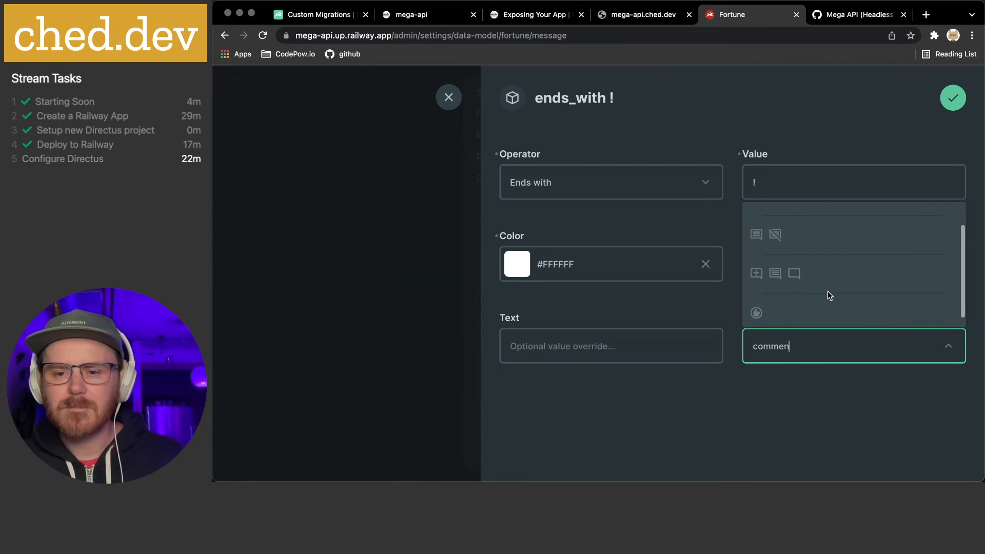
pyautogui.scroll(-1, 827, 292)
pyautogui.scroll(2, 828, 291)
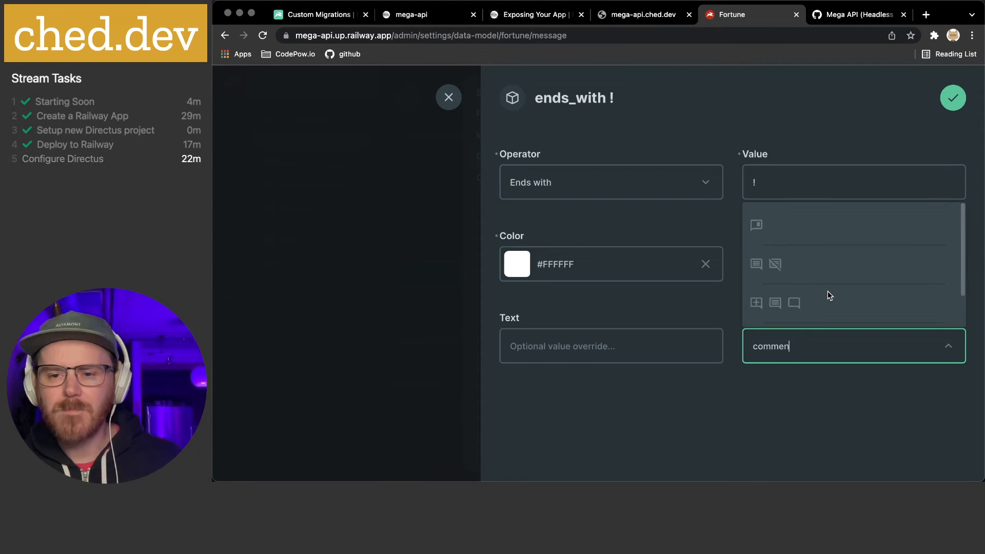
pyautogui.click(799, 304)
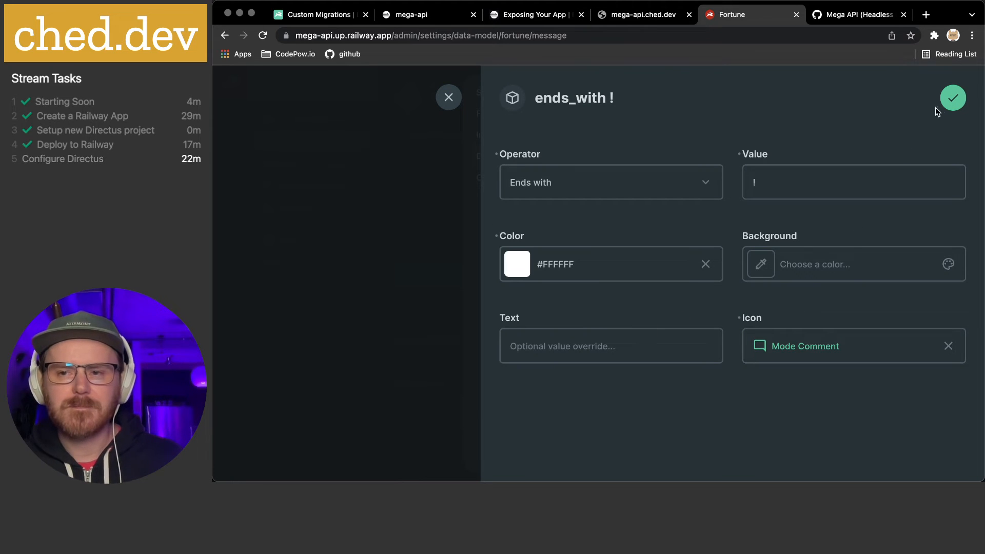
pyautogui.click(953, 98)
# Set the Mode Comment icon on the ends_with ? style and save it
pyautogui.click(682, 404)
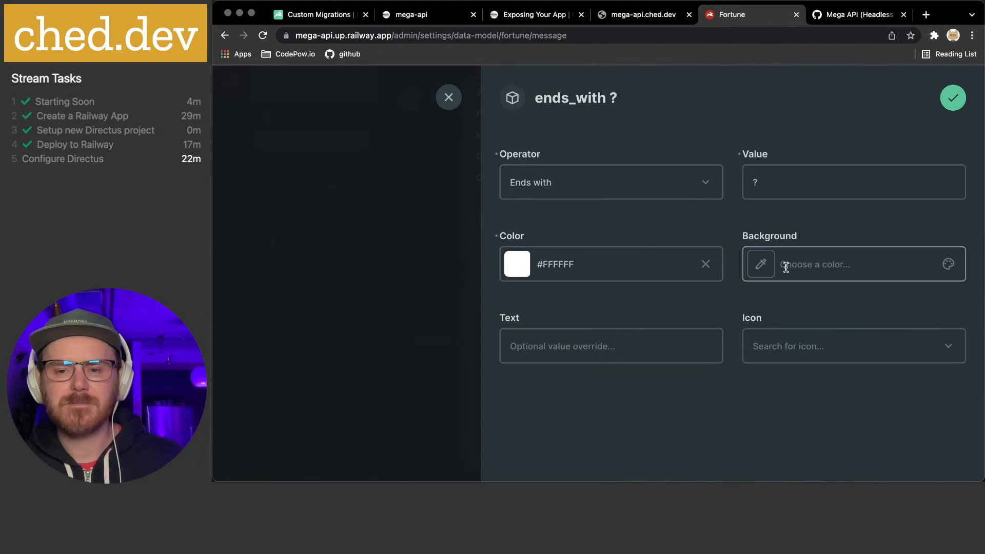
pyautogui.click(778, 346)
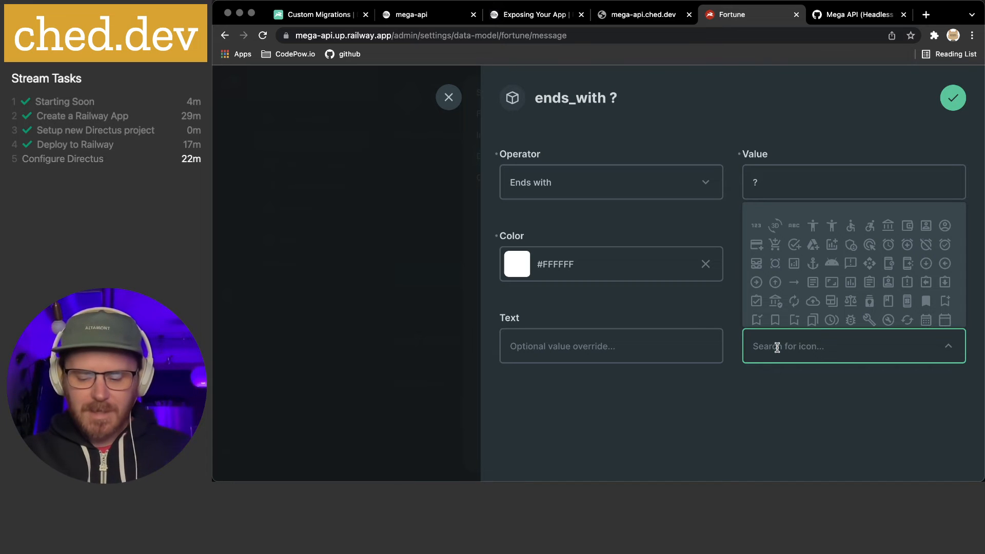
pyautogui.write('comm')
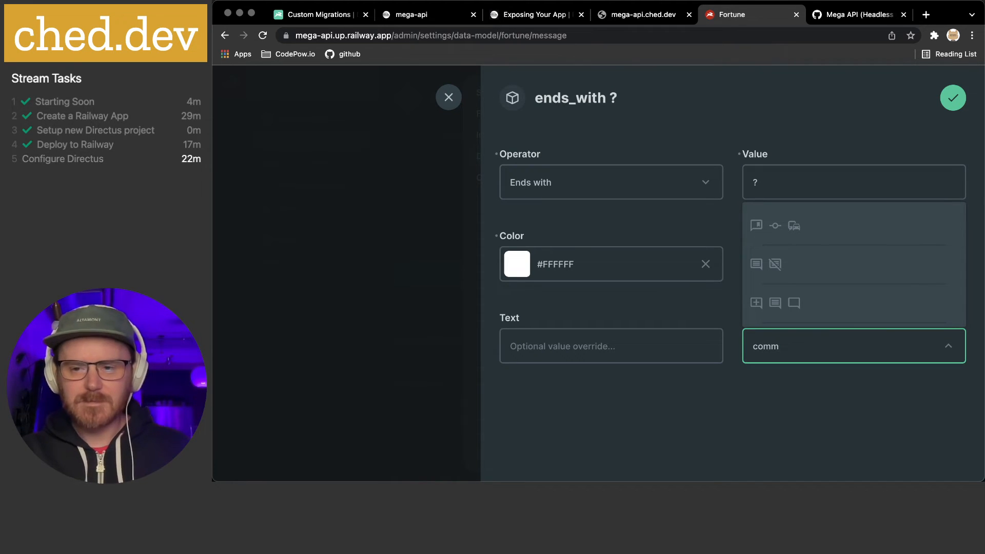
pyautogui.click(794, 303)
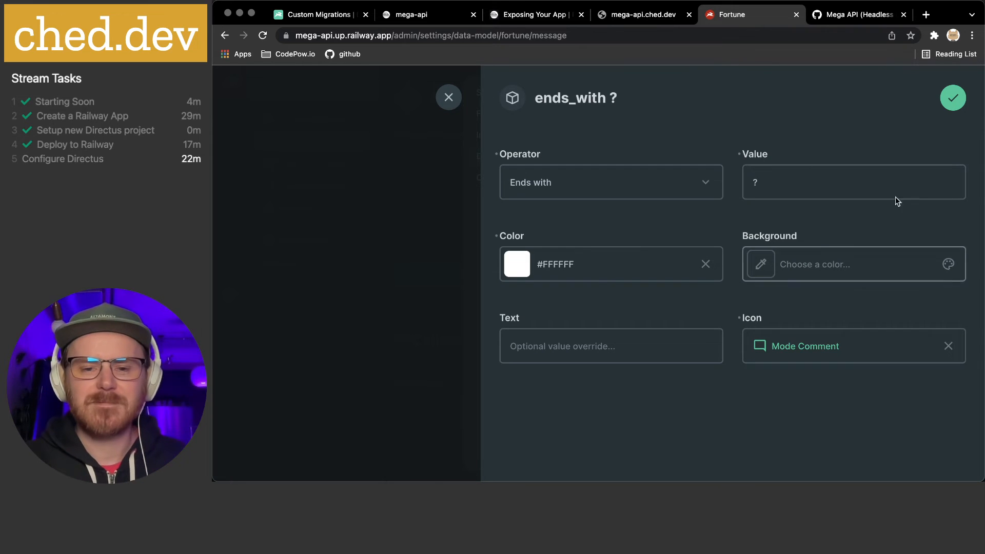
pyautogui.click(953, 103)
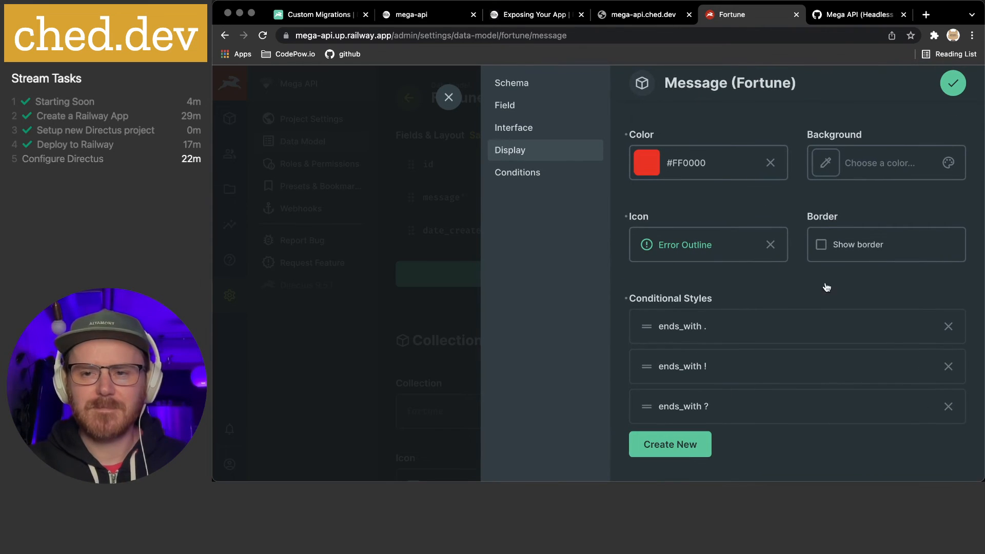
# Save the field settings, then add the pasted daily-grind fortune with a period and no dash
pyautogui.click(951, 94)
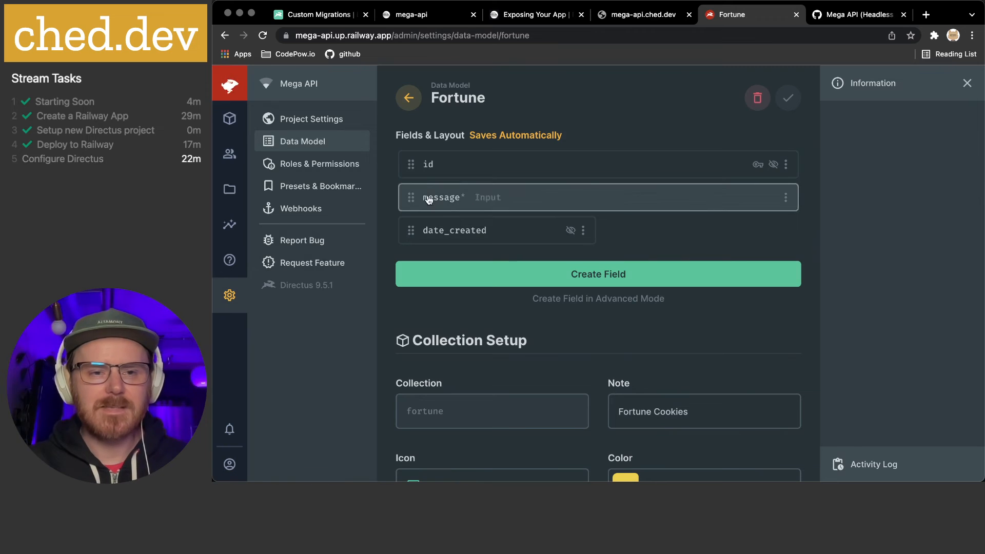
pyautogui.click(229, 119)
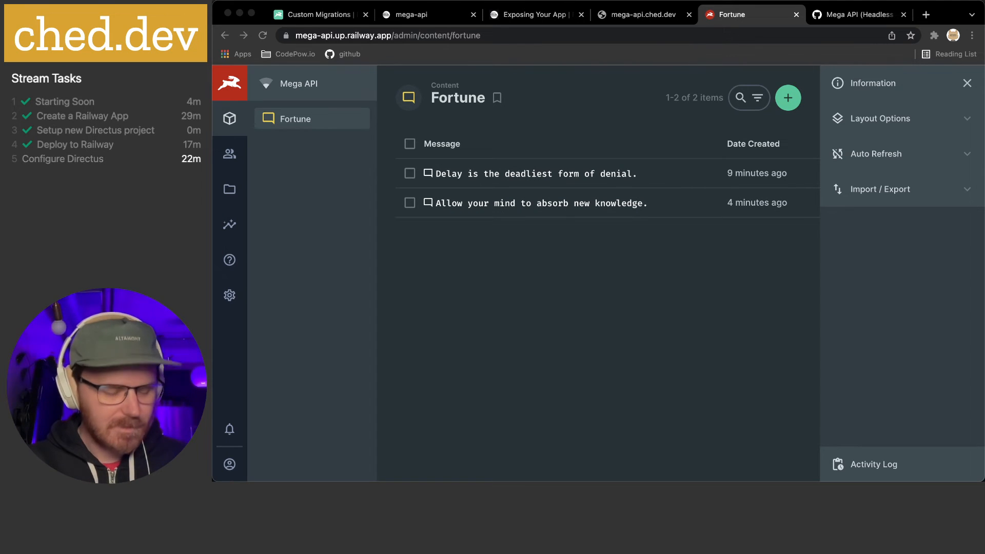
pyautogui.click(787, 98)
pyautogui.press('super+v')
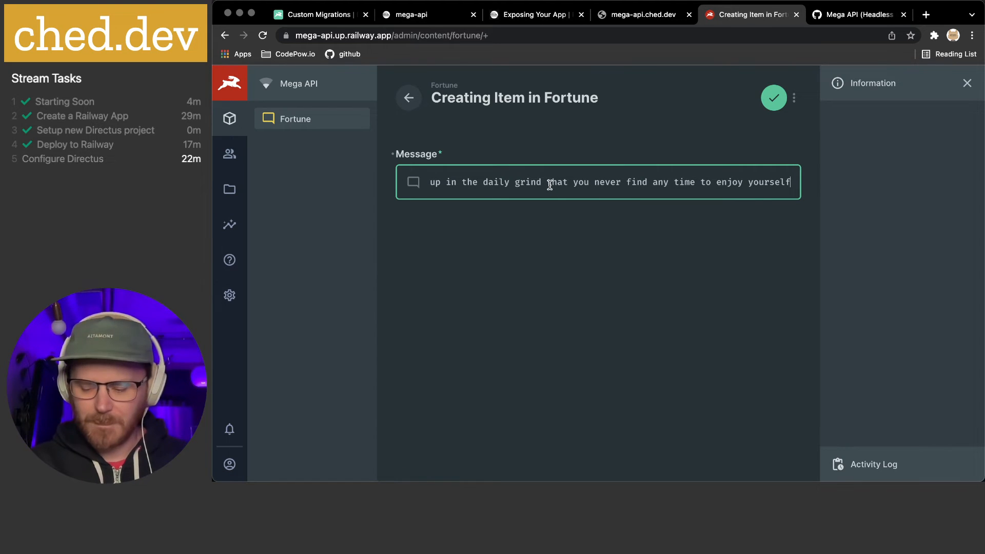
pyautogui.write('.')
pyautogui.press('super+Left')
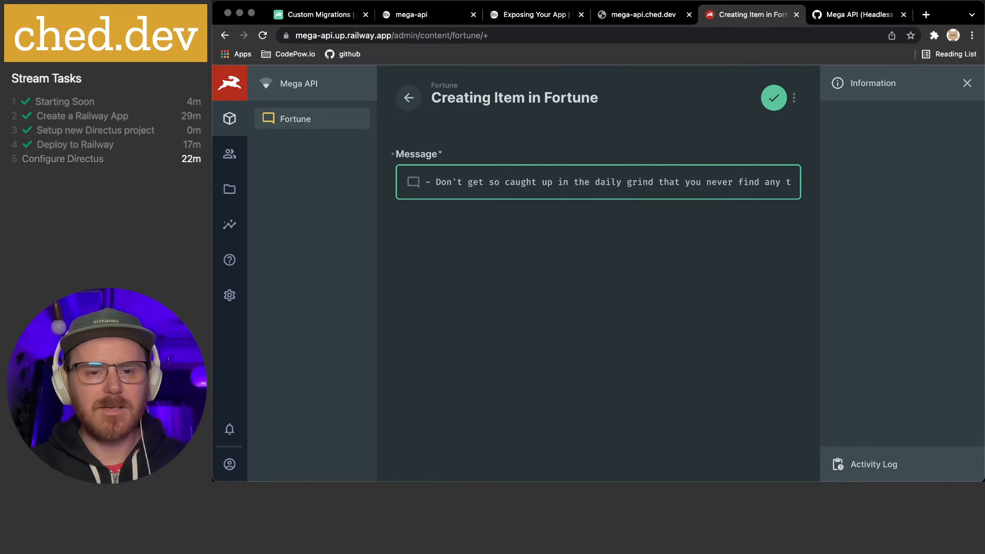
pyautogui.hotkey('shift', 'Right')
pyautogui.press('BackSpace')
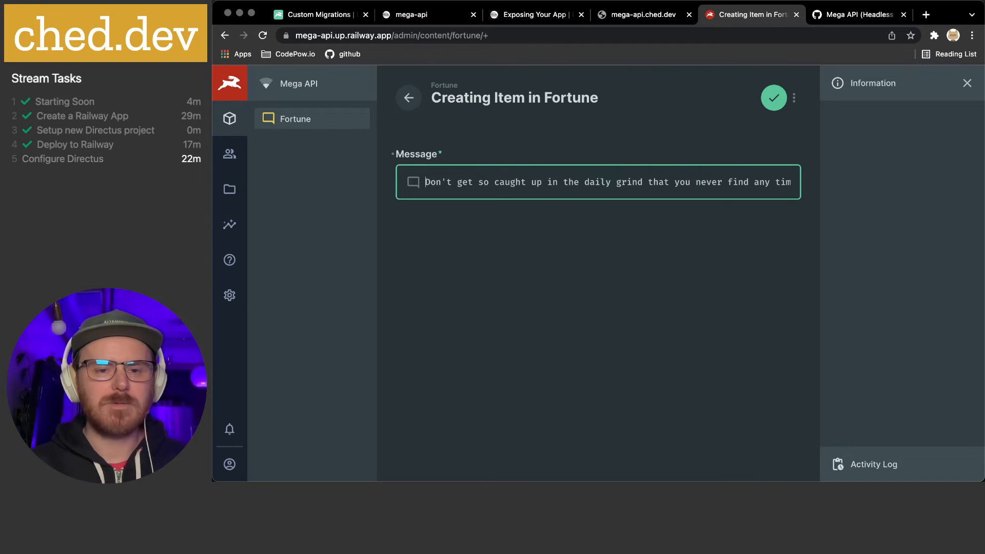
pyautogui.click(774, 105)
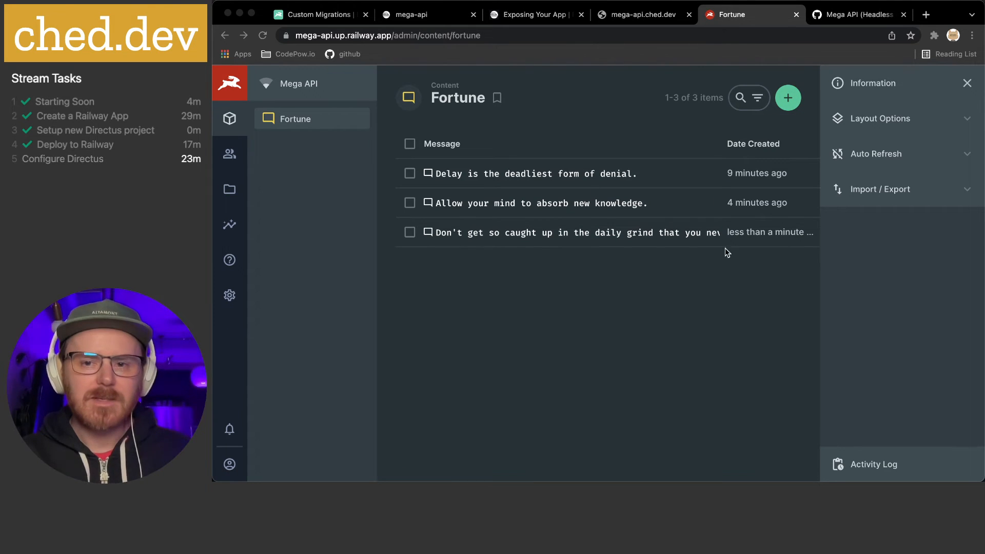
pyautogui.click(788, 98)
# Save a new fortune '- Commitment is what turns a promise into a reality.' keeping its dash
pyautogui.write('- Commitment is what turns a promise into a reality')
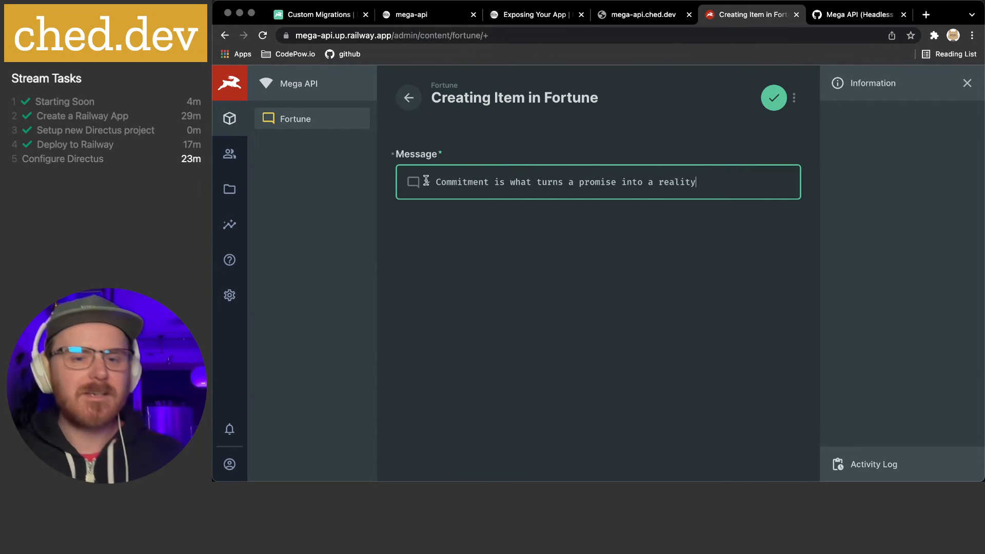
pyautogui.moveTo(436, 181); pyautogui.dragTo(410, 184)
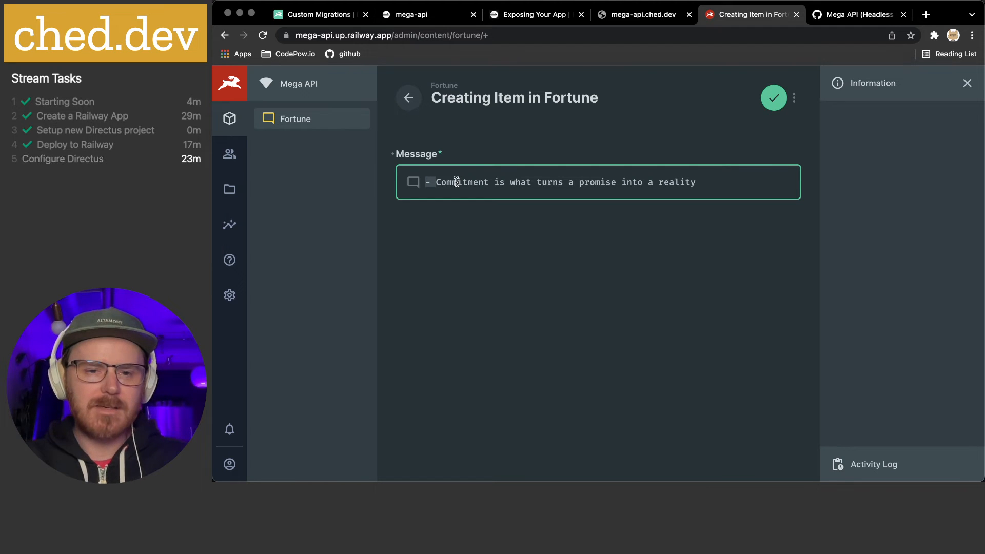
pyautogui.click(654, 129)
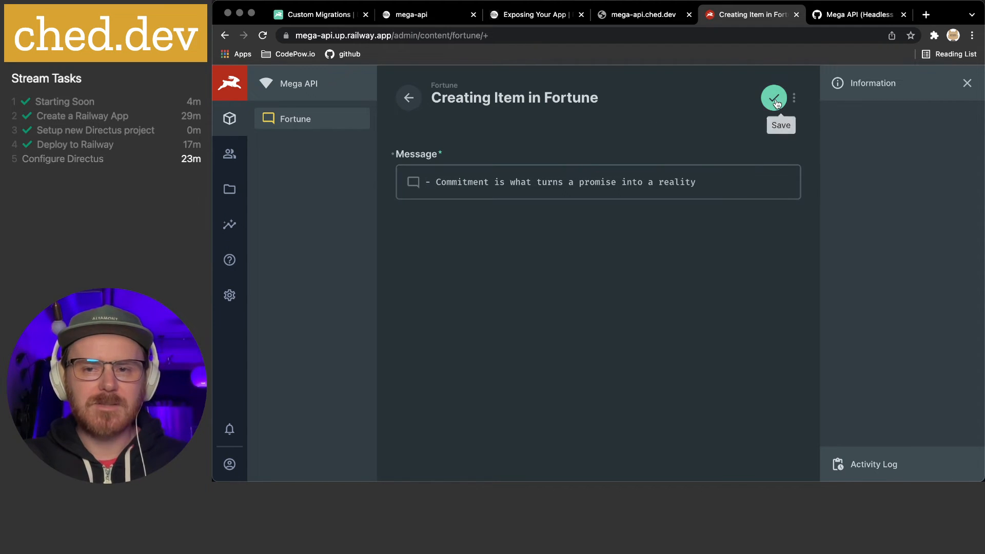
pyautogui.click(719, 181)
pyautogui.write('.')
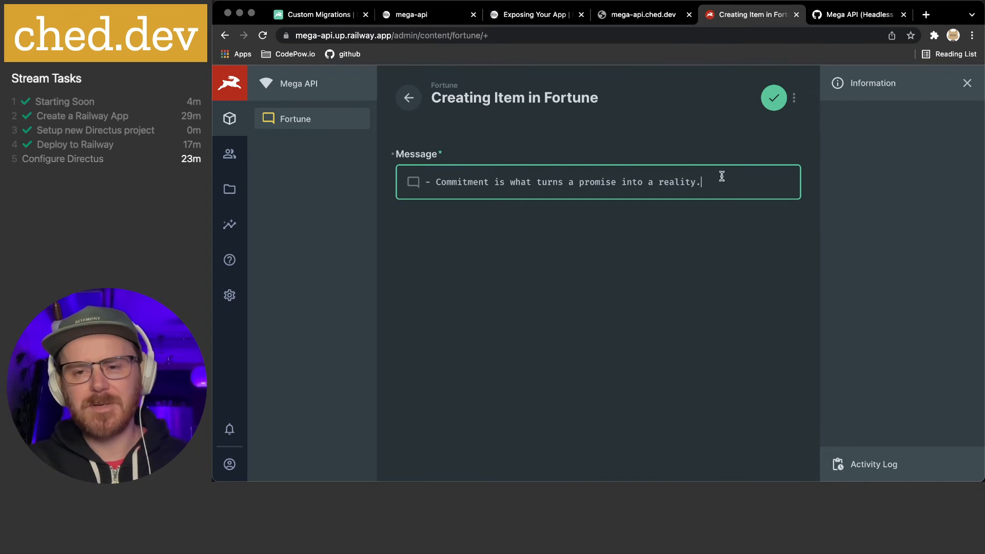
pyautogui.click(774, 98)
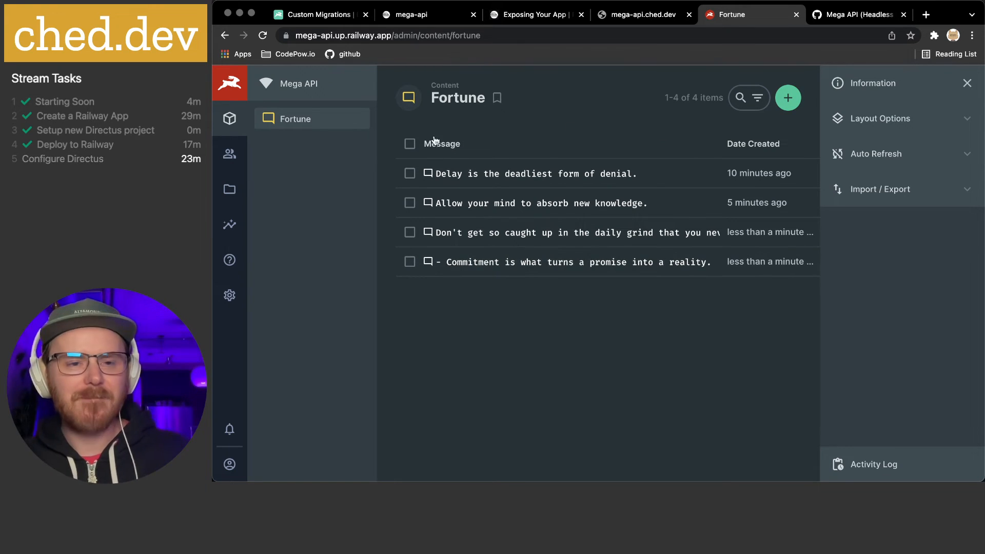
# Add a Starts with '-' conditional style to the Fortune Message display
pyautogui.click(228, 294)
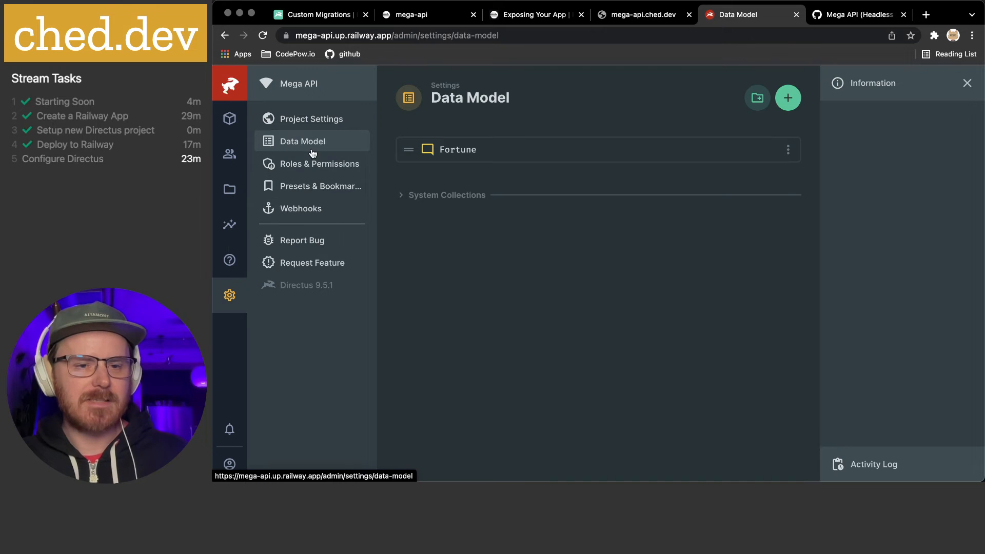
pyautogui.click(459, 152)
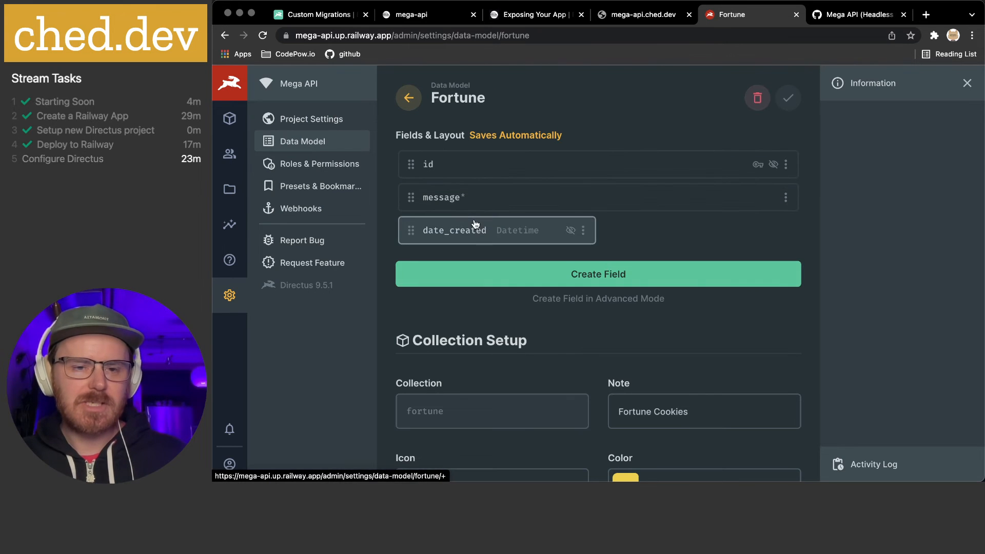
pyautogui.click(473, 197)
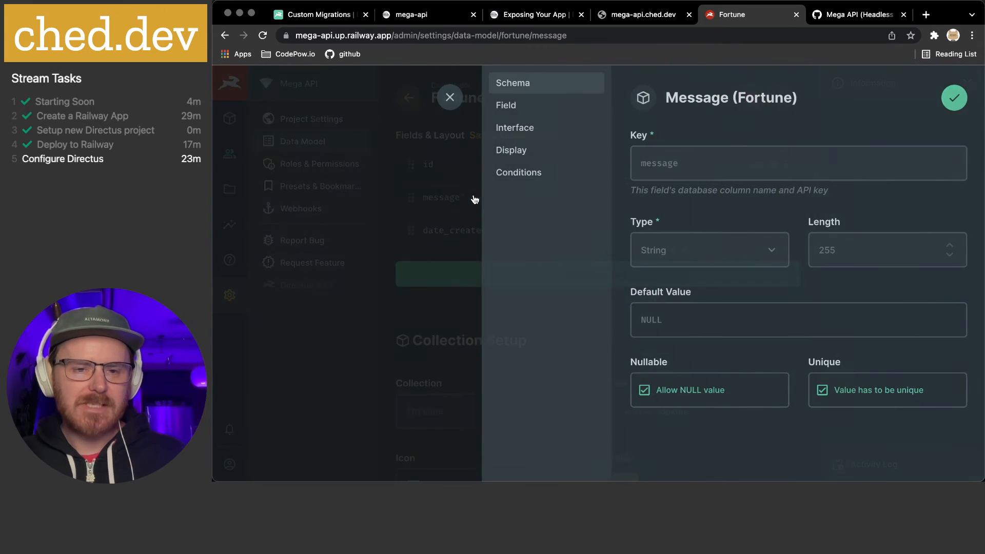
pyautogui.click(539, 151)
pyautogui.scroll(-10, 749, 350)
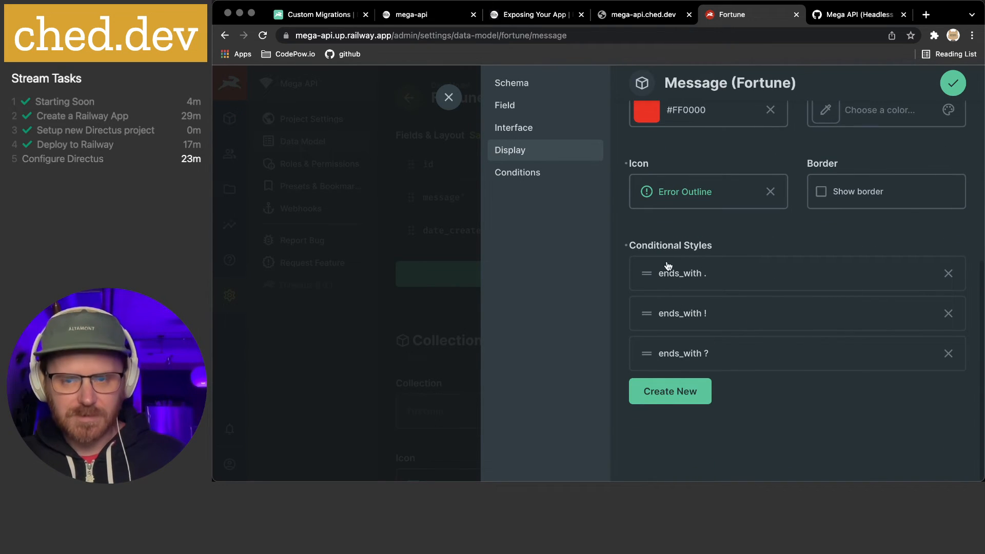
pyautogui.click(672, 391)
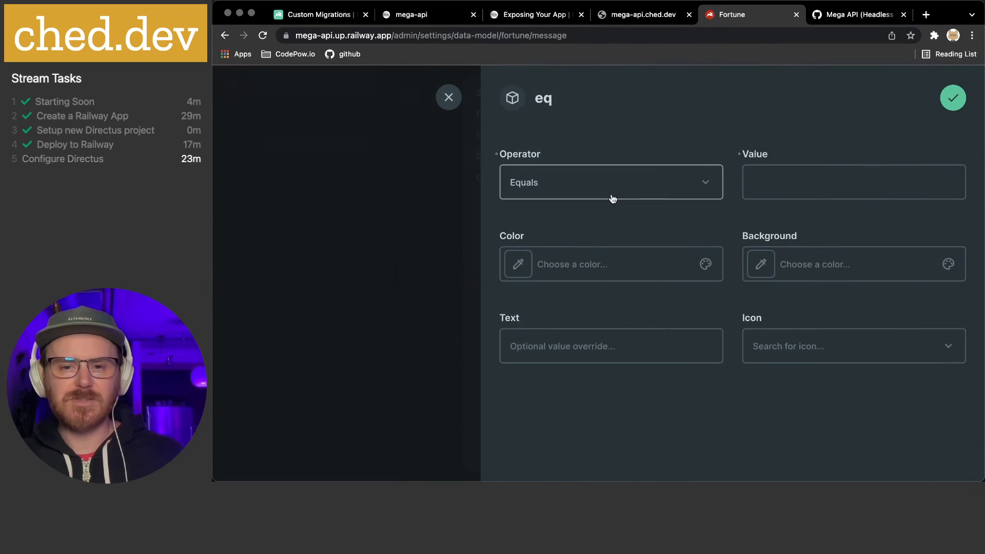
pyautogui.click(590, 184)
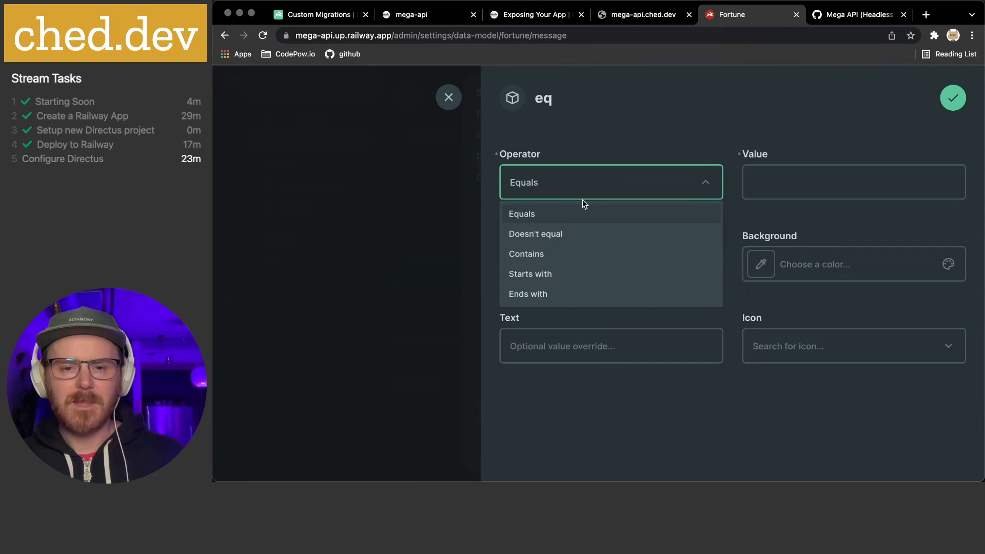
pyautogui.click(549, 274)
pyautogui.click(830, 179)
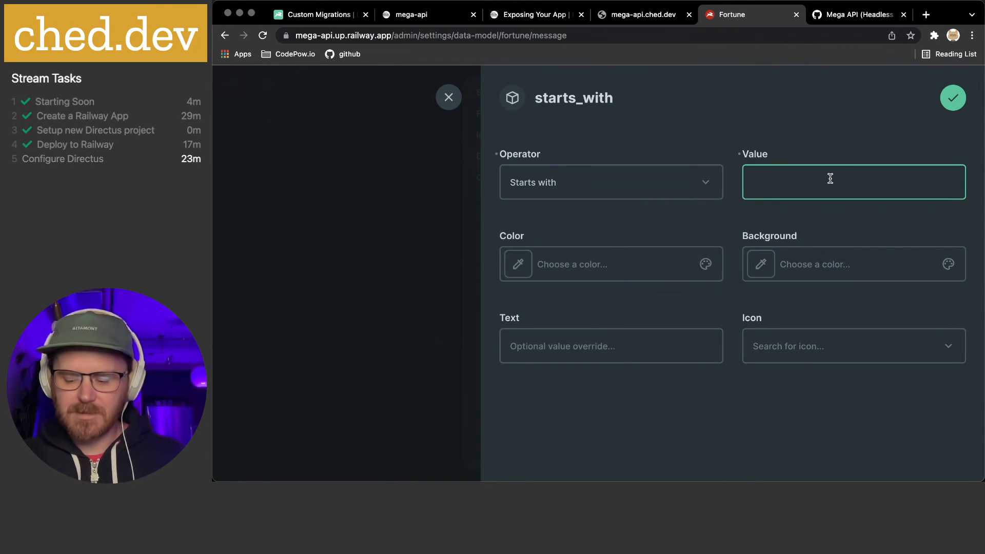
# Colour that style red #FF0000 with the Error Outline icon and save the field
pyautogui.click(522, 264)
pyautogui.moveTo(580, 278); pyautogui.dragTo(698, 219)
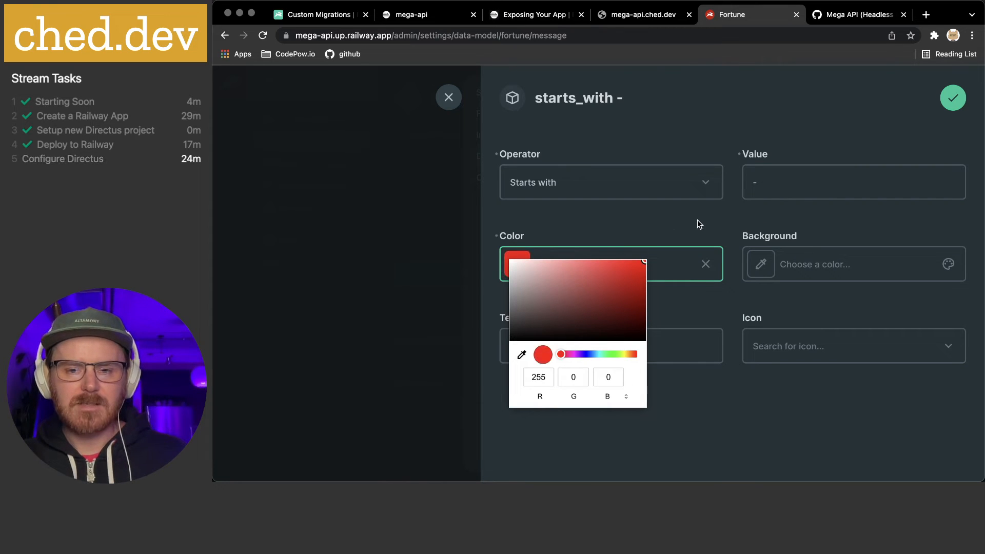
pyautogui.click(683, 220)
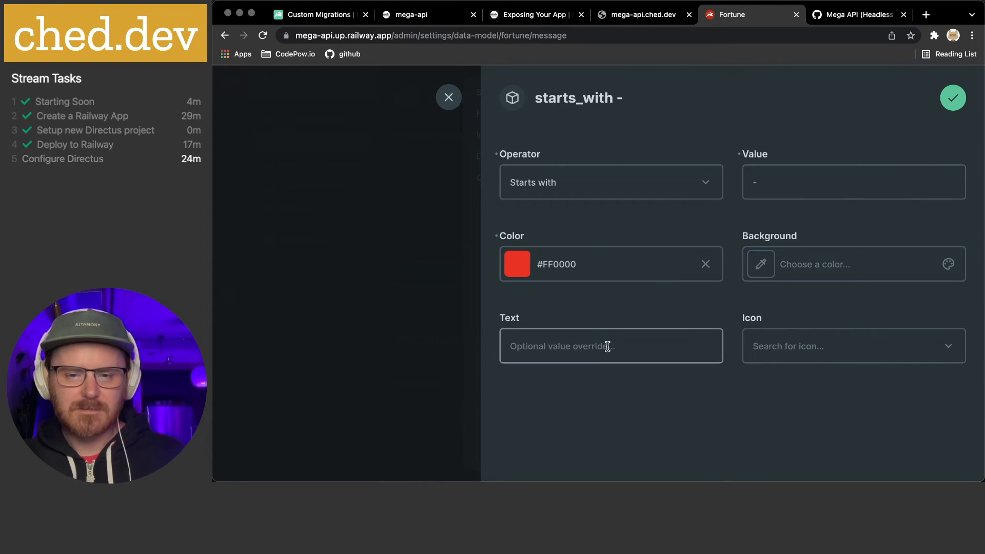
pyautogui.click(806, 345)
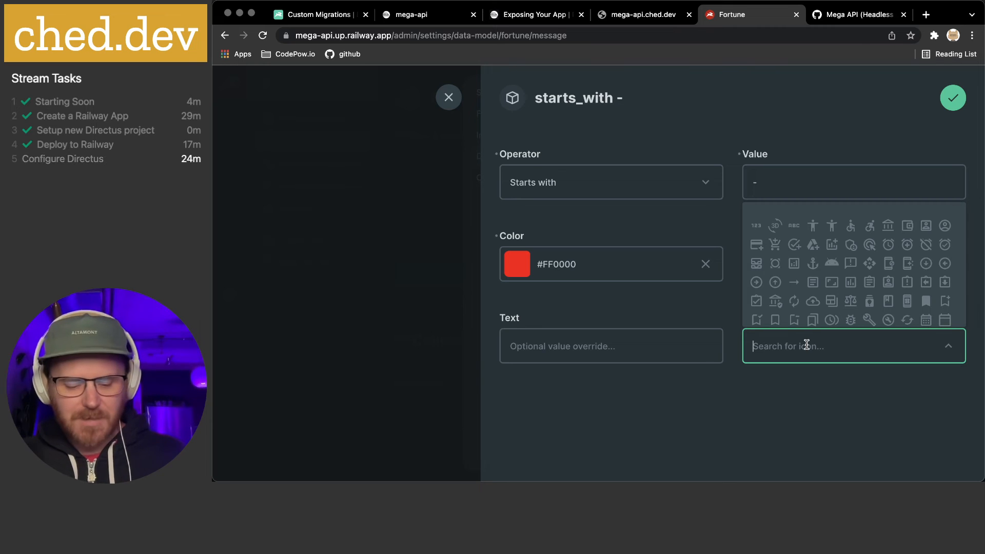
pyautogui.write('error')
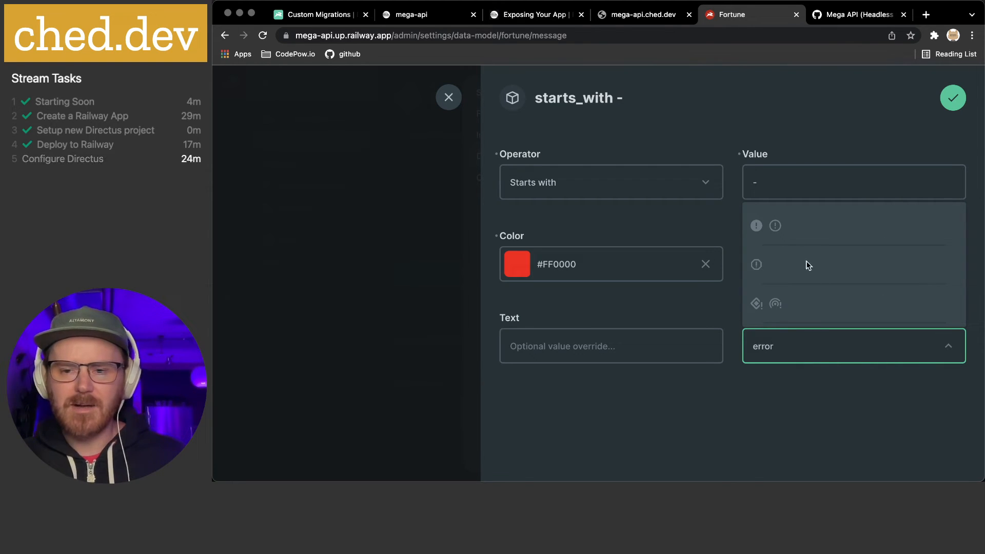
pyautogui.click(775, 226)
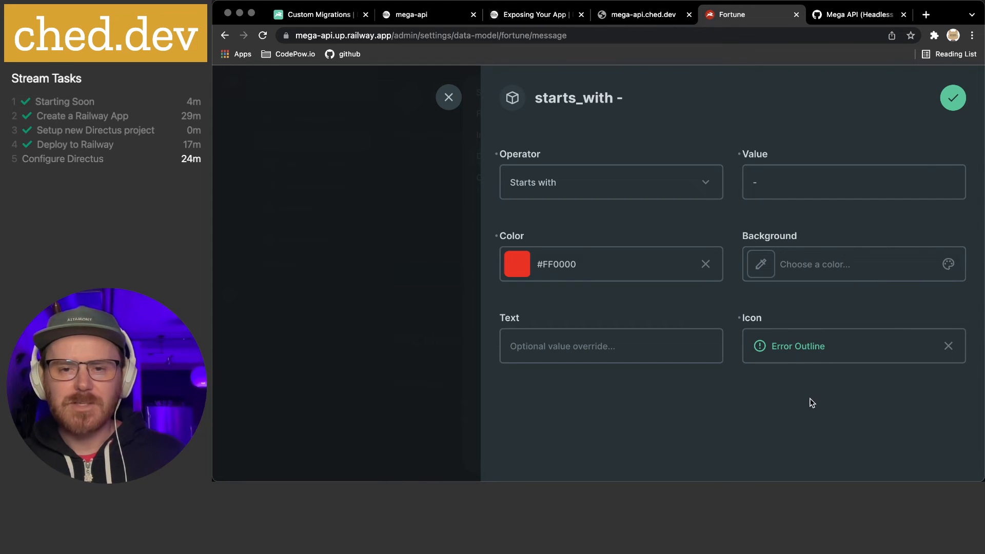
pyautogui.click(952, 98)
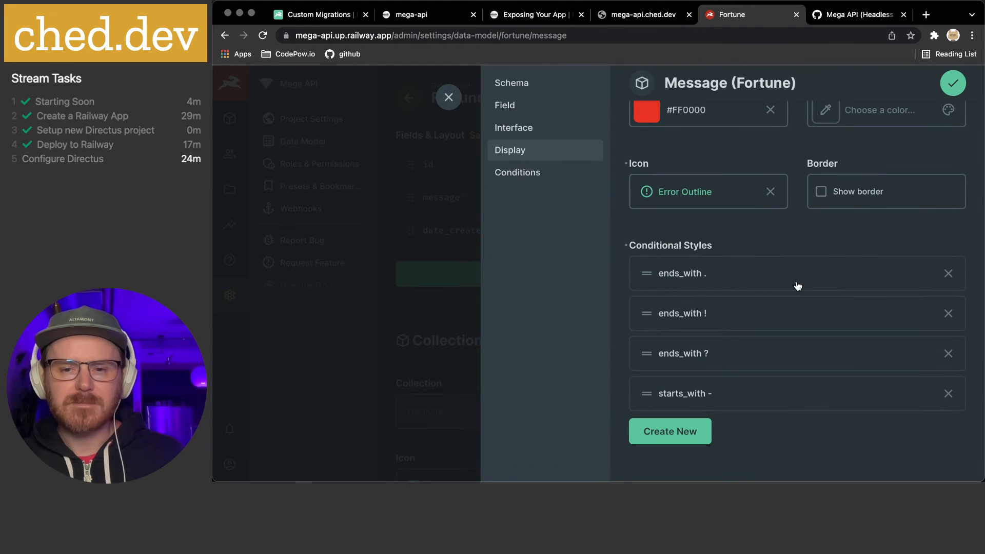
pyautogui.click(953, 84)
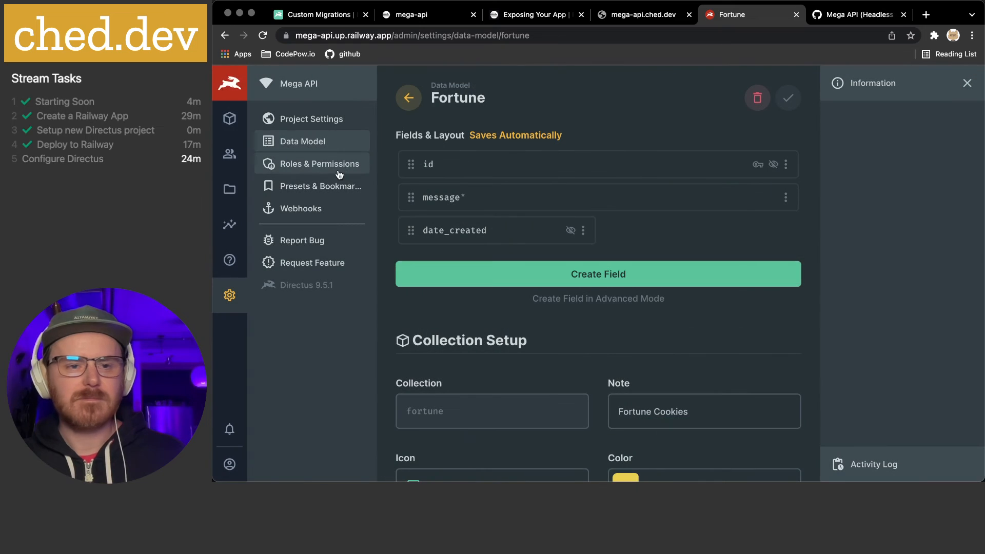
# Delete the leading '- ' from the Commitment fortune and save it
pyautogui.click(229, 119)
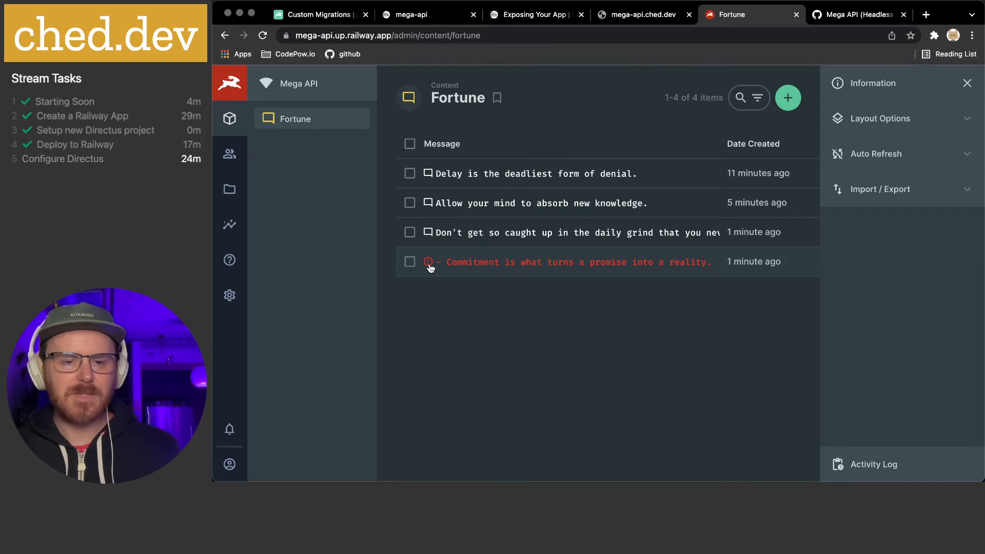
pyautogui.click(544, 264)
pyautogui.click(518, 183)
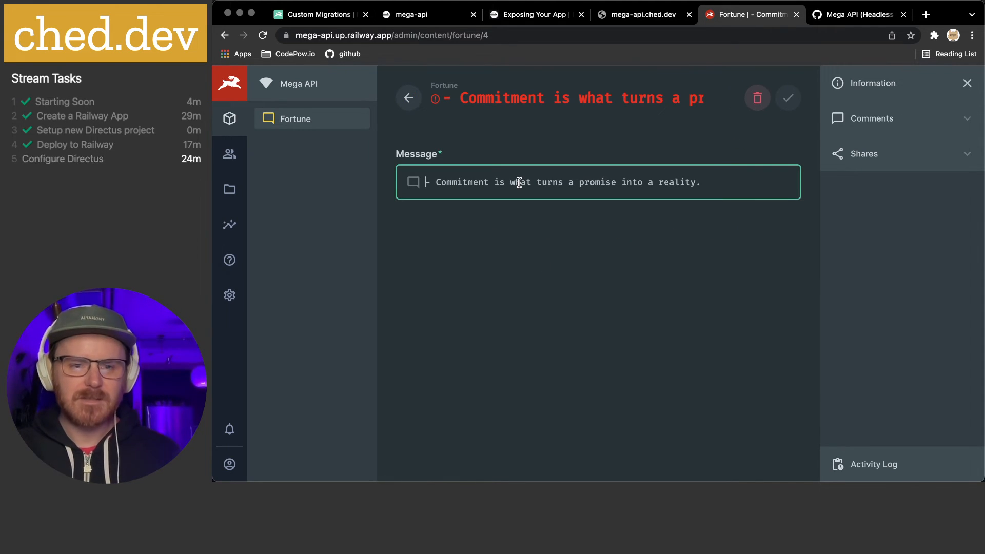
pyautogui.hotkey('shift', 'Right')
pyautogui.hotkey('shift', 'Right')
pyautogui.press('BackSpace')
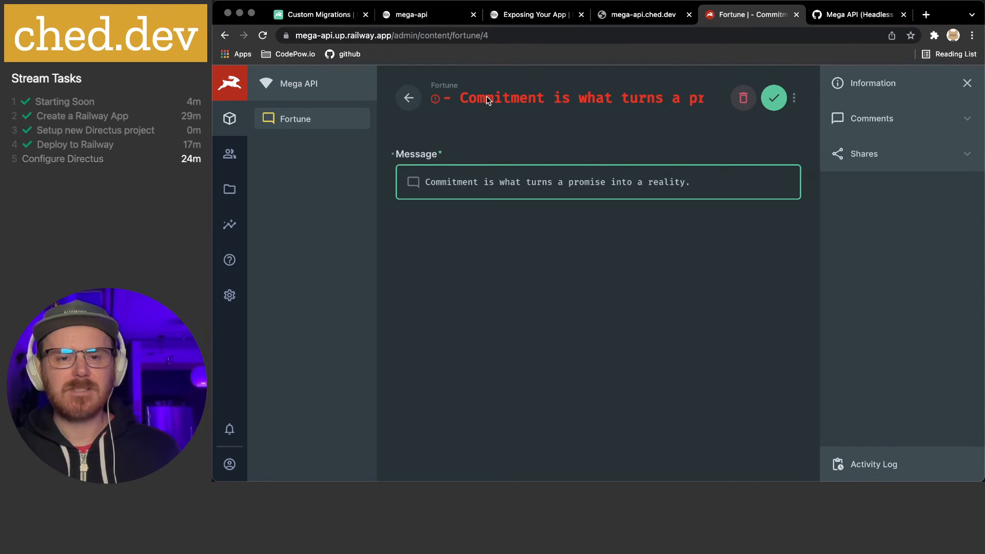
pyautogui.click(445, 97)
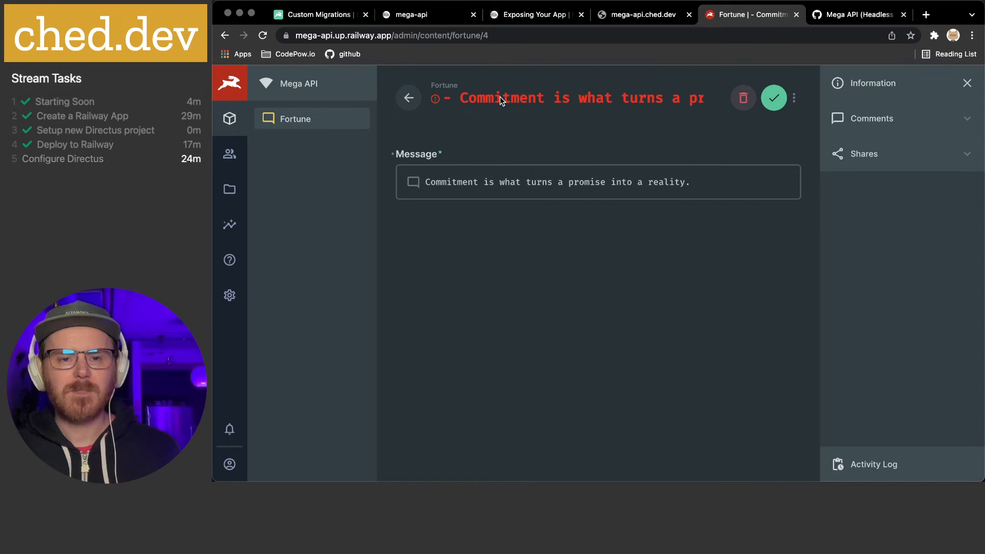
pyautogui.click(794, 98)
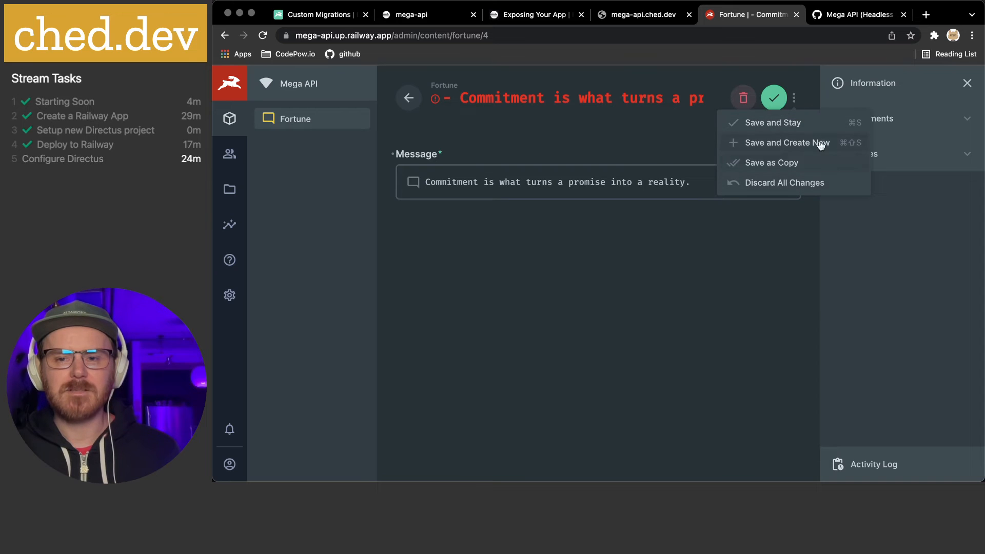
pyautogui.click(719, 270)
pyautogui.click(769, 104)
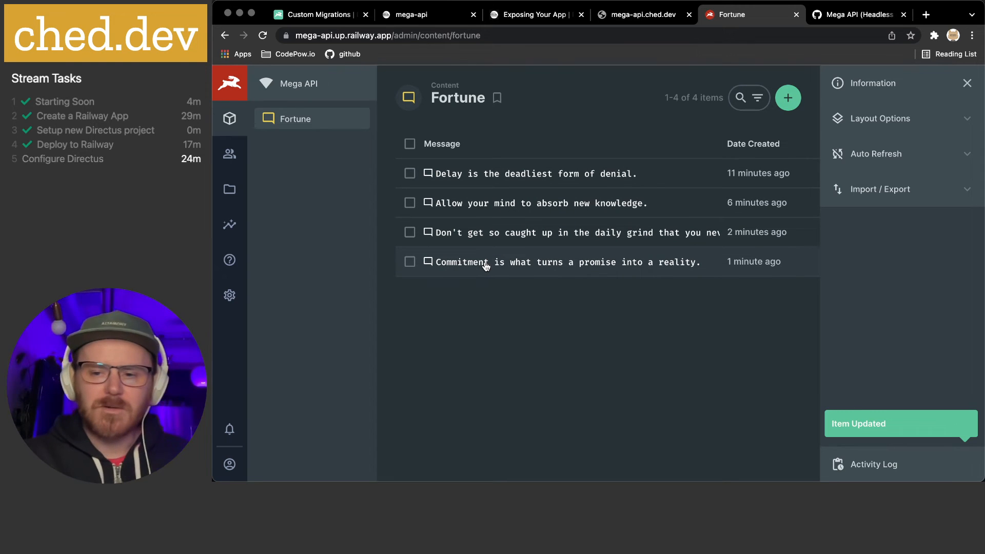
# Expand and collapse the Activity Log, then switch to another window and back
pyautogui.click(896, 471)
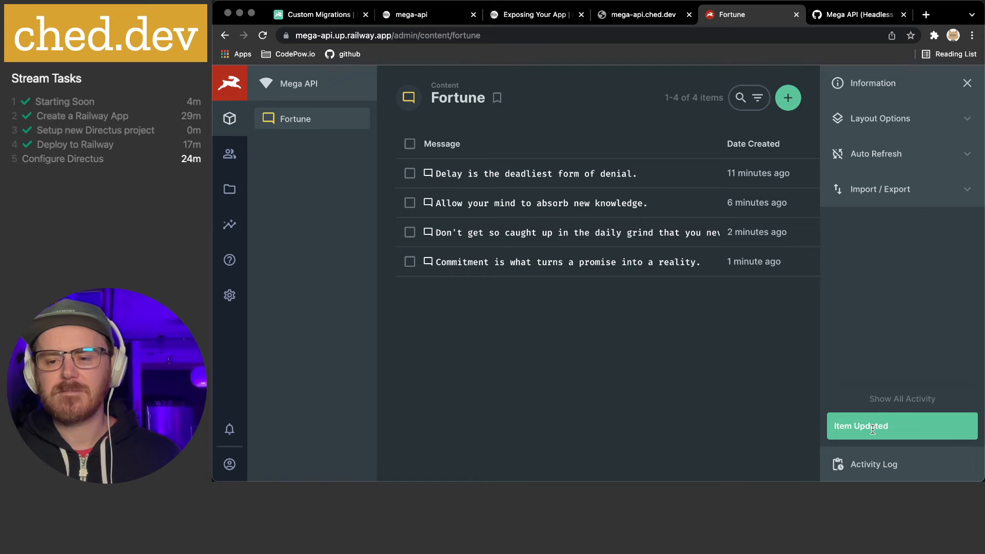
pyautogui.tripleClick(904, 426)
pyautogui.click(912, 422)
pyautogui.click(877, 470)
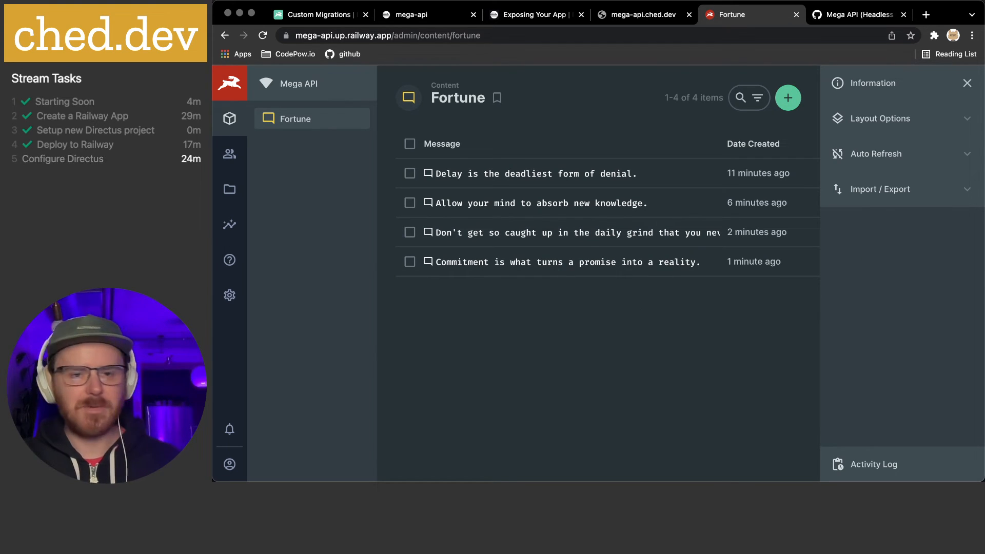
pyautogui.press('super+Tab')
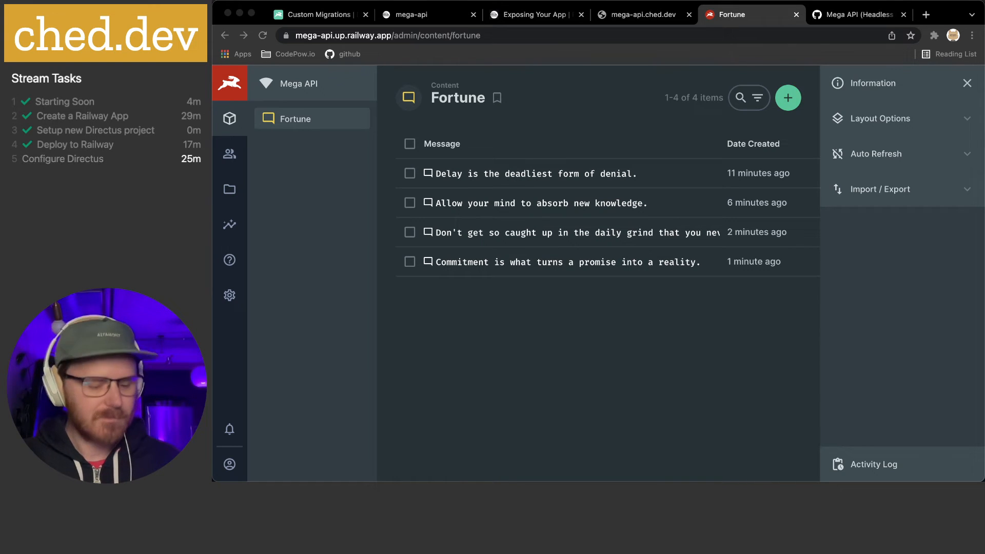
pyautogui.click(794, 106)
# Create the fortune 'The eye of the master will do more work than both his hands.' without its dash
pyautogui.click(794, 106)
pyautogui.write('- The eye of the master will do more work than both his hands')
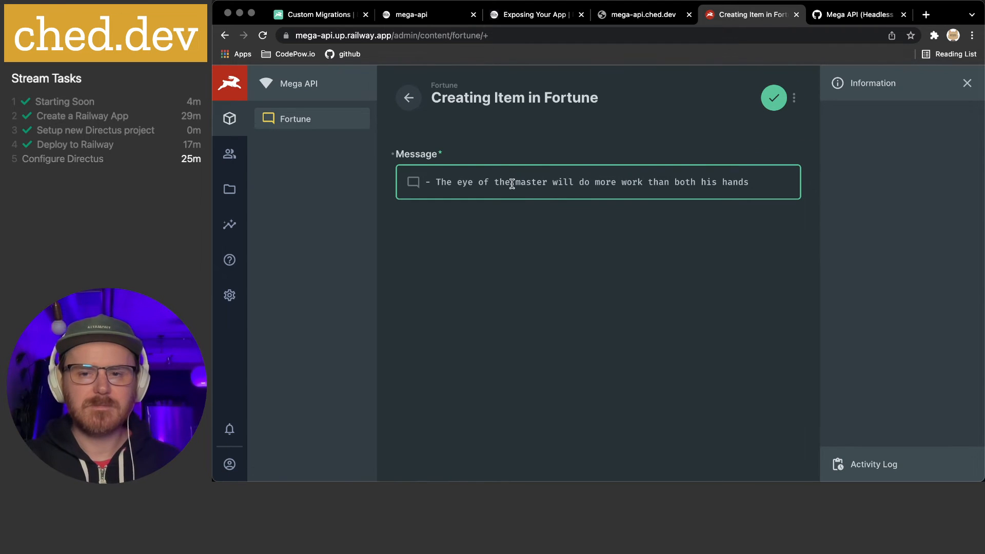
pyautogui.hotkey('shift', 'Right')
pyautogui.hotkey('shift', 'Right')
pyautogui.press('BackSpace')
pyautogui.press('super+Right')
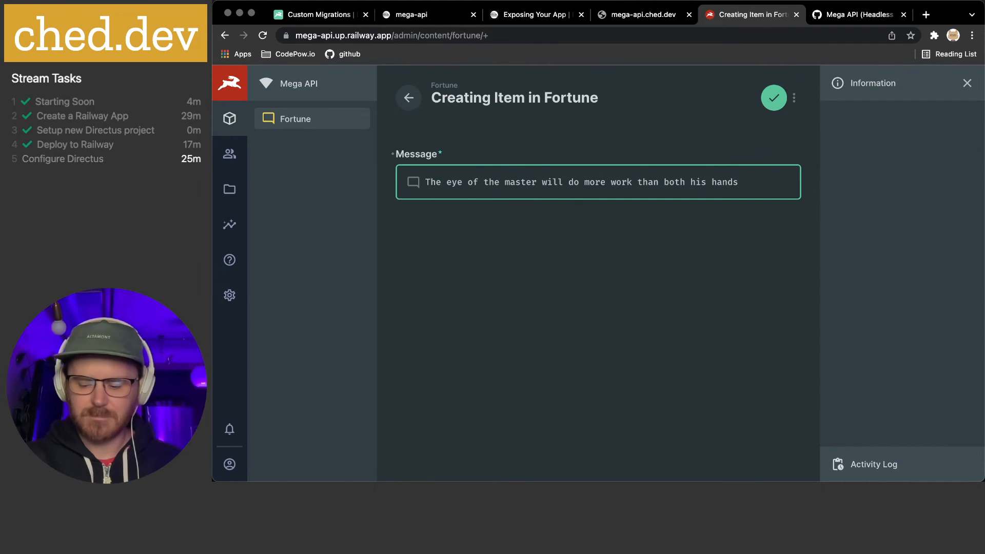
pyautogui.click(774, 98)
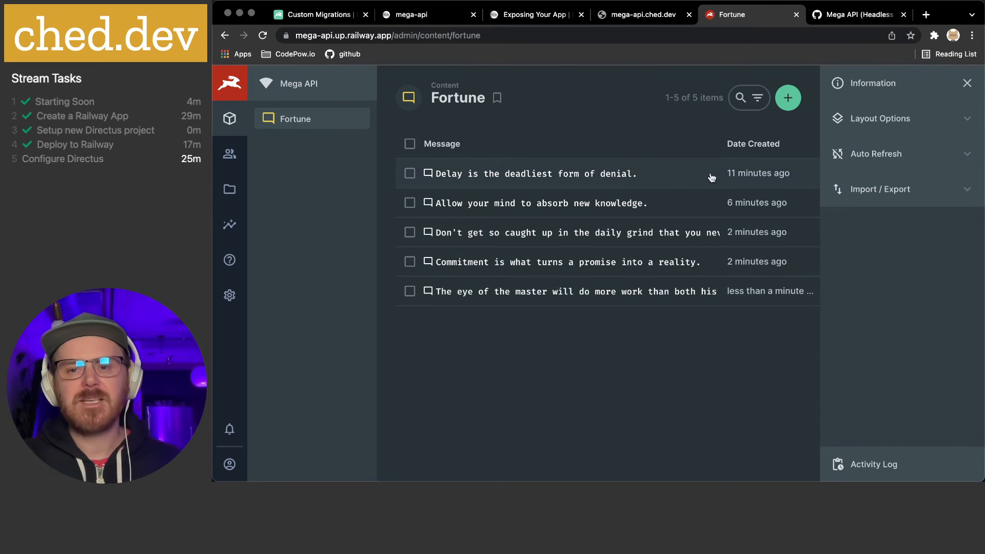
# Sort the Fortune items by Date Created in descending order so the newest come first
pyautogui.click(426, 146)
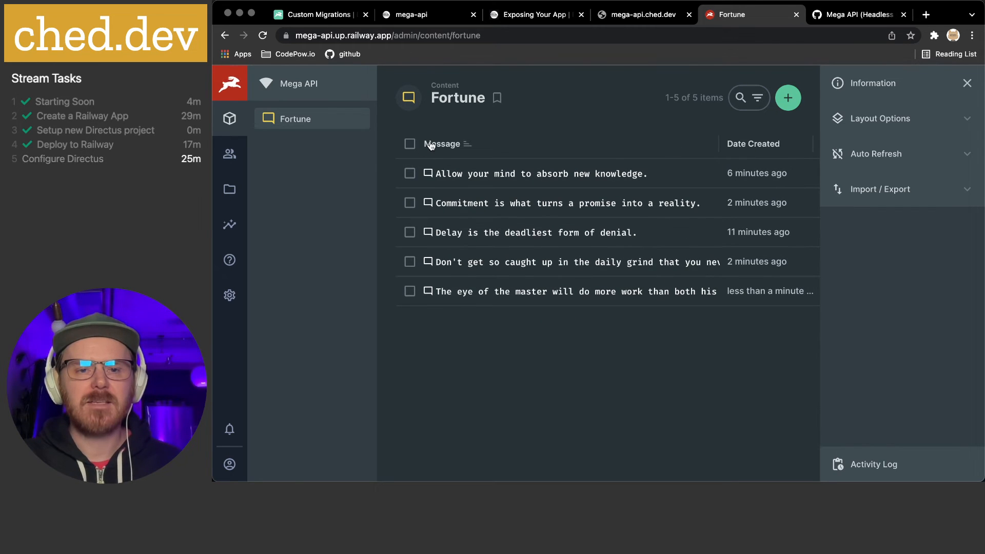
pyautogui.click(758, 146)
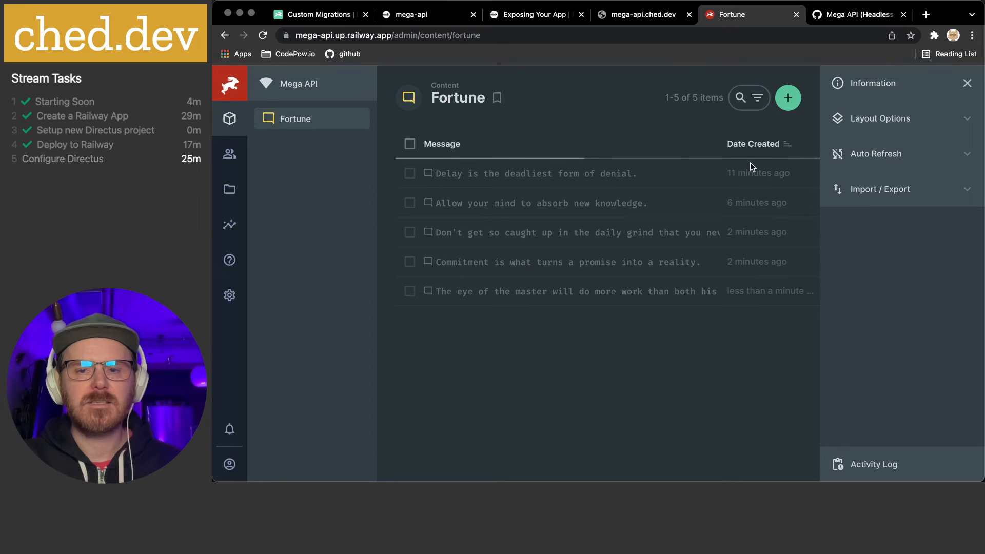
pyautogui.click(756, 149)
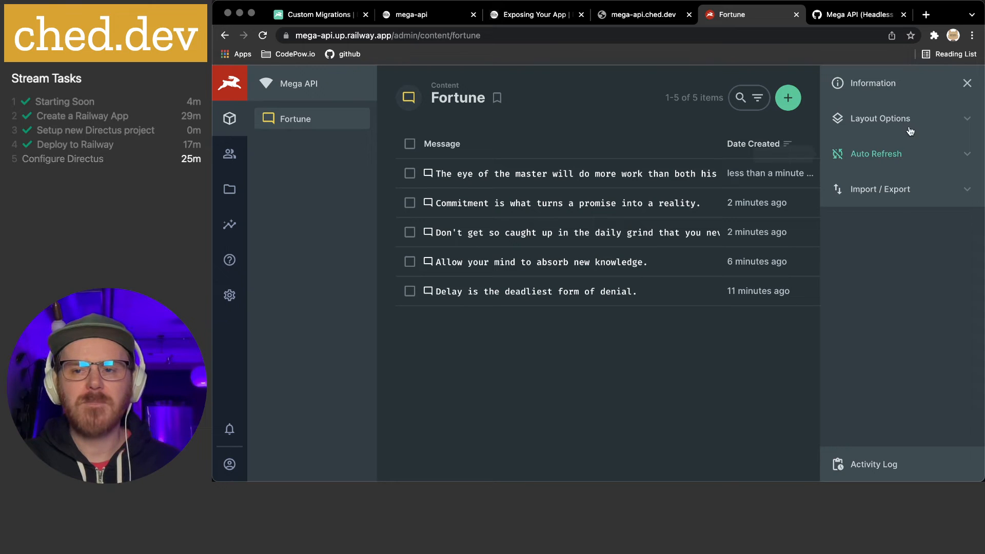
# Check the layout's Auto Refresh interval and leave it at Do not refresh
pyautogui.click(968, 121)
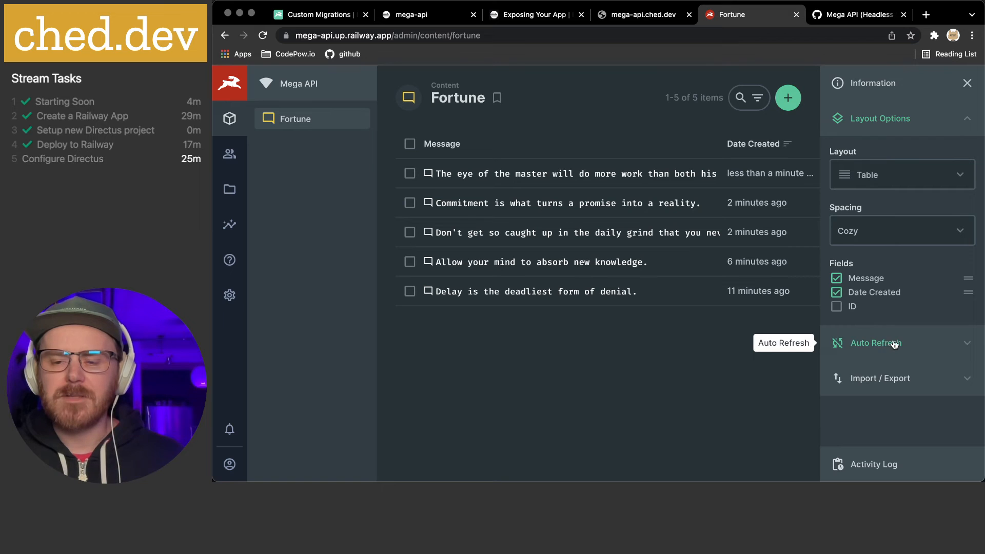
pyautogui.click(967, 342)
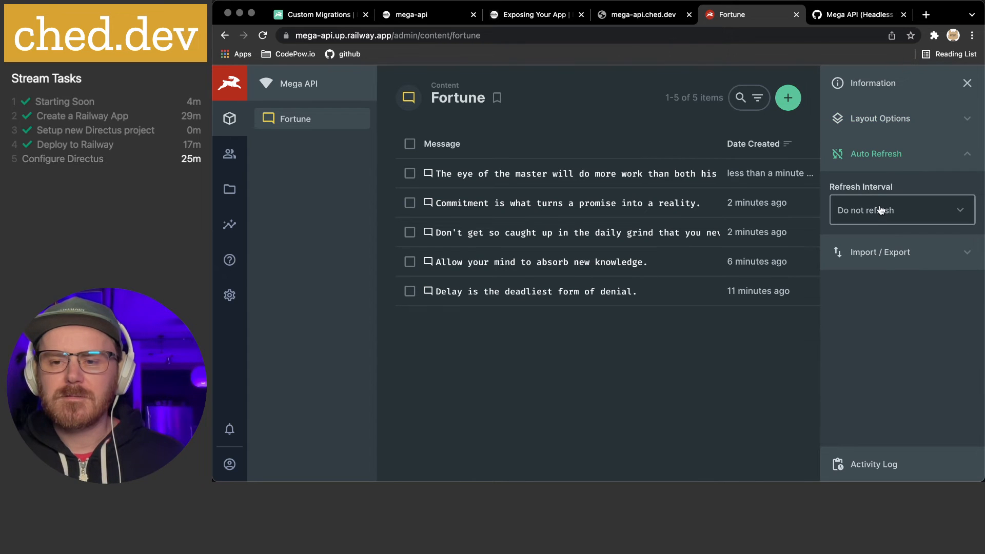
pyautogui.click(965, 212)
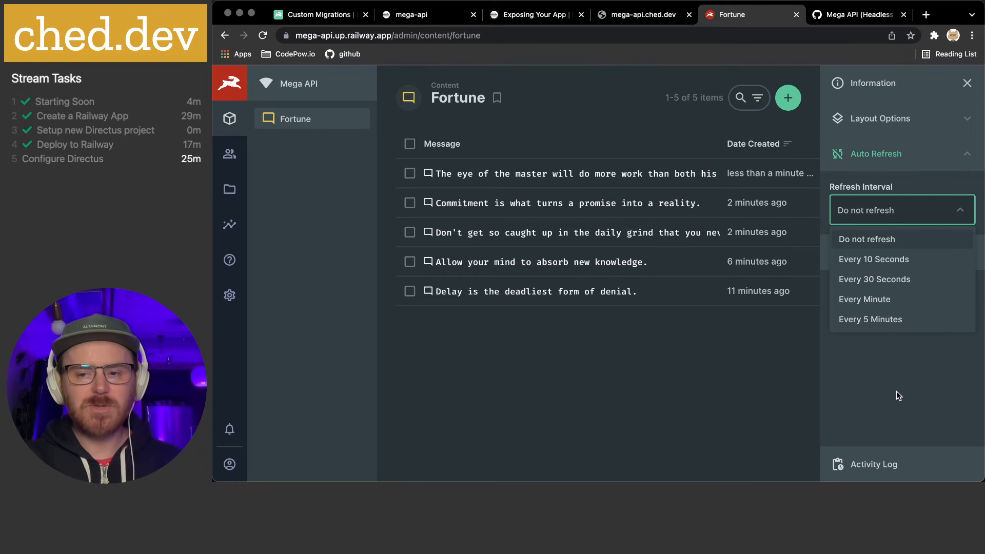
pyautogui.click(906, 377)
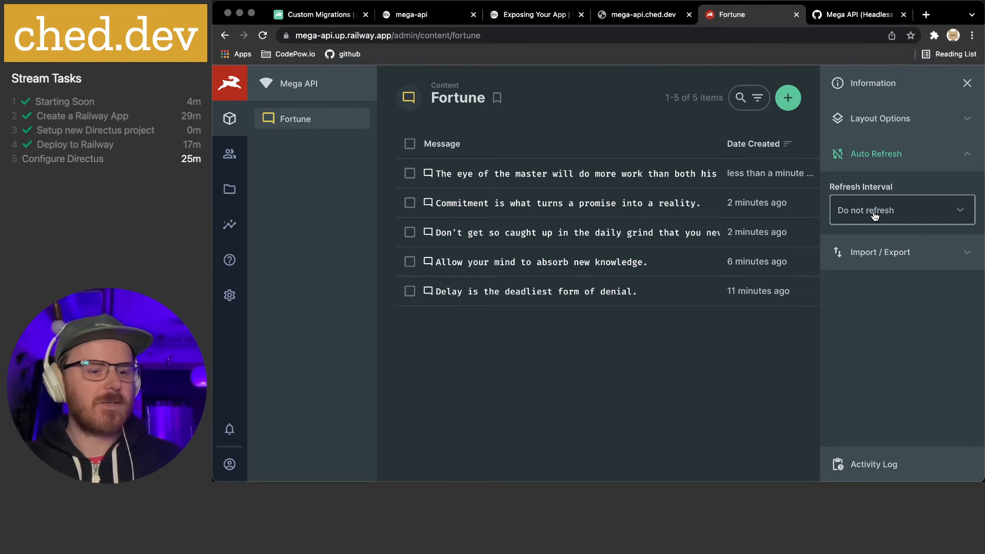
# Glance at the API data types gist, browse User Directory and File Library, then open Settings > Roles & Permissions
pyautogui.click(839, 19)
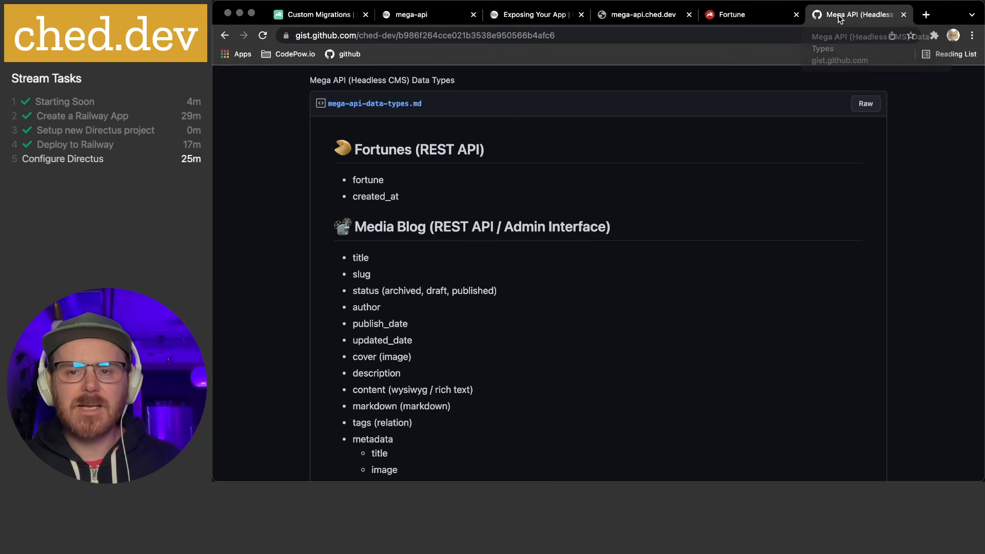
pyautogui.click(759, 17)
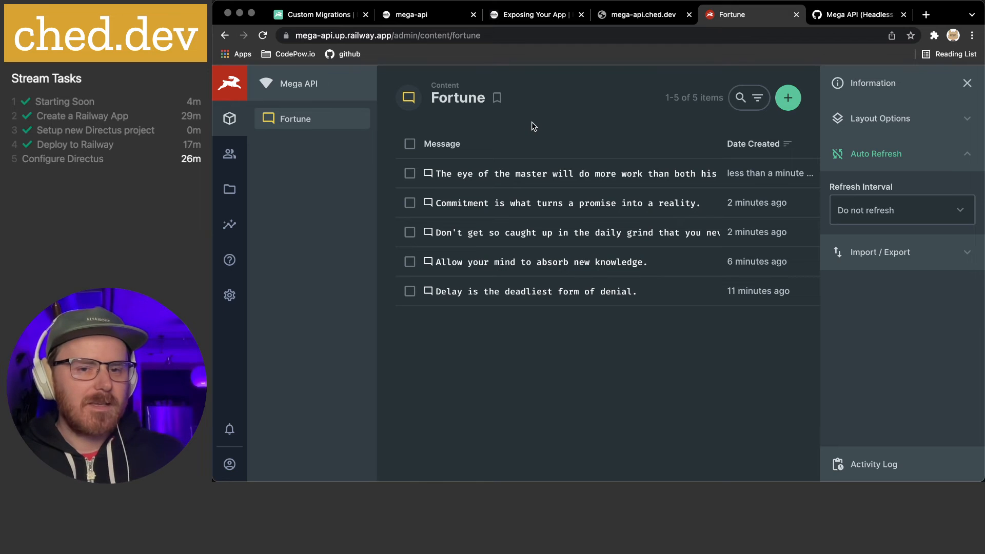
pyautogui.click(238, 161)
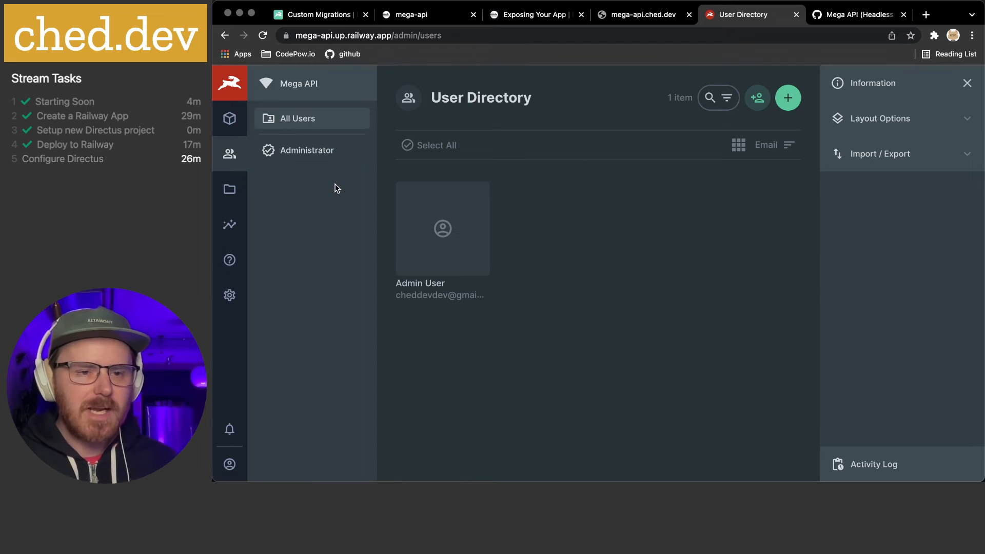
pyautogui.click(227, 194)
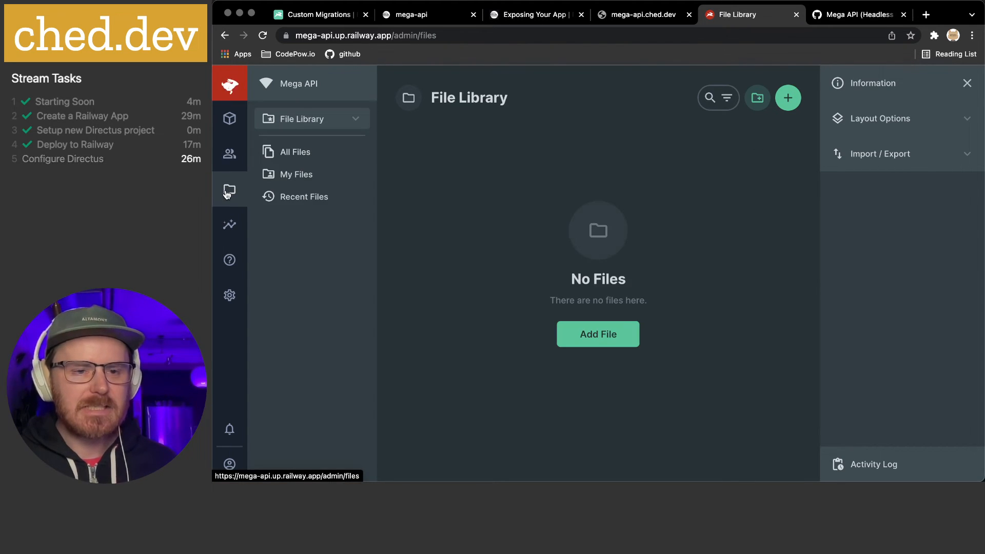
pyautogui.click(229, 296)
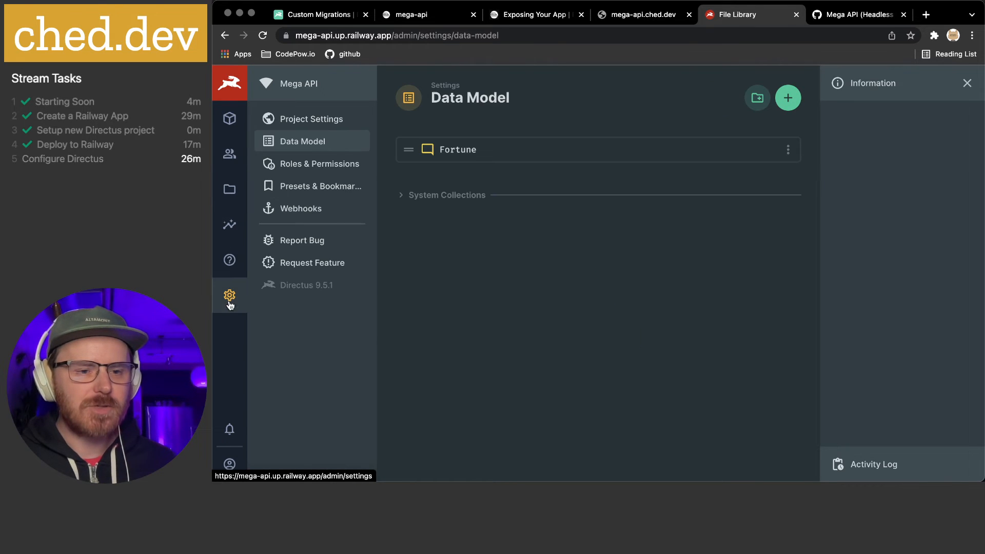
pyautogui.click(332, 164)
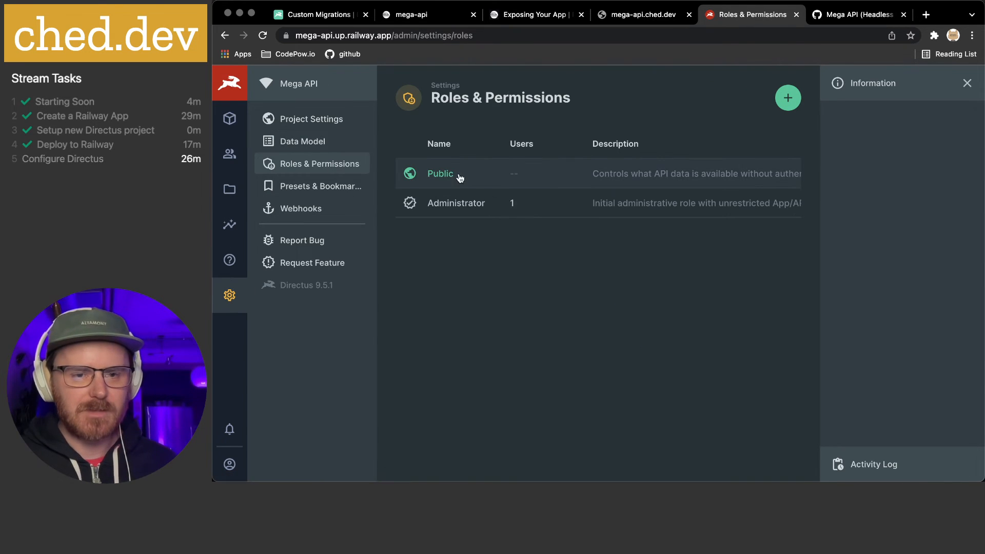
# In the Public role's permissions, set Fortune's read access to Use Custom
pyautogui.click(444, 177)
pyautogui.moveTo(418, 220)
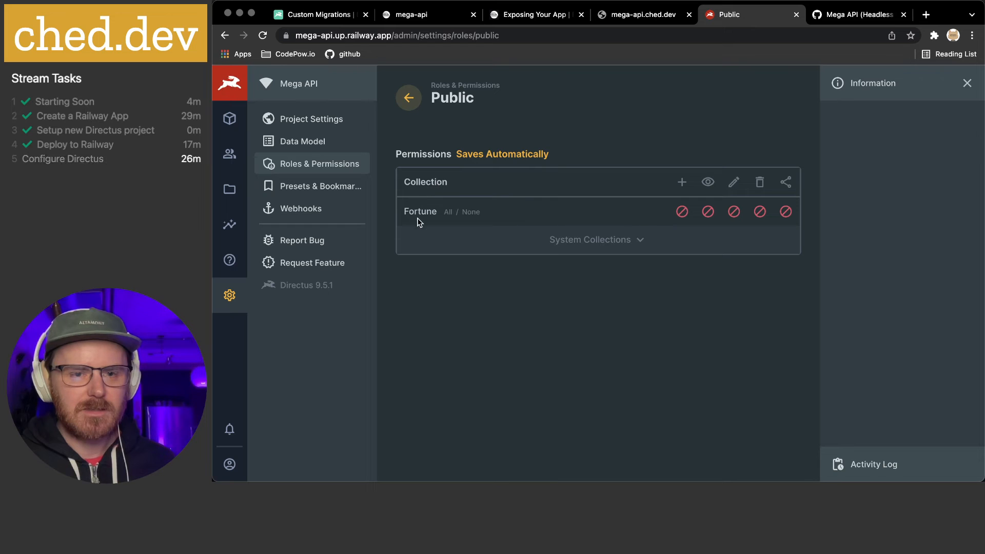
pyautogui.click(308, 167)
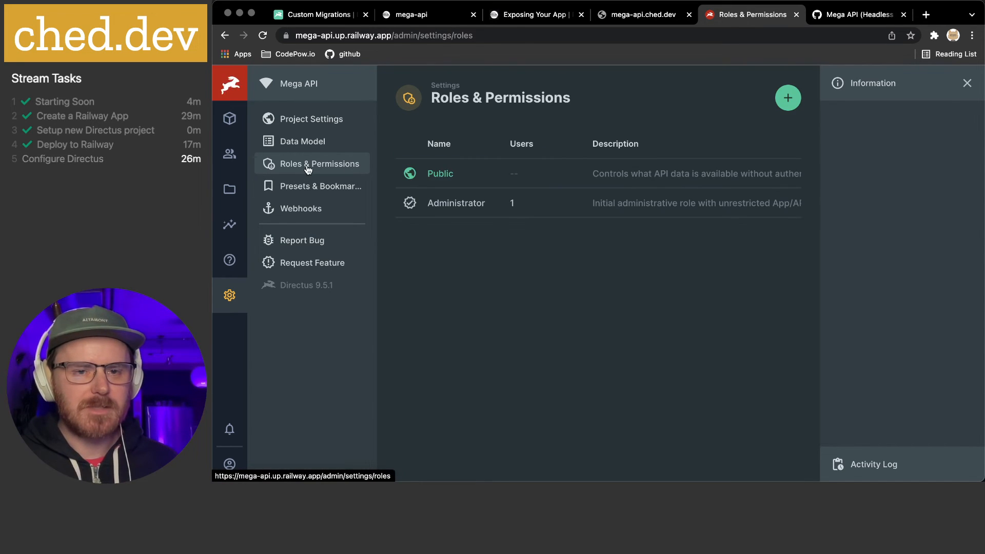
pyautogui.click(431, 179)
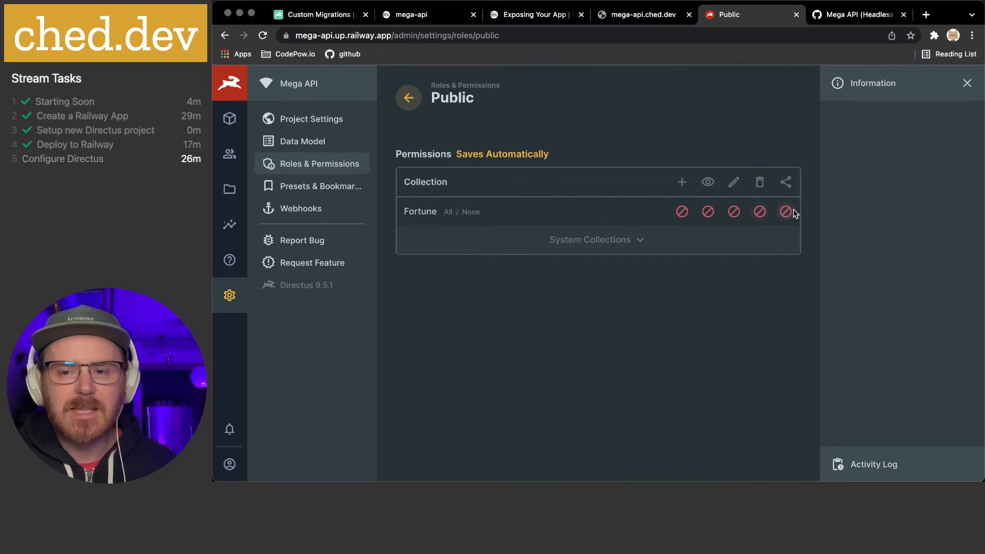
pyautogui.click(633, 244)
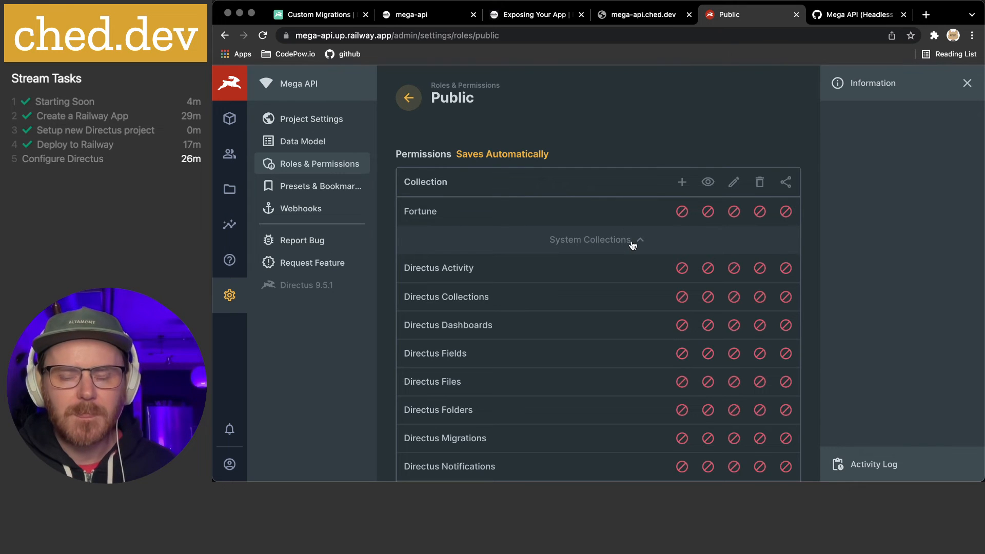
pyautogui.scroll(-3, 631, 241)
pyautogui.scroll(3, 632, 241)
pyautogui.click(633, 241)
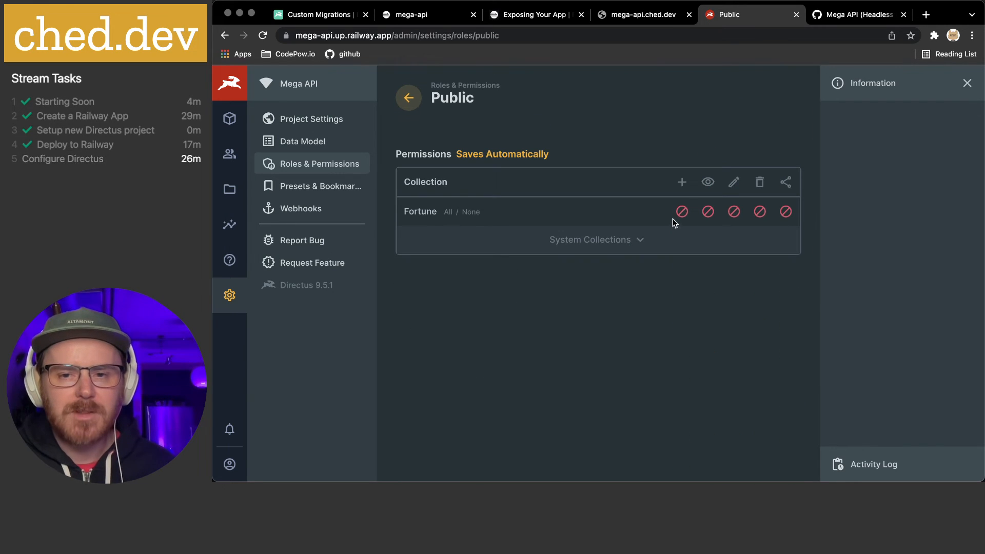
pyautogui.click(707, 216)
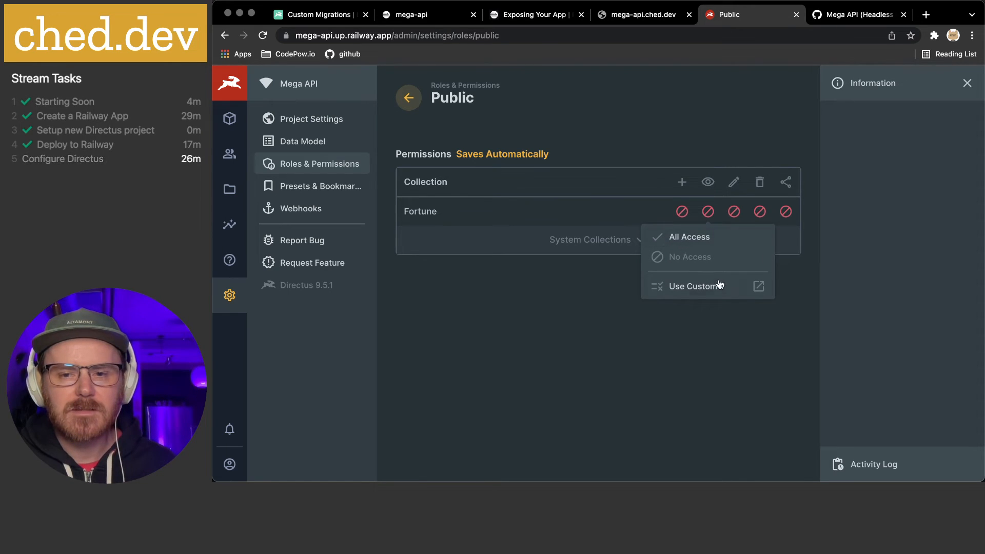
pyautogui.click(687, 292)
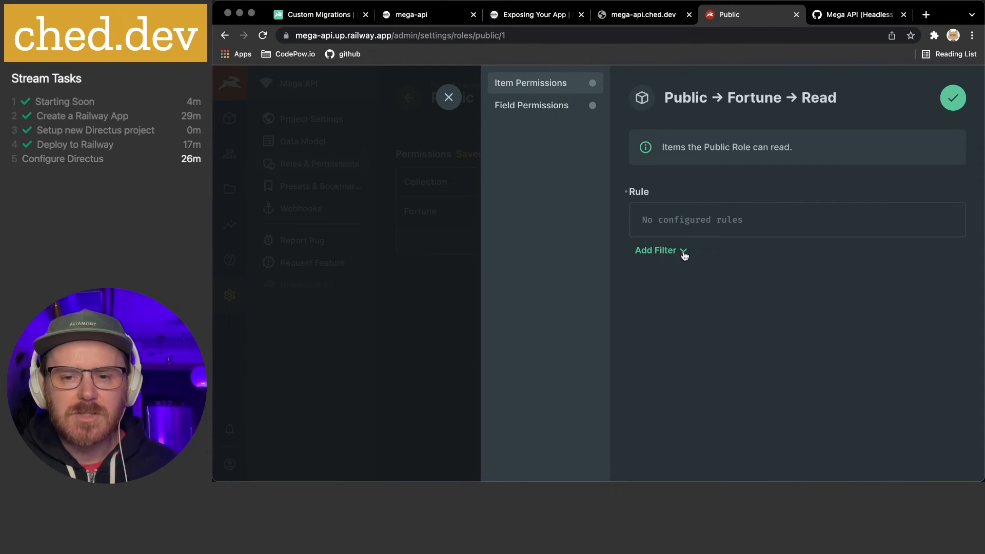
# Review Fortune's custom Item and Field Permissions, then switch Public's Fortune read access to All Access
pyautogui.click(685, 254)
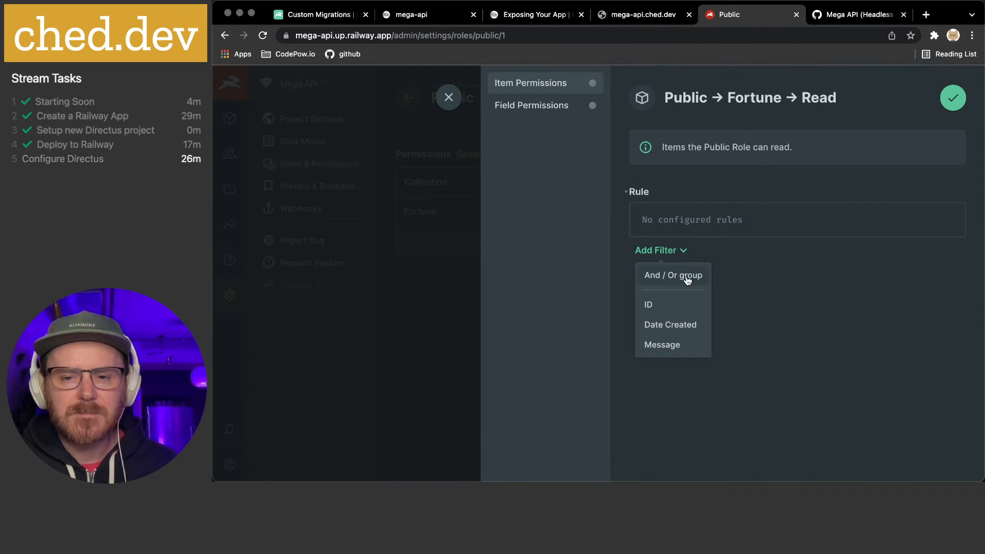
pyautogui.click(569, 112)
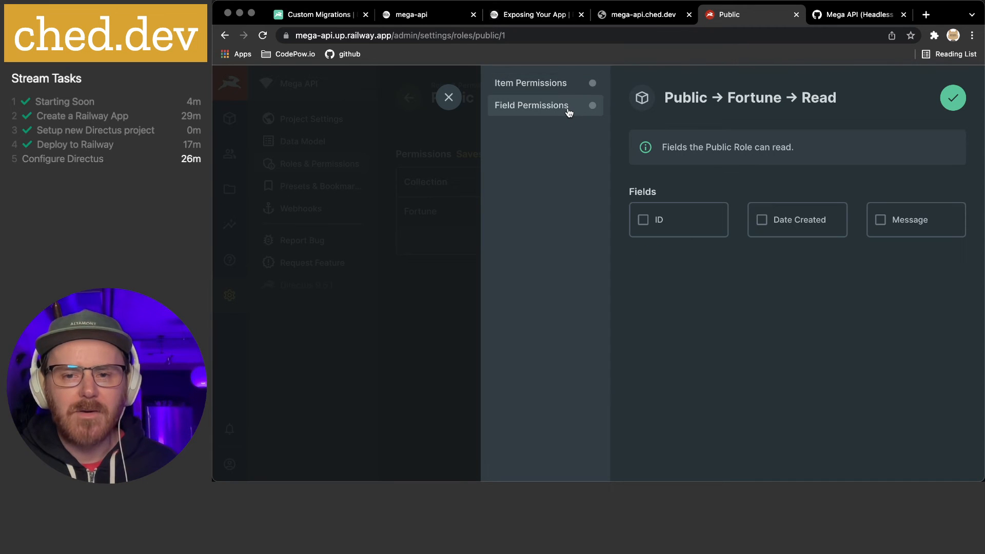
pyautogui.click(449, 97)
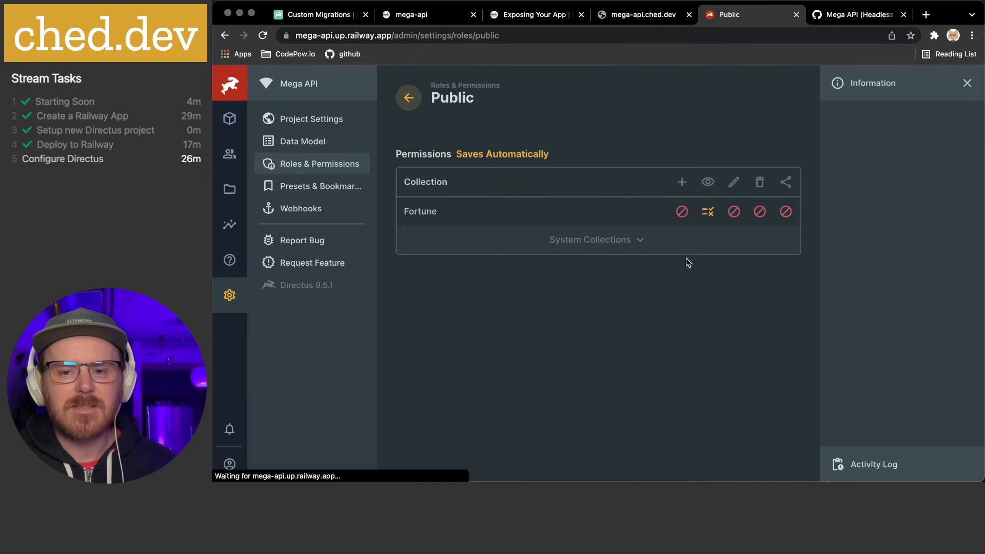
pyautogui.click(709, 213)
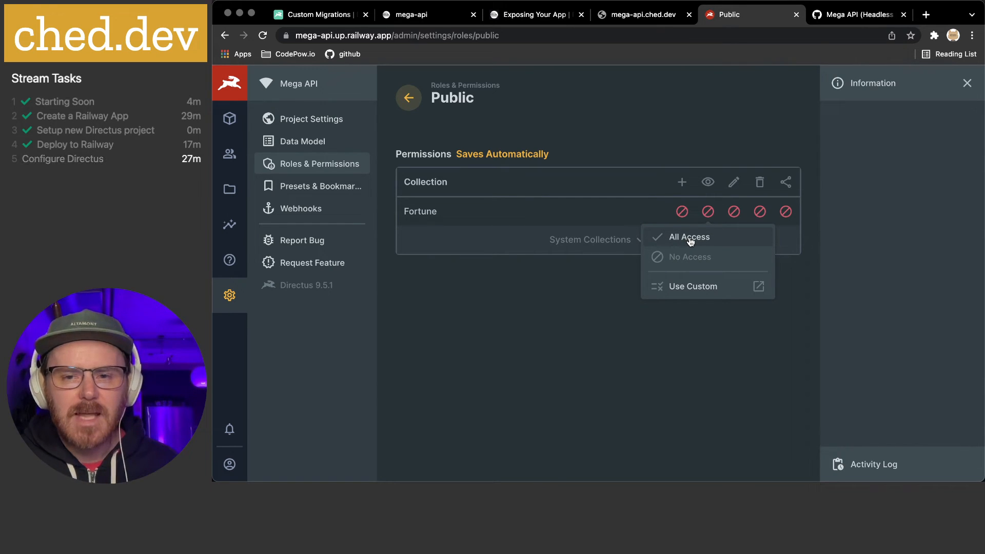
pyautogui.click(691, 239)
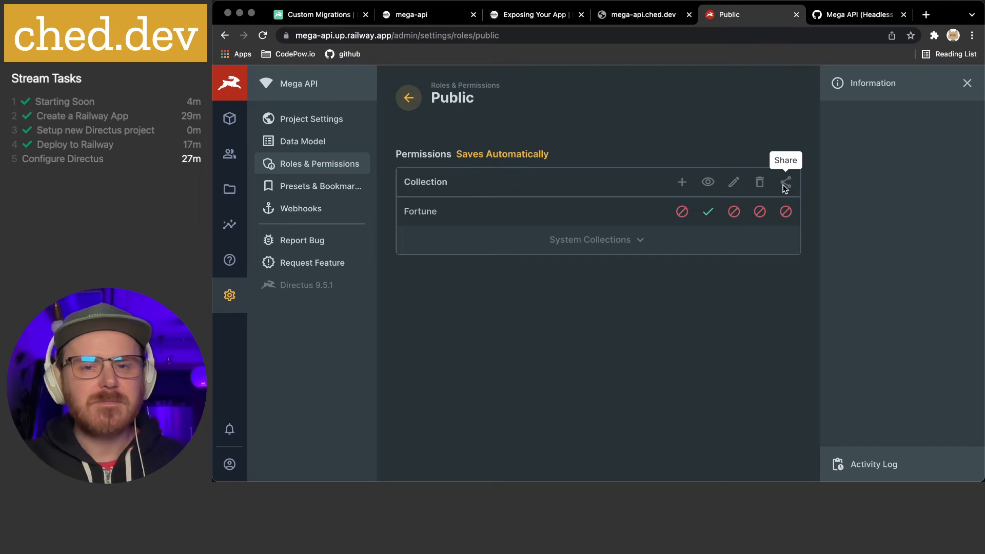
# Switch to the Directus docs and expand the Extensions section of the sidebar
pyautogui.click(313, 15)
pyautogui.scroll(-2, 315, 342)
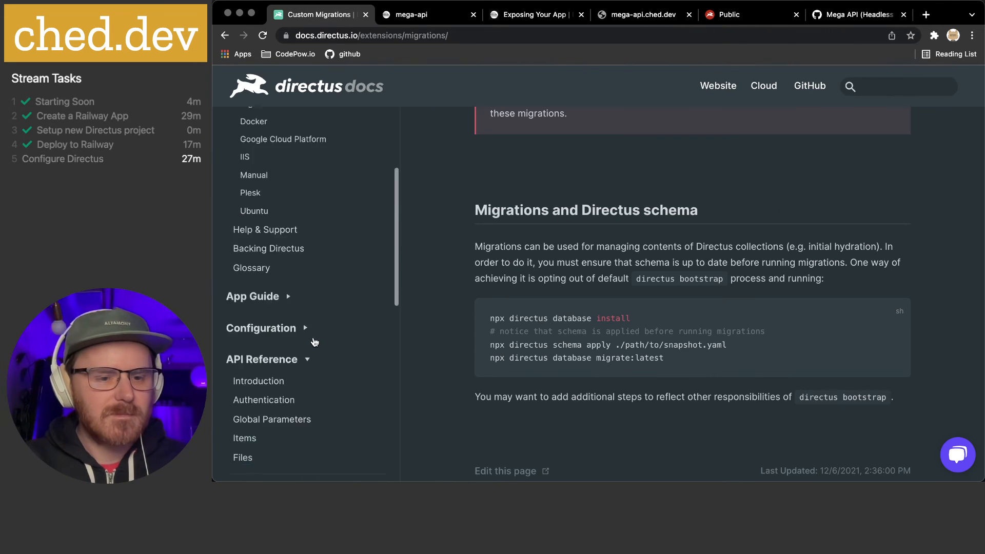
pyautogui.scroll(-10, 315, 342)
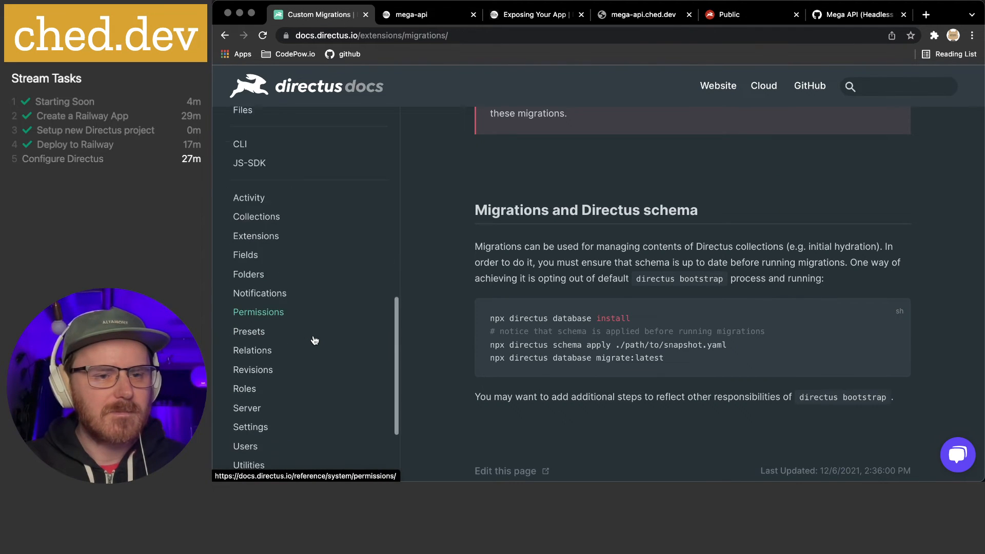
pyautogui.scroll(-5, 315, 340)
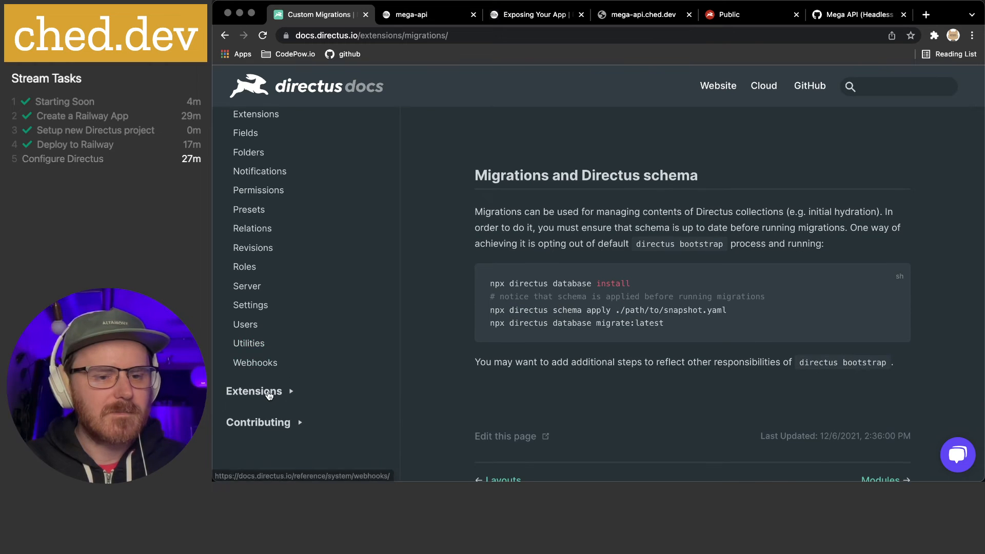
pyautogui.click(268, 393)
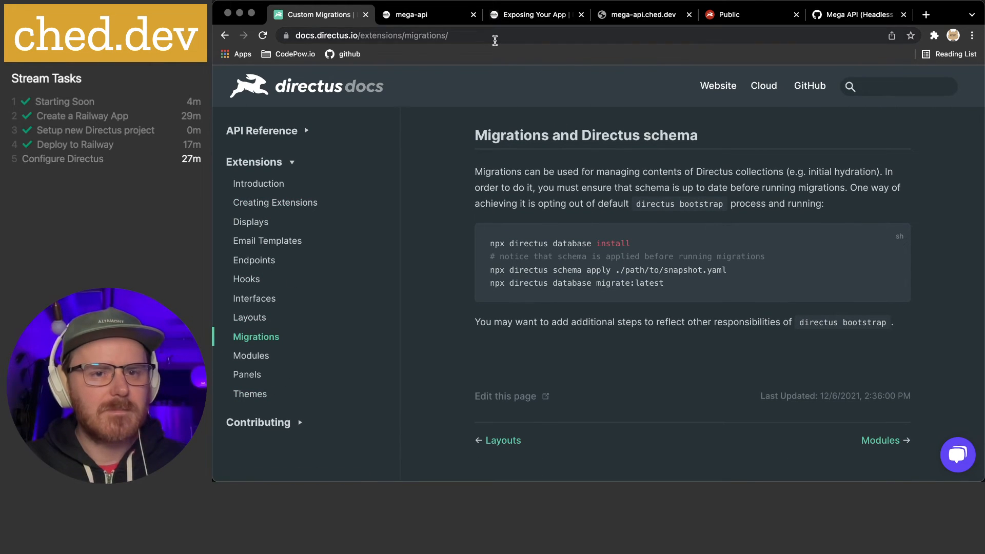
# Search the docs for 'permission' and open the Users, Roles & Permissions page
pyautogui.click(902, 87)
pyautogui.write('sh')
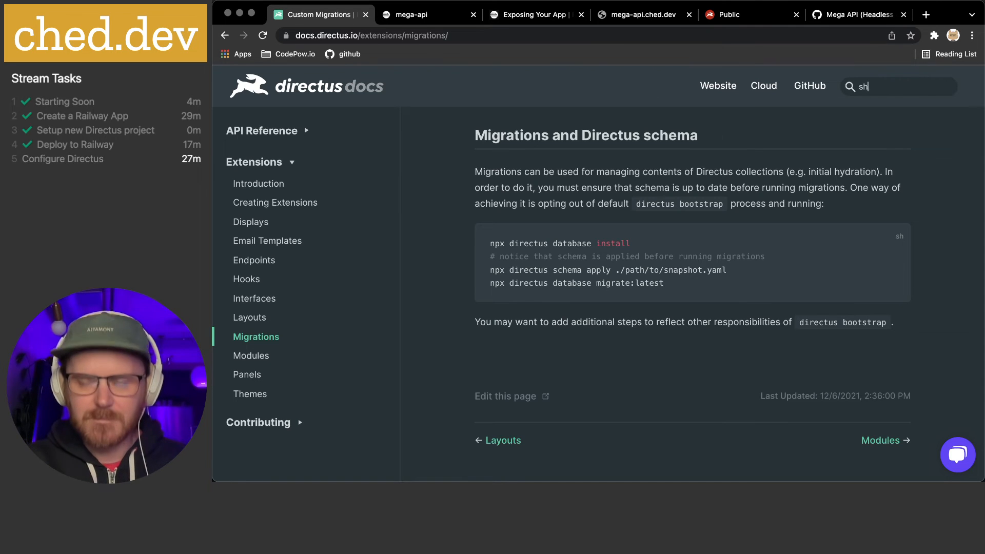
pyautogui.write('are')
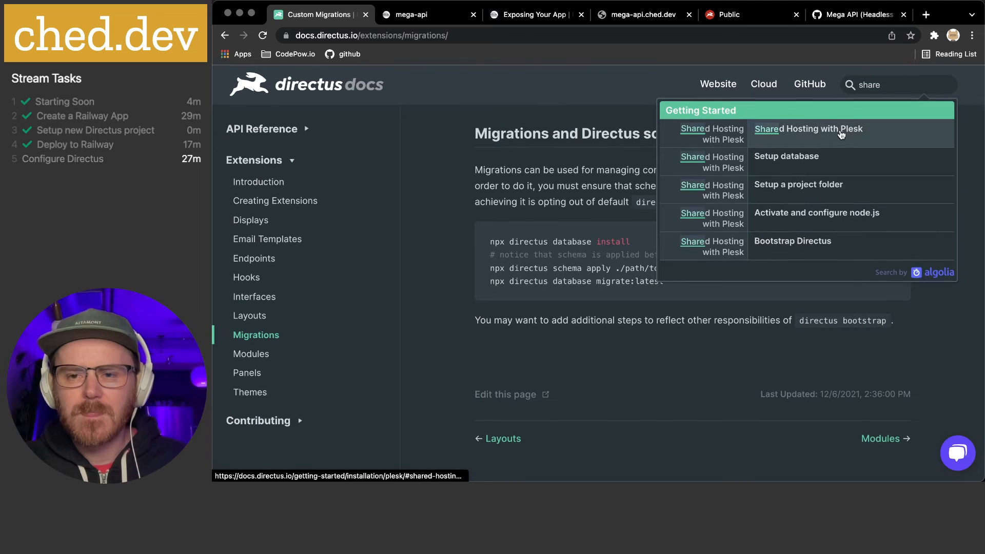
pyautogui.doubleClick(892, 88)
pyautogui.write('permissi')
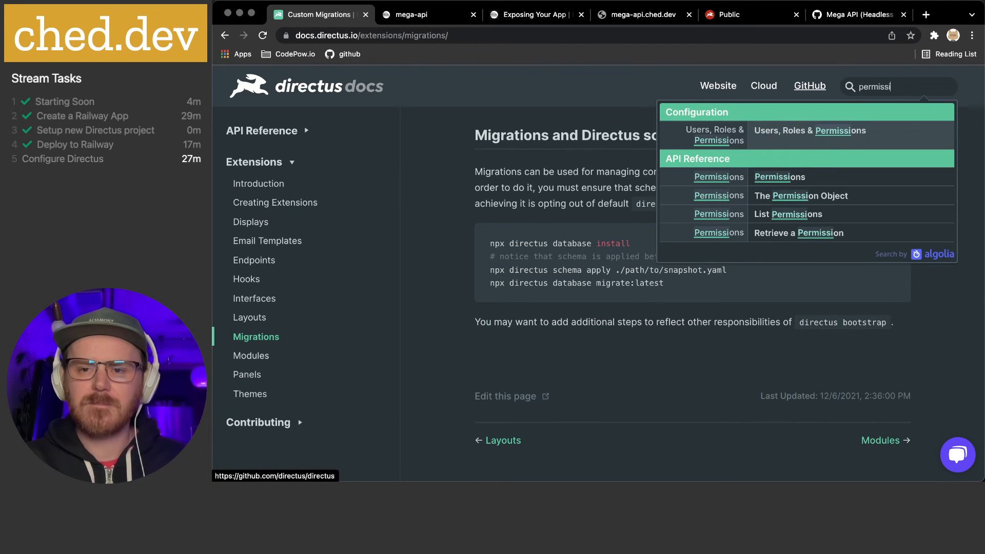
pyautogui.write('on')
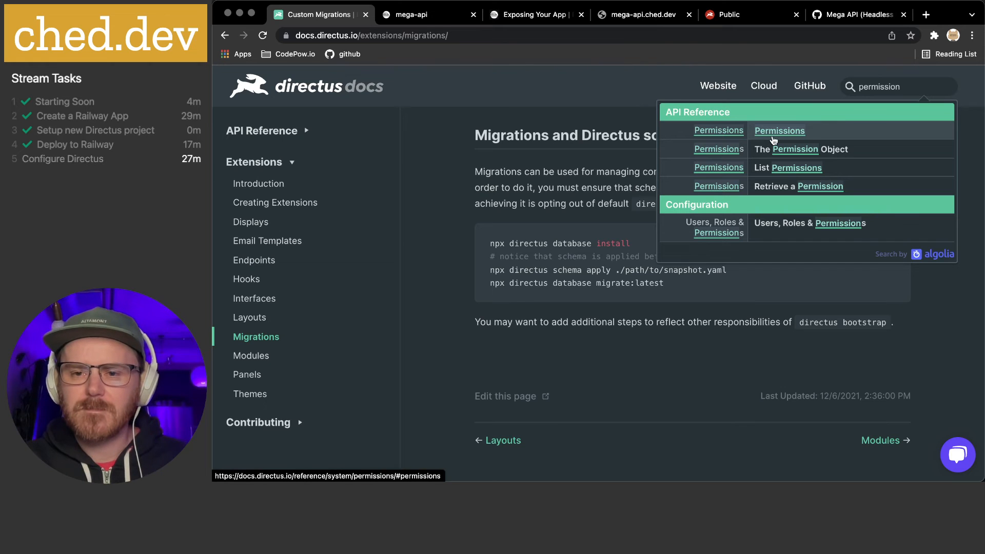
pyautogui.click(785, 227)
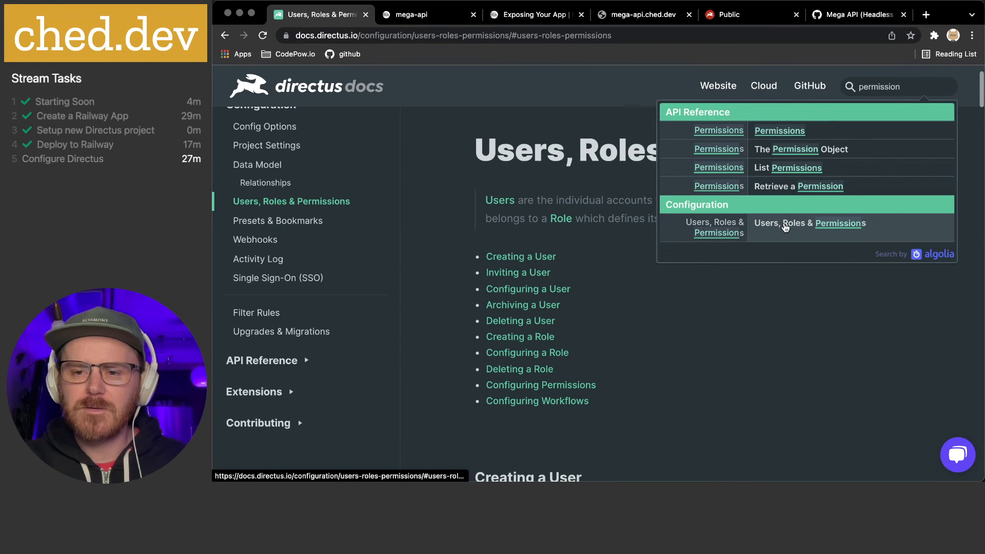
# Jump to Configuring Permissions and read the Read and Update (Custom Access) sections
pyautogui.click(587, 386)
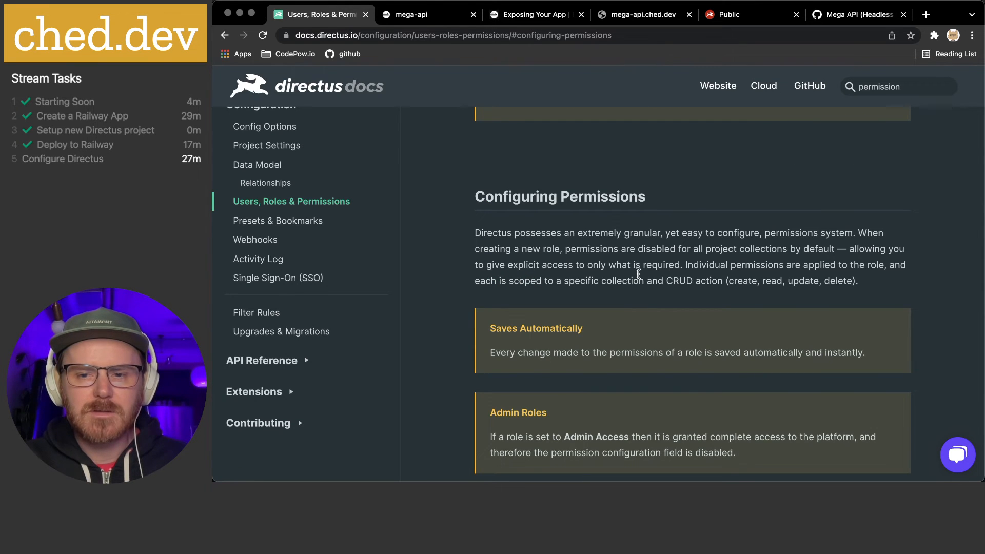
pyautogui.scroll(-4, 638, 275)
pyautogui.scroll(-5, 638, 273)
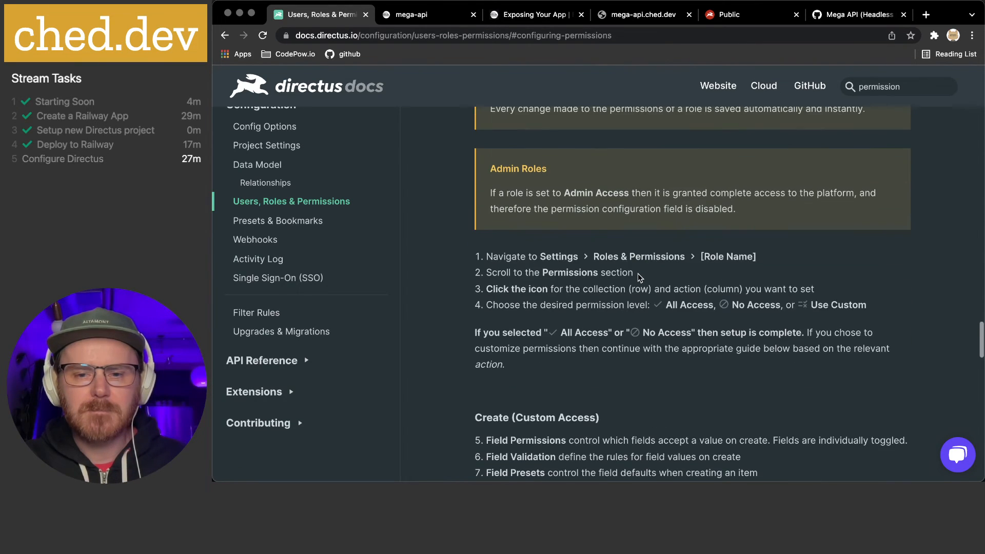
pyautogui.scroll(-2, 638, 273)
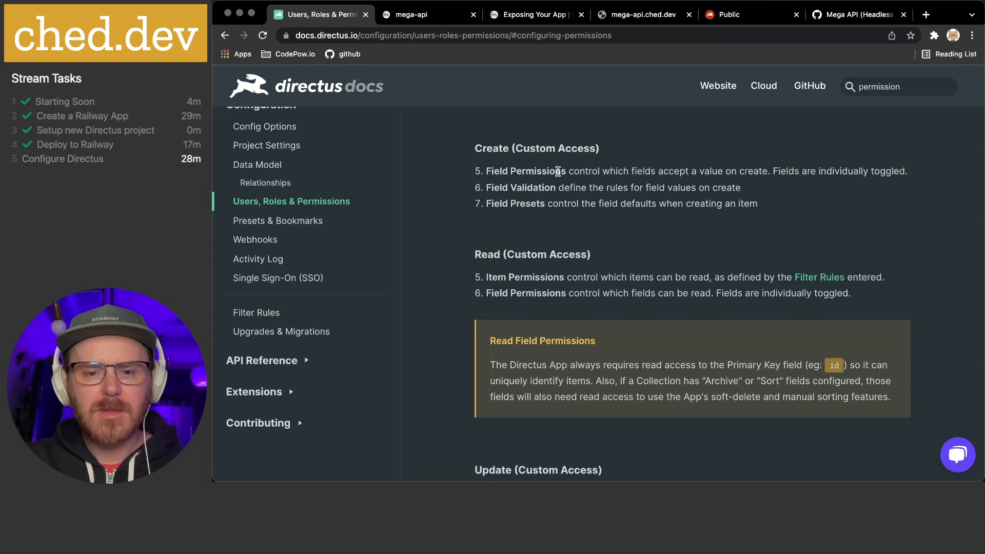
pyautogui.scroll(-3, 559, 171)
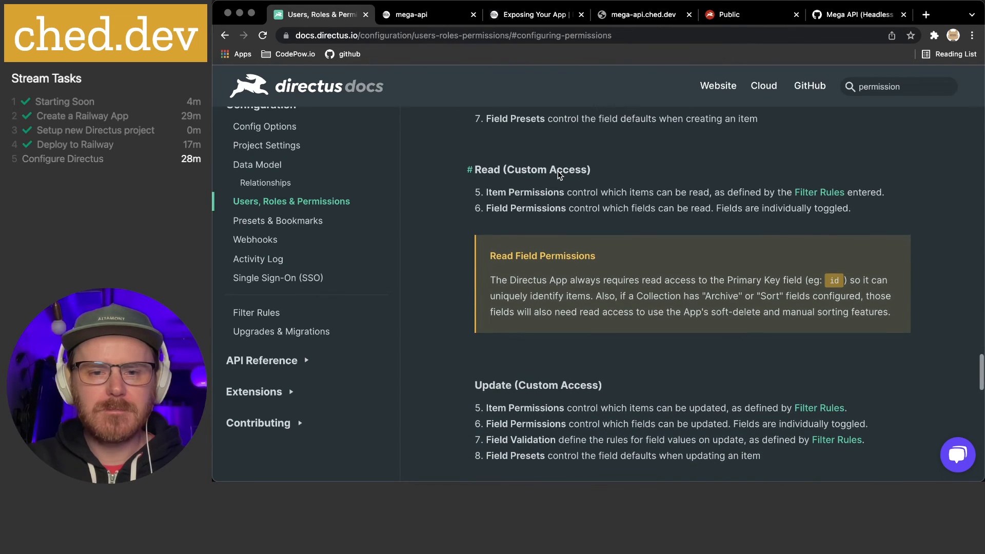
pyautogui.scroll(-1, 558, 175)
pyautogui.scroll(2, 498, 181)
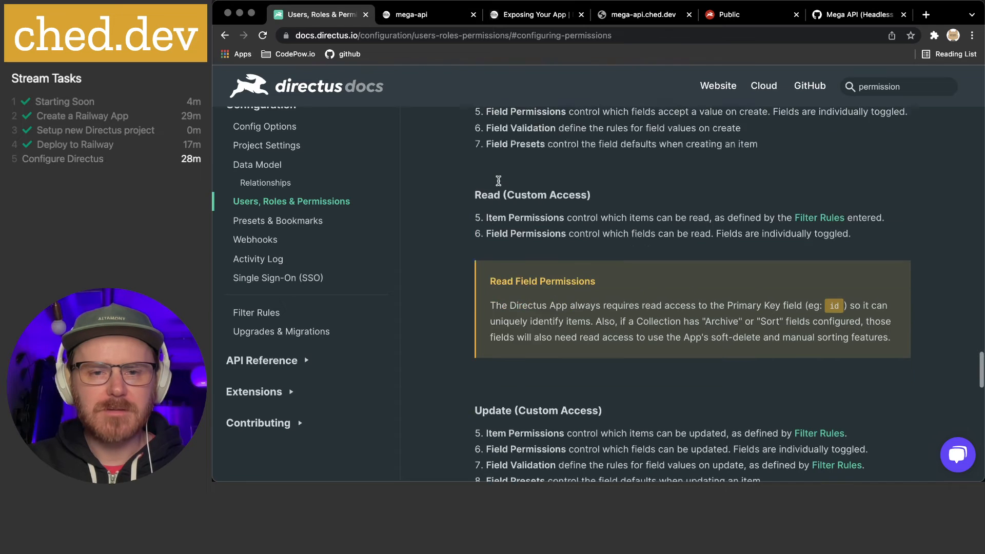
pyautogui.scroll(10, 499, 180)
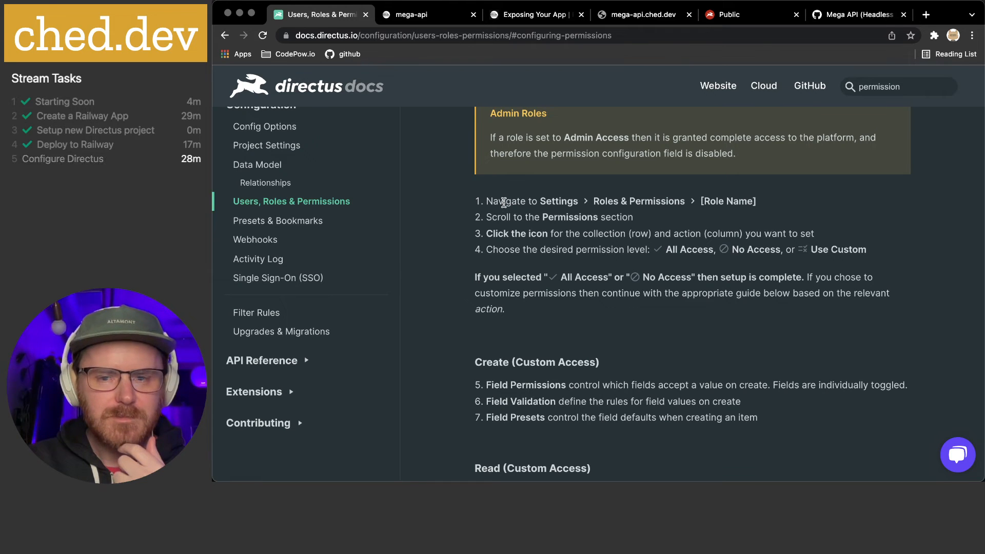
pyautogui.scroll(-1, 506, 247)
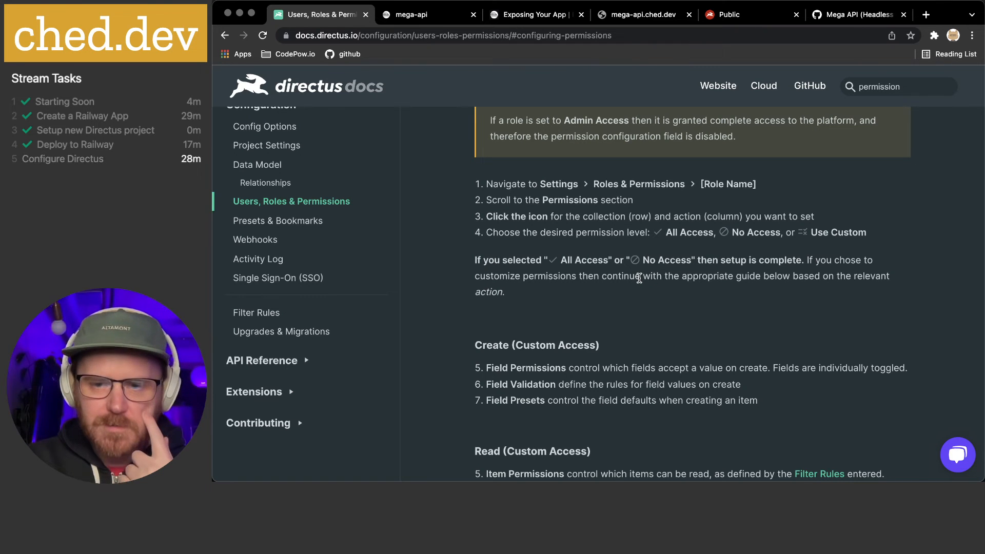
pyautogui.scroll(-5, 639, 278)
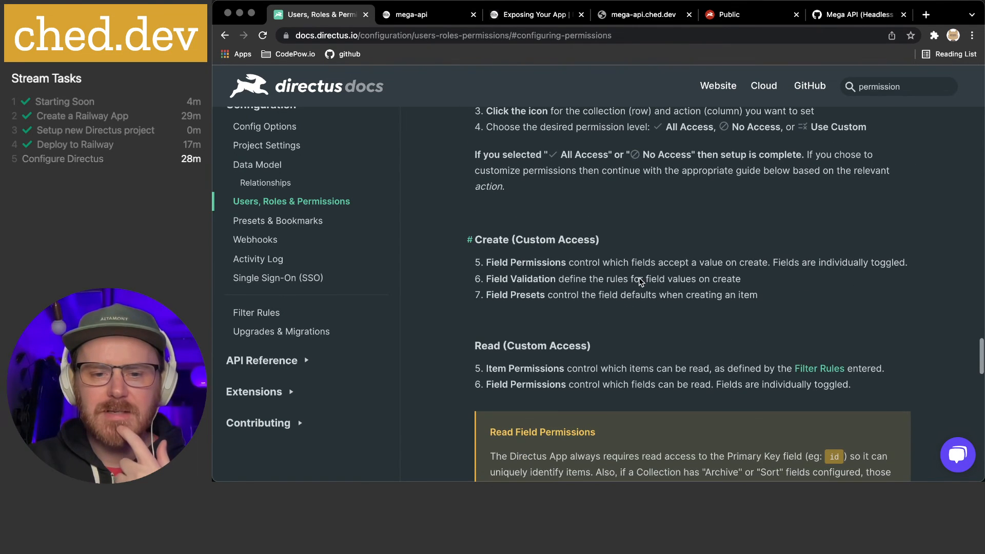
pyautogui.scroll(-1, 639, 281)
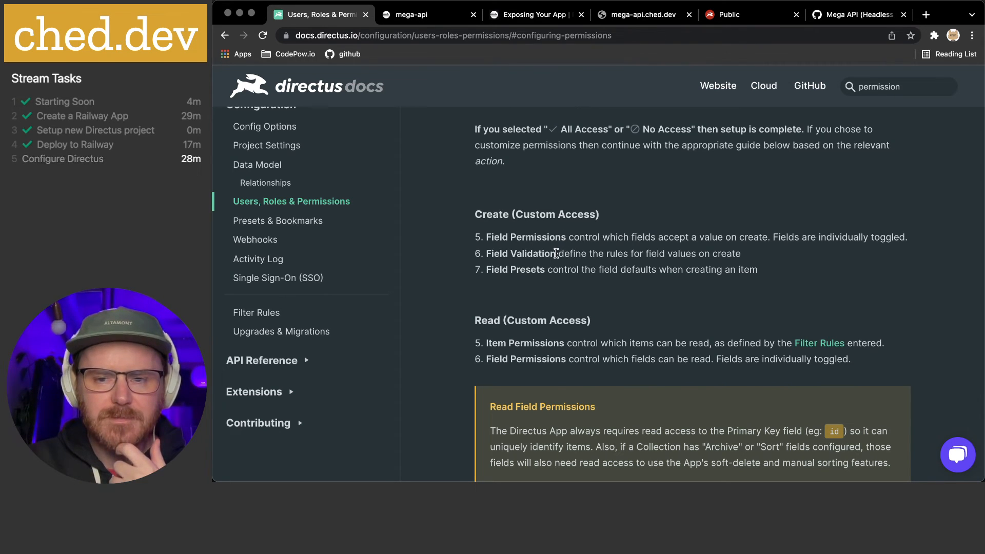
pyautogui.scroll(-7, 556, 253)
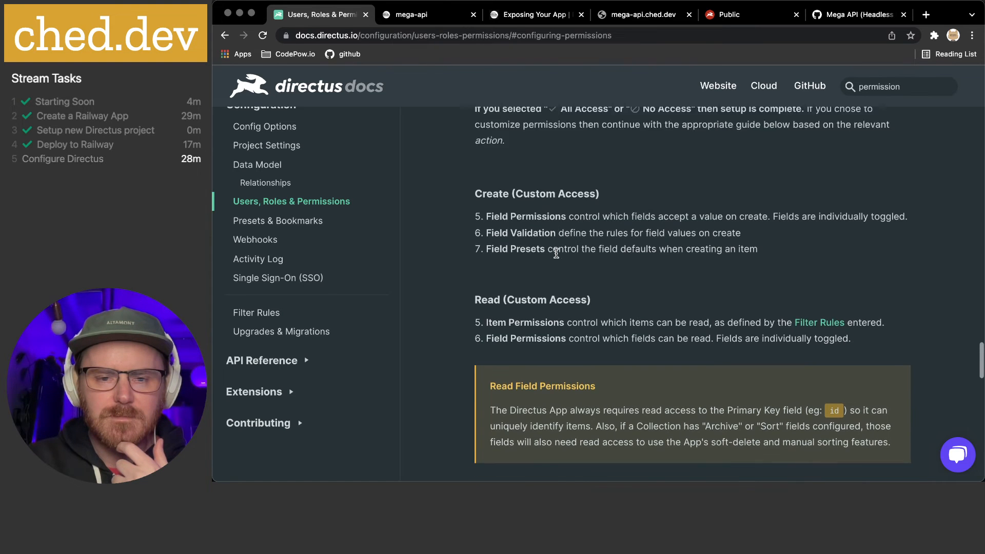
pyautogui.scroll(-12, 556, 256)
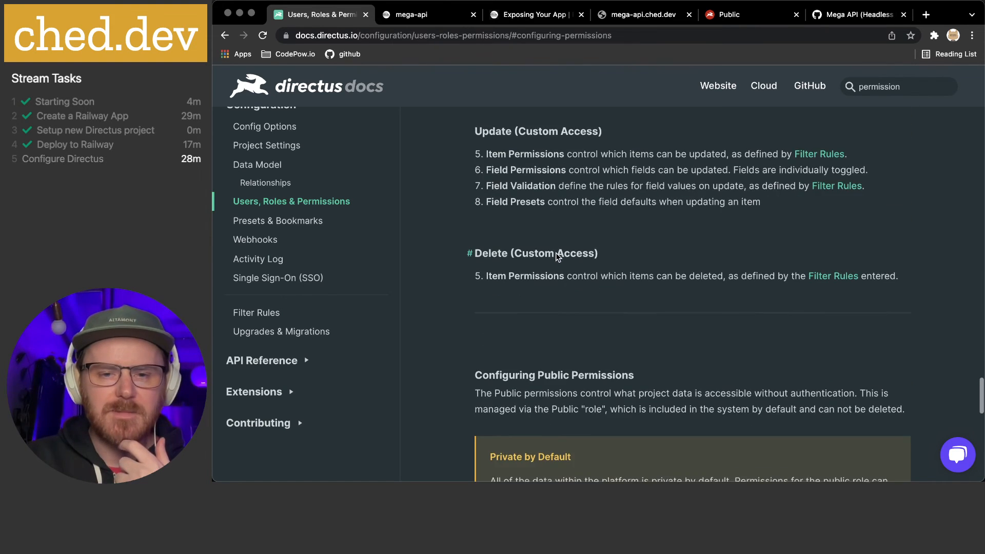
pyautogui.scroll(-11, 555, 253)
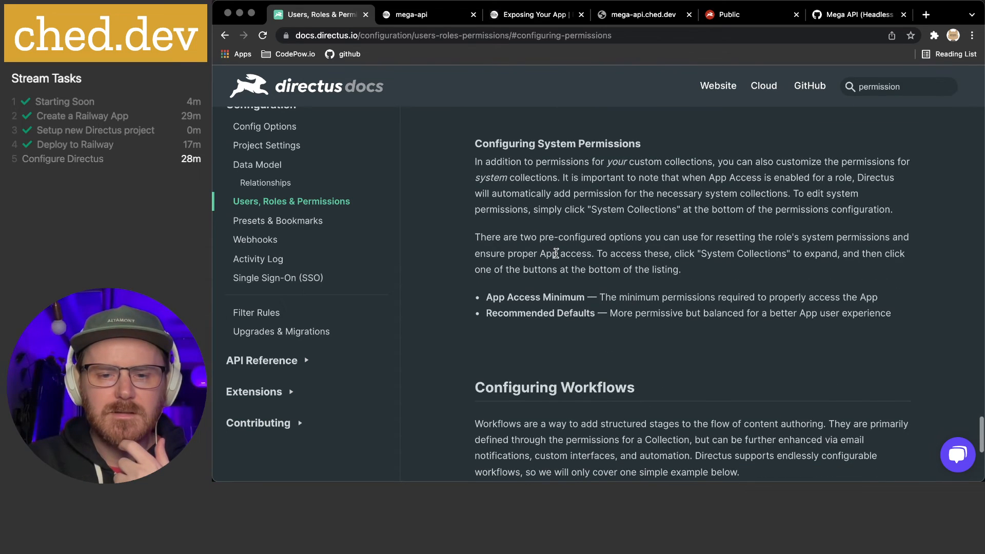
pyautogui.scroll(-1, 556, 252)
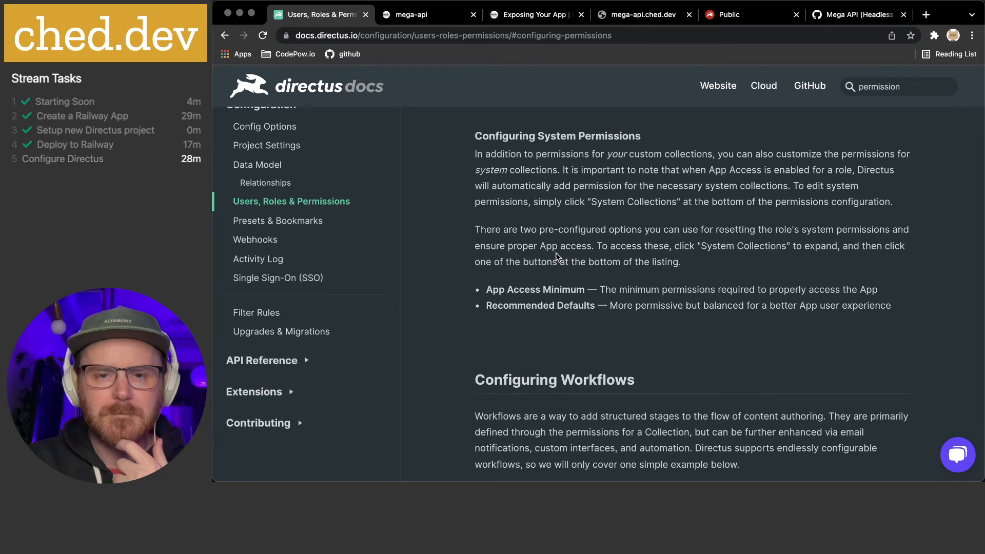
pyautogui.scroll(-7, 556, 253)
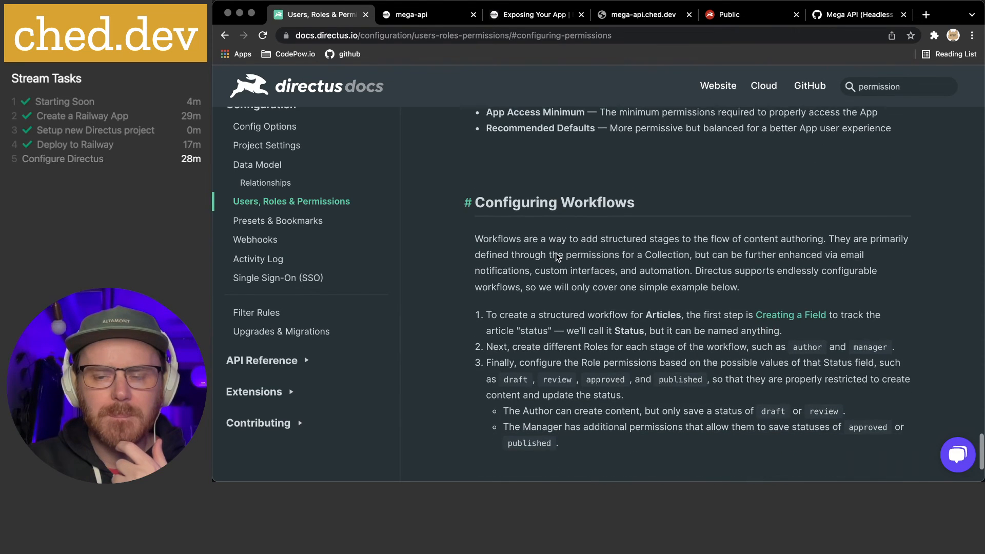
pyautogui.scroll(-2, 556, 252)
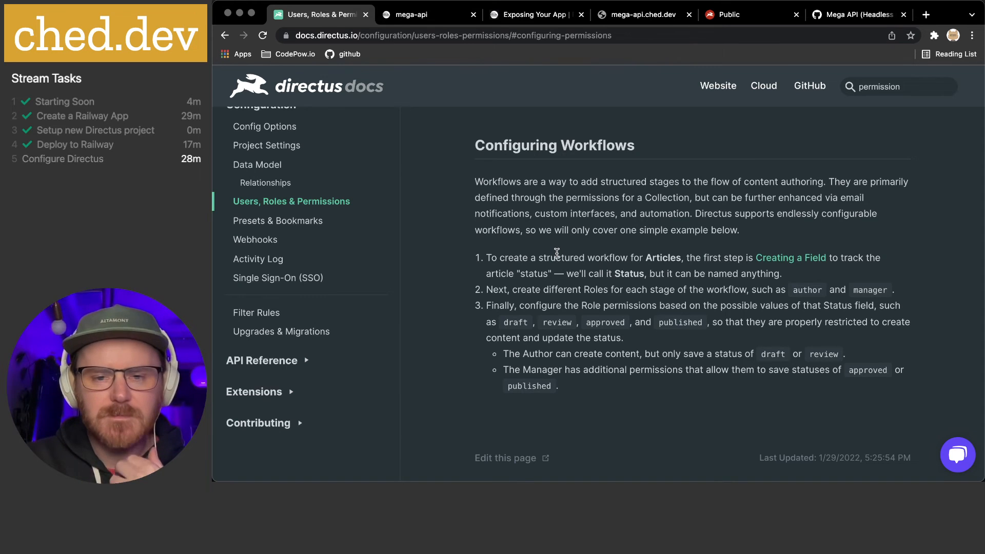
pyautogui.scroll(-3, 557, 252)
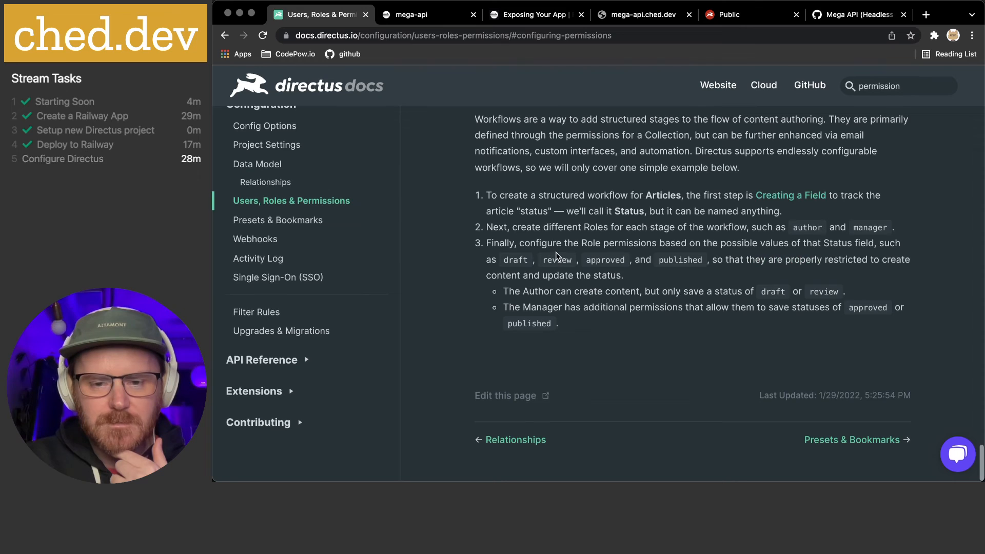
pyautogui.scroll(4, 556, 252)
pyautogui.scroll(15, 556, 252)
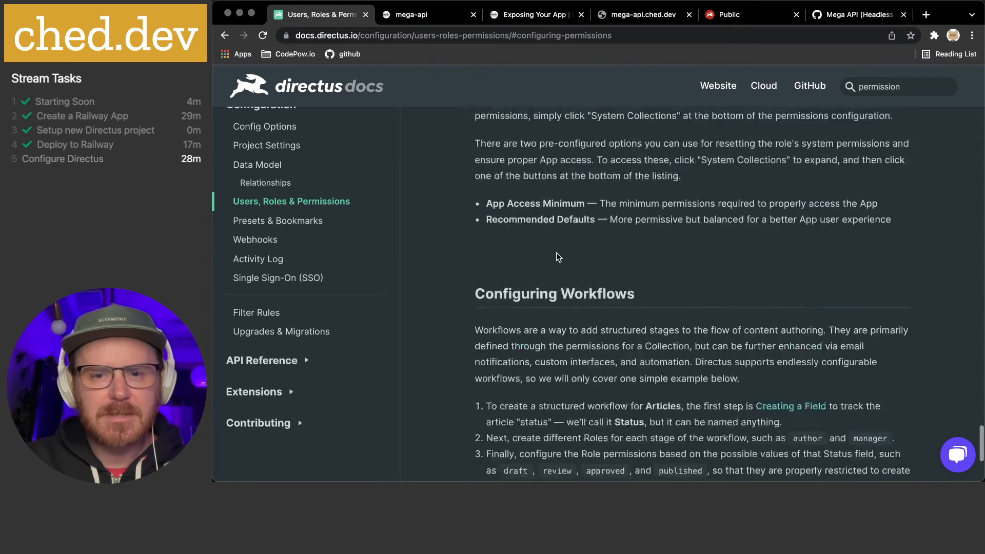
# Return to the Public role permissions tab, then bring up Discord and move its window over the browser
pyautogui.click(728, 15)
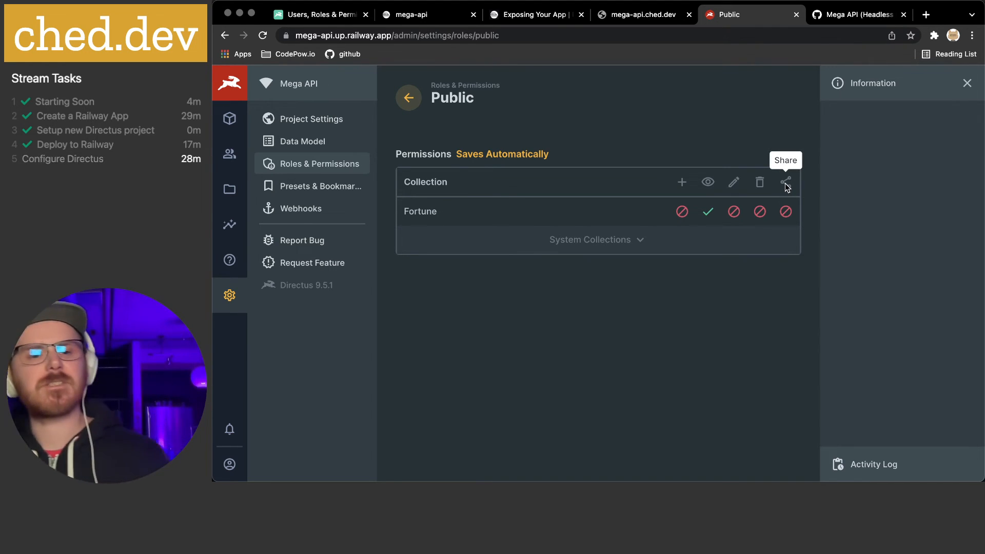
pyautogui.moveTo(545, 478)
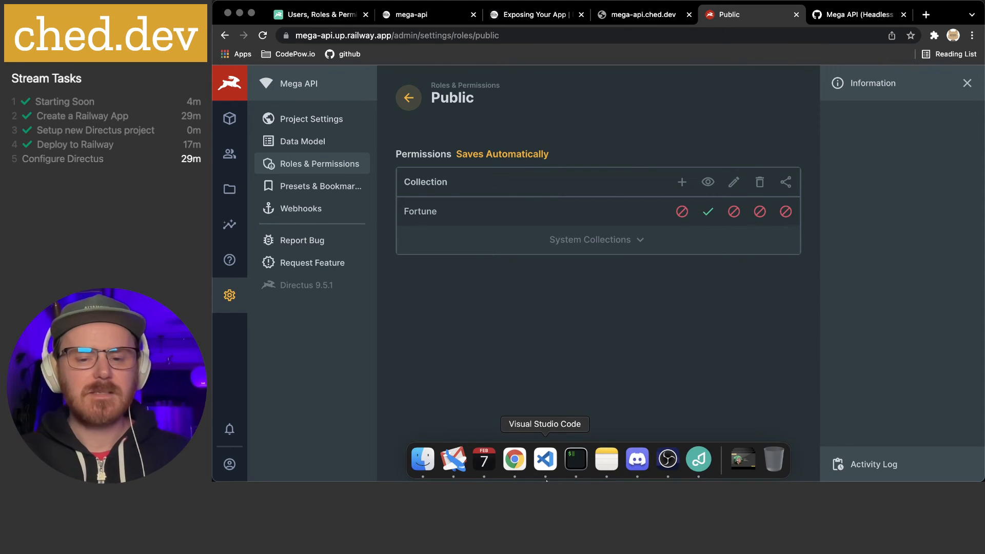
pyautogui.click(638, 459)
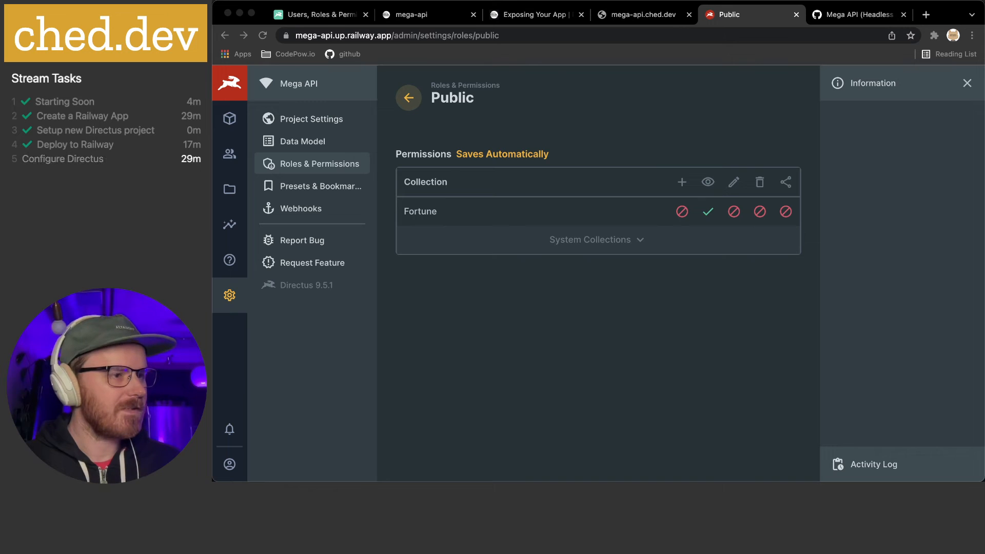
pyautogui.moveTo(214, 63); pyautogui.dragTo(774, 33)
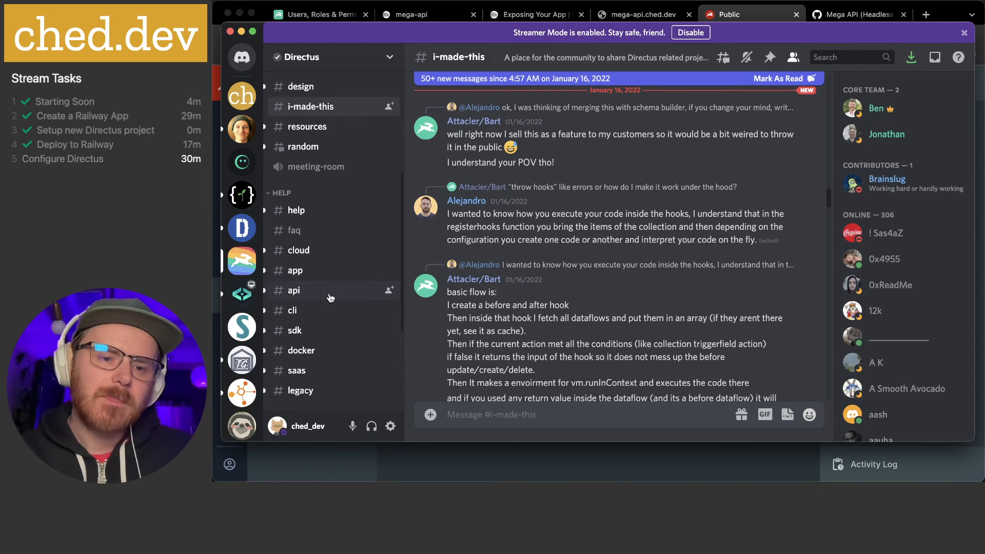
# Browse the Directus server's #app and #api channels, ending on the latest #app messages
pyautogui.click(331, 270)
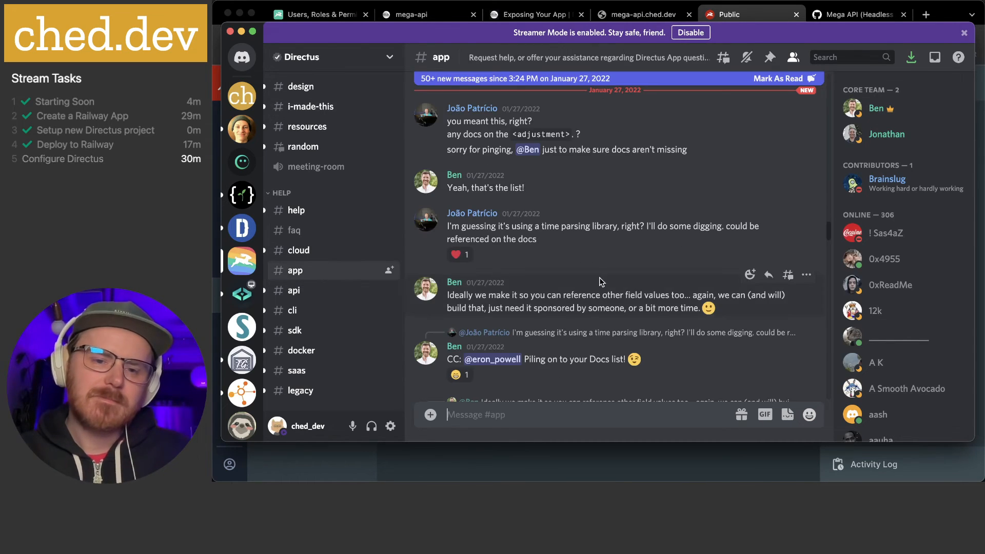
pyautogui.scroll(-10, 595, 279)
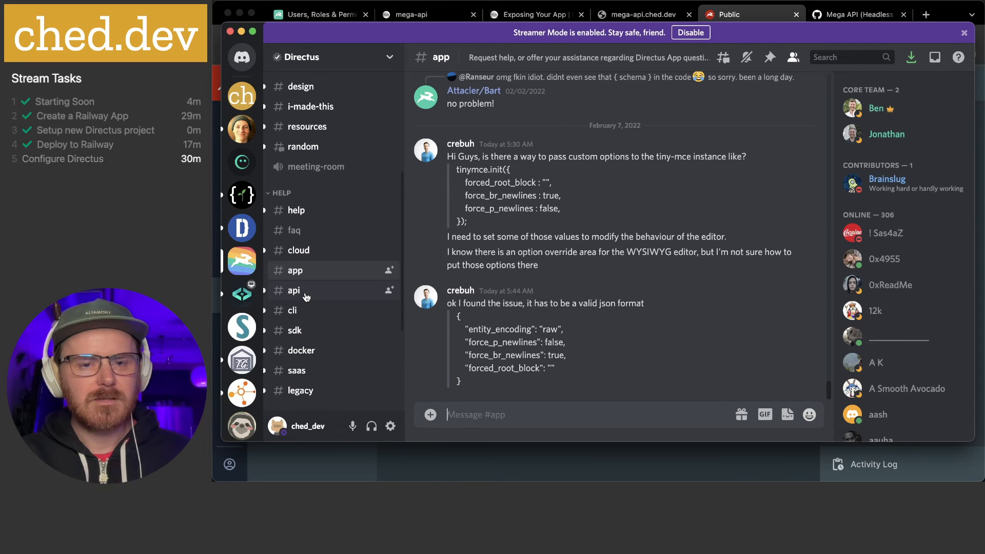
pyautogui.click(307, 297)
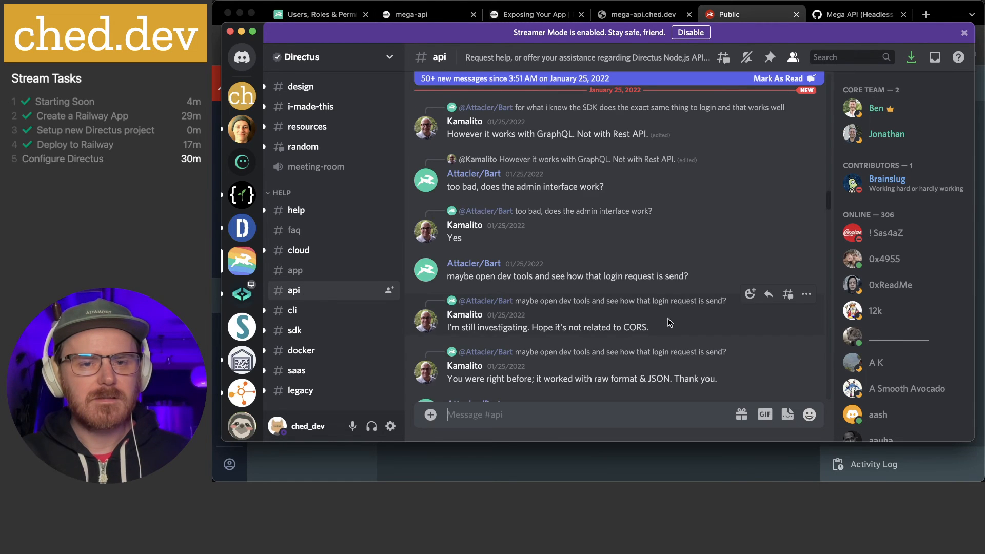
pyautogui.scroll(5, 667, 322)
pyautogui.scroll(-10, 667, 322)
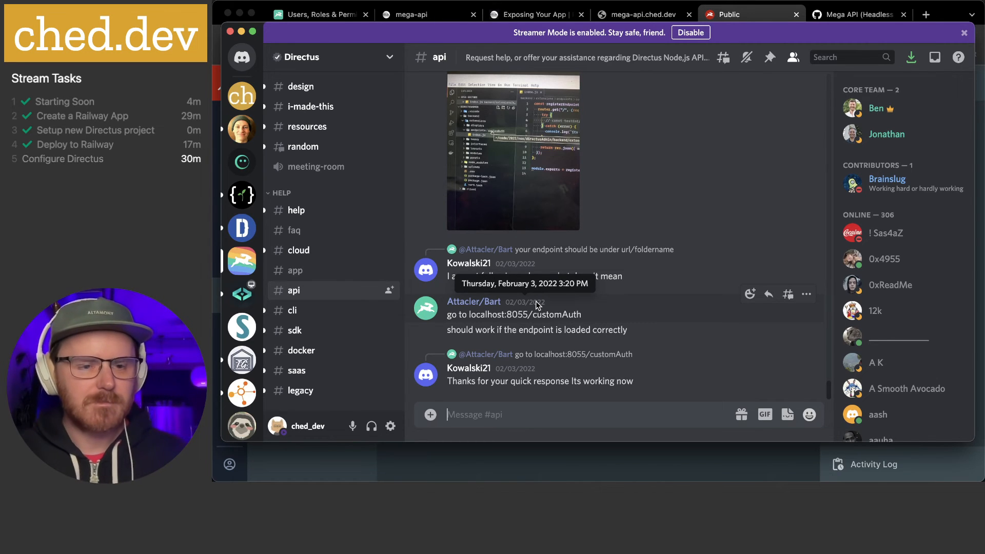
pyautogui.click(318, 272)
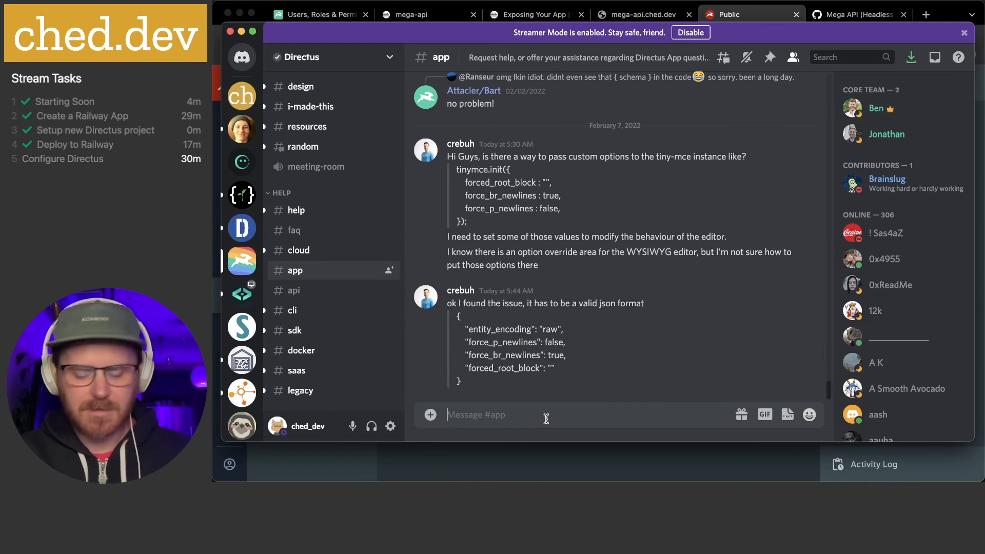
# Type the #app question 'Hi all! I am updating the Roles Permissions…' asking what Share does
pyautogui.write('Hi')
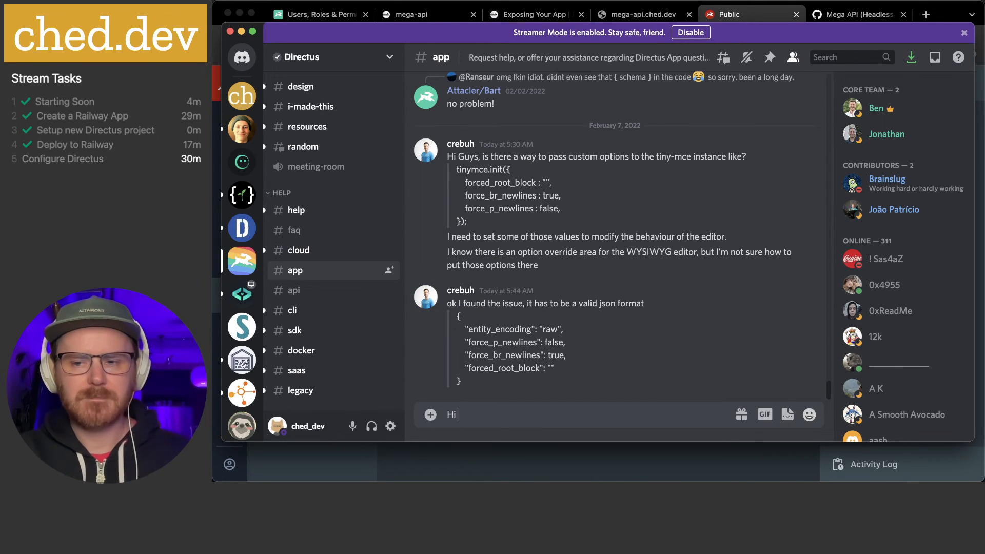
pyautogui.write(' all!')
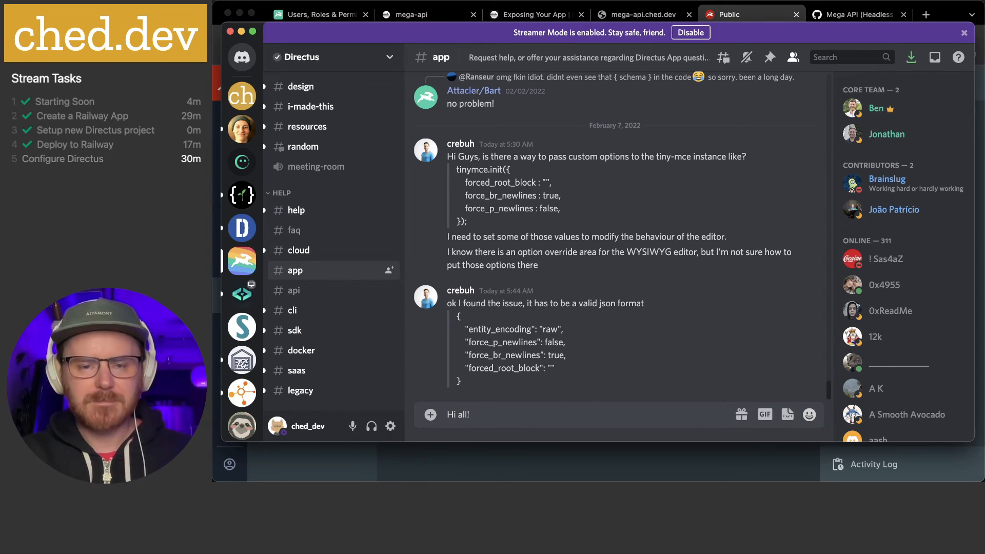
pyautogui.write('I amup')
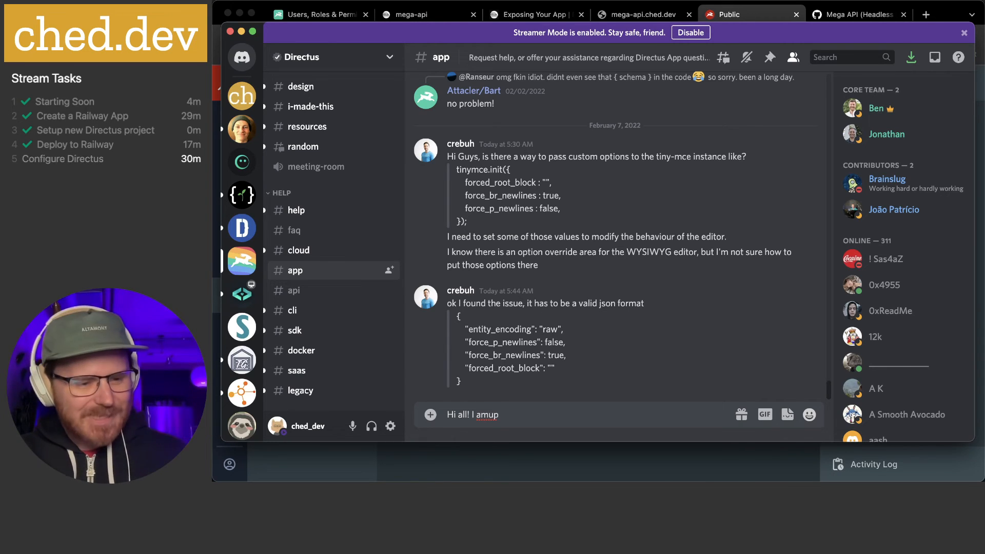
pyautogui.press('BackSpace')
pyautogui.press('BackSpace')
pyautogui.press('BackSpace')
pyautogui.press('BackSpace')
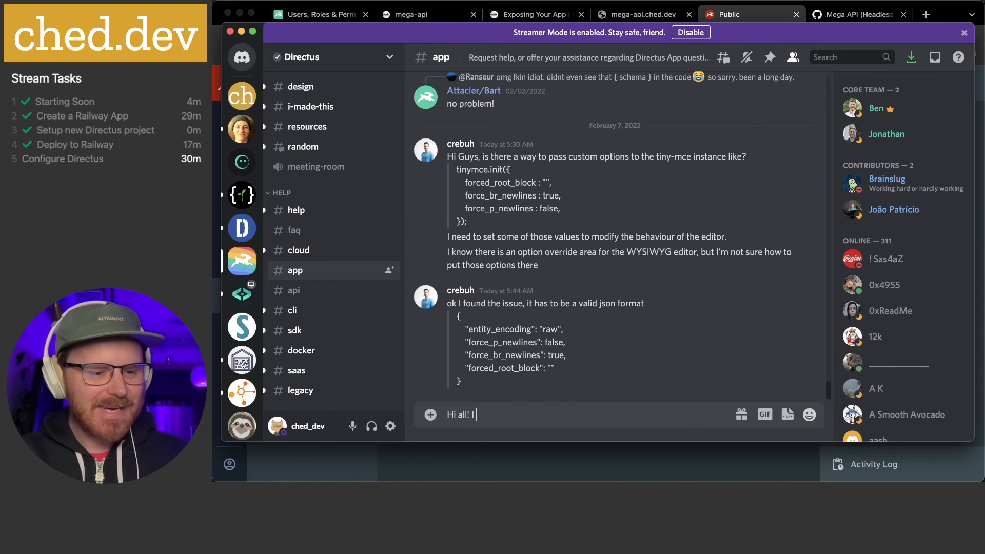
pyautogui.write('am ')
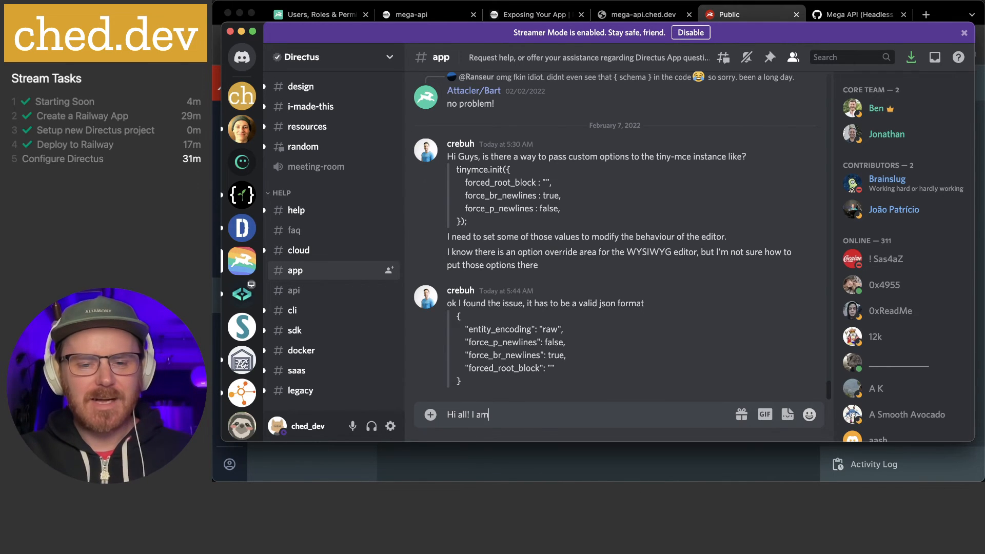
pyautogui.write('up')
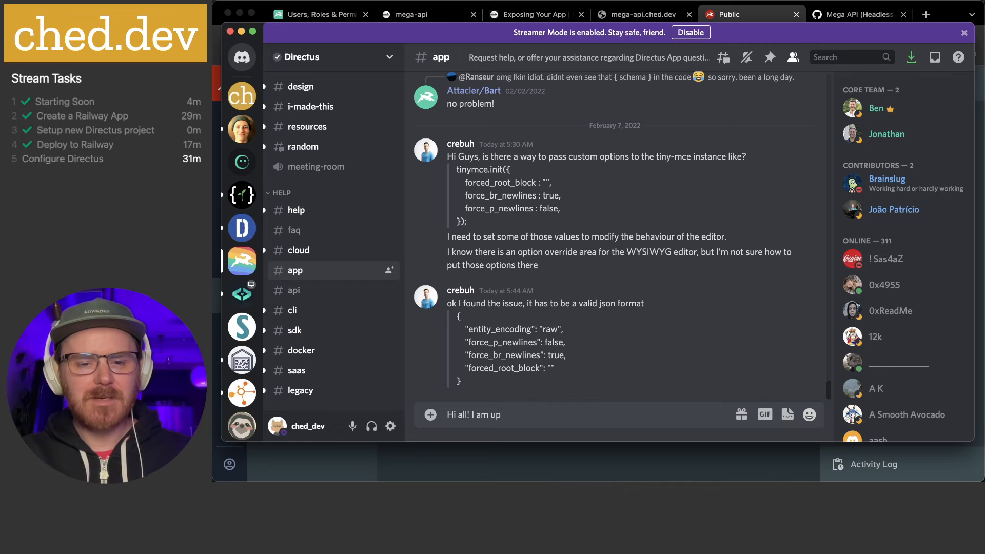
pyautogui.write('dating')
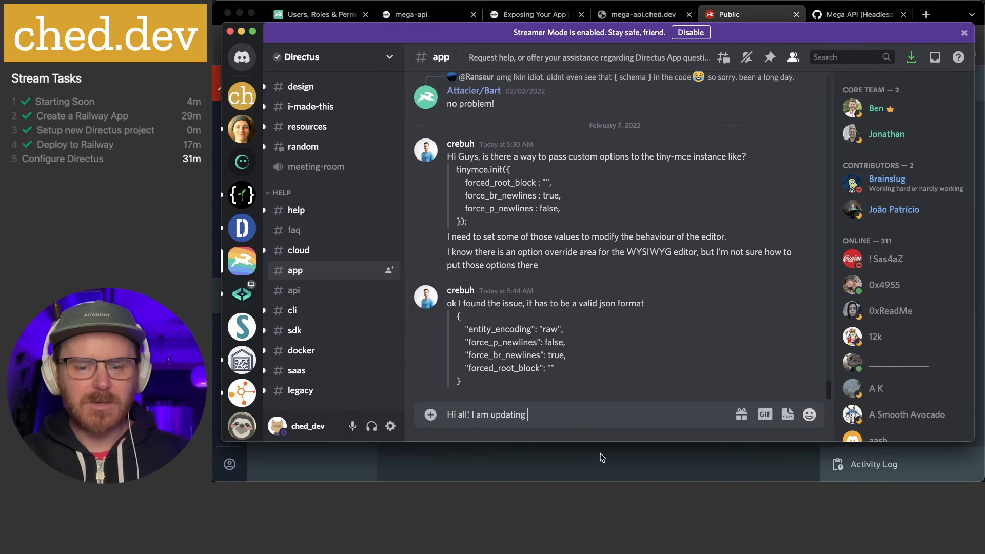
pyautogui.click(600, 457)
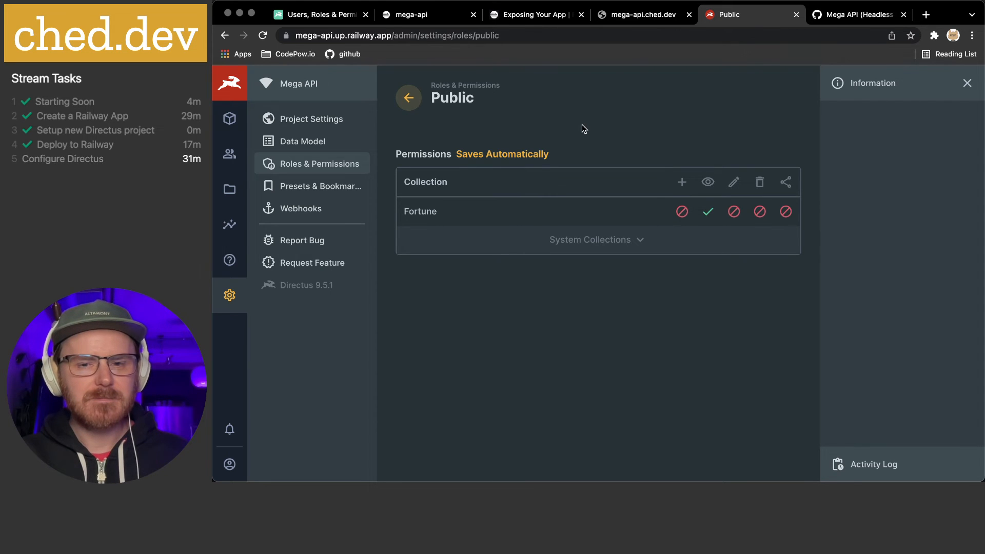
pyautogui.press('super+Tab')
pyautogui.write('the Roles')
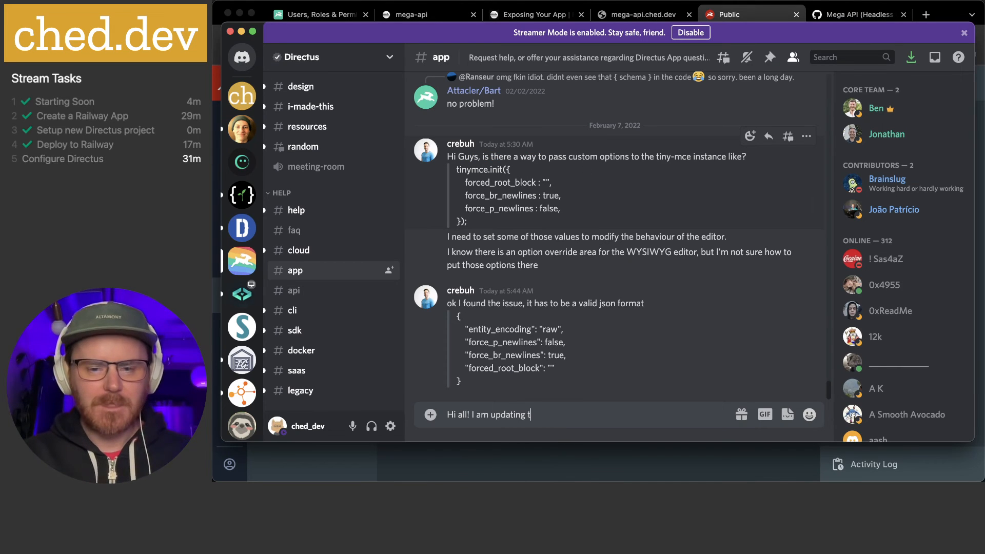
pyautogui.write('P')
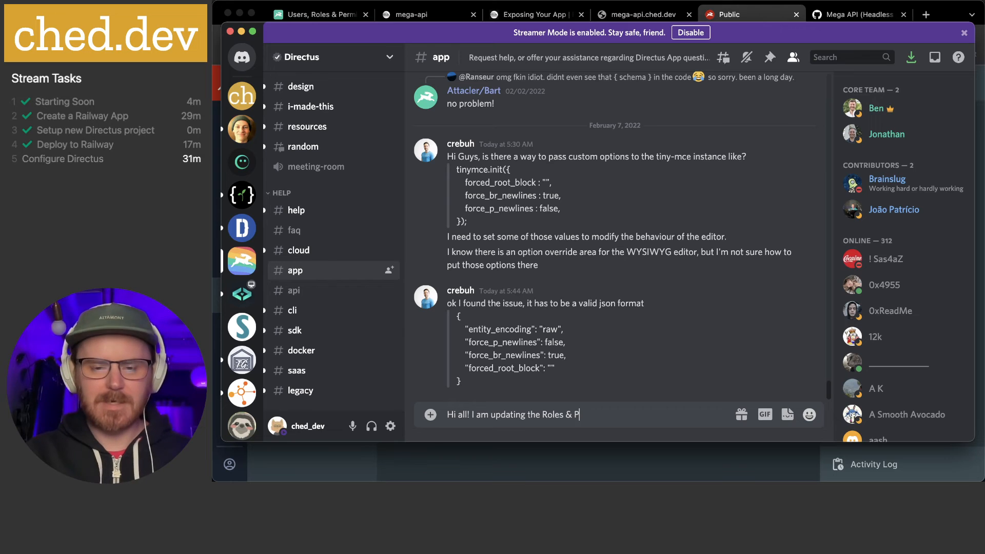
pyautogui.write('ermissions for a')
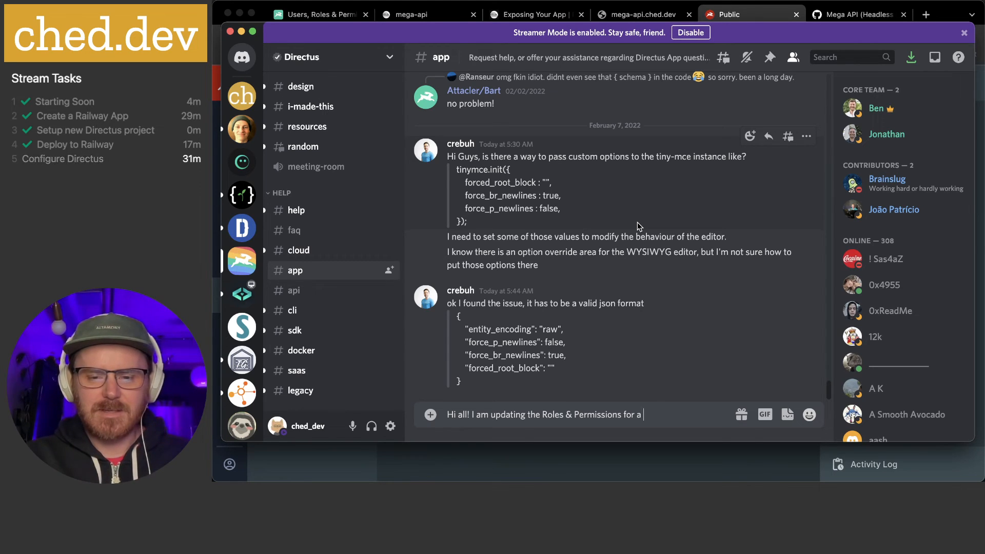
pyautogui.write('collec')
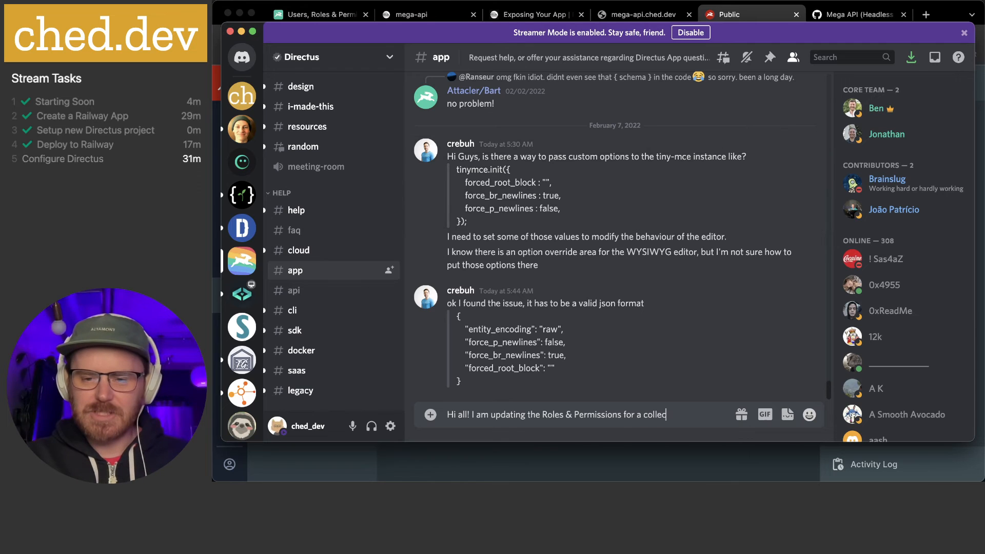
pyautogui.write('tion and see the')
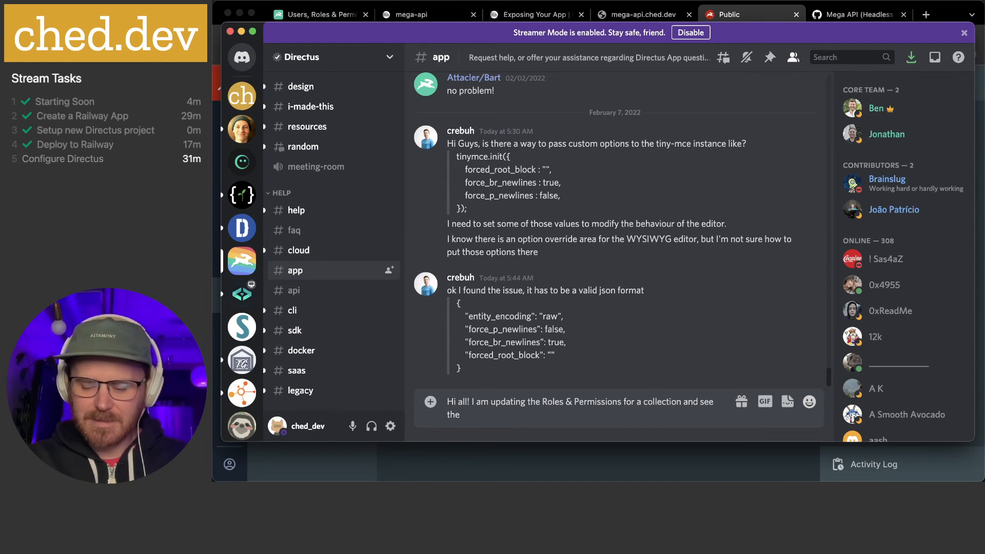
pyautogui.write(' "Share" ')
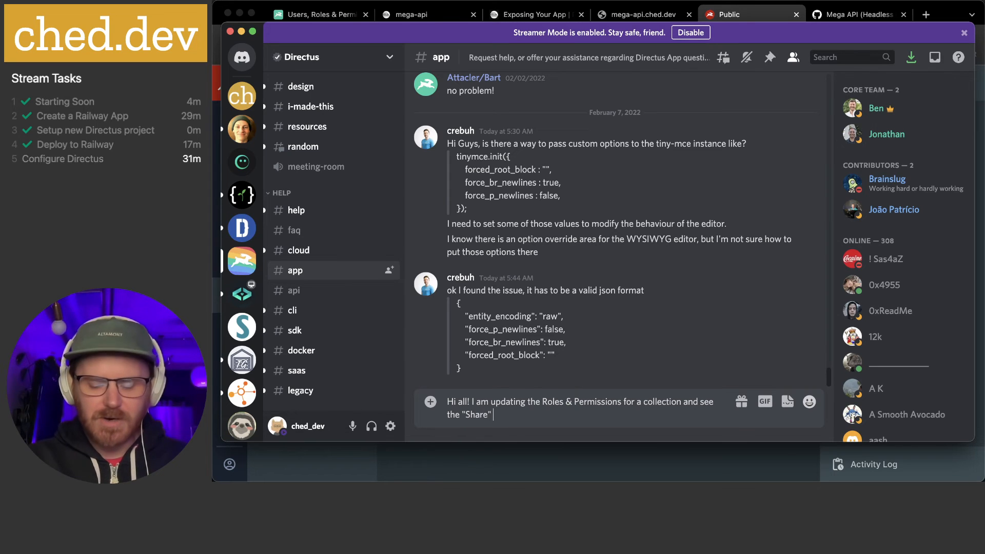
pyautogui.write('option')
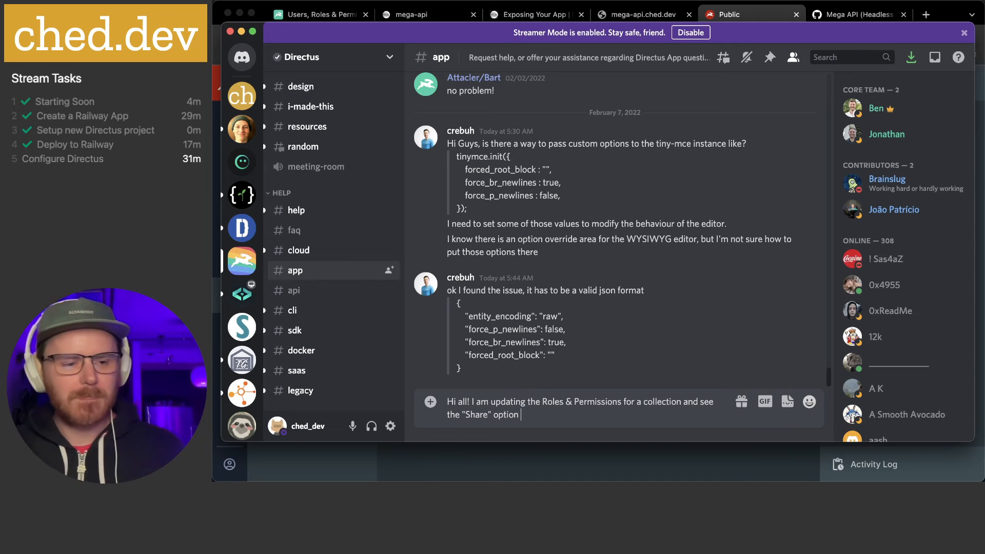
pyautogui.write(' but')
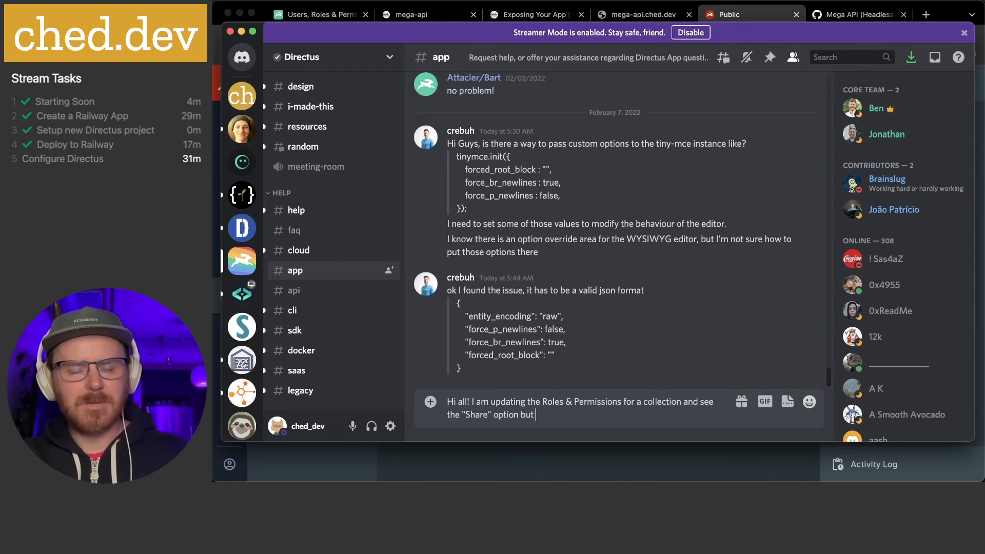
pyautogui.write(' not any')
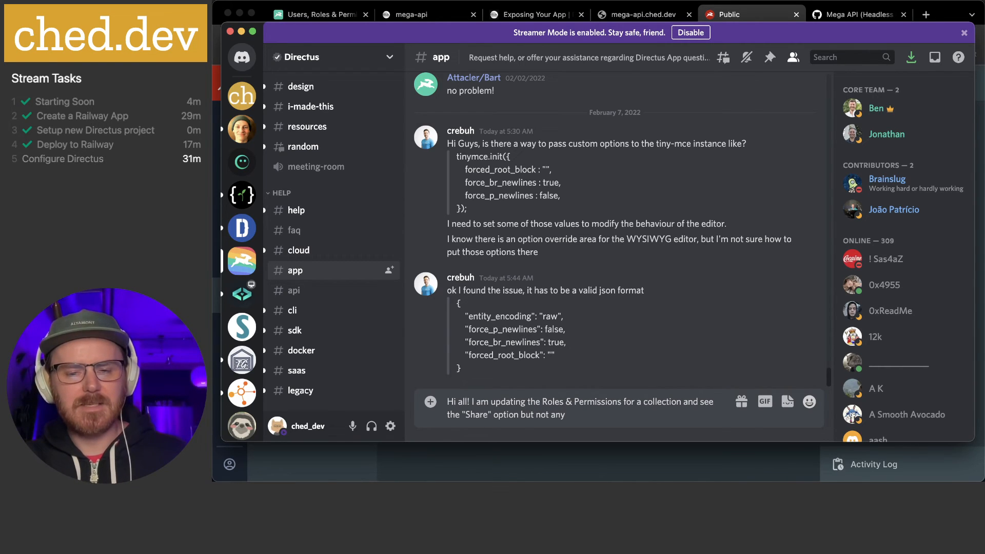
pyautogui.write(' information on what')
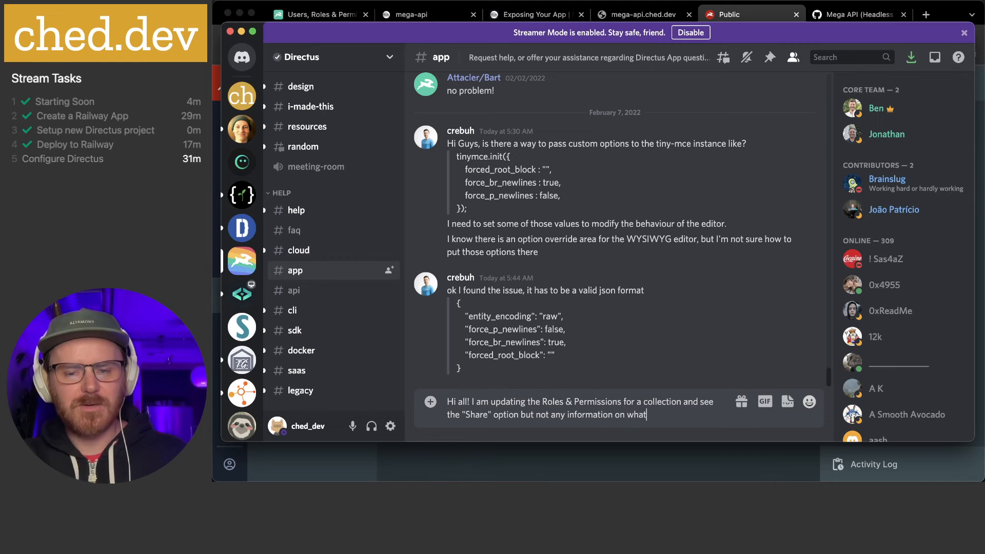
pyautogui.write(' it does. ')
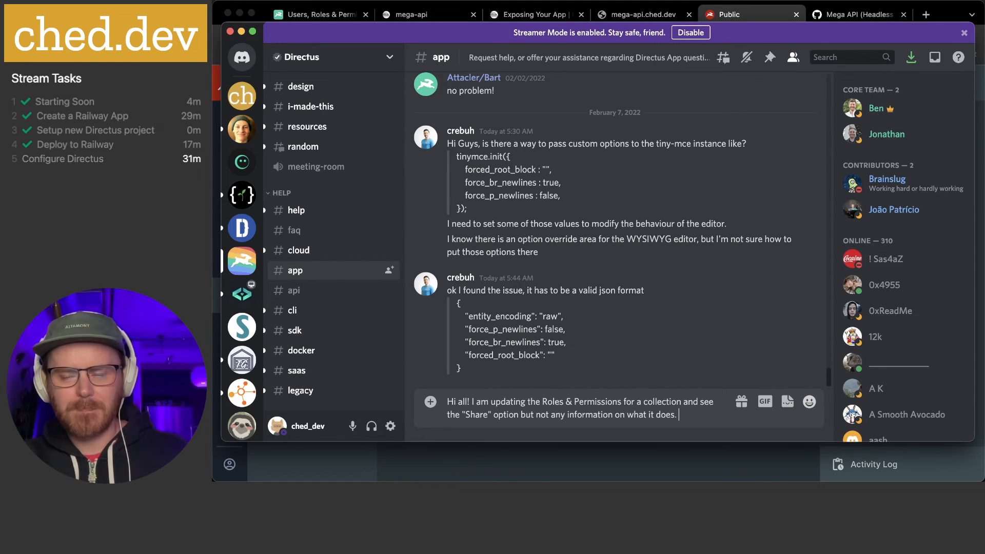
pyautogui.write('Any')
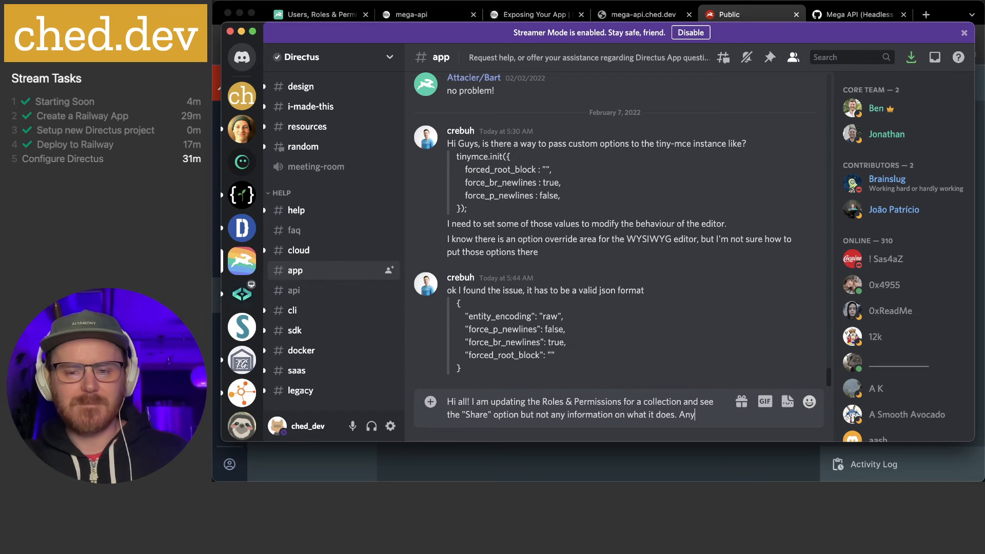
pyautogui.write('one know?')
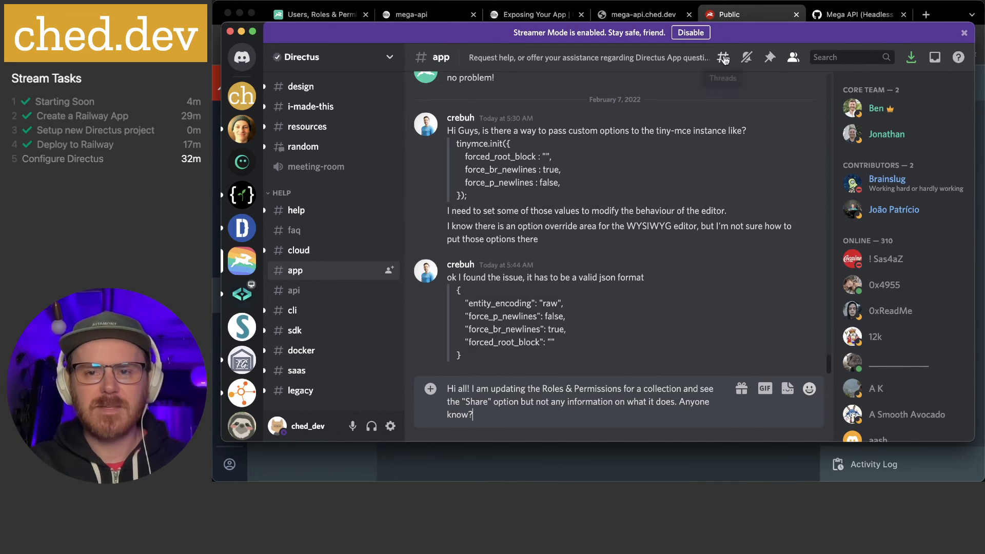
pyautogui.click(738, 14)
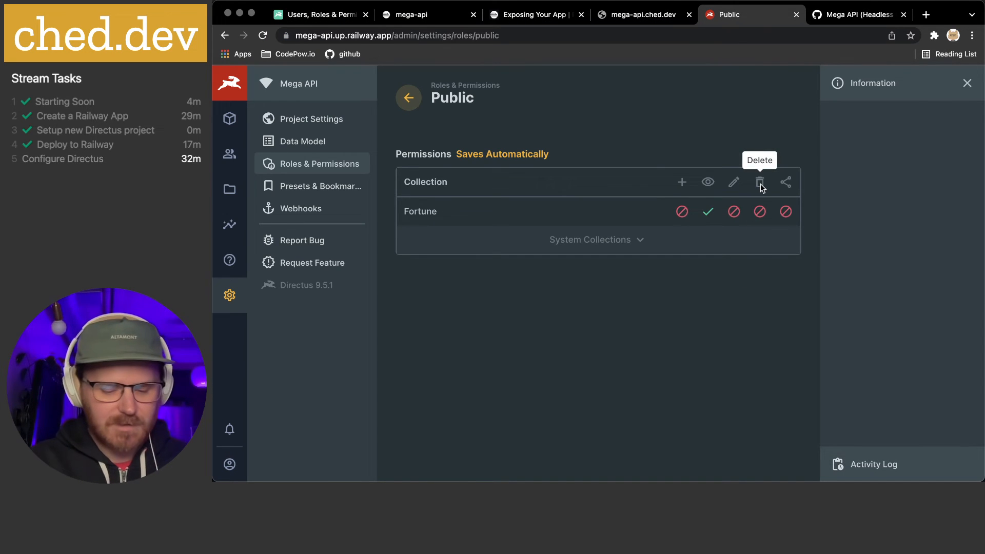
# Screenshot the Public role's permissions table showing the Share label, then return to Discord
pyautogui.press('super+shift+4')
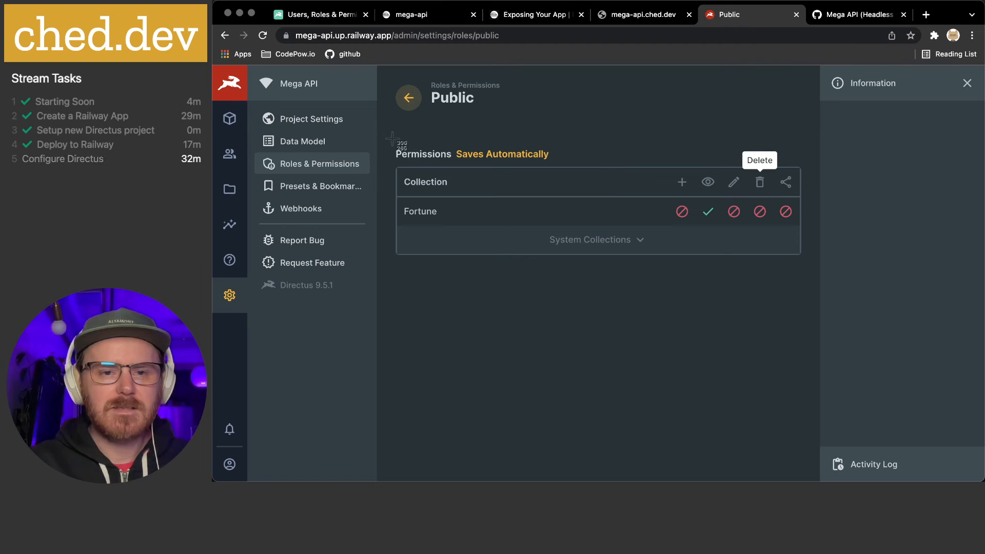
pyautogui.moveTo(390, 133); pyautogui.dragTo(457, 177)
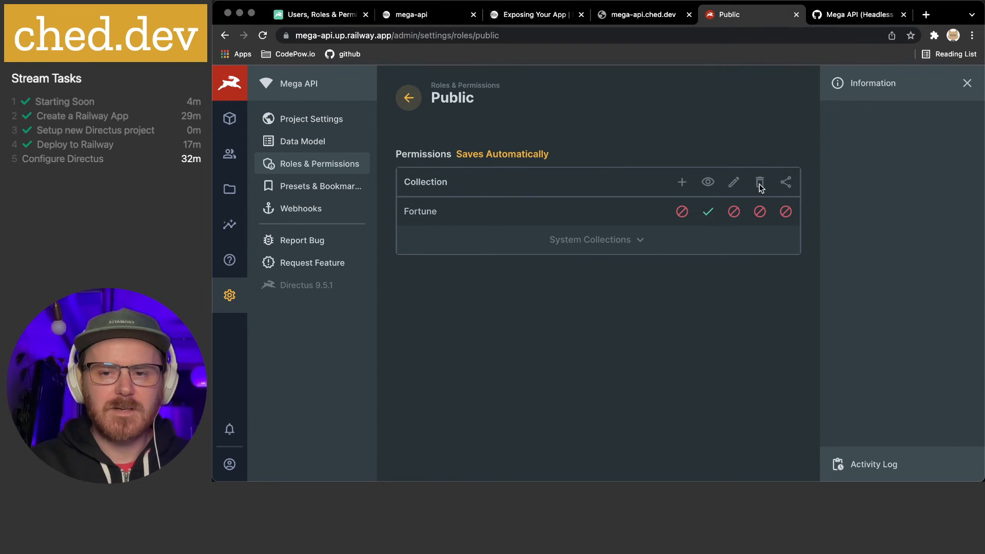
pyautogui.press('super+shift+4')
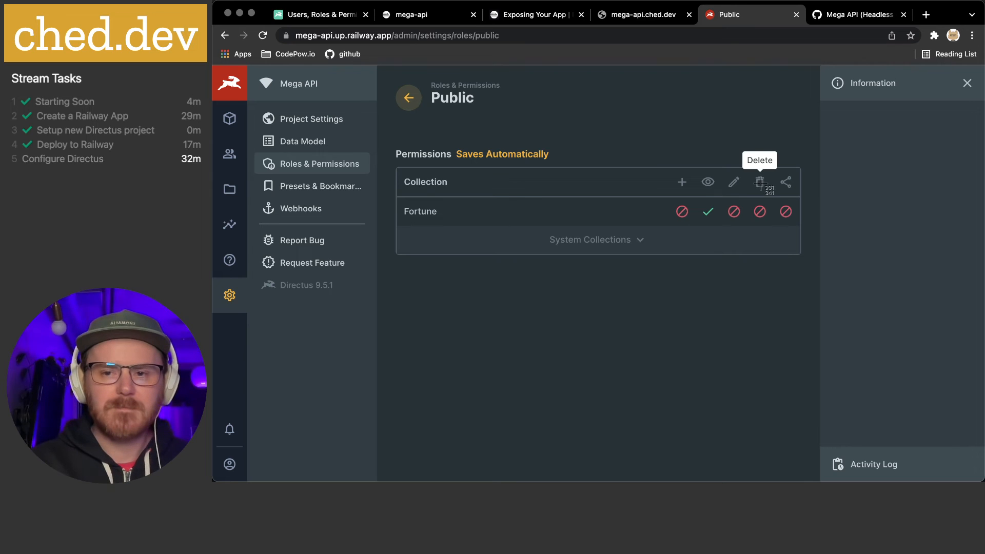
pyautogui.press('Escape')
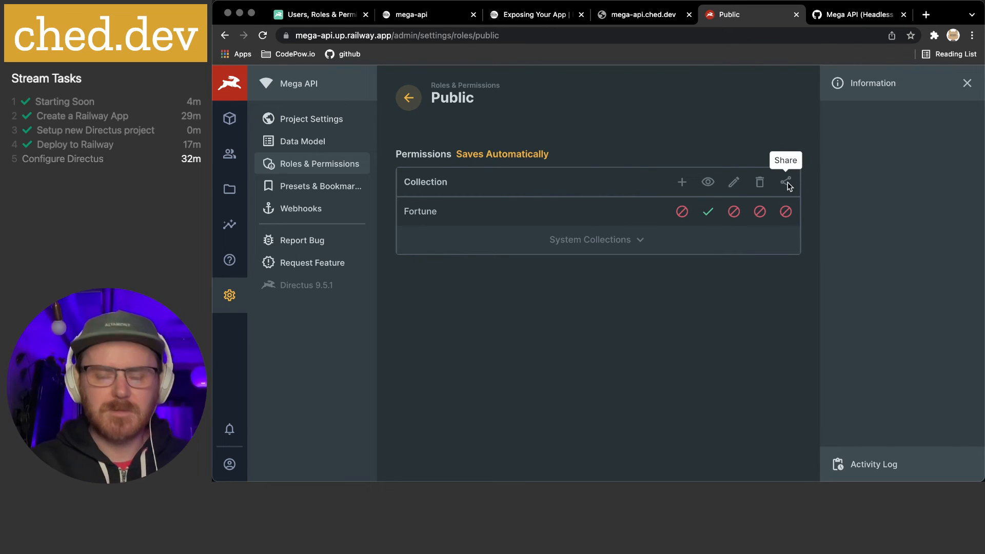
pyautogui.press('super+shift+4')
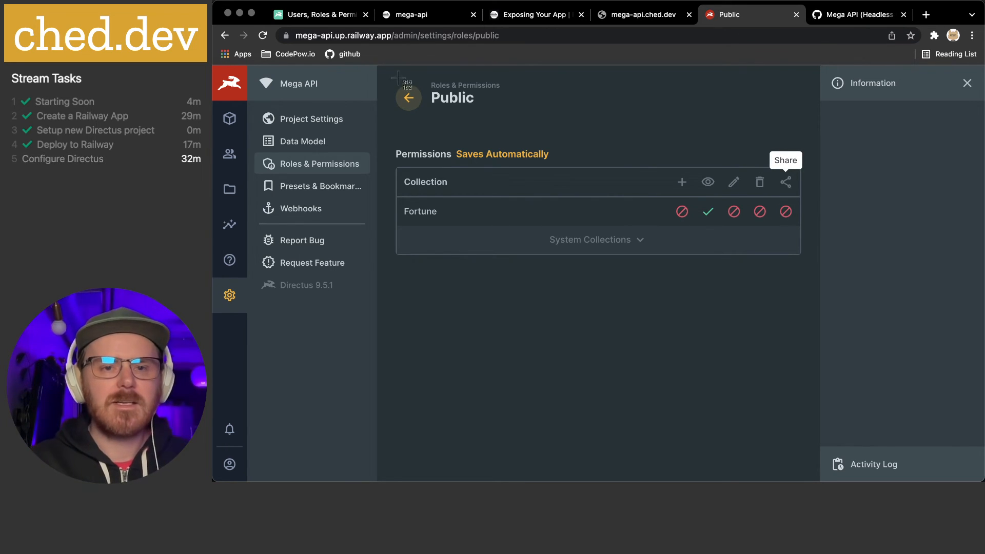
pyautogui.moveTo(394, 75); pyautogui.dragTo(805, 261)
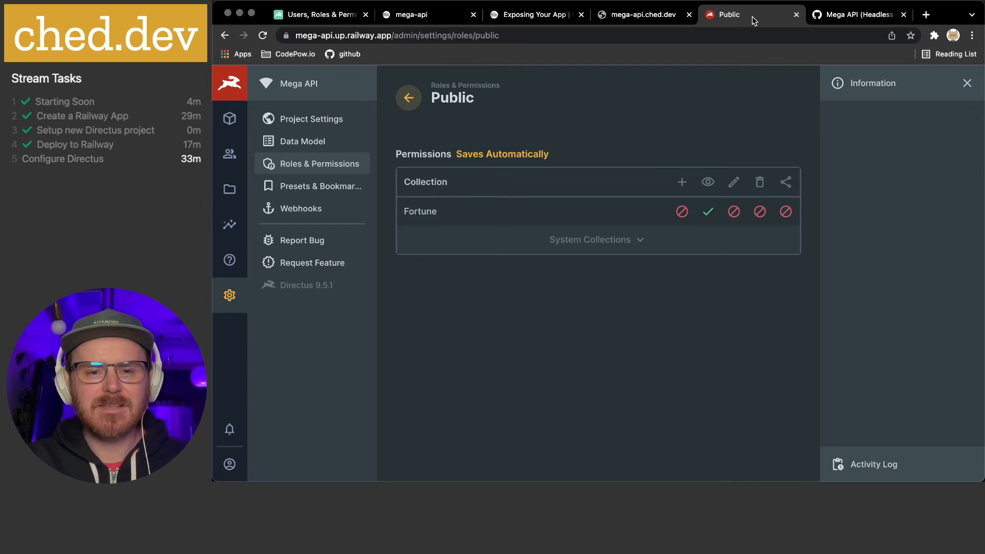
pyautogui.press('super+Tab')
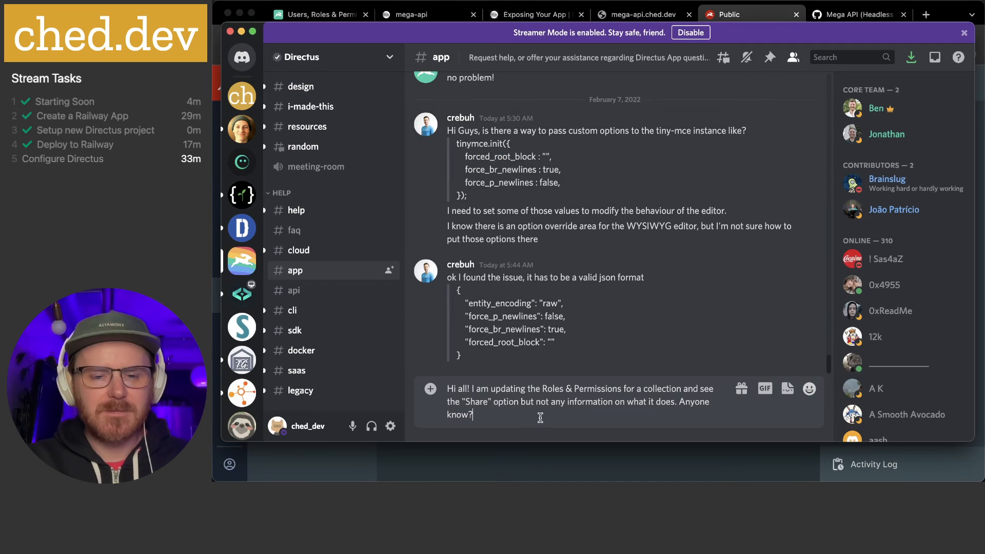
# Attach the newest Desktop screenshot of the Public permissions and send the Share-option question
pyautogui.click(436, 398)
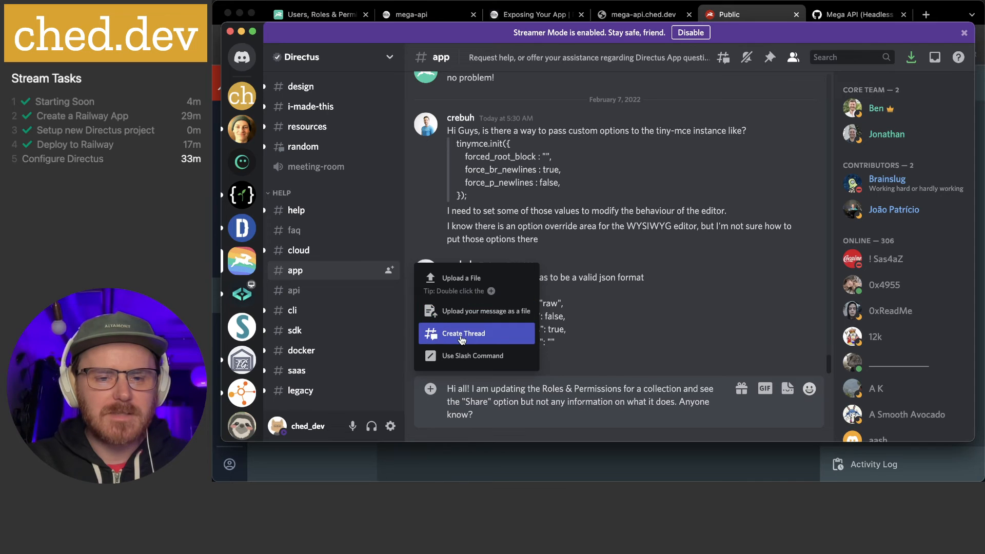
pyautogui.click(455, 285)
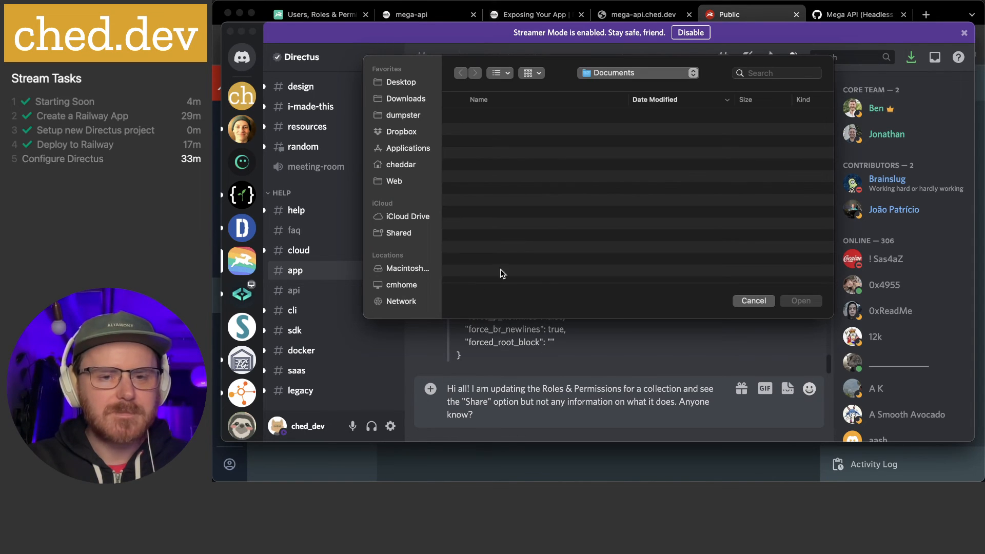
pyautogui.click(403, 84)
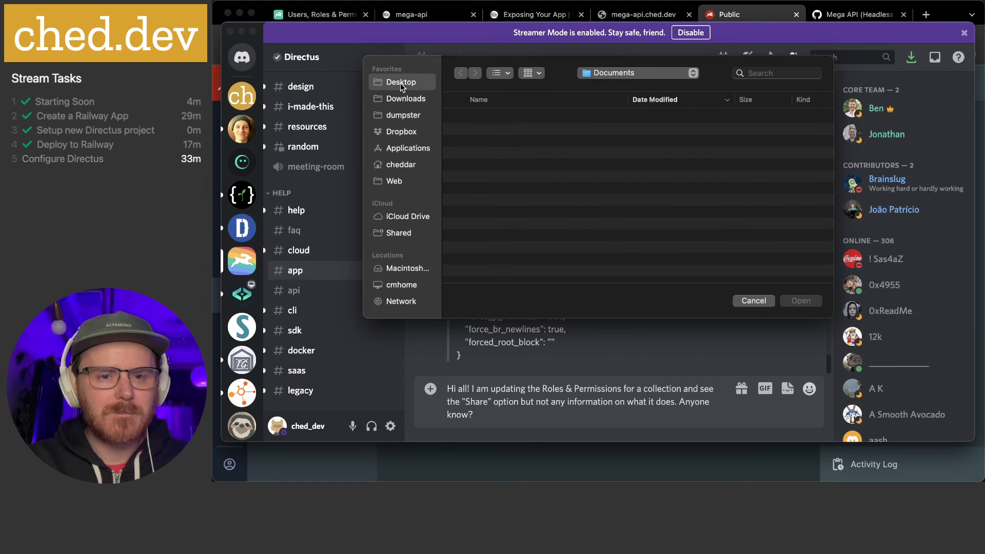
pyautogui.click(510, 121)
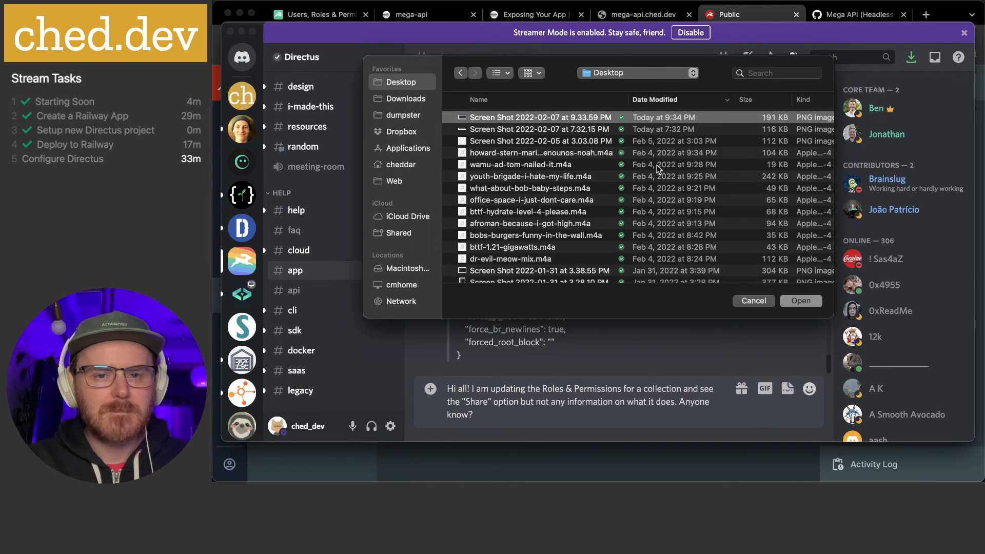
pyautogui.press('space')
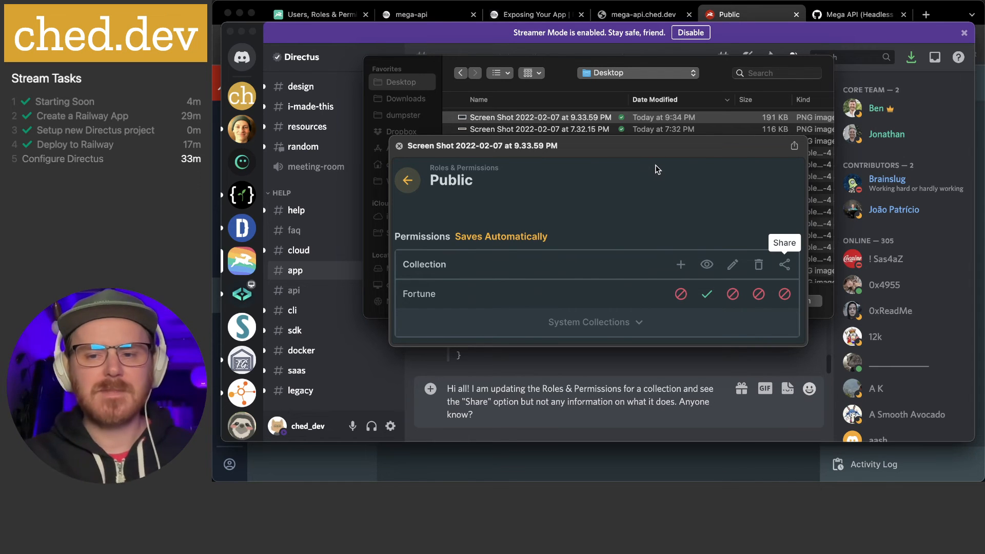
pyautogui.press('space')
pyautogui.click(806, 301)
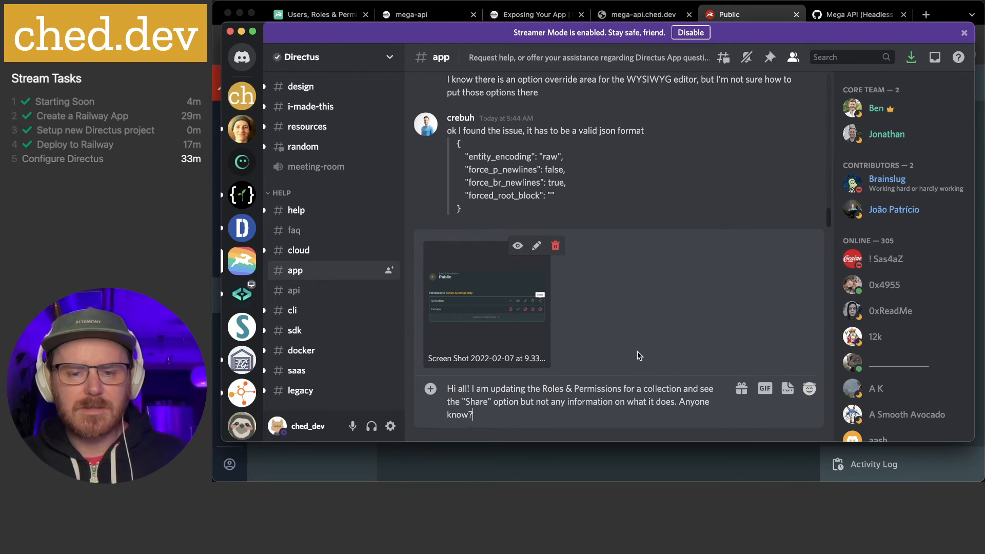
pyautogui.press('Return')
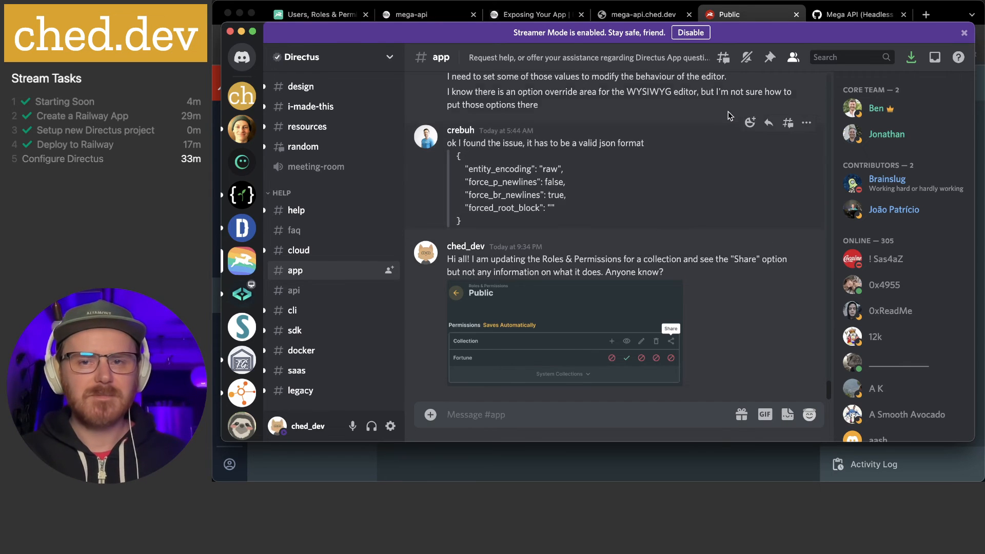
# Move Discord aside, return from Public to the roles list, and select the project's base URL
pyautogui.moveTo(776, 32); pyautogui.dragTo(213, 60)
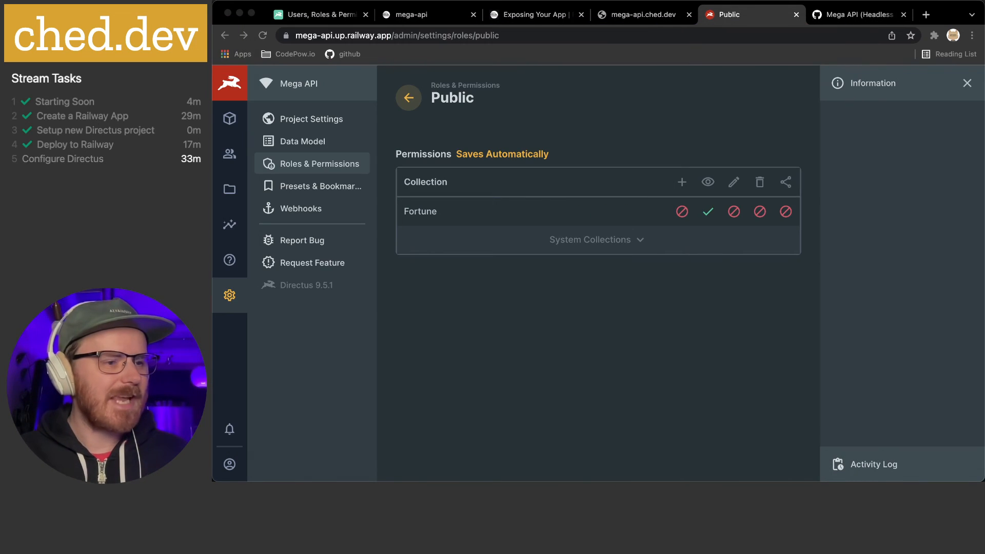
pyautogui.click(556, 312)
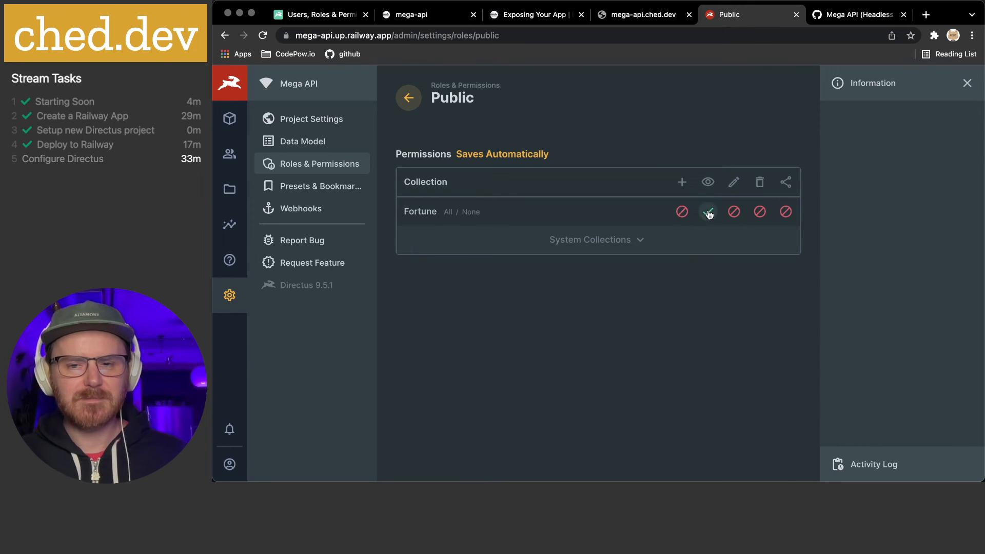
pyautogui.click(408, 98)
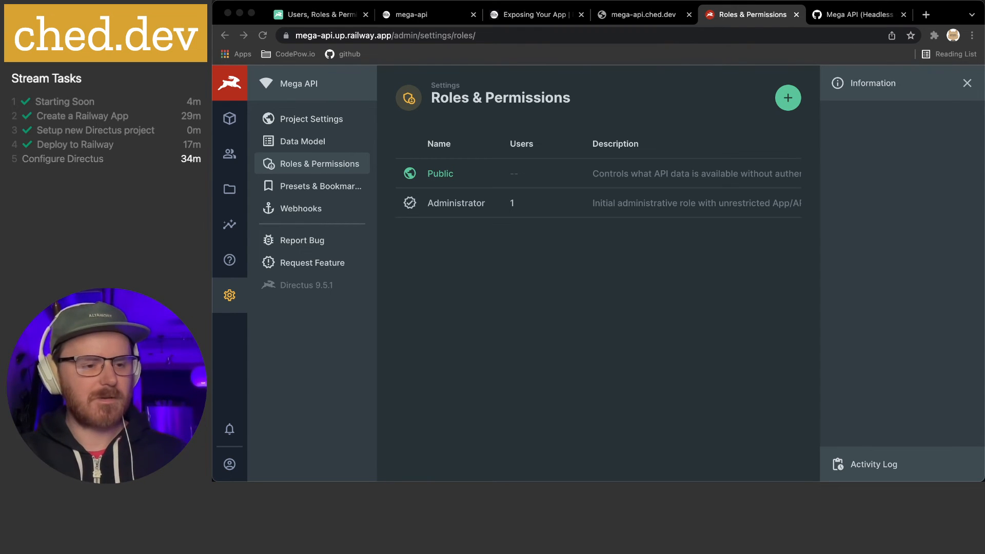
pyautogui.click(543, 306)
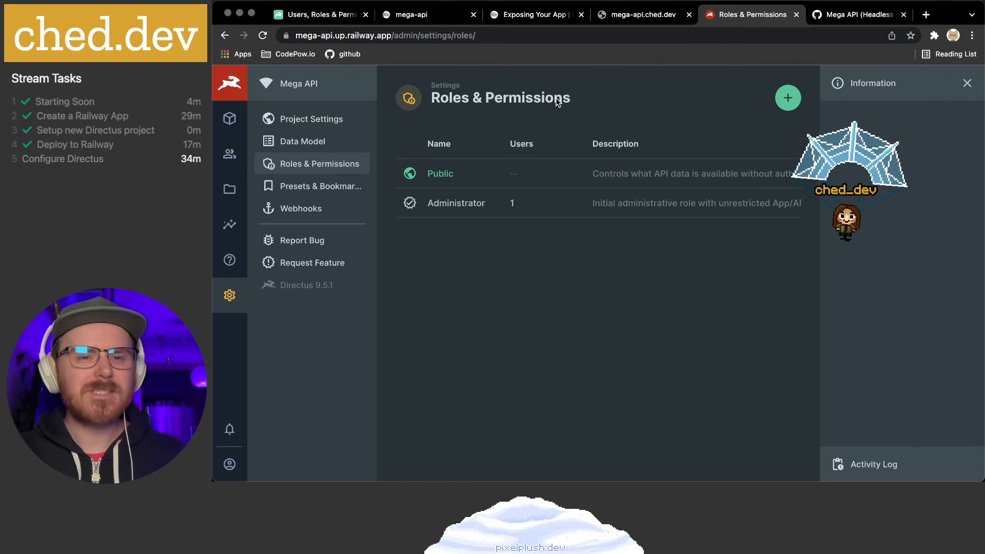
pyautogui.moveTo(393, 35); pyautogui.dragTo(287, 35)
pyautogui.press('super+c')
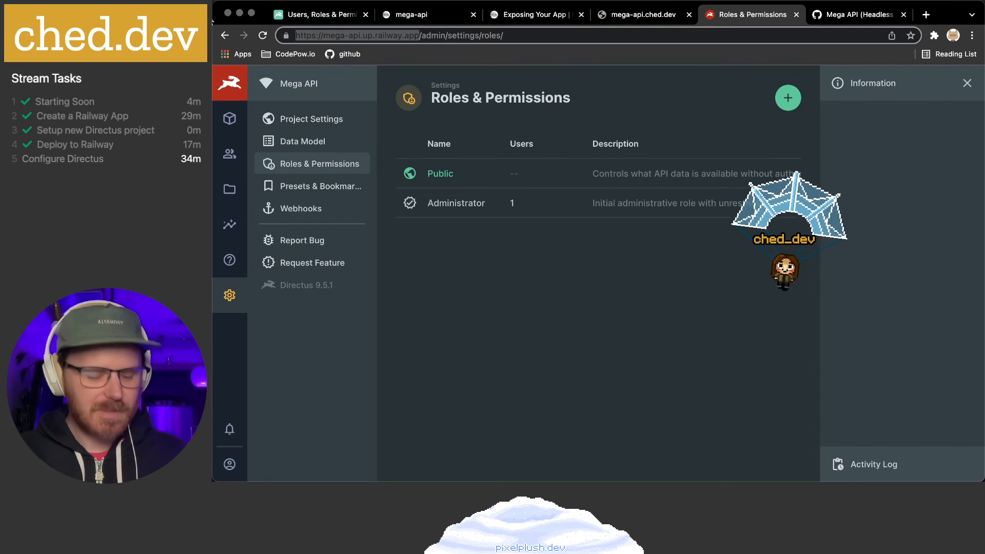
# In a new tab, request the base URL plus api/fortune
pyautogui.press('super+t')
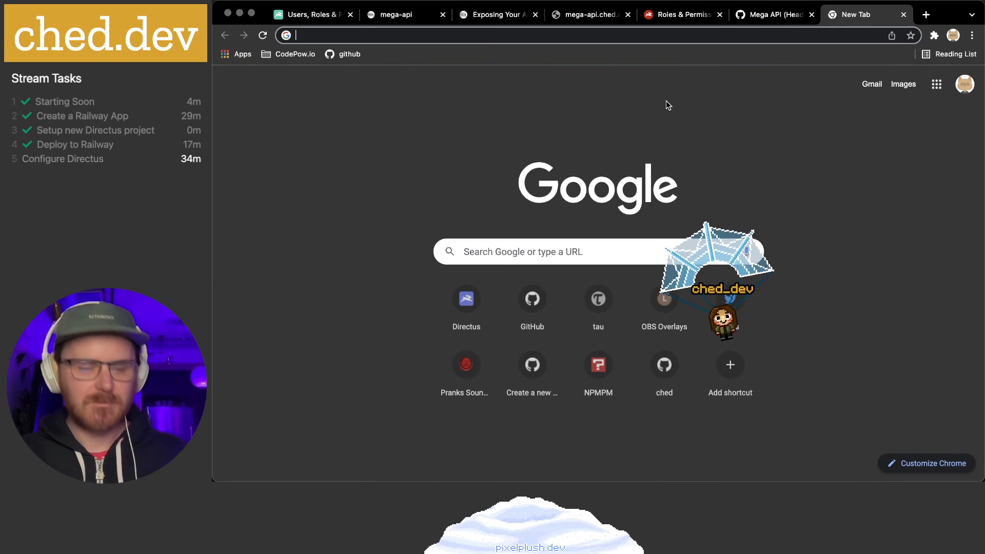
pyautogui.press('super+v')
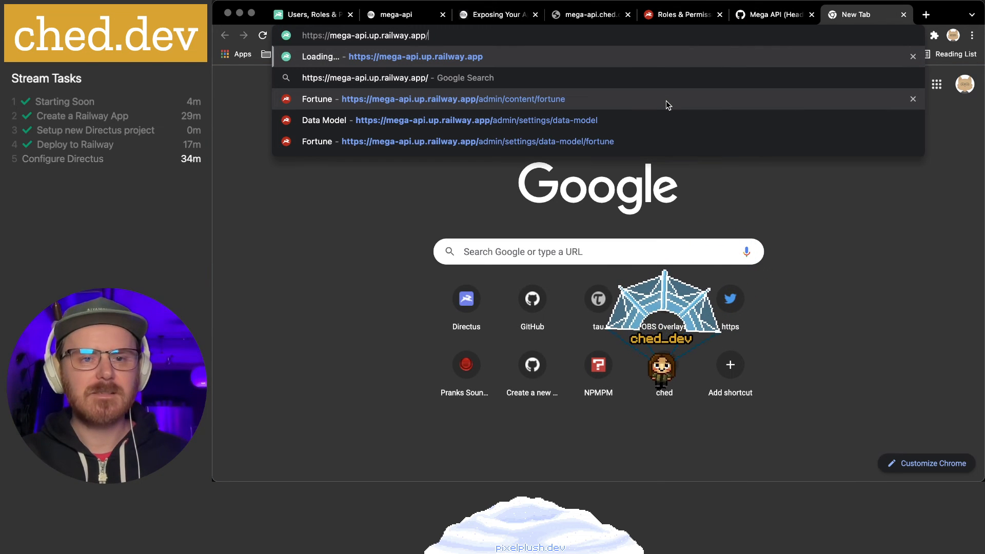
pyautogui.write('api/')
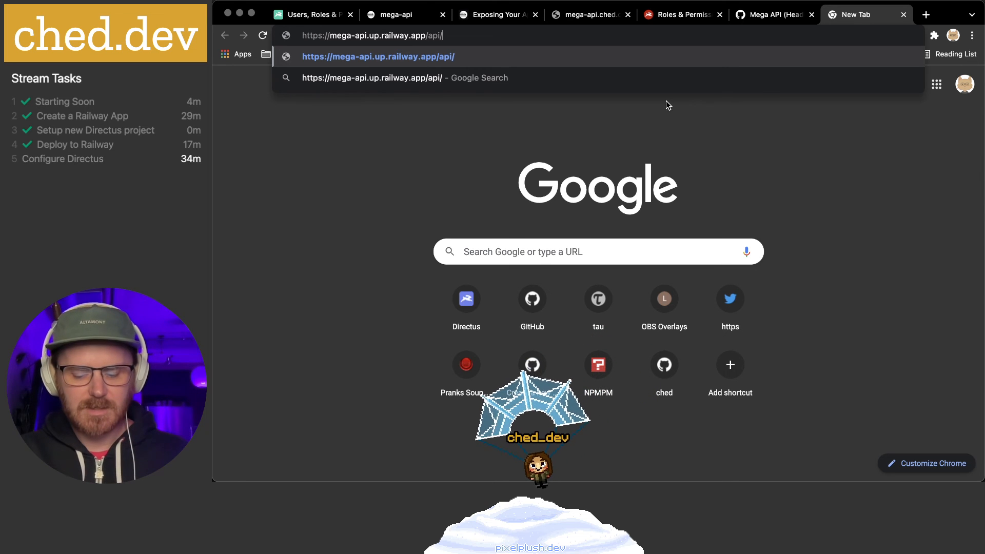
pyautogui.write('fortune')
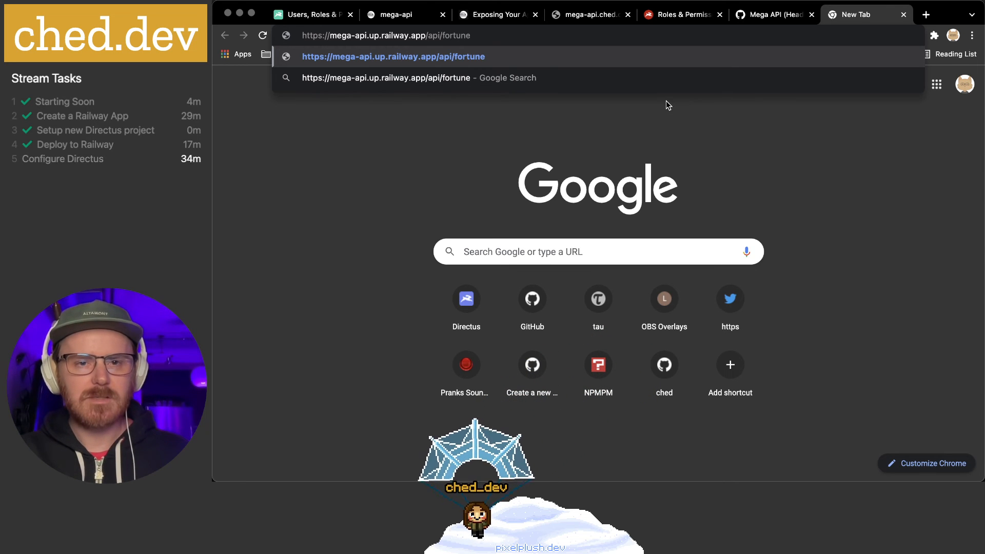
pyautogui.press('Return')
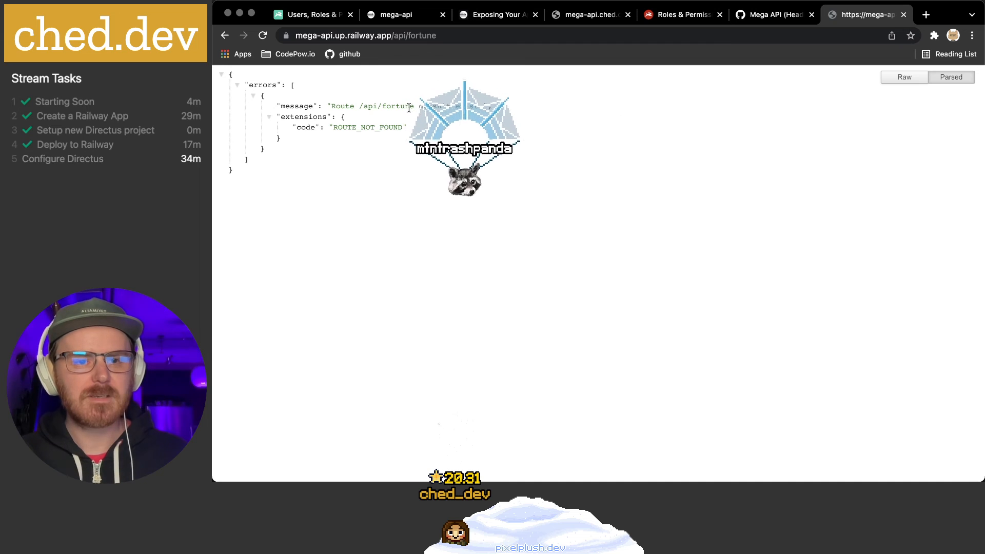
# Retry as api/1/fortune, which returns ROUTE_NOT_FOUND, then return to the permissions docs
pyautogui.click(407, 37)
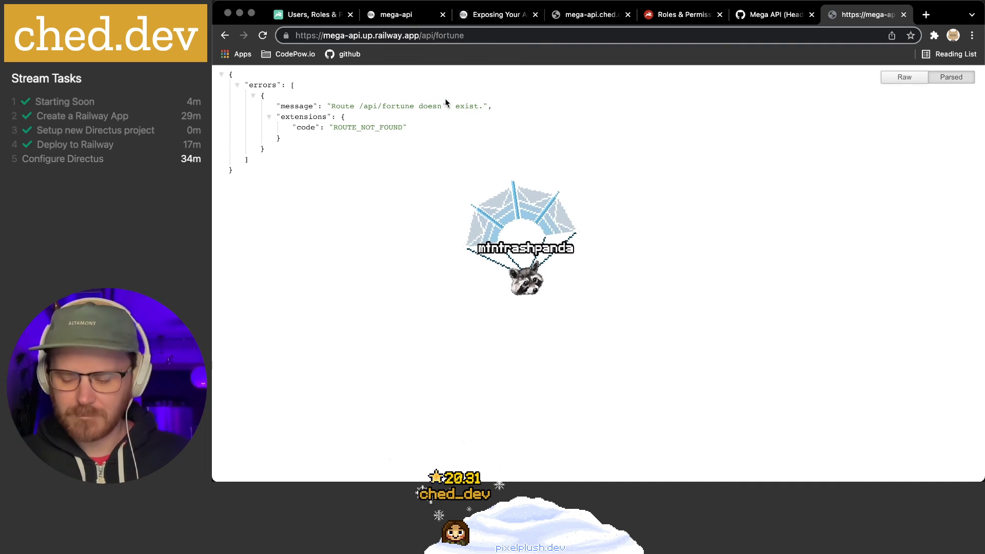
pyautogui.write('1/')
pyautogui.press('Return')
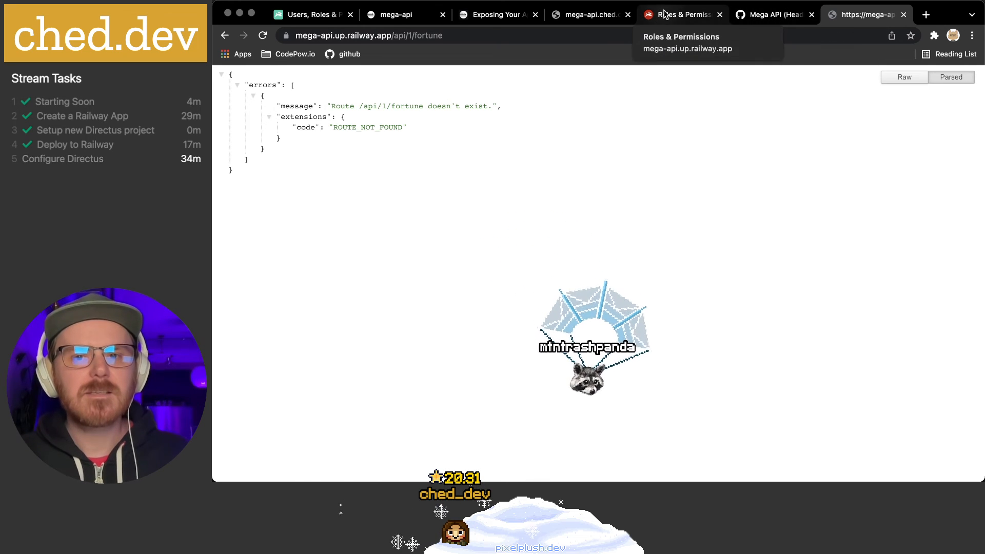
pyautogui.click(307, 20)
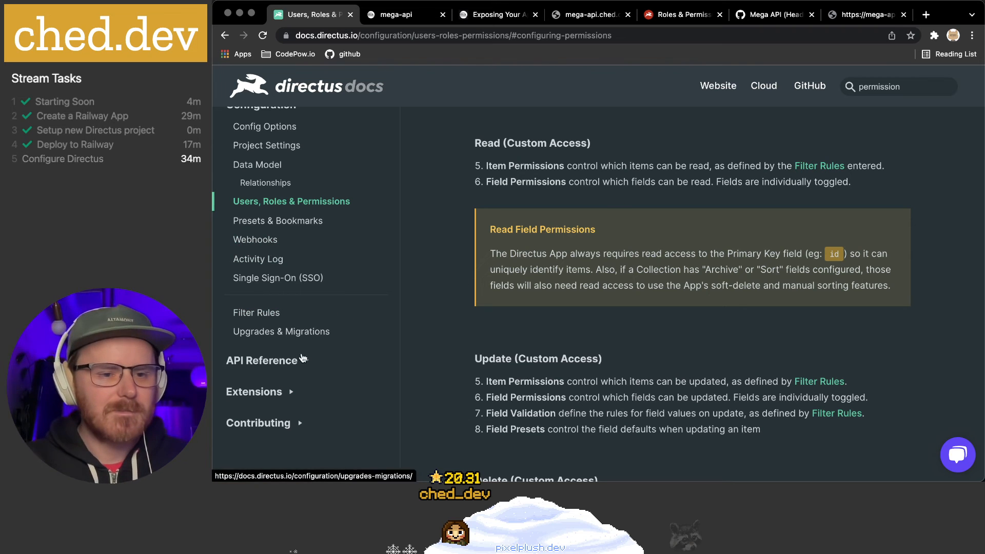
# Expand the docs' API Reference section and open the Collections reference
pyautogui.click(303, 361)
pyautogui.scroll(-3, 294, 365)
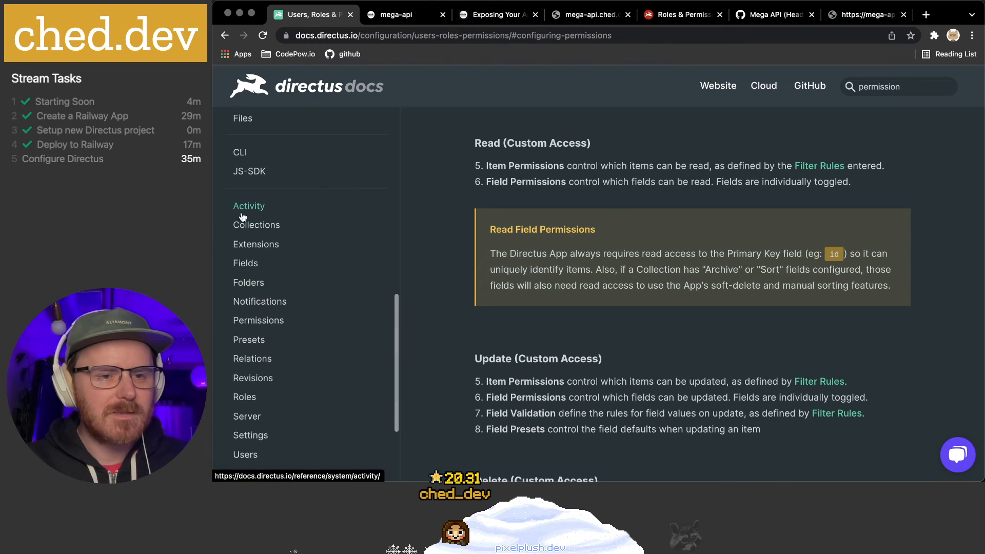
pyautogui.scroll(4, 301, 228)
pyautogui.scroll(1, 301, 227)
pyautogui.scroll(-4, 302, 228)
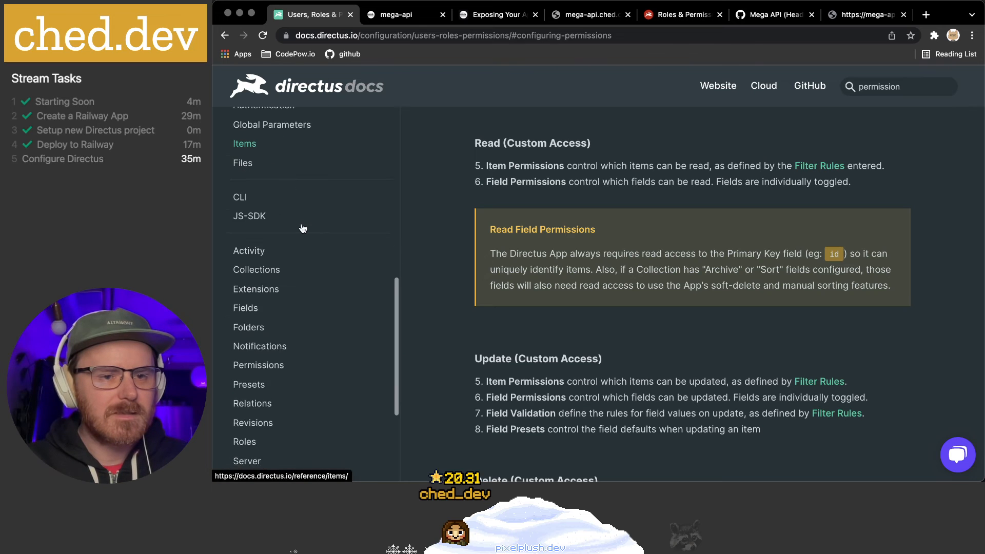
pyautogui.scroll(-6, 304, 229)
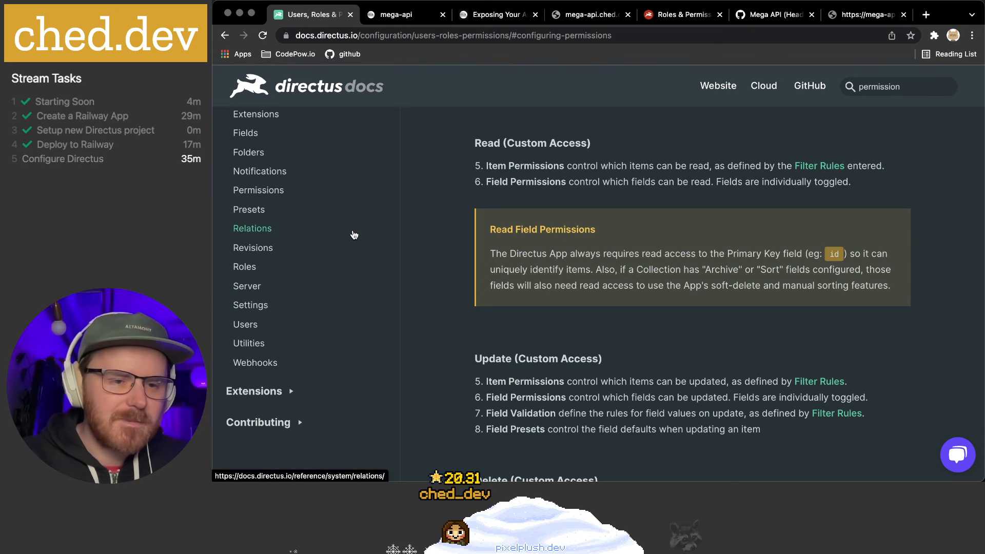
pyautogui.scroll(-2, 329, 281)
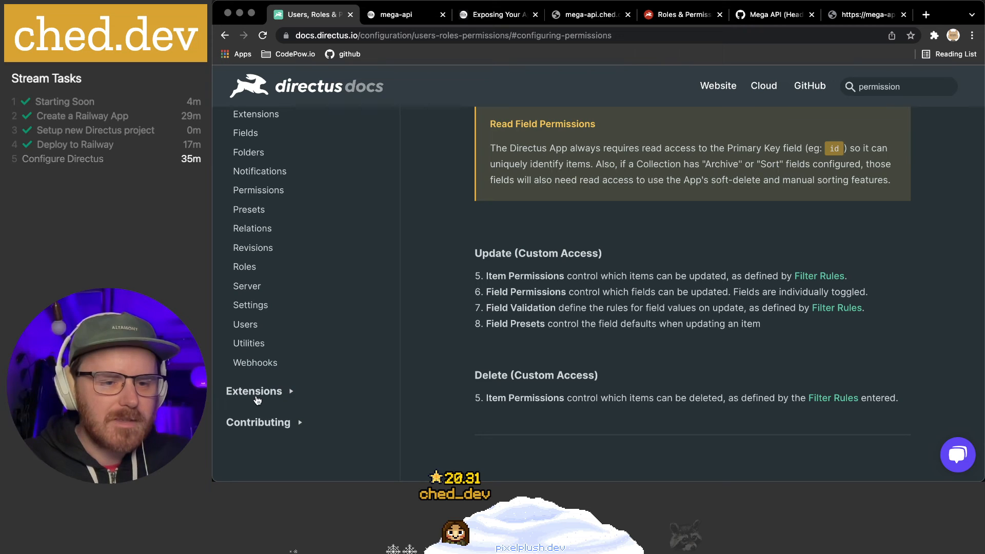
pyautogui.scroll(3, 247, 308)
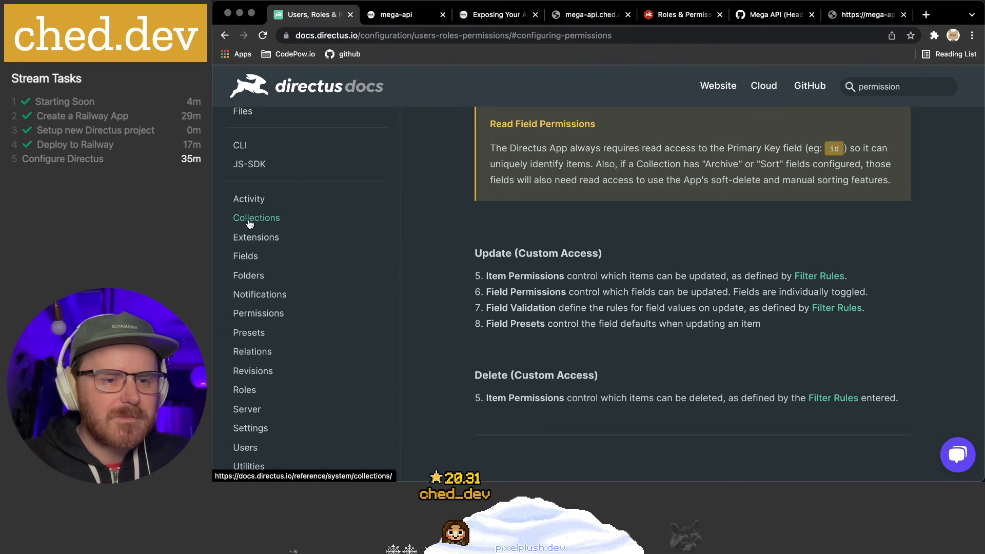
pyautogui.click(257, 219)
# Scroll to Retrieve a Collection and select the GET /collections/:collection path
pyautogui.scroll(-5, 543, 283)
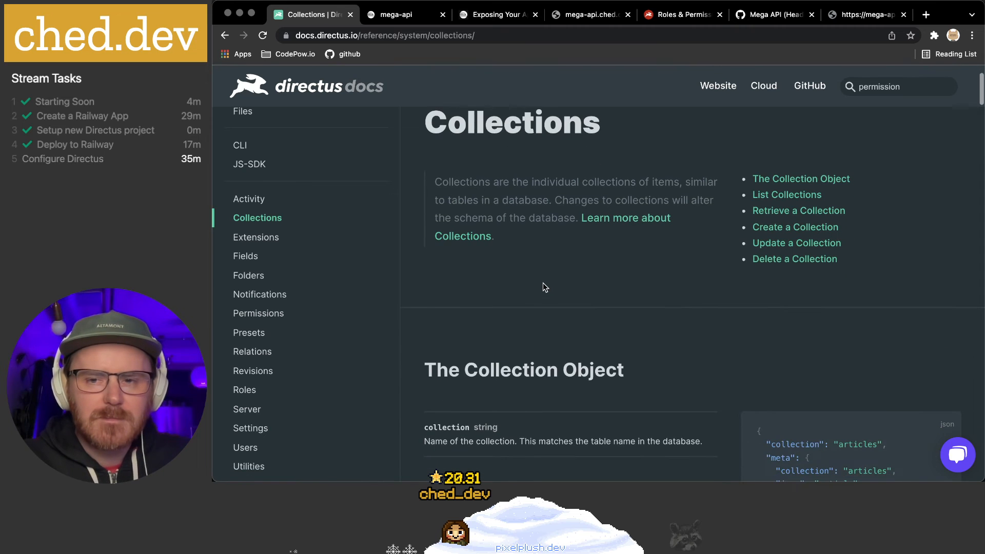
pyautogui.scroll(-4, 546, 286)
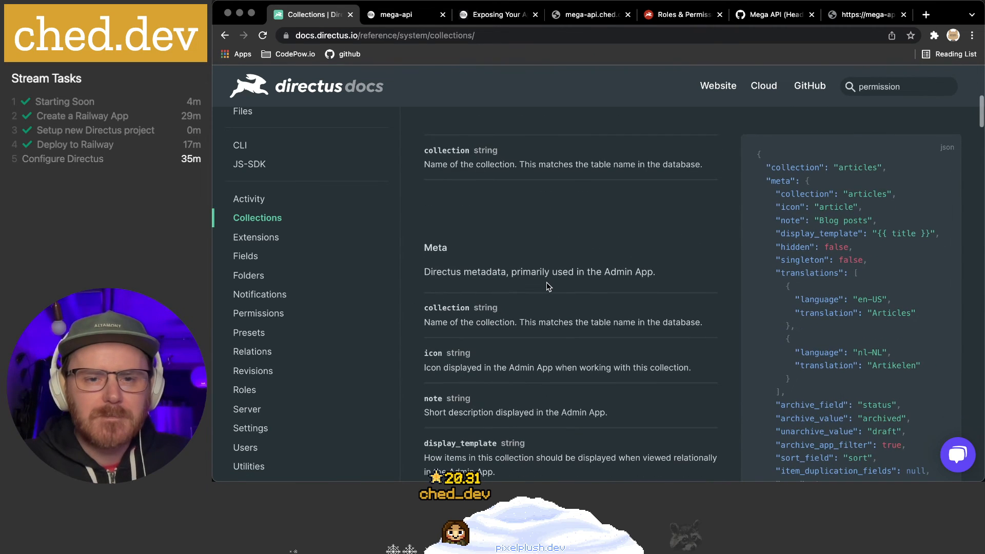
pyautogui.scroll(-12, 597, 286)
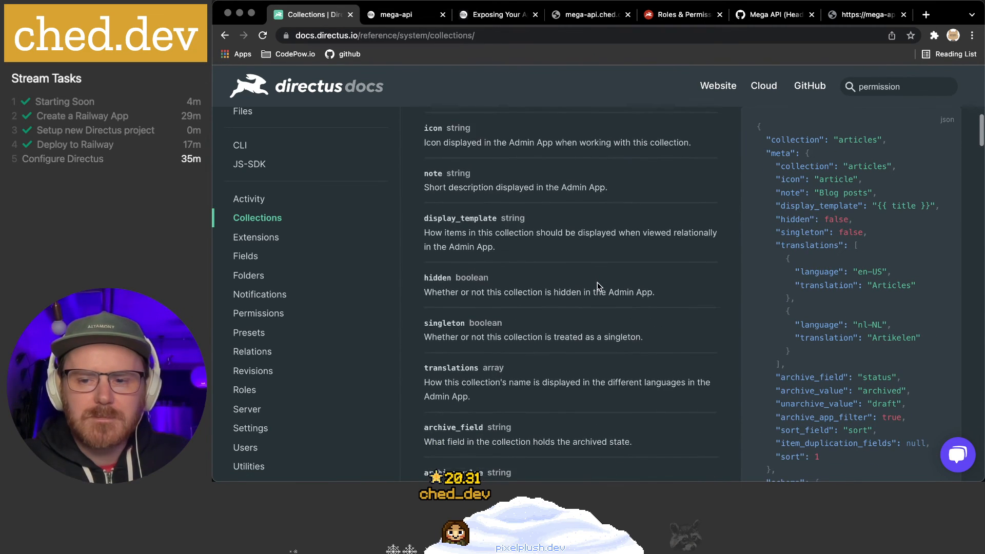
pyautogui.scroll(-9, 597, 286)
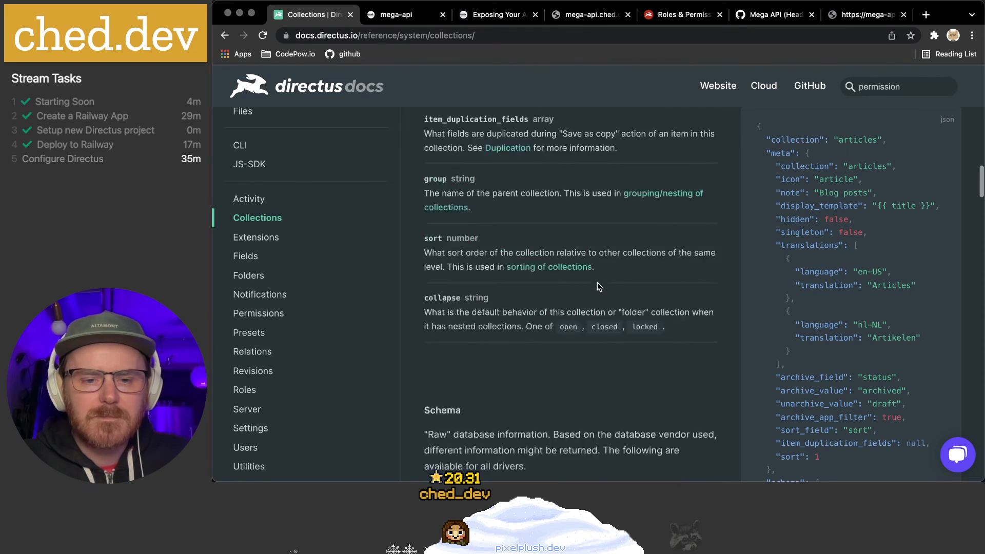
pyautogui.scroll(-5, 597, 286)
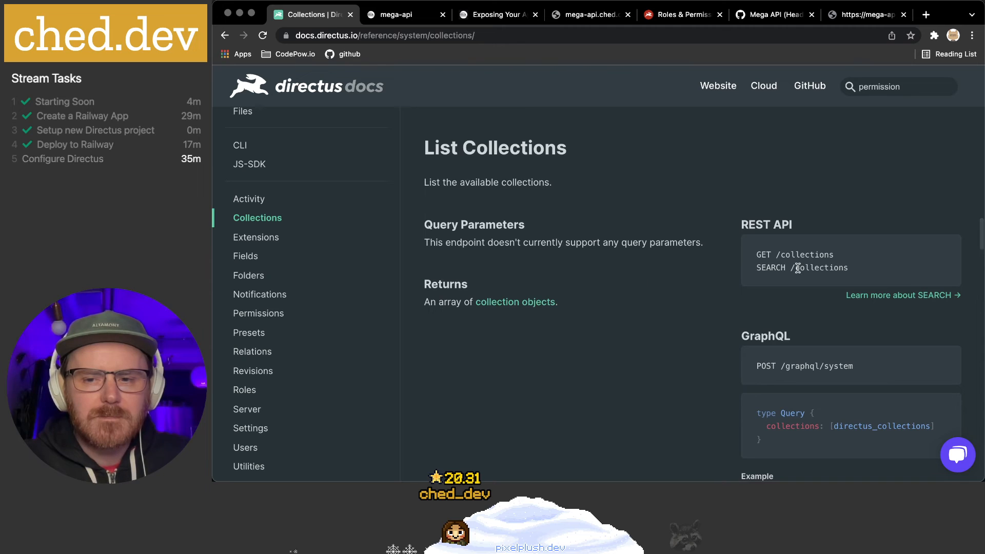
pyautogui.scroll(-1, 804, 254)
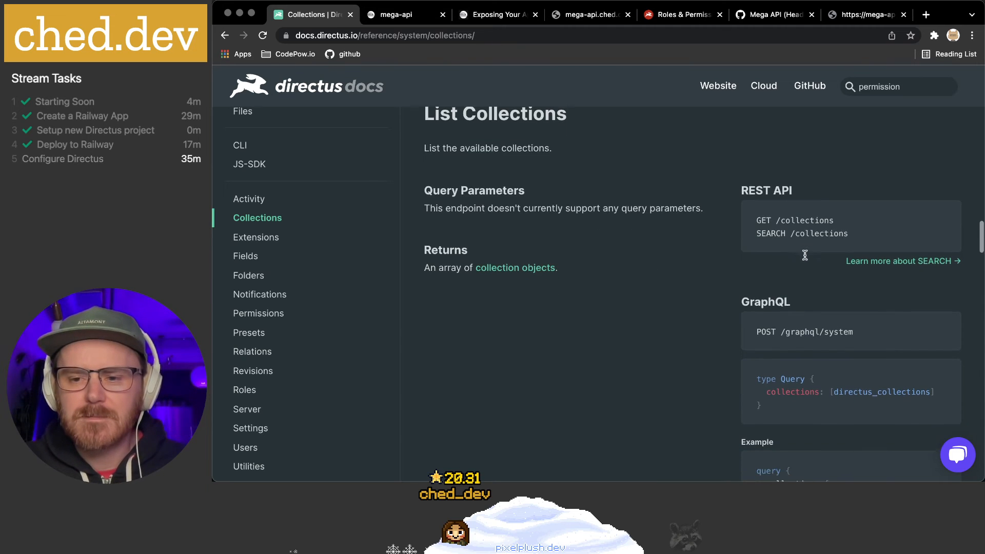
pyautogui.scroll(-2, 679, 241)
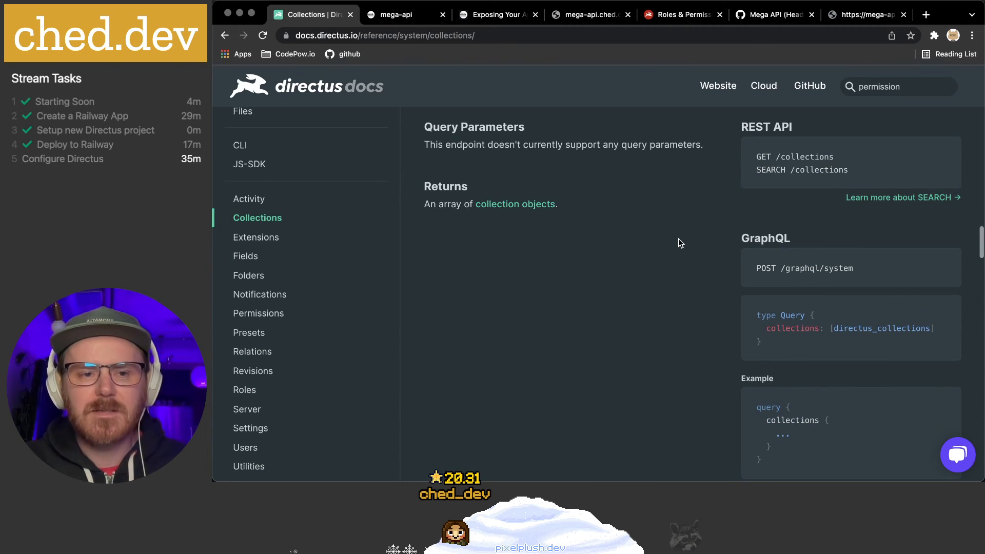
pyautogui.scroll(-6, 729, 252)
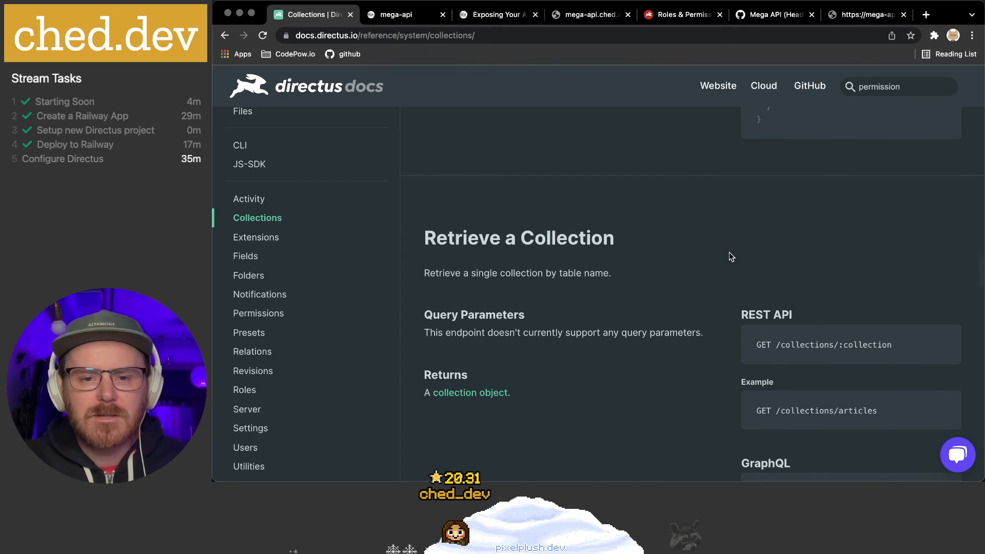
pyautogui.scroll(-2, 731, 256)
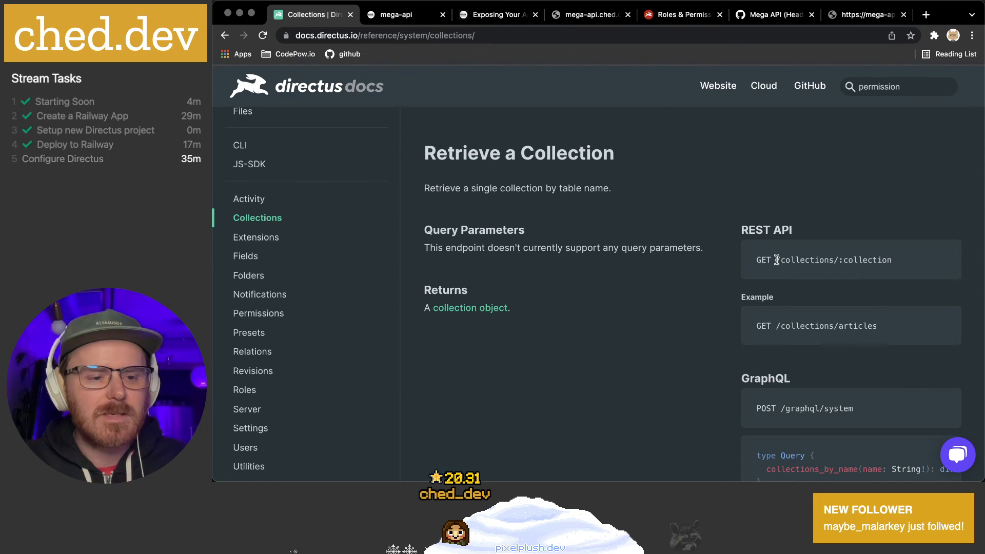
pyautogui.moveTo(777, 260); pyautogui.dragTo(807, 259)
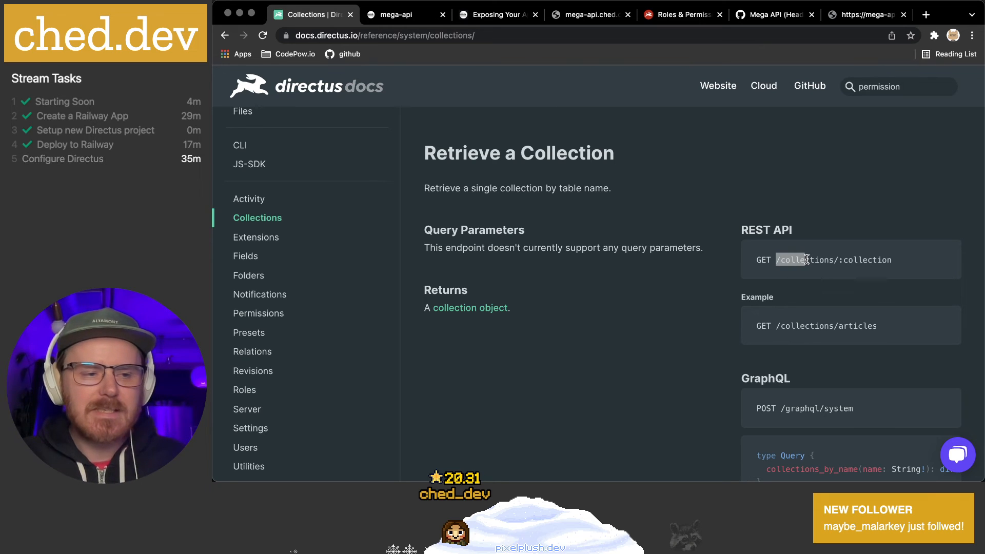
pyautogui.scroll(-1, 806, 258)
pyautogui.click(805, 258)
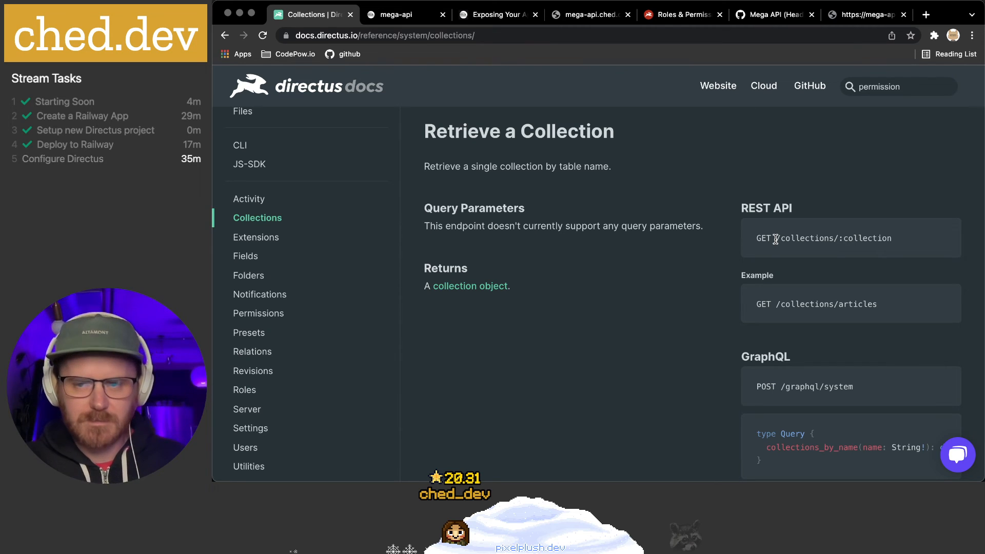
pyautogui.moveTo(775, 239); pyautogui.dragTo(878, 238)
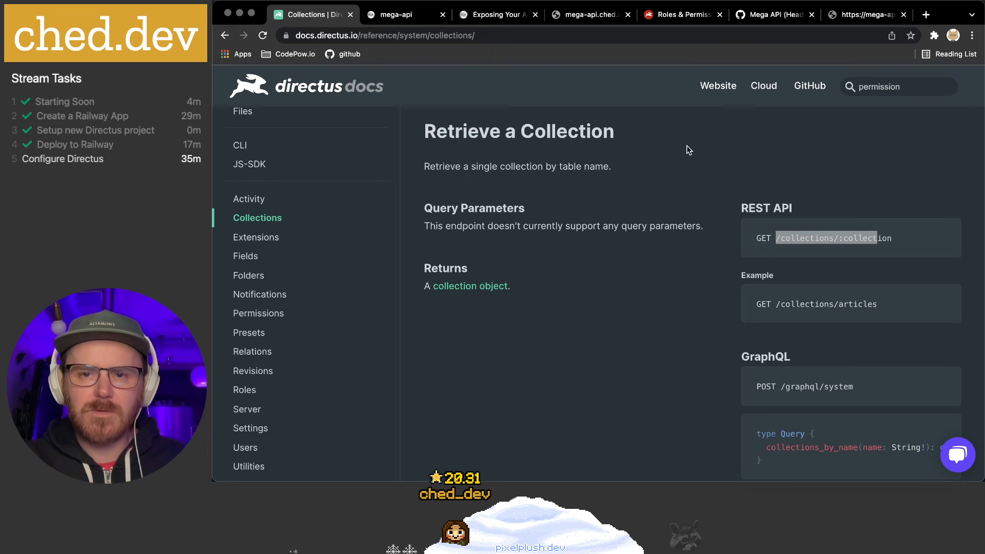
# Change api/1/ to collections/ to request /collections/fortune, then reopen the Public role's permissions
pyautogui.click(875, 19)
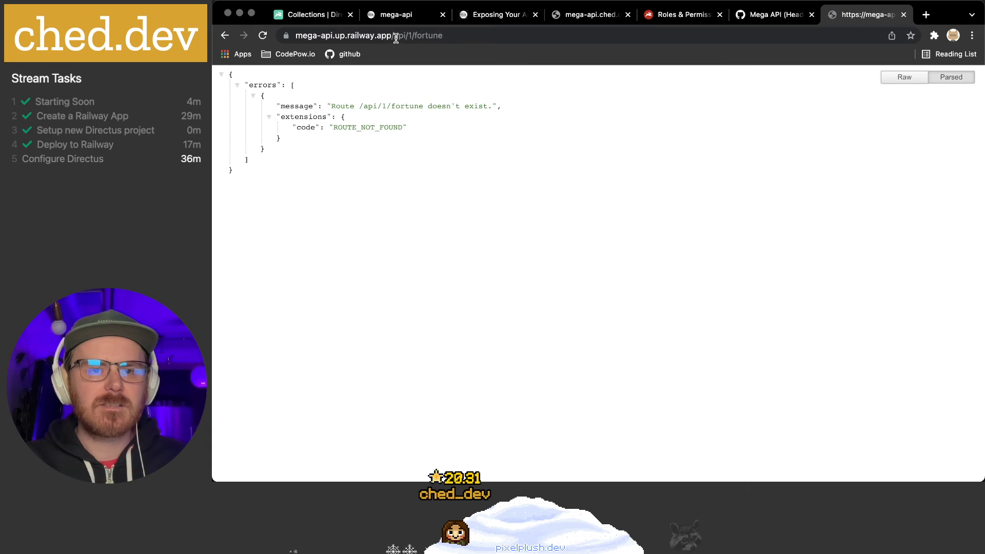
pyautogui.moveTo(393, 36); pyautogui.dragTo(414, 32)
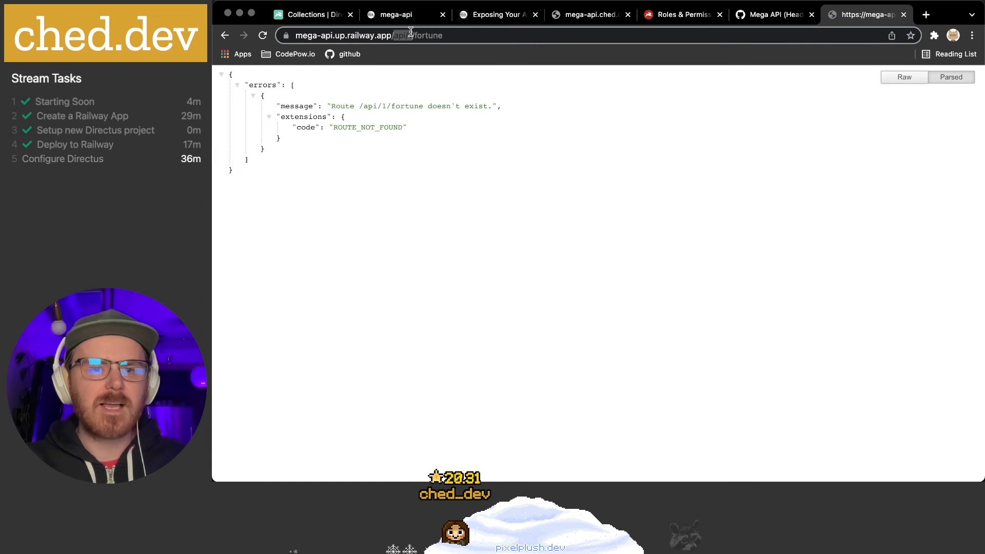
pyautogui.write('collections/')
pyautogui.press('Return')
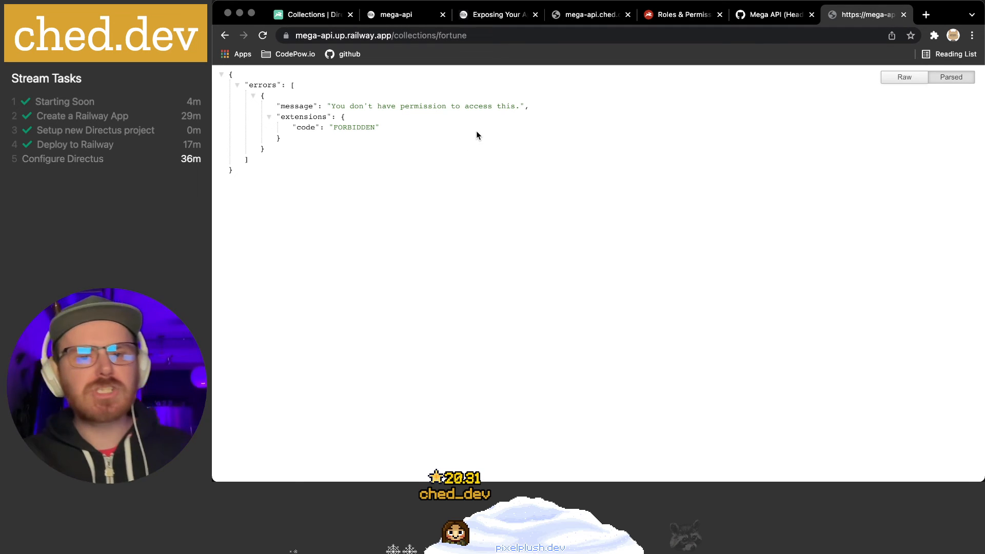
pyautogui.click(682, 15)
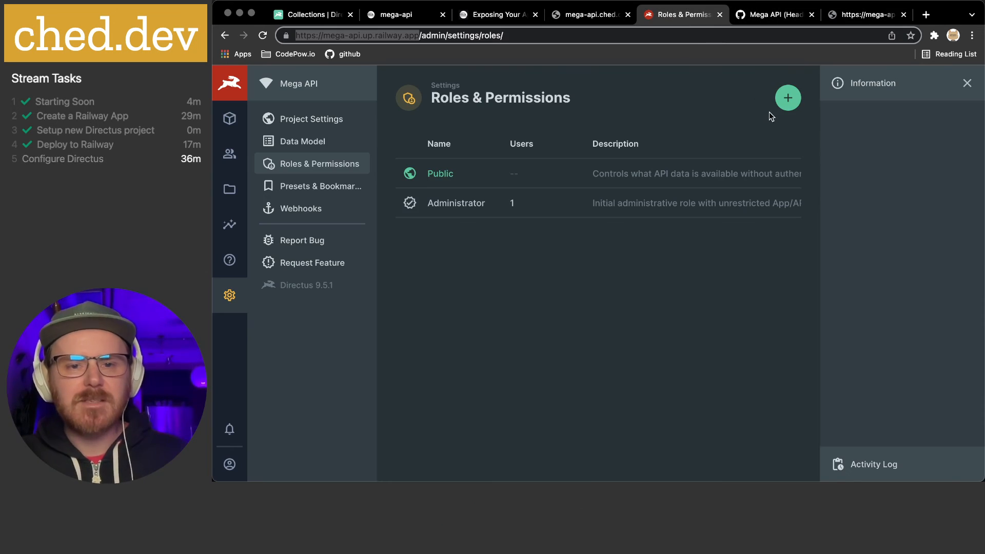
pyautogui.click(440, 174)
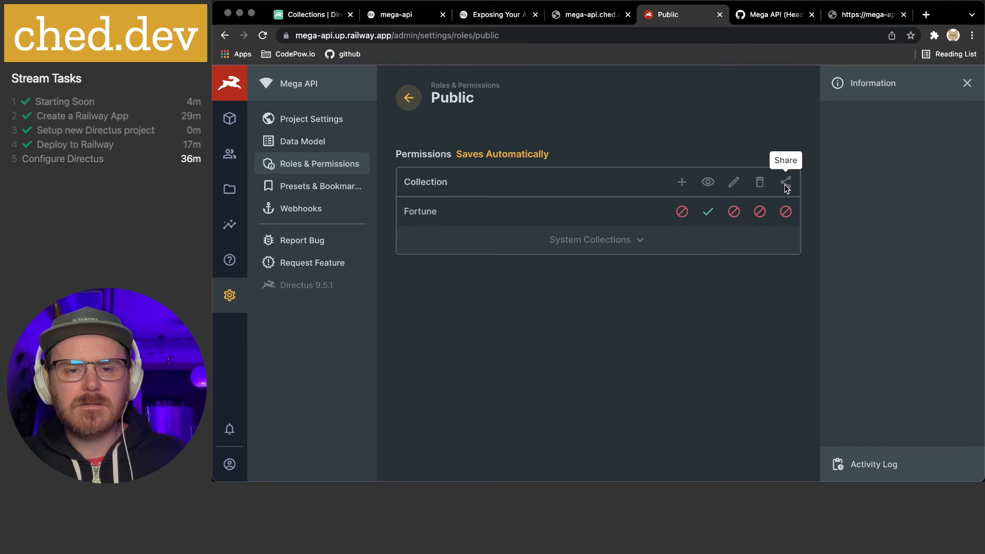
pyautogui.click(599, 247)
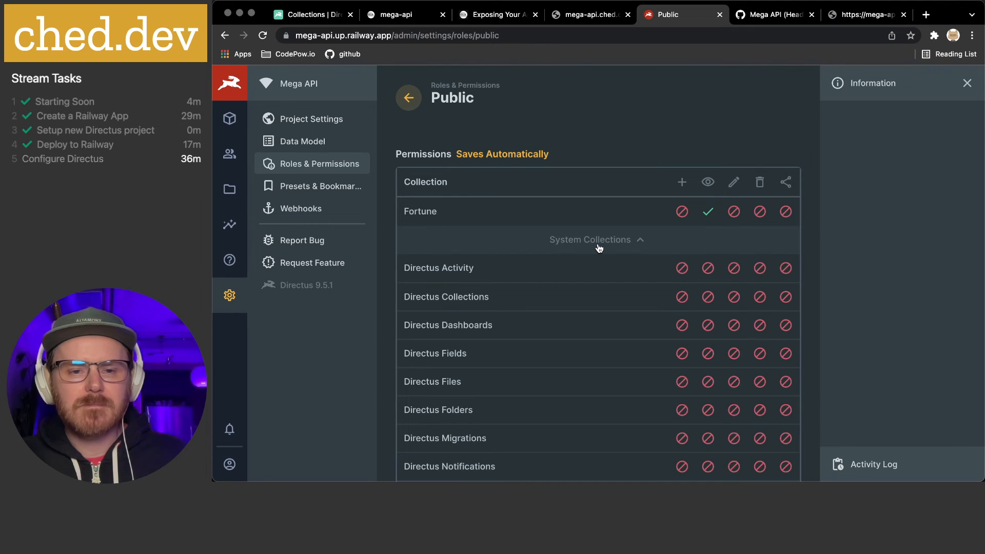
pyautogui.scroll(-10, 599, 247)
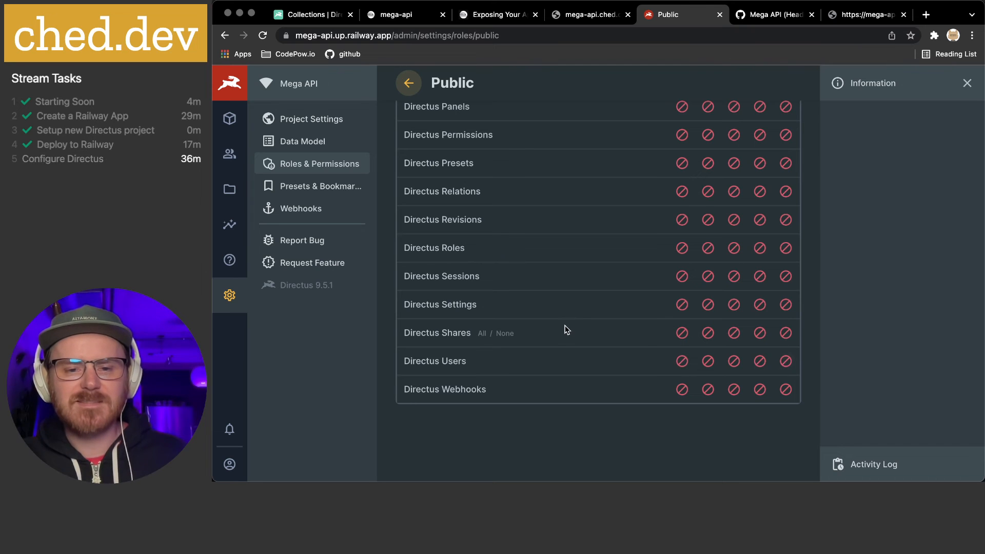
pyautogui.scroll(10, 567, 328)
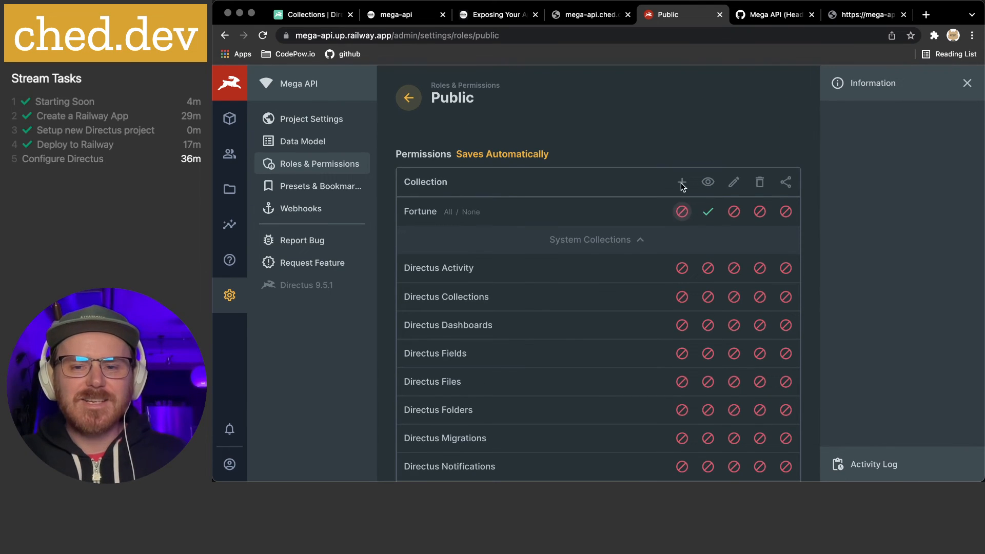
pyautogui.click(623, 242)
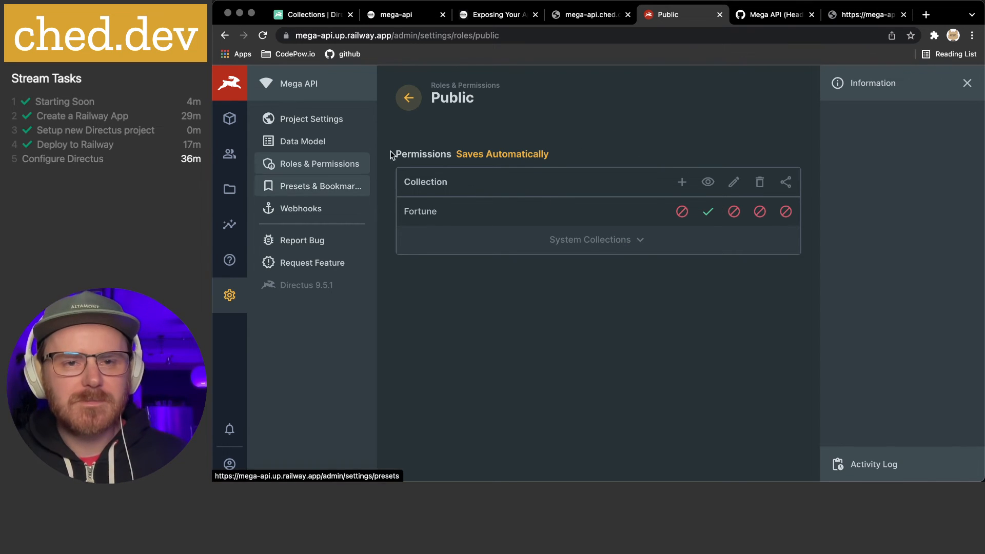
# Look over the Public role, mega-api.ched.dev and Railway docs tabs, then return to the Collections docs
pyautogui.click(867, 12)
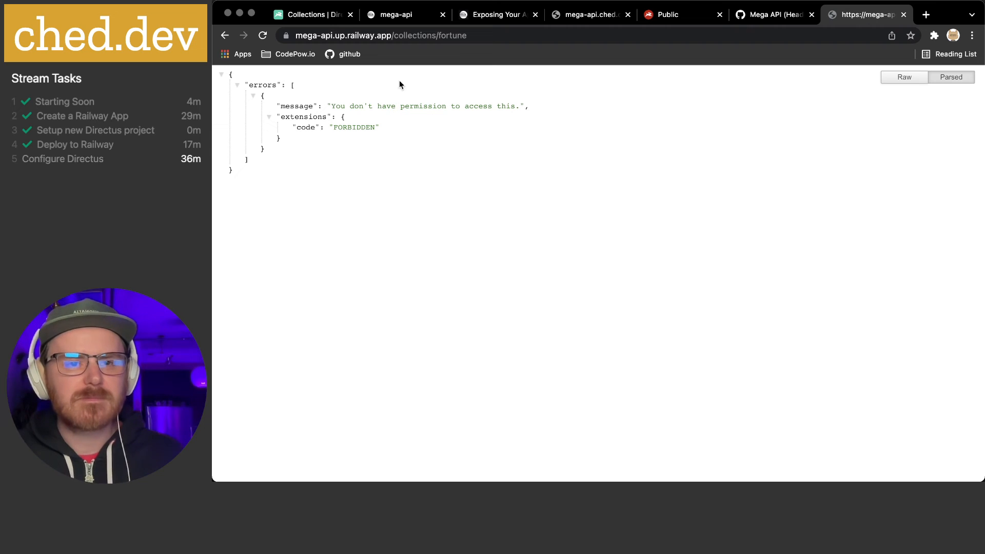
pyautogui.click(395, 36)
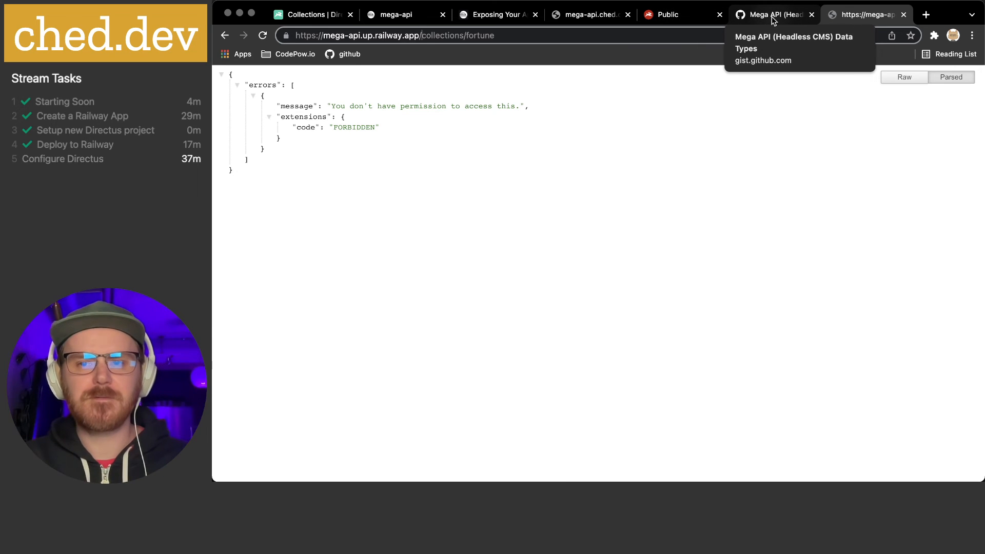
pyautogui.click(667, 15)
pyautogui.click(569, 17)
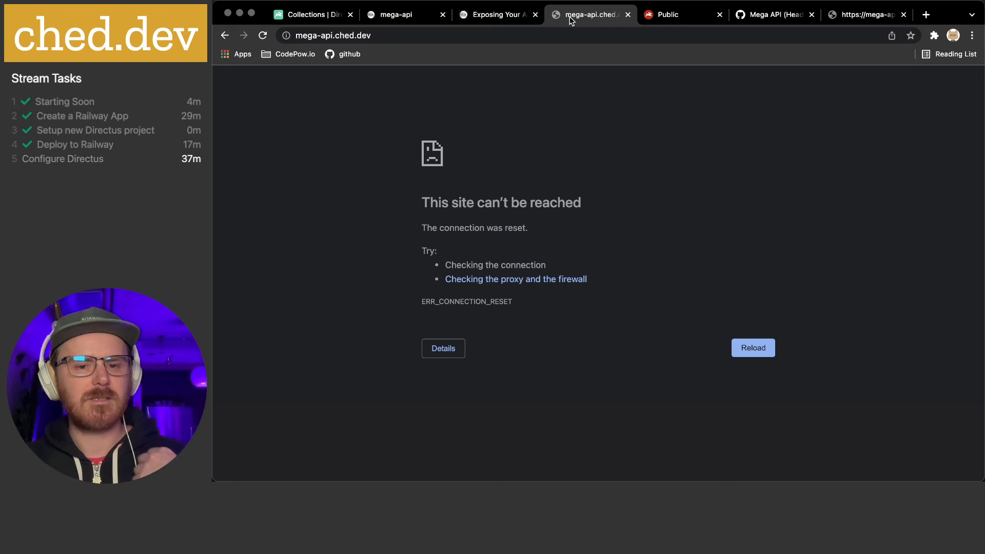
pyautogui.click(492, 17)
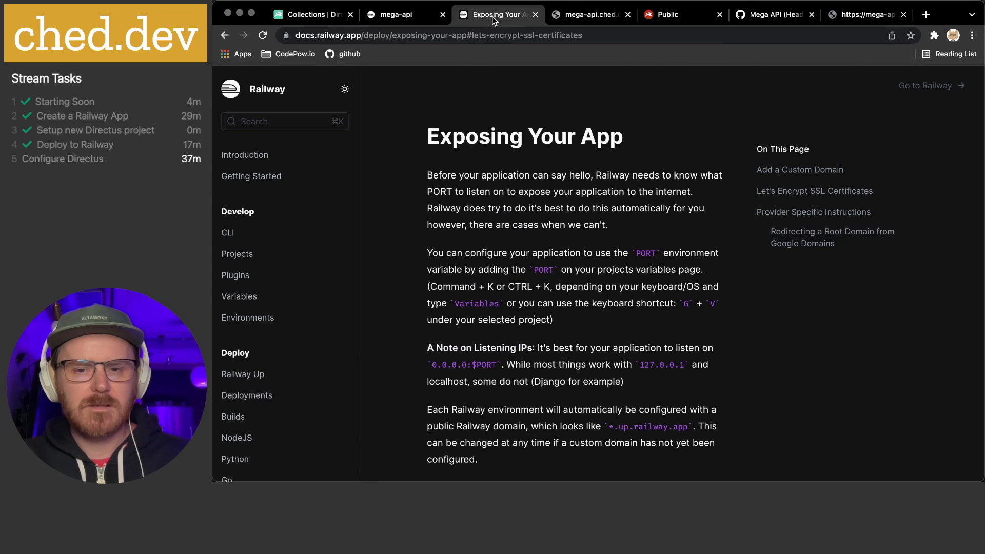
pyautogui.click(856, 18)
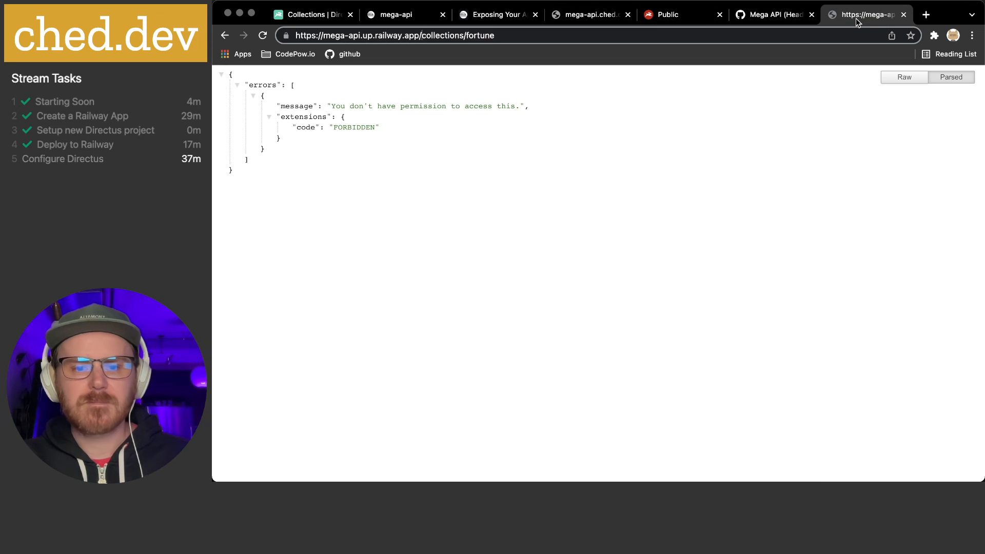
pyautogui.click(296, 20)
# Scroll the Collections reference through Create, Retrieve, Update and Delete a Collection to the footer
pyautogui.scroll(-10, 602, 239)
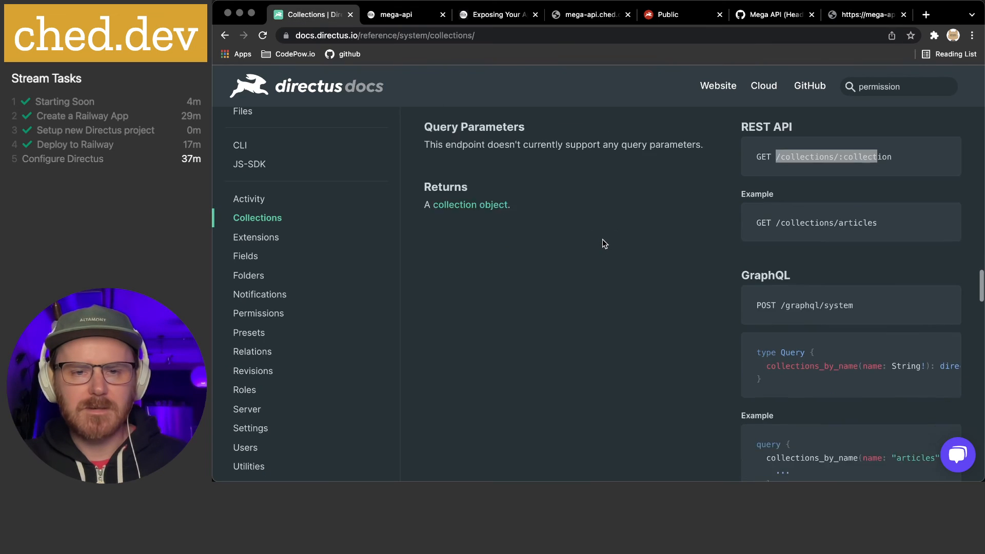
pyautogui.scroll(-3, 685, 249)
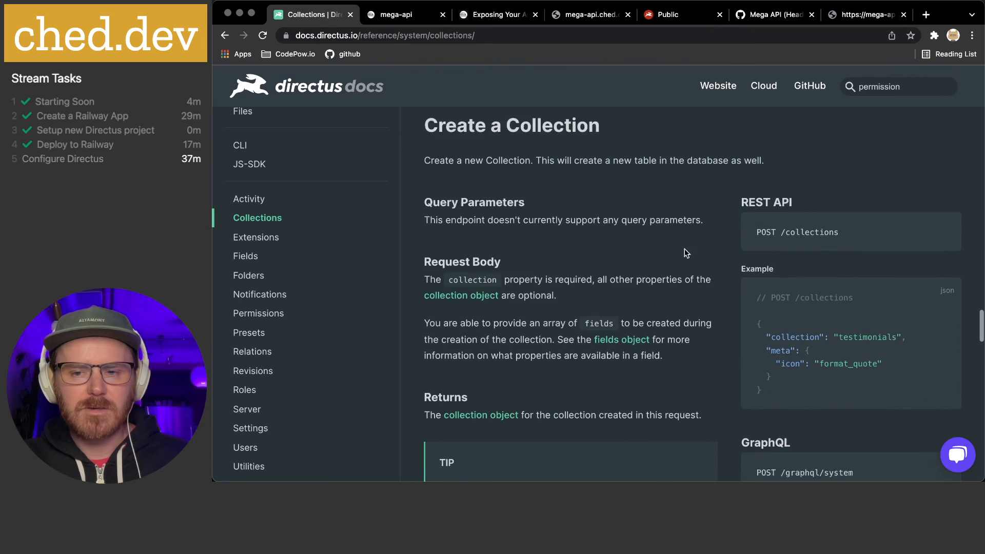
pyautogui.scroll(-1, 271, 269)
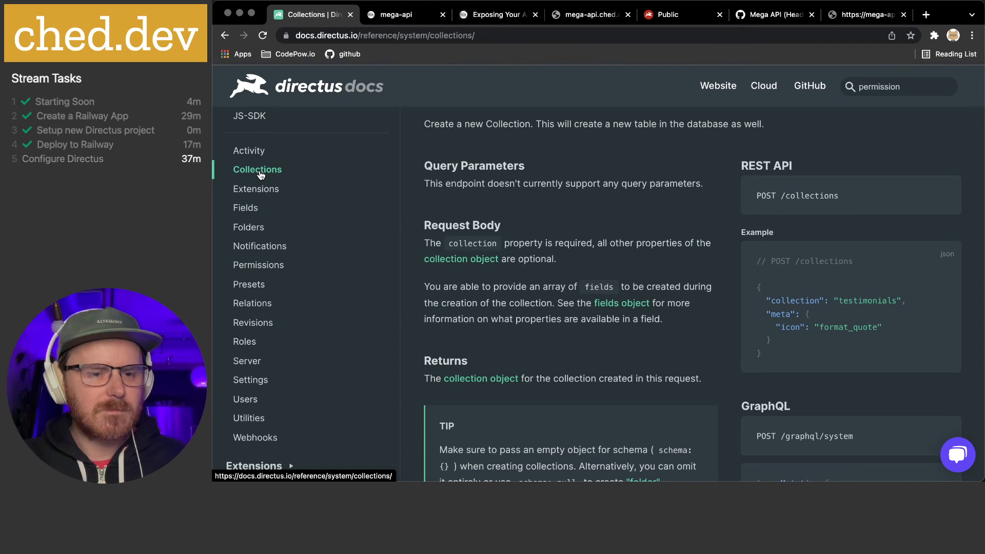
pyautogui.scroll(-1, 673, 272)
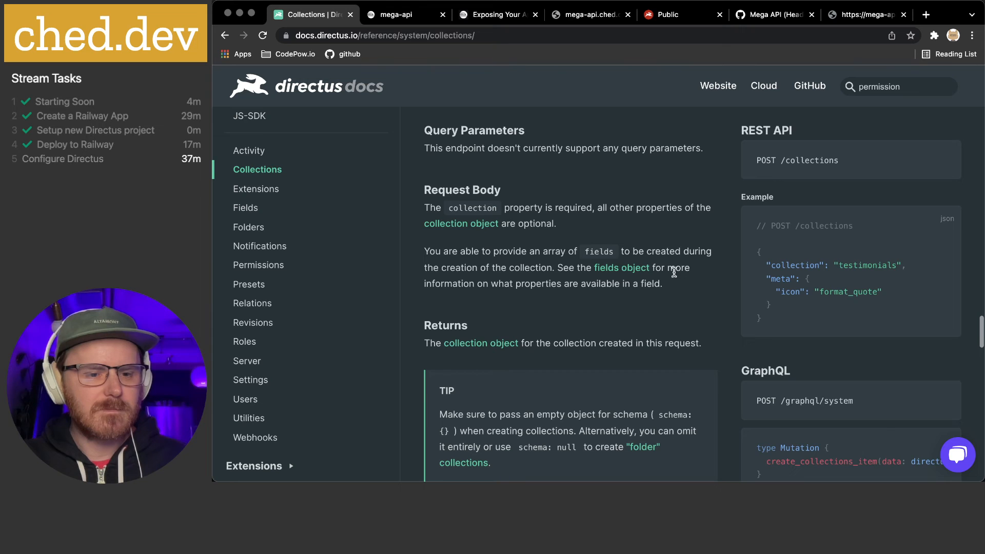
pyautogui.scroll(-4, 674, 272)
pyautogui.scroll(3, 674, 272)
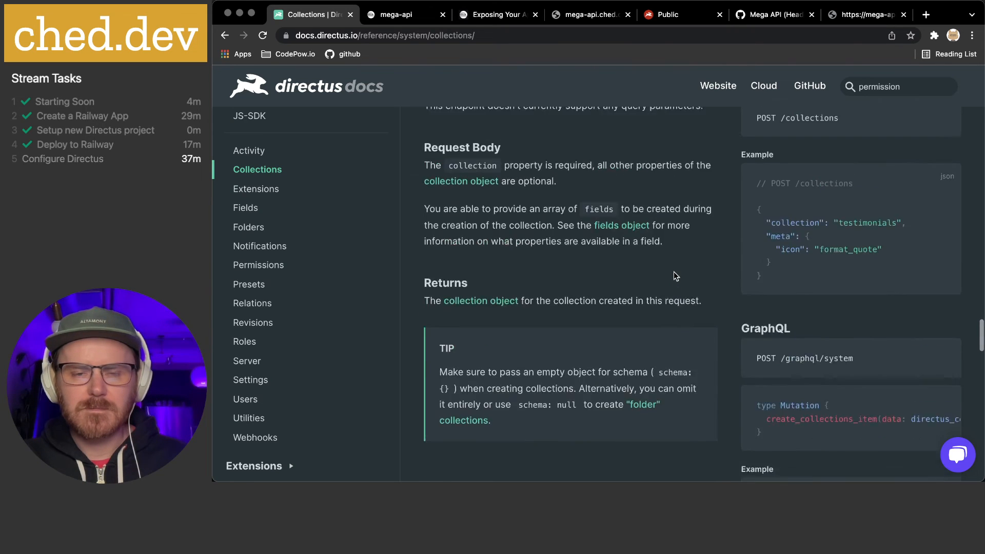
pyautogui.scroll(4, 673, 276)
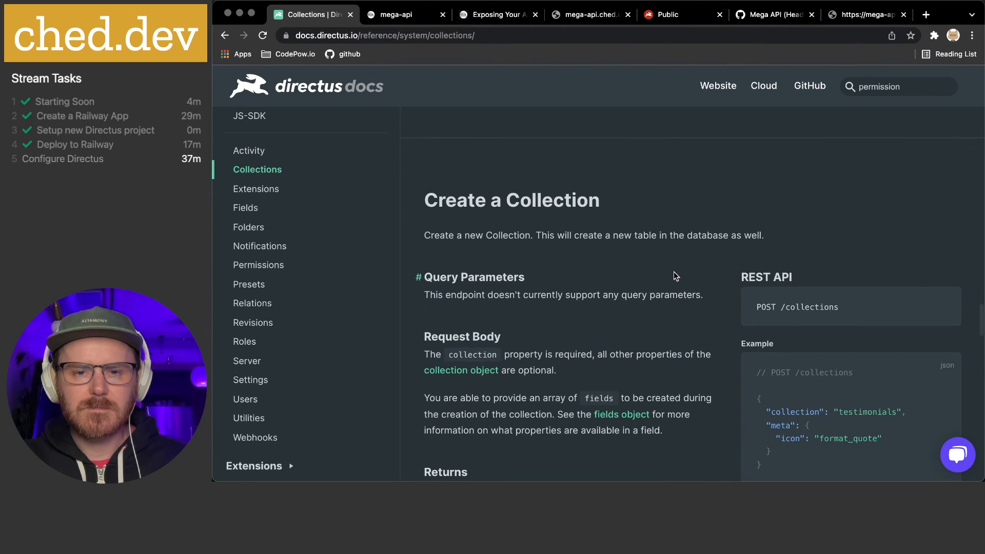
pyautogui.scroll(-8, 674, 276)
pyautogui.scroll(20, 674, 271)
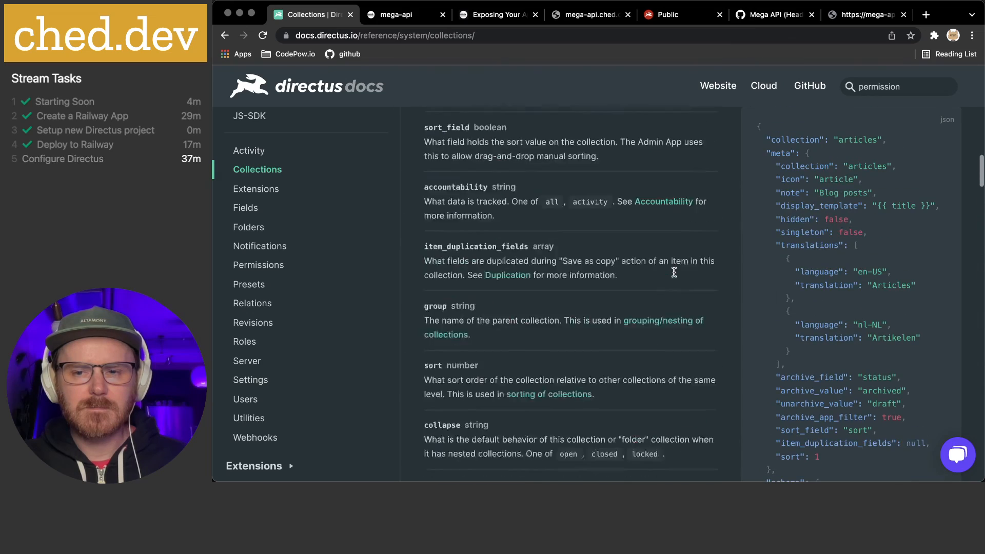
pyautogui.scroll(5, 674, 272)
pyautogui.scroll(-15, 673, 272)
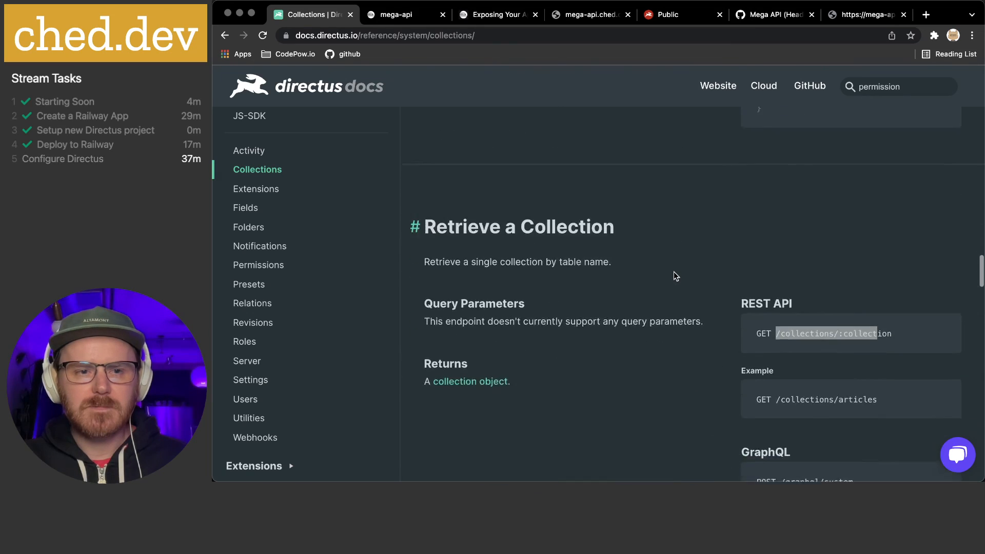
pyautogui.scroll(-15, 674, 275)
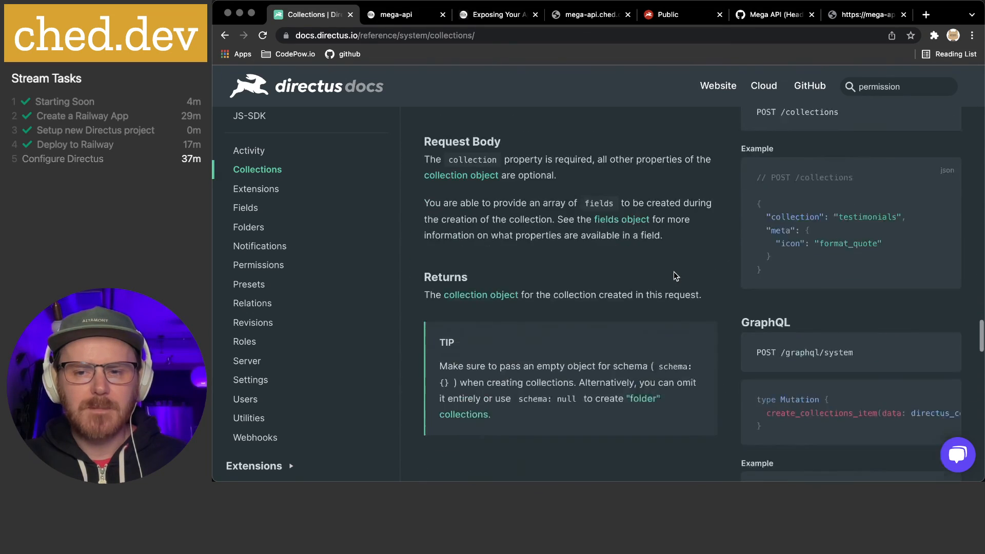
pyautogui.scroll(-12, 673, 275)
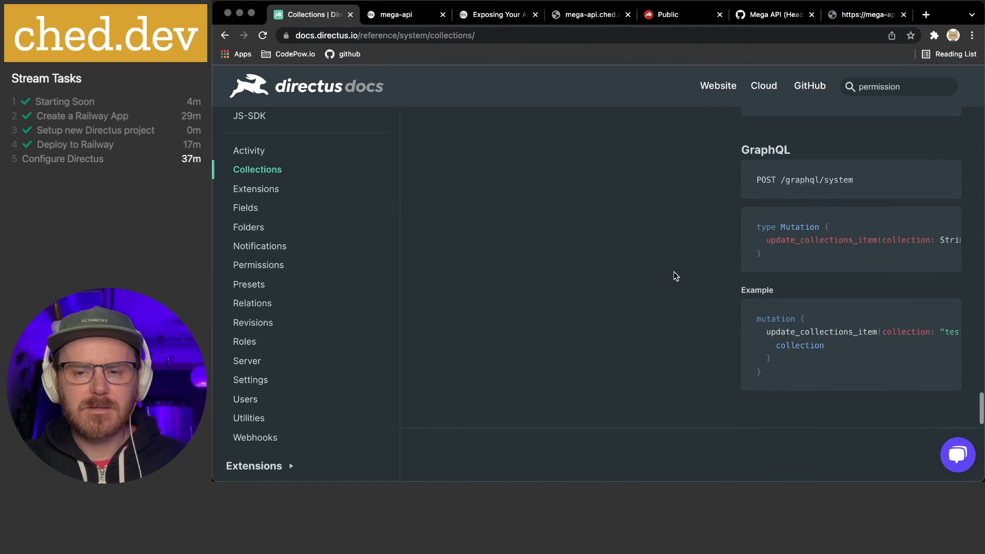
pyautogui.scroll(-10, 674, 274)
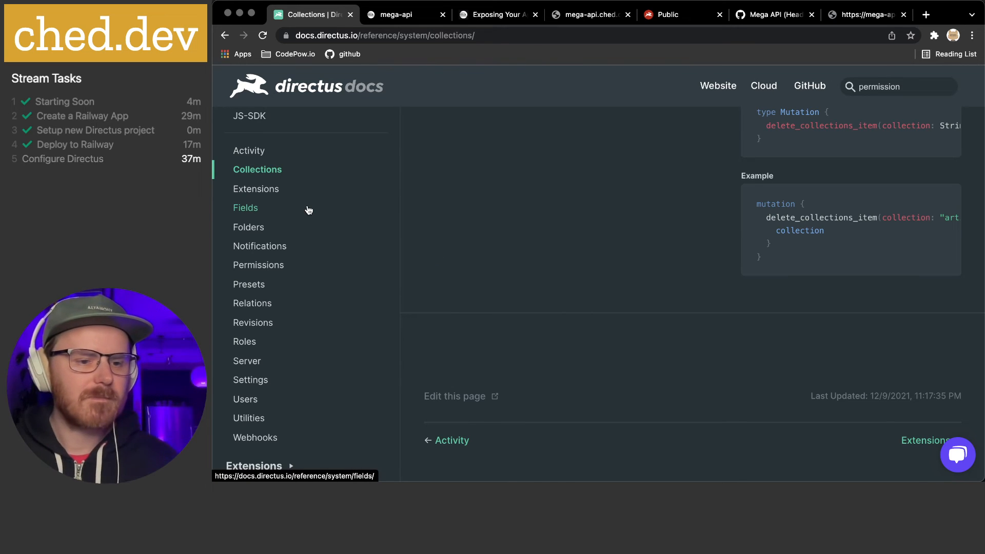
# Open the Fields reference and read The Field Object, List All Fields, List Fields in Collection and Retrieve a Field
pyautogui.click(252, 210)
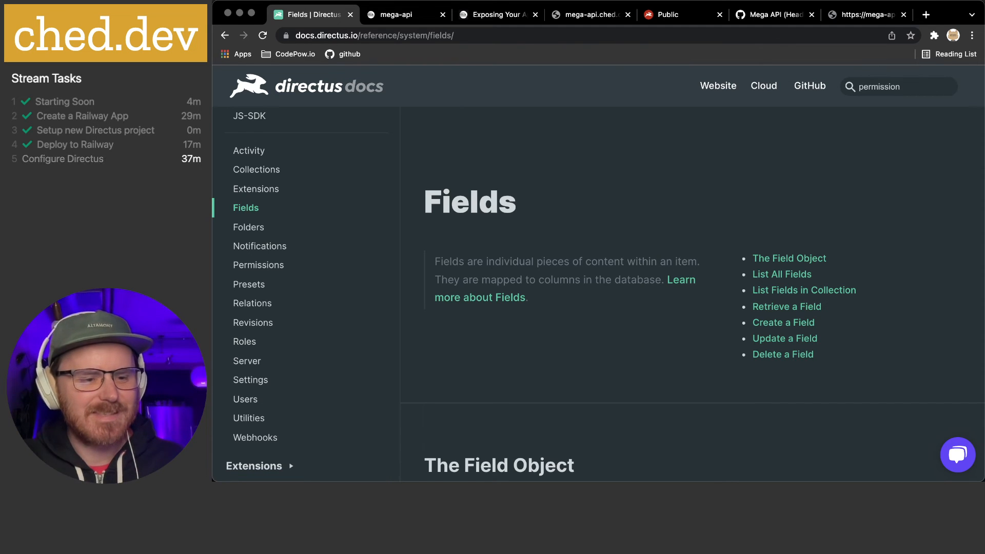
pyautogui.scroll(-5, 634, 282)
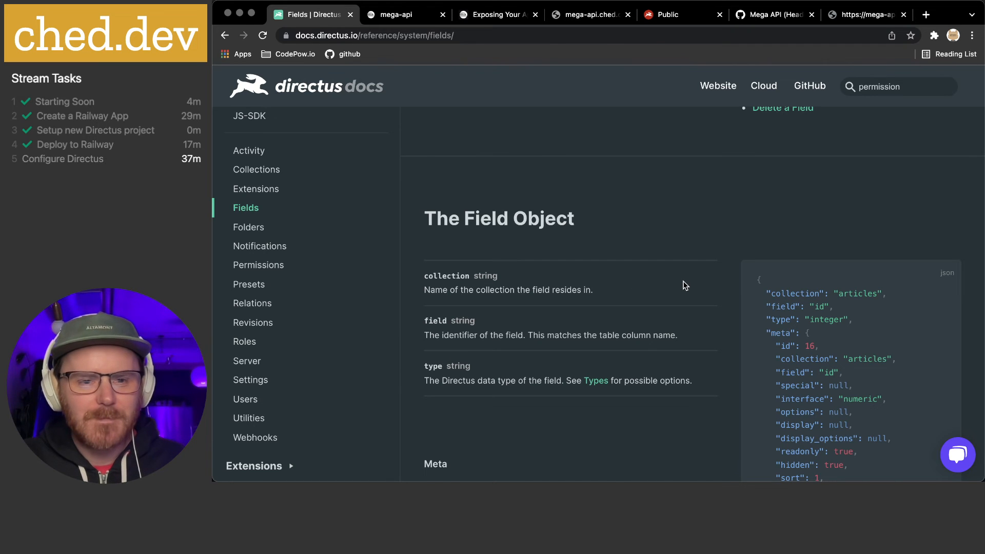
pyautogui.scroll(-1, 557, 257)
pyautogui.scroll(-2, 648, 266)
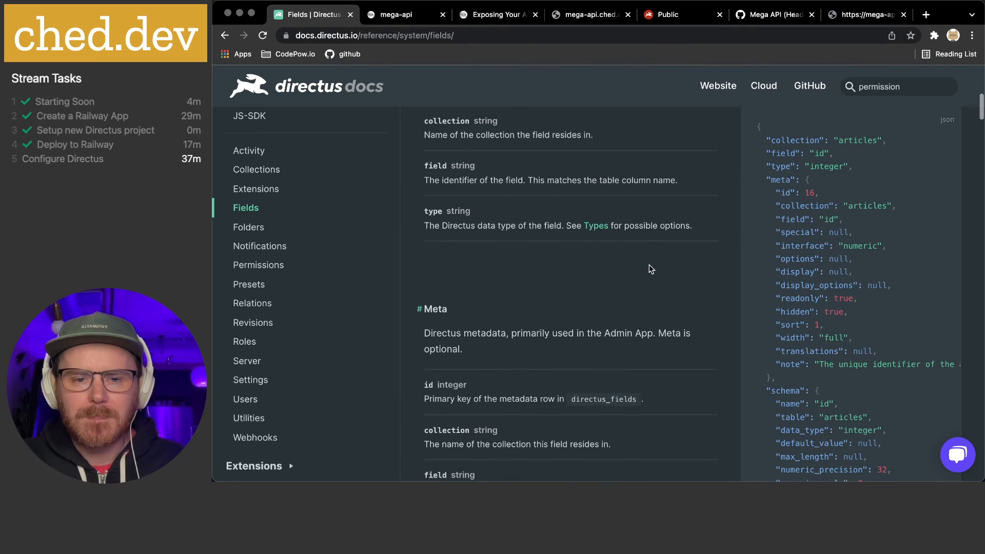
pyautogui.scroll(-10, 649, 269)
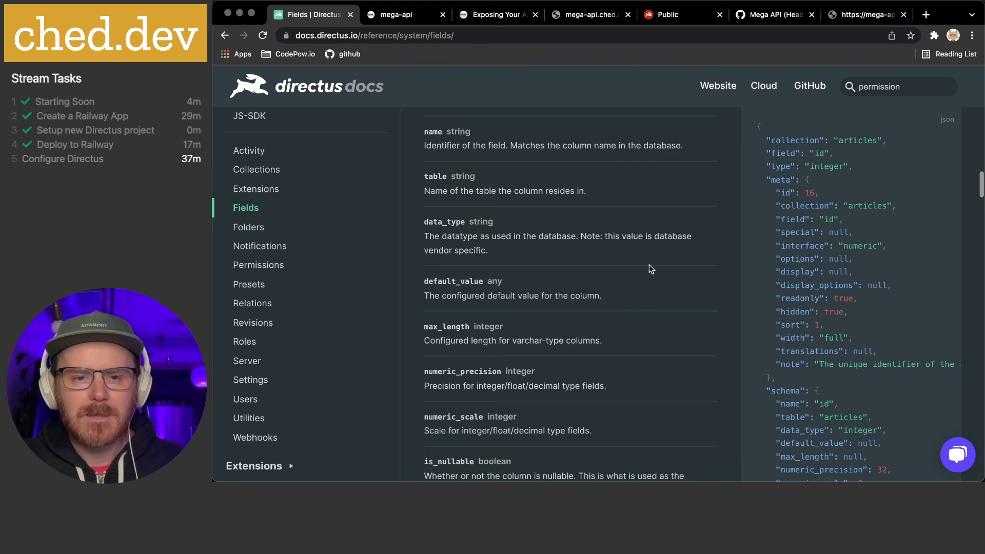
pyautogui.scroll(-10, 651, 268)
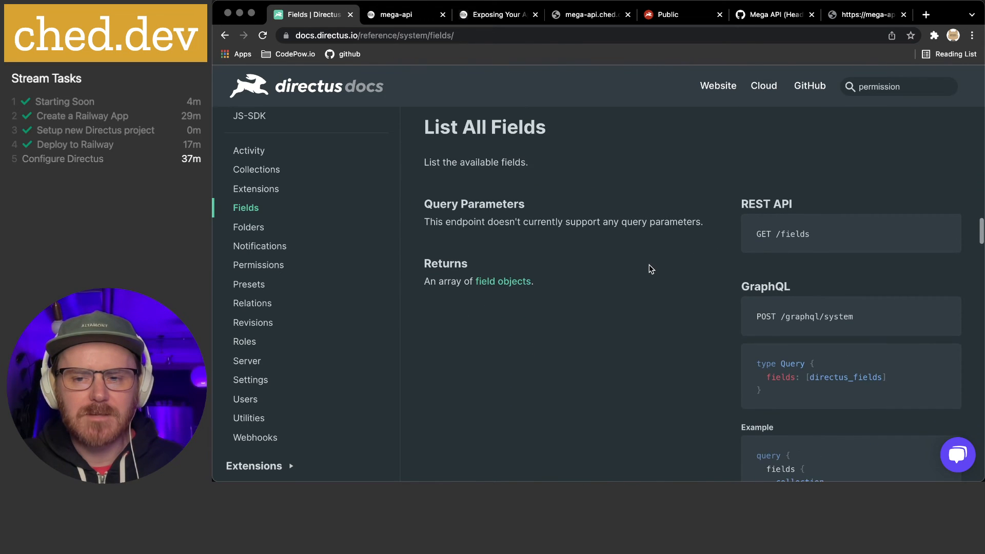
pyautogui.scroll(-10, 651, 269)
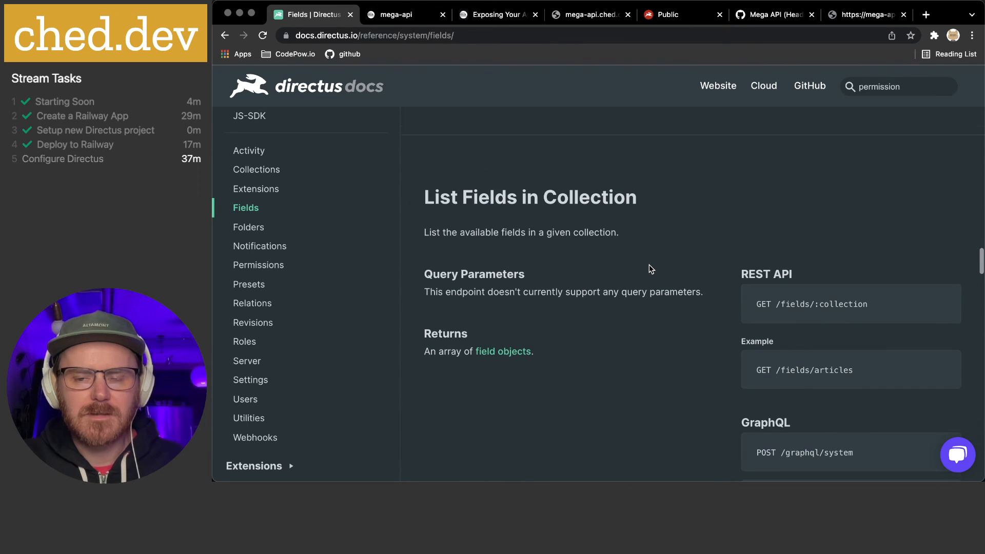
pyautogui.scroll(-10, 650, 269)
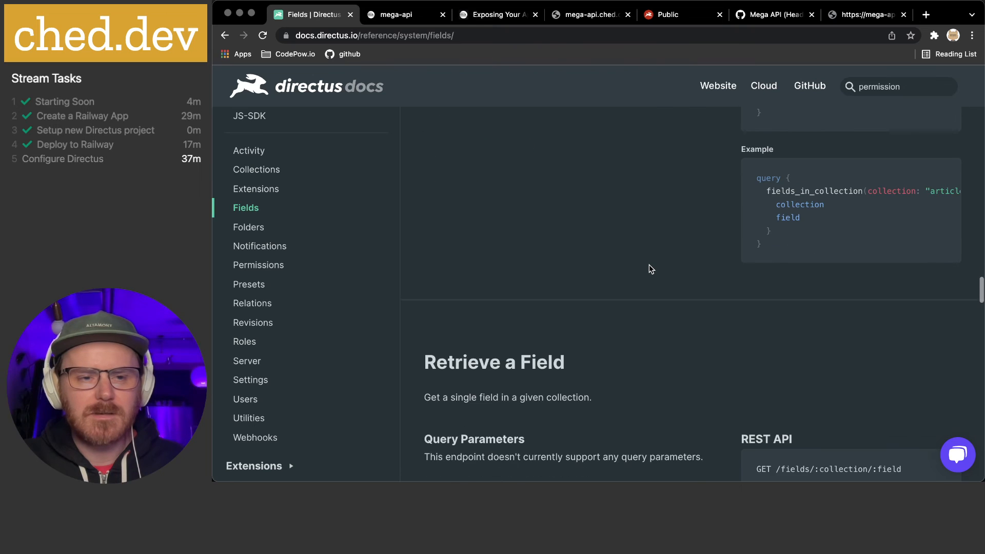
pyautogui.scroll(-1, 651, 269)
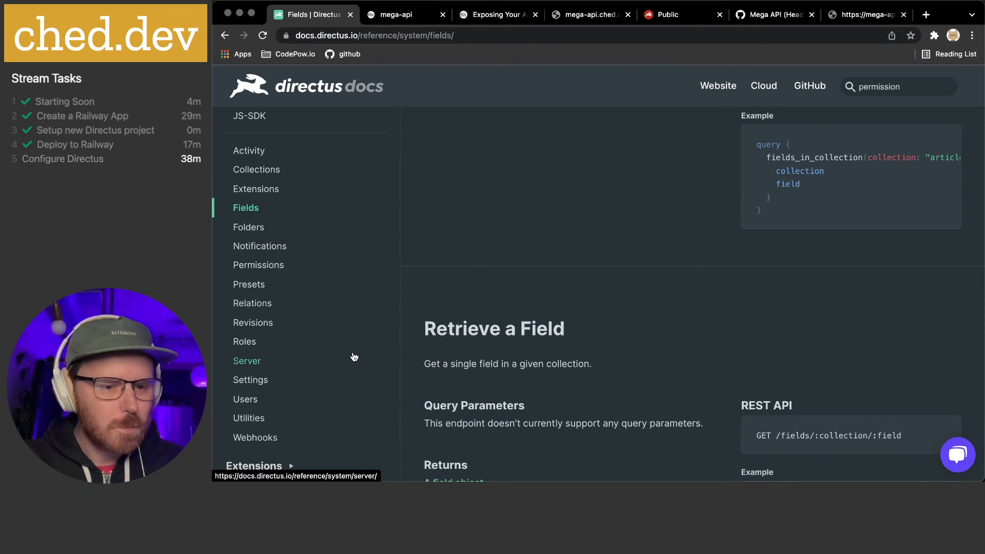
# Reopen the Collections reference and jump to Retrieve a Collection and its collections_by_name example
pyautogui.click(275, 176)
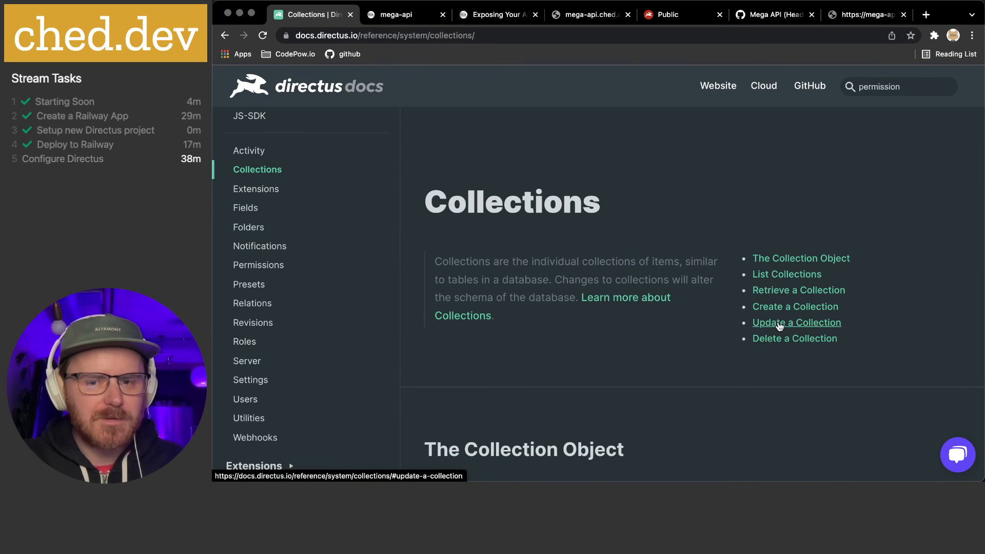
pyautogui.click(780, 290)
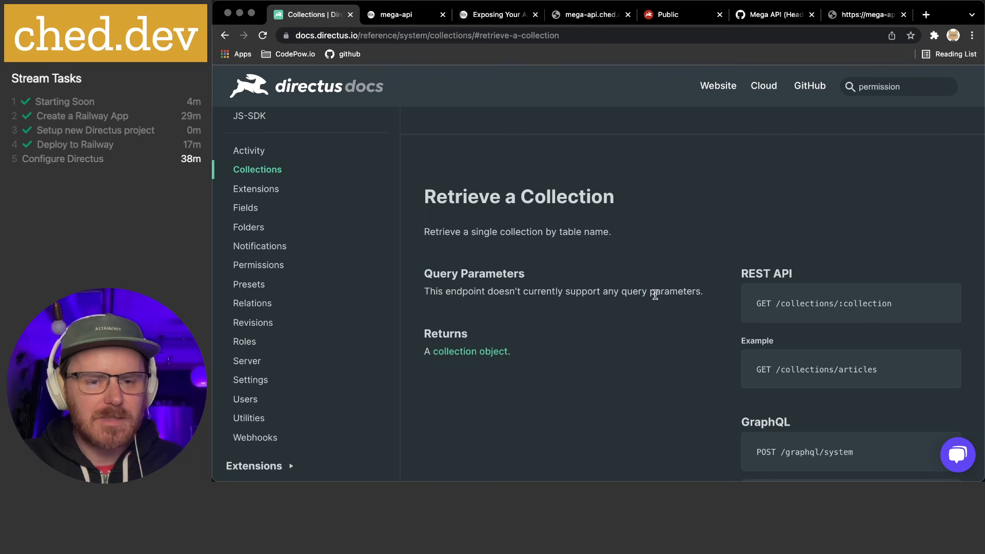
pyautogui.scroll(-3, 658, 303)
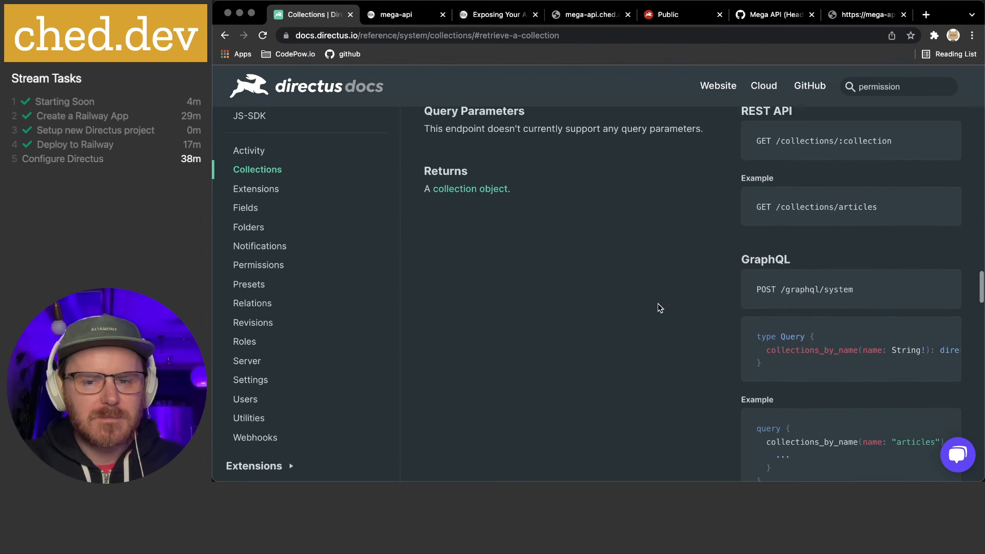
pyautogui.scroll(-3, 719, 303)
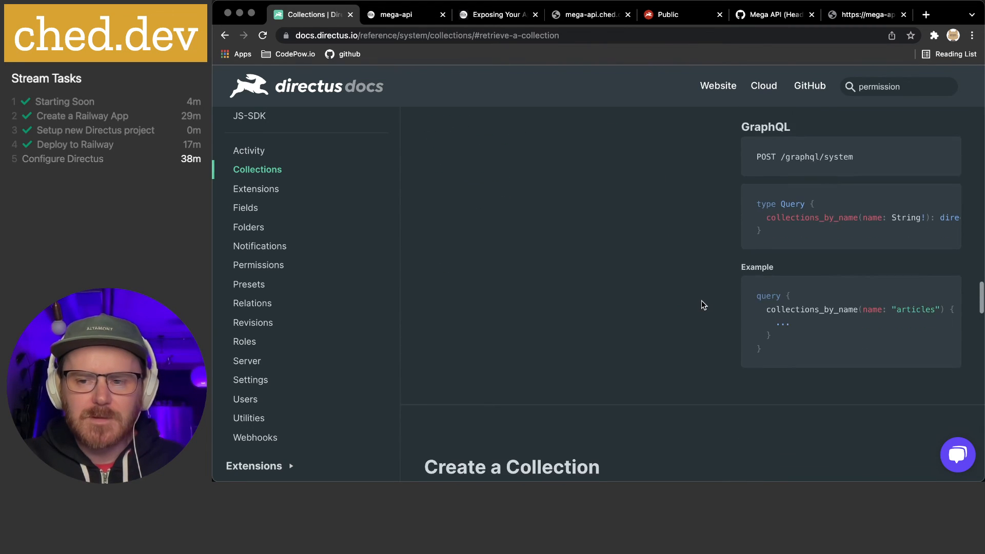
pyautogui.scroll(-6, 702, 303)
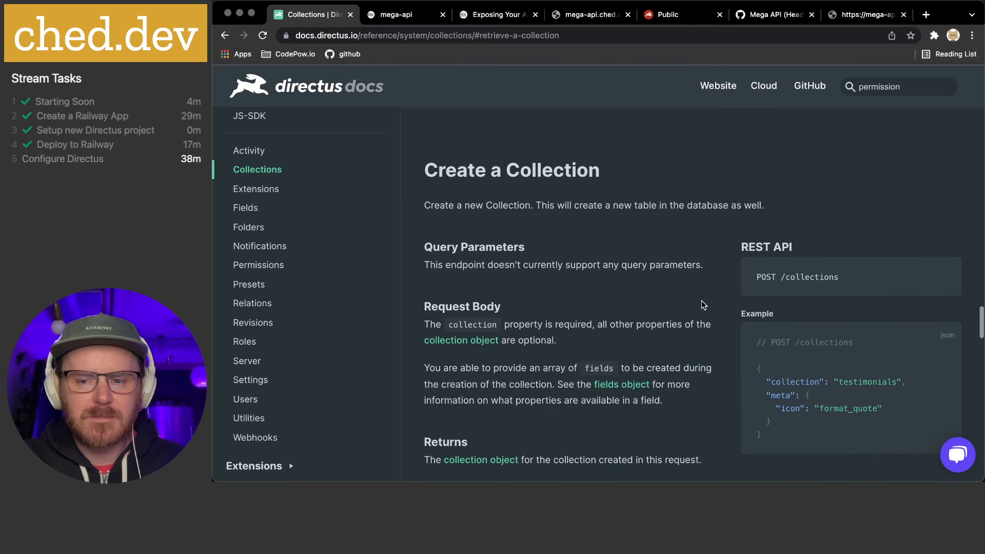
pyautogui.scroll(-1, 701, 302)
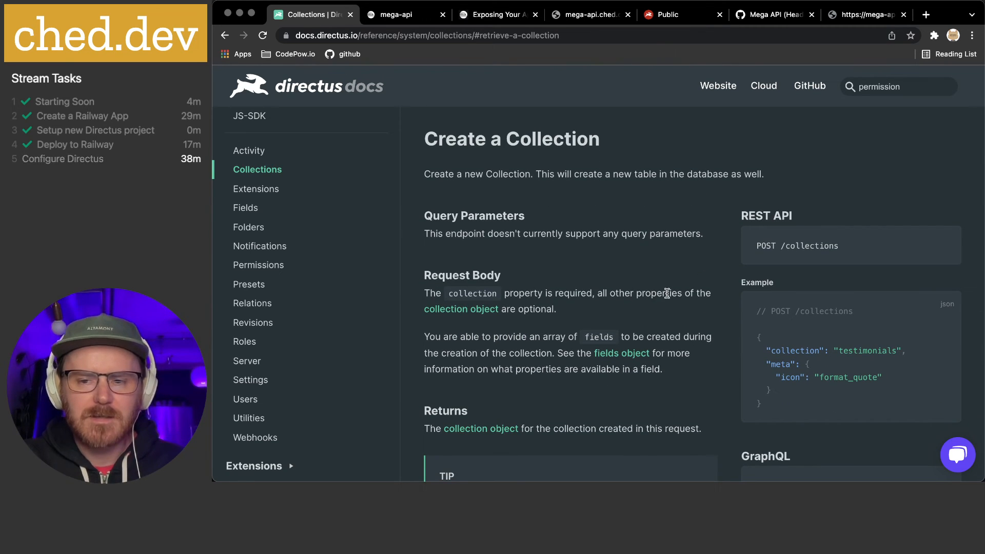
pyautogui.scroll(5, 667, 293)
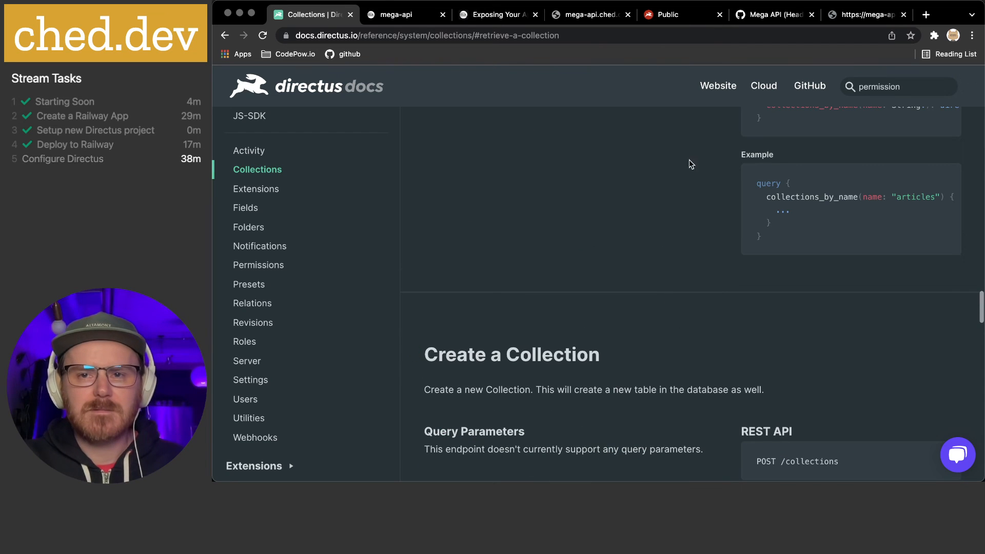
# Reload mega-api.up.railway.app/collections/fortune, which still returns FORBIDDEN
pyautogui.click(872, 18)
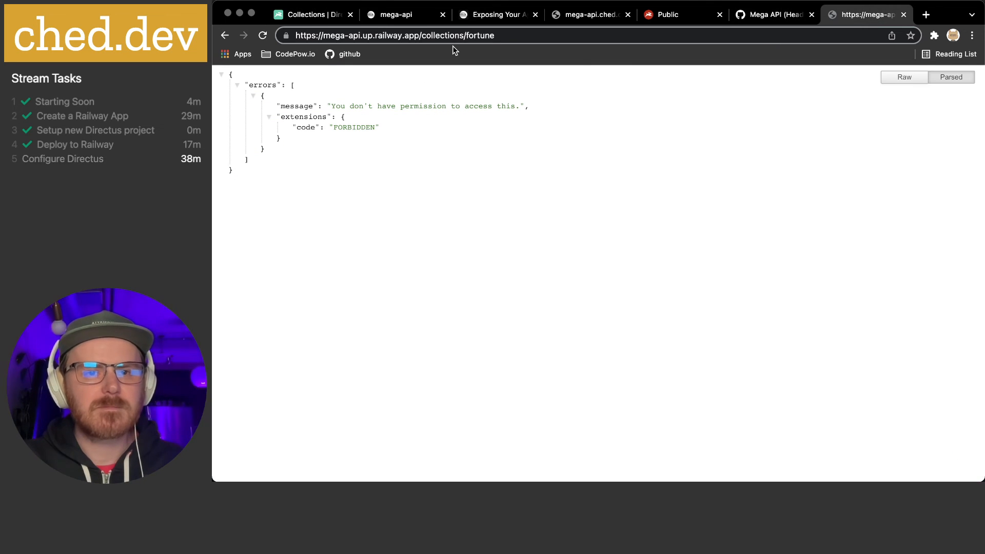
pyautogui.click(521, 39)
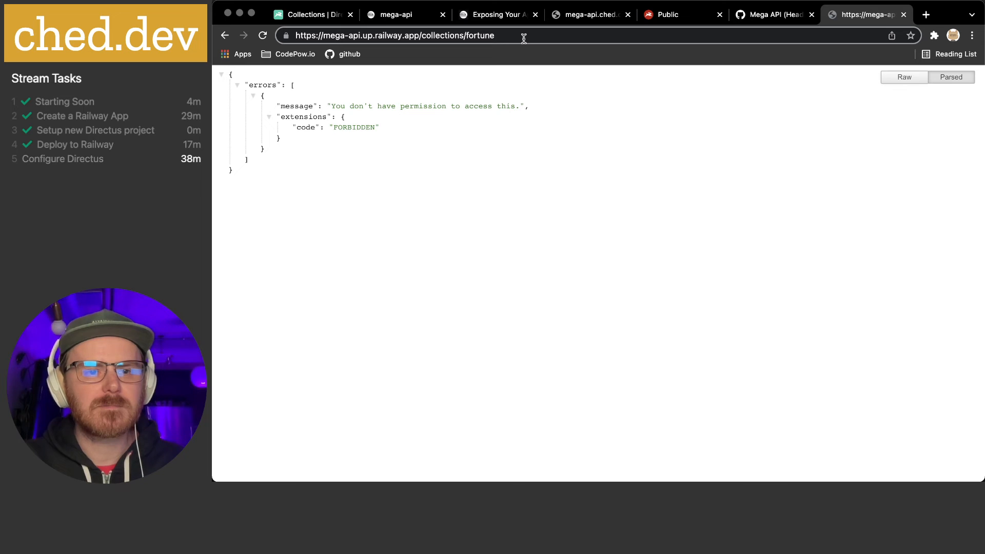
pyautogui.press('Return')
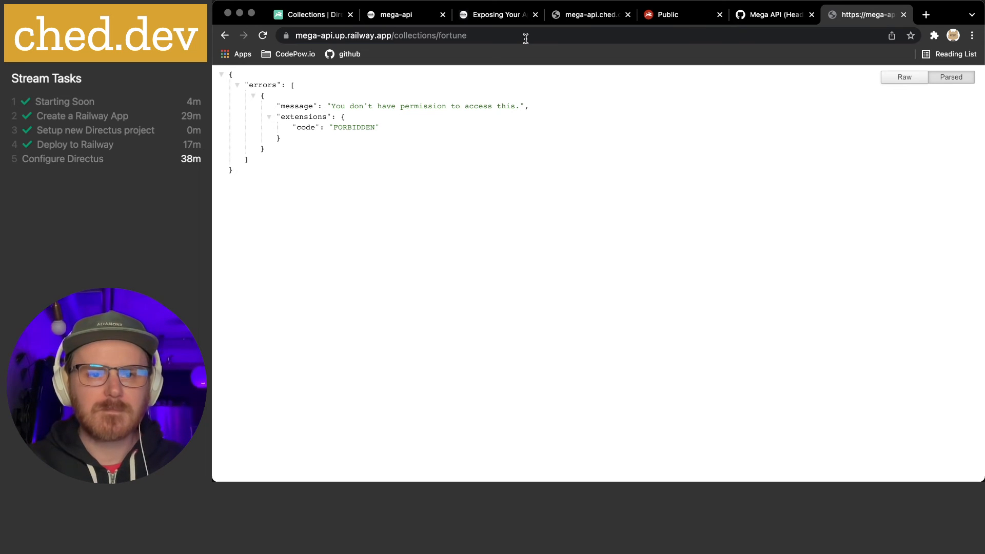
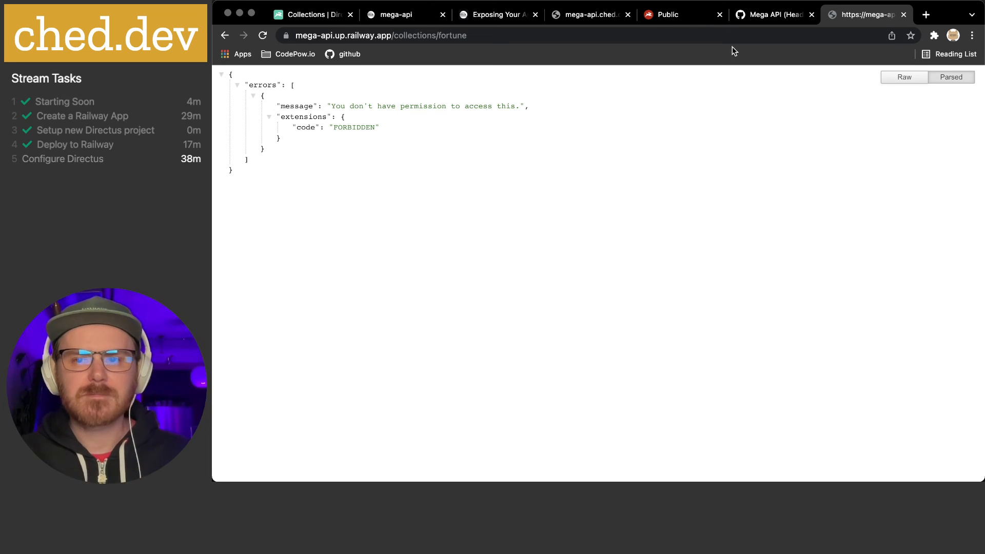
# Reset Public's Fortune read access to No Access and back to All Access, then return to Roles
pyautogui.click(781, 18)
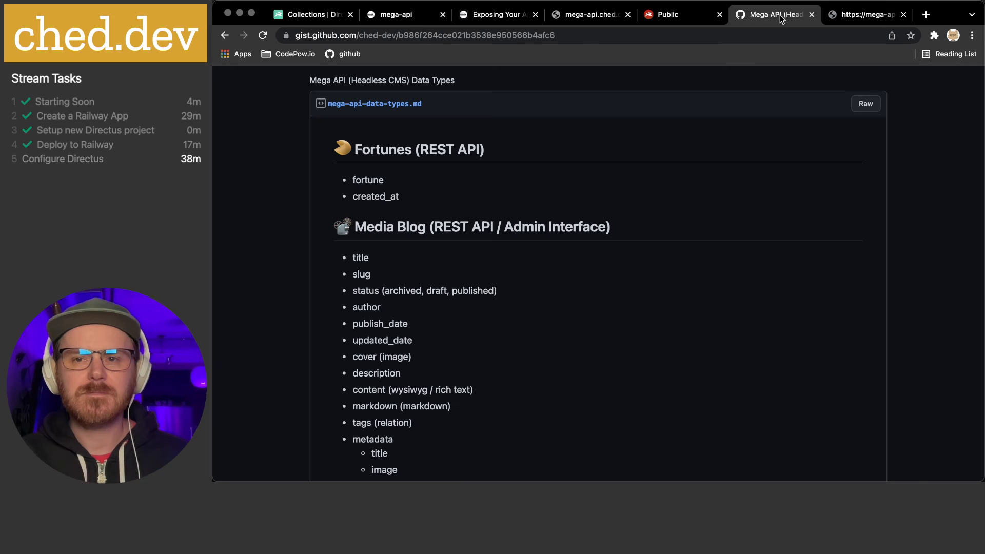
pyautogui.click(688, 15)
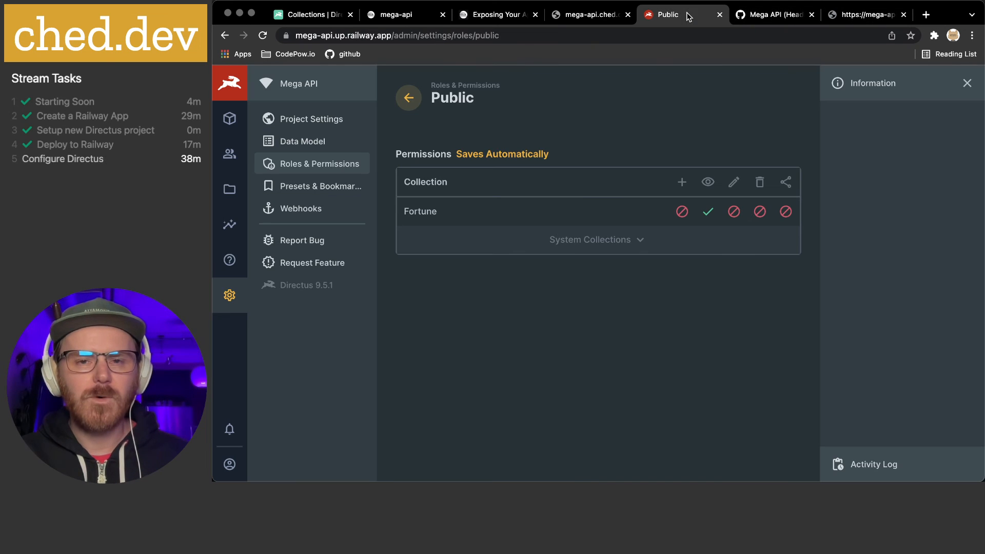
pyautogui.click(709, 213)
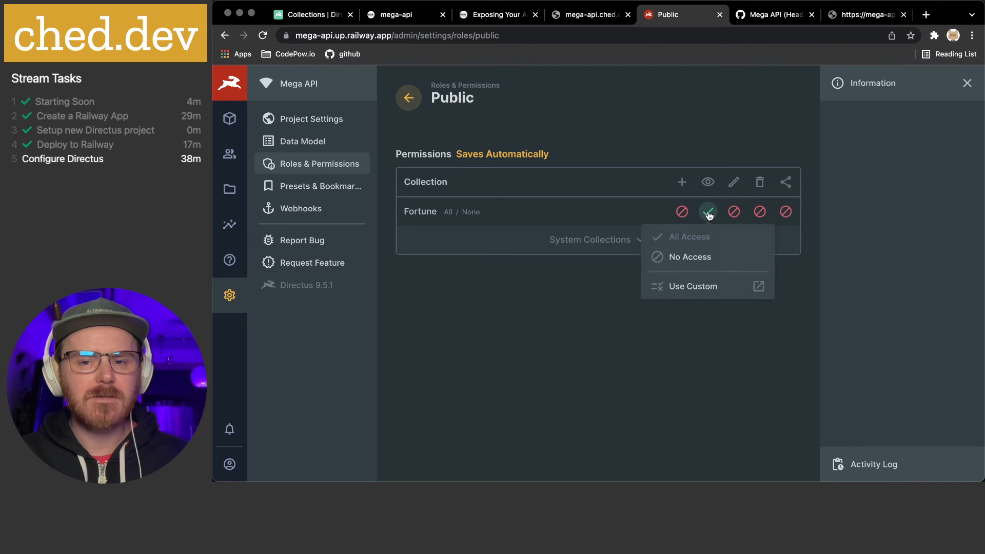
pyautogui.click(682, 241)
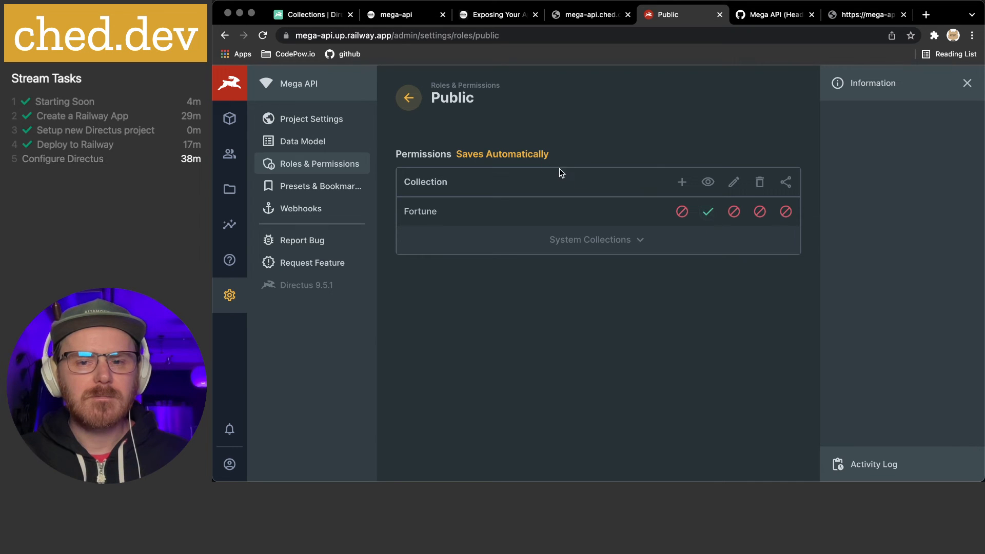
pyautogui.click(708, 215)
pyautogui.click(699, 259)
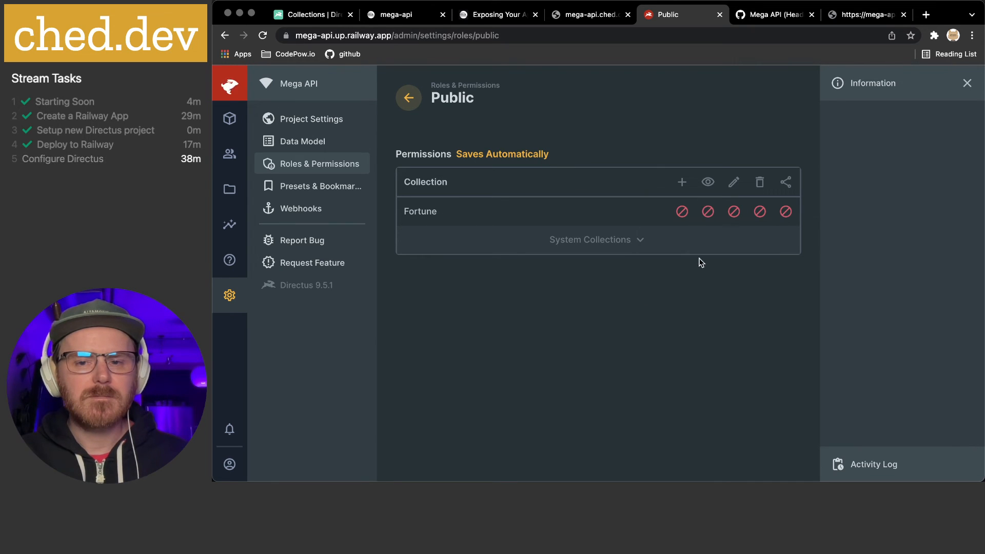
pyautogui.click(708, 211)
pyautogui.click(692, 239)
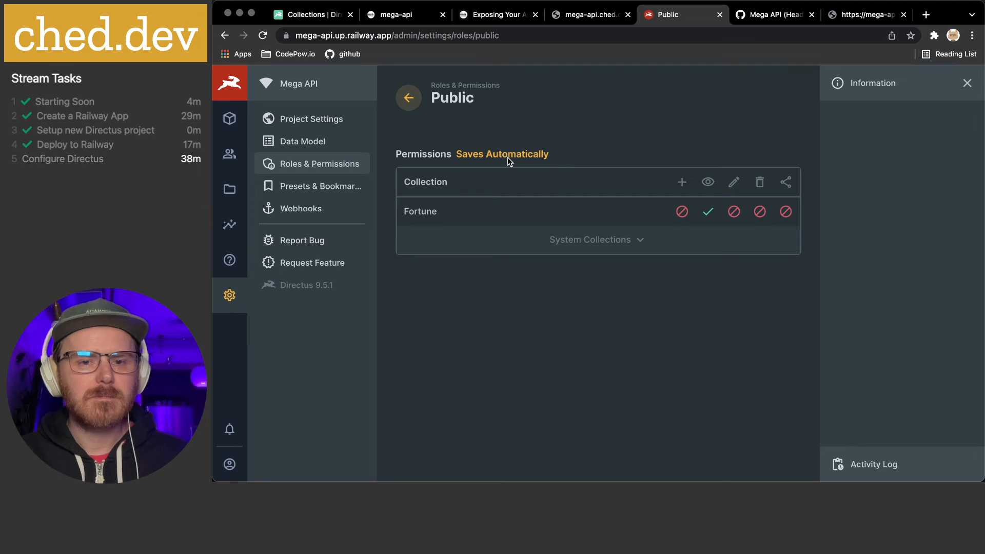
pyautogui.click(337, 167)
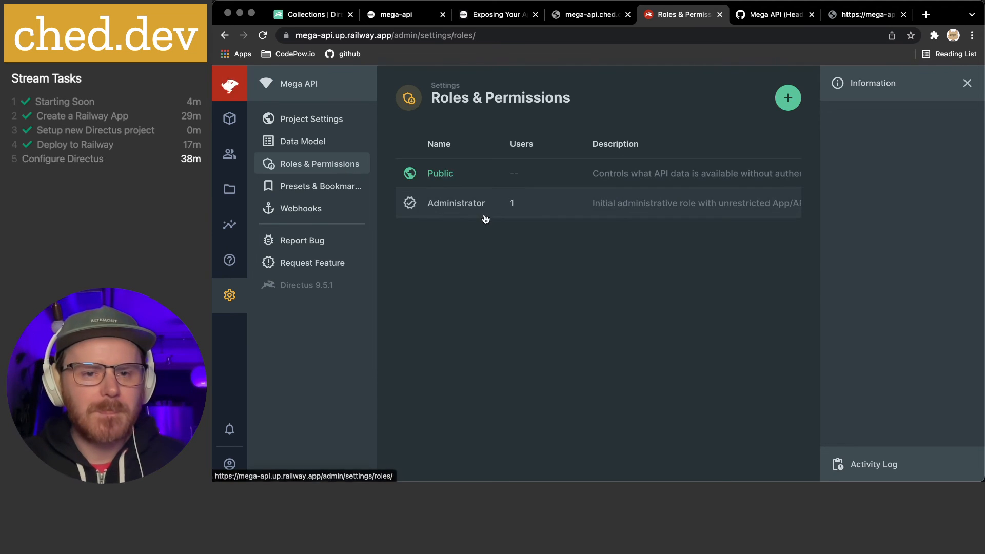
pyautogui.click(787, 98)
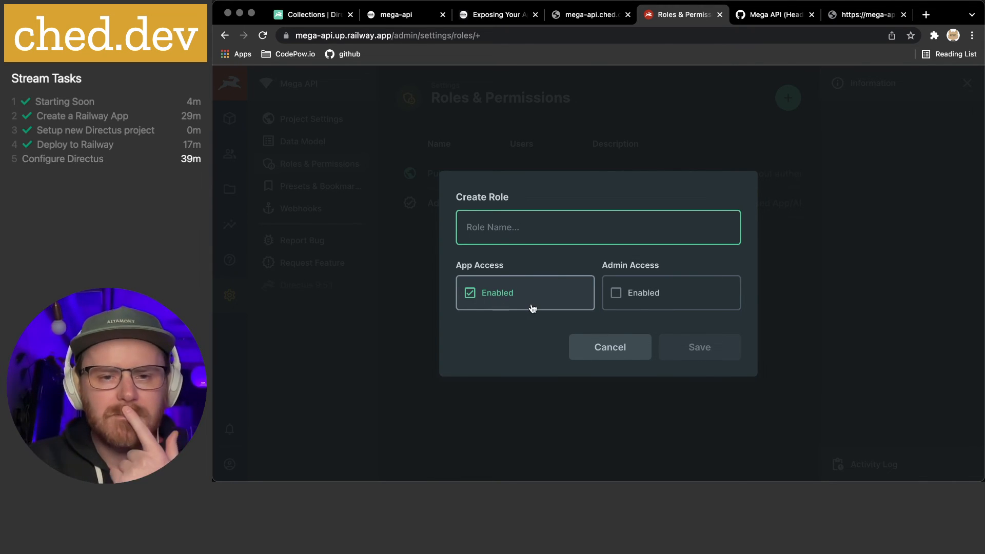
pyautogui.click(583, 347)
pyautogui.click(442, 173)
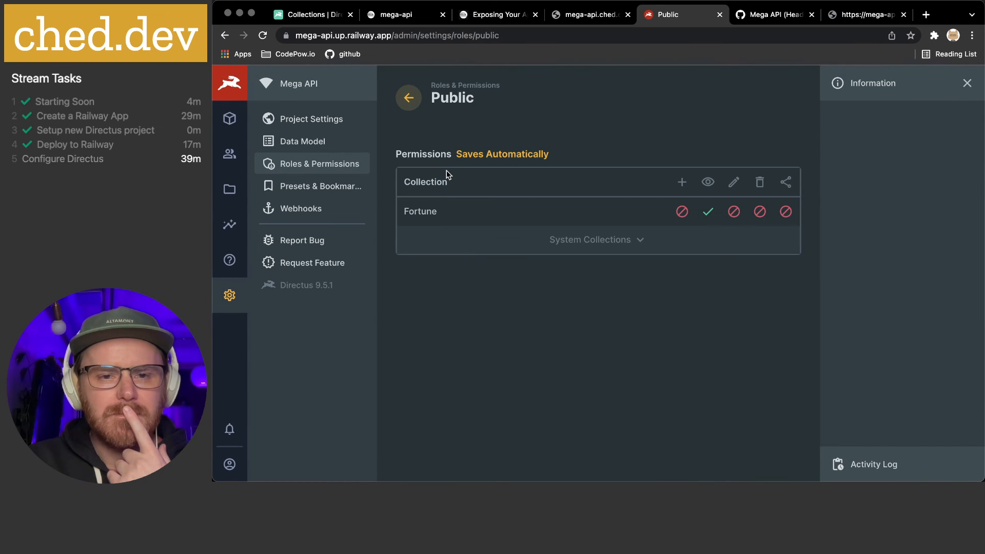
pyautogui.click(415, 99)
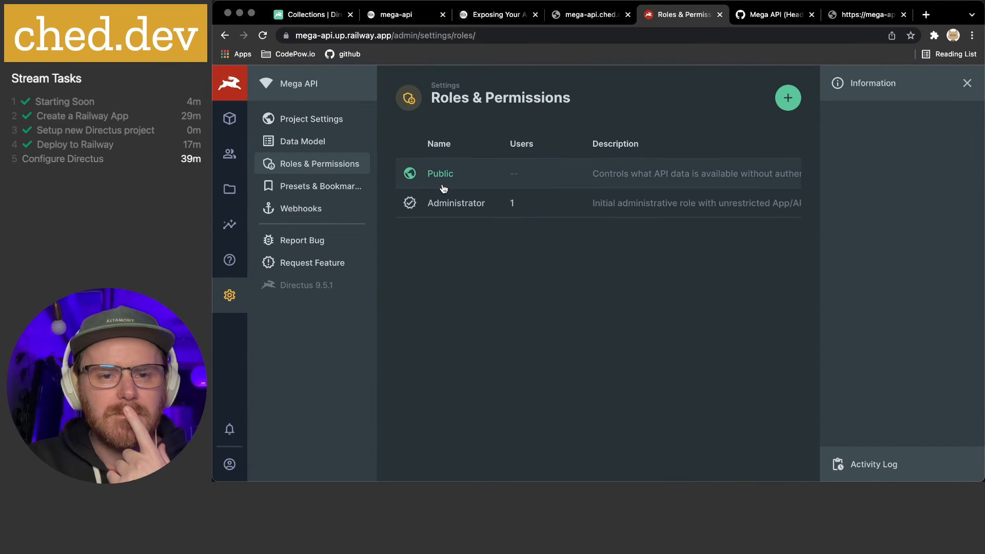
pyautogui.click(788, 98)
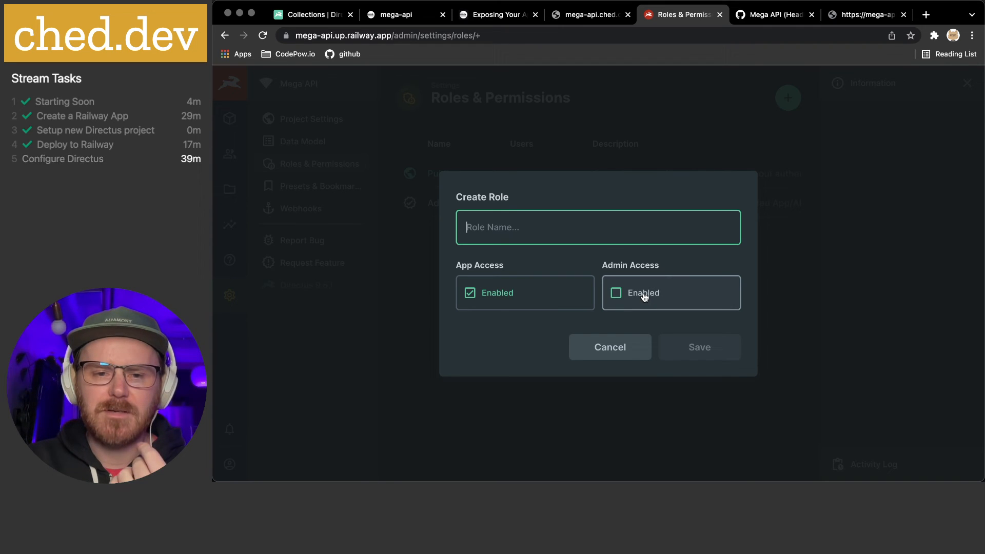
pyautogui.click(624, 348)
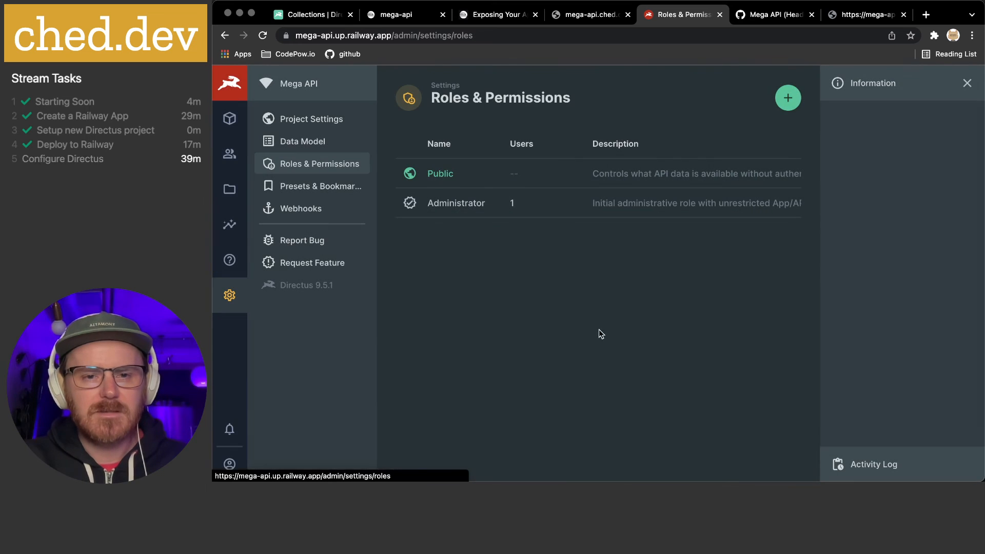
pyautogui.click(454, 210)
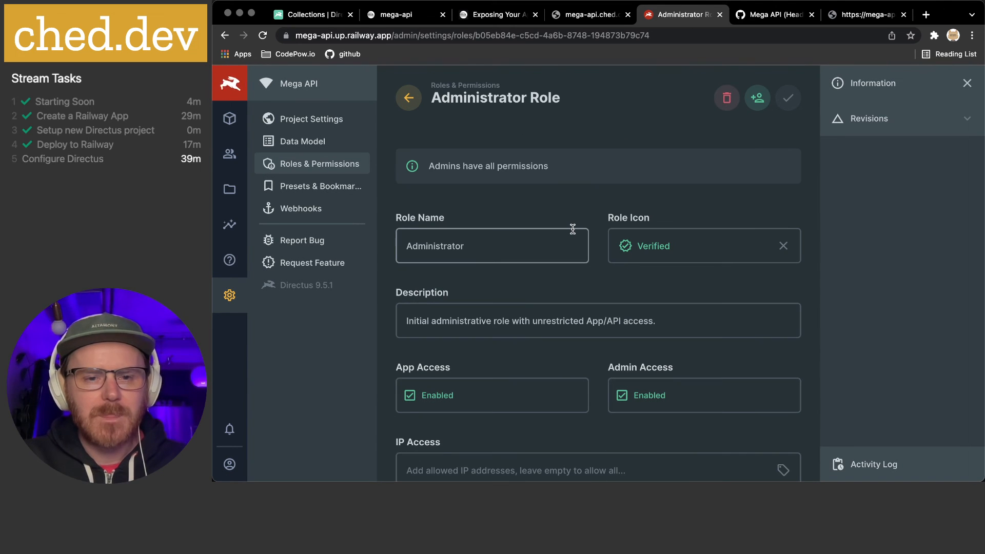
pyautogui.scroll(-2, 515, 203)
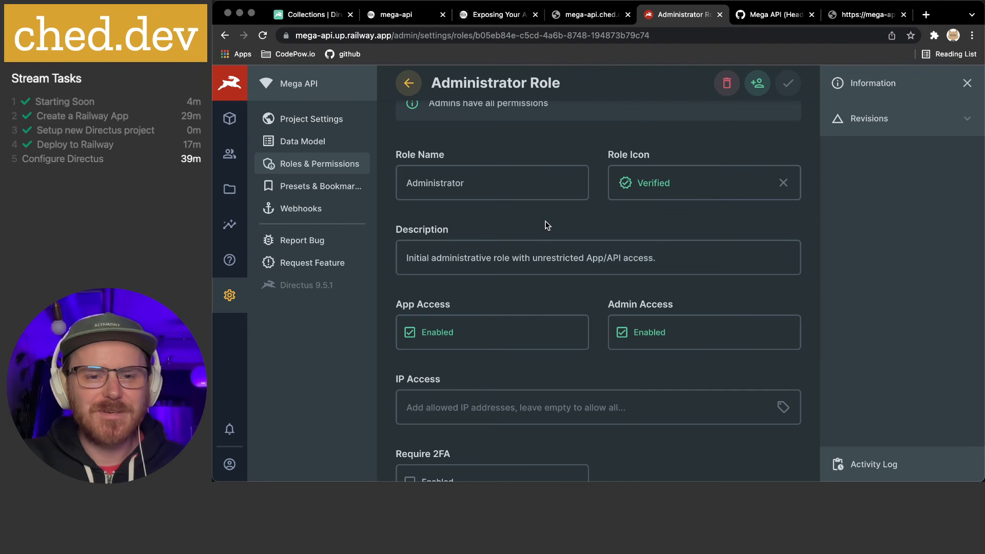
pyautogui.scroll(-1, 545, 229)
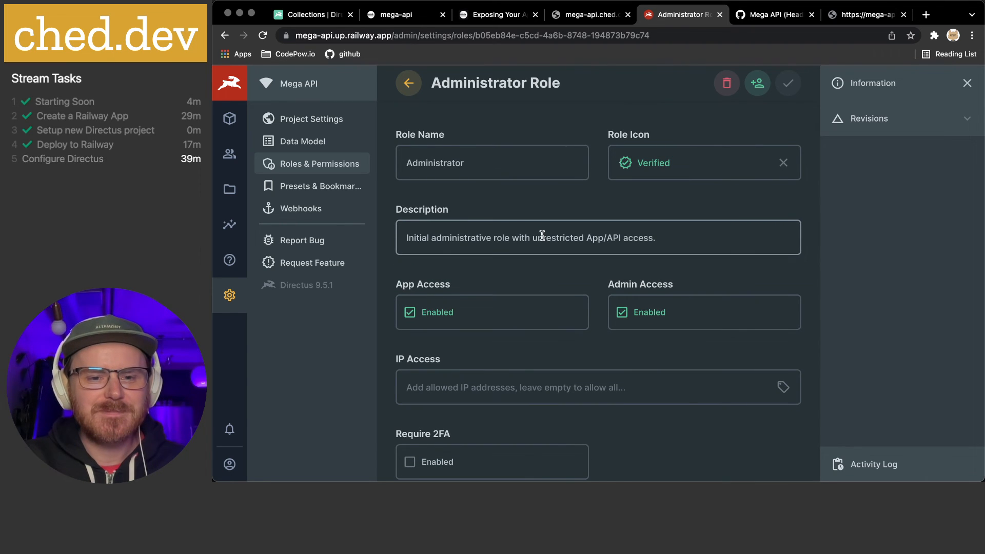
pyautogui.scroll(-2, 541, 235)
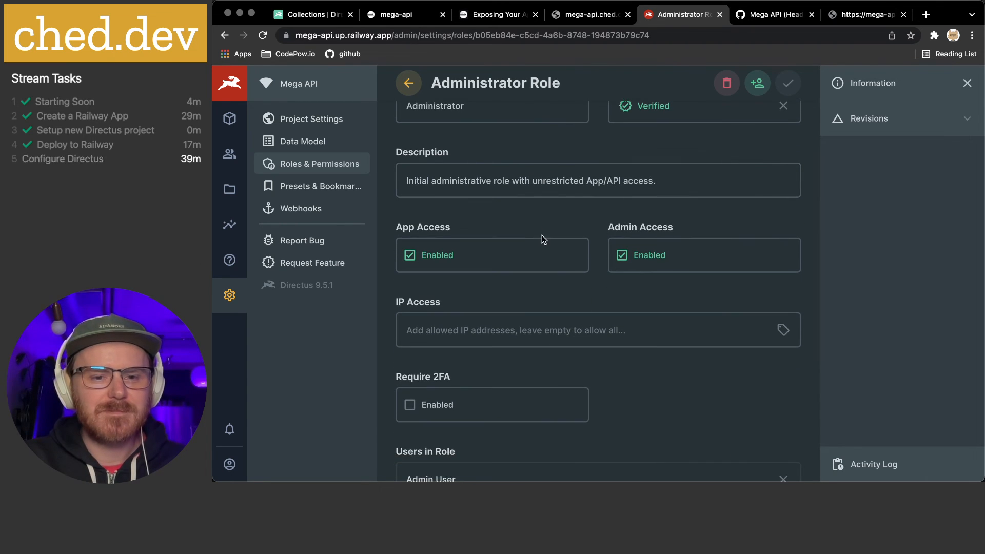
pyautogui.scroll(-4, 542, 235)
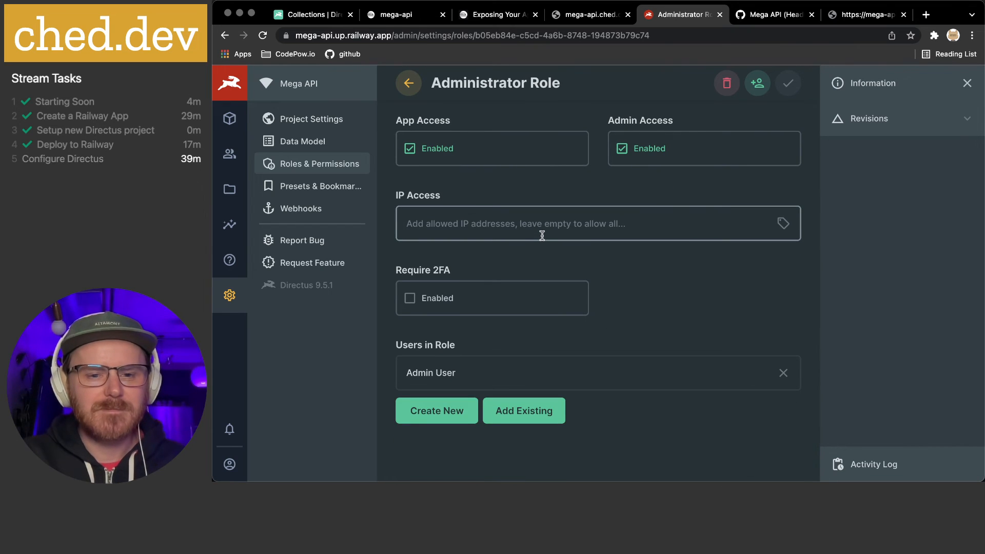
pyautogui.scroll(-1, 542, 235)
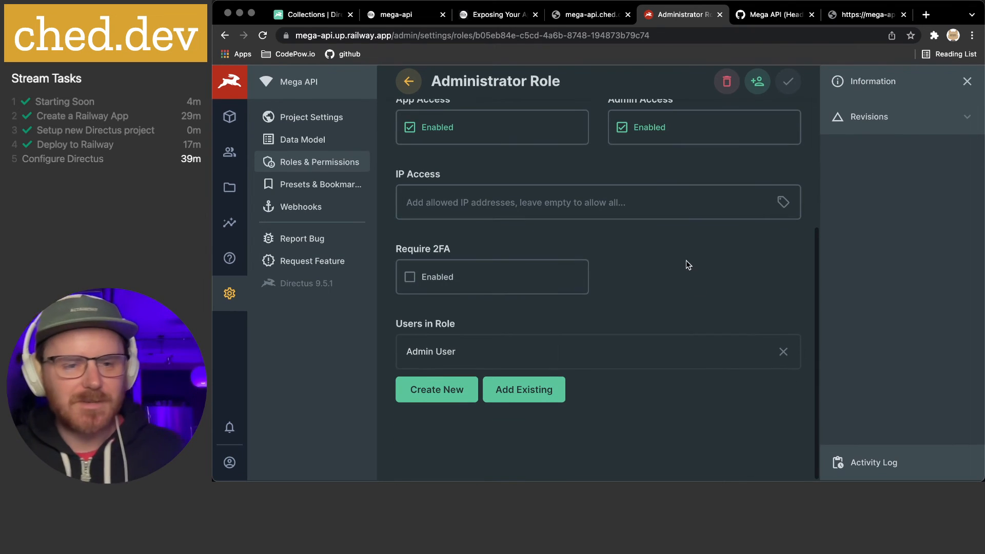
pyautogui.click(303, 164)
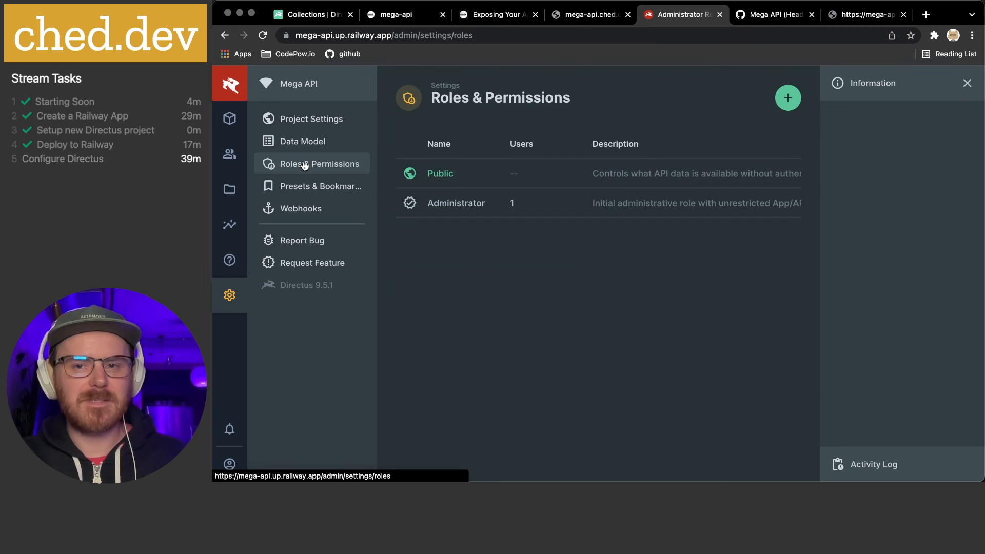
# In the Public role, expand System Collections and open the Directus Collections read choices
pyautogui.click(448, 174)
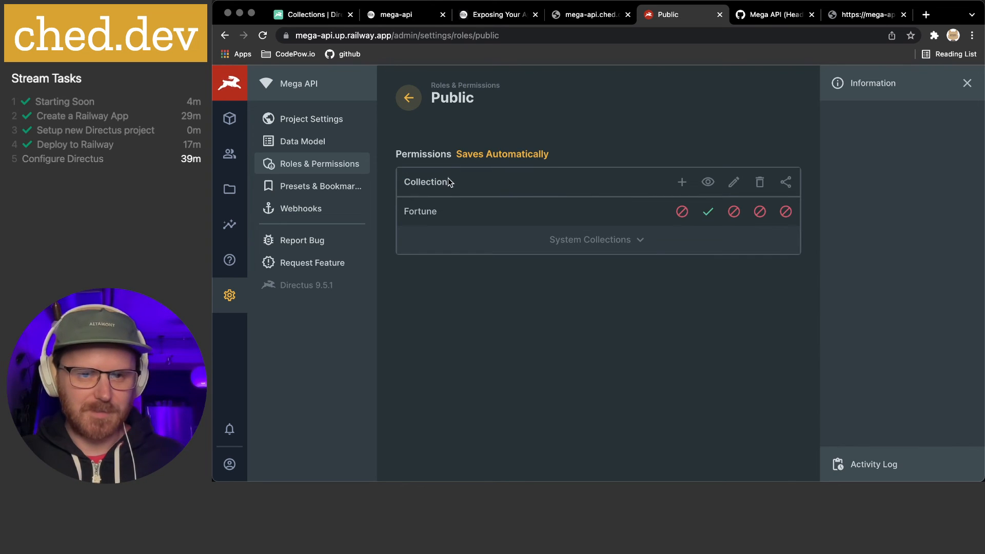
pyautogui.click(622, 244)
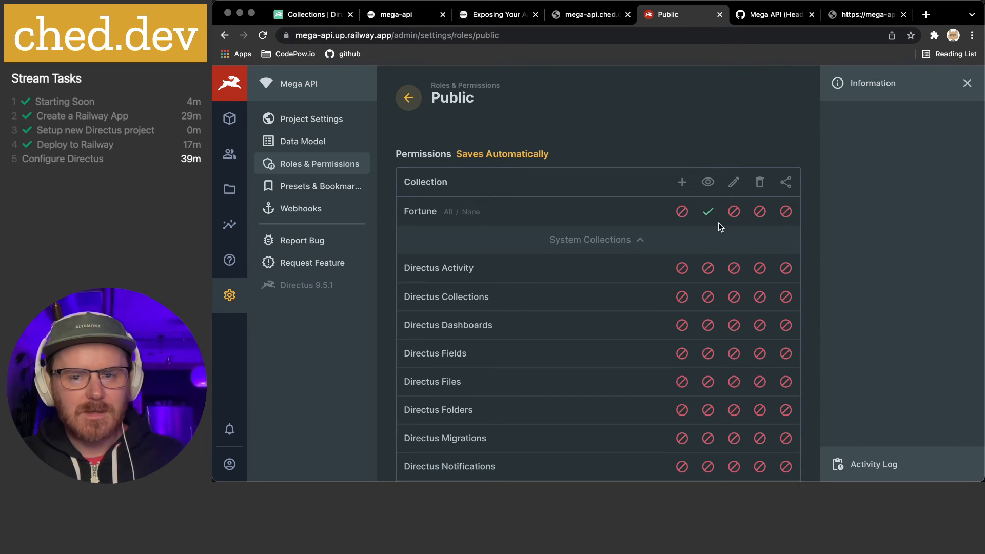
pyautogui.scroll(-3, 574, 254)
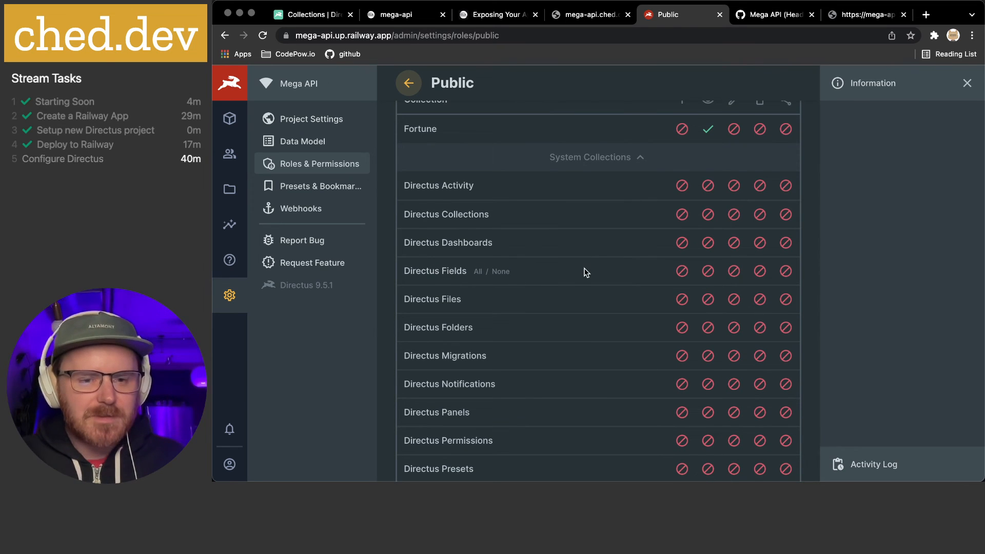
pyautogui.click(709, 216)
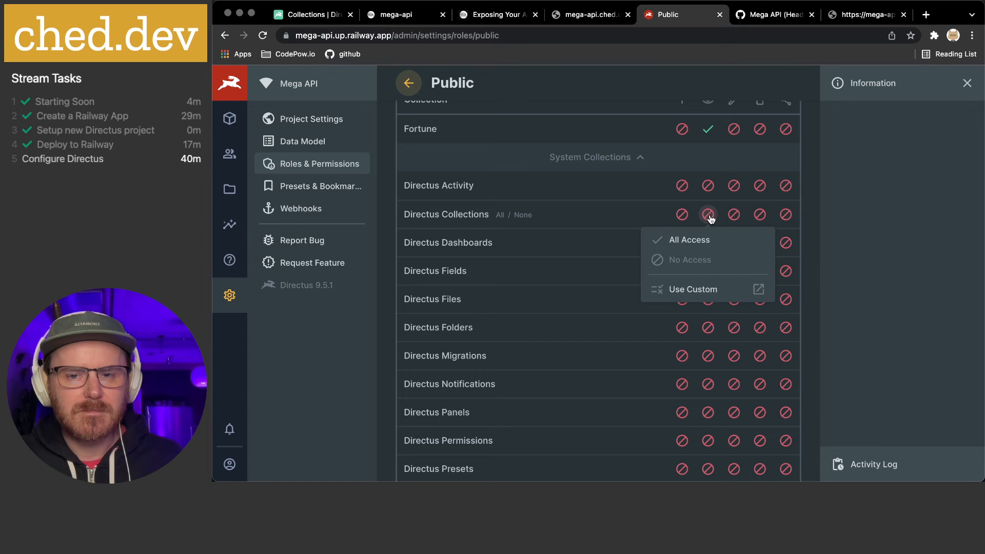
# Give Public a custom Directus Collections read rule where Collection equals 'fortune'
pyautogui.click(694, 290)
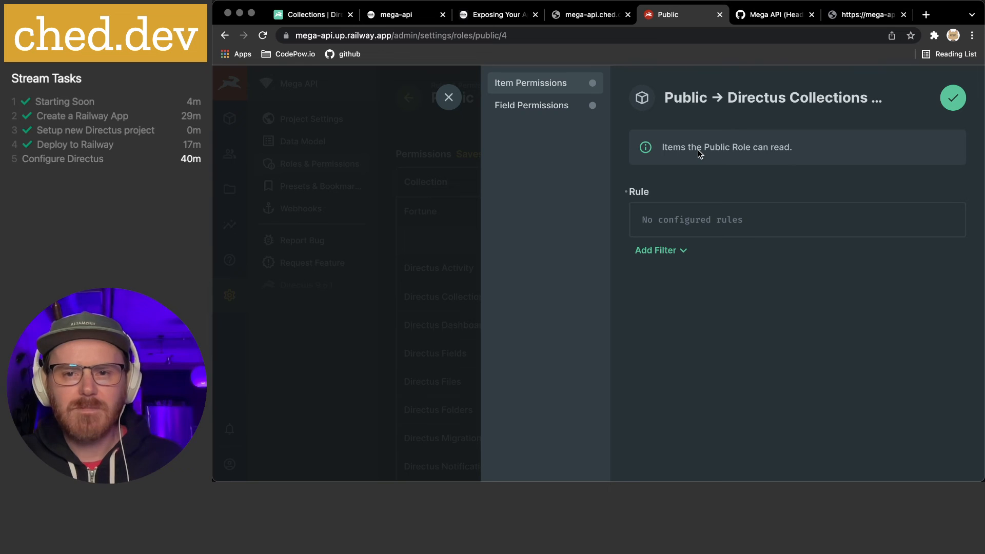
pyautogui.click(667, 251)
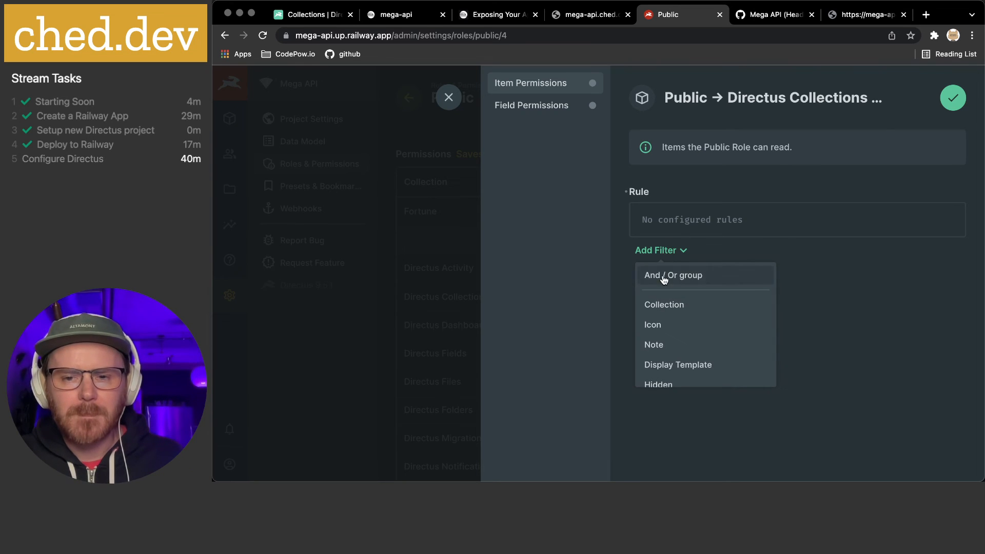
pyautogui.click(677, 307)
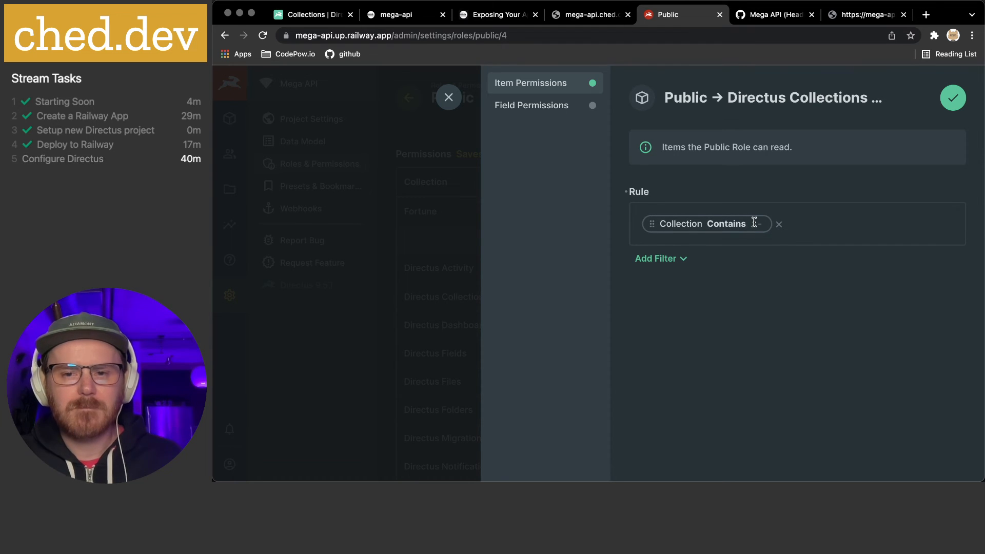
pyautogui.write('fo')
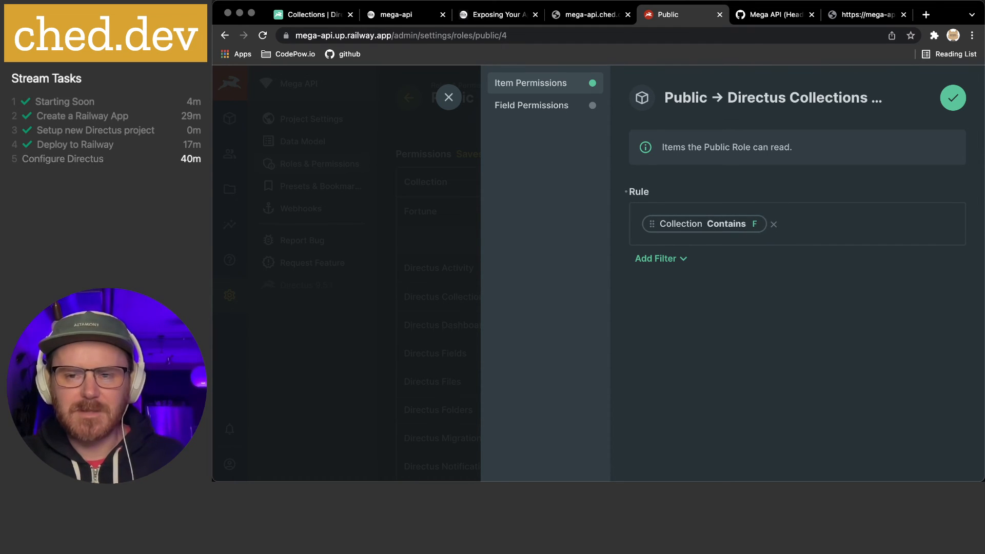
pyautogui.write('rtiun')
pyautogui.press('BackSpace')
pyautogui.press('BackSpace')
pyautogui.press('BackSpace')
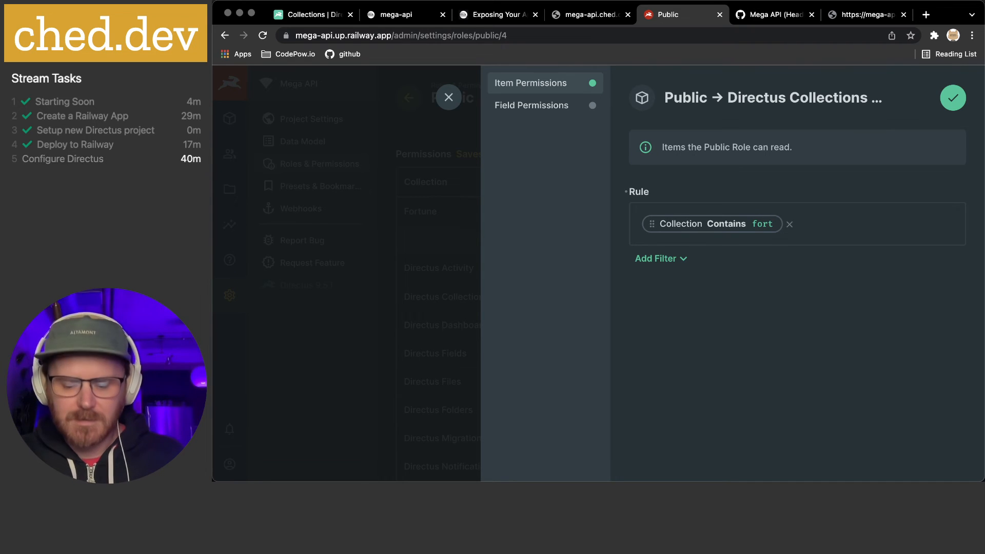
pyautogui.write('une')
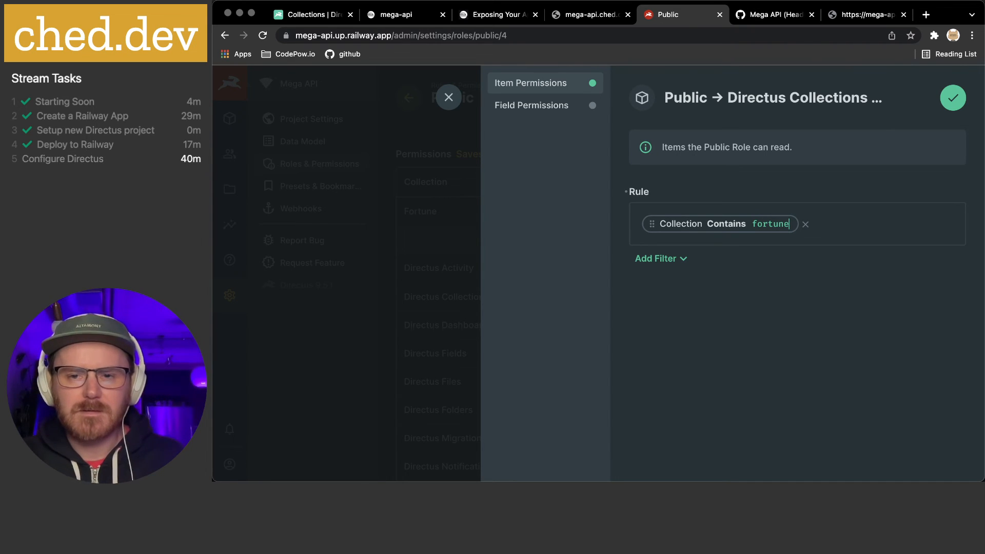
pyautogui.click(758, 328)
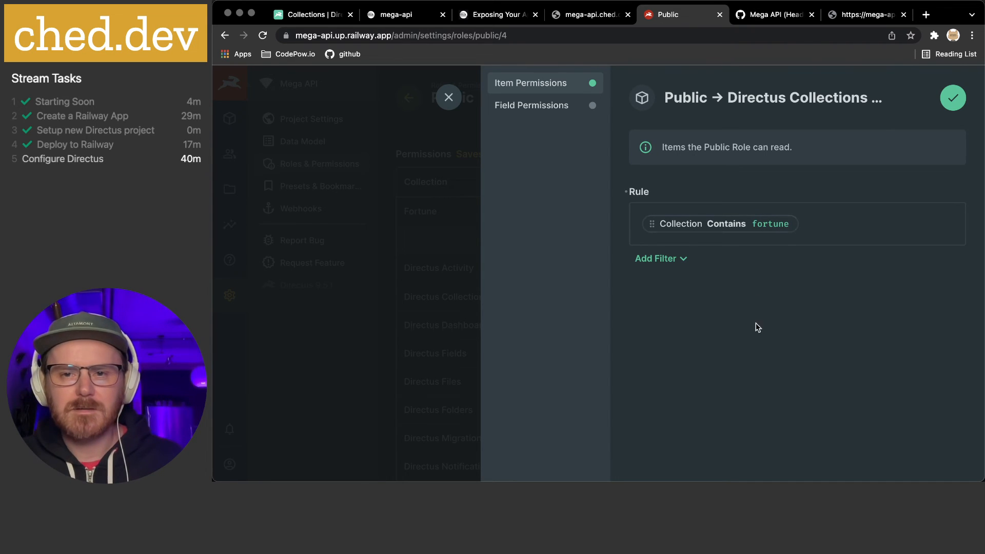
# Review the item rule and which Directus Collections fields Public may read
pyautogui.click(528, 107)
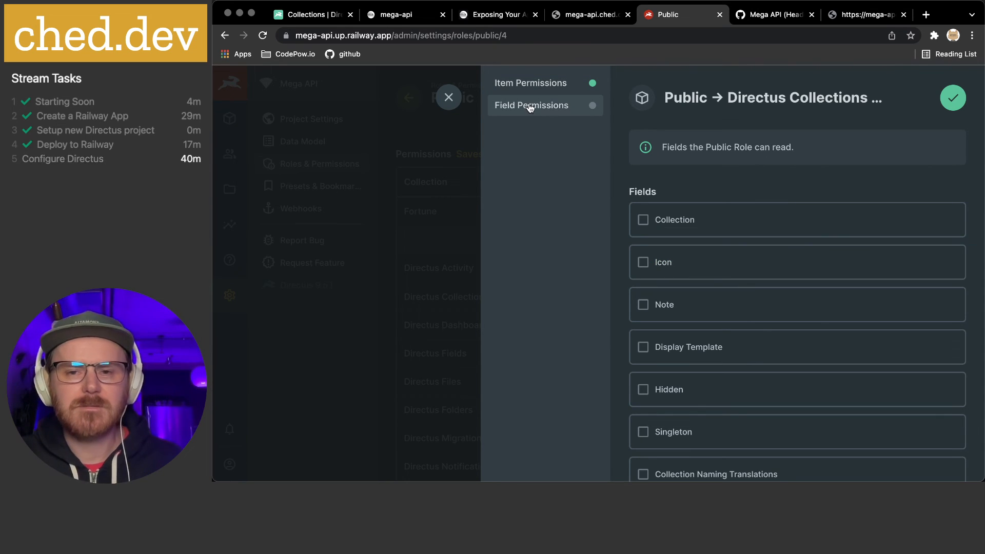
pyautogui.click(529, 90)
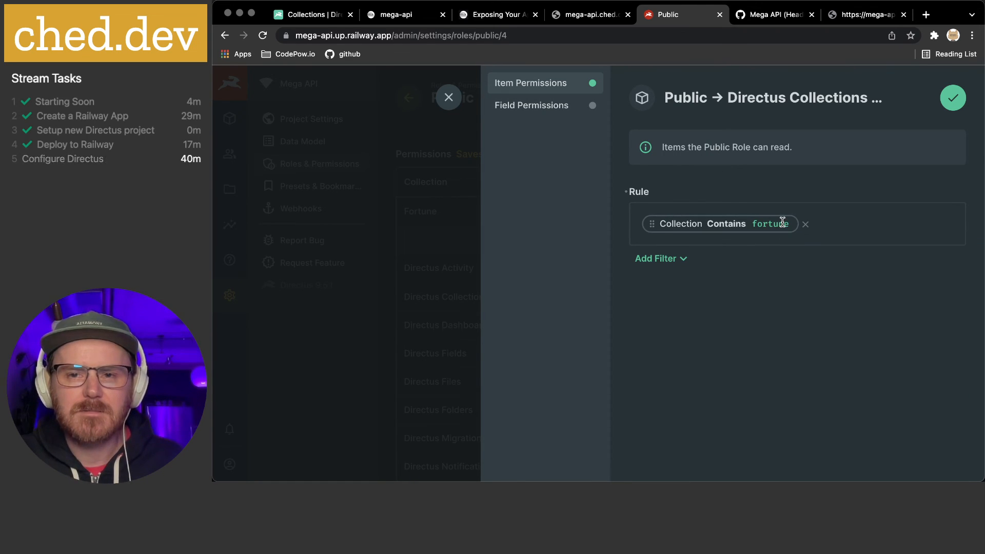
pyautogui.click(519, 108)
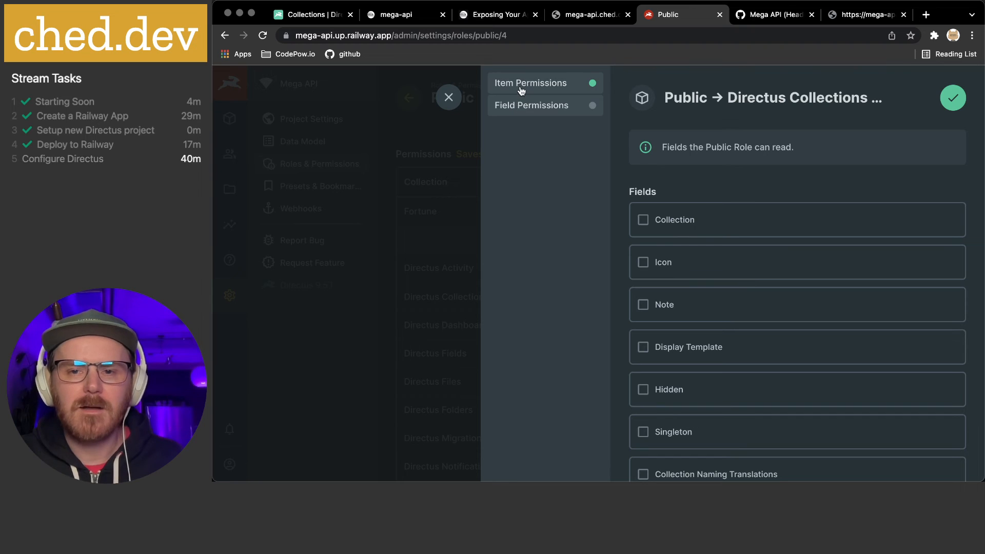
pyautogui.scroll(-3, 716, 220)
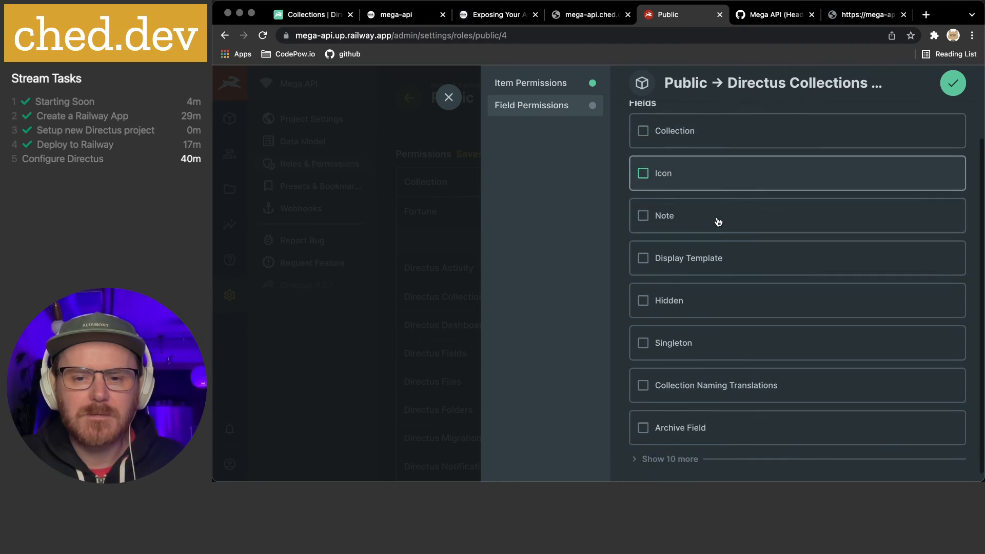
pyautogui.scroll(3, 718, 222)
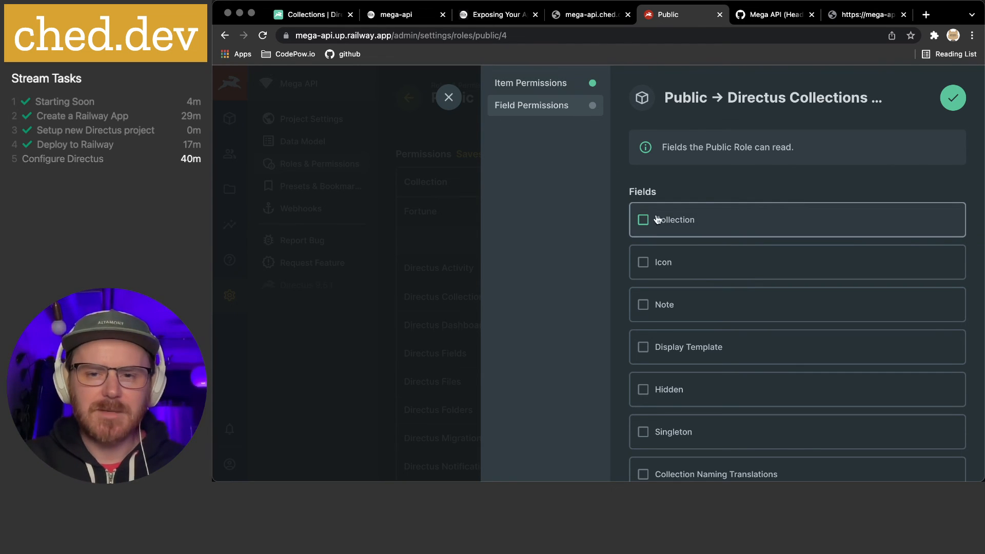
# Open the Permissions page of the Directus API reference and read through it
pyautogui.click(329, 19)
pyautogui.scroll(-3, 298, 259)
pyautogui.scroll(5, 297, 259)
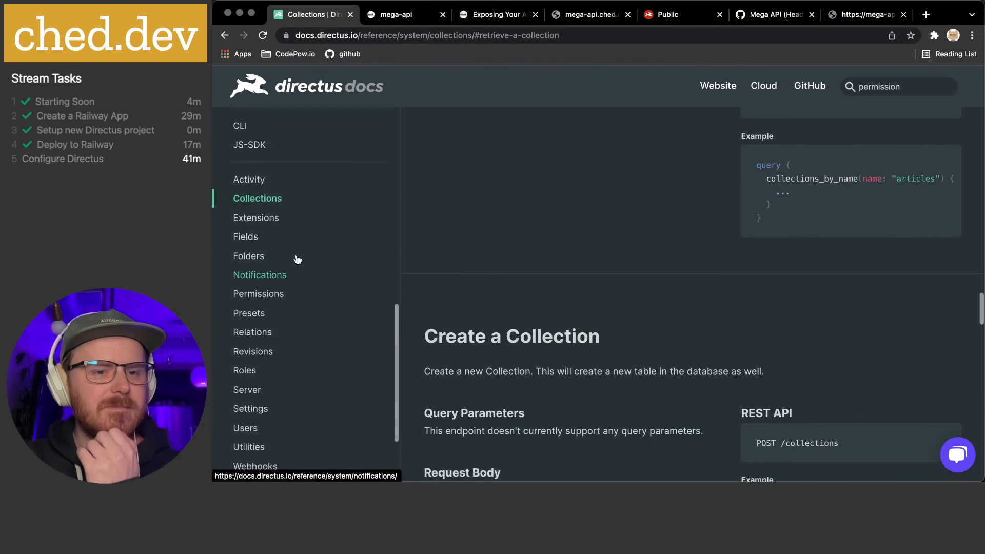
pyautogui.scroll(-1, 287, 308)
pyautogui.click(275, 340)
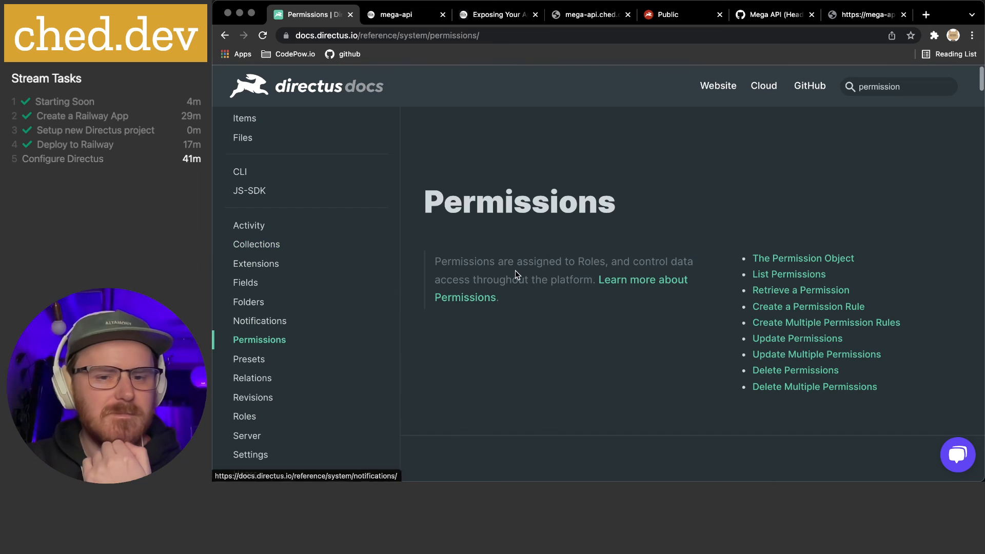
pyautogui.scroll(-2, 516, 270)
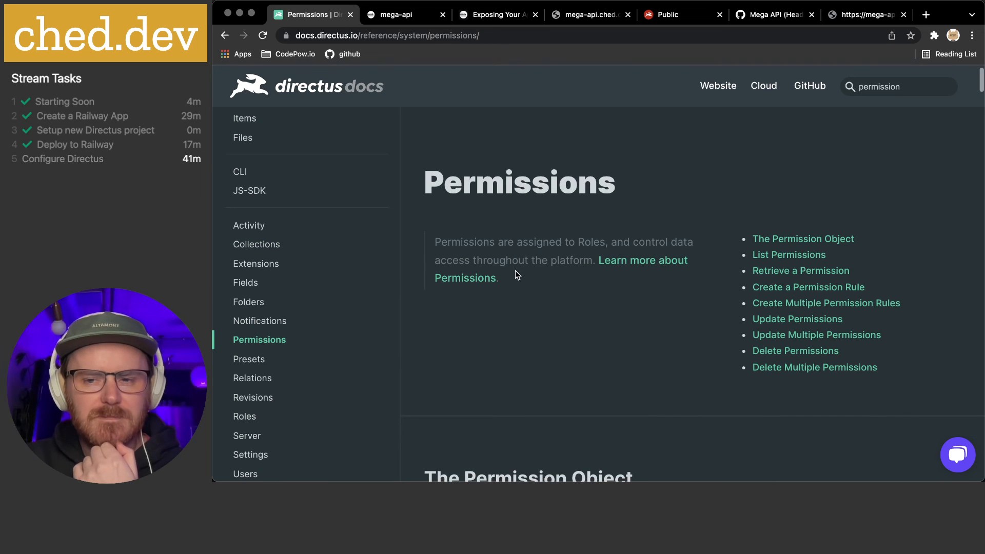
pyautogui.scroll(-9, 797, 236)
pyautogui.scroll(2, 730, 239)
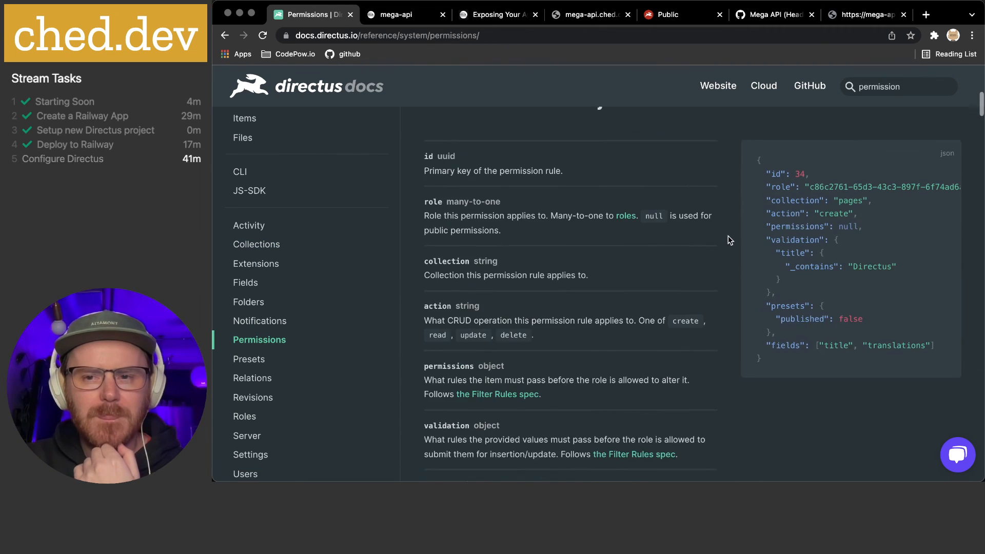
pyautogui.scroll(-5, 586, 236)
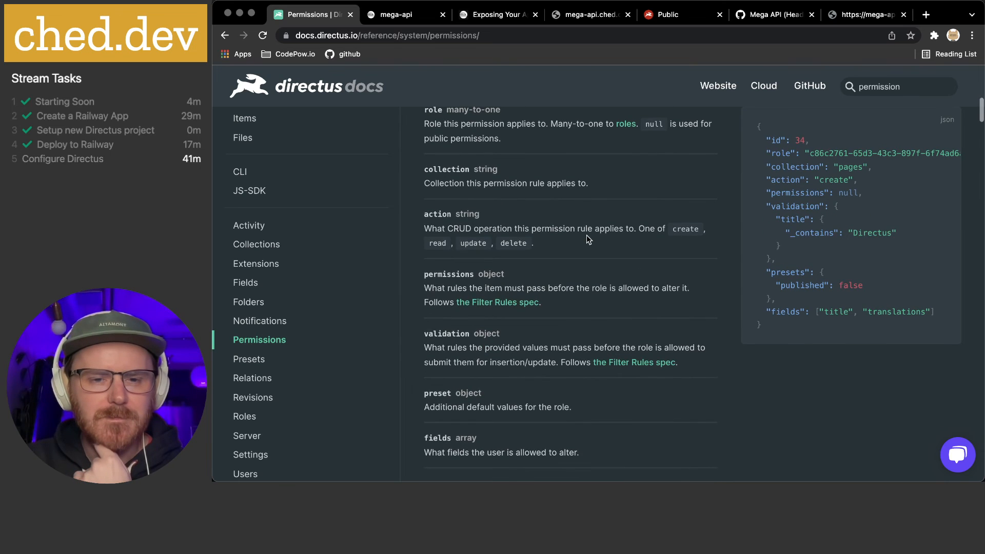
pyautogui.scroll(-5, 586, 235)
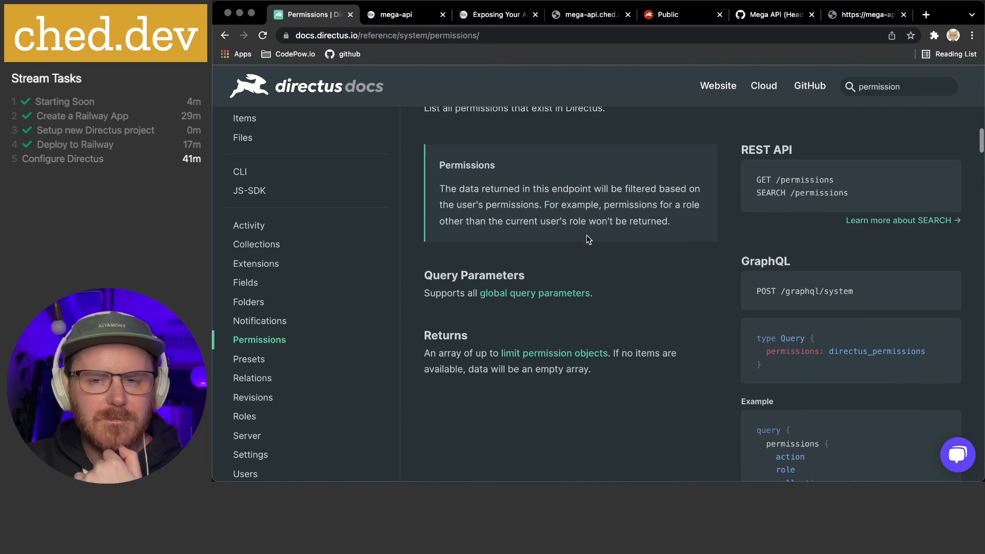
pyautogui.scroll(-7, 586, 235)
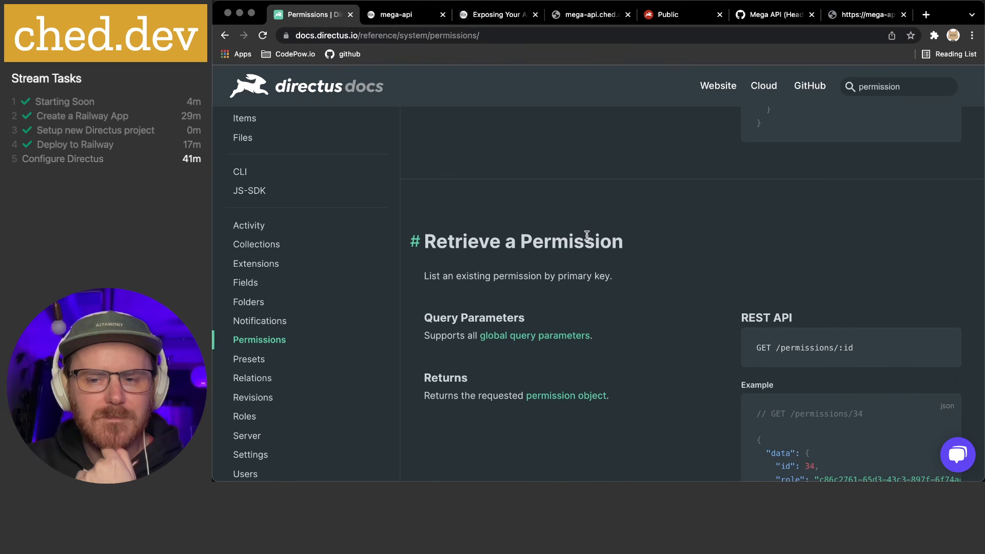
pyautogui.scroll(-3, 586, 235)
pyautogui.scroll(-12, 588, 239)
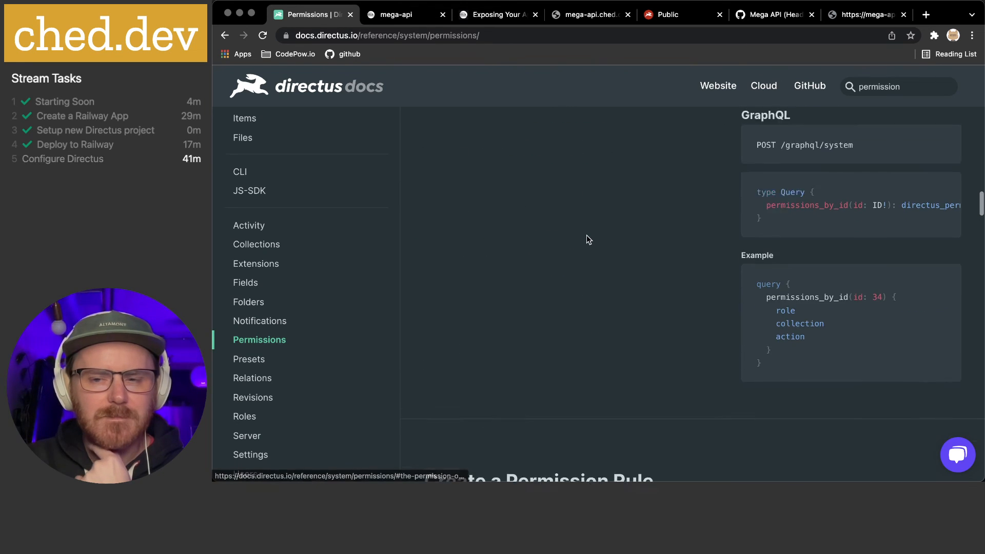
pyautogui.scroll(-2, 586, 239)
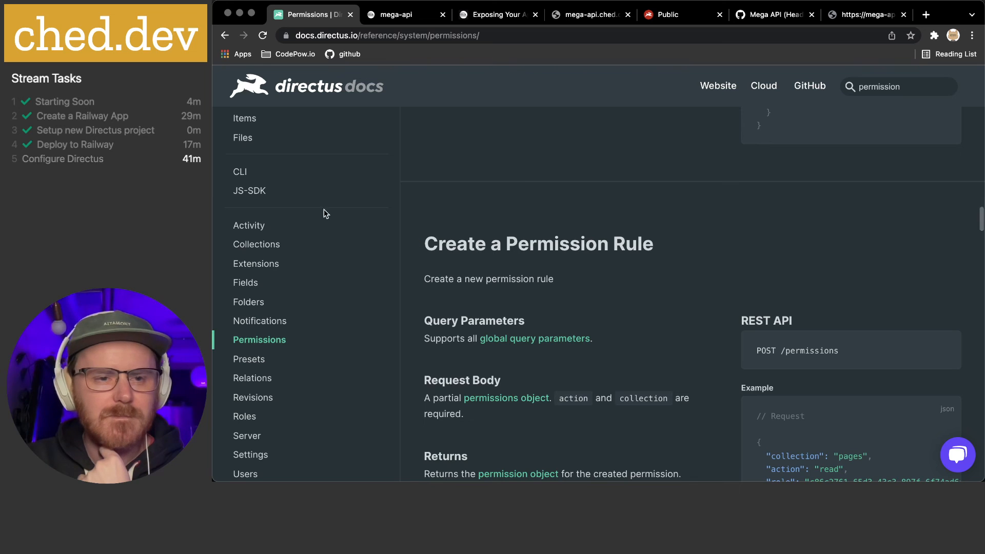
pyautogui.scroll(6, 259, 203)
pyautogui.scroll(-3, 322, 310)
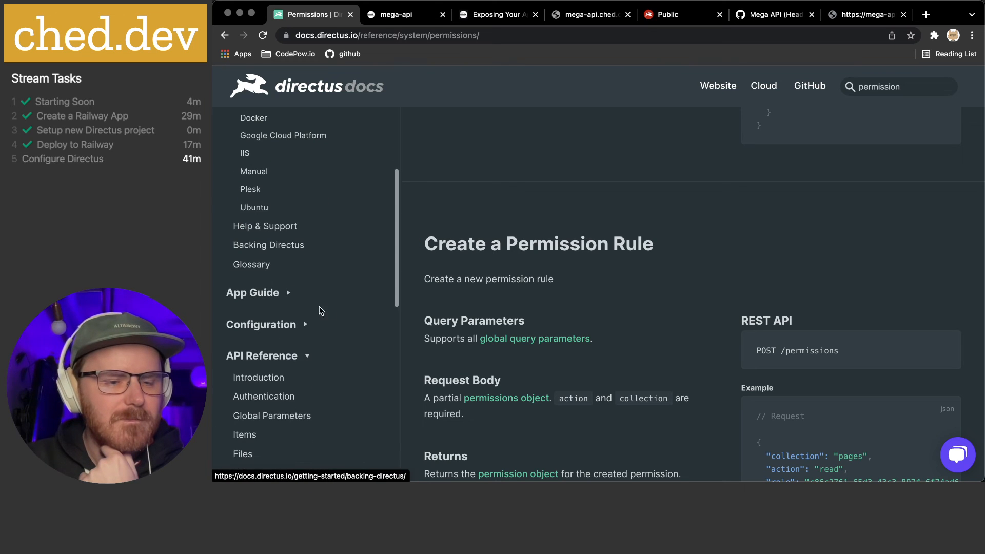
# Expand the docs' App Guide and Extensions sections while reading down to Create a Permission Rule
pyautogui.click(266, 293)
pyautogui.scroll(-4, 267, 293)
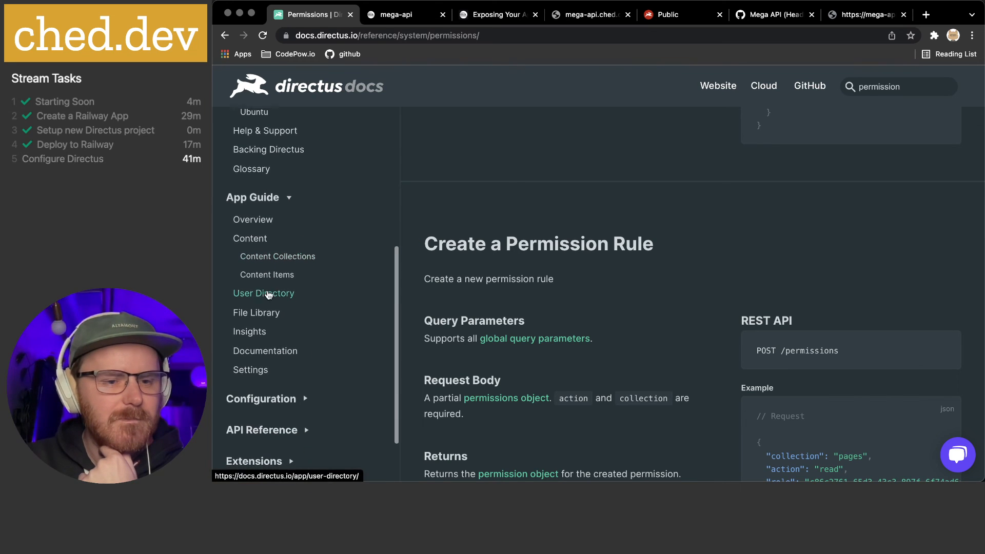
pyautogui.scroll(-2, 299, 293)
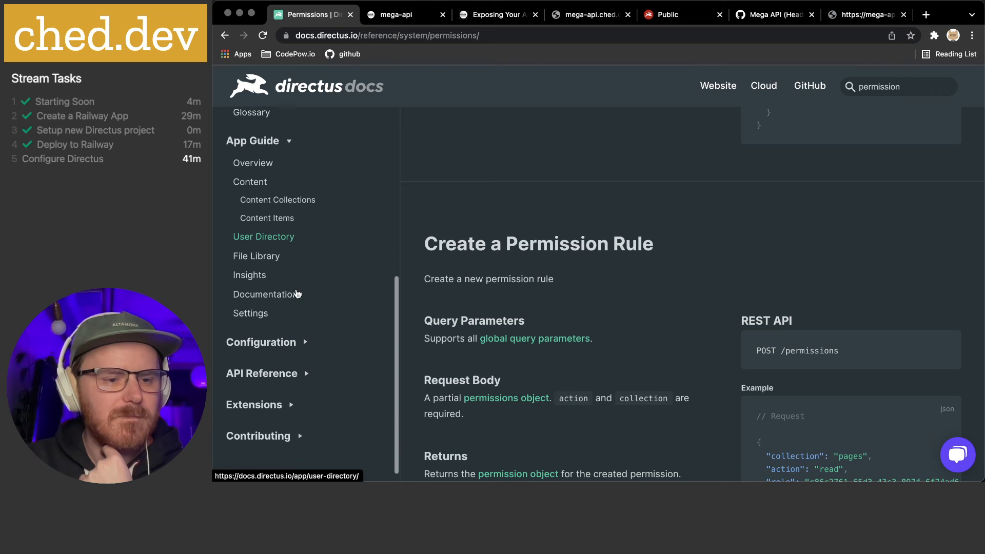
pyautogui.scroll(12, 297, 293)
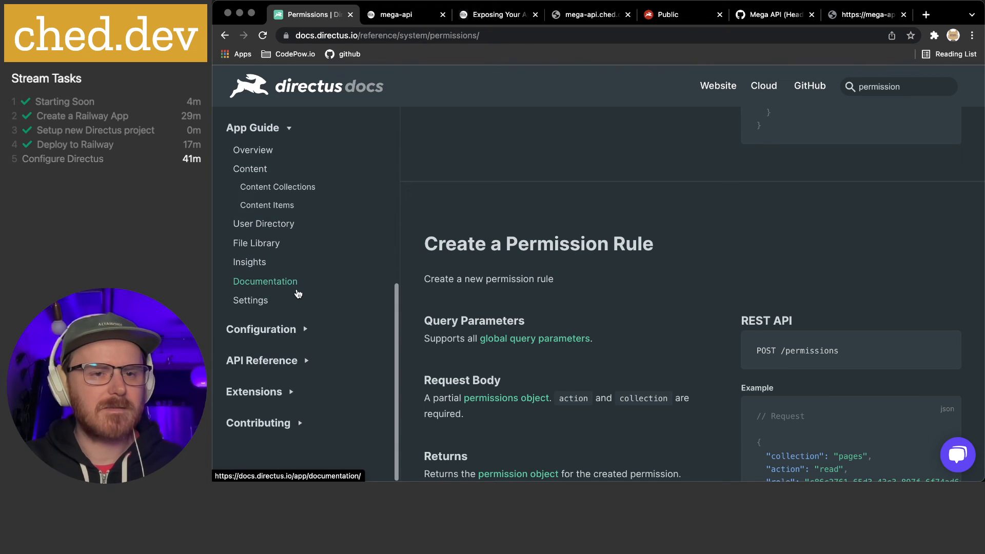
pyautogui.scroll(5, 298, 293)
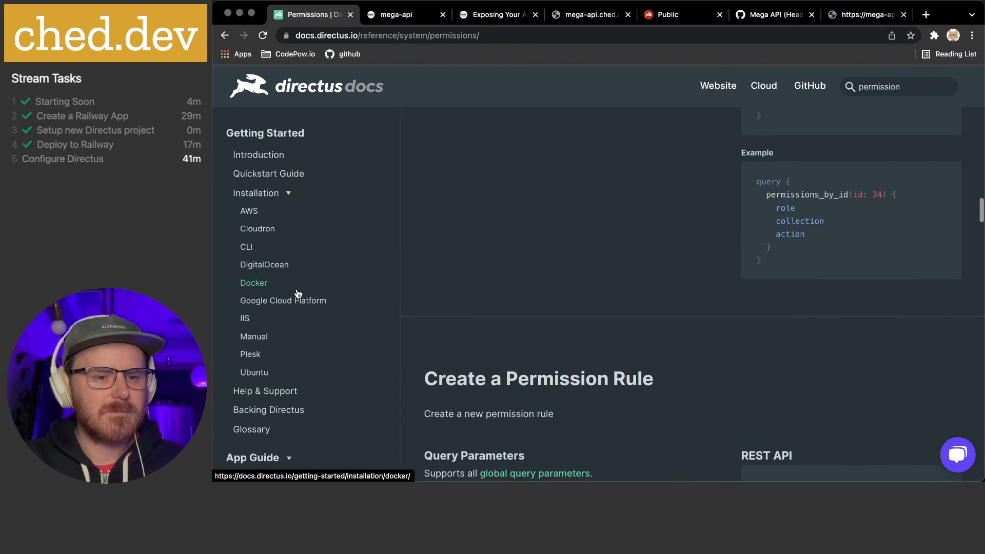
pyautogui.scroll(-3, 297, 293)
pyautogui.scroll(-12, 289, 323)
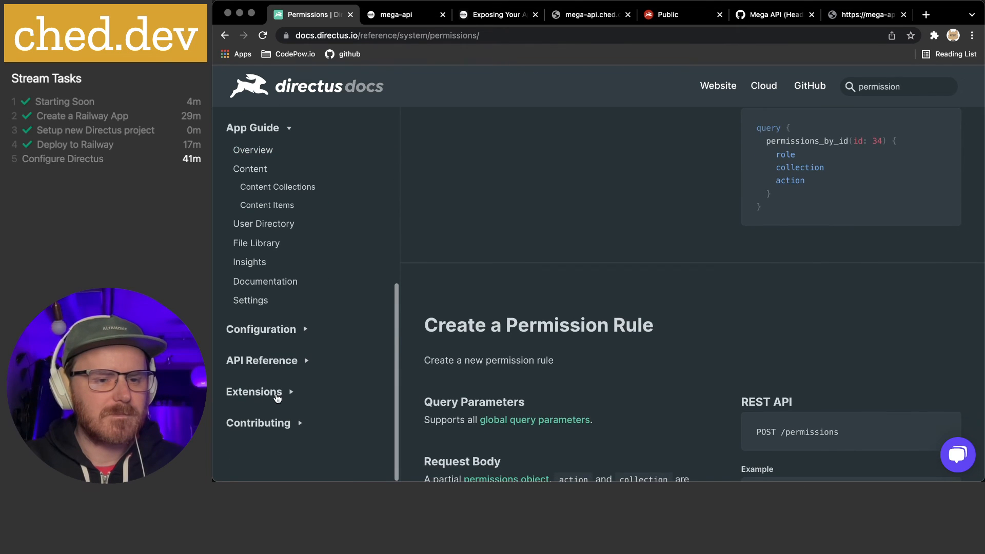
pyautogui.click(278, 398)
pyautogui.scroll(-2, 269, 354)
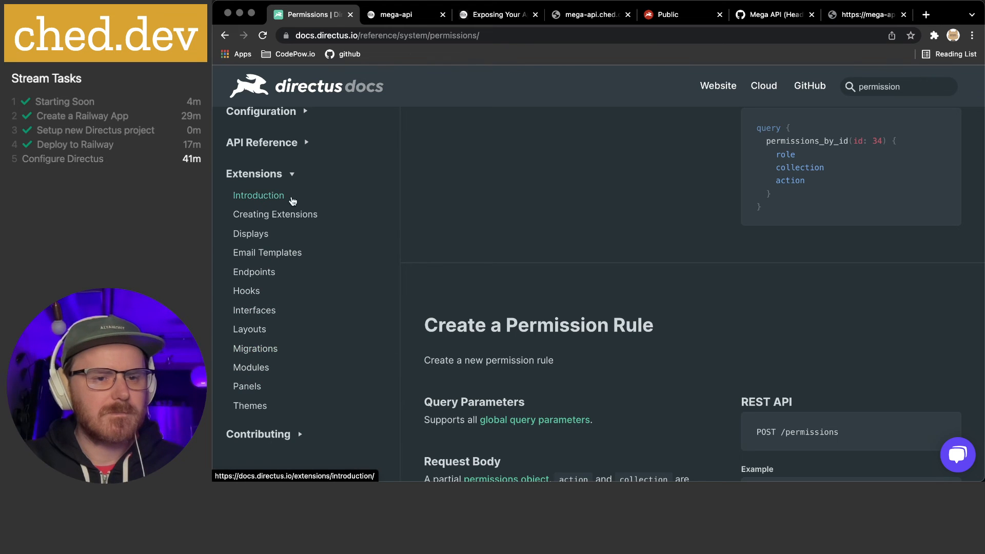
# Glance at Discord, the fortune API response and Railway domain settings, then return to the docs
pyautogui.moveTo(668, 477)
pyautogui.click(637, 469)
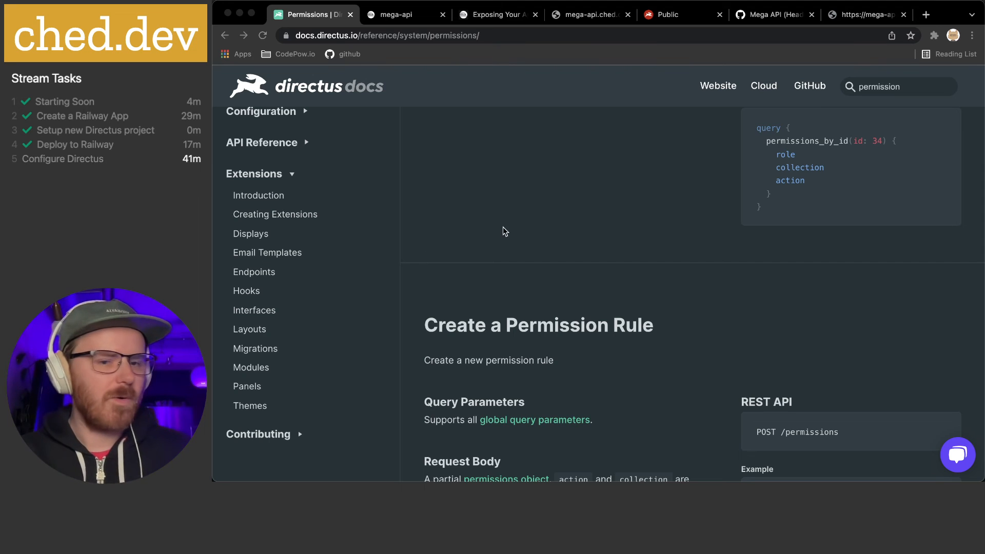
pyautogui.click(873, 13)
pyautogui.click(407, 16)
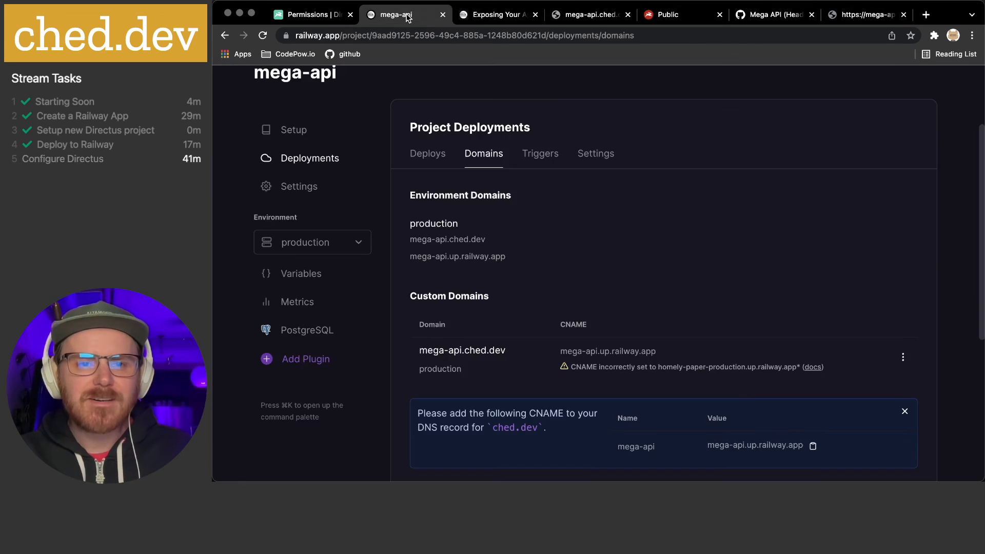
pyautogui.click(304, 17)
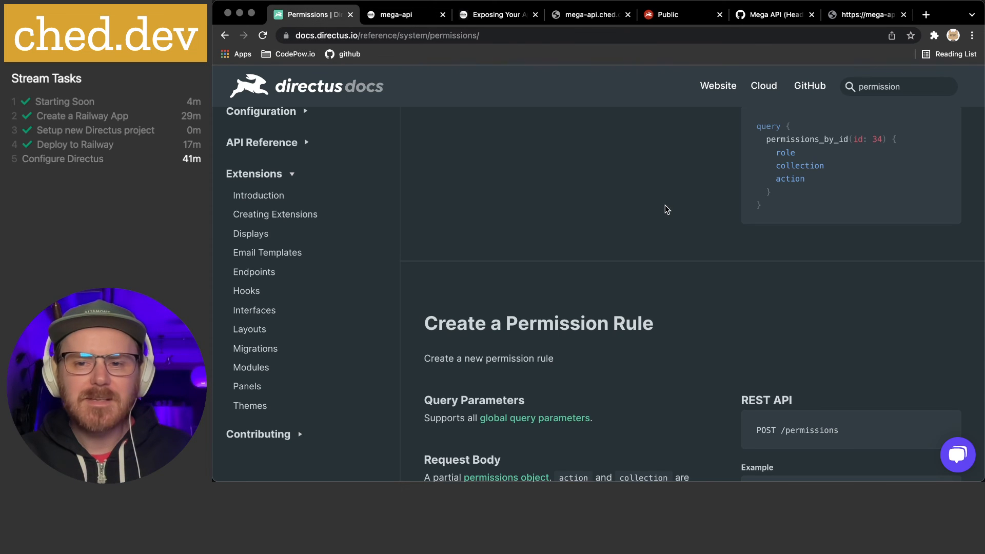
# Close the Directus Collections drawer and set its Public read access back to No Access
pyautogui.click(665, 13)
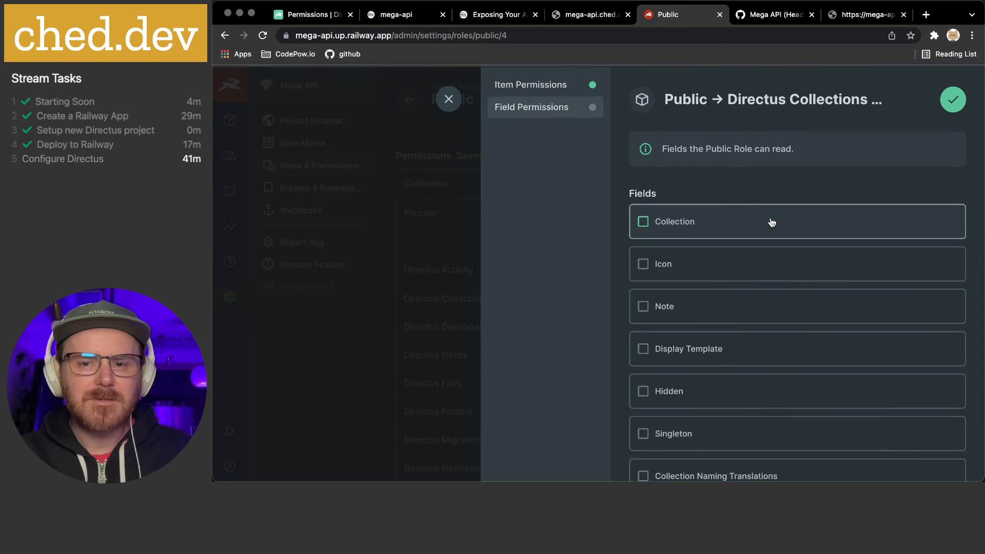
pyautogui.scroll(-2, 772, 222)
pyautogui.click(449, 97)
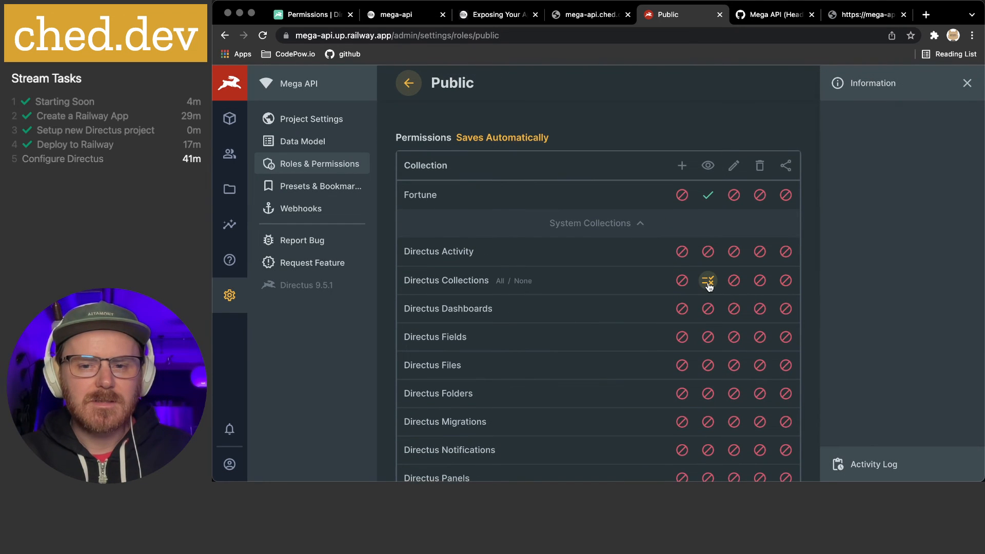
pyautogui.click(708, 281)
pyautogui.click(696, 327)
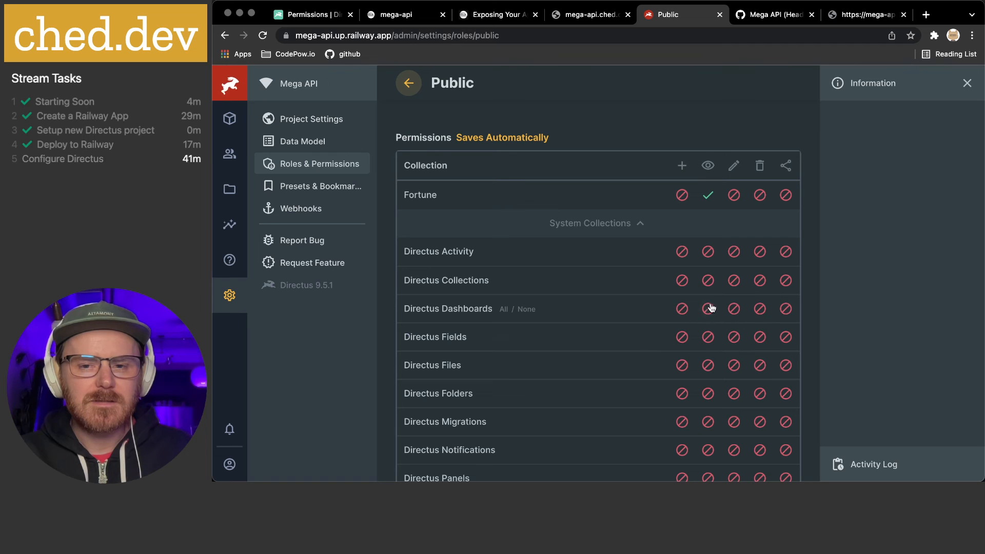
# Give the Public role All Access share permission on Fortune
pyautogui.click(708, 196)
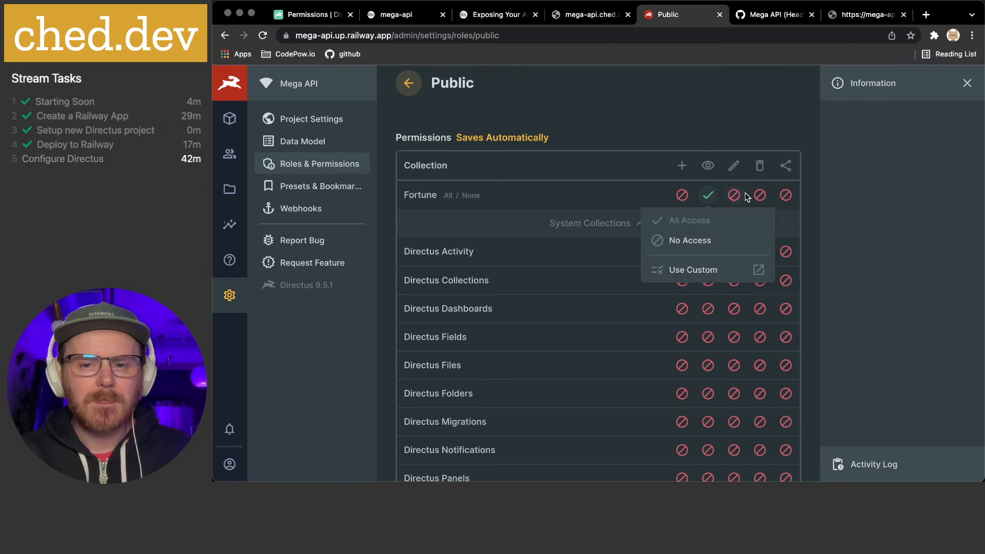
pyautogui.click(785, 196)
pyautogui.click(782, 220)
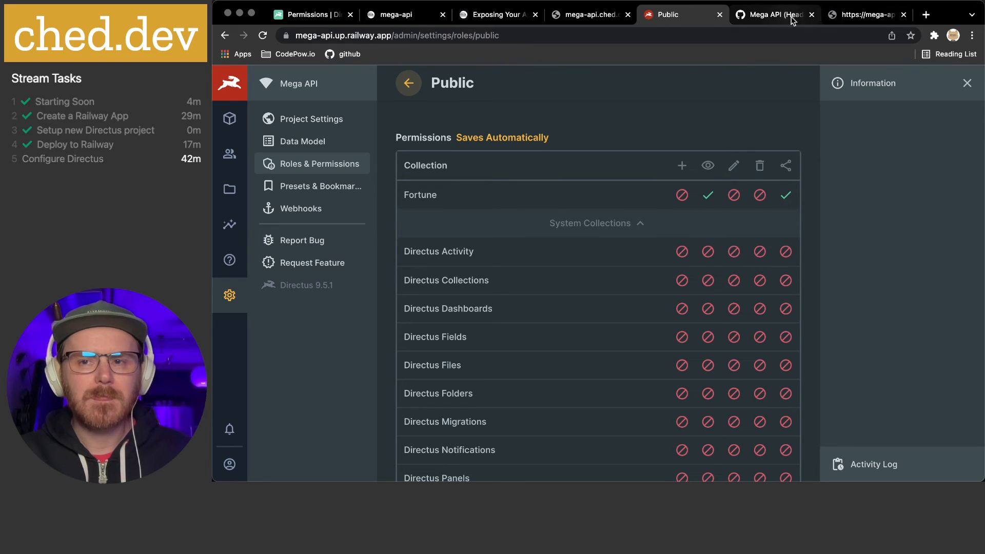
pyautogui.click(867, 15)
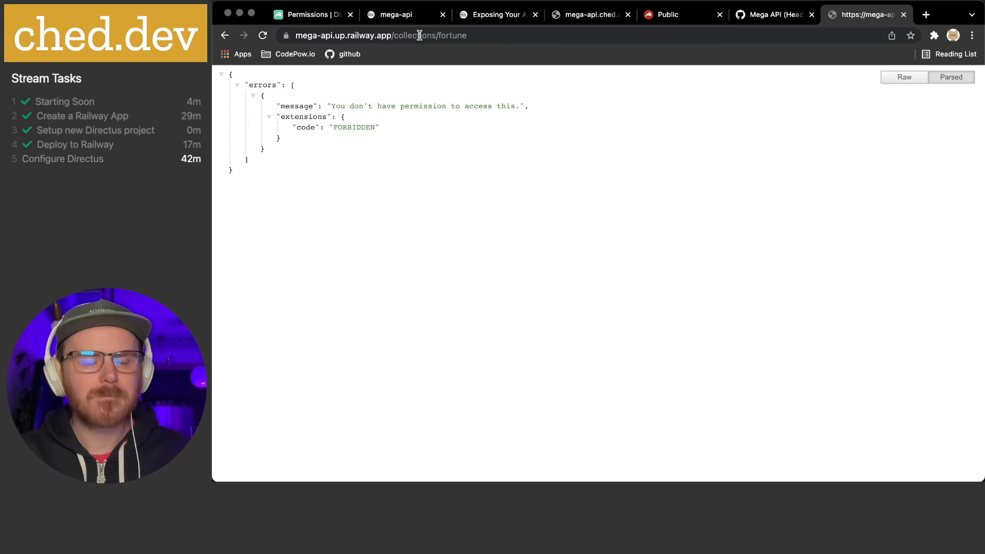
# Inspect the request URL and confirm /collections/fortune still returns FORBIDDEN
pyautogui.click(396, 35)
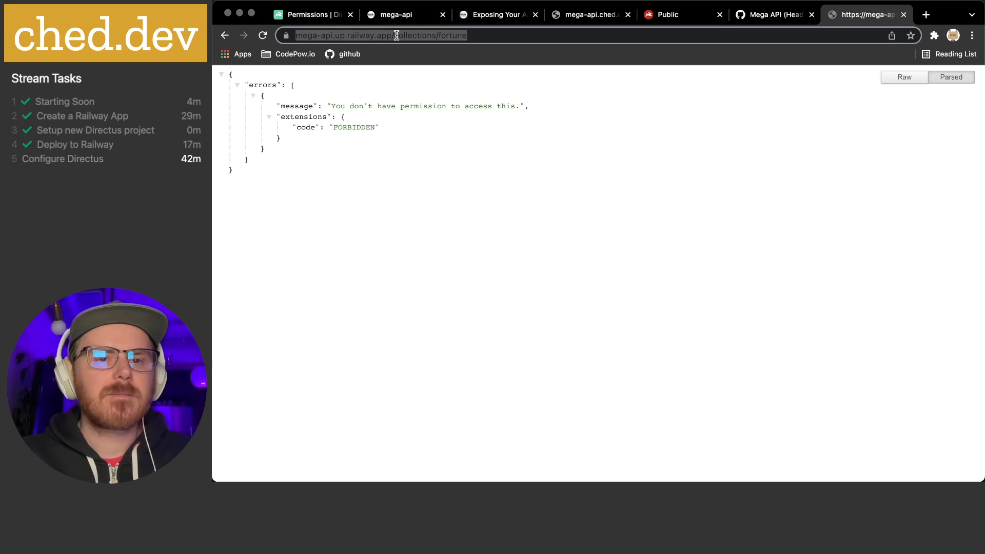
pyautogui.click(397, 35)
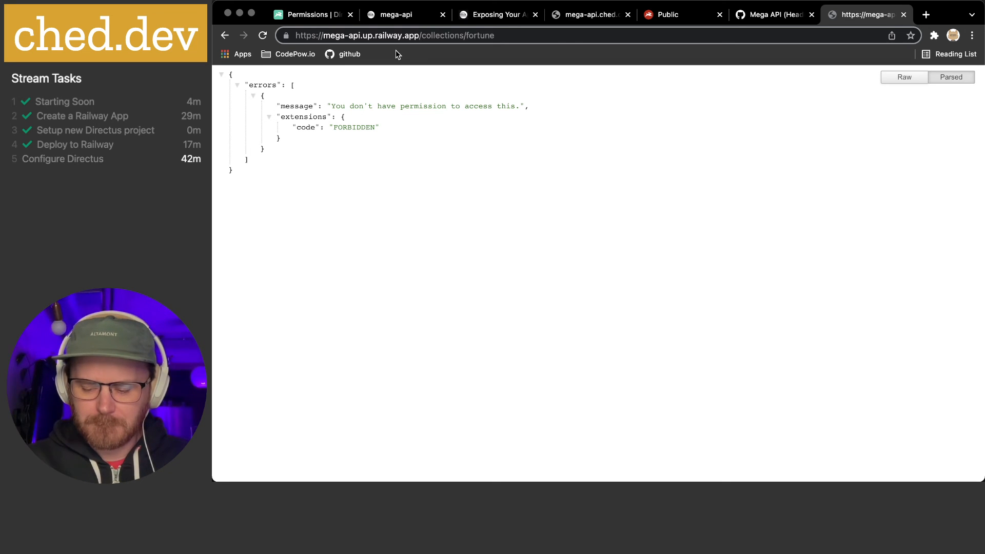
pyautogui.click(492, 153)
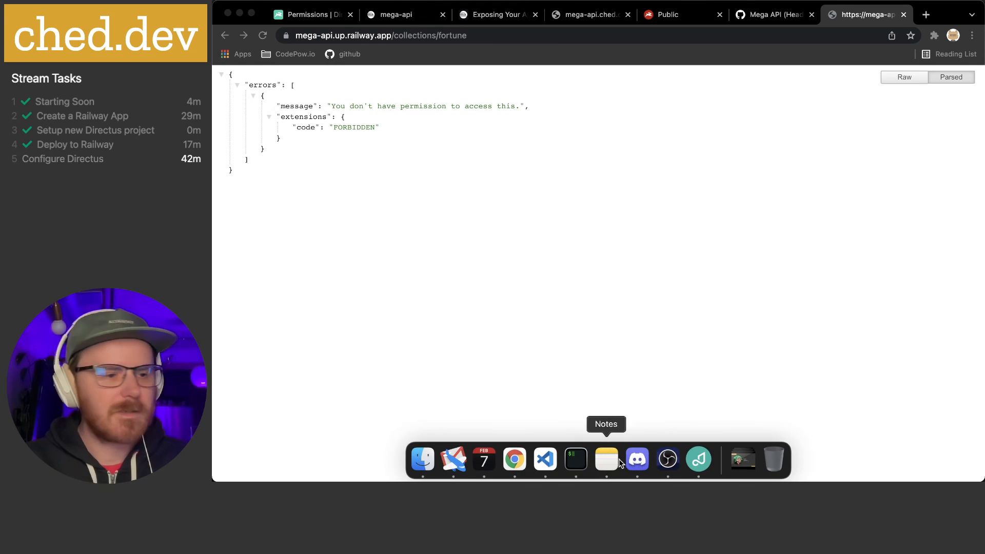
pyautogui.click(611, 463)
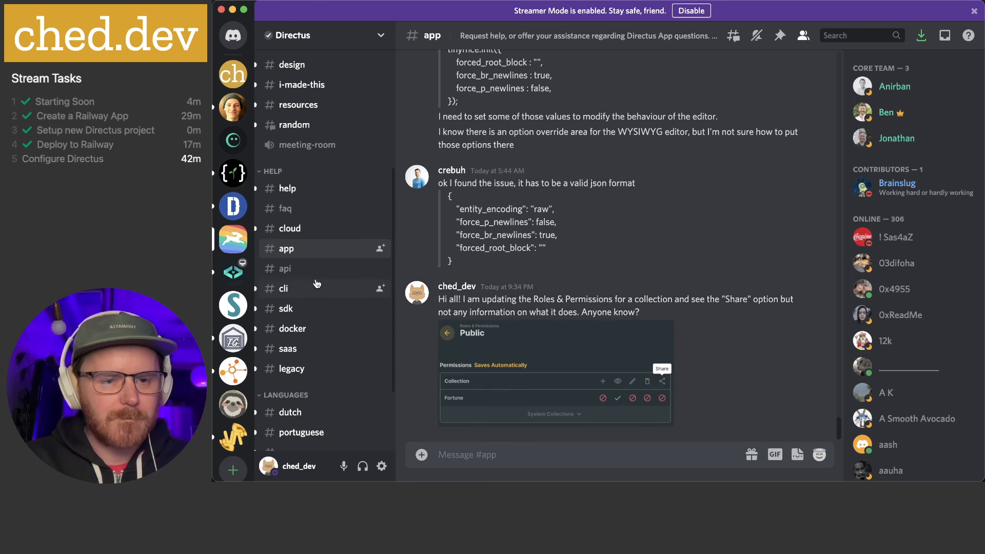
# Search the Directus server's #api channel for 'GET /collections'
pyautogui.click(290, 269)
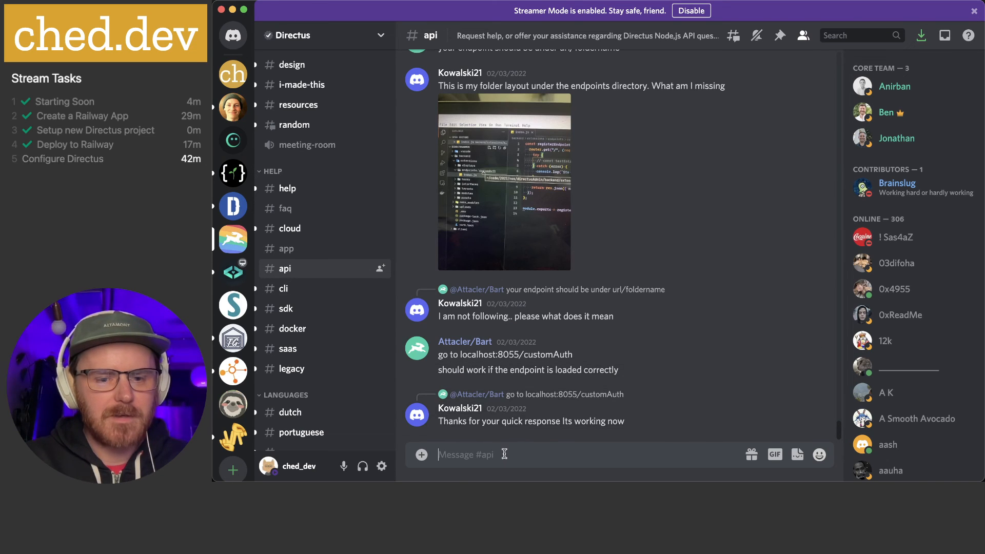
pyautogui.press('super+f')
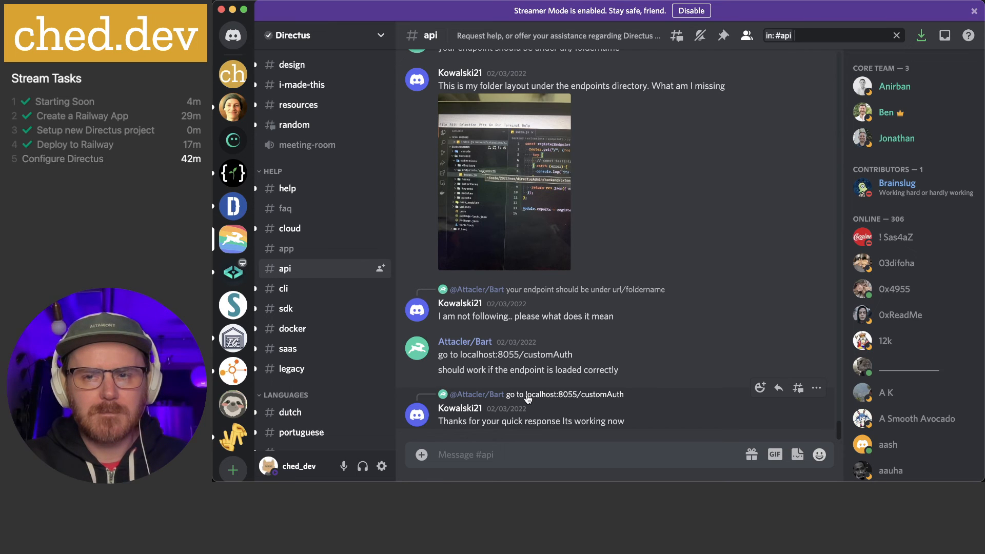
pyautogui.write('GET')
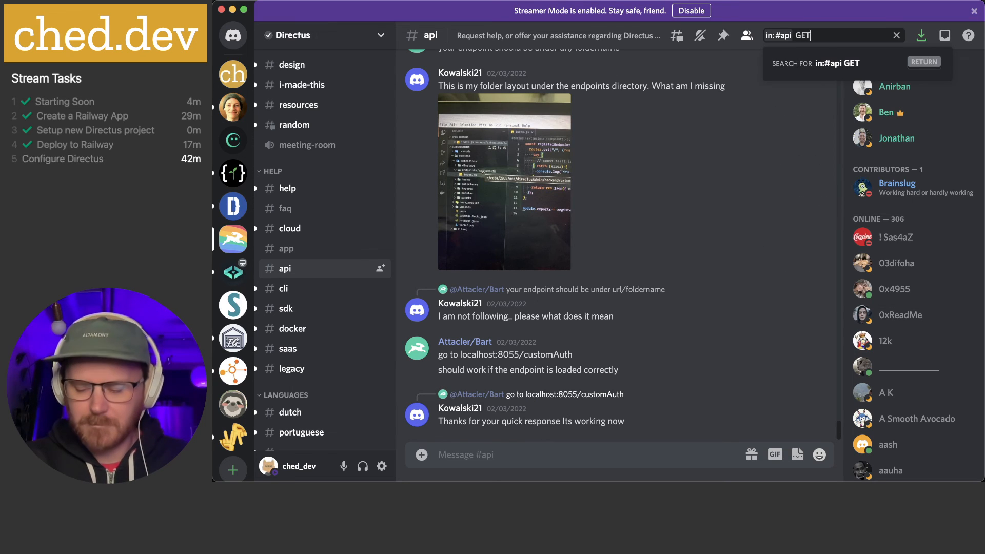
pyautogui.write(' /')
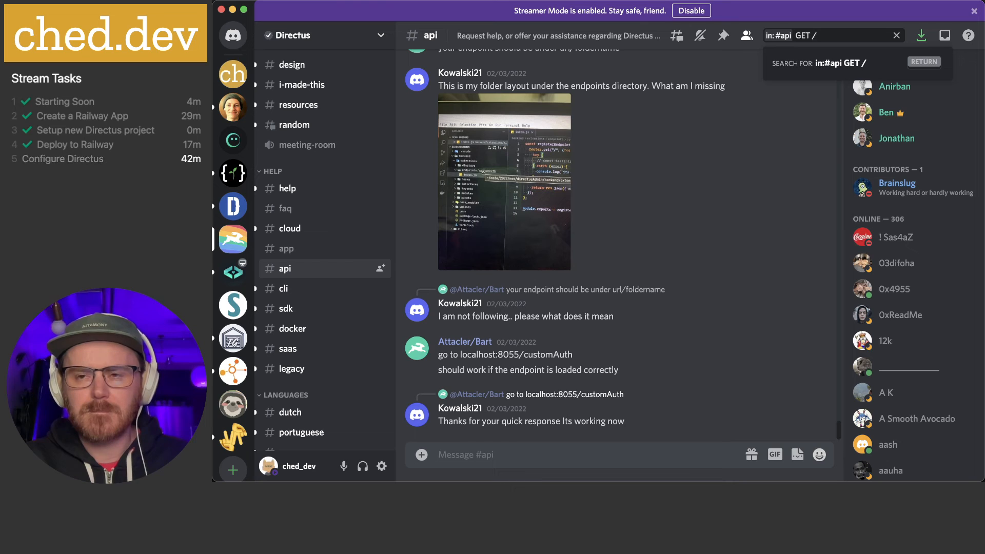
pyautogui.write('col')
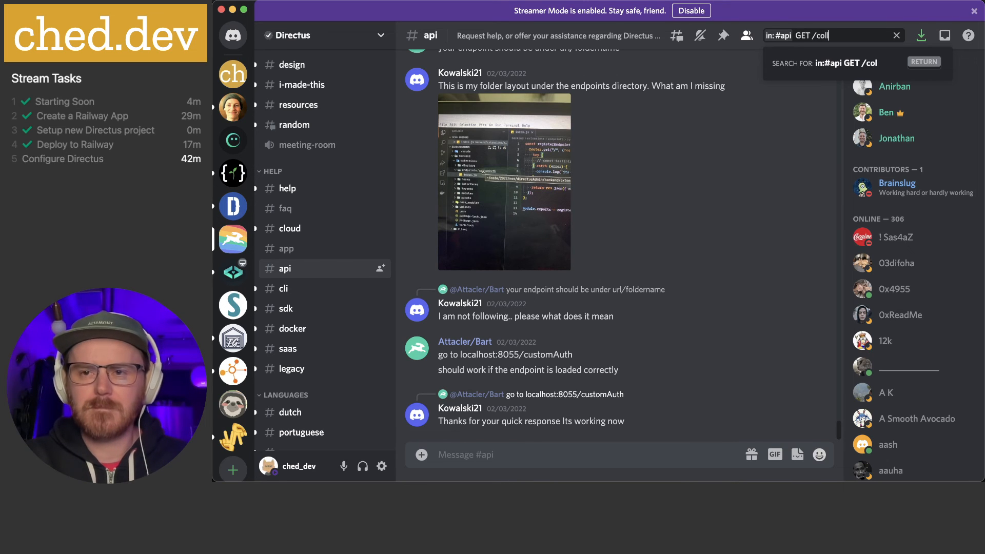
pyautogui.write('lections')
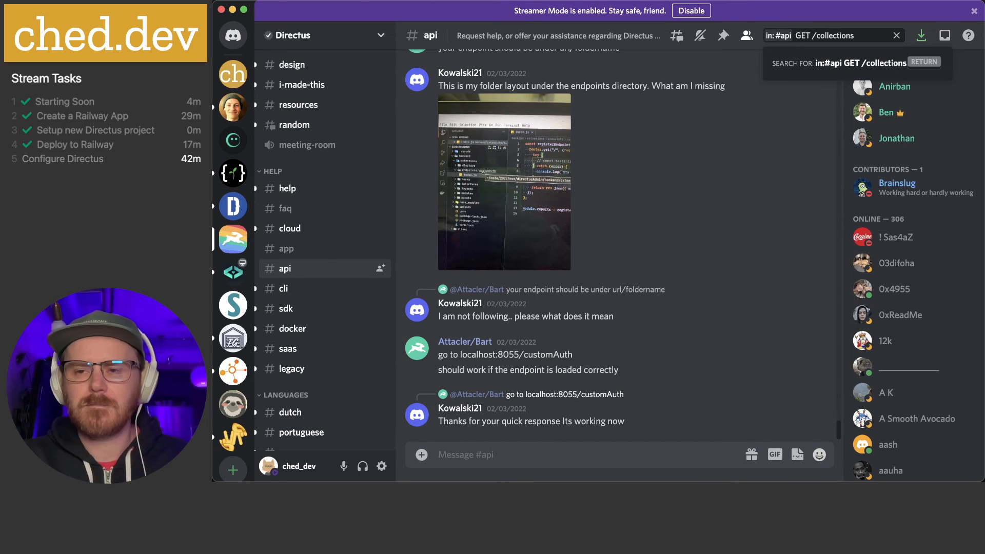
pyautogui.press('Return')
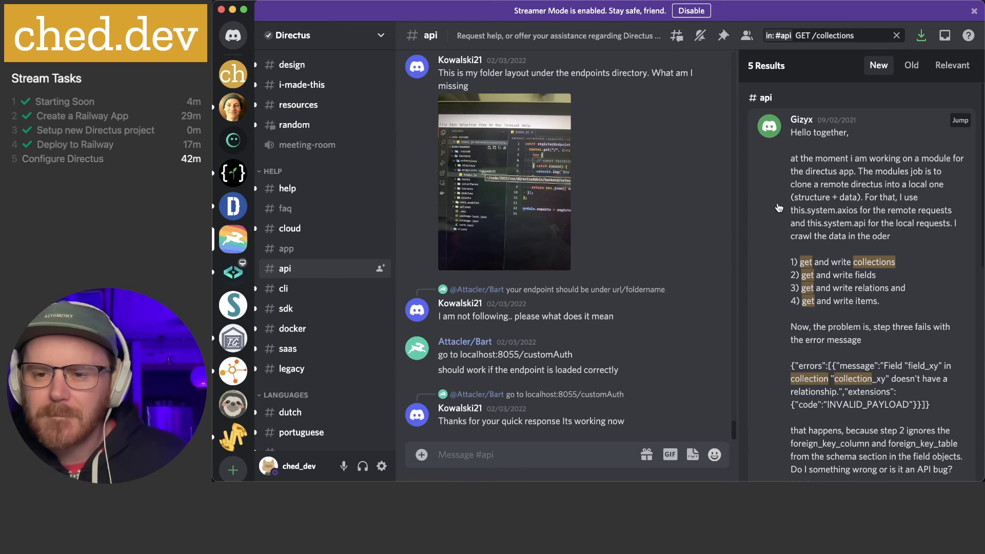
pyautogui.scroll(-2, 779, 207)
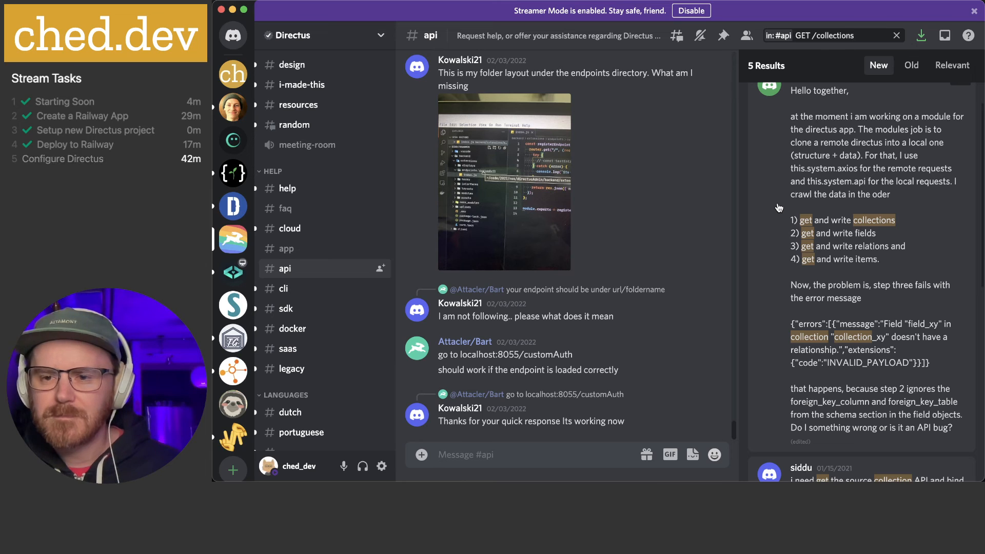
pyautogui.scroll(-1, 780, 207)
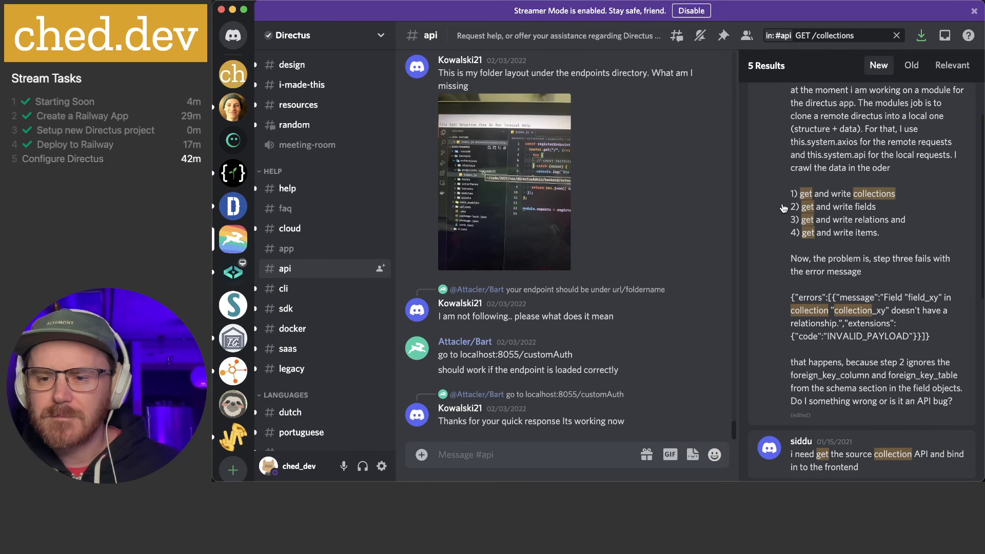
pyautogui.scroll(-1, 783, 208)
pyautogui.scroll(-5, 783, 208)
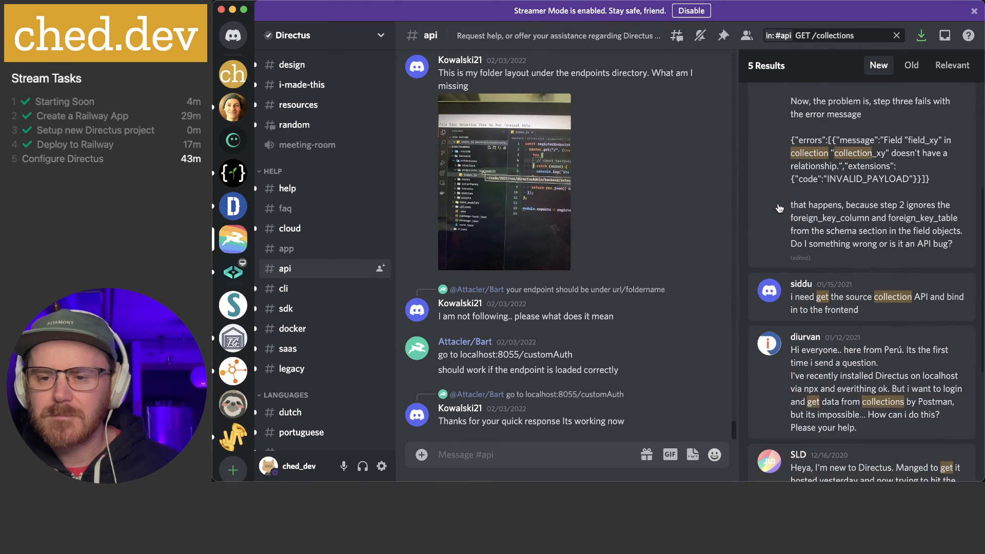
pyautogui.scroll(-2, 779, 208)
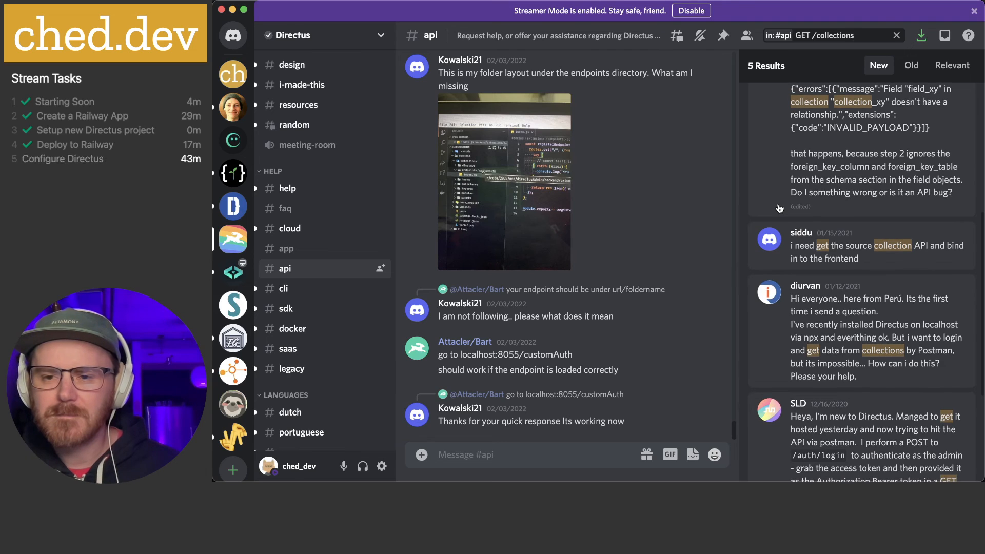
pyautogui.scroll(-3, 780, 208)
pyautogui.scroll(-2, 780, 207)
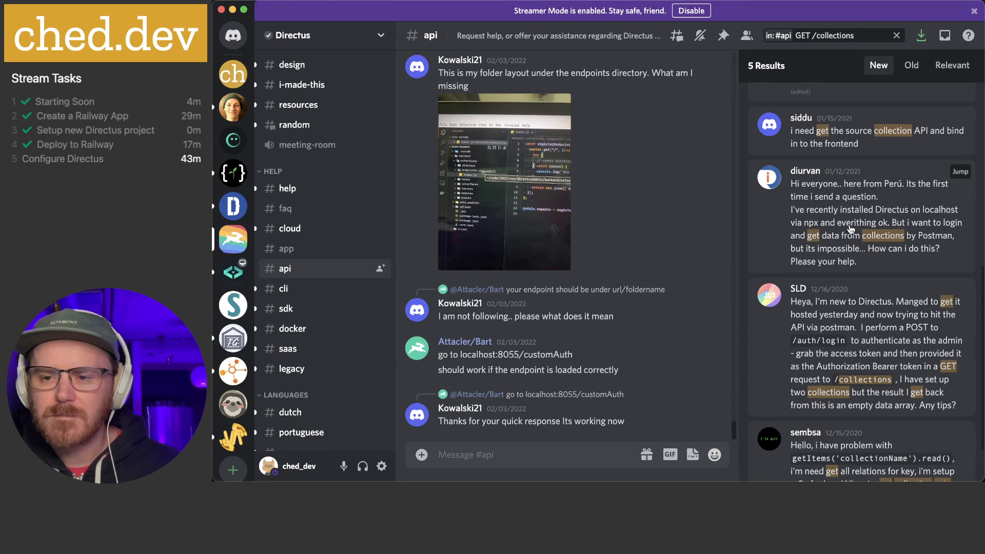
pyautogui.scroll(-1, 850, 229)
pyautogui.scroll(-2, 845, 262)
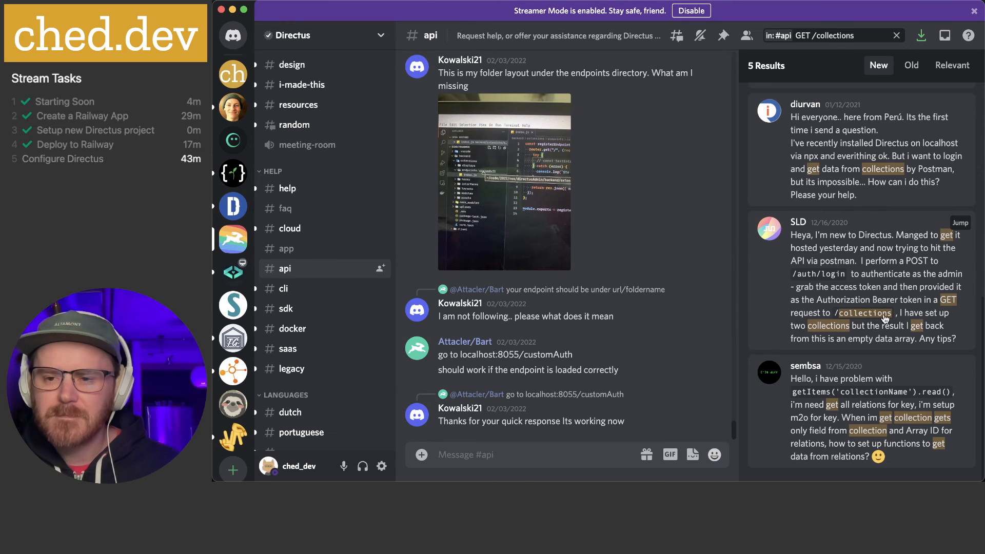
# Jump from the search results to the January 2021 question about getting collections via Postman
pyautogui.click(834, 285)
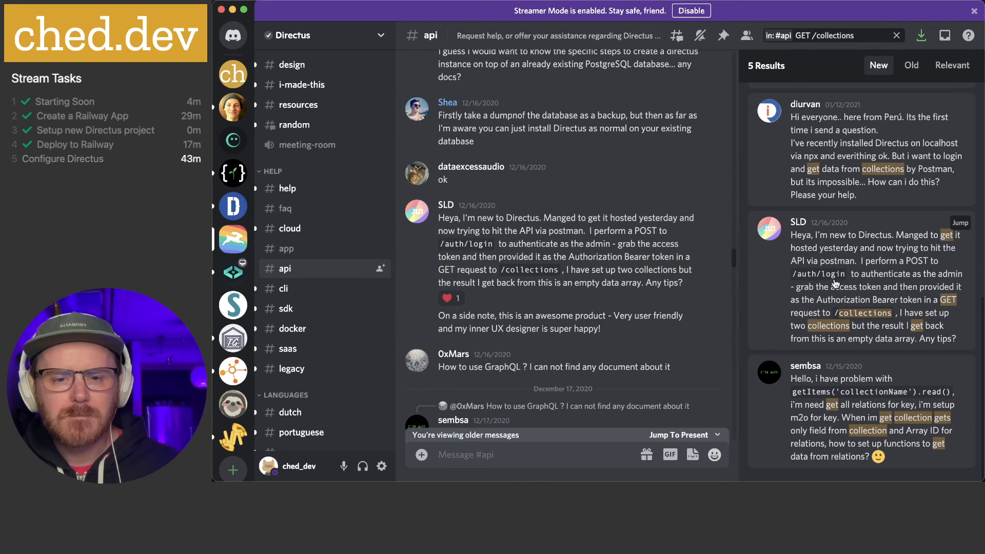
pyautogui.scroll(3, 835, 284)
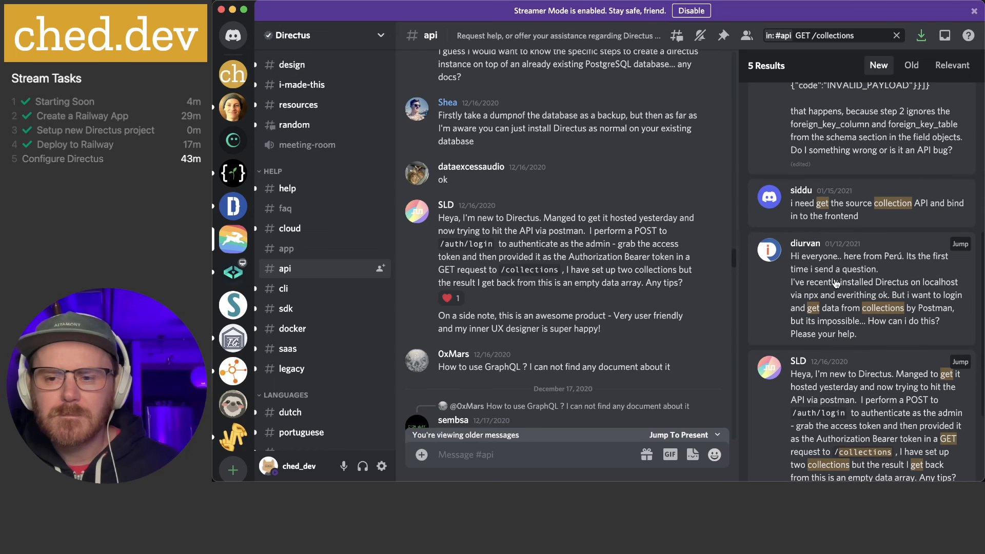
pyautogui.click(836, 283)
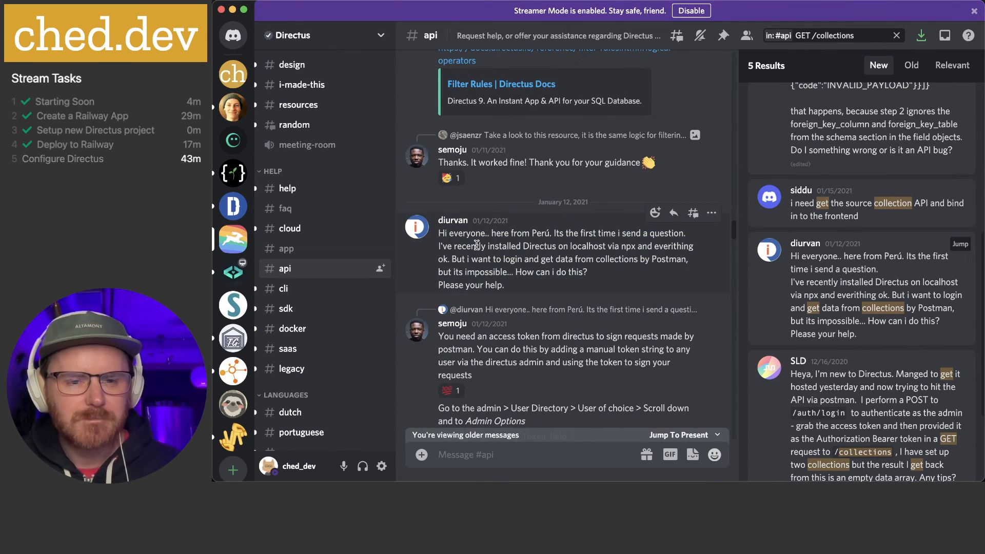
pyautogui.scroll(-3, 477, 246)
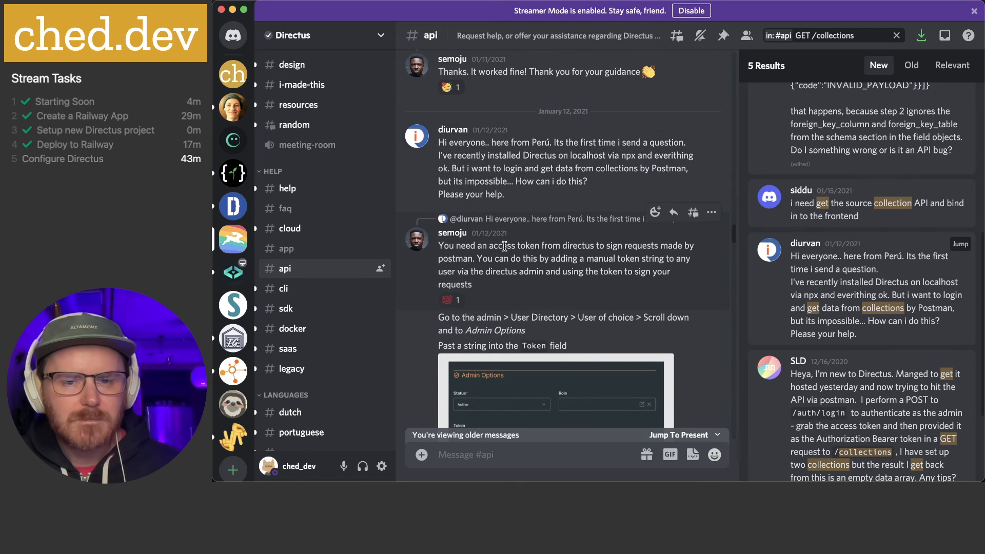
pyautogui.scroll(-1, 462, 233)
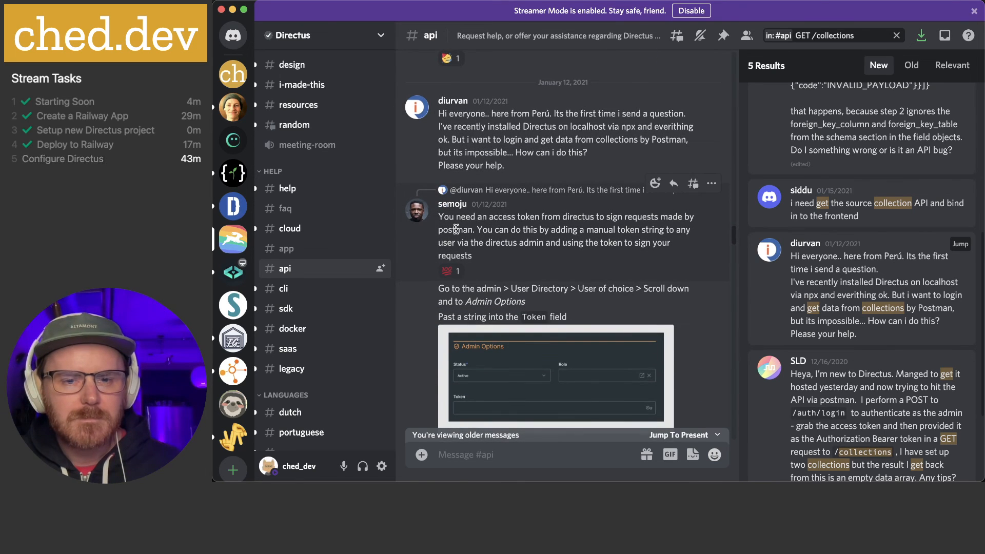
pyautogui.scroll(-1, 488, 232)
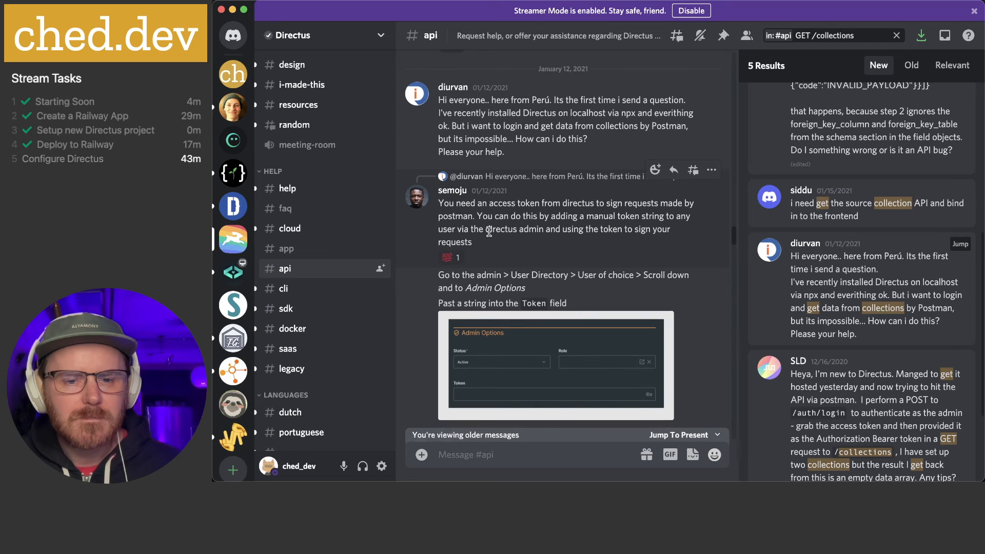
pyautogui.scroll(-4, 490, 231)
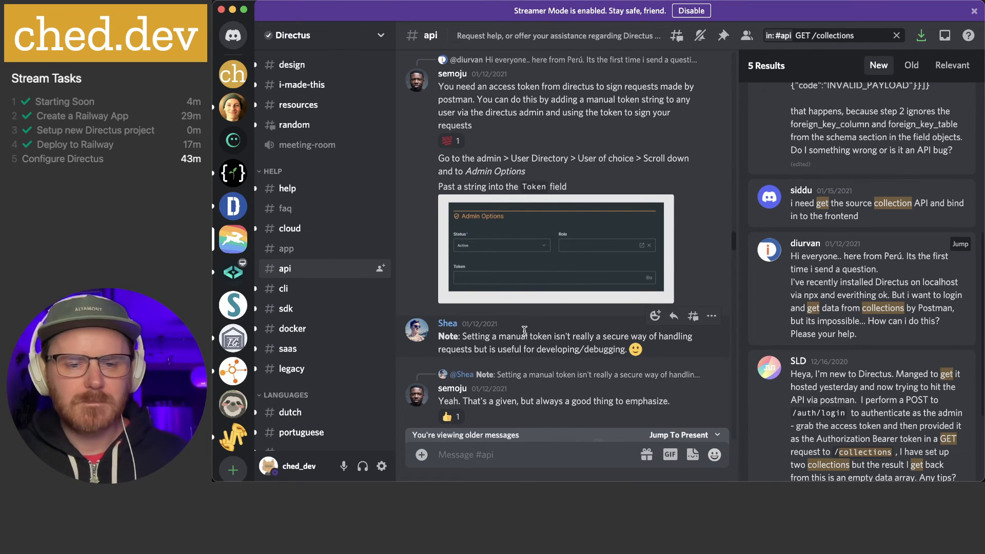
# Read the replies advising POST /auth/login for a token, then select the search terms
pyautogui.scroll(-3, 524, 329)
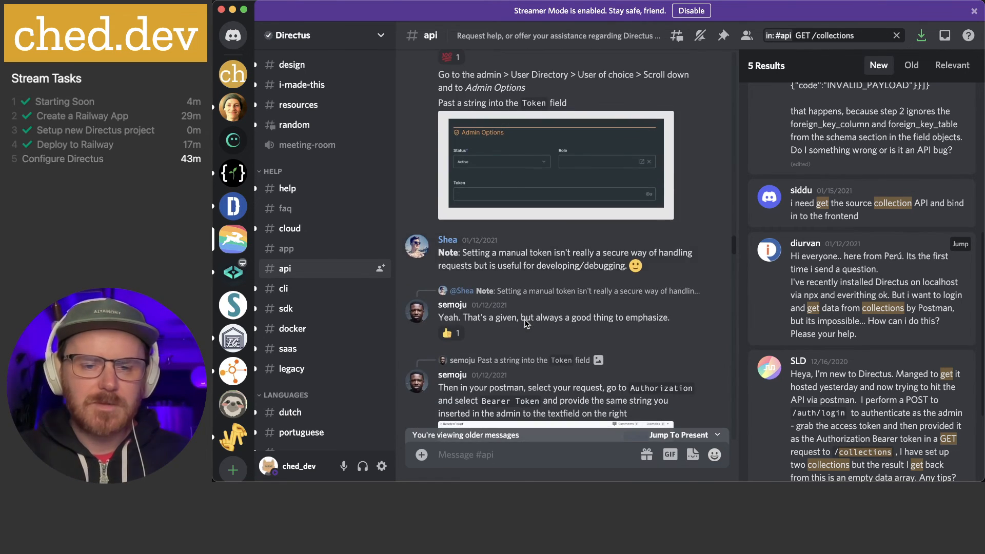
pyautogui.scroll(-3, 526, 324)
pyautogui.scroll(-3, 581, 311)
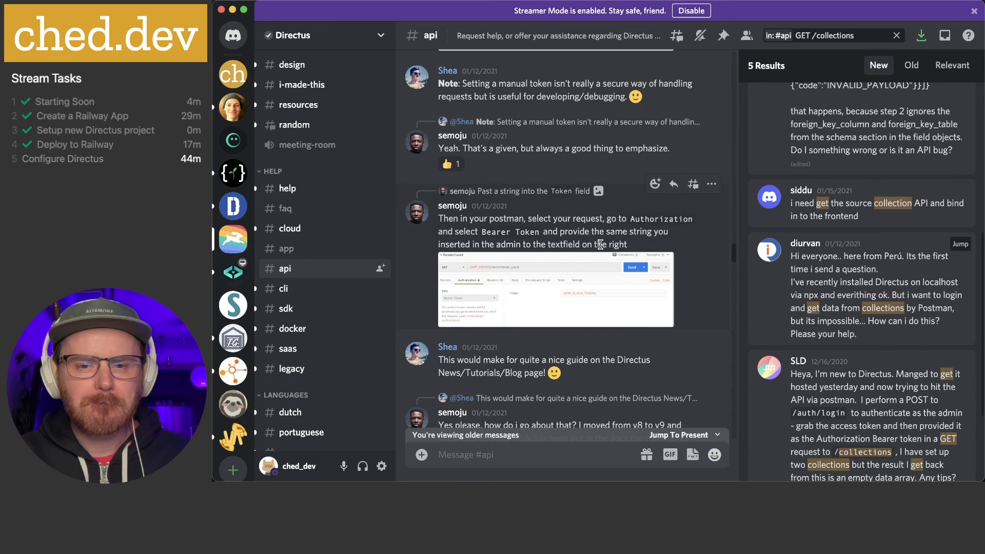
pyautogui.scroll(-5, 601, 245)
pyautogui.scroll(-1, 601, 244)
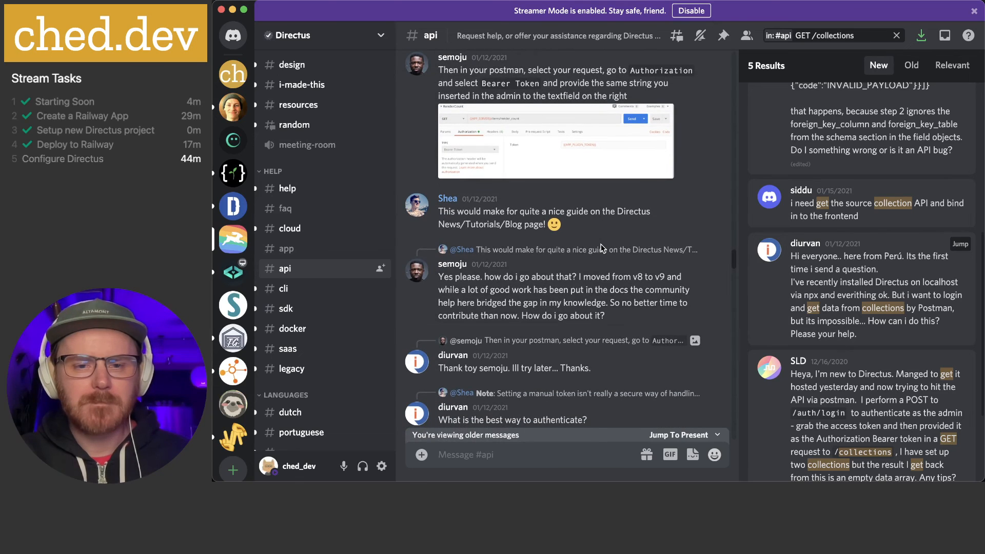
pyautogui.scroll(-6, 598, 242)
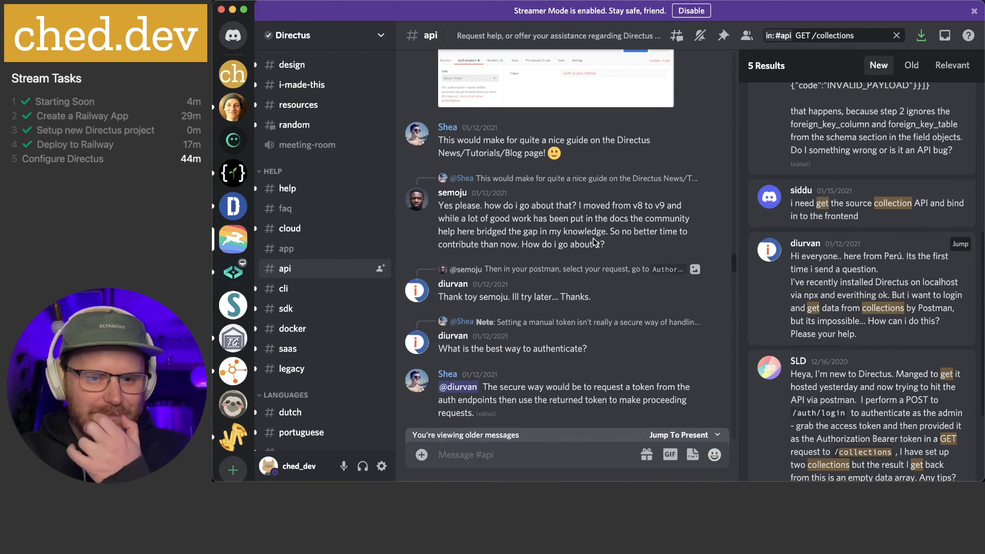
pyautogui.scroll(-4, 594, 241)
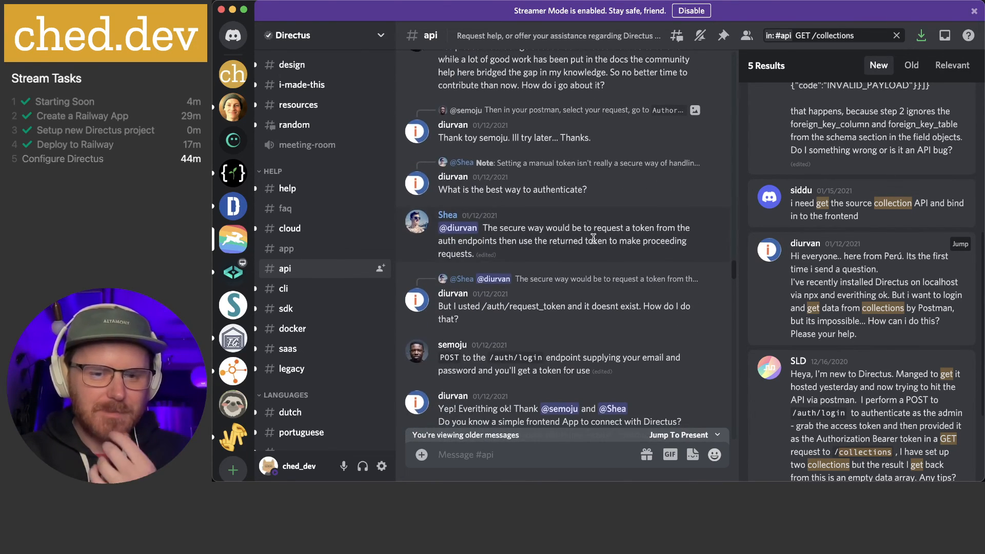
pyautogui.scroll(-1, 593, 239)
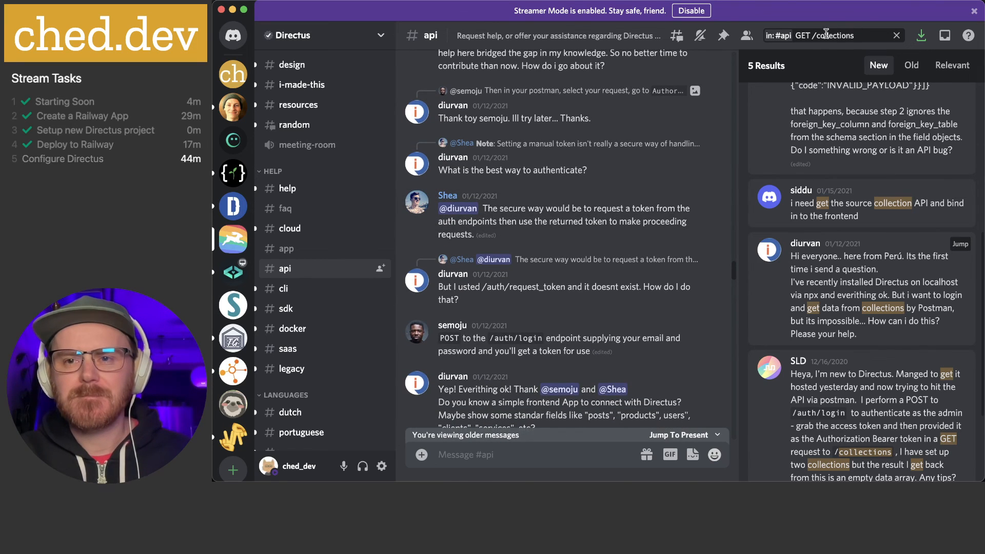
pyautogui.click(864, 34)
pyautogui.moveTo(864, 34); pyautogui.dragTo(800, 35)
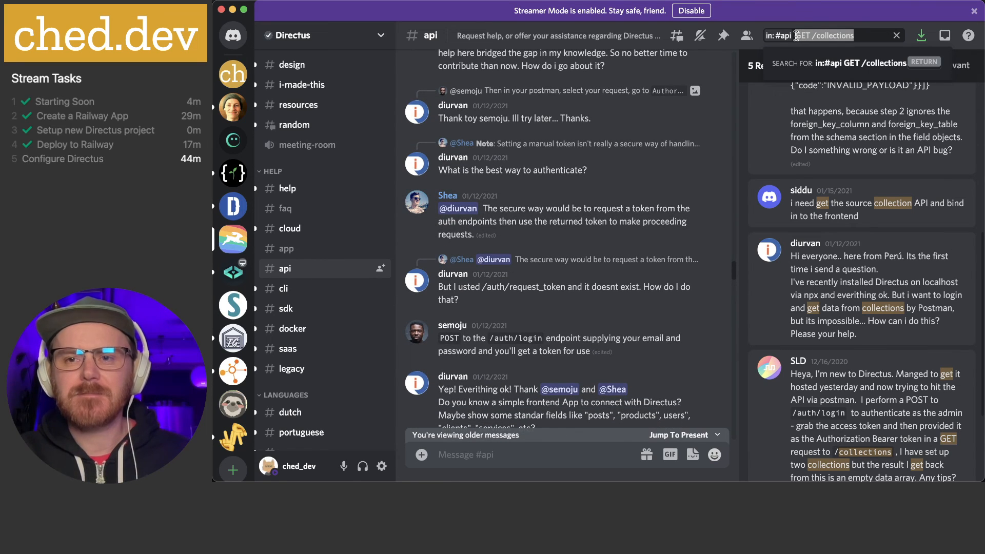
pyautogui.write('public')
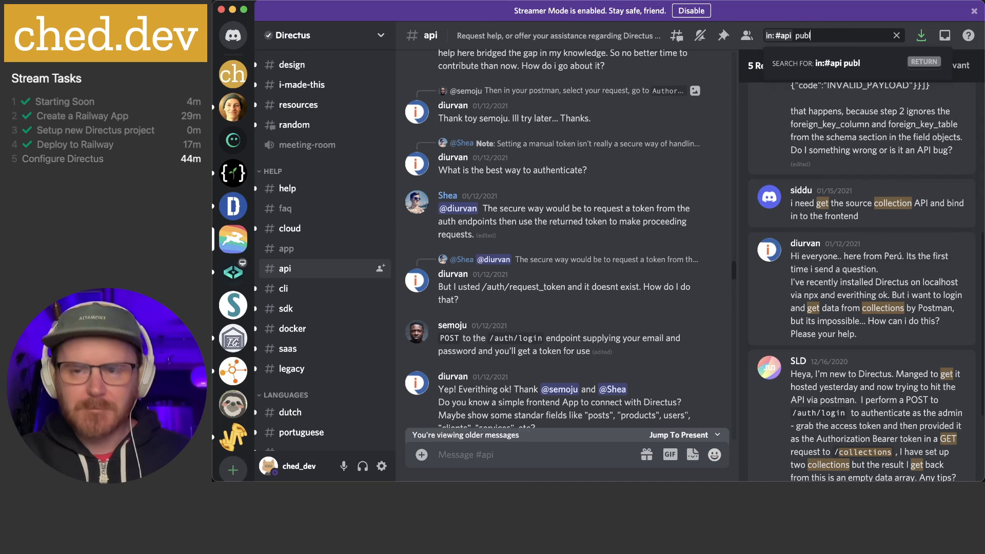
pyautogui.press('Return')
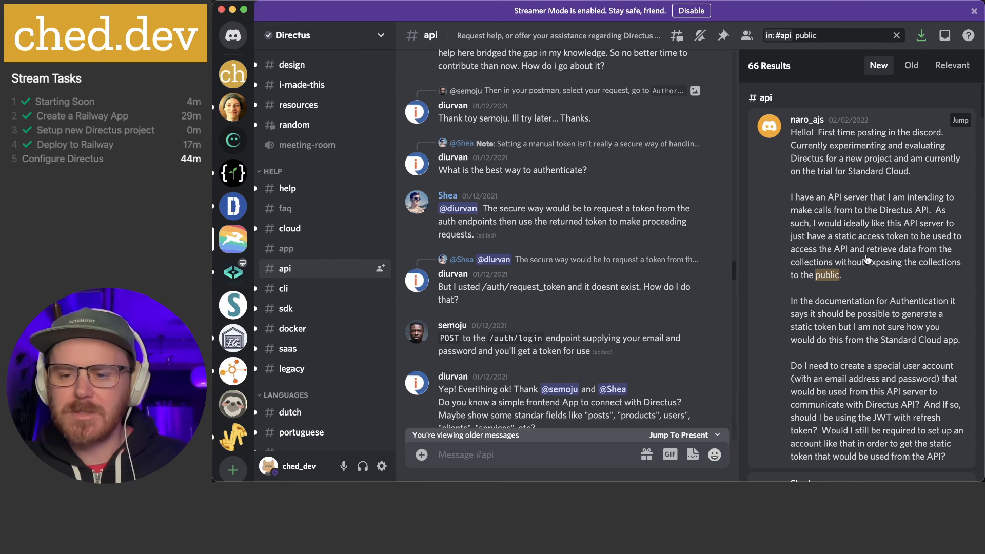
pyautogui.scroll(-8, 867, 259)
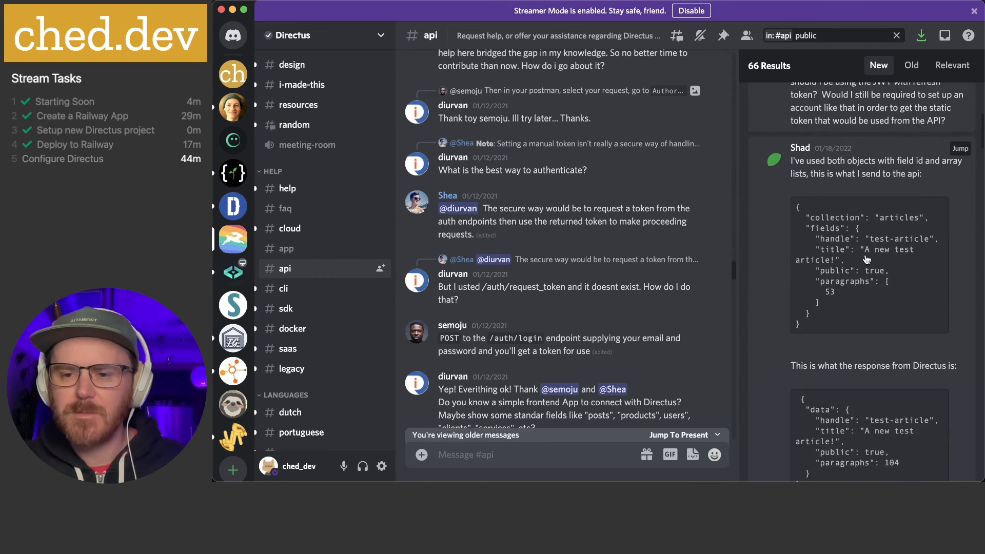
pyautogui.scroll(-2, 867, 259)
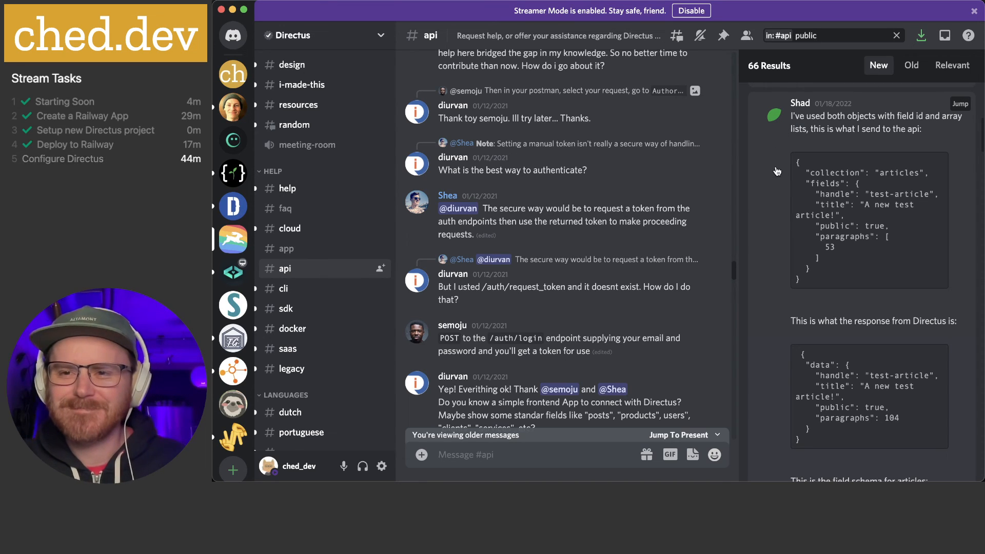
pyautogui.scroll(-1, 779, 199)
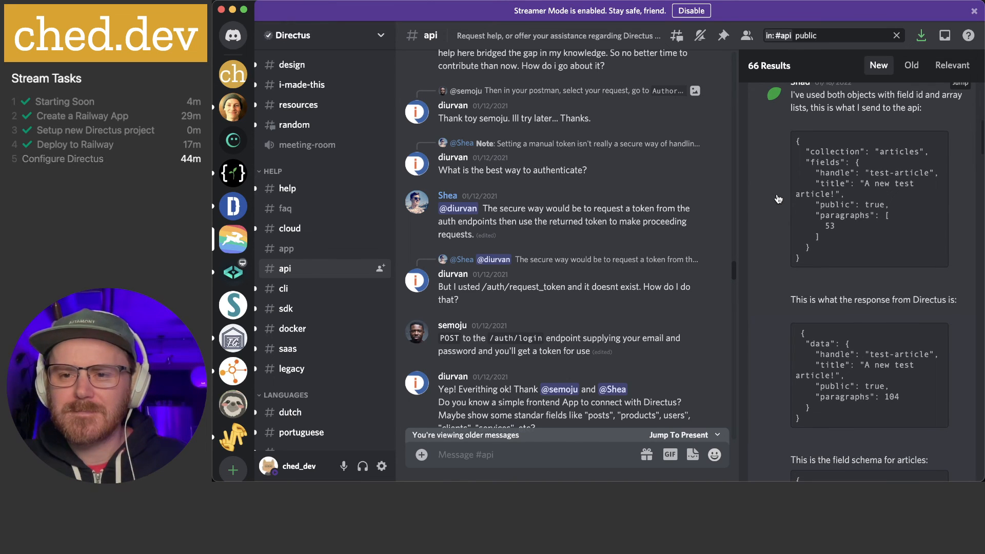
pyautogui.scroll(-12, 779, 199)
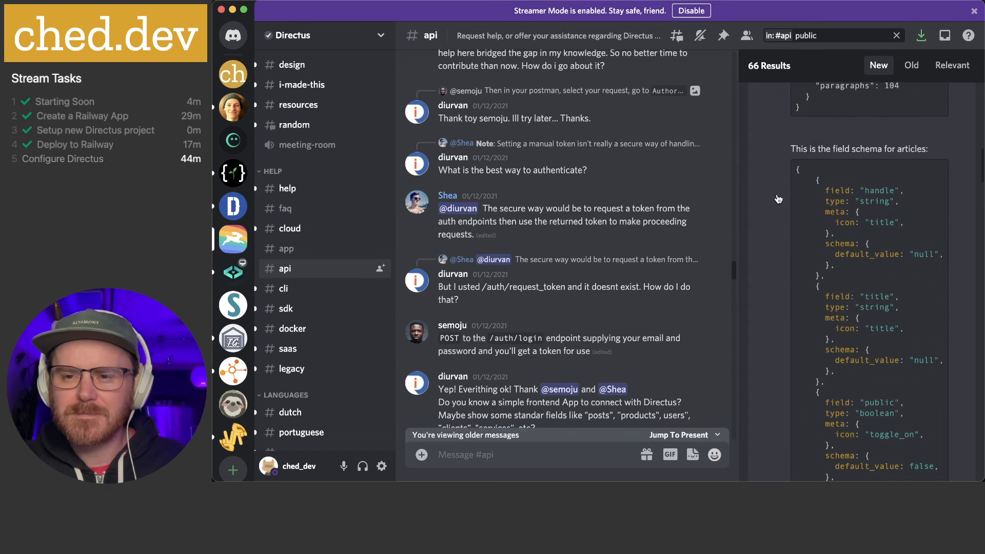
pyautogui.scroll(-15, 779, 200)
pyautogui.scroll(-15, 778, 199)
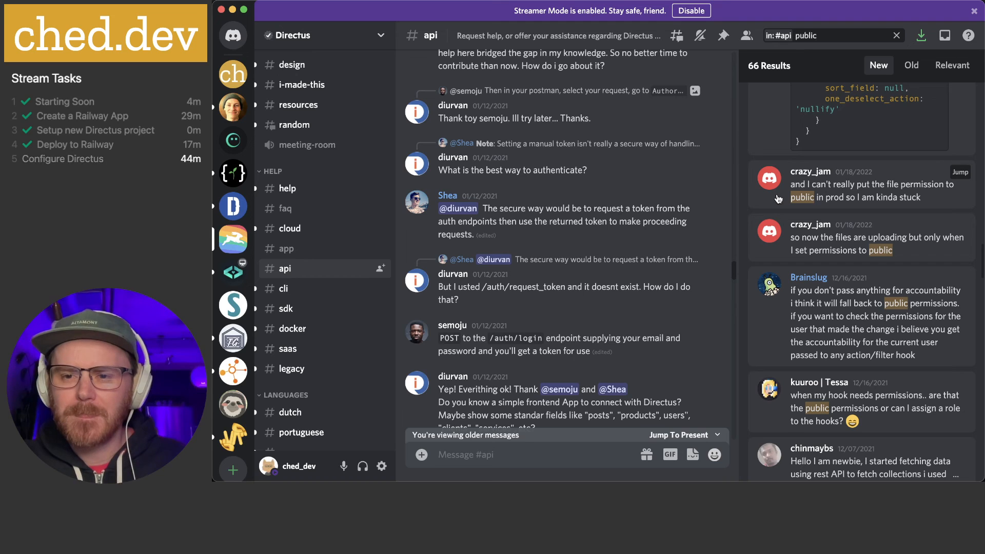
pyautogui.scroll(-3, 778, 199)
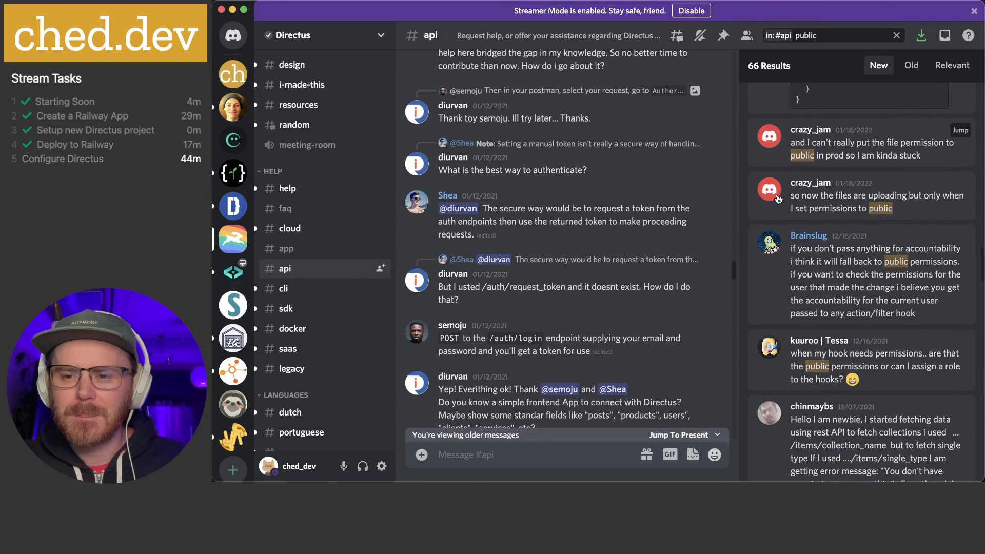
pyautogui.scroll(-3, 778, 199)
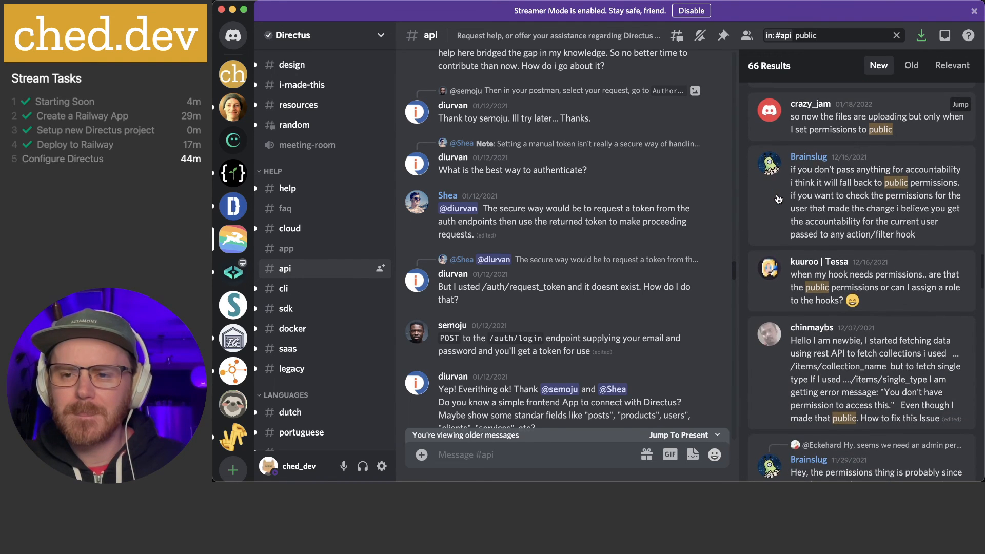
pyautogui.scroll(-2, 780, 230)
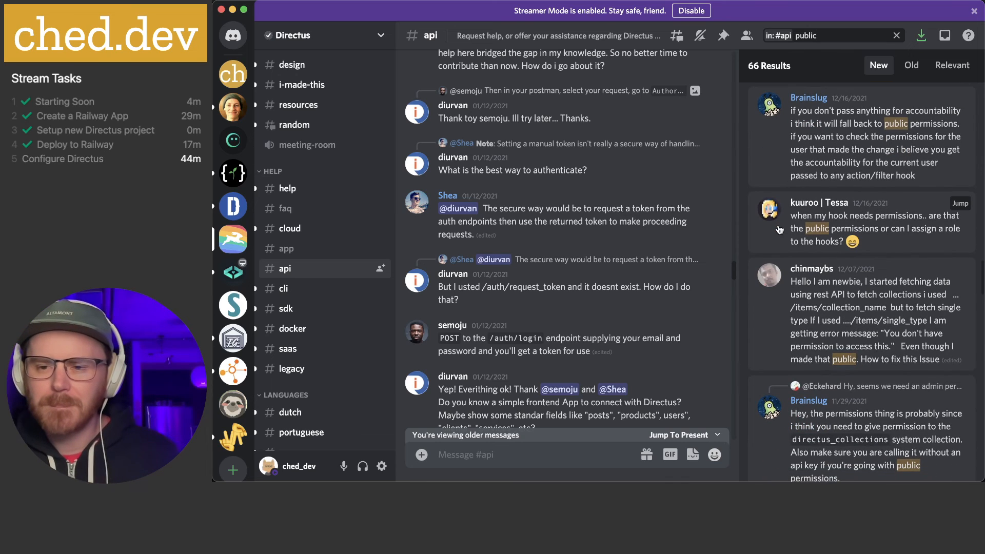
pyautogui.scroll(-2, 780, 230)
pyautogui.scroll(-1, 785, 285)
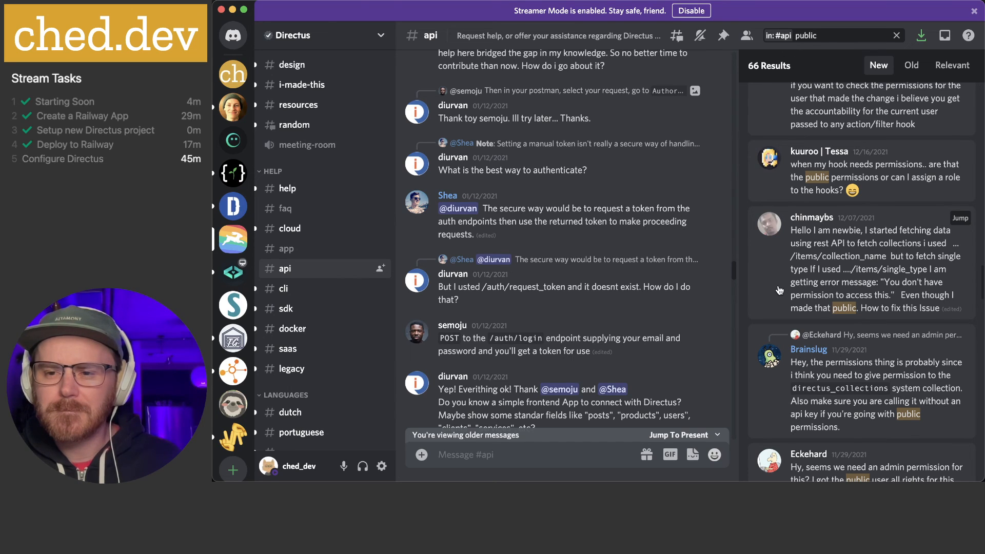
# Jump to the newbie's question about permission errors and inspect that message
pyautogui.click(825, 287)
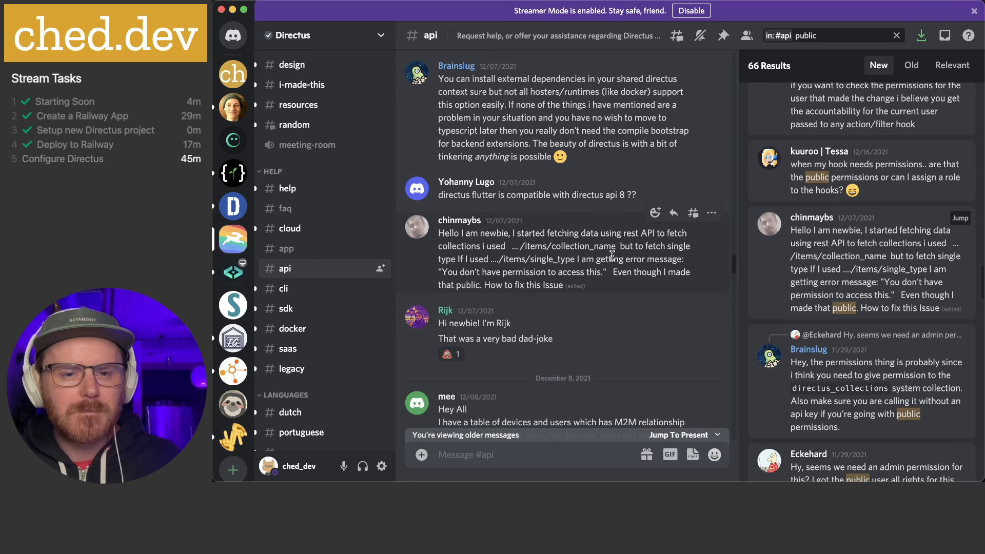
pyautogui.scroll(-5, 612, 255)
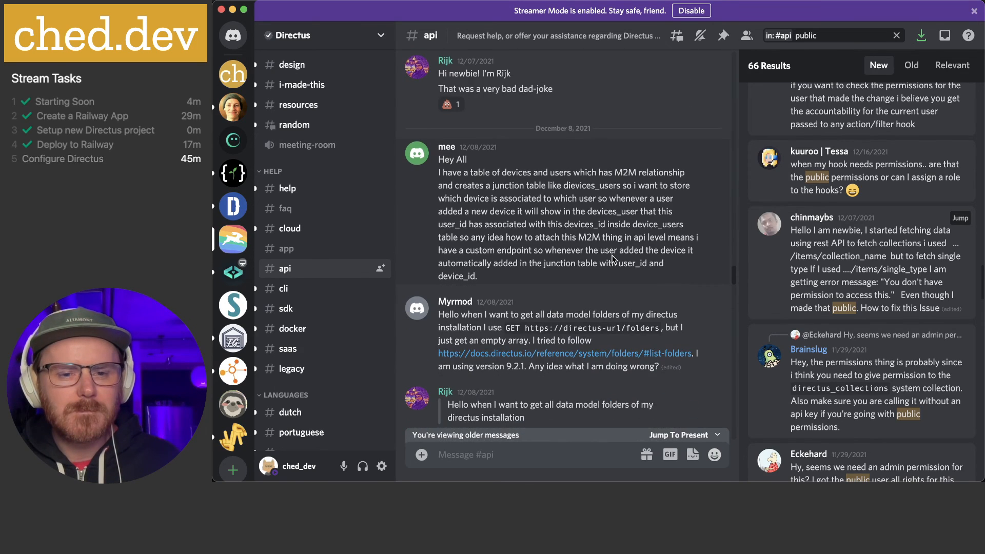
pyautogui.scroll(-4, 612, 257)
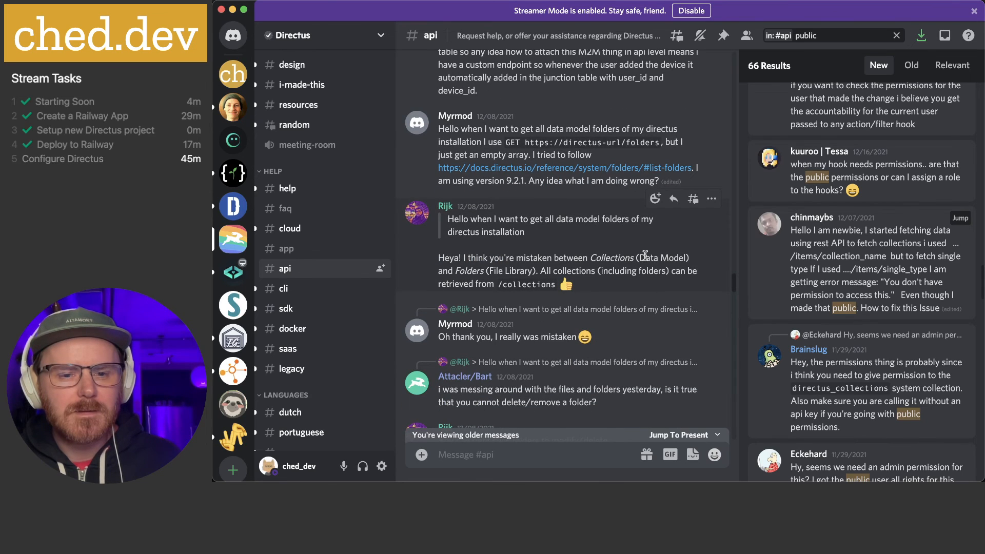
pyautogui.scroll(-2, 646, 259)
pyautogui.scroll(-2, 646, 259)
pyautogui.scroll(2, 644, 259)
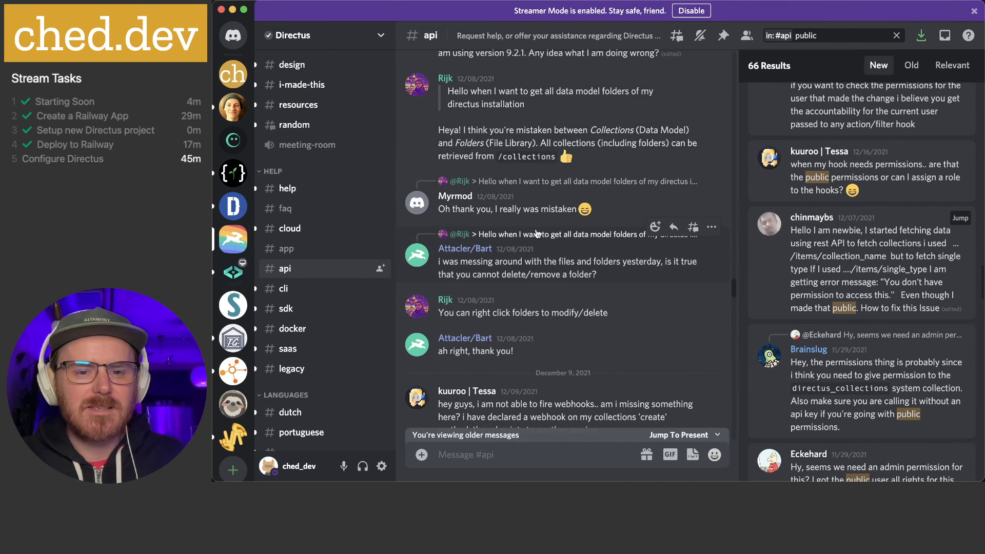
pyautogui.scroll(8, 533, 231)
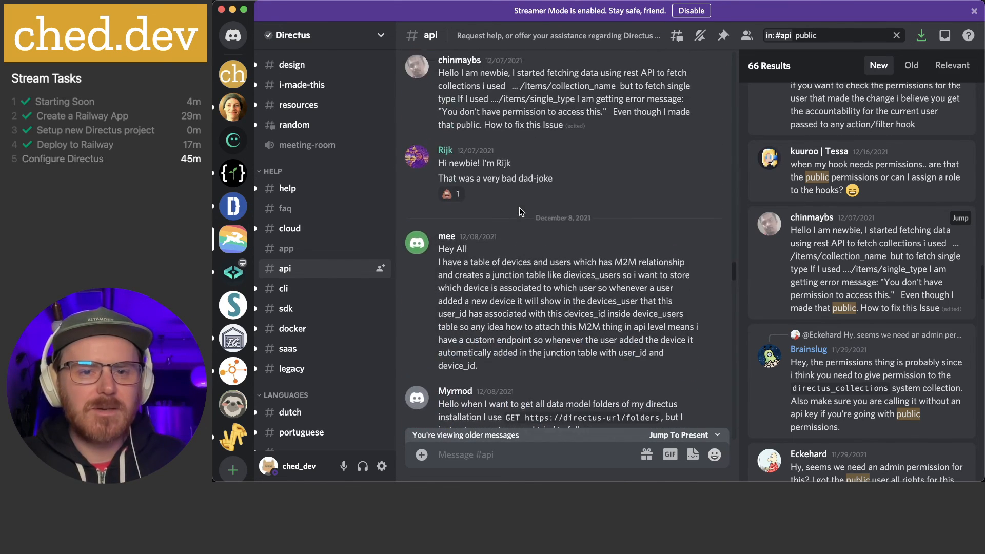
pyautogui.scroll(2, 520, 212)
pyautogui.moveTo(439, 181); pyautogui.dragTo(575, 220)
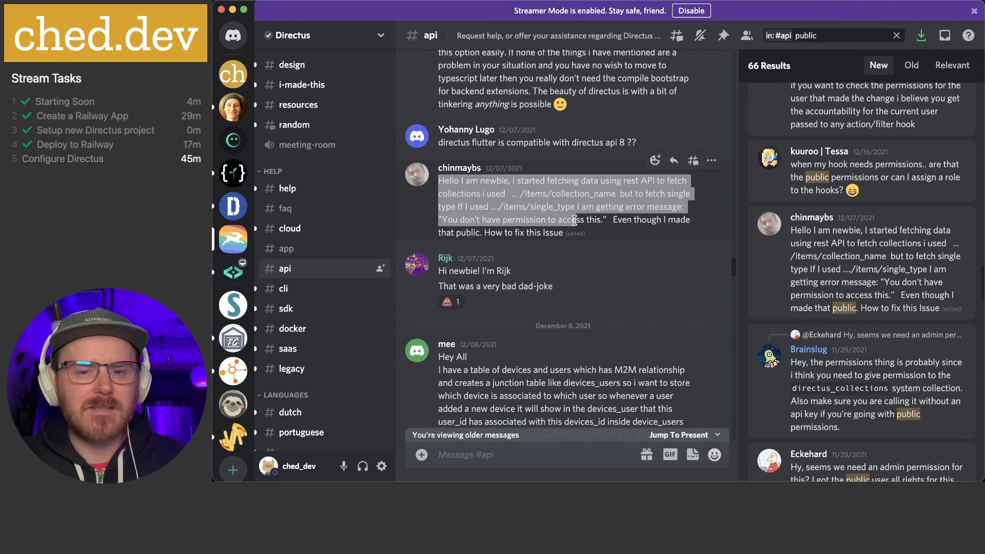
pyautogui.click(574, 219)
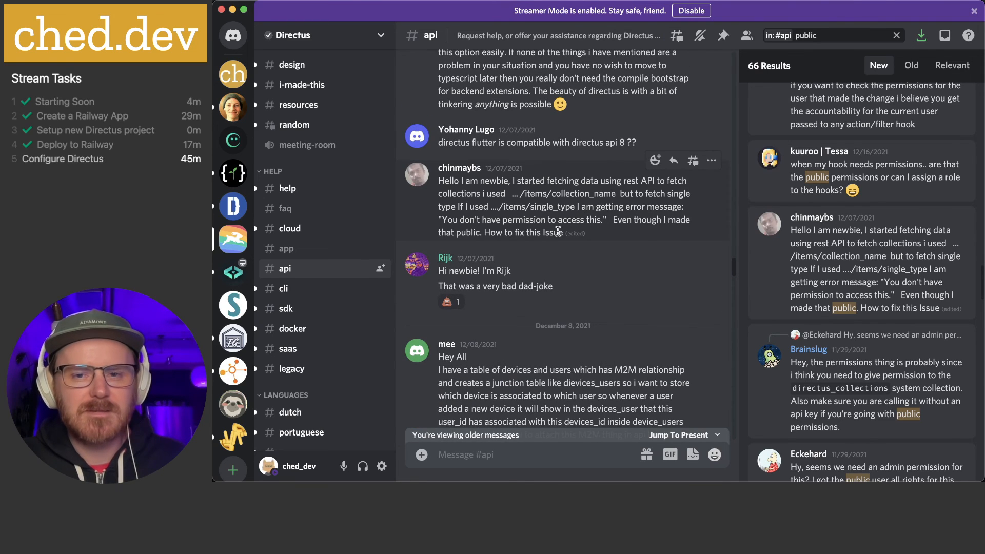
pyautogui.click(710, 162)
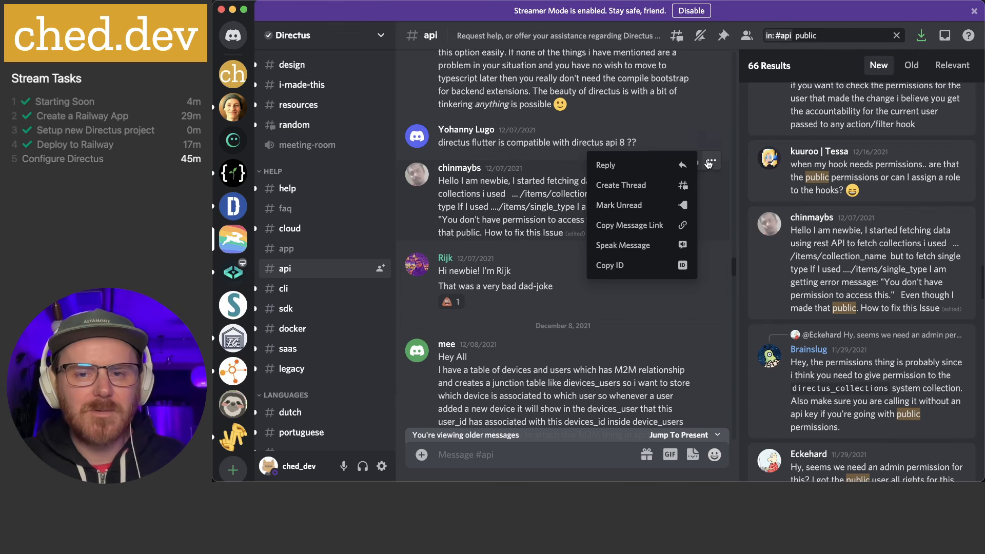
pyautogui.click(543, 205)
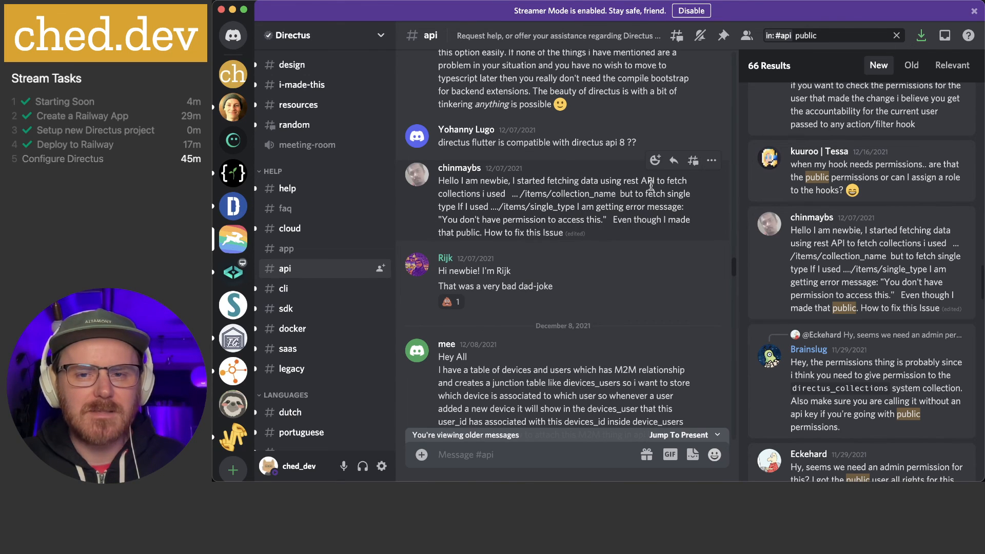
# Find the reply advising Public read permission on directus_collections, then return to Chrome
pyautogui.scroll(-3, 491, 237)
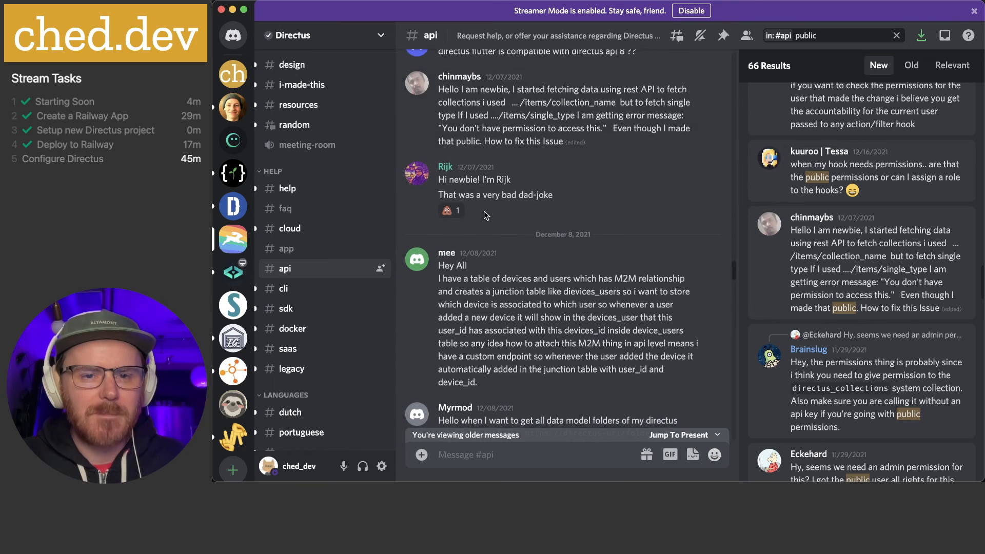
pyautogui.scroll(-10, 491, 238)
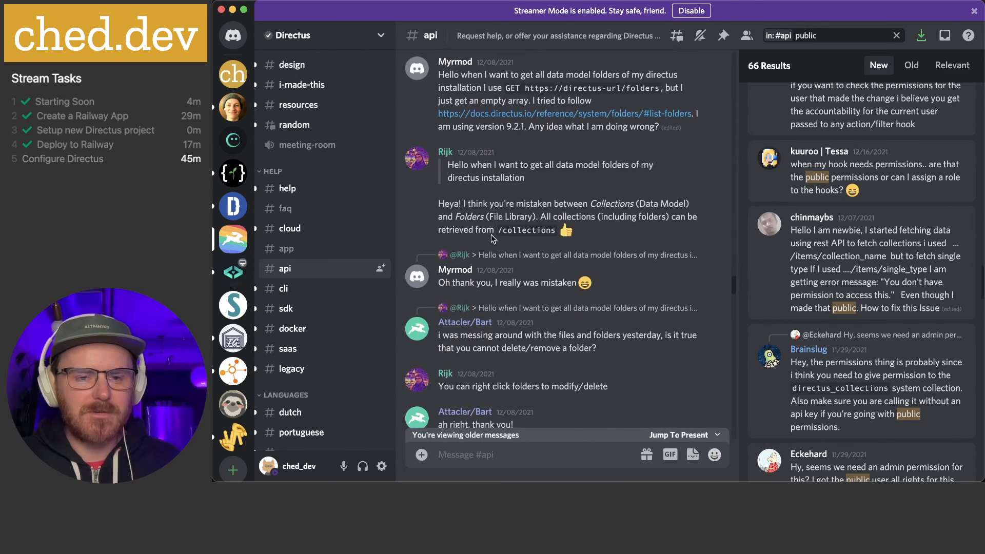
pyautogui.scroll(-10, 491, 237)
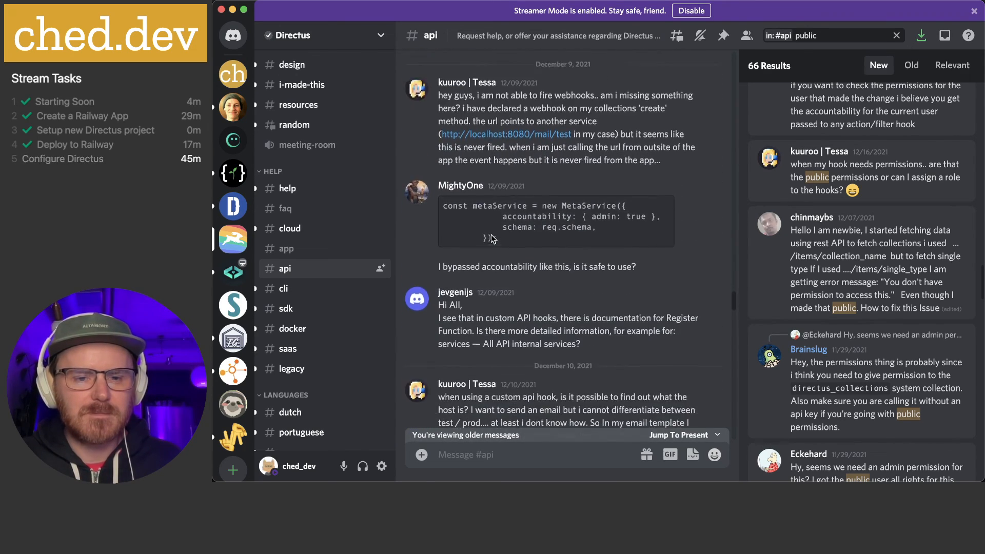
pyautogui.scroll(-10, 491, 238)
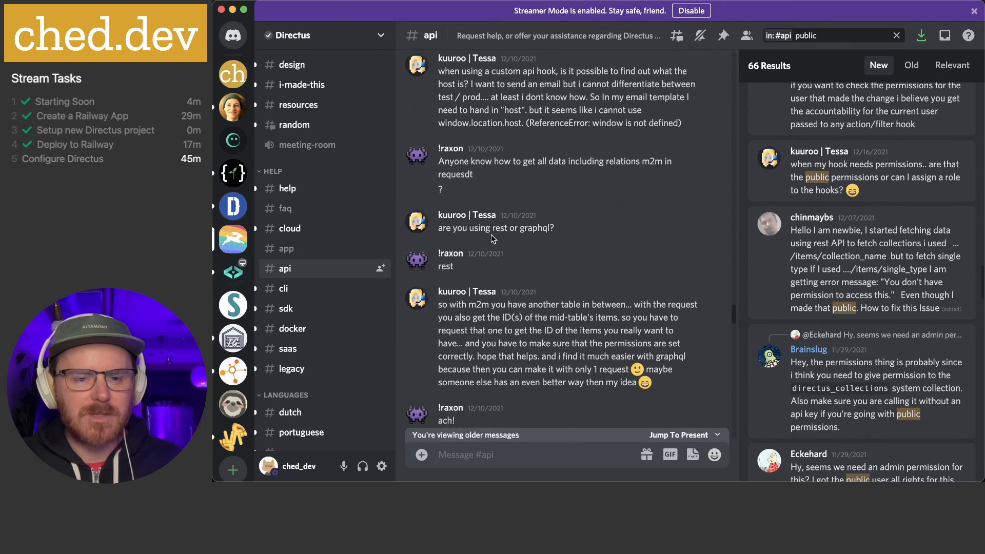
pyautogui.scroll(-10, 491, 238)
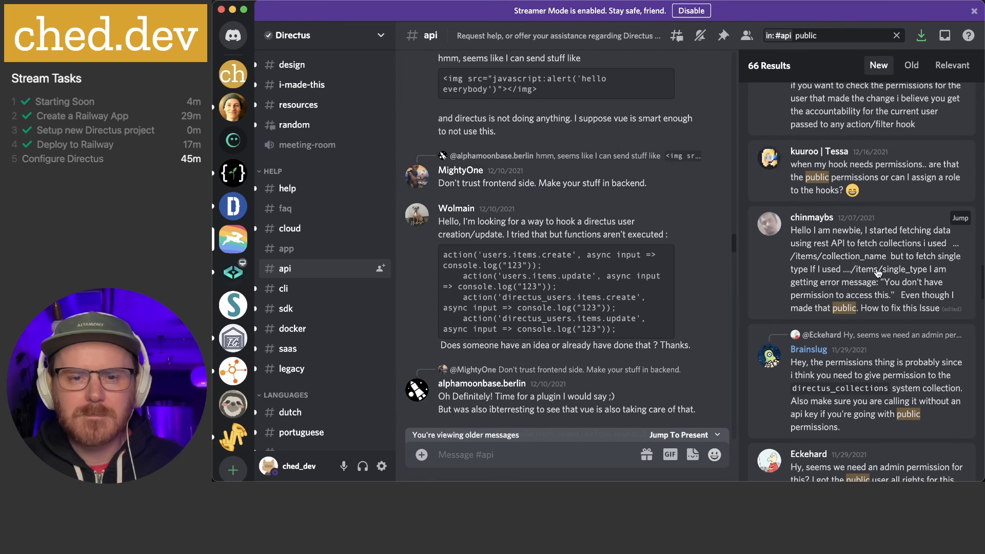
pyautogui.scroll(-3, 878, 272)
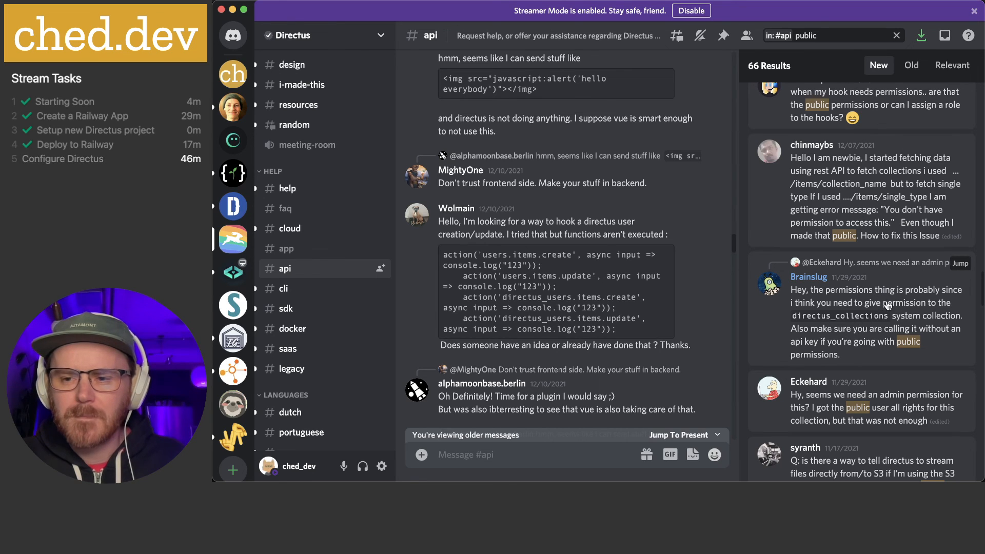
pyautogui.click(855, 352)
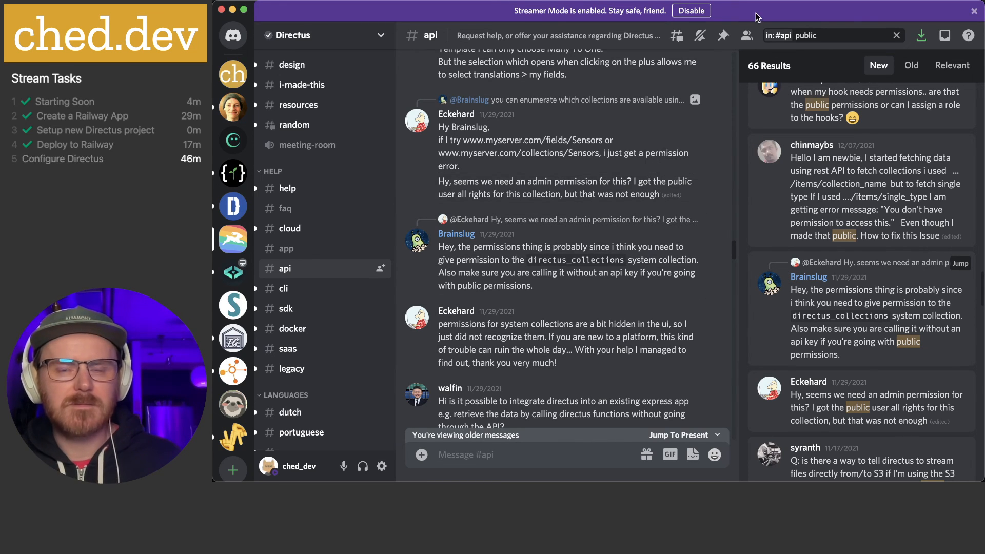
pyautogui.press('super+Tab')
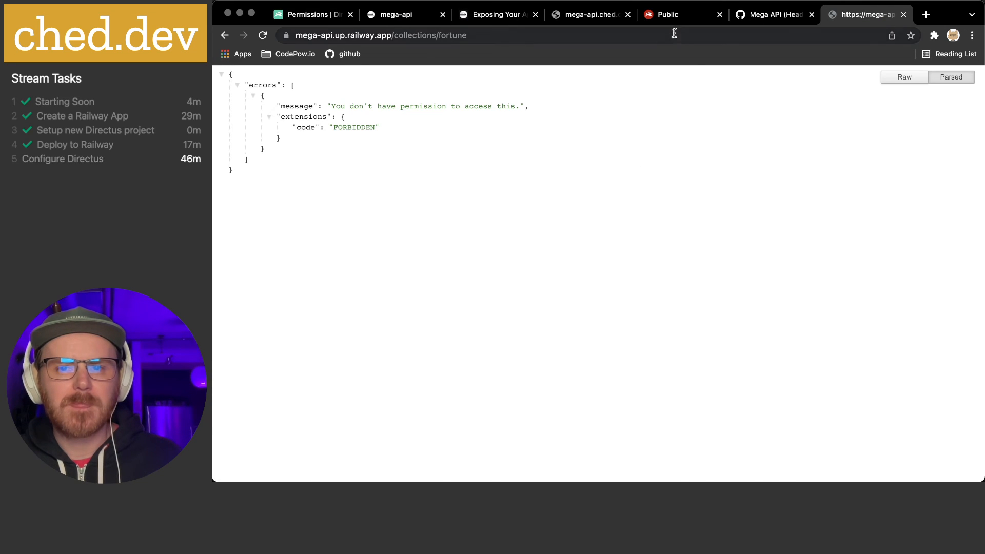
# Choose Use Custom for the Public role's Directus Collections read access
pyautogui.click(672, 16)
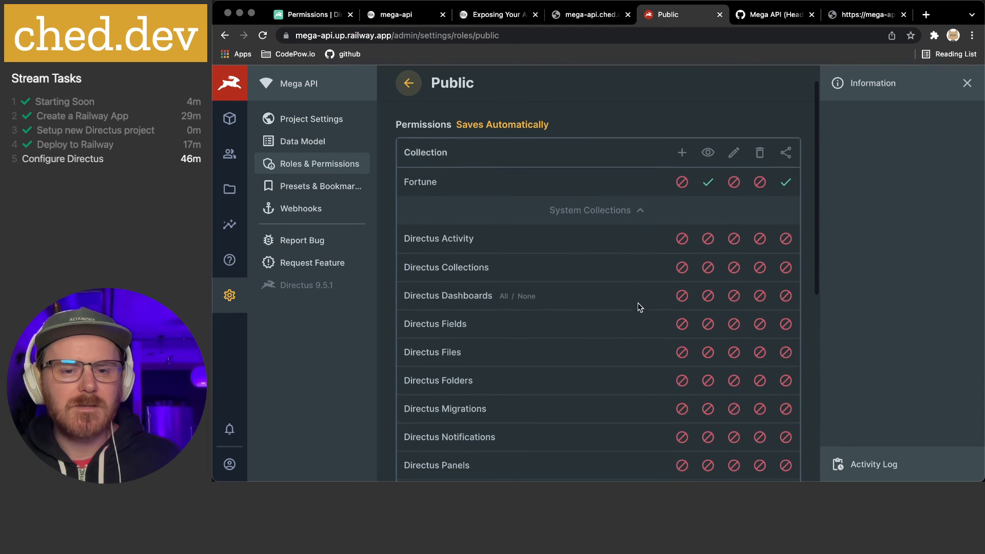
pyautogui.click(708, 267)
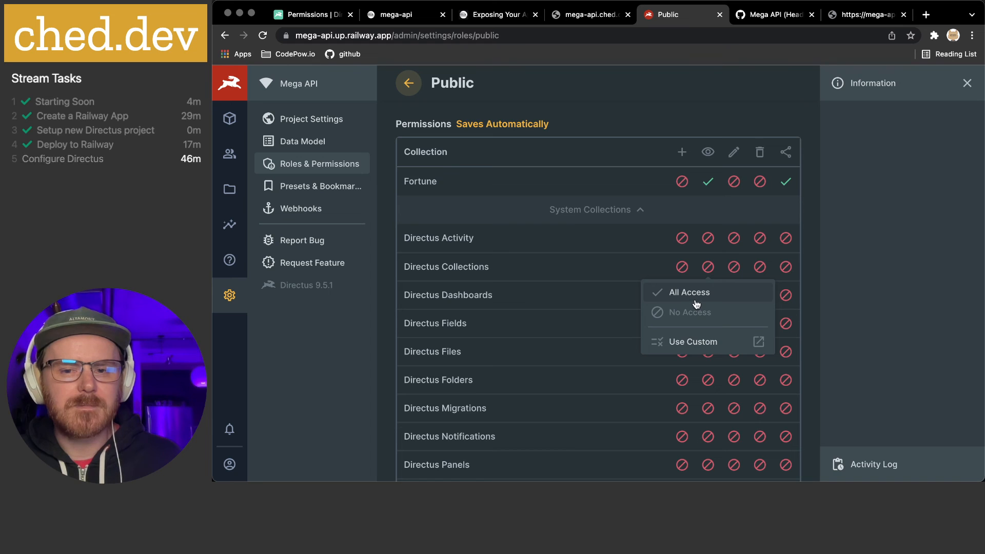
pyautogui.click(690, 343)
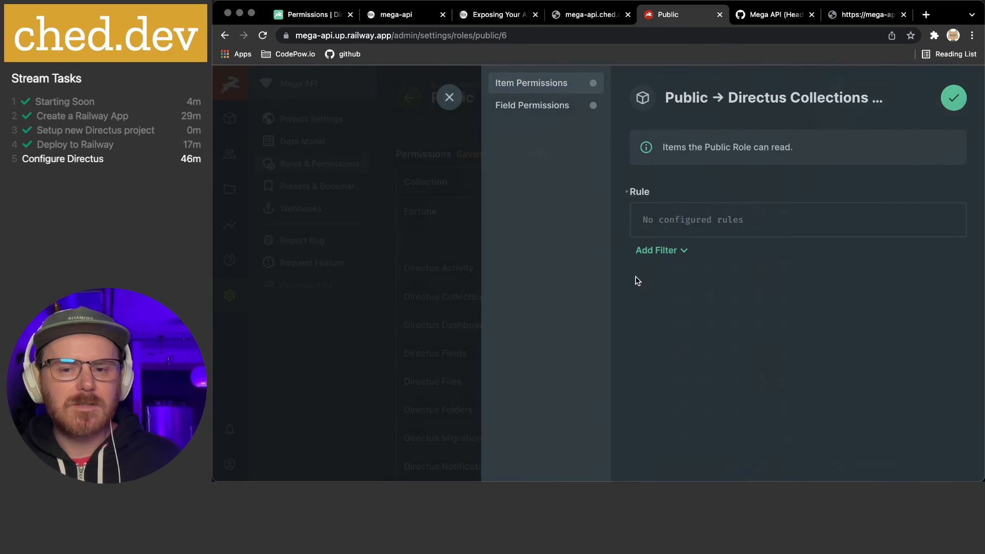
# Restrict the Public read rule to Collection 'Is one of' fortune and show its field permissions
pyautogui.click(668, 252)
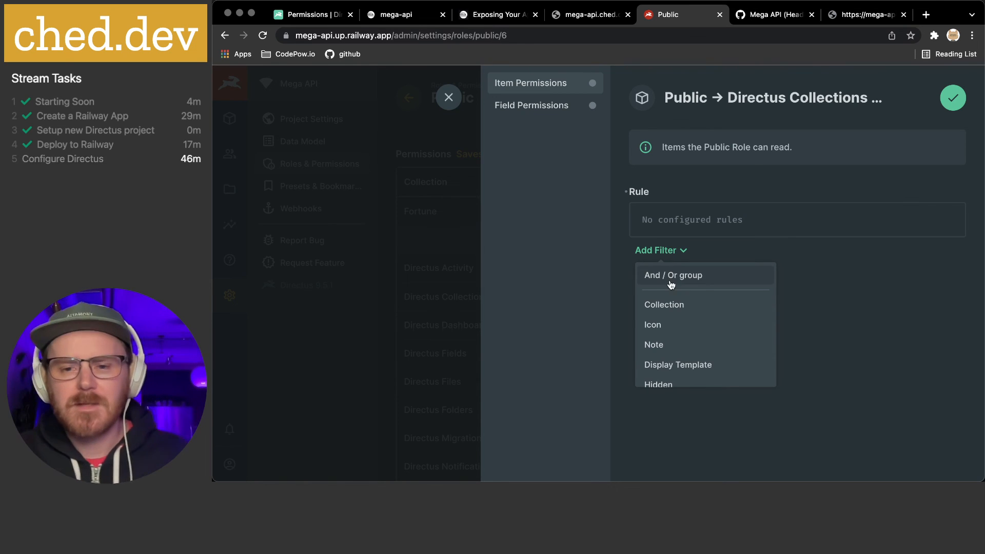
pyautogui.click(668, 307)
pyautogui.click(749, 225)
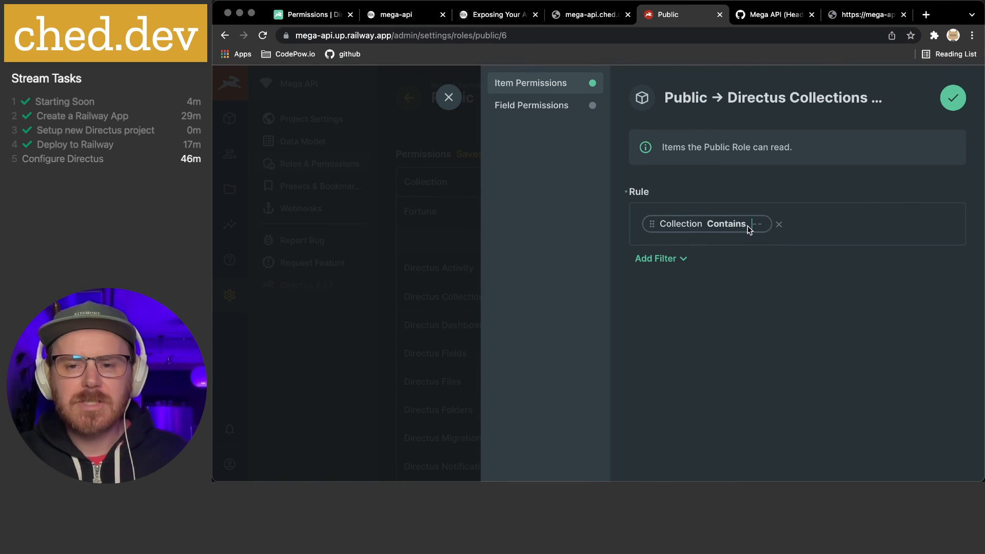
pyautogui.click(726, 224)
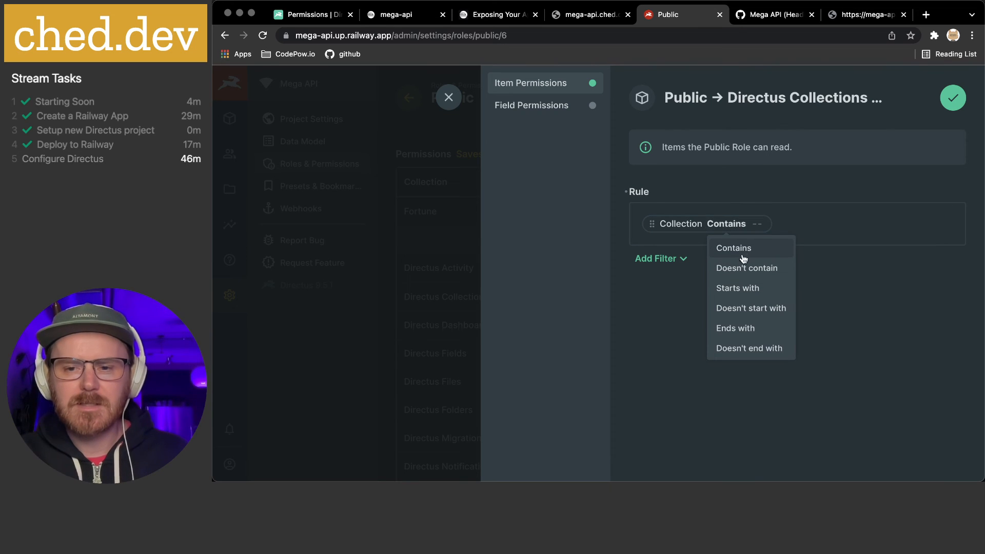
pyautogui.scroll(-3, 741, 308)
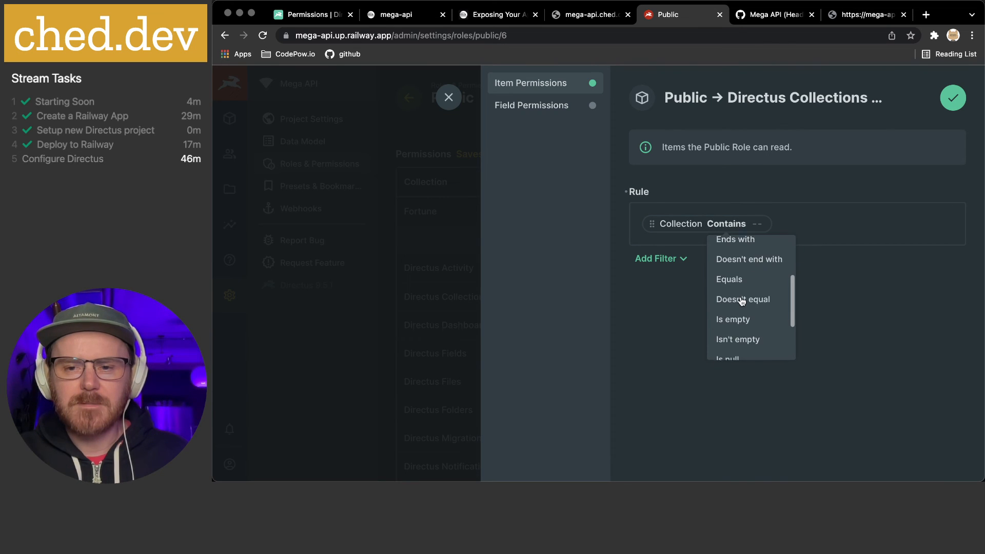
pyautogui.scroll(-3, 741, 303)
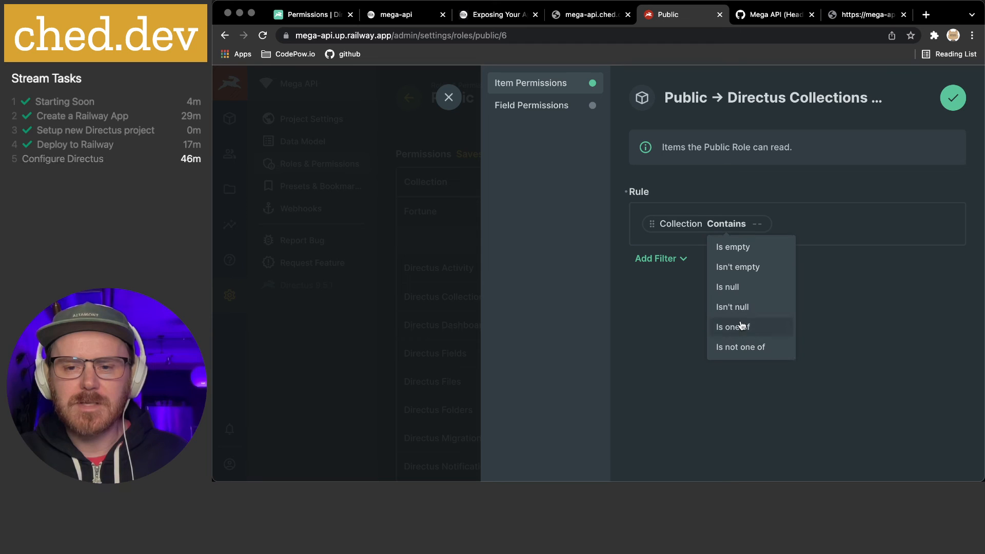
pyautogui.scroll(2, 739, 330)
pyautogui.scroll(-2, 739, 330)
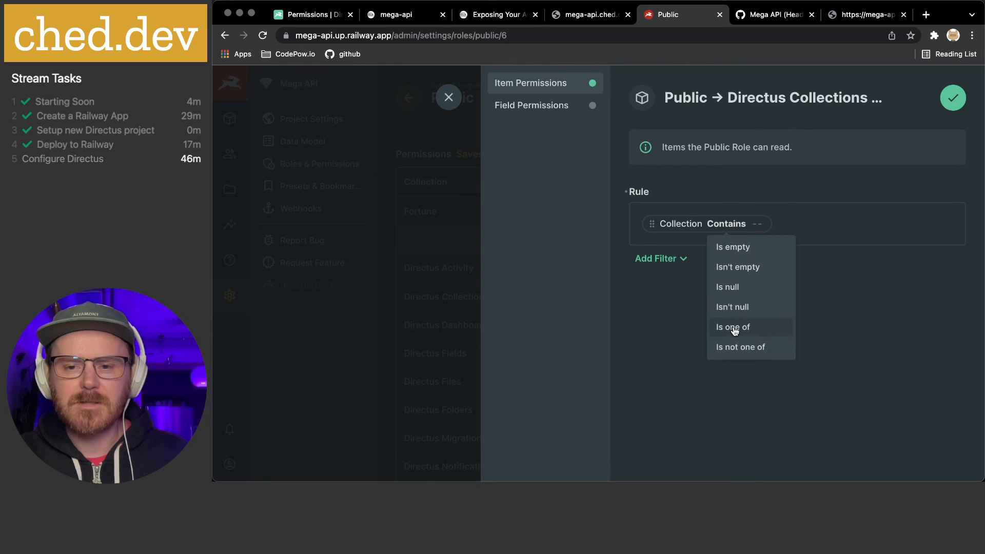
pyautogui.click(738, 328)
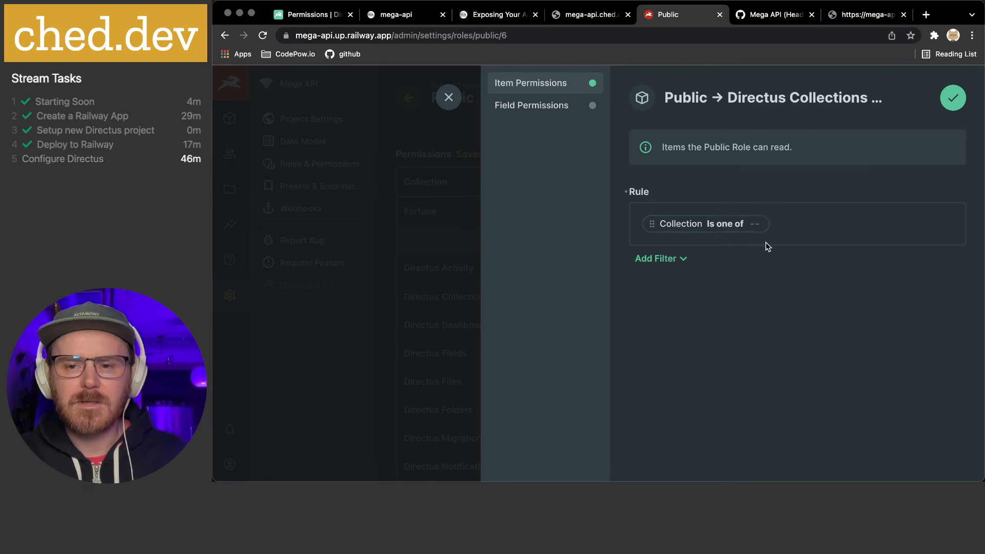
pyautogui.click(754, 223)
pyautogui.write('fortune,')
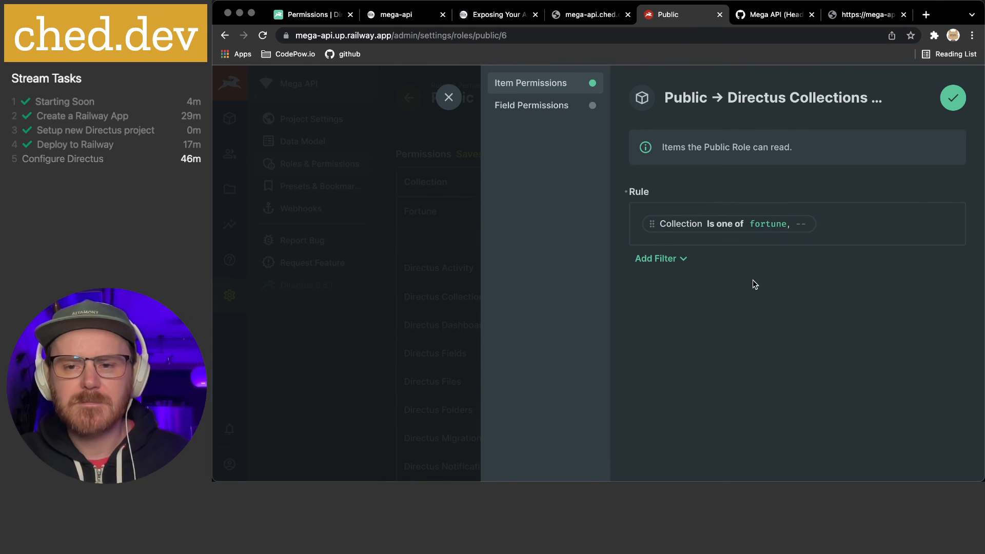
pyautogui.click(553, 105)
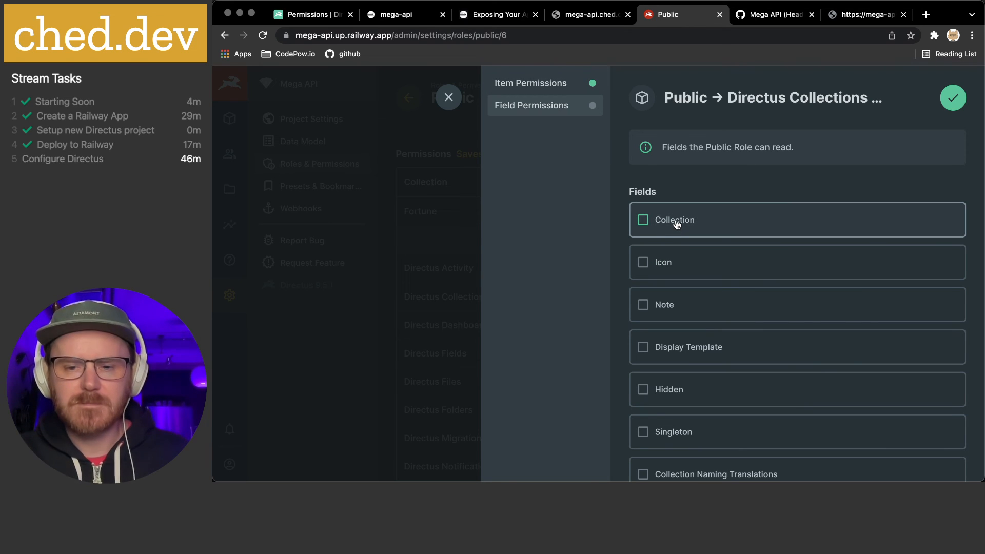
# Save the custom Public read rule and view the collections/fortune response tab
pyautogui.scroll(-3, 677, 225)
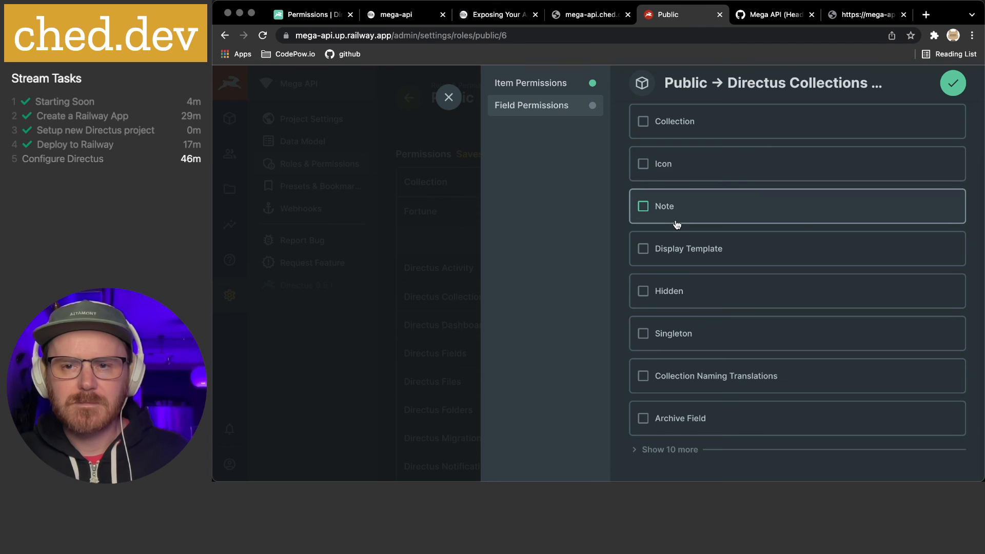
pyautogui.scroll(3, 678, 225)
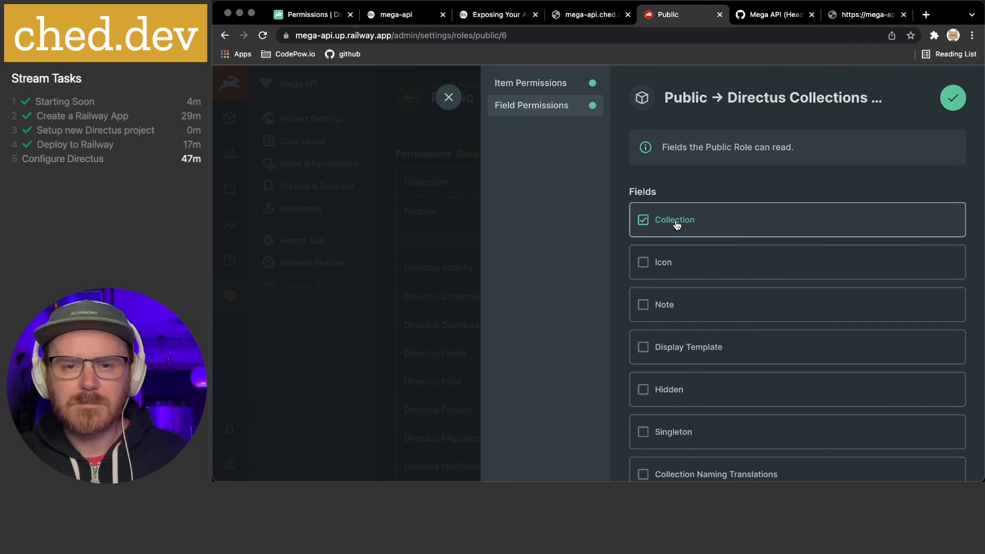
pyautogui.scroll(-3, 725, 231)
pyautogui.scroll(3, 725, 235)
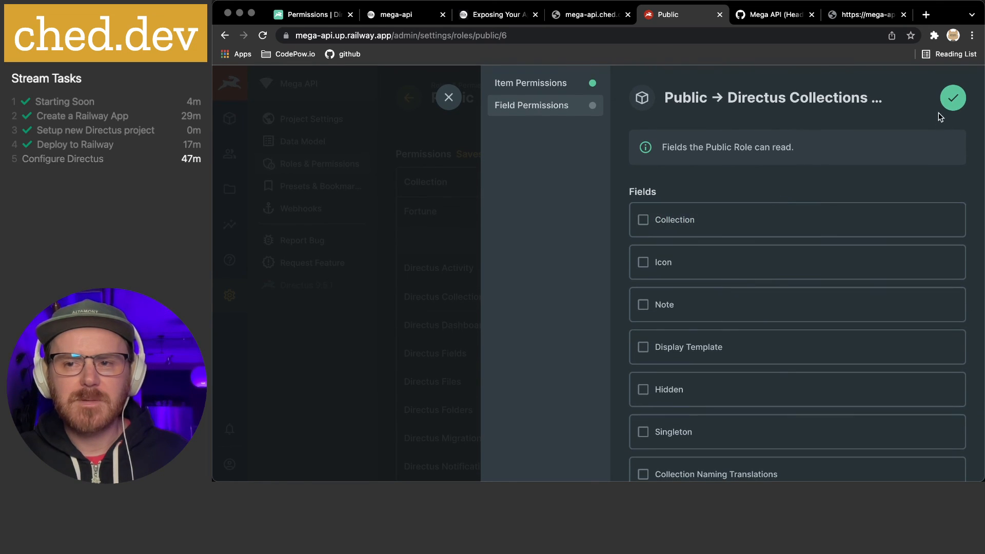
pyautogui.click(954, 99)
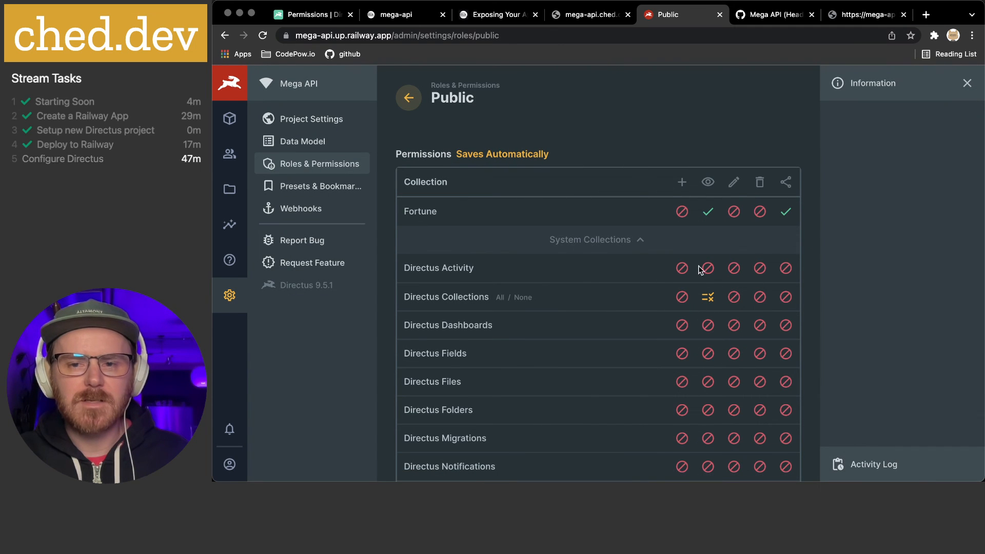
pyautogui.click(867, 15)
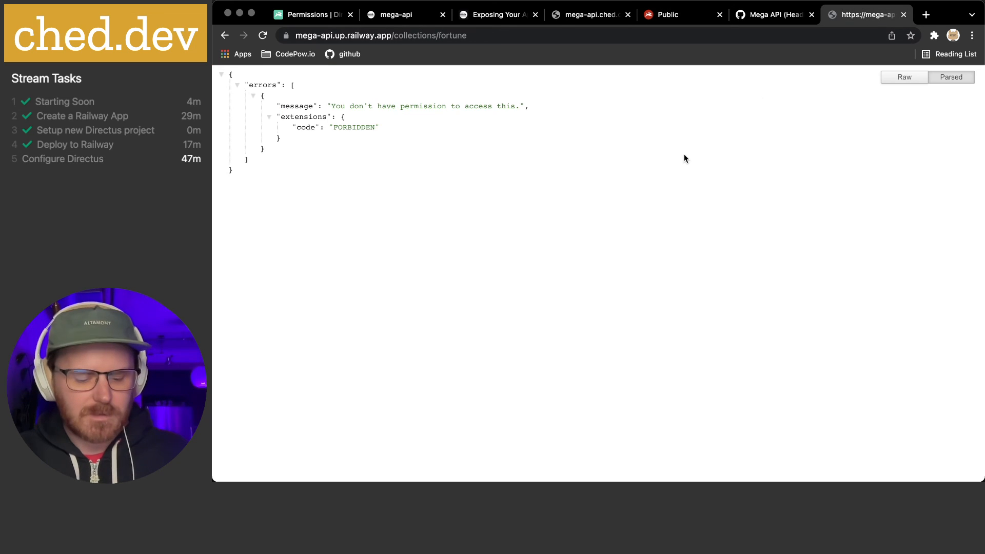
# Reload collections/fortune so it returns the collection's JSON, then return to Public permissions
pyautogui.press('super+r')
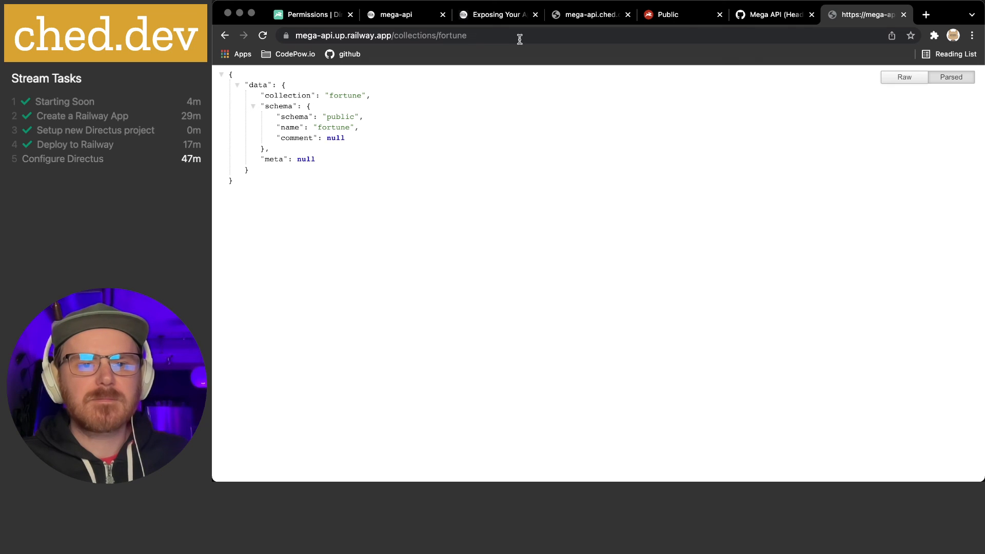
pyautogui.click(654, 15)
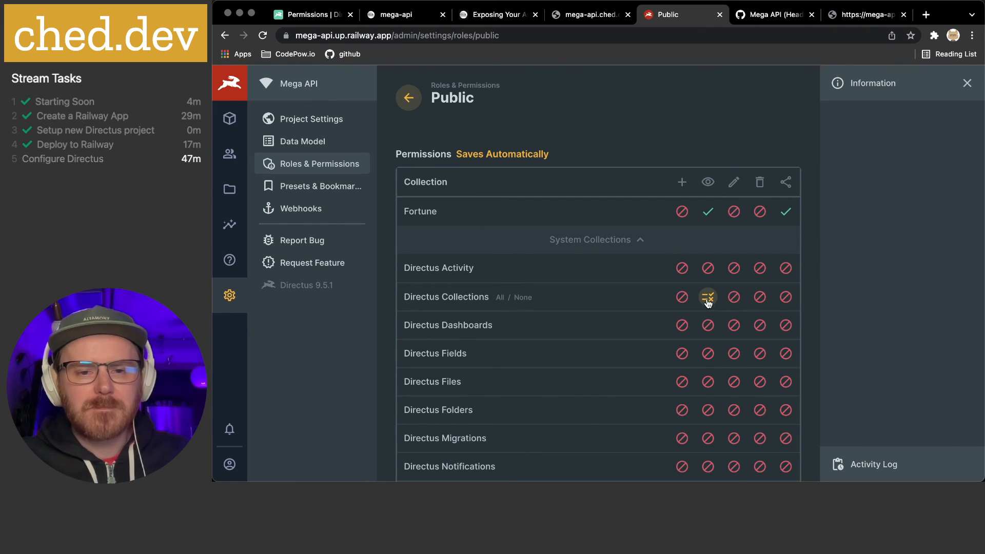
pyautogui.scroll(-5, 638, 303)
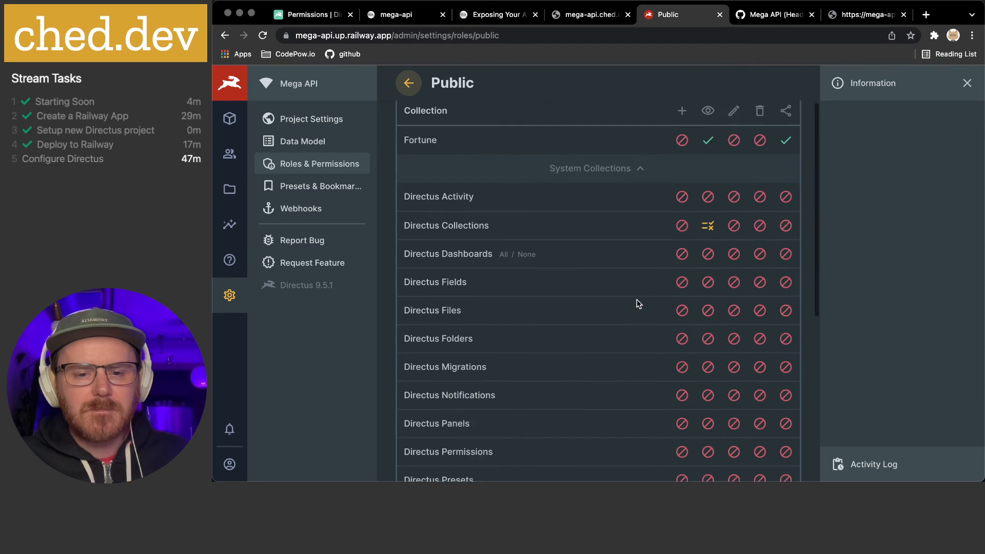
pyautogui.scroll(-5, 637, 303)
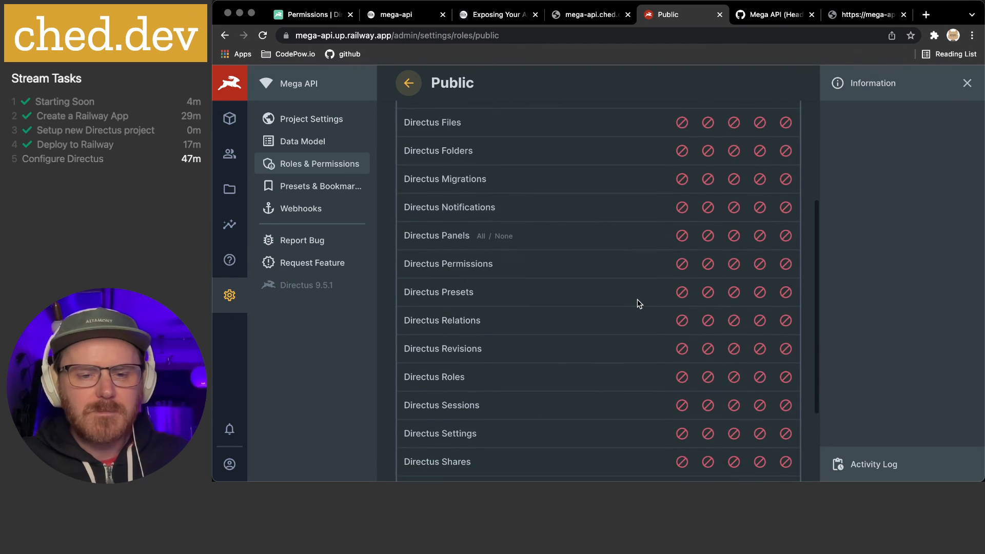
pyautogui.scroll(10, 638, 300)
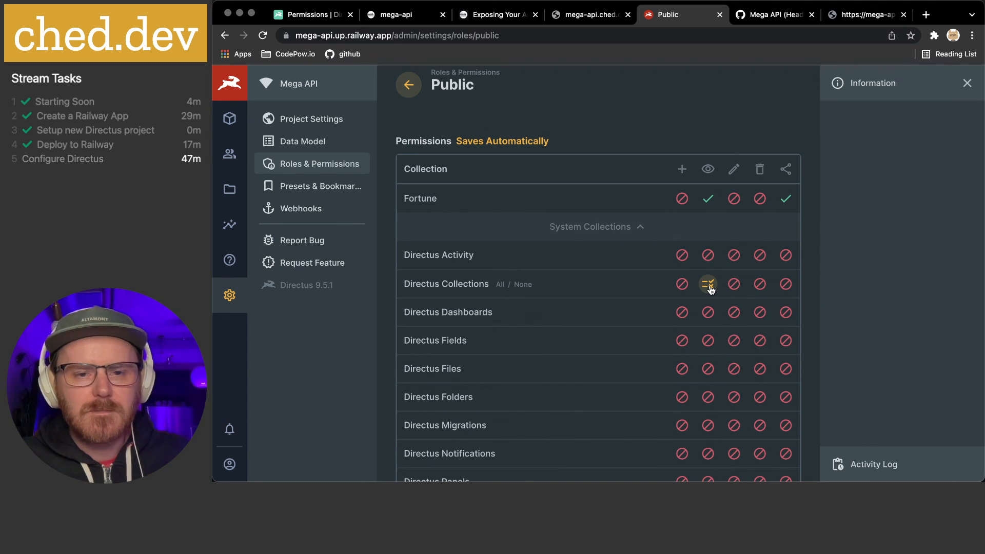
# Let Public read the Collection field of Directus Collections and save the field permissions
pyautogui.click(709, 287)
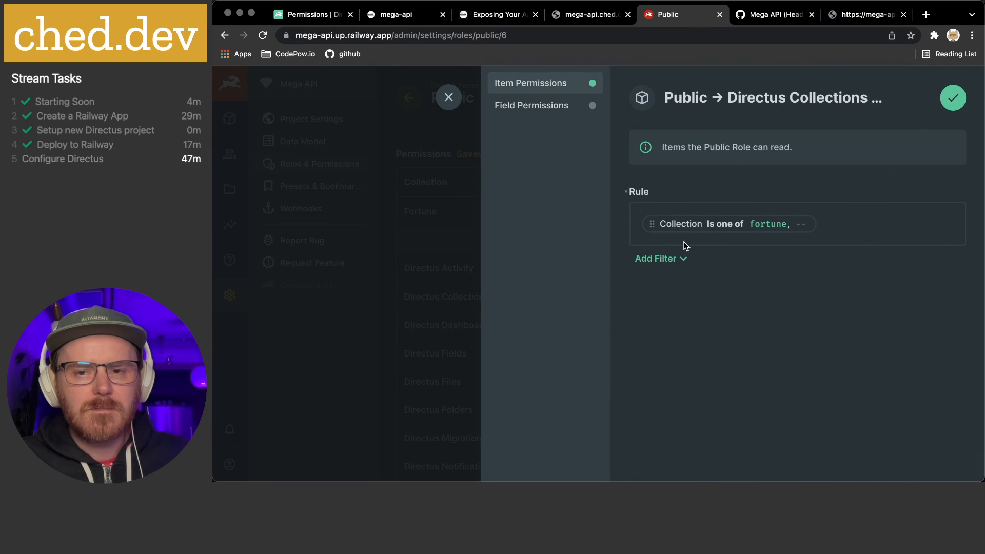
pyautogui.click(532, 106)
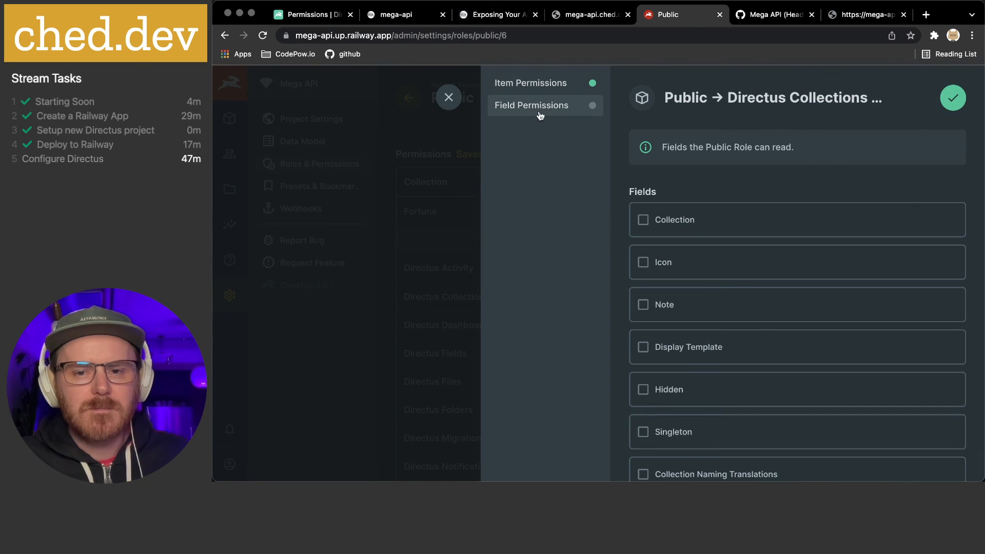
pyautogui.scroll(-3, 747, 285)
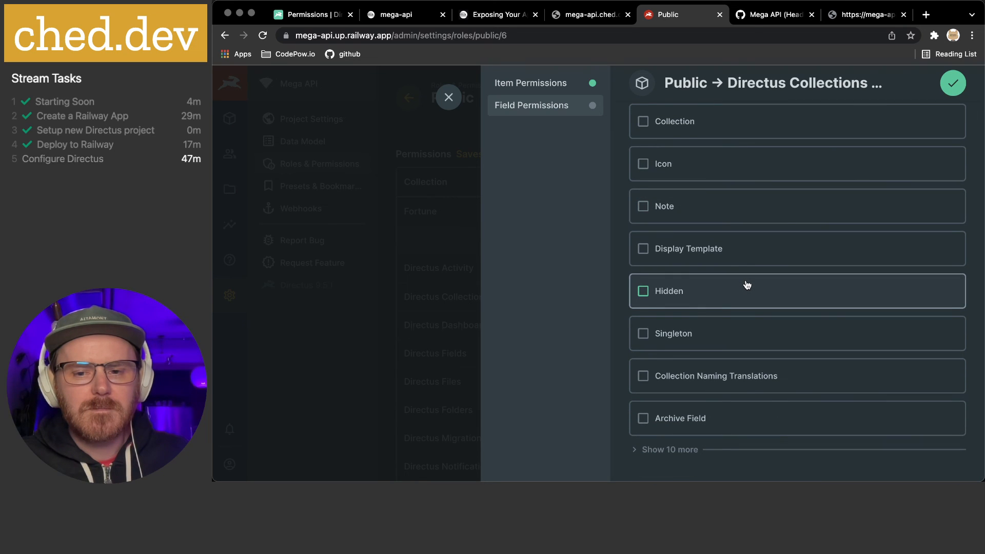
pyautogui.scroll(3, 747, 285)
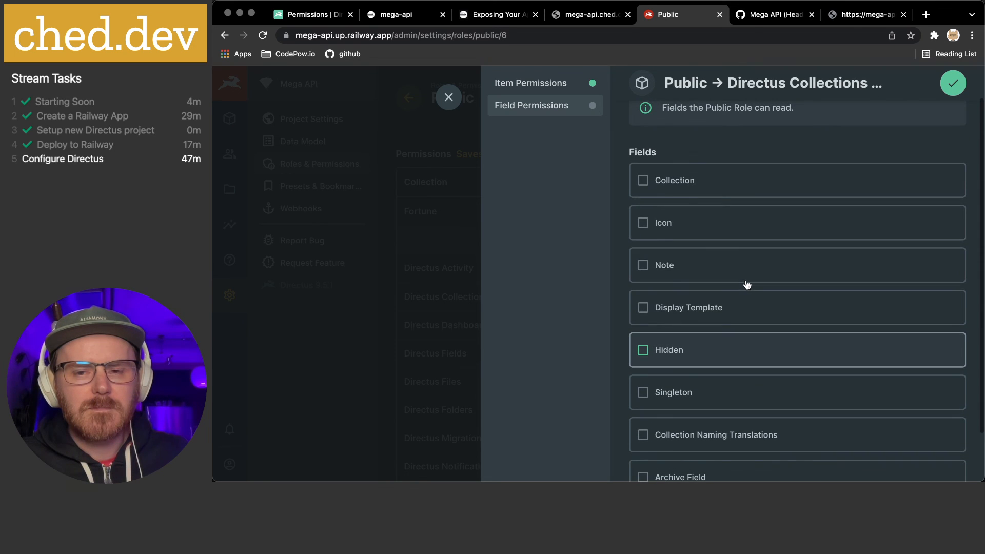
pyautogui.click(673, 185)
pyautogui.scroll(-2, 669, 251)
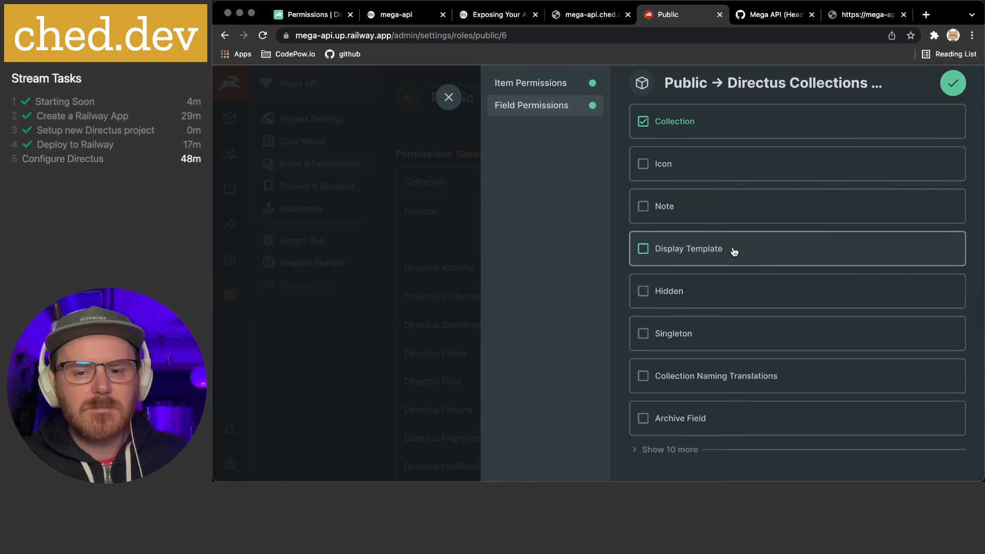
pyautogui.click(676, 457)
pyautogui.scroll(-4, 728, 431)
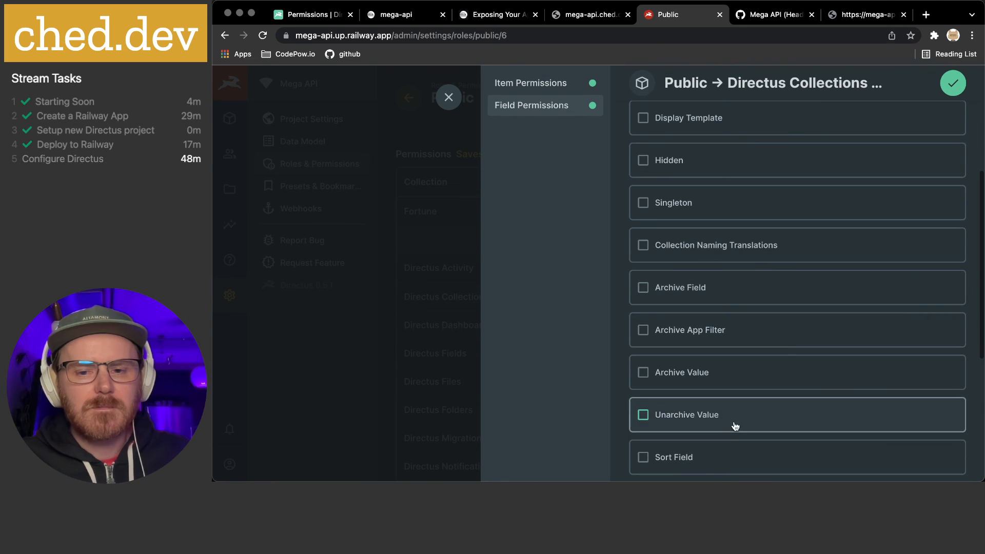
pyautogui.scroll(-5, 789, 347)
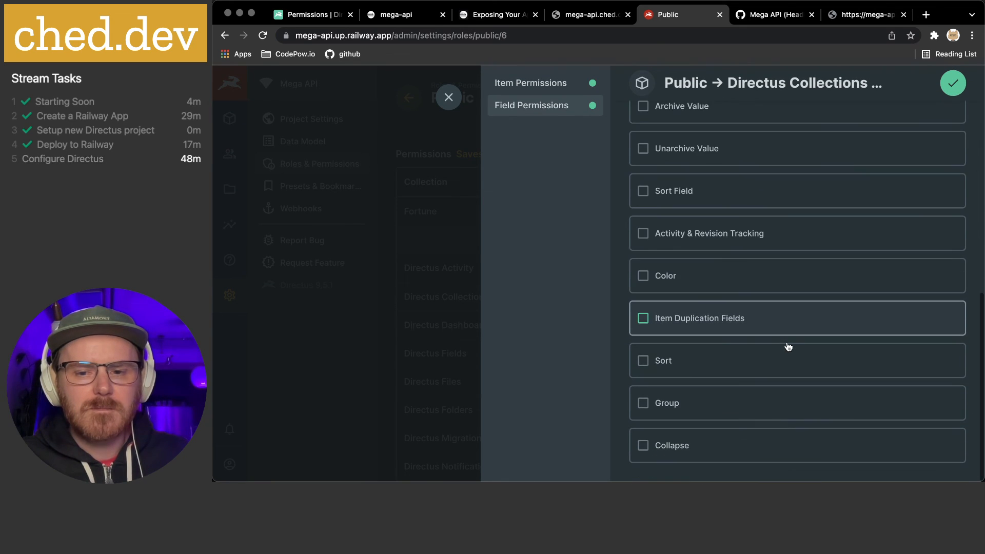
pyautogui.scroll(2, 788, 347)
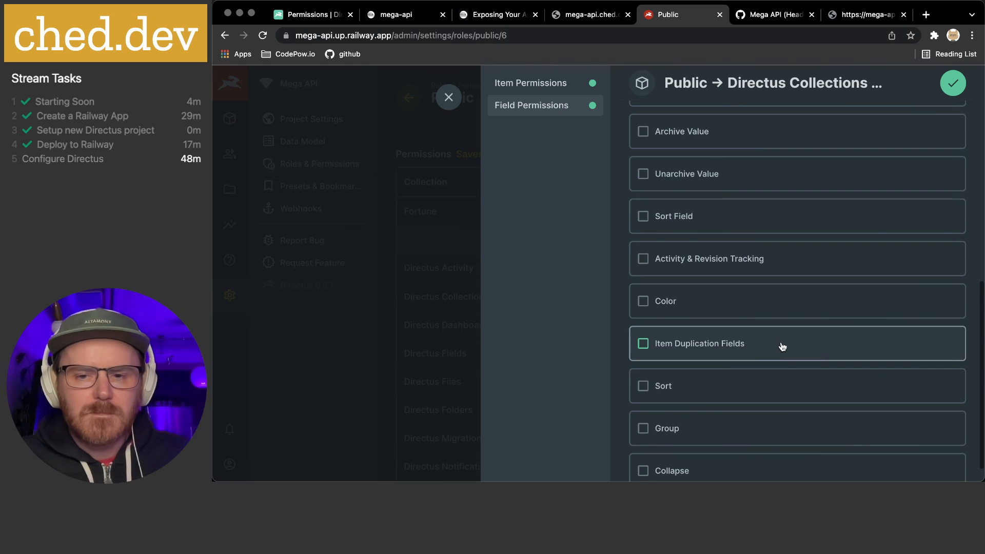
pyautogui.scroll(1, 772, 345)
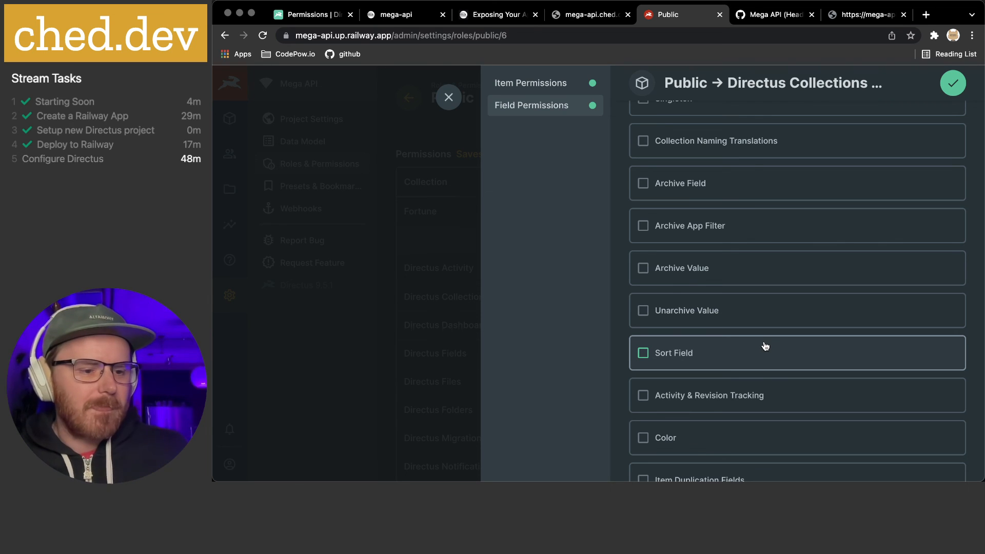
pyautogui.scroll(5, 766, 347)
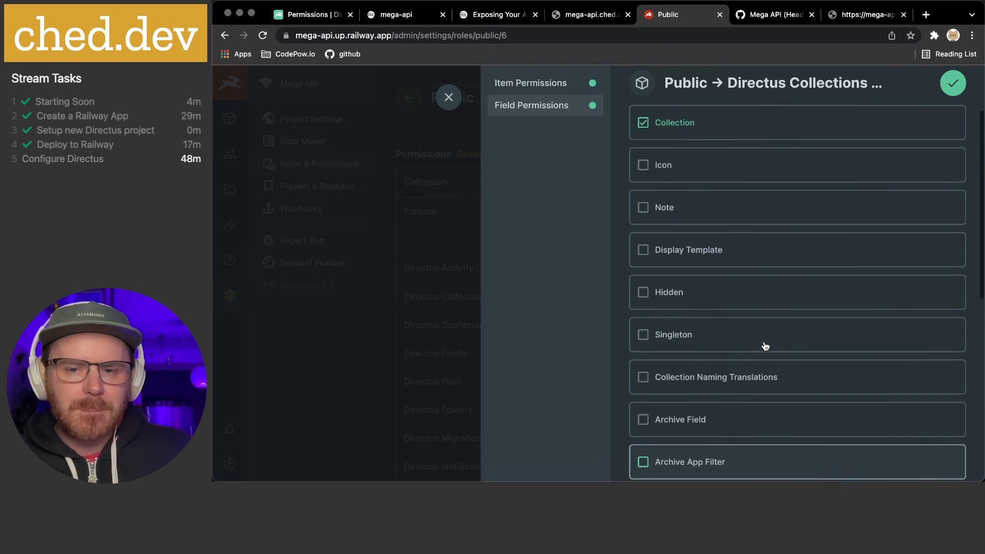
pyautogui.scroll(2, 766, 346)
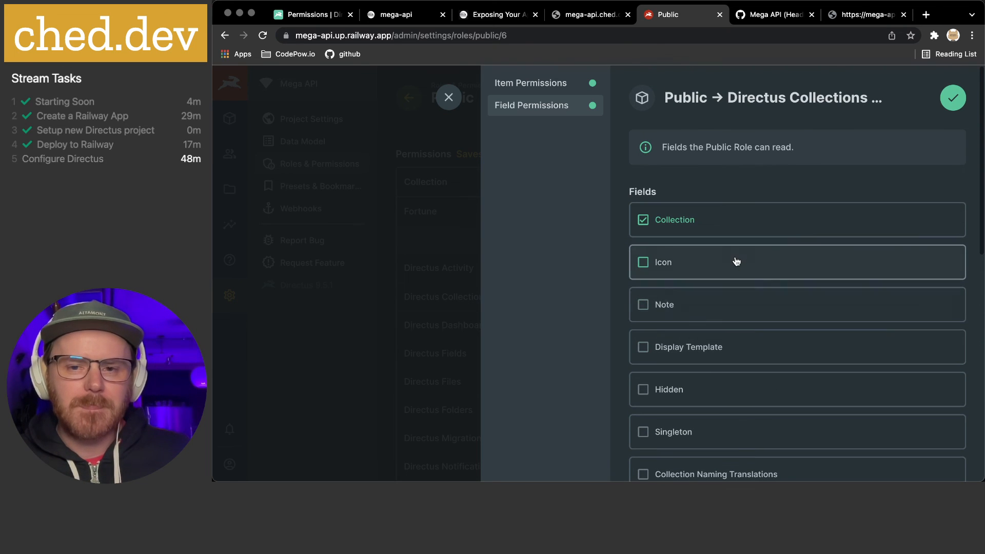
pyautogui.click(951, 98)
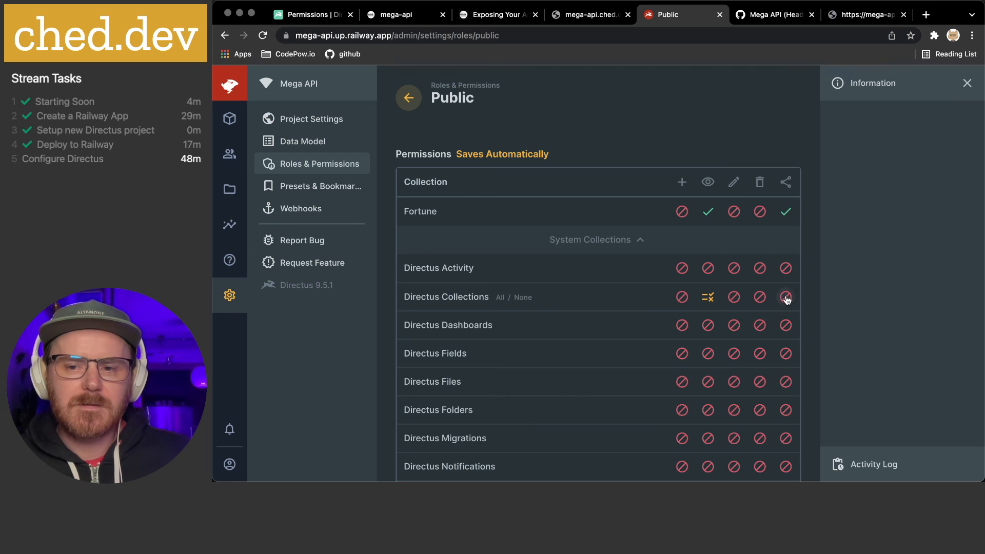
# Set Fortune's share access to No Access for Public and view the fortune API response
pyautogui.click(786, 214)
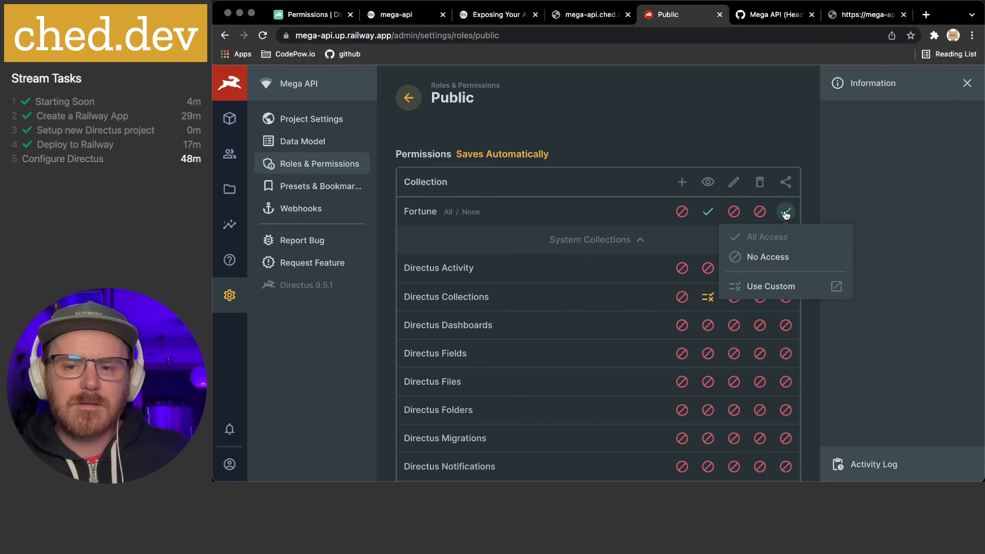
pyautogui.click(779, 264)
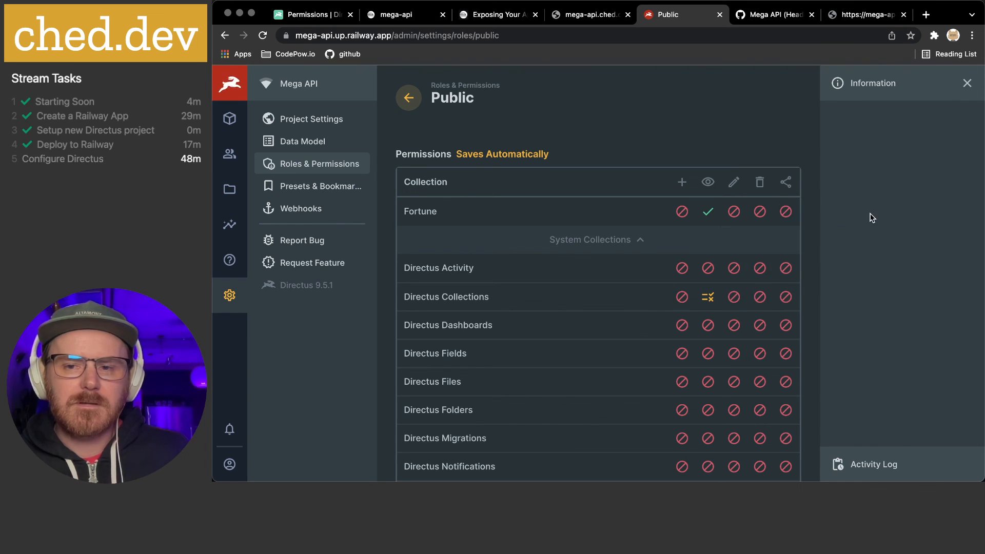
pyautogui.click(853, 15)
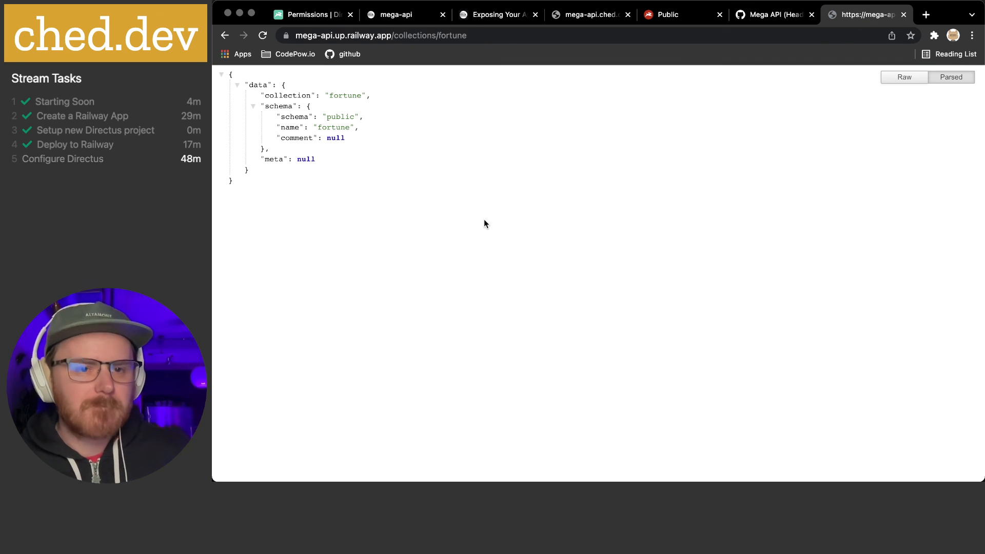
# Reload the fortune response to include meta details, return to Public permissions, then bring up Discord
pyautogui.press('super+r')
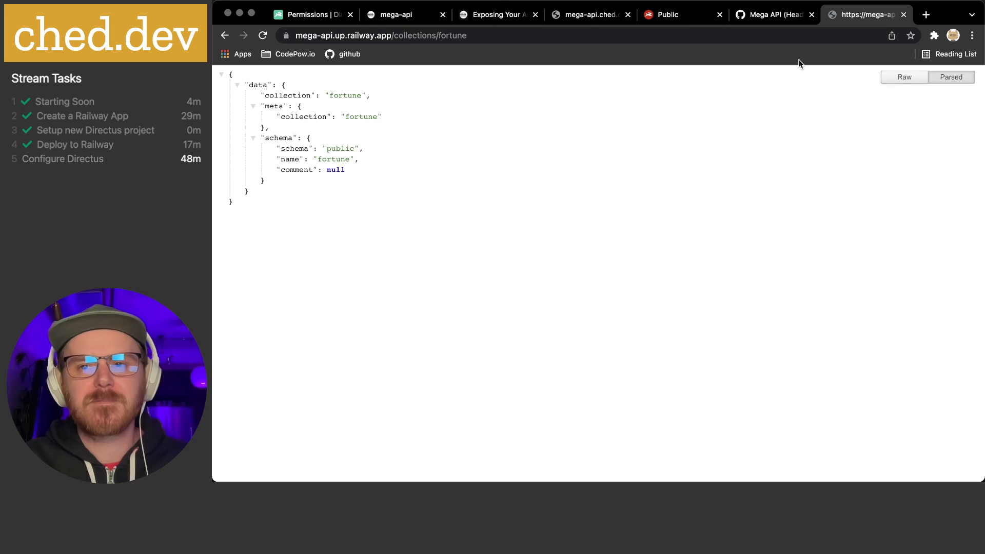
pyautogui.click(669, 15)
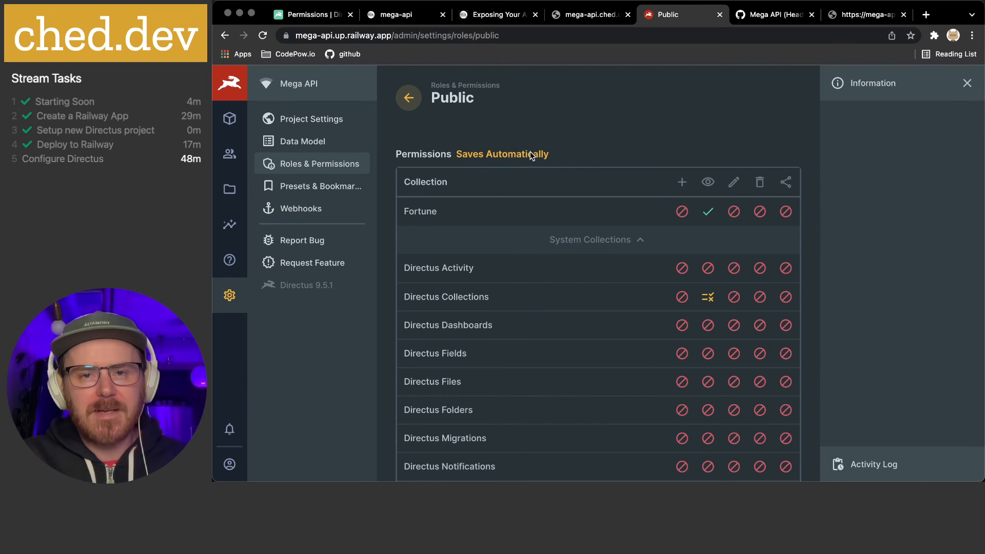
pyautogui.moveTo(607, 478)
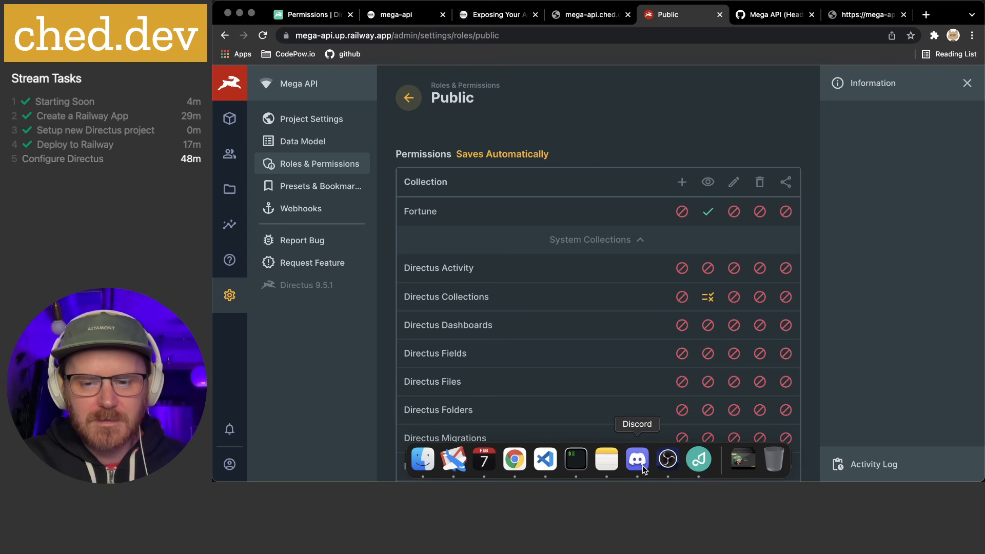
pyautogui.click(638, 463)
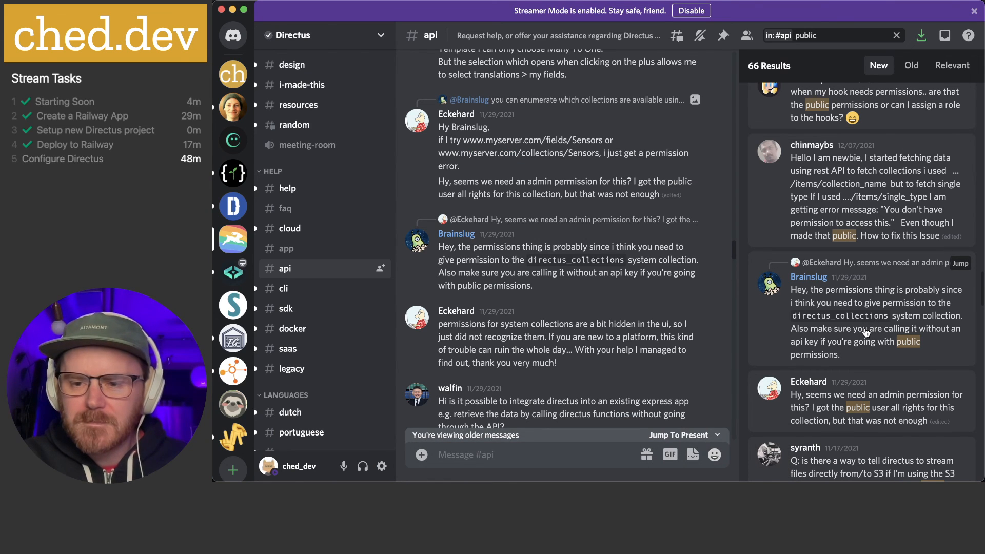
# Open the #api search result asking about permission errors on example.com/items/projects
pyautogui.scroll(-2, 866, 332)
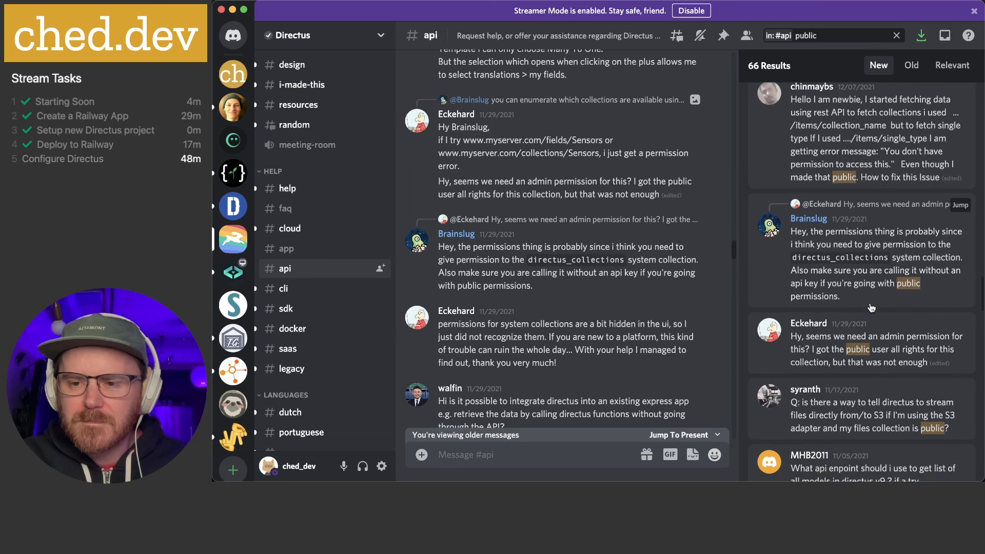
pyautogui.scroll(-4, 871, 308)
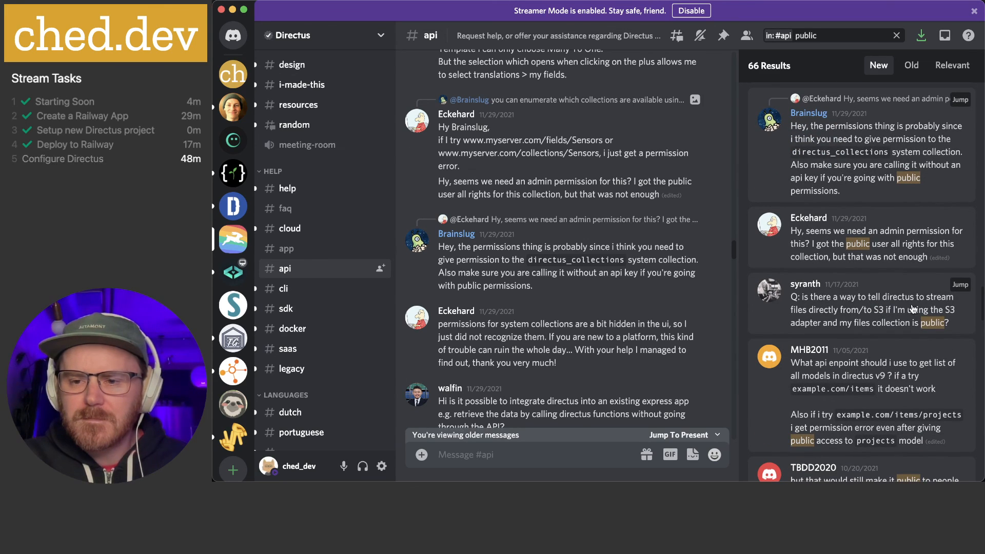
pyautogui.scroll(-3, 913, 310)
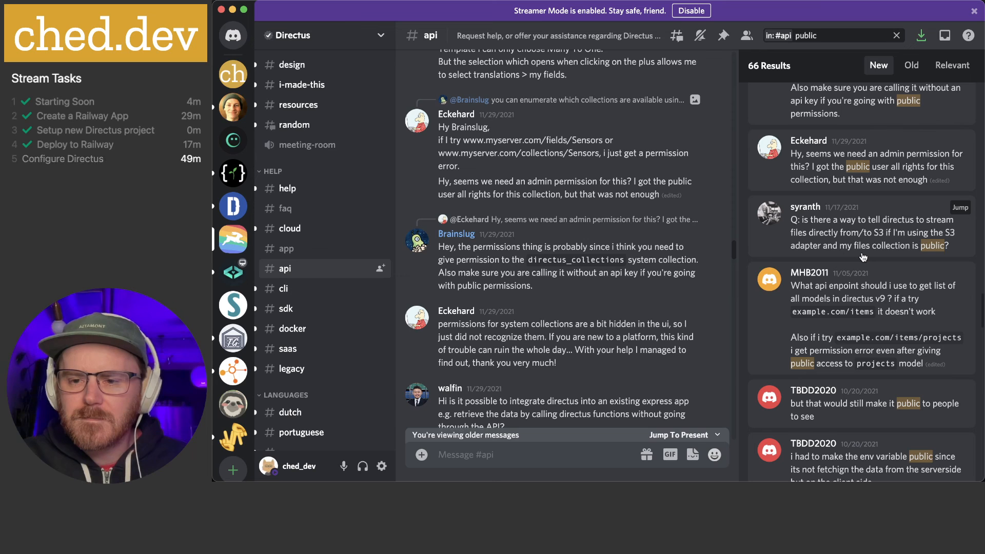
pyautogui.click(881, 330)
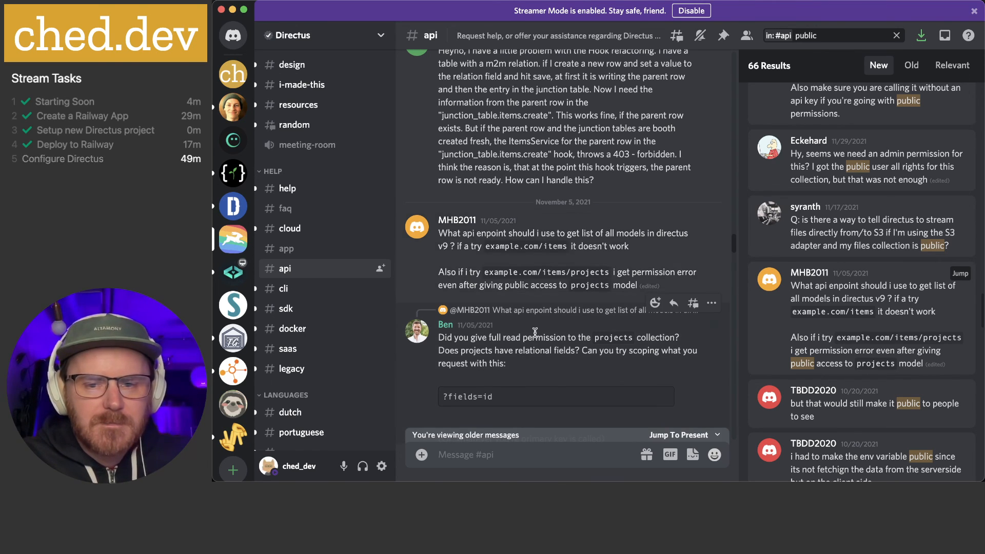
# Read down through that thread about errors despite granting public read access
pyautogui.scroll(-2, 506, 307)
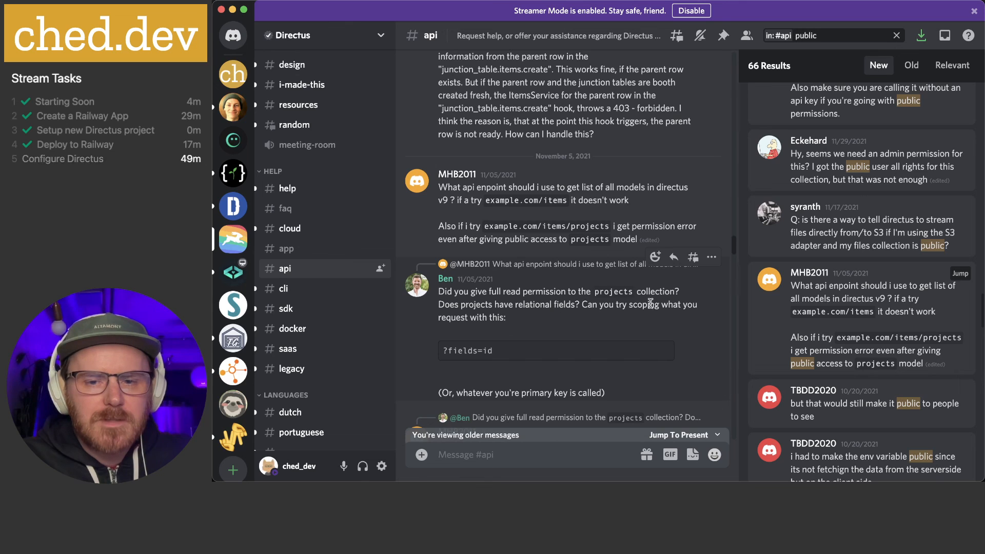
pyautogui.scroll(-2, 508, 319)
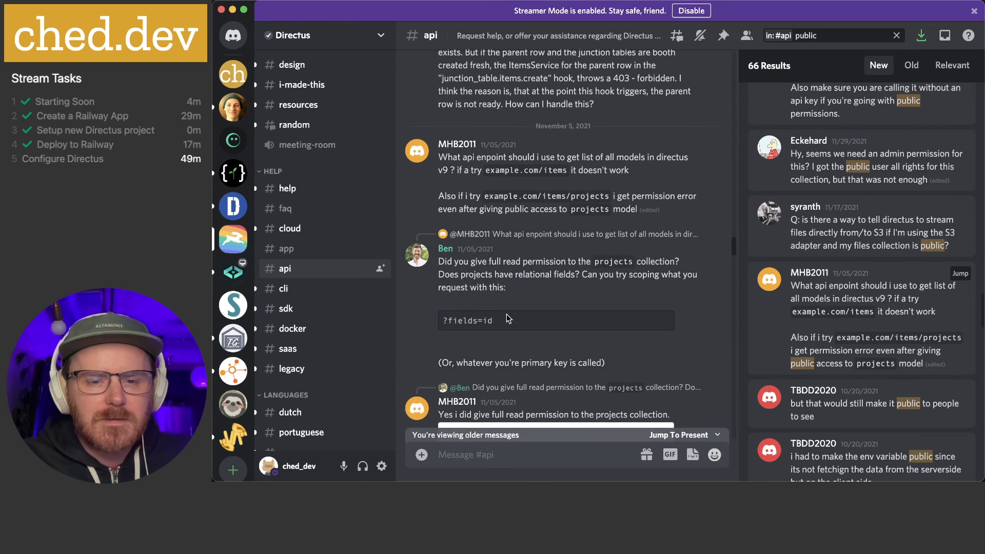
pyautogui.scroll(-4, 508, 318)
pyautogui.scroll(-3, 506, 318)
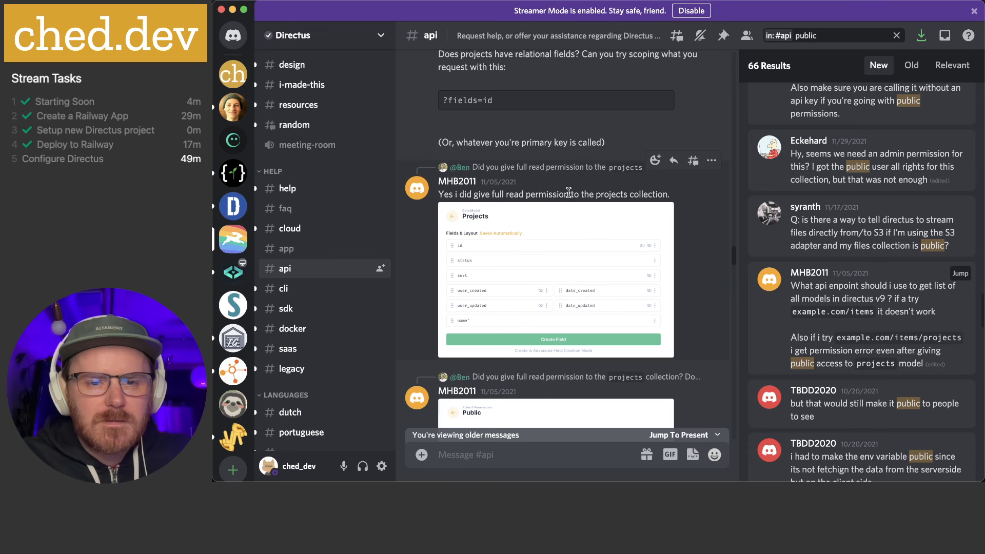
pyautogui.scroll(-3, 569, 193)
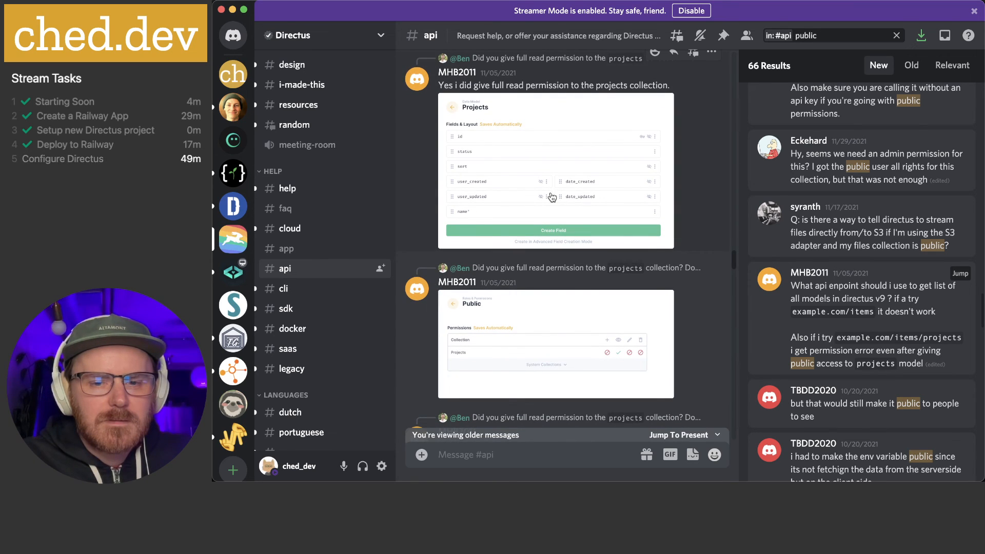
pyautogui.scroll(-3, 552, 197)
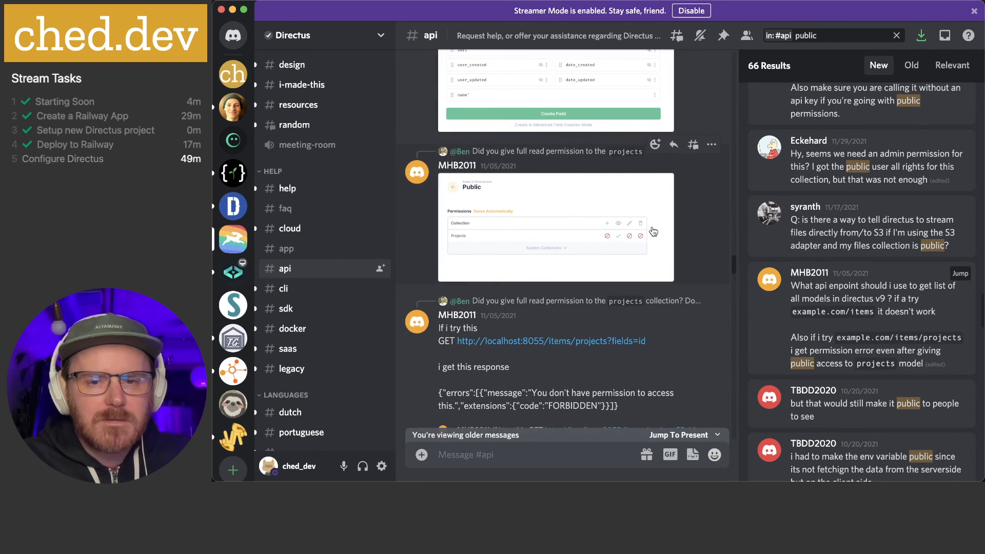
pyautogui.scroll(-3, 653, 232)
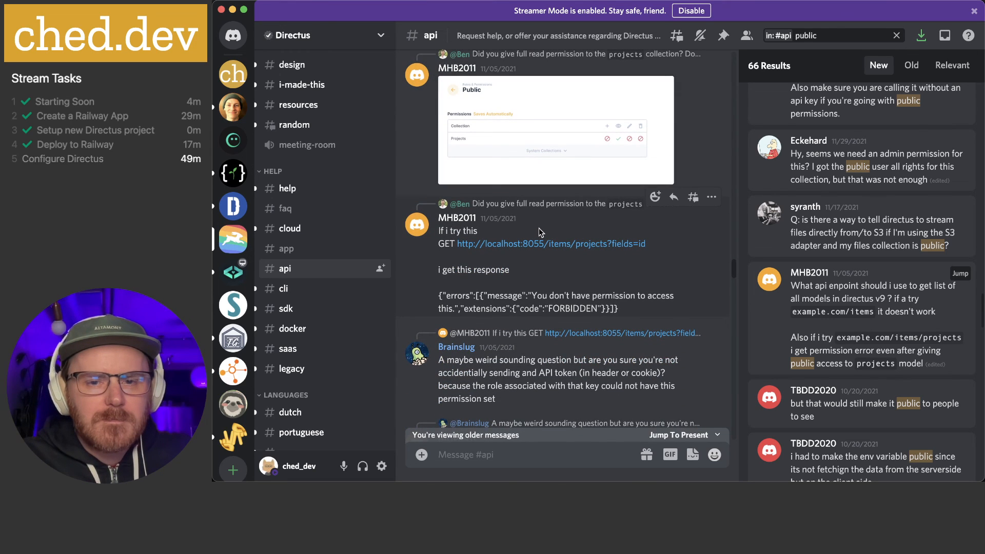
pyautogui.scroll(-1, 539, 231)
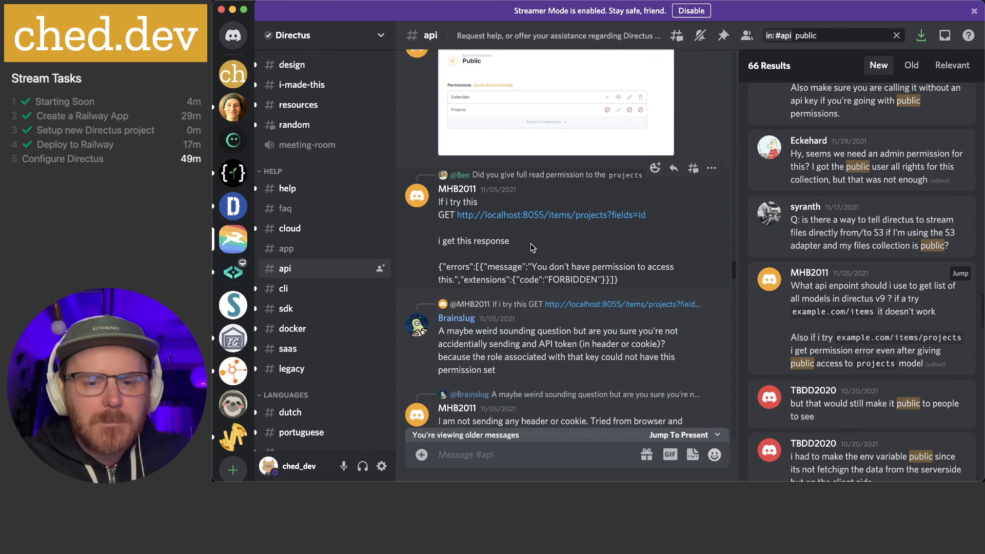
pyautogui.scroll(-2, 531, 243)
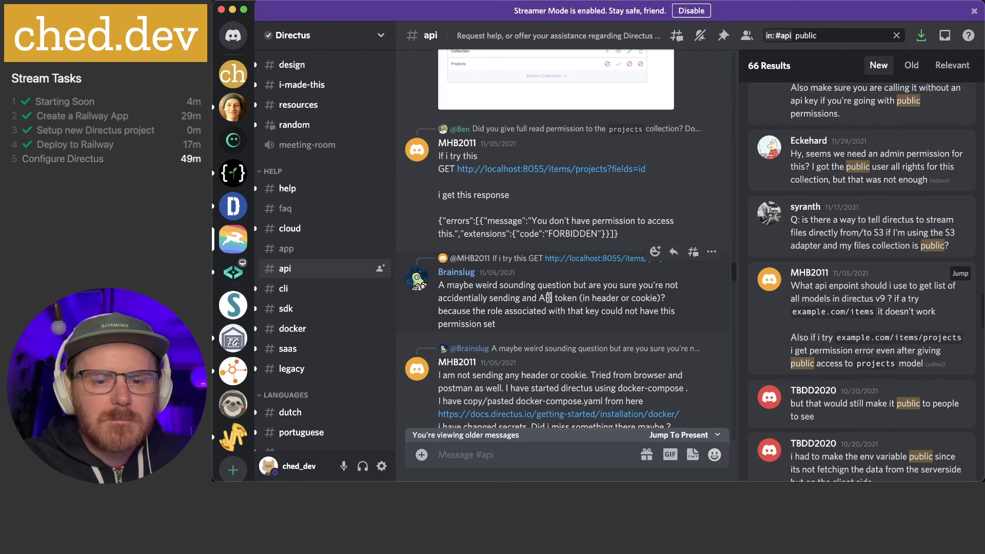
pyautogui.scroll(-2, 598, 213)
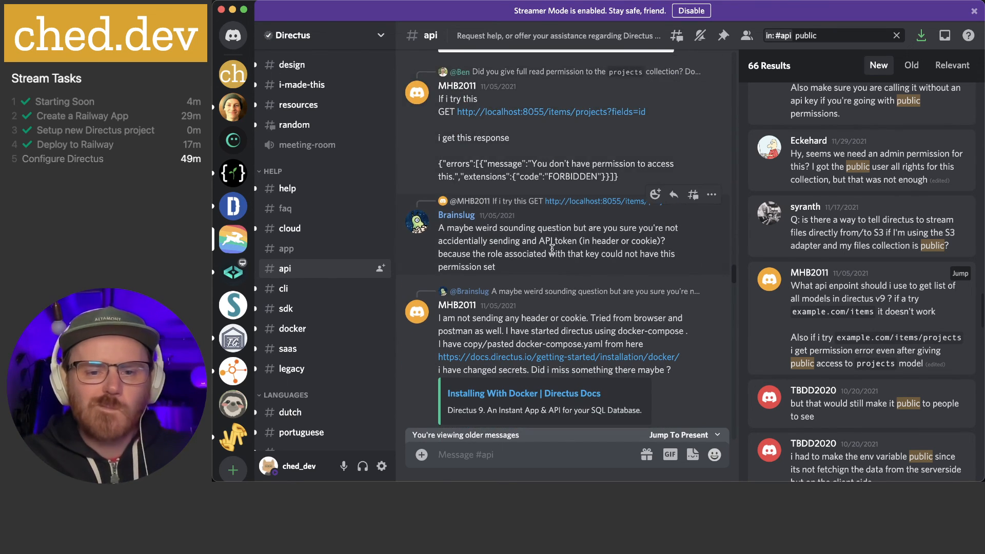
pyautogui.scroll(-3, 550, 260)
pyautogui.scroll(-3, 546, 277)
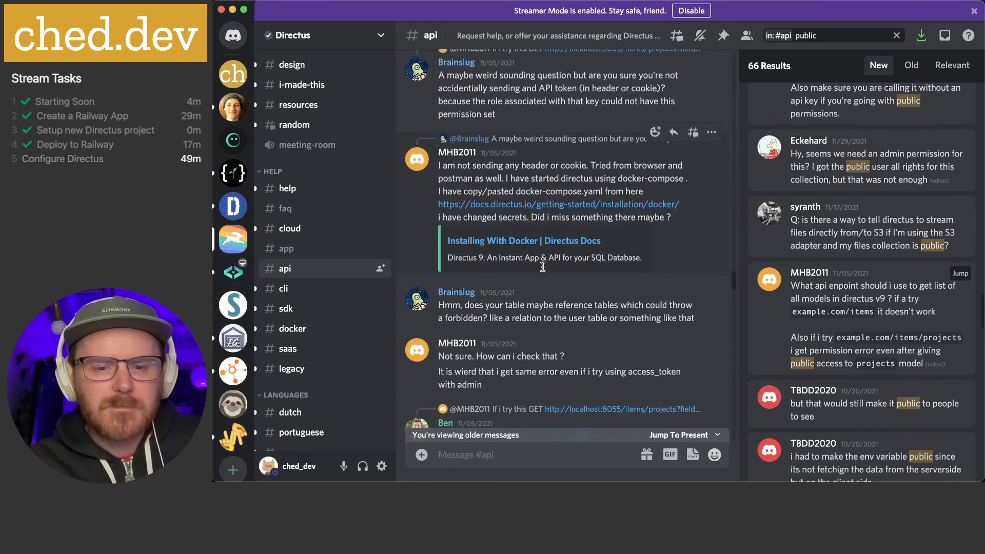
pyautogui.scroll(-1, 545, 305)
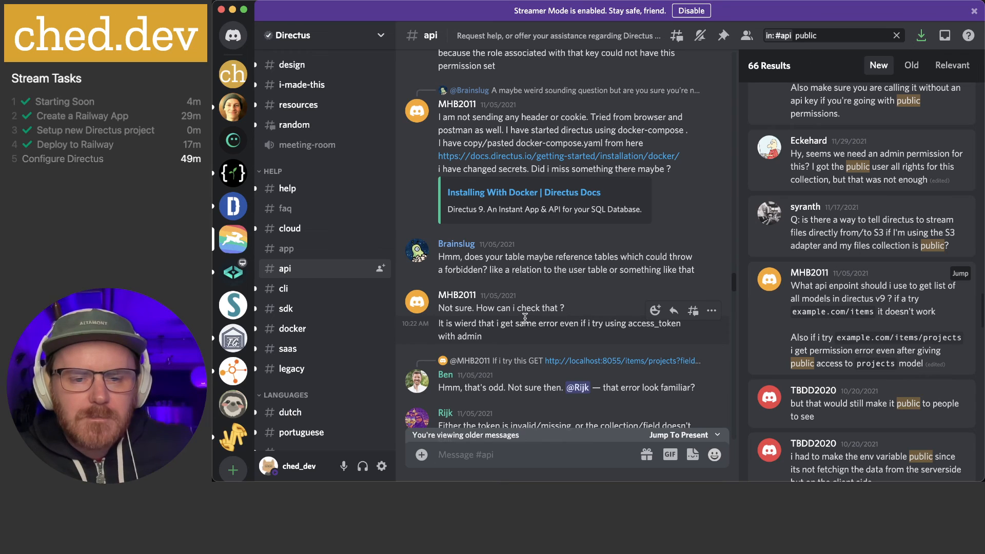
pyautogui.scroll(-3, 525, 317)
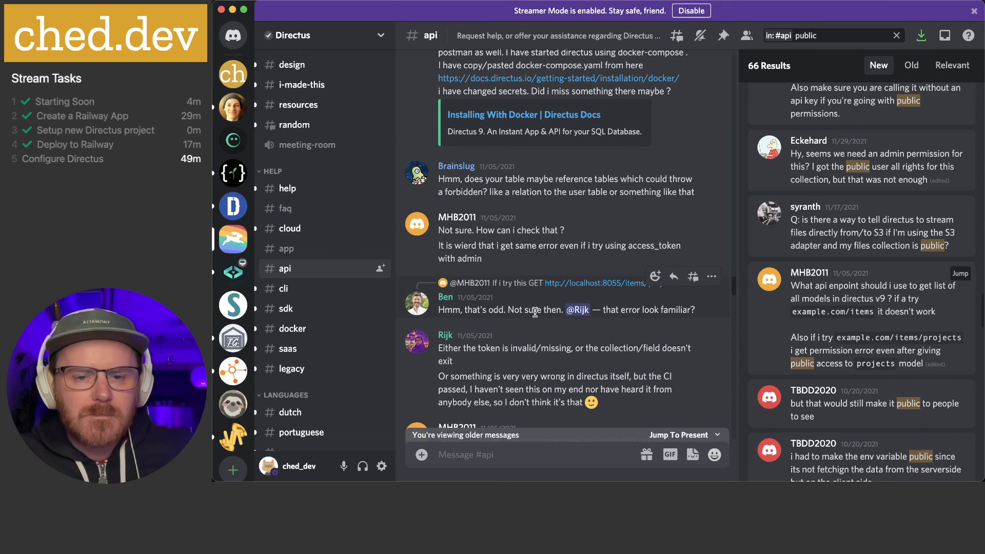
pyautogui.scroll(-2, 535, 312)
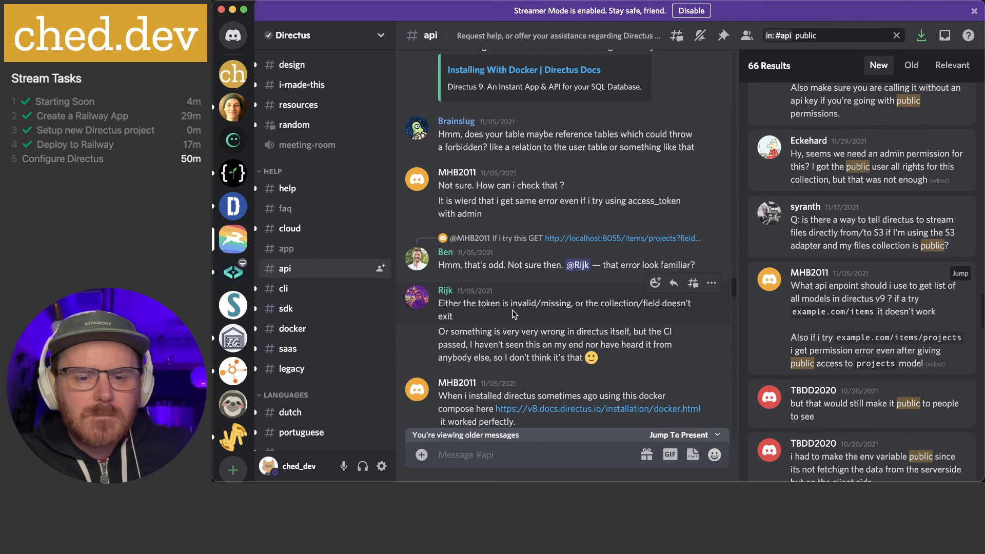
pyautogui.scroll(-3, 513, 313)
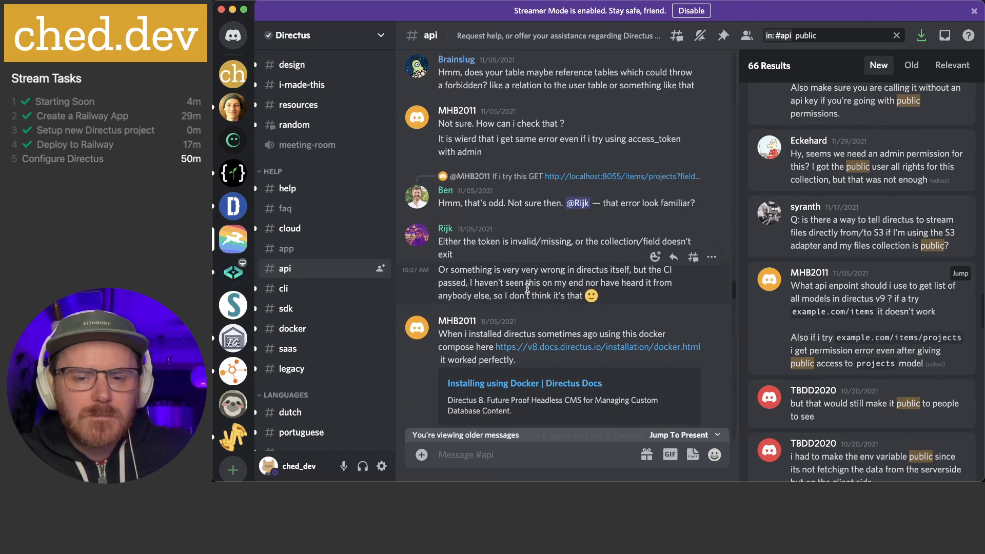
pyautogui.scroll(-8, 529, 289)
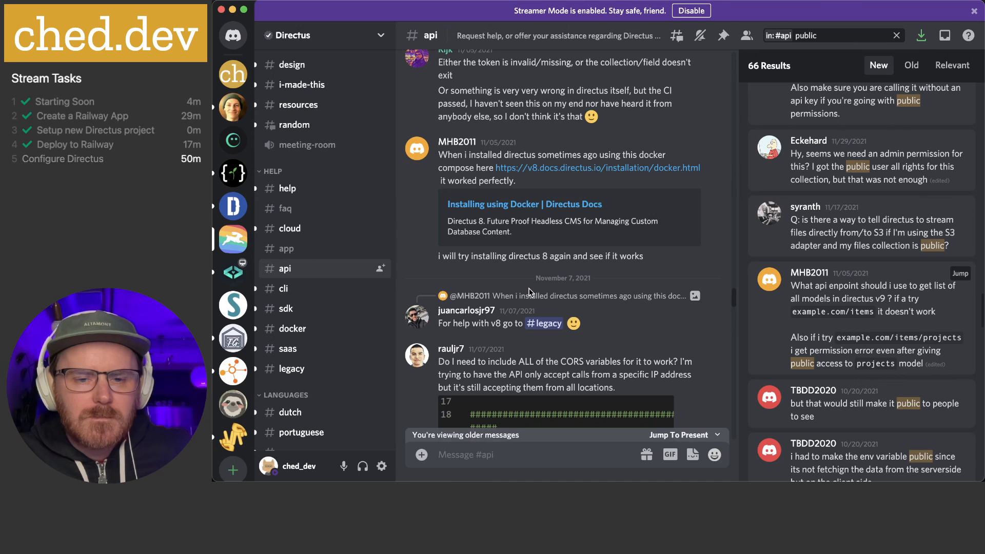
pyautogui.scroll(-5, 529, 291)
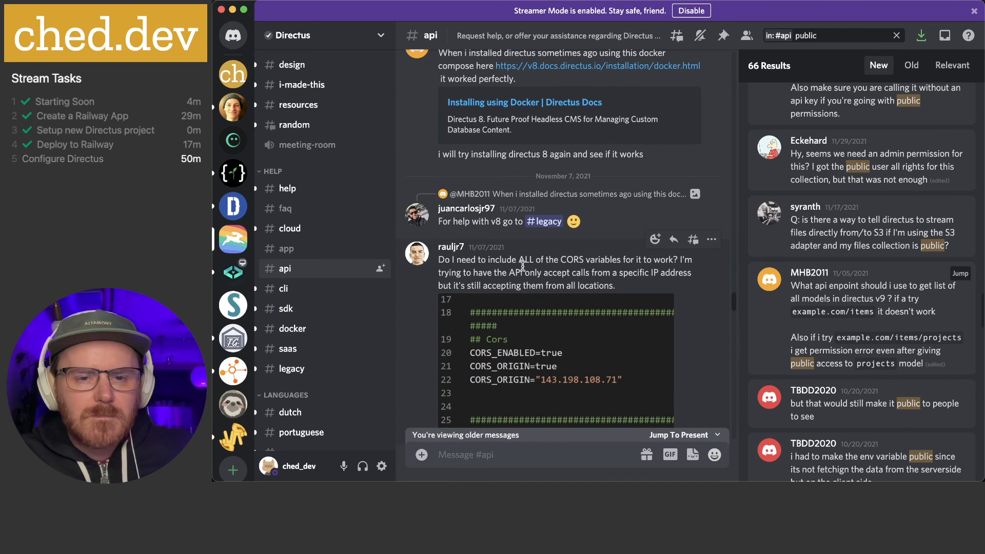
pyautogui.scroll(-12, 523, 266)
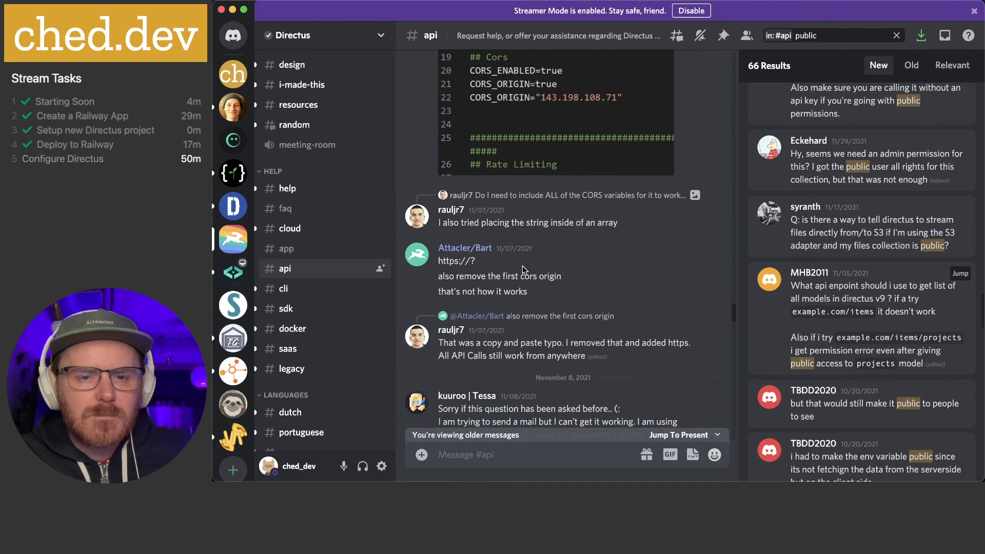
pyautogui.scroll(-5, 524, 270)
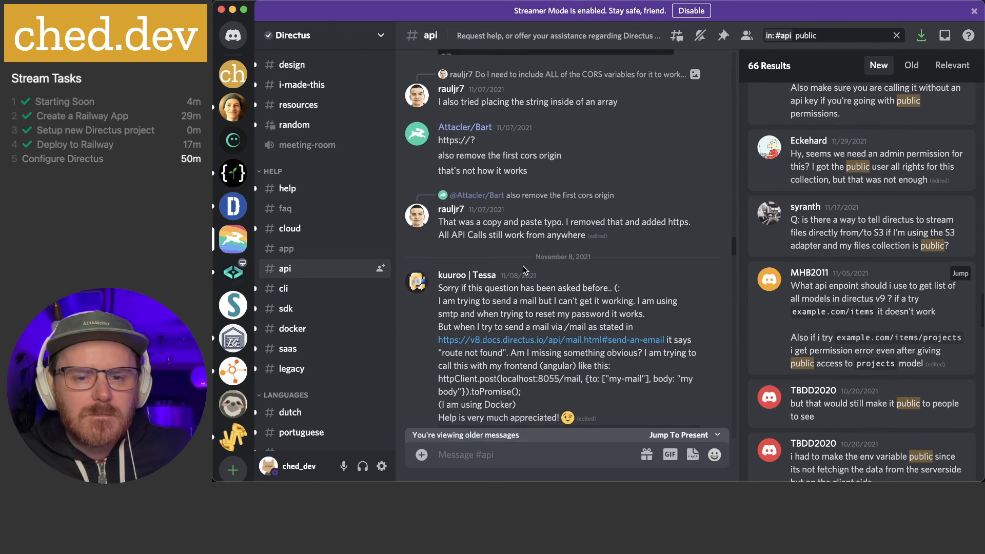
pyautogui.scroll(-13, 525, 270)
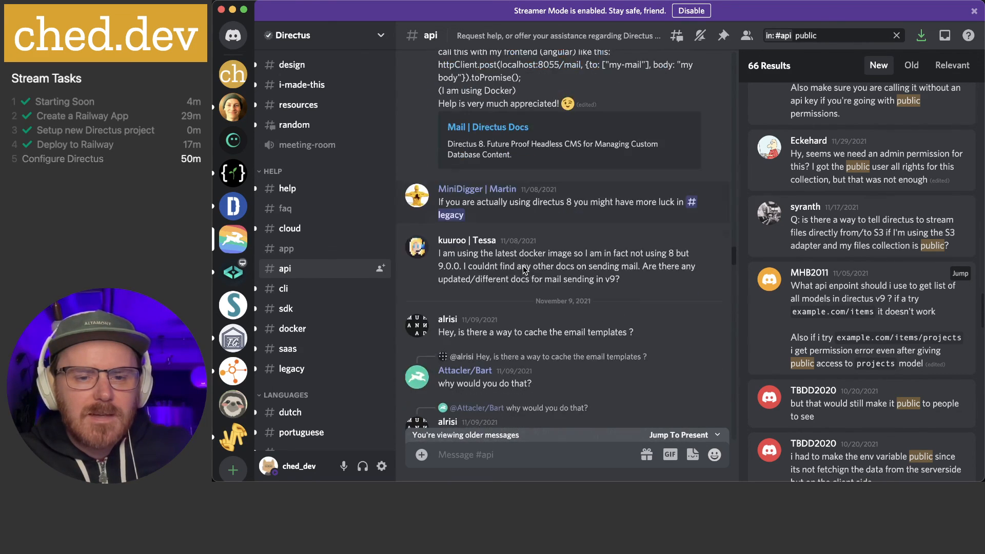
pyautogui.scroll(-1, 524, 270)
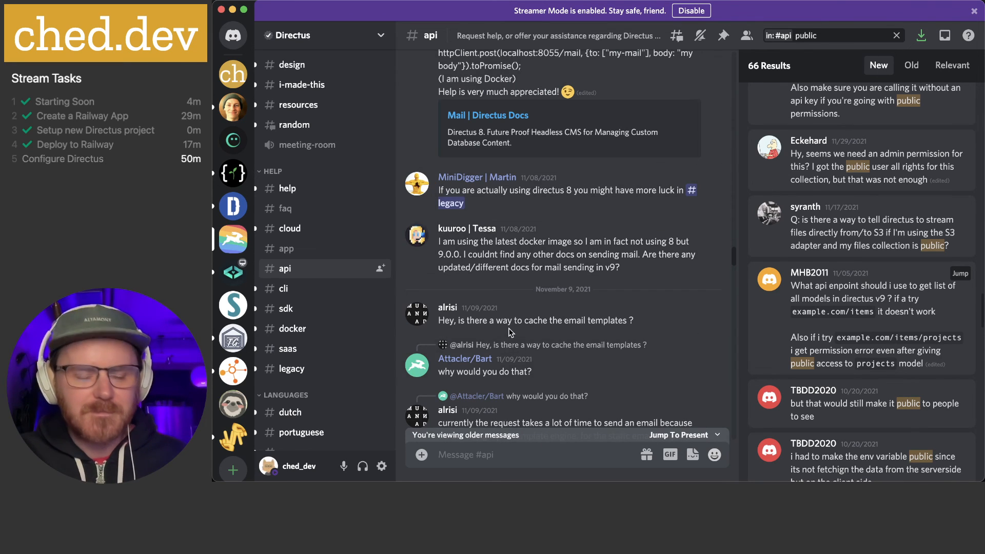
pyautogui.press('super+Tab')
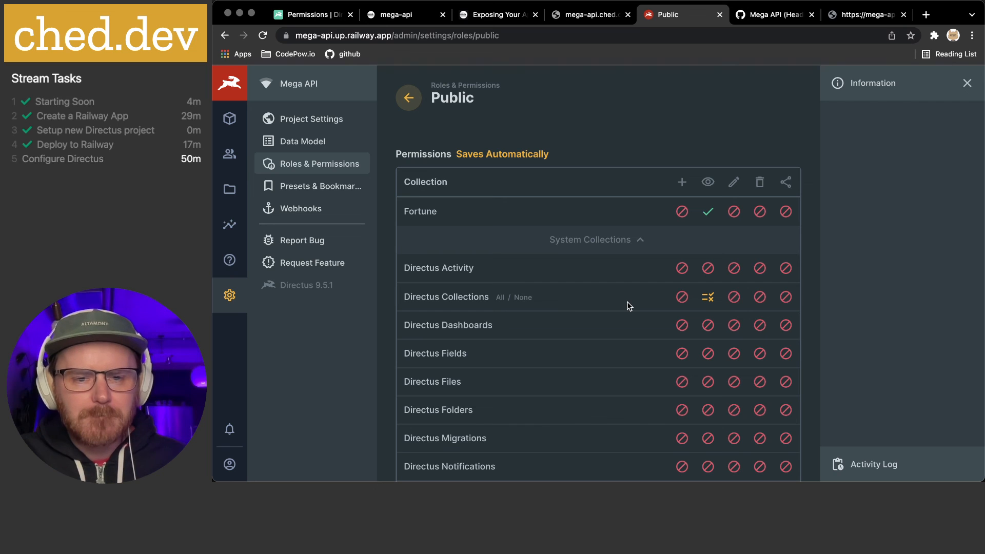
pyautogui.scroll(-3, 629, 307)
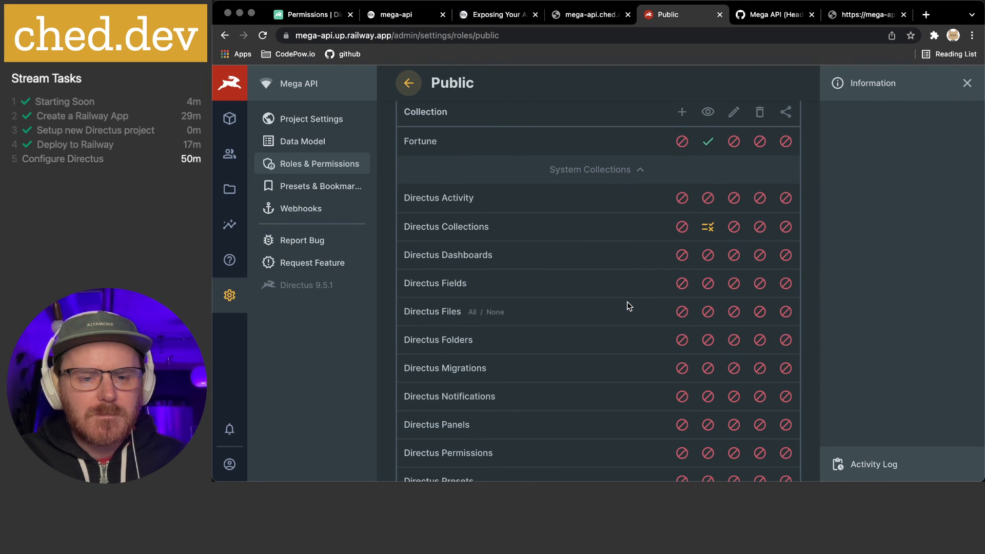
pyautogui.scroll(-5, 629, 307)
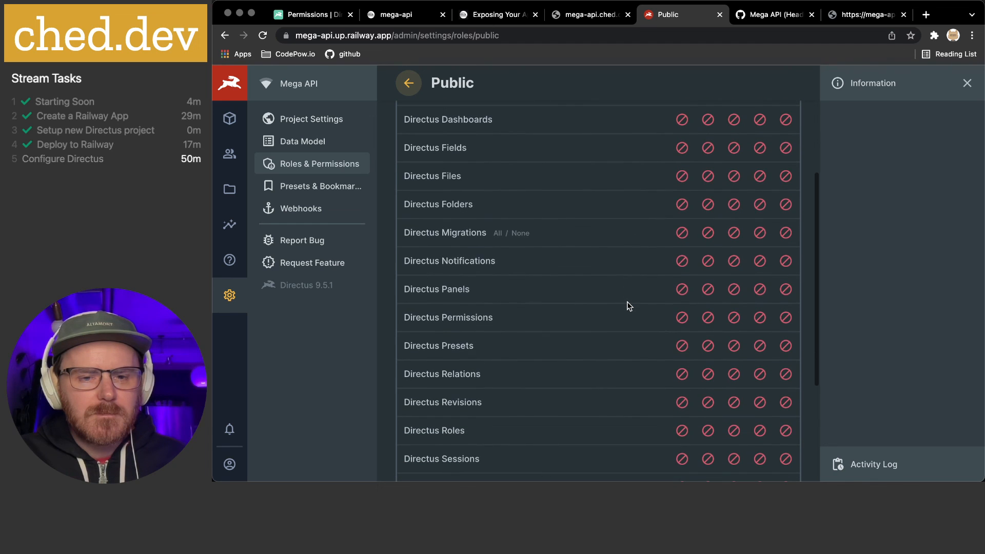
pyautogui.scroll(-3, 629, 306)
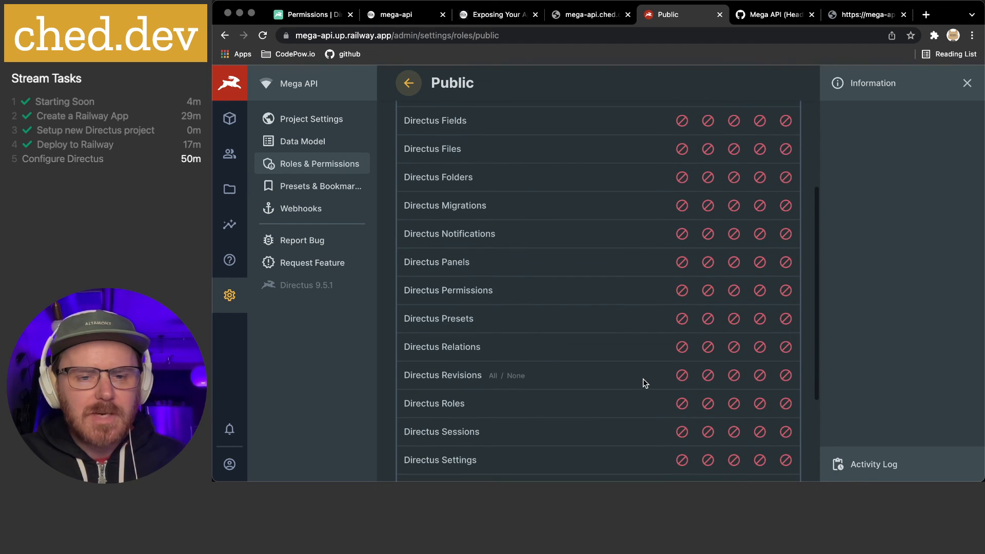
pyautogui.scroll(-3, 638, 325)
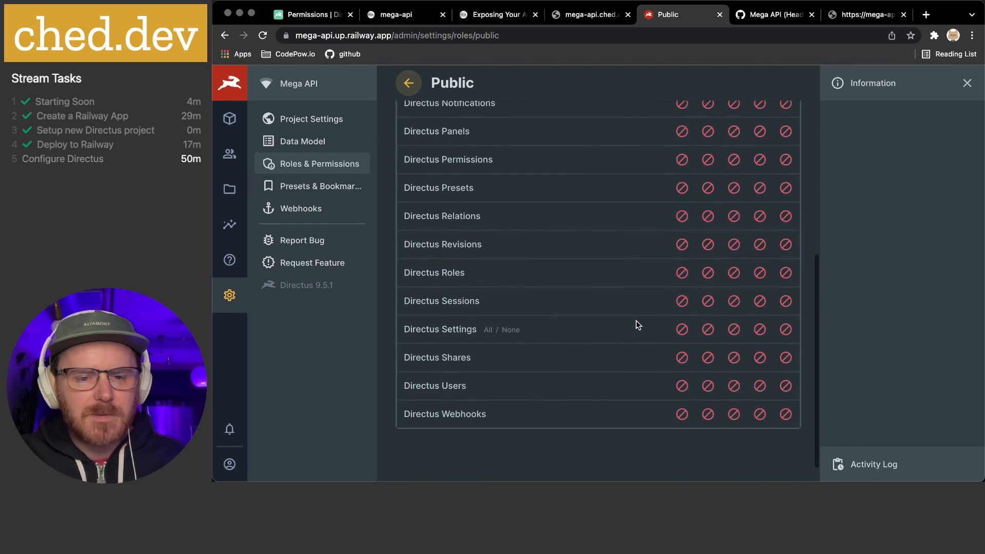
pyautogui.scroll(7, 645, 361)
pyautogui.scroll(4, 645, 357)
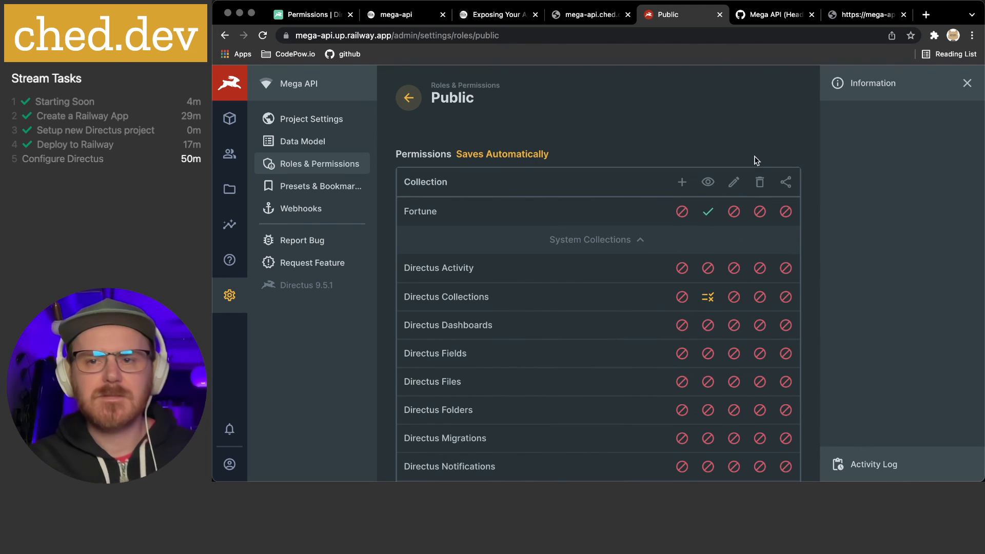
# Change the URL to /items/fortune to get the five fortune messages, then return to Public permissions
pyautogui.click(853, 23)
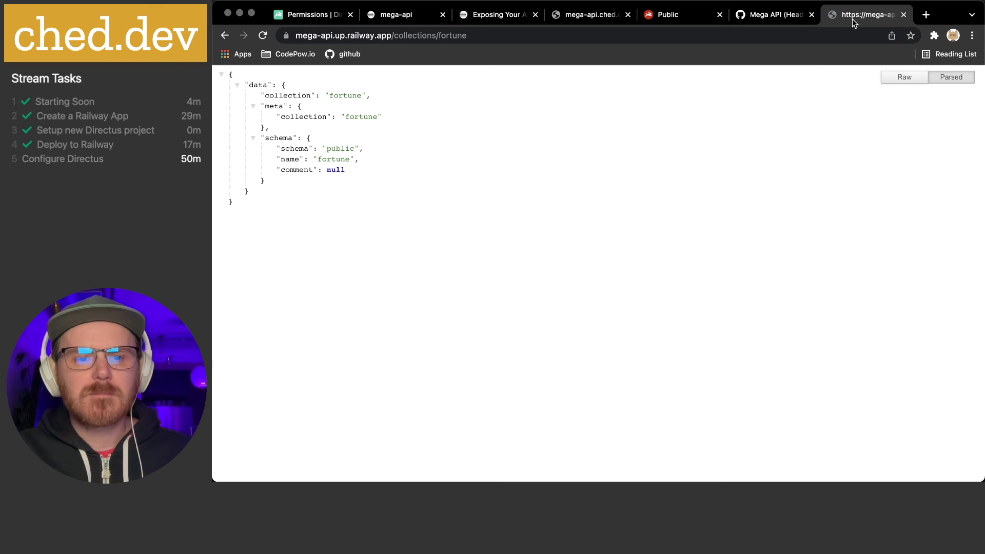
pyautogui.doubleClick(420, 34)
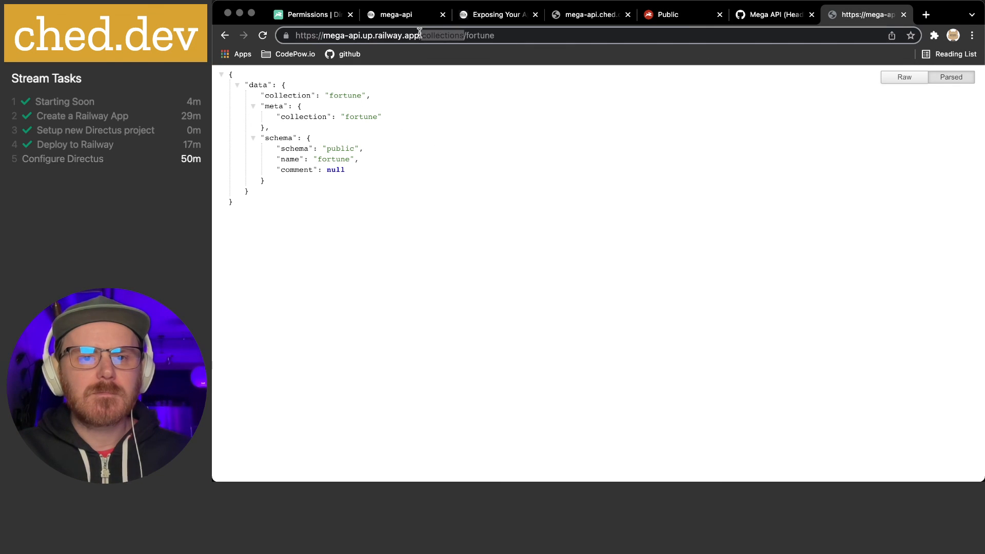
pyautogui.write('items')
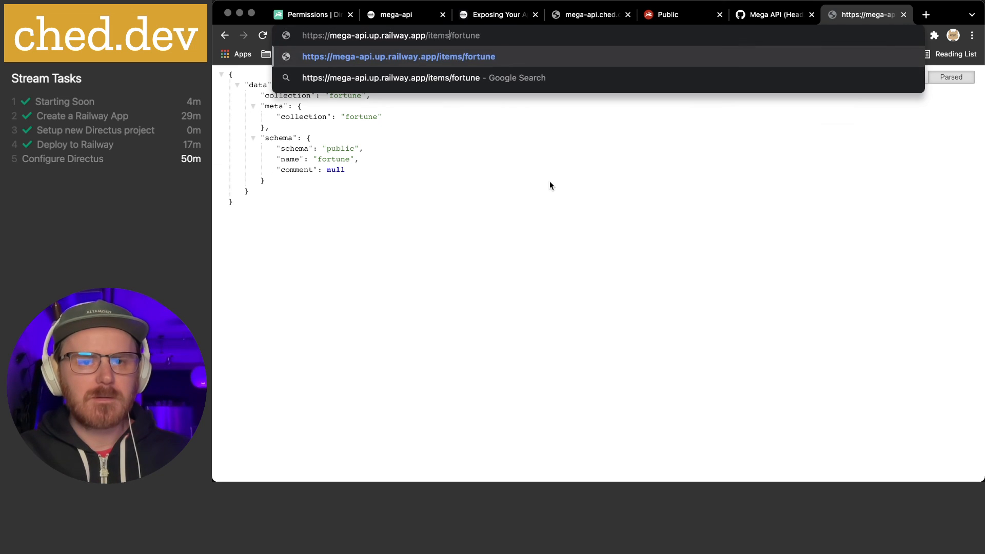
pyautogui.press('Return')
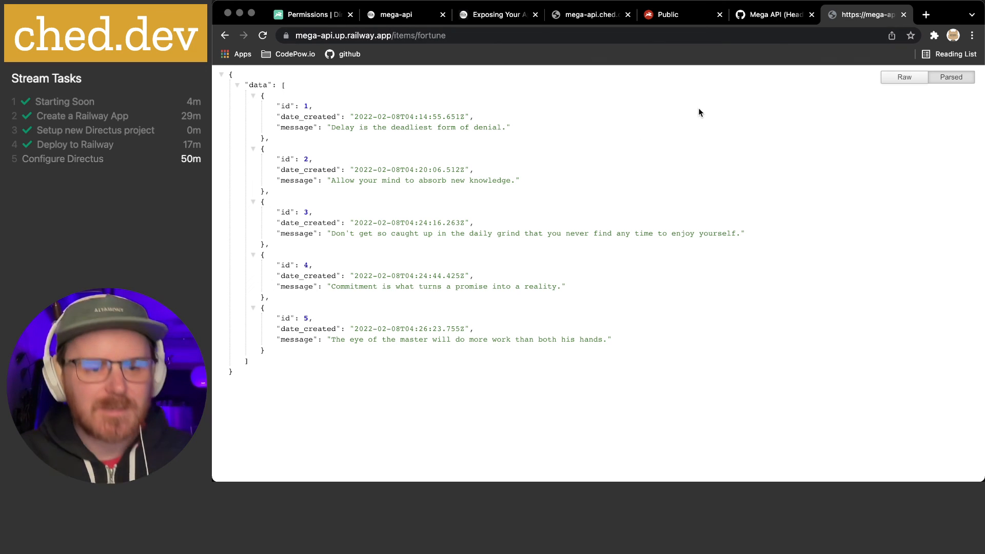
pyautogui.click(676, 14)
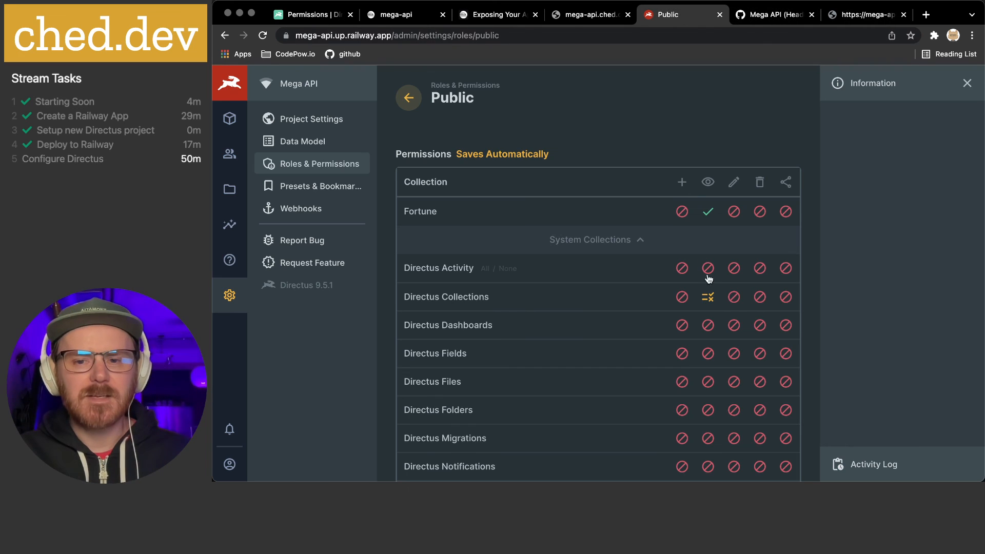
# Set Public's Directus Collections read access to No Access and reload /items/fortune
pyautogui.click(706, 301)
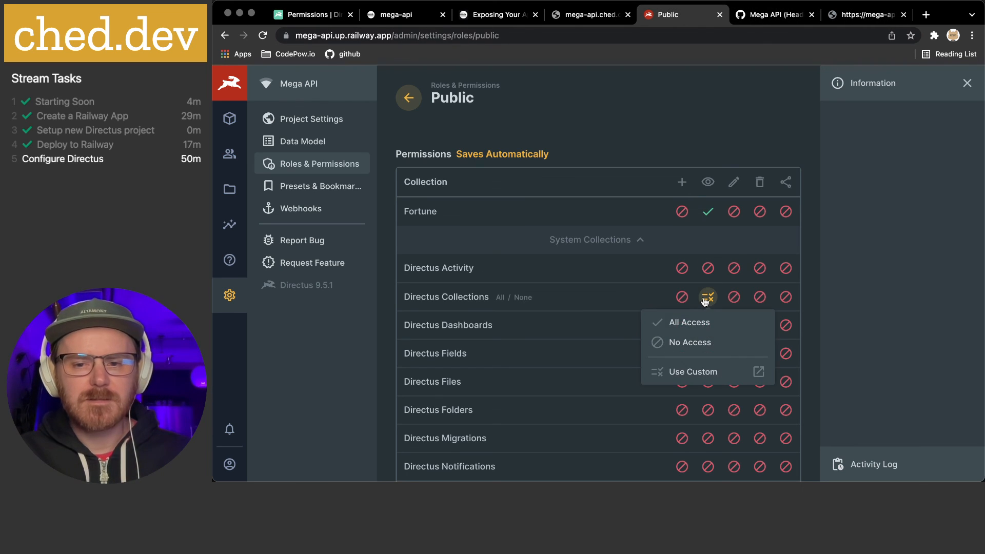
pyautogui.click(691, 349)
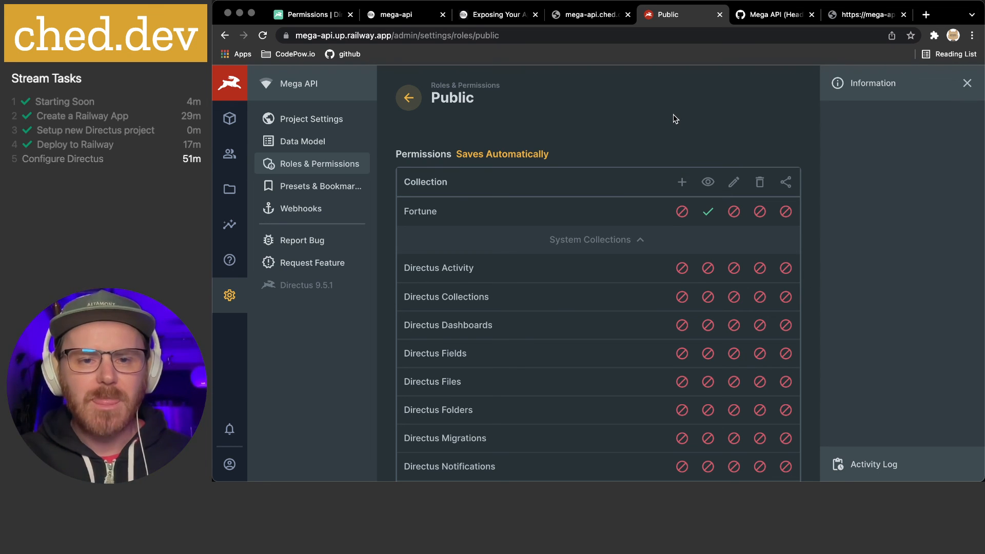
pyautogui.click(862, 15)
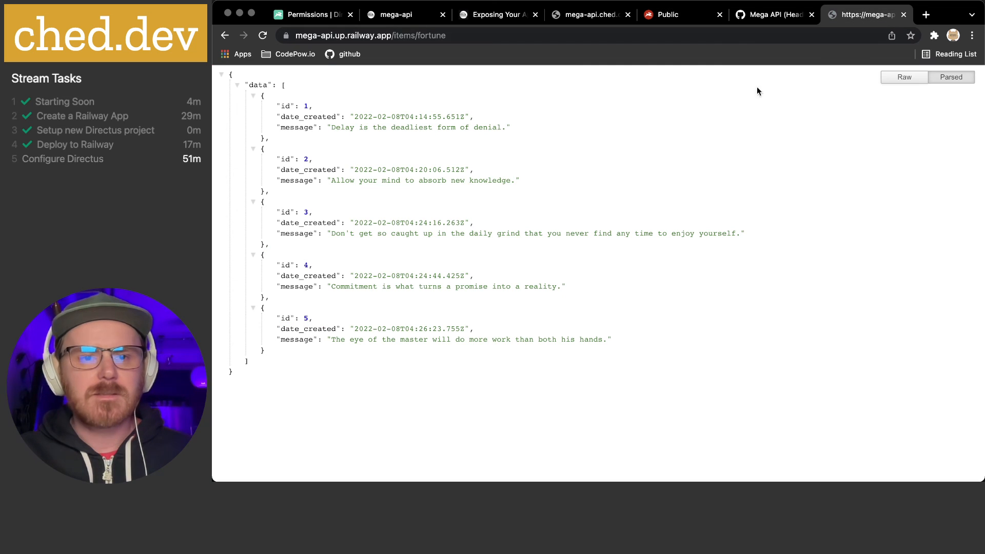
pyautogui.press('super+r')
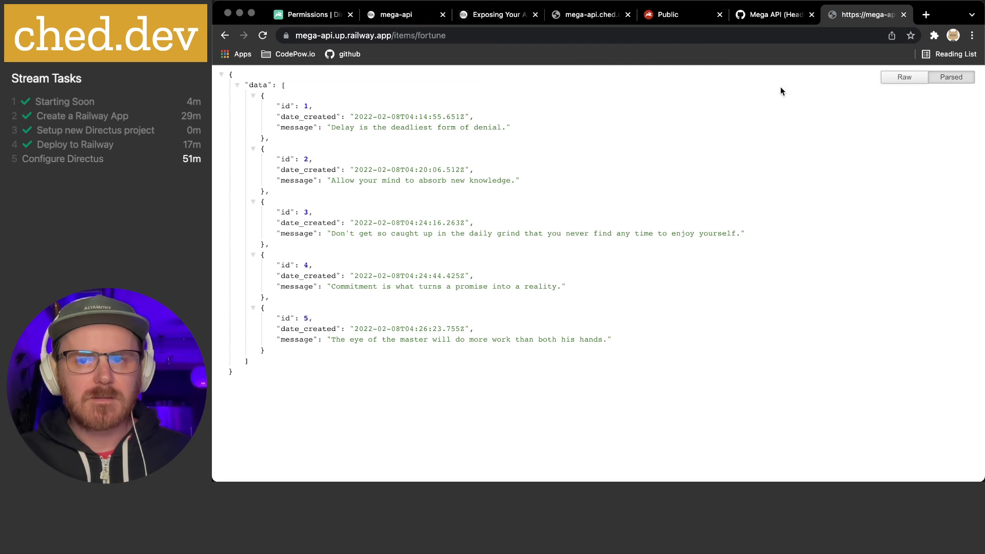
# Confirm /collections/fortune is now forbidden, go back to the items results, and open the permissions docs
pyautogui.write('collections')
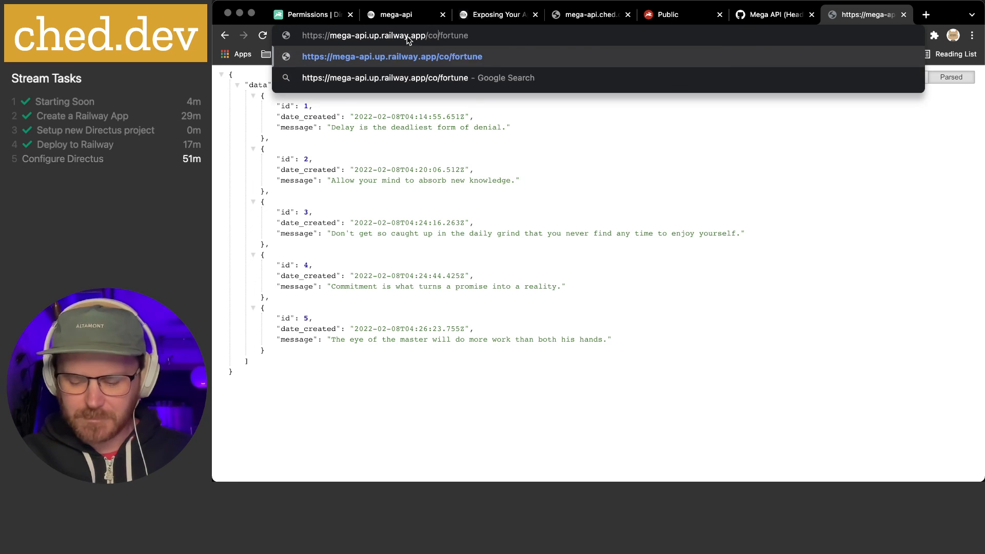
pyautogui.press('Return')
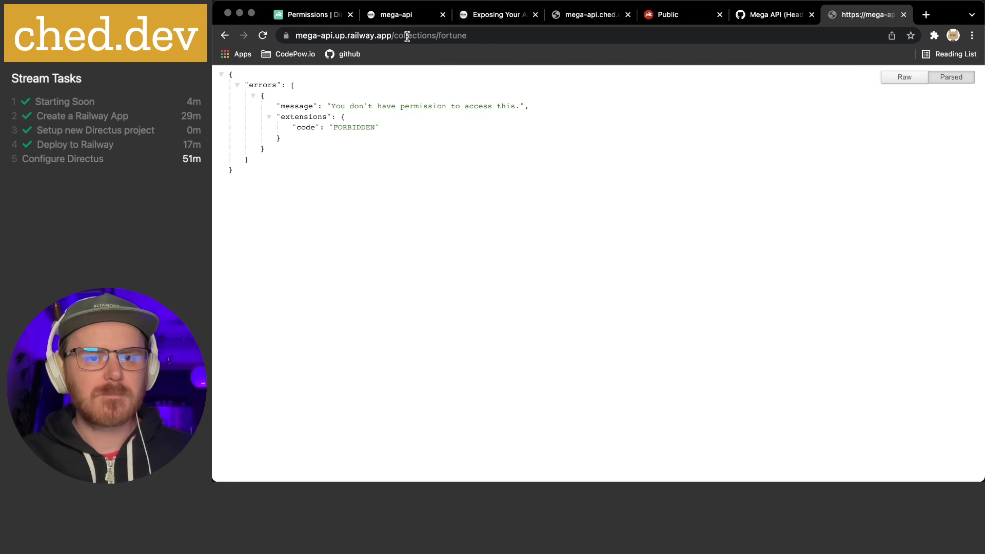
pyautogui.click(226, 36)
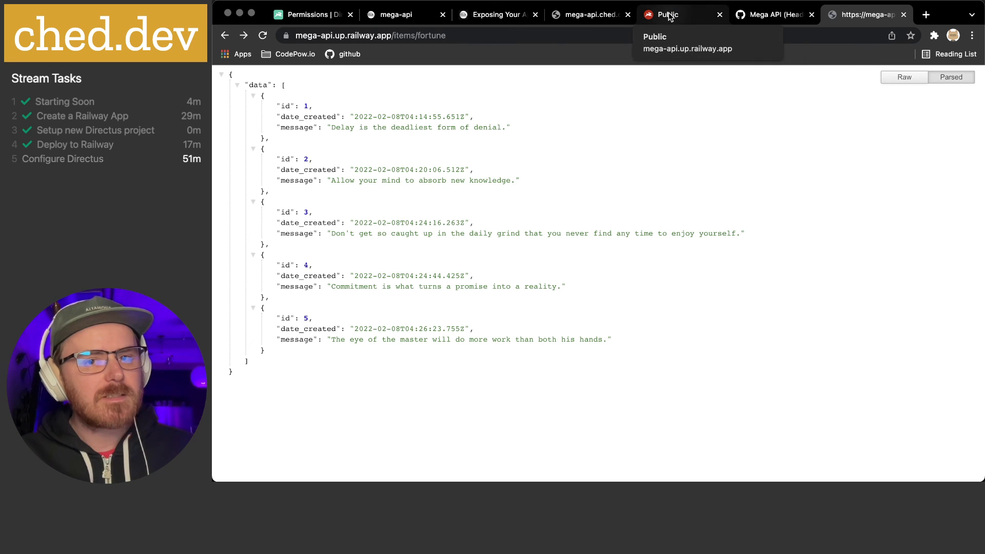
pyautogui.click(295, 21)
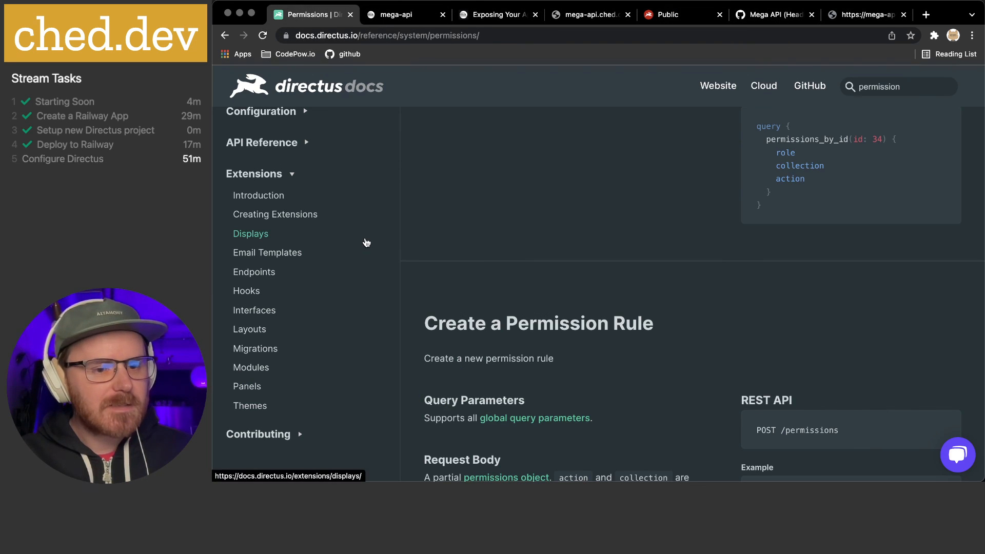
# Navigate the Directus Docs API Reference through Collections to the Accessing Items page
pyautogui.scroll(-1, 339, 246)
pyautogui.scroll(5, 339, 246)
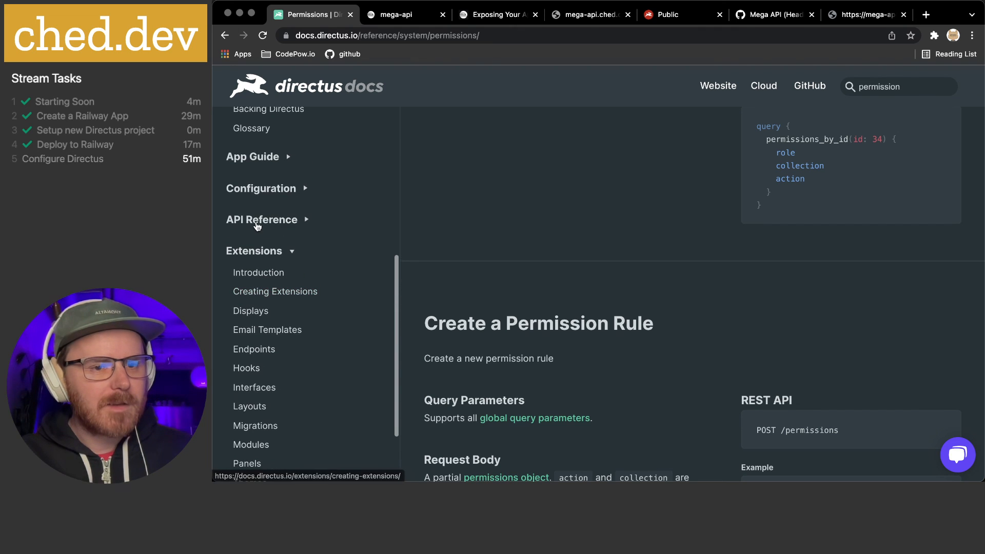
pyautogui.click(256, 220)
pyautogui.scroll(-5, 285, 287)
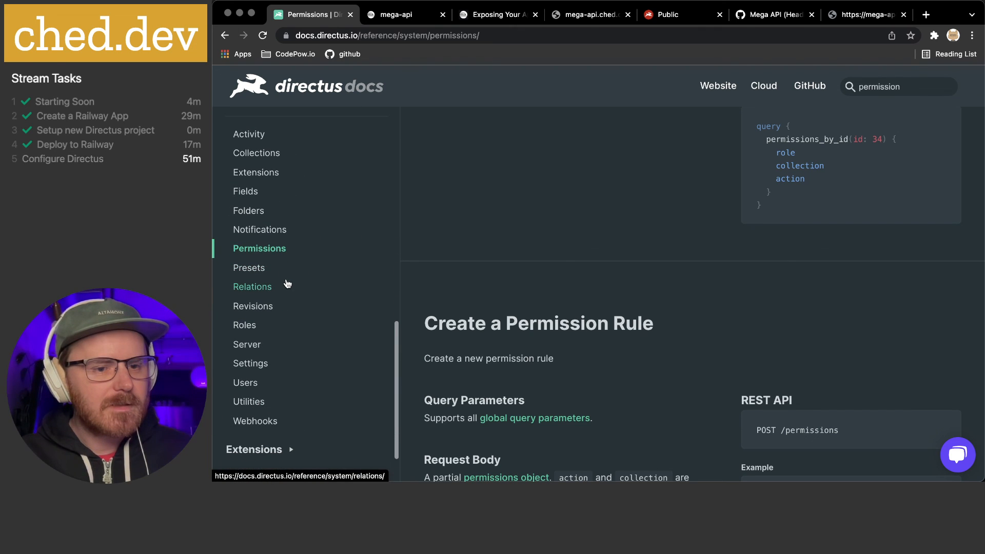
pyautogui.click(261, 155)
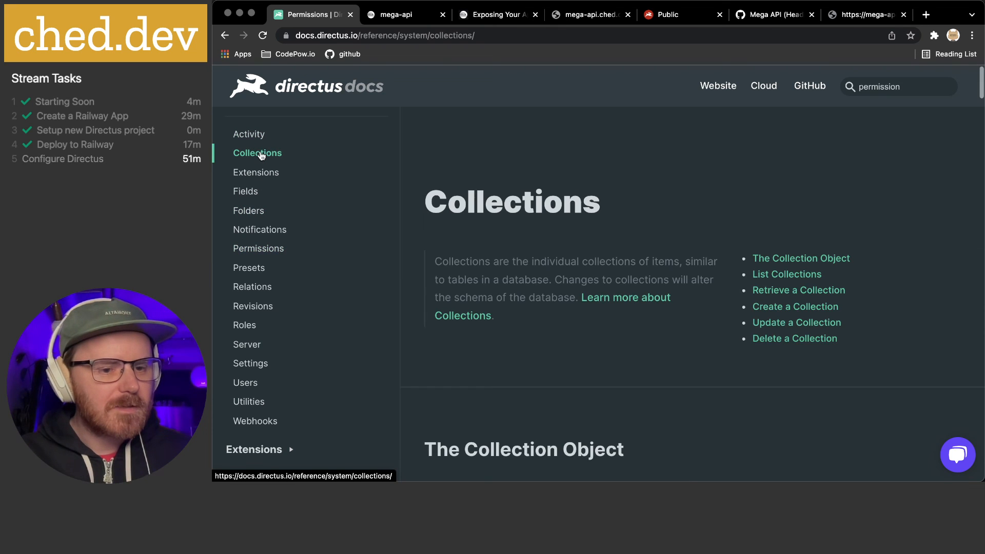
pyautogui.scroll(3, 282, 191)
pyautogui.scroll(2, 282, 188)
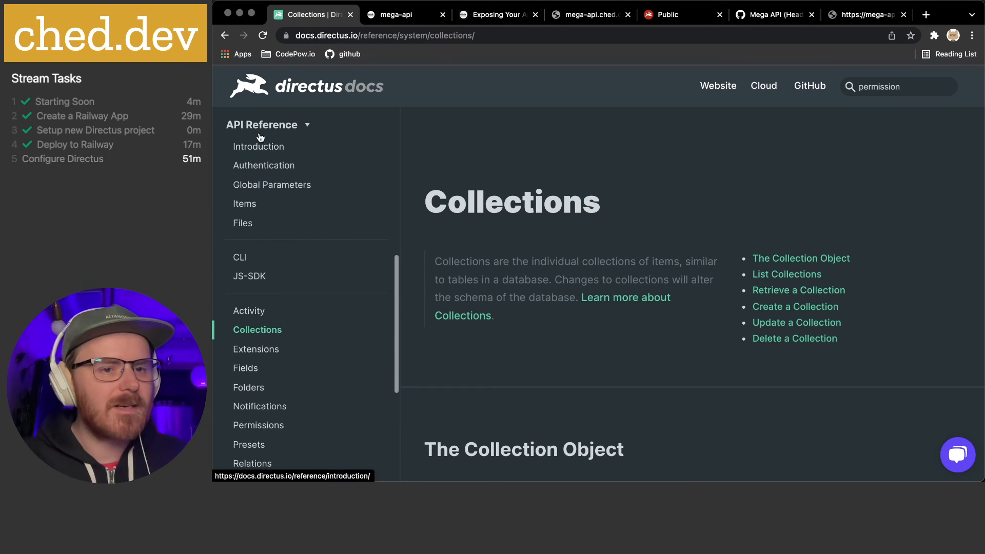
pyautogui.click(247, 205)
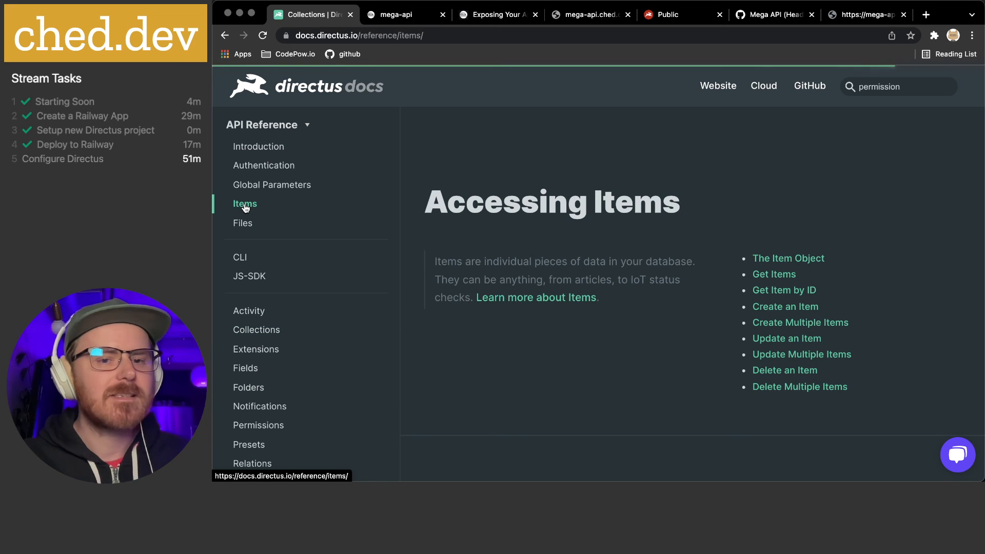
# Read through Get Items and Get Item by ID, then return to the /items/fortune tab
pyautogui.scroll(-2, 593, 208)
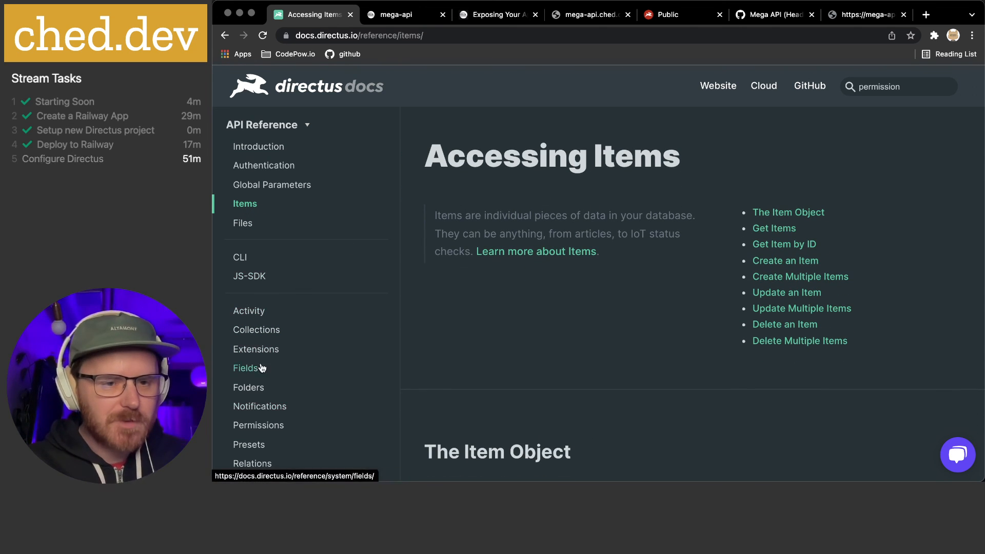
pyautogui.scroll(-5, 564, 280)
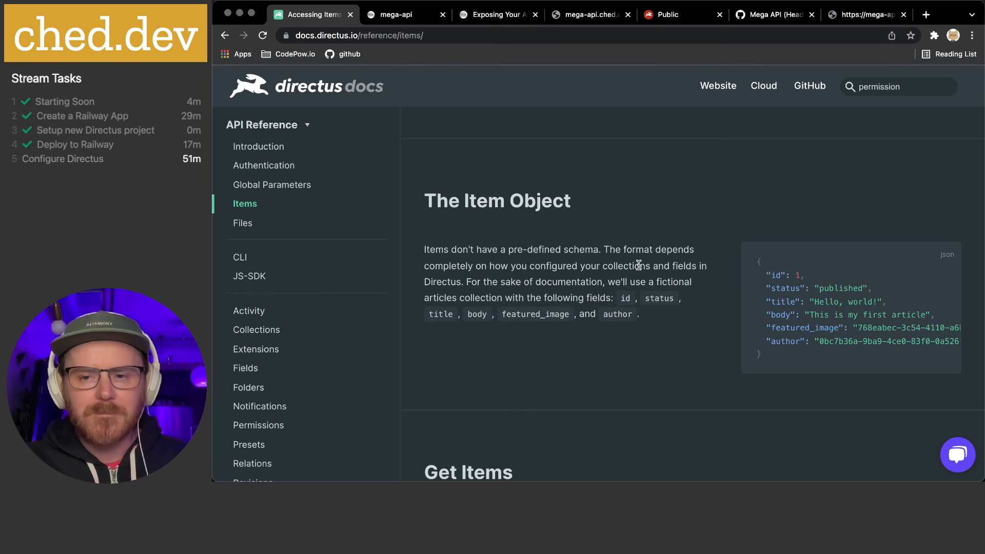
pyautogui.scroll(-5, 638, 264)
pyautogui.scroll(-3, 655, 268)
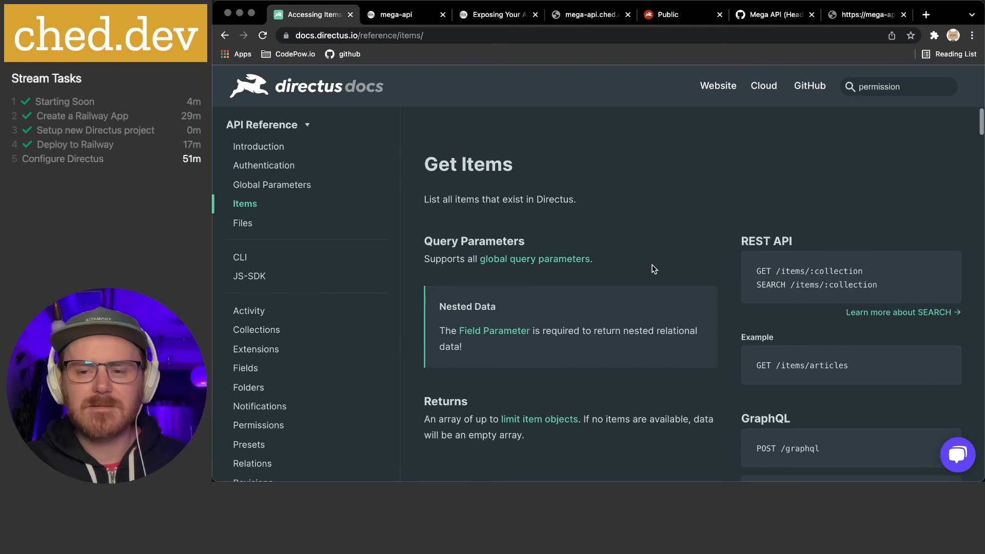
pyautogui.scroll(-1, 652, 265)
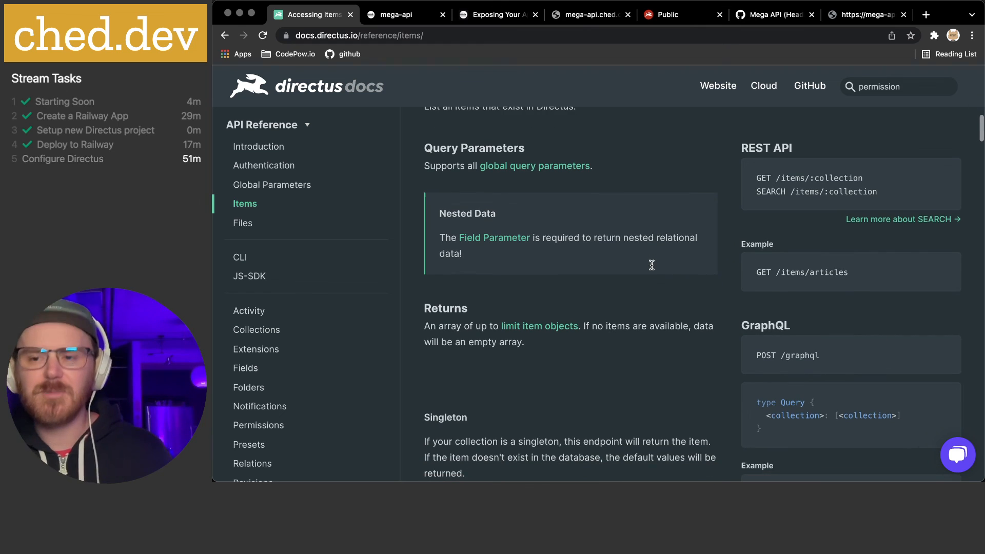
pyautogui.scroll(-3, 651, 265)
pyautogui.scroll(-6, 651, 265)
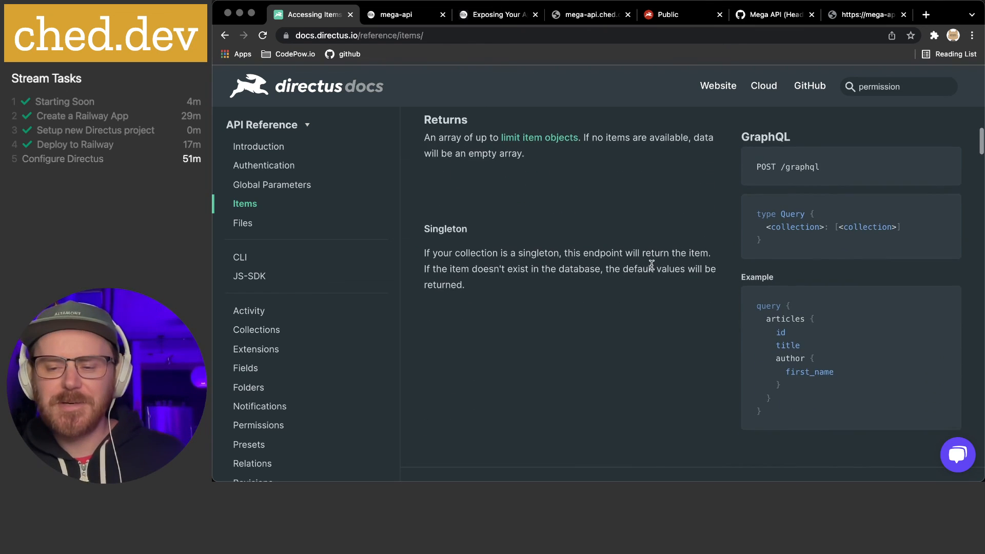
pyautogui.scroll(-3, 651, 264)
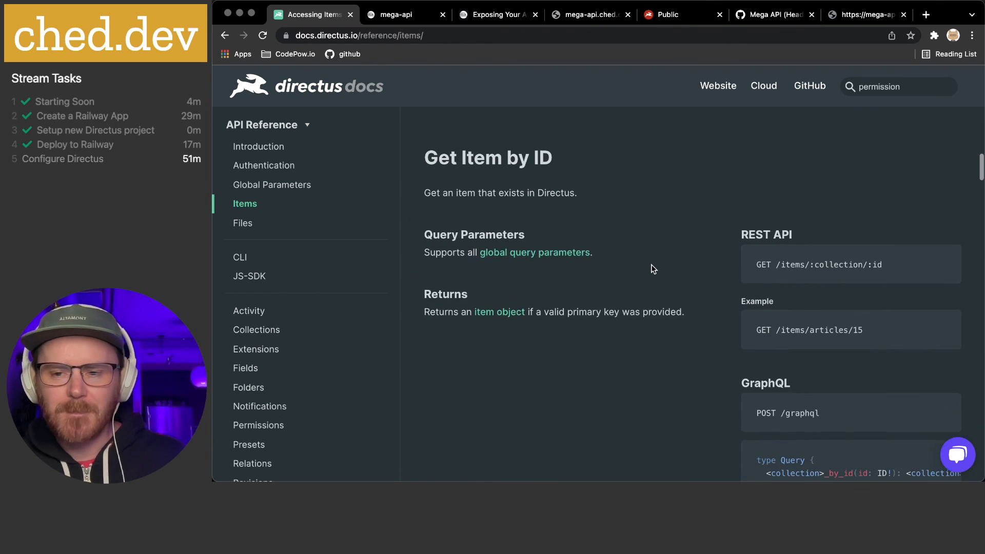
pyautogui.scroll(-2, 651, 268)
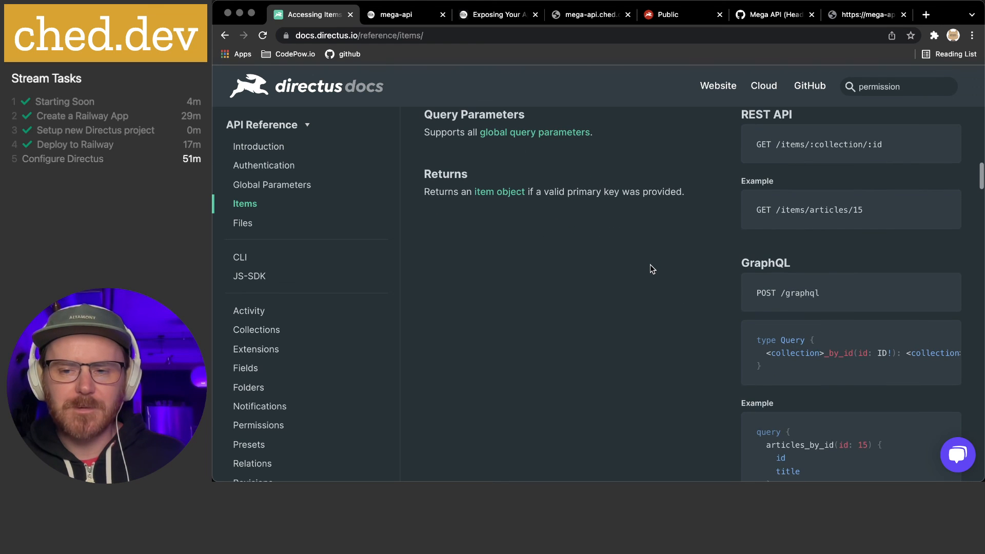
pyautogui.click(854, 24)
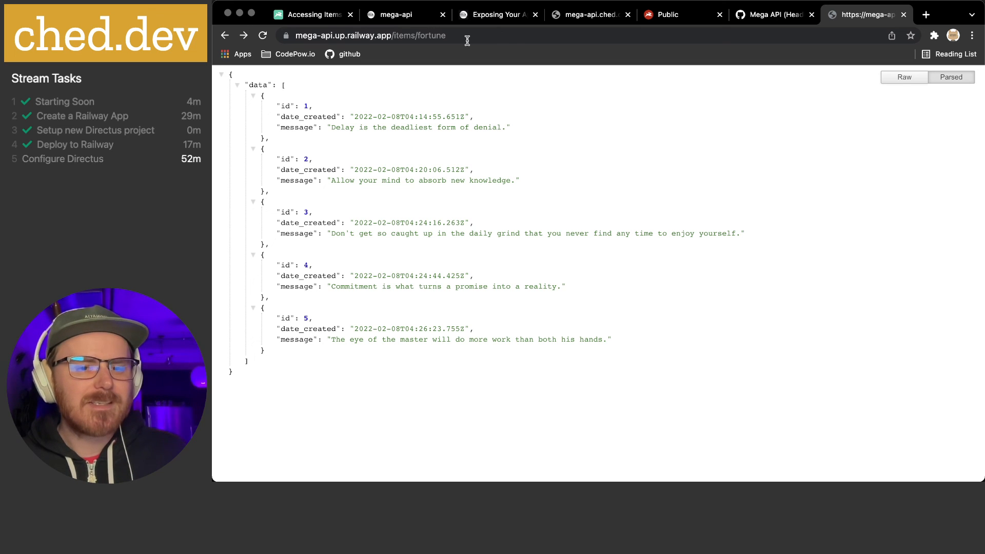
pyautogui.moveTo(484, 234); pyautogui.dragTo(721, 233)
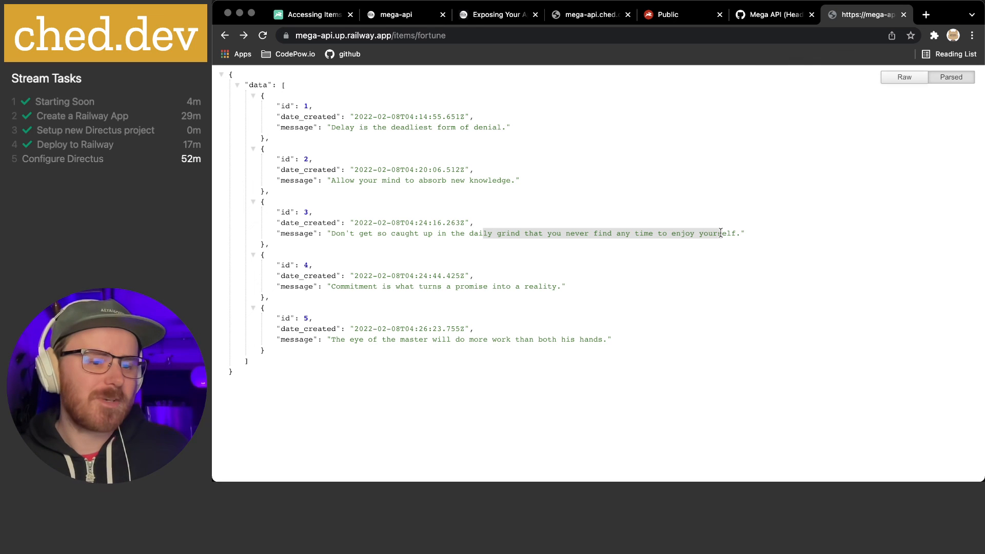
pyautogui.click(721, 233)
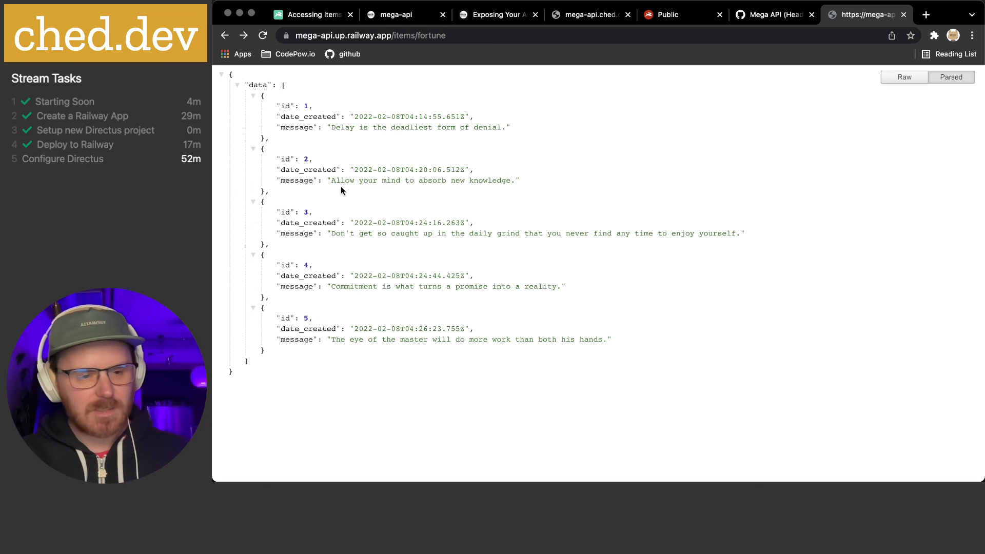
pyautogui.press('super+Tab')
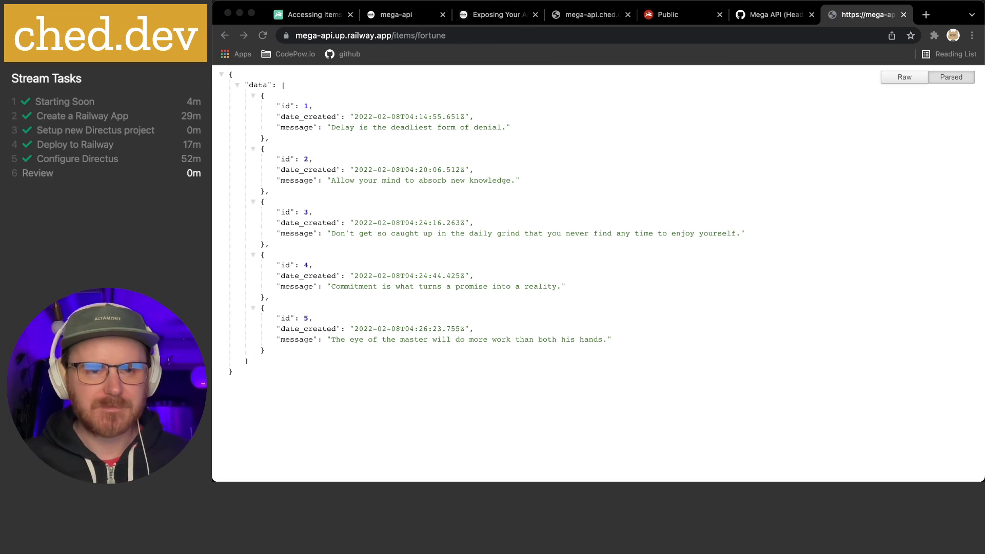
pyautogui.click(443, 292)
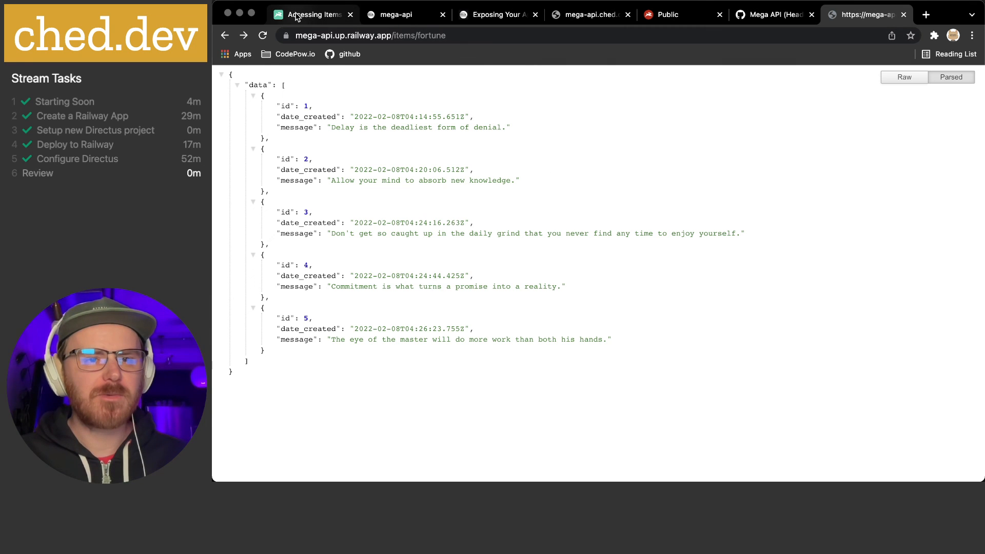
# On Railway's mega-api domains page, calculate 3600/60 in Spotlight
pyautogui.click(395, 14)
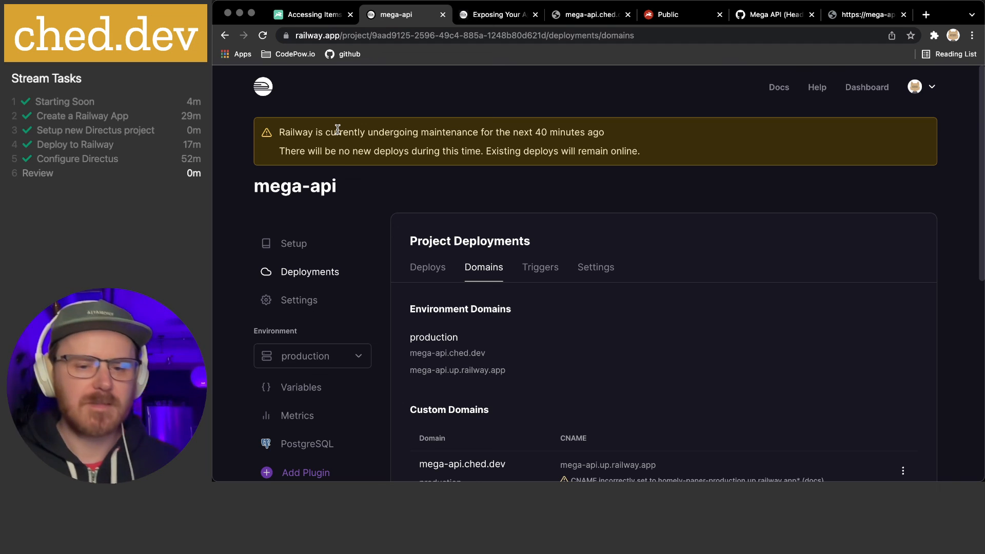
pyautogui.scroll(-5, 717, 251)
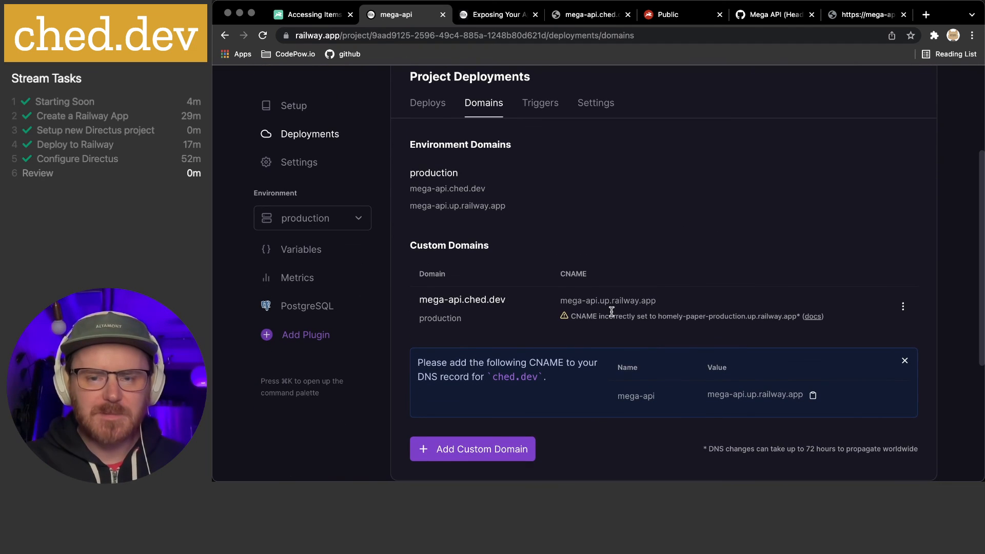
pyautogui.press('super+space')
pyautogui.write('36')
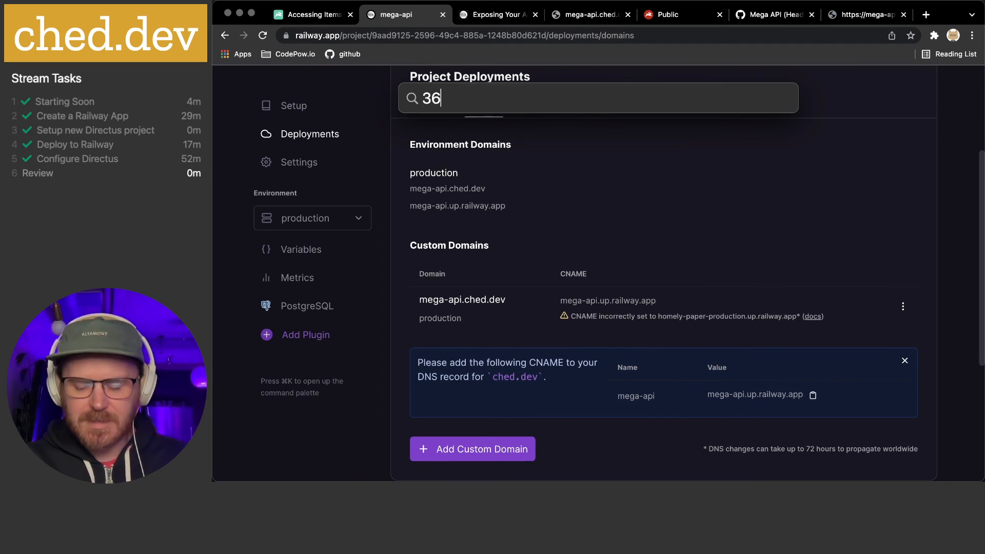
pyautogui.write('00/')
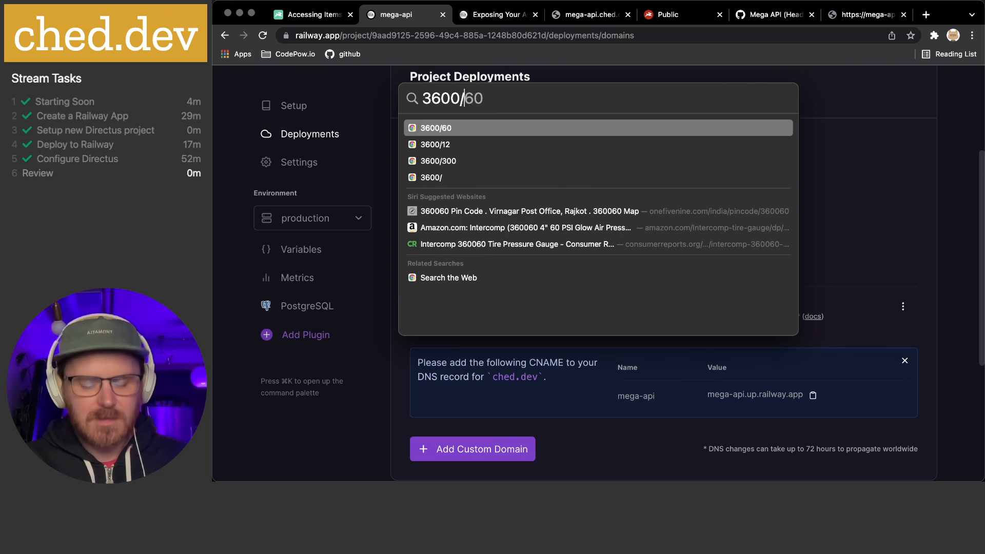
pyautogui.write('60')
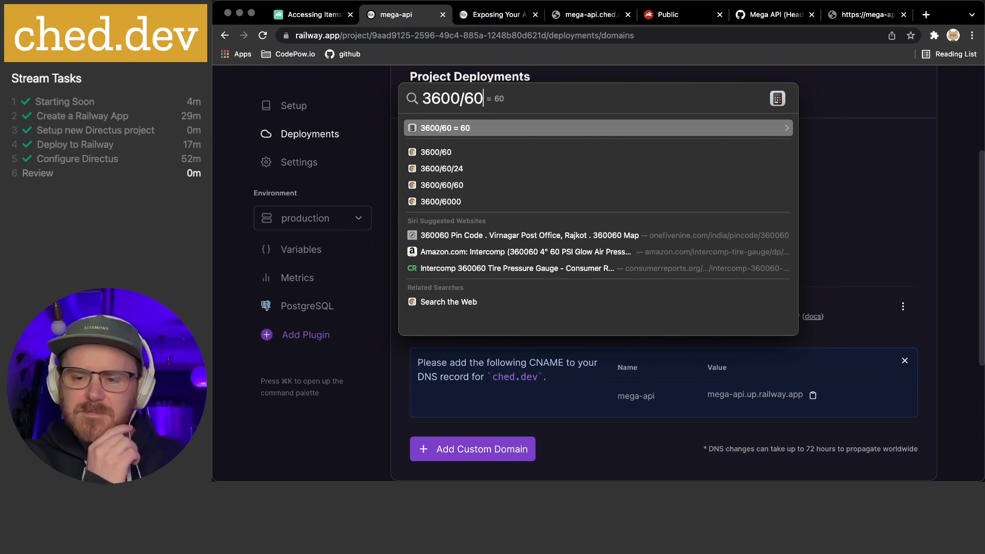
pyautogui.press('Escape')
pyautogui.press('Escape')
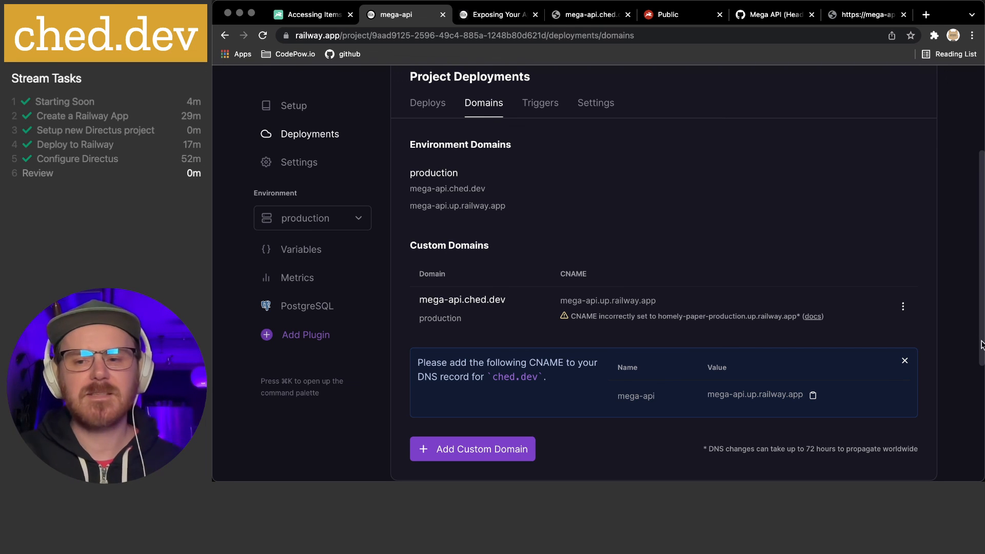
# Delete the mega-api.ched.dev custom domain and start adding a new custom domain
pyautogui.click(903, 308)
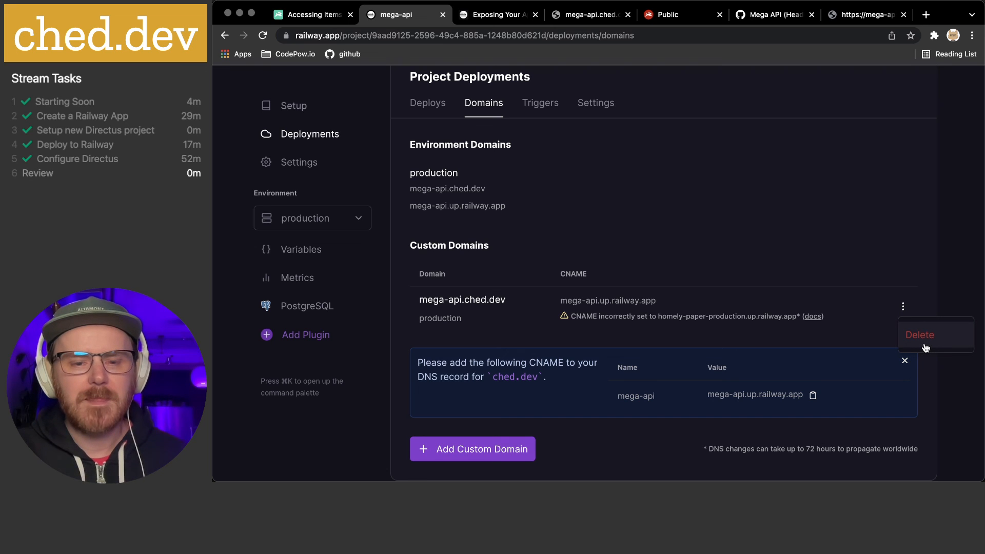
pyautogui.click(923, 337)
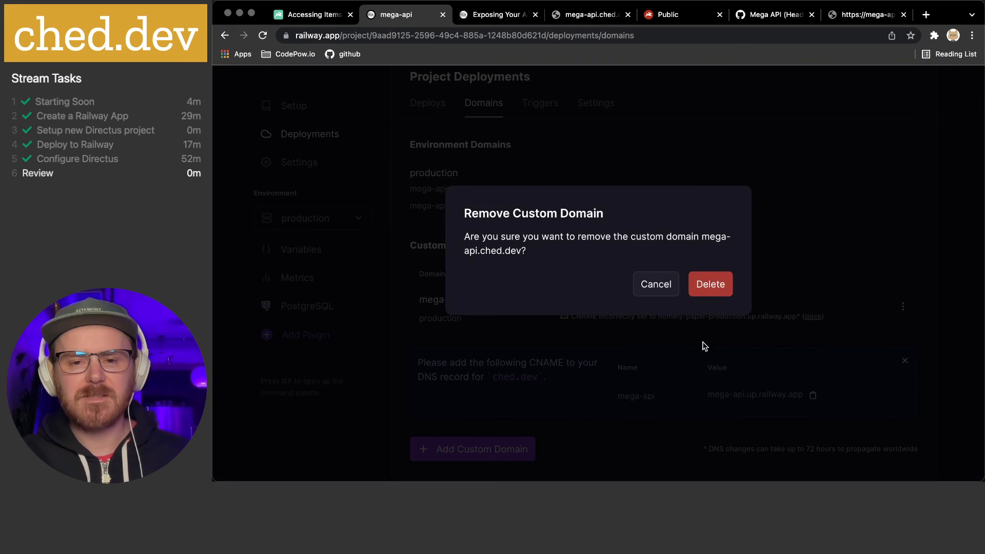
pyautogui.click(715, 288)
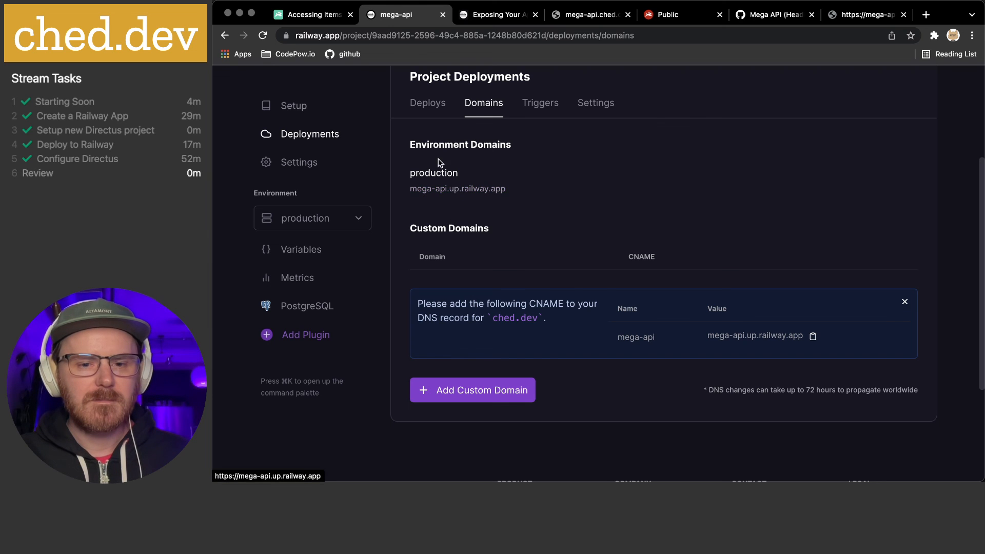
pyautogui.click(470, 389)
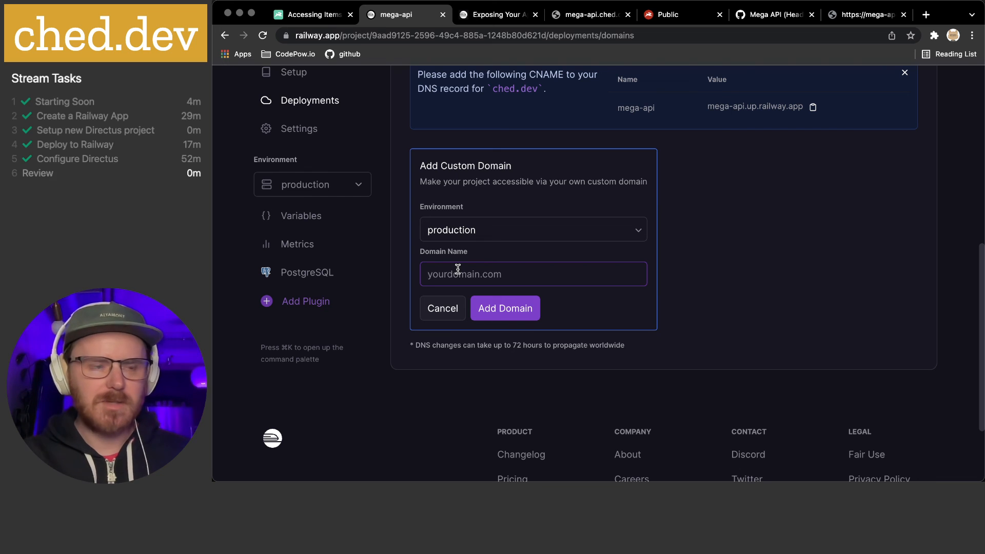
# Enter mega-api.ched.dev as the domain name and add it as the custom domain
pyautogui.write('mega-ap')
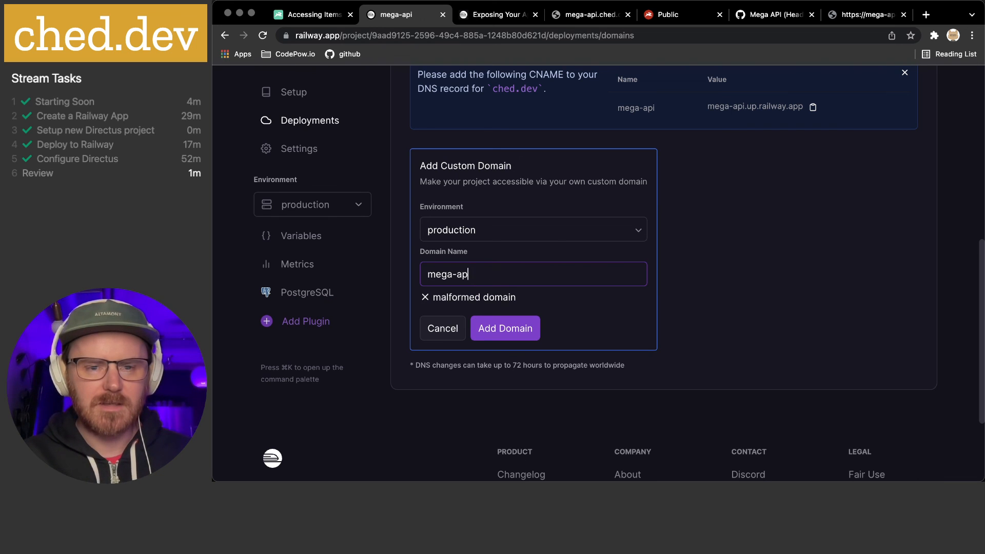
pyautogui.write('uii.')
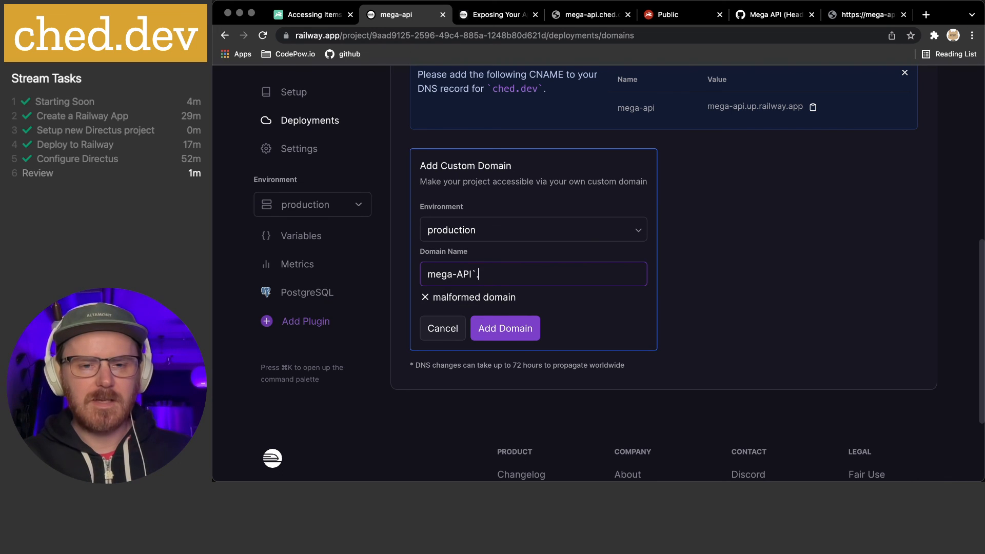
pyautogui.press('BackSpace')
pyautogui.press('BackSpace')
pyautogui.press('BackSpace')
pyautogui.write('api')
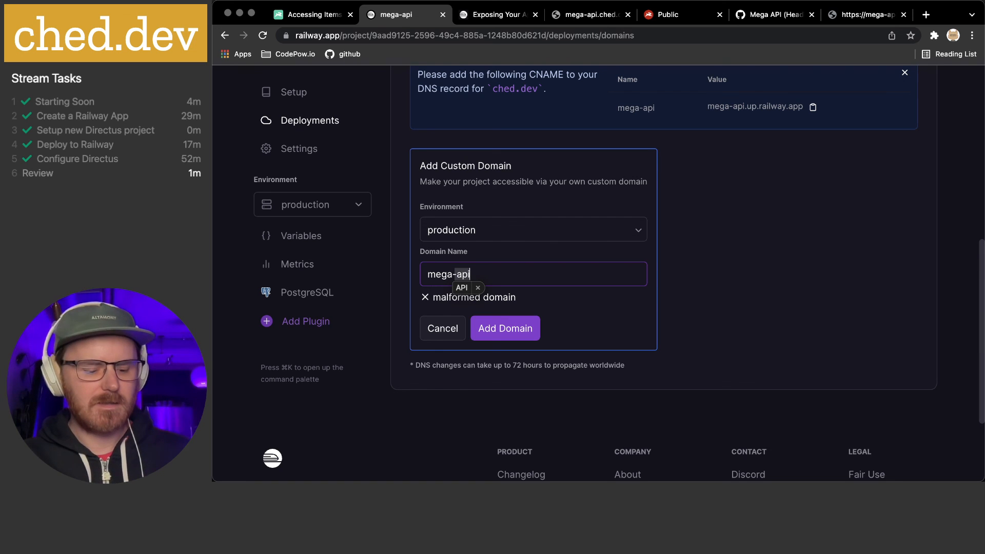
pyautogui.press('Escape')
pyautogui.write('.ched.dev')
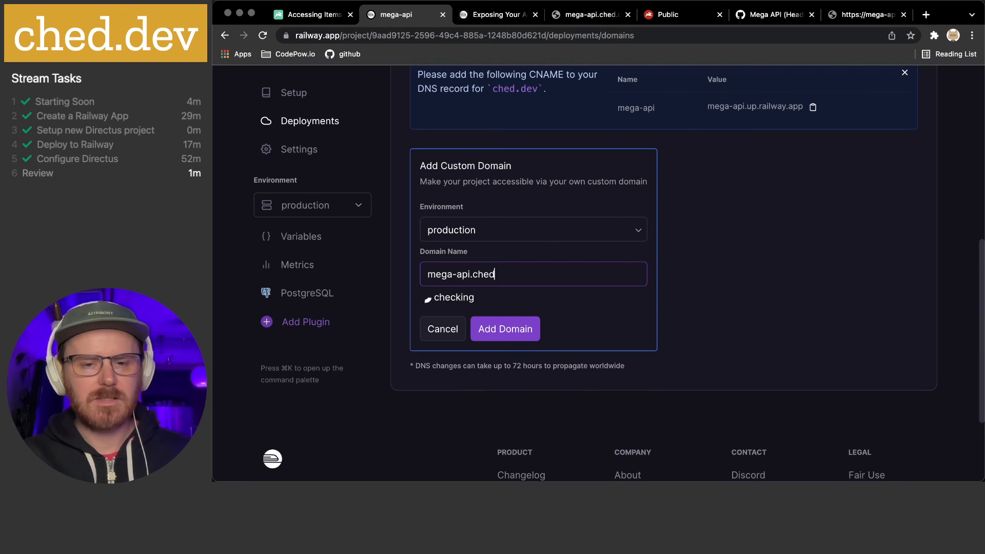
pyautogui.click(497, 324)
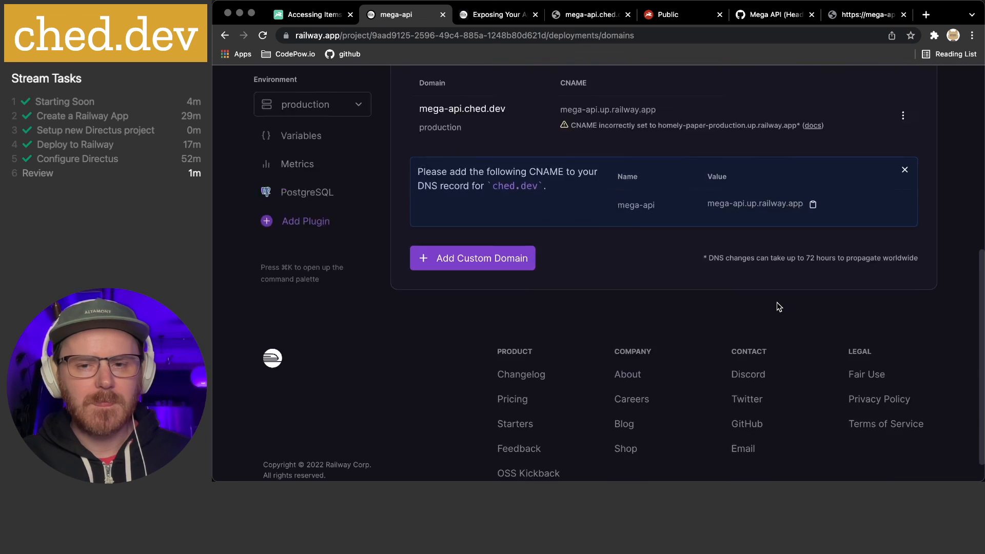
pyautogui.scroll(3, 777, 303)
pyautogui.scroll(4, 777, 303)
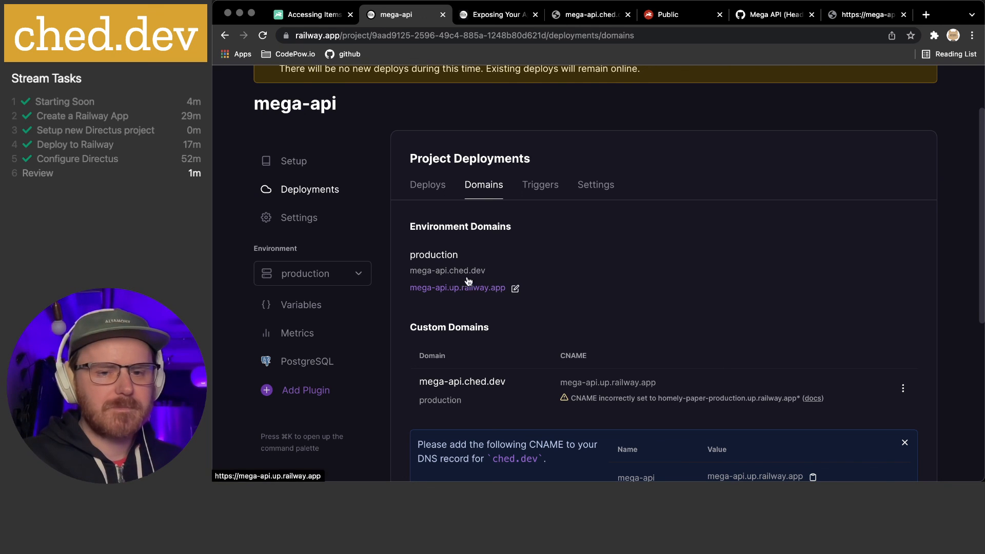
pyautogui.scroll(3, 644, 274)
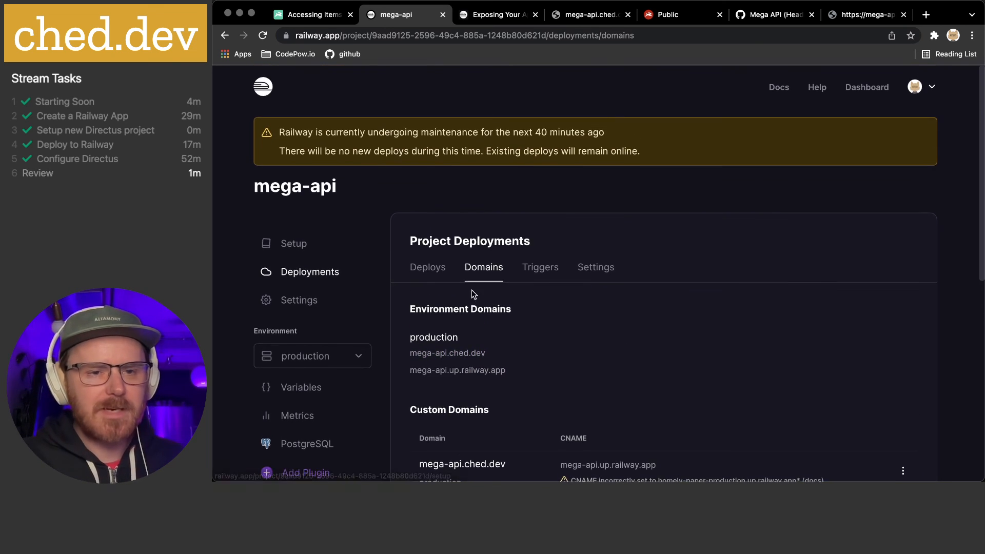
pyautogui.scroll(-2, 383, 352)
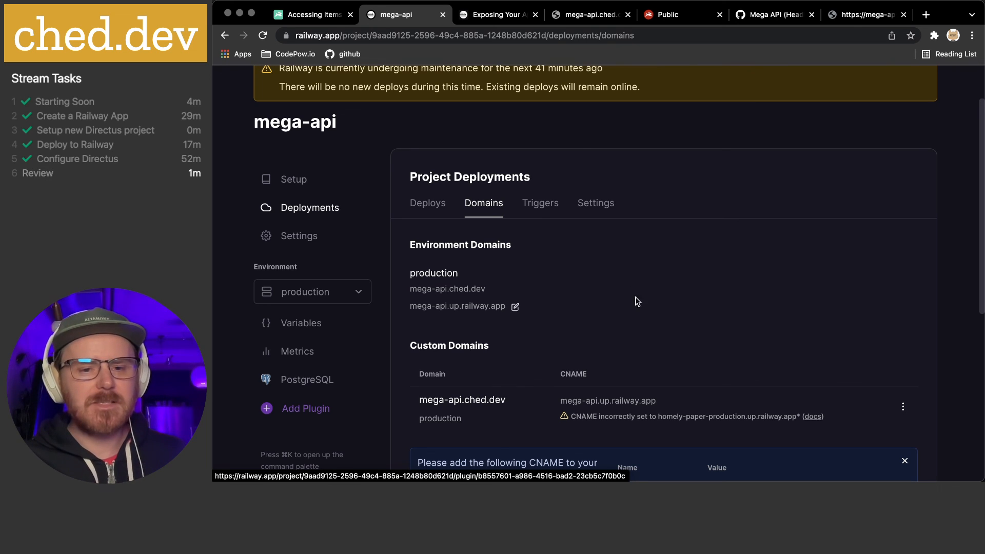
pyautogui.click(310, 386)
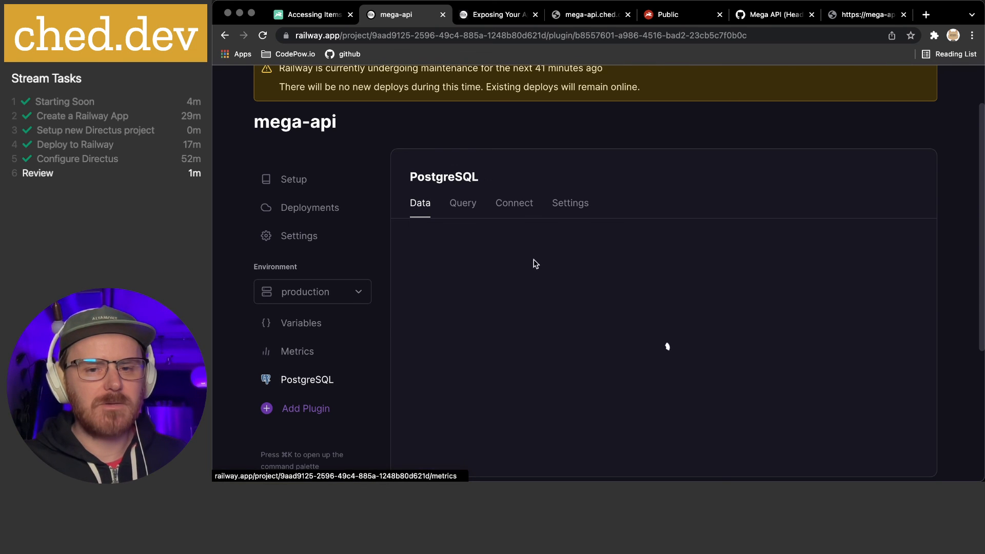
# Check PostgreSQL connection details, then review the Setup page's CLI commands like railway up
pyautogui.click(517, 204)
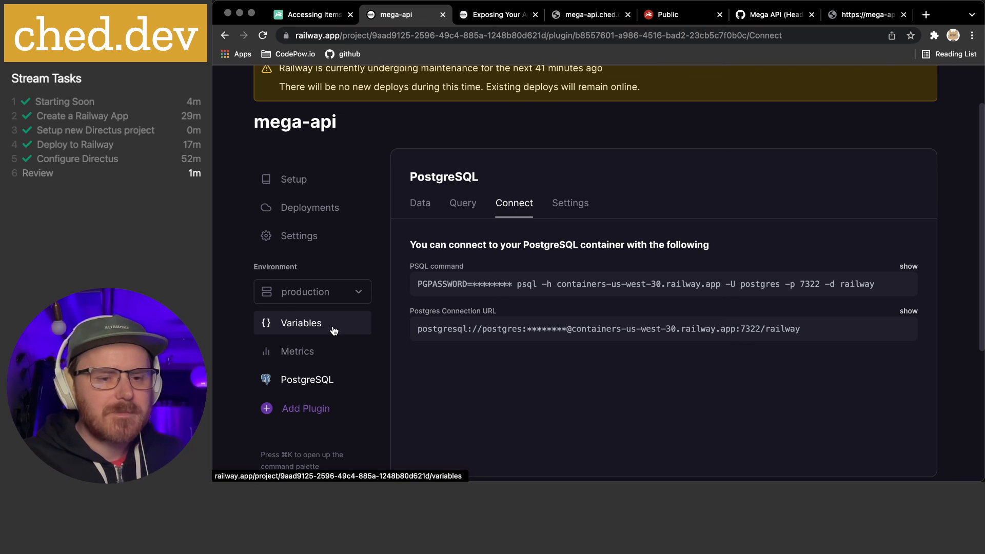
pyautogui.click(313, 184)
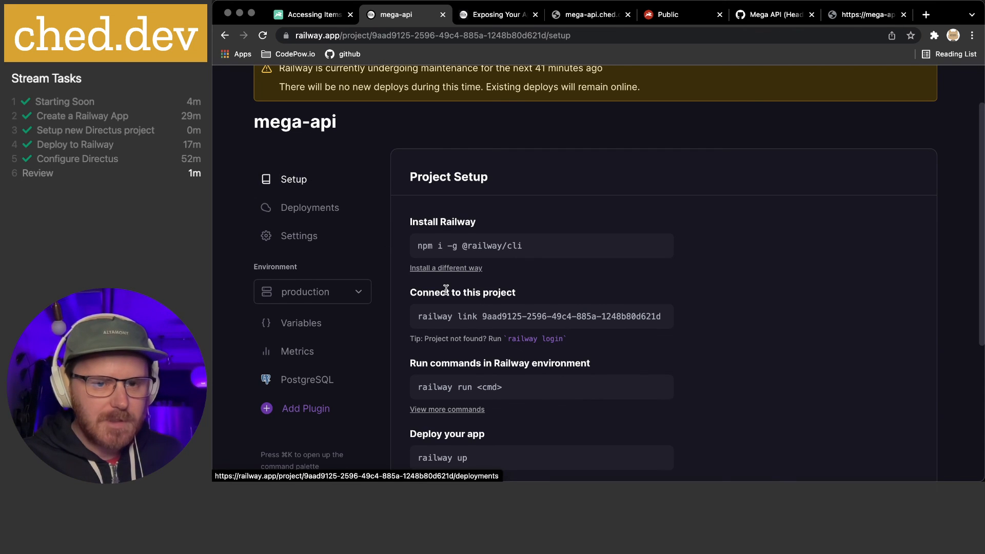
pyautogui.scroll(-1, 444, 295)
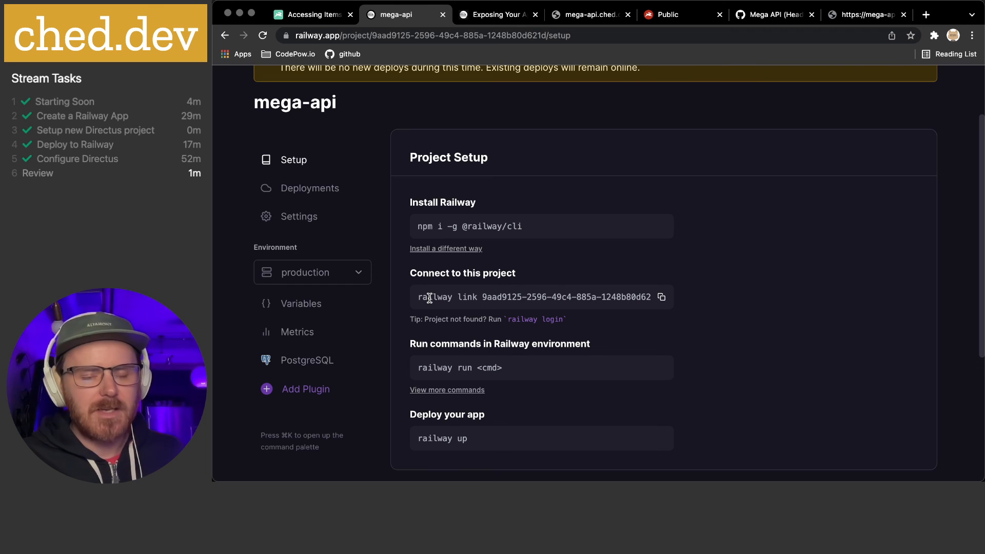
pyautogui.moveTo(428, 299); pyautogui.dragTo(644, 299)
pyautogui.click(642, 302)
pyautogui.scroll(-1, 651, 321)
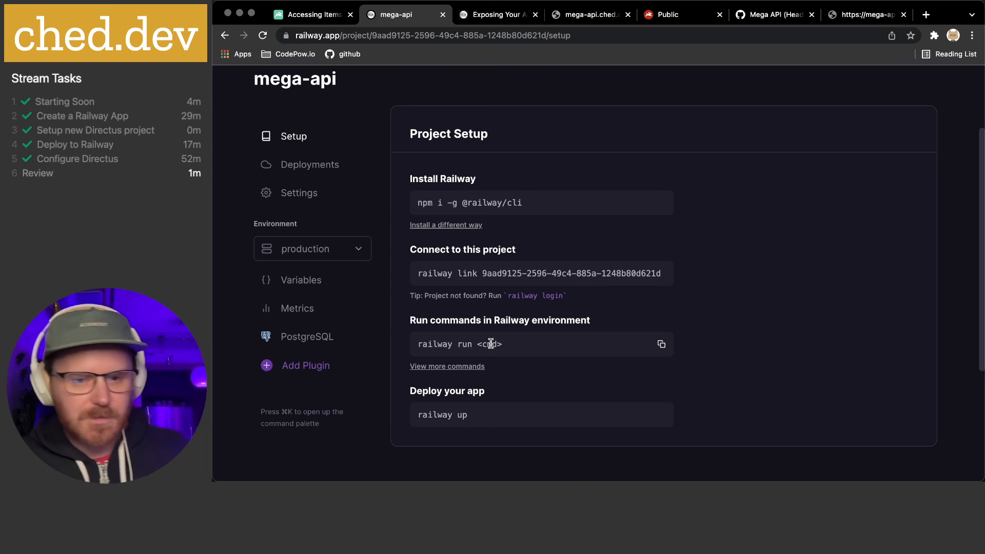
pyautogui.click(549, 469)
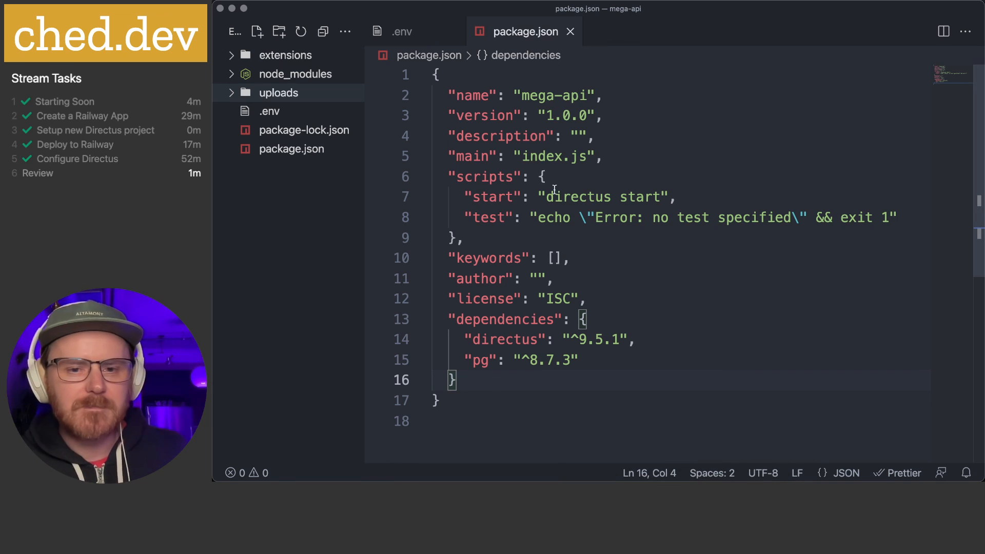
pyautogui.moveTo(465, 197); pyautogui.dragTo(515, 197)
pyautogui.click(721, 204)
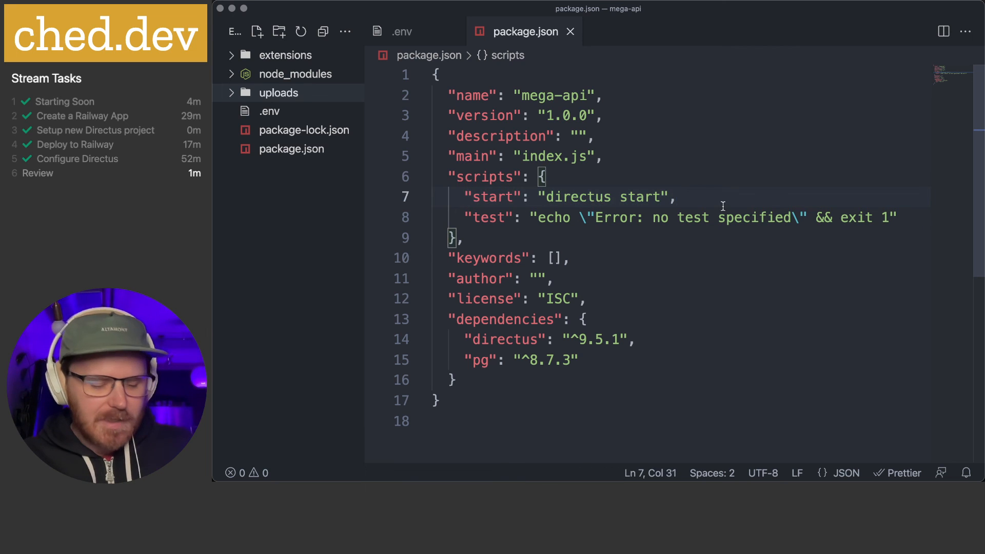
pyautogui.press('super+Tab')
pyautogui.scroll(1, 277, 105)
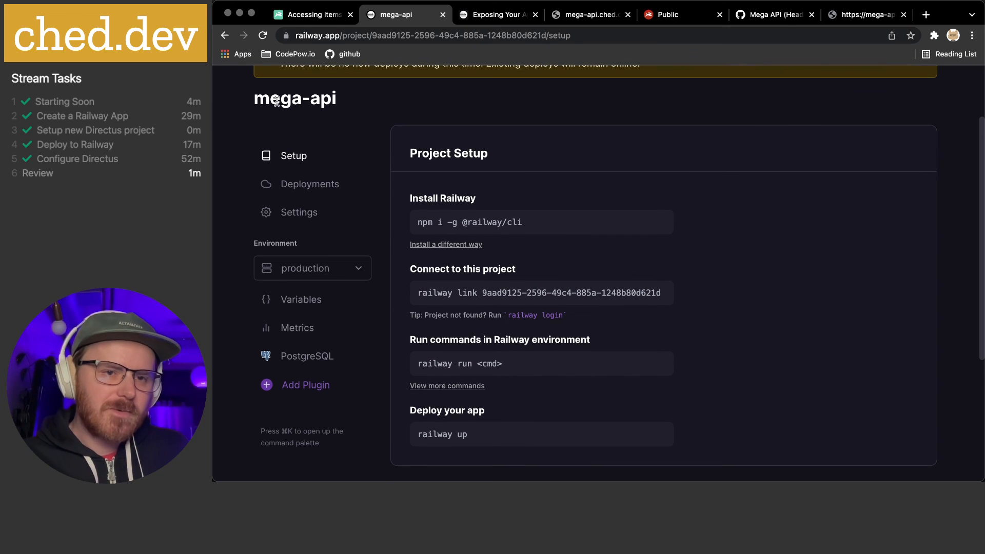
# Select the mega-api project title, then switch to the Directus Public role permissions tab
pyautogui.moveTo(268, 98); pyautogui.dragTo(364, 101)
pyautogui.click(364, 101)
pyautogui.tripleClick(310, 98)
pyautogui.click(364, 102)
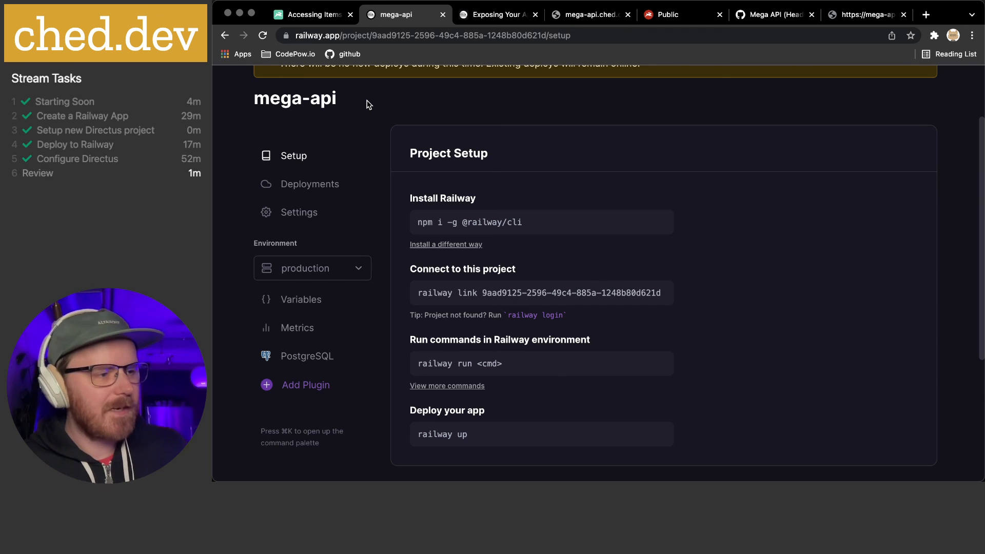
pyautogui.scroll(3, 405, 128)
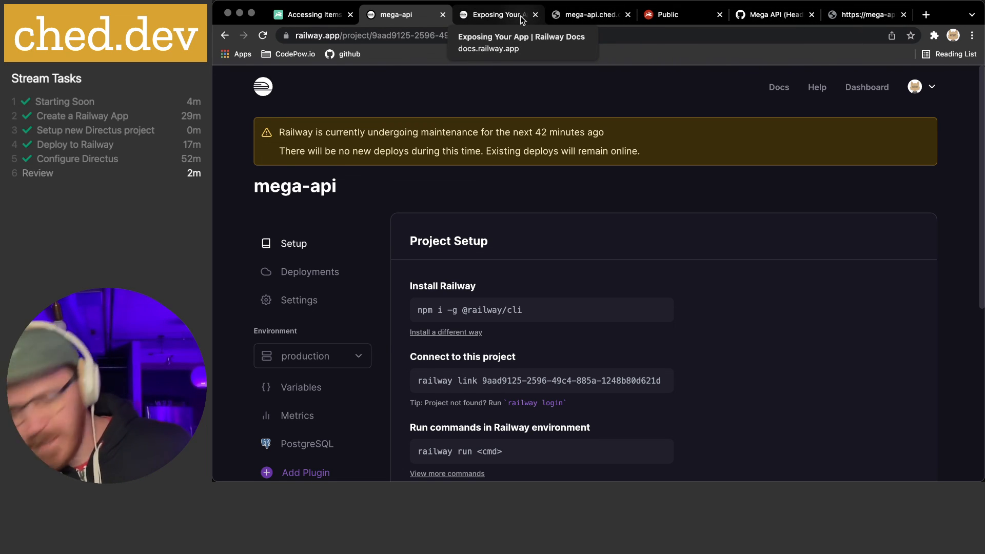
pyautogui.click(672, 14)
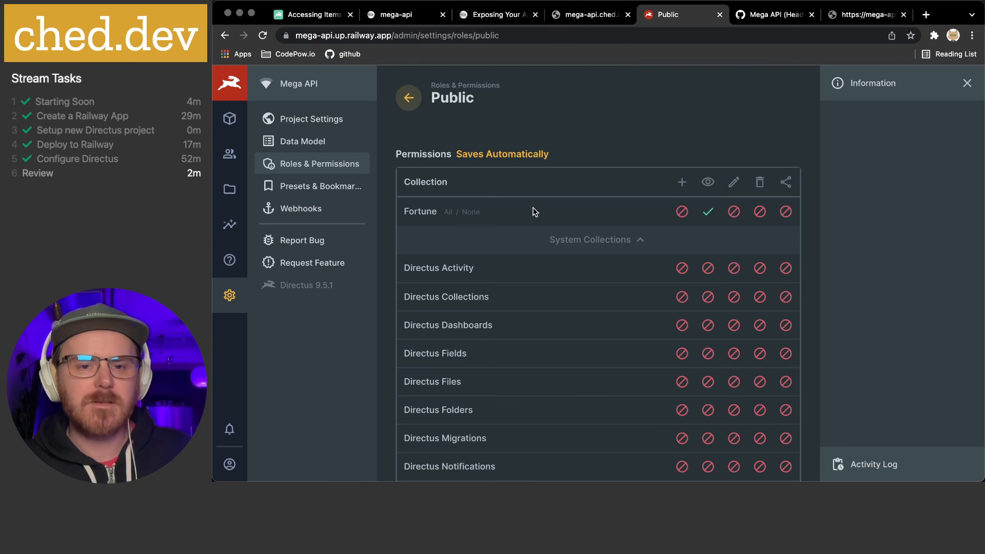
# Open the Fortune collection's data model settings and inspect its Sort Field options
pyautogui.click(300, 123)
pyautogui.click(301, 144)
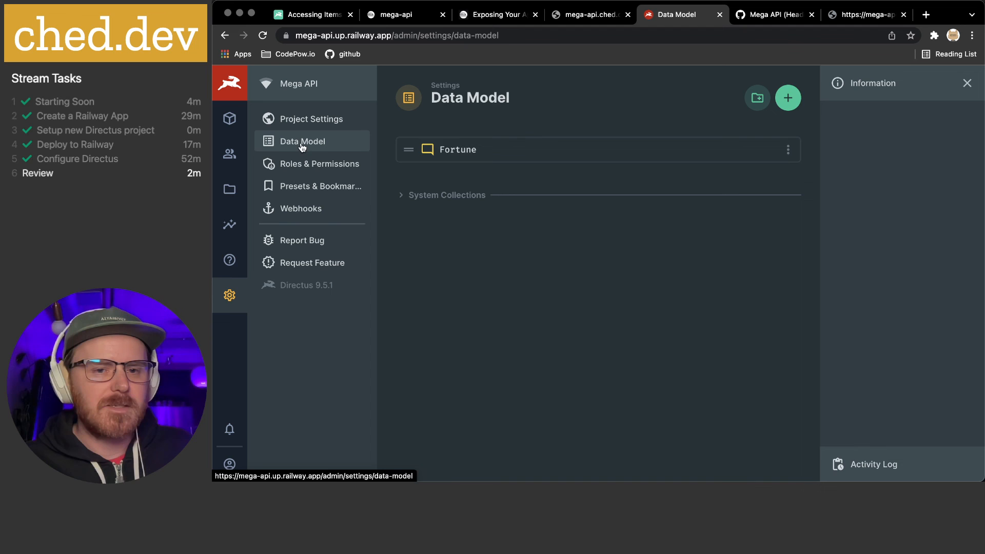
pyautogui.click(451, 150)
pyautogui.scroll(-5, 515, 315)
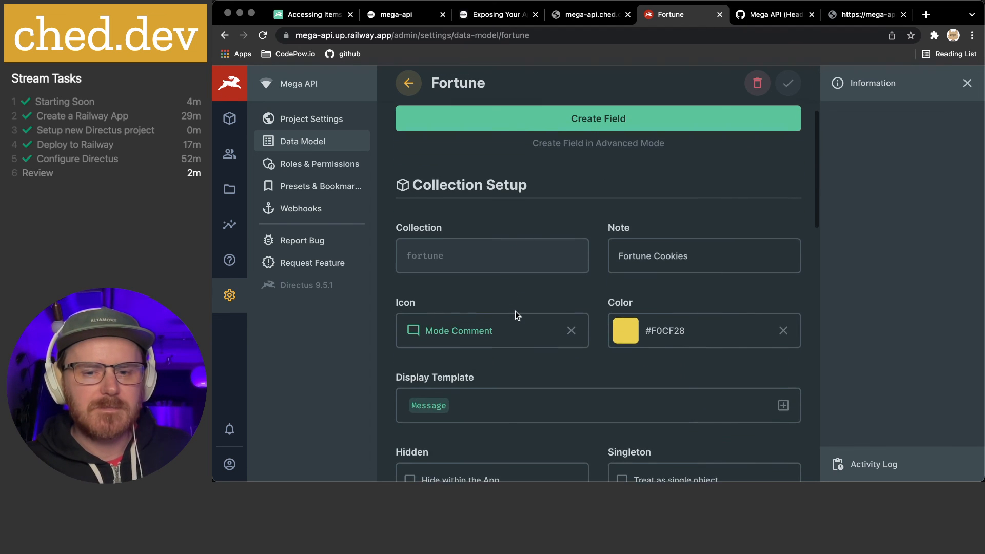
pyautogui.scroll(-7, 551, 296)
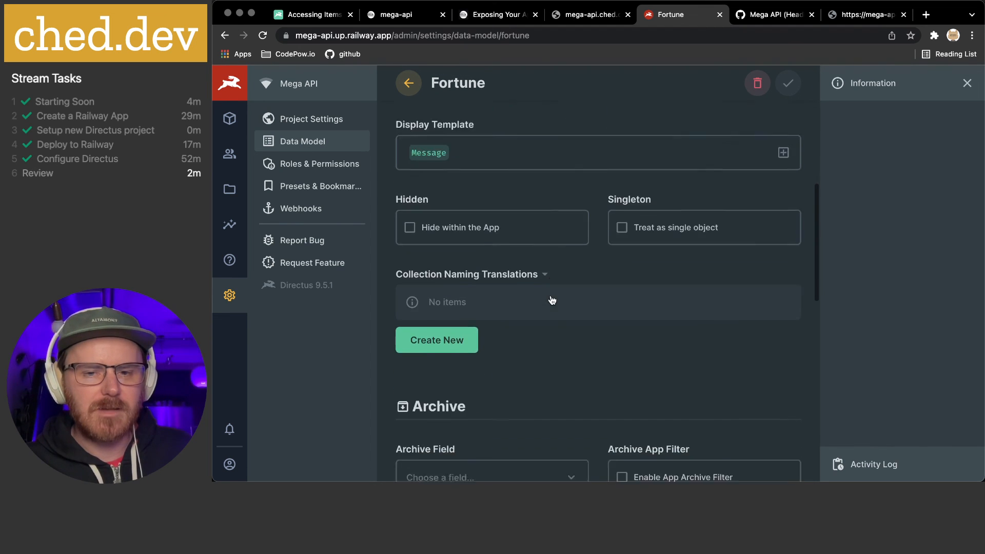
pyautogui.scroll(-5, 550, 300)
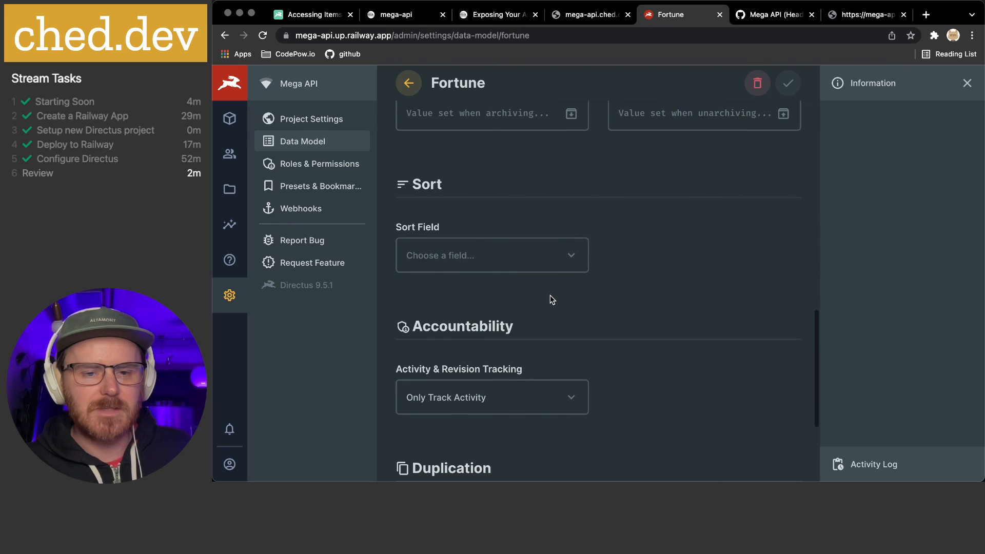
pyautogui.click(484, 259)
pyautogui.click(618, 297)
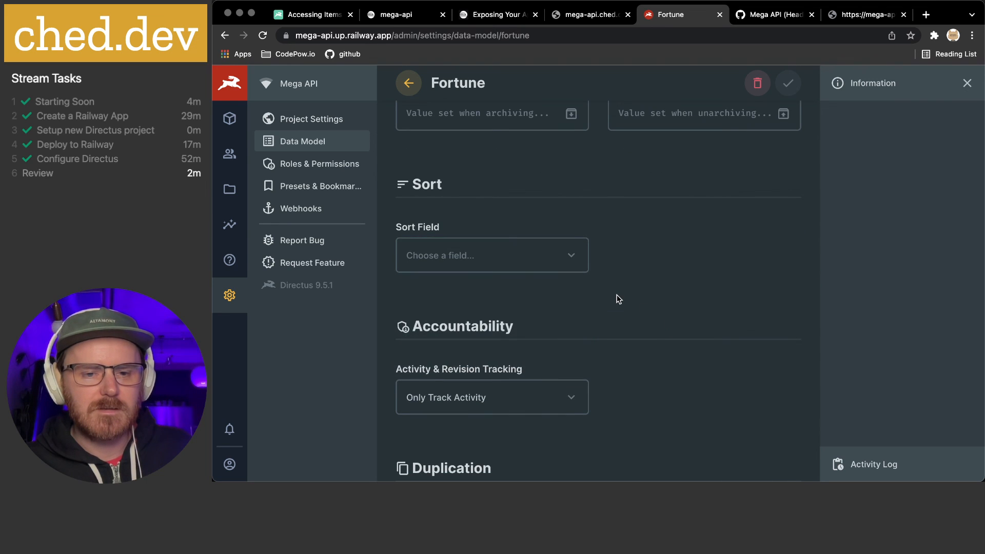
pyautogui.scroll(15, 618, 297)
# View the five Fortune items and Public role permissions, then the /items/fortune JSON
pyautogui.click(230, 118)
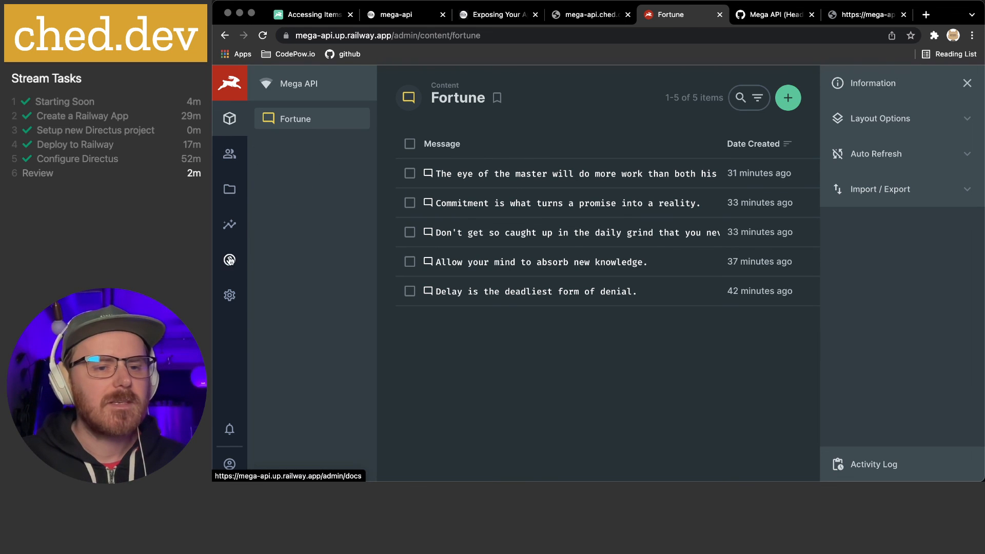
pyautogui.click(229, 296)
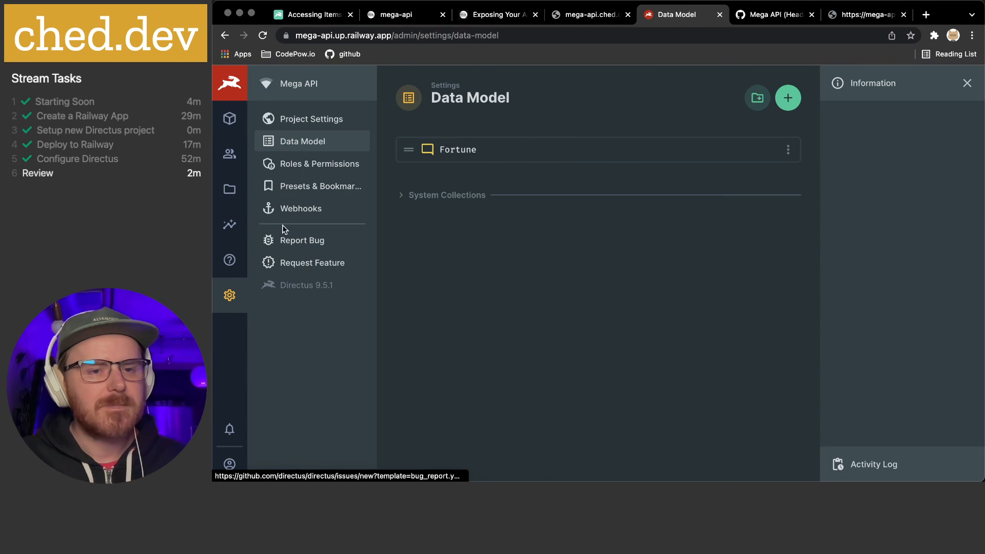
pyautogui.click(318, 165)
pyautogui.click(457, 176)
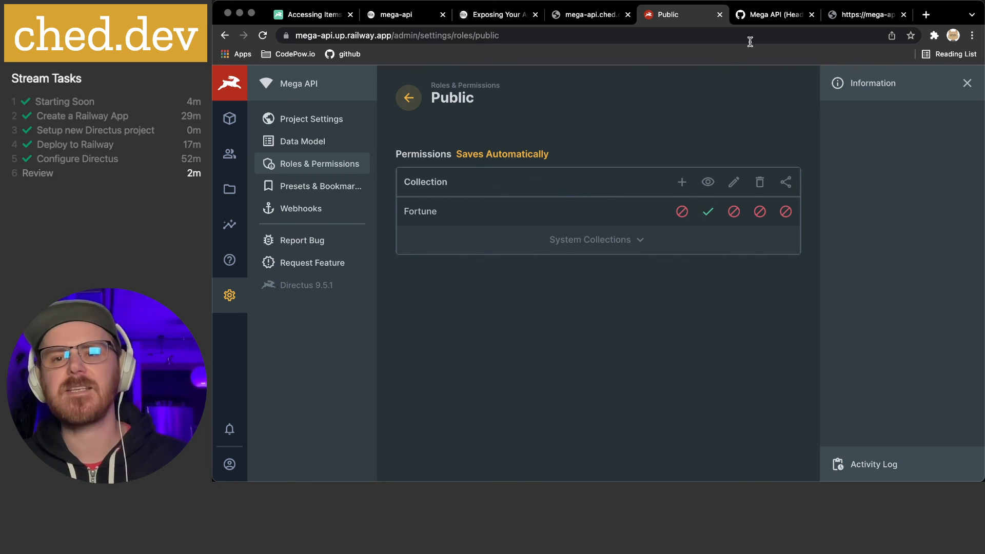
pyautogui.click(867, 14)
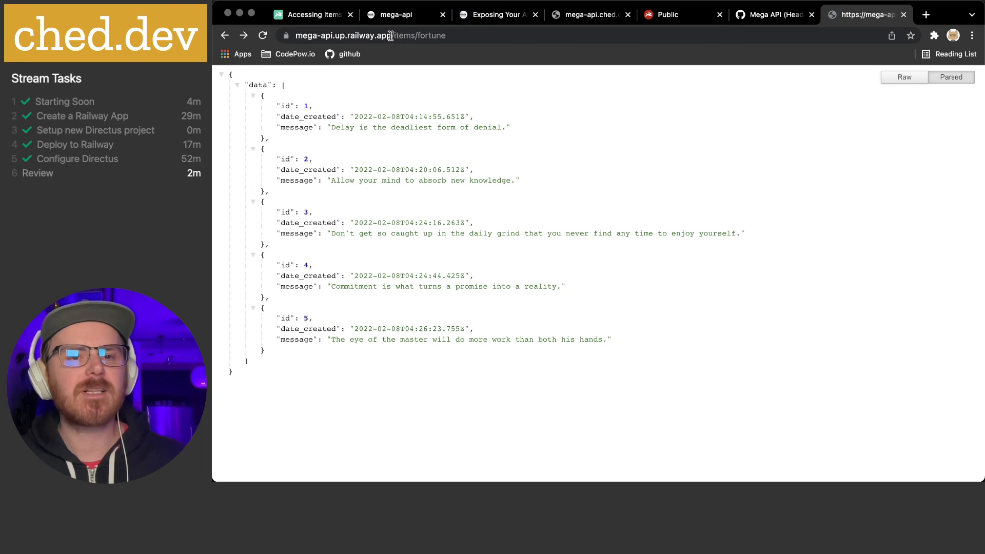
pyautogui.moveTo(391, 36); pyautogui.dragTo(582, 38)
pyautogui.click(581, 38)
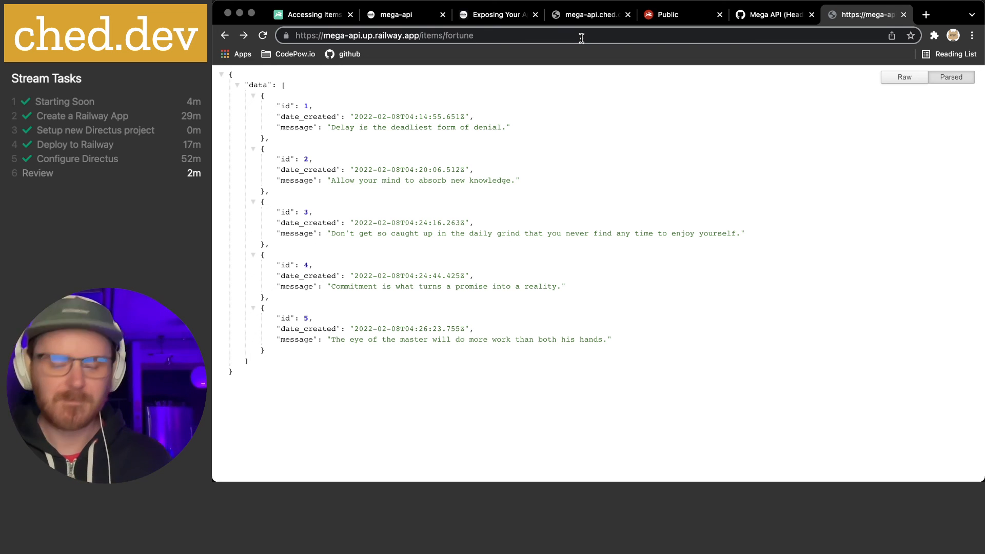
pyautogui.write('/1')
pyautogui.press('Return')
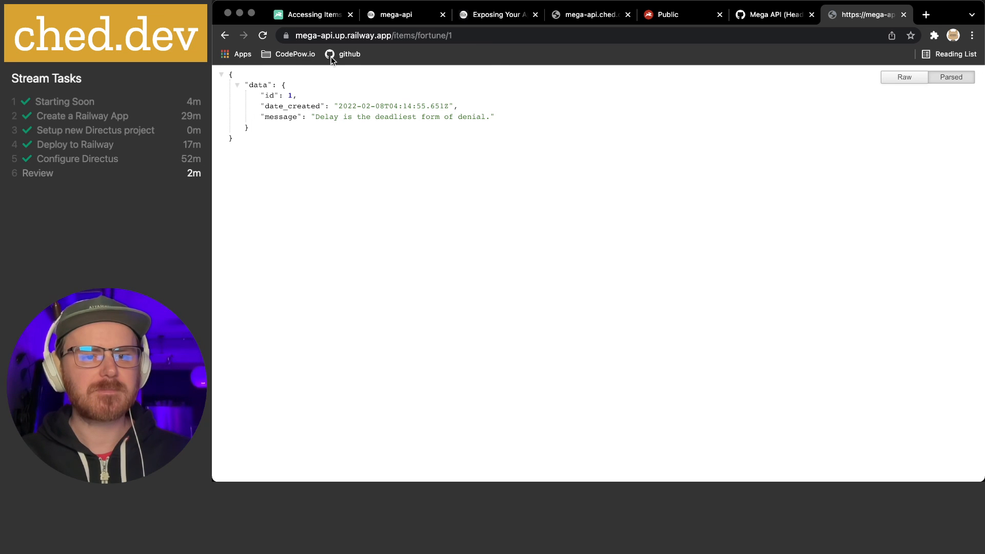
pyautogui.click(225, 35)
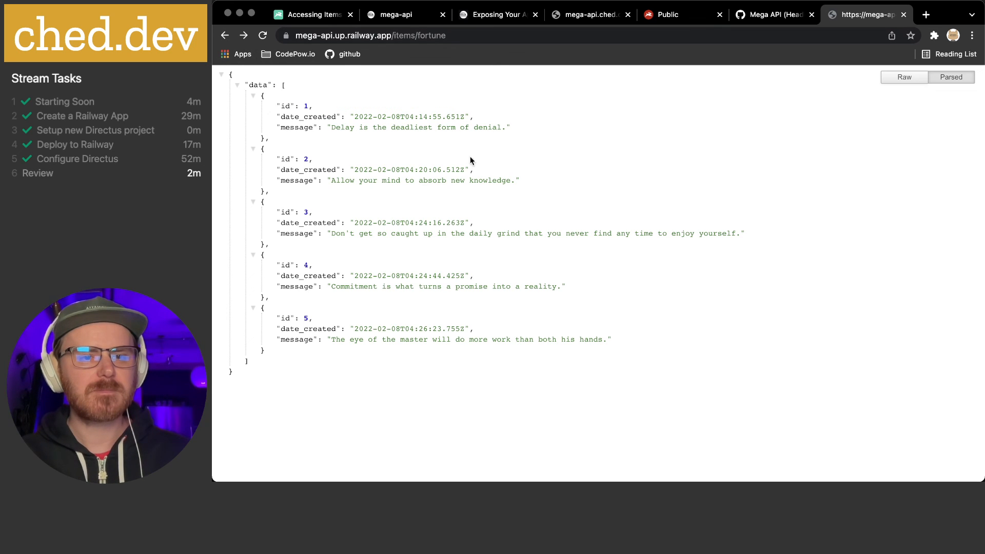
pyautogui.moveTo(247, 84); pyautogui.dragTo(620, 386)
pyautogui.click(634, 369)
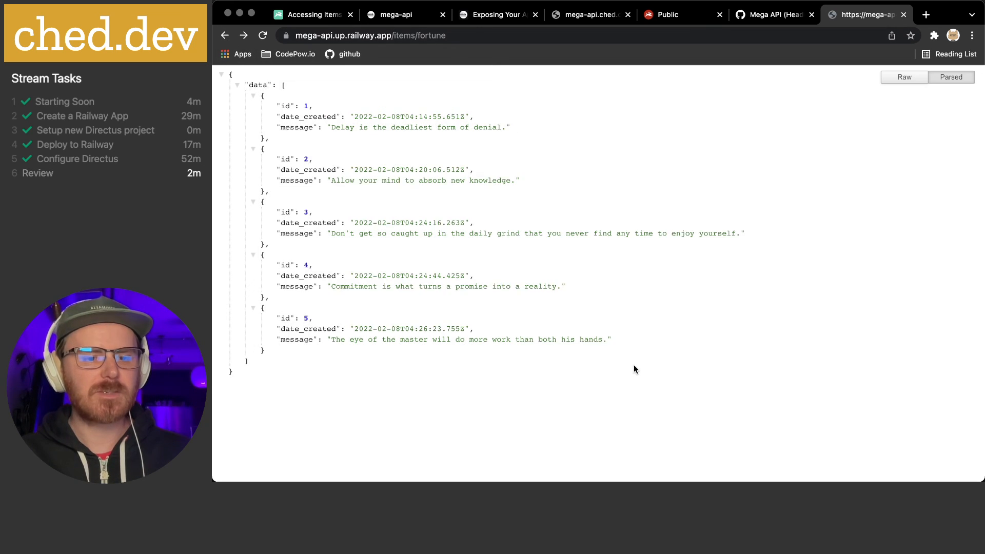
pyautogui.moveTo(518, 370); pyautogui.dragTo(401, 163)
pyautogui.click(369, 121)
pyautogui.moveTo(346, 108); pyautogui.dragTo(477, 298)
pyautogui.click(470, 256)
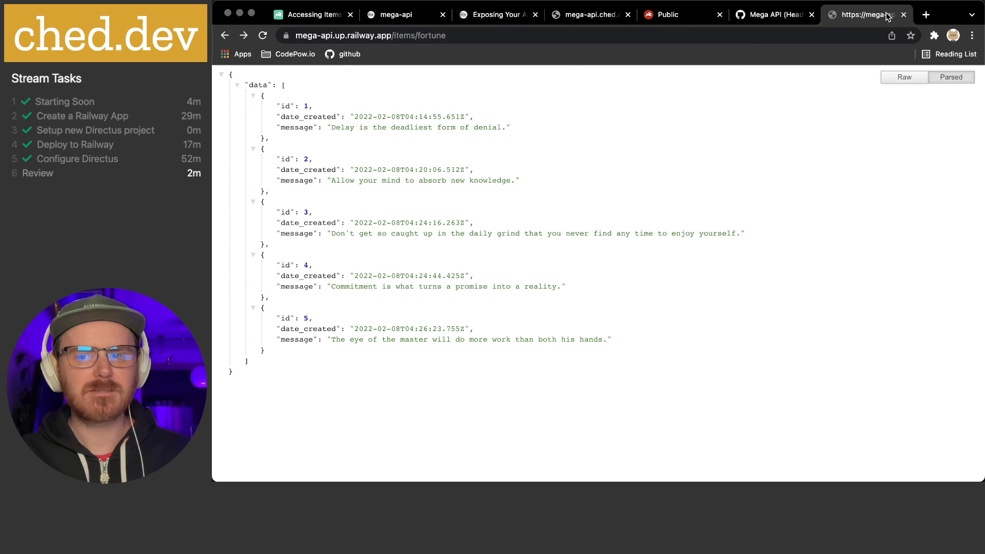
pyautogui.click(392, 17)
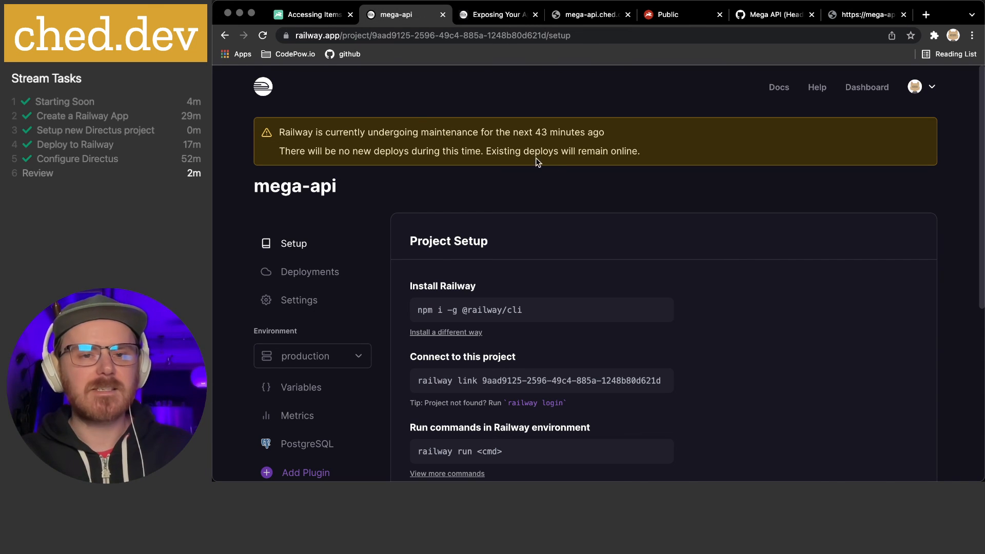
pyautogui.moveTo(286, 132); pyautogui.dragTo(678, 158)
pyautogui.click(677, 159)
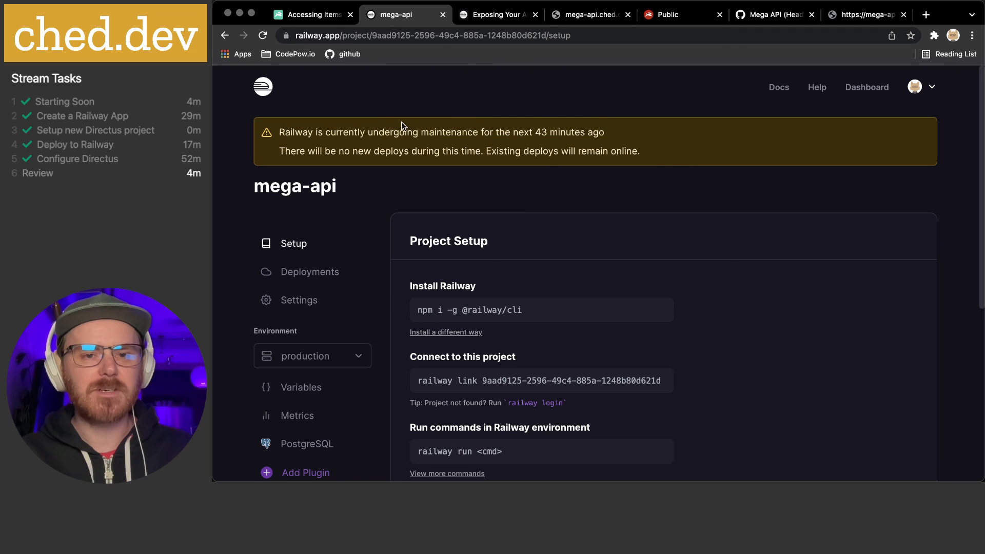
pyautogui.moveTo(391, 131); pyautogui.dragTo(580, 146)
pyautogui.click(580, 147)
pyautogui.moveTo(518, 131)
pyautogui.mouseDown()
pyautogui.moveTo(697, 135)
pyautogui.moveTo(531, 119)
pyautogui.mouseUp()
pyautogui.click(696, 136)
pyautogui.click(531, 119)
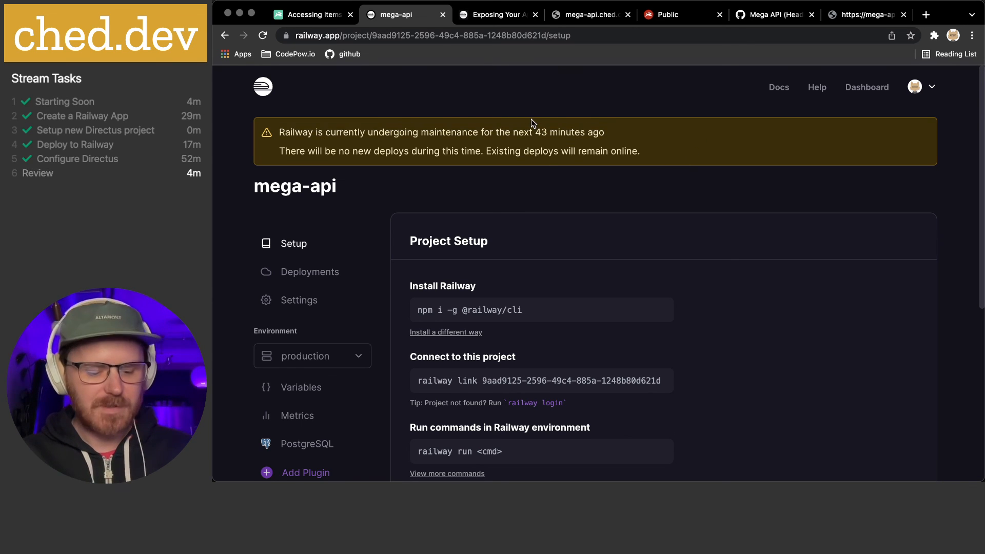
pyautogui.press('super+r')
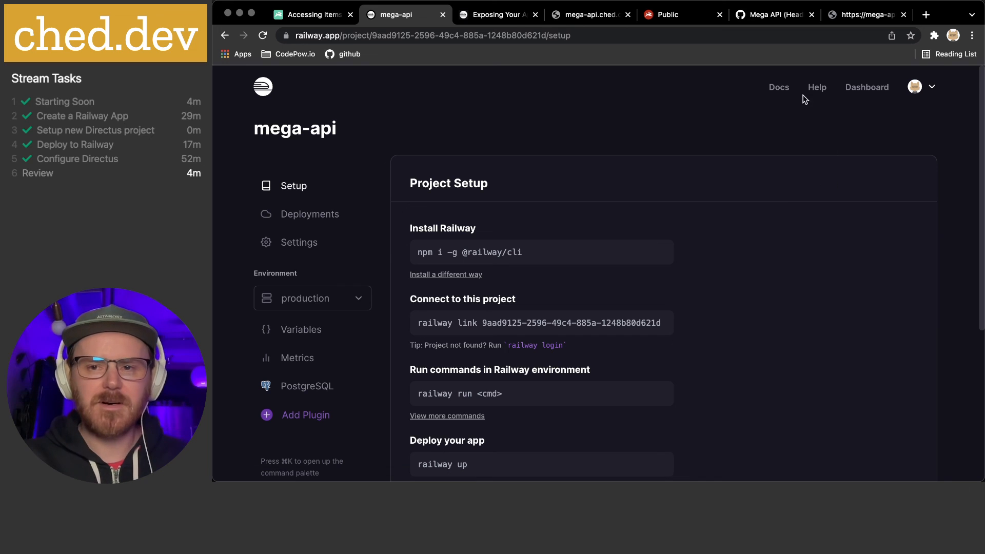
pyautogui.click(301, 222)
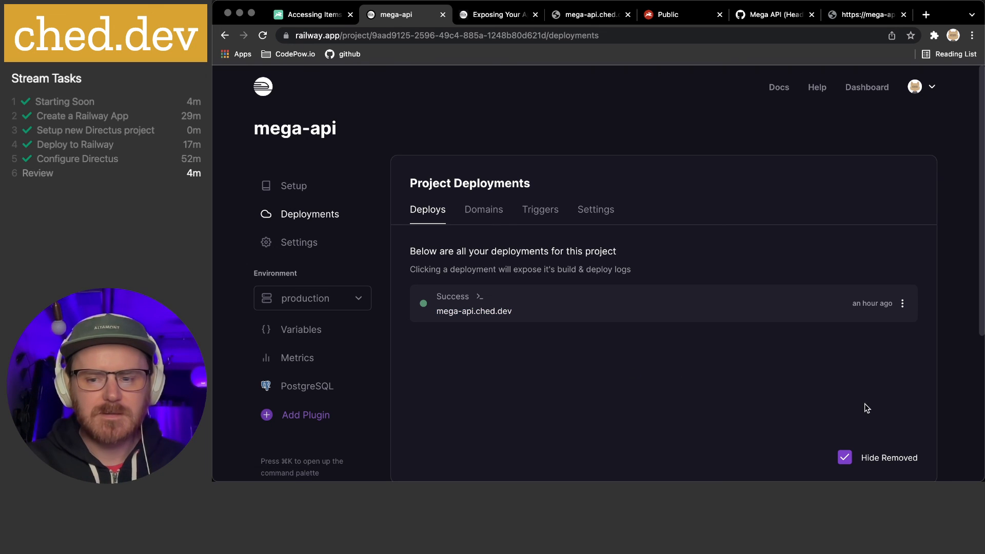
pyautogui.click(854, 16)
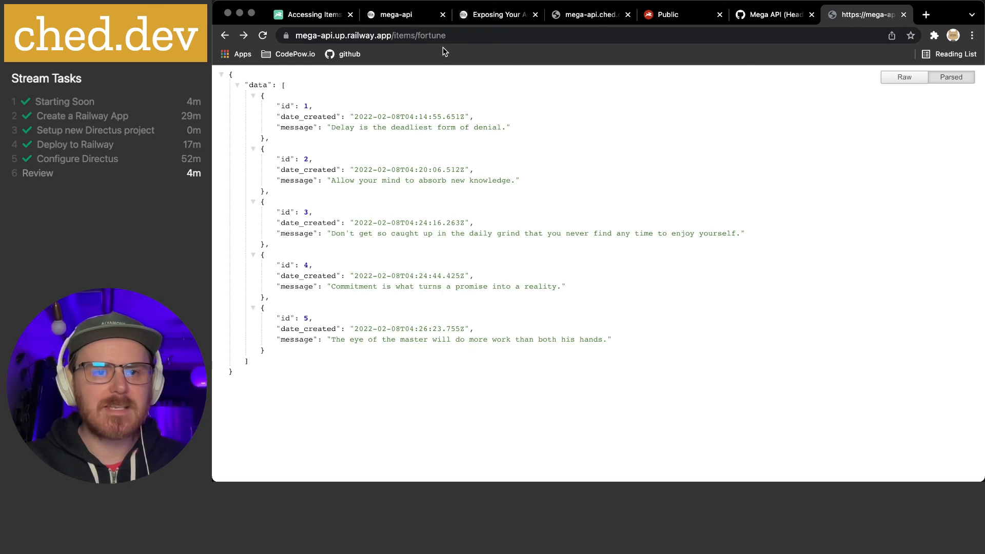
pyautogui.click(451, 36)
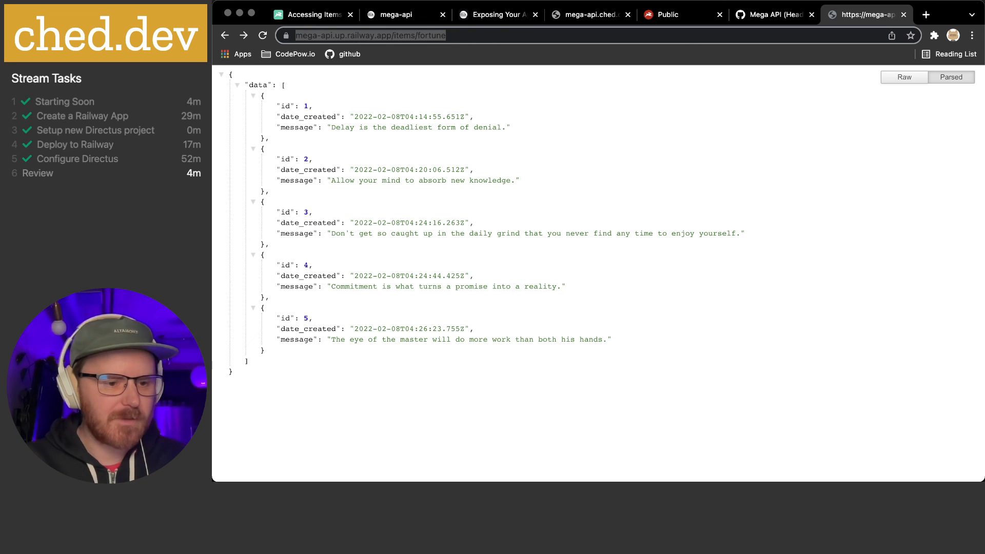
pyautogui.press('super+Tab')
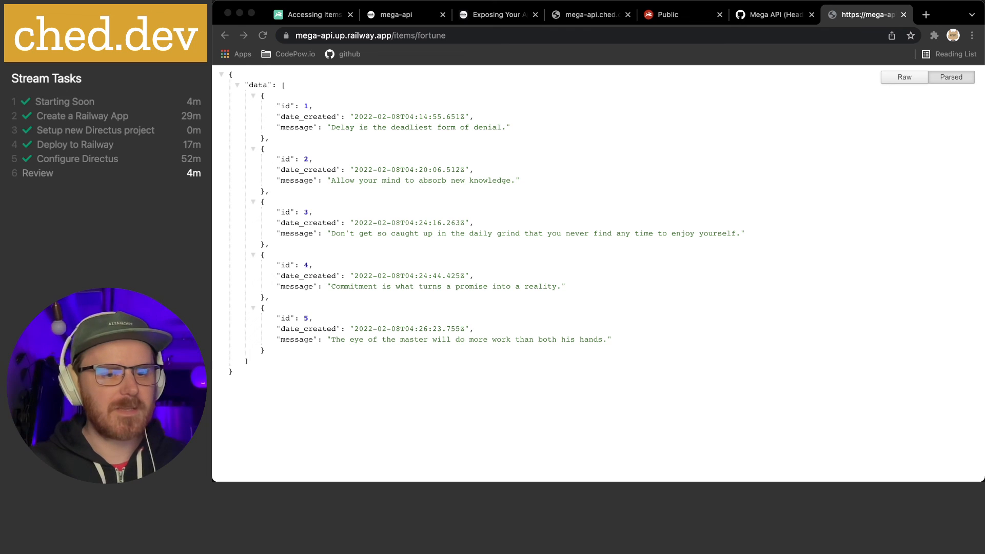
pyautogui.press('super+Tab')
pyautogui.moveTo(353, 90); pyautogui.dragTo(495, 378)
pyautogui.click(514, 300)
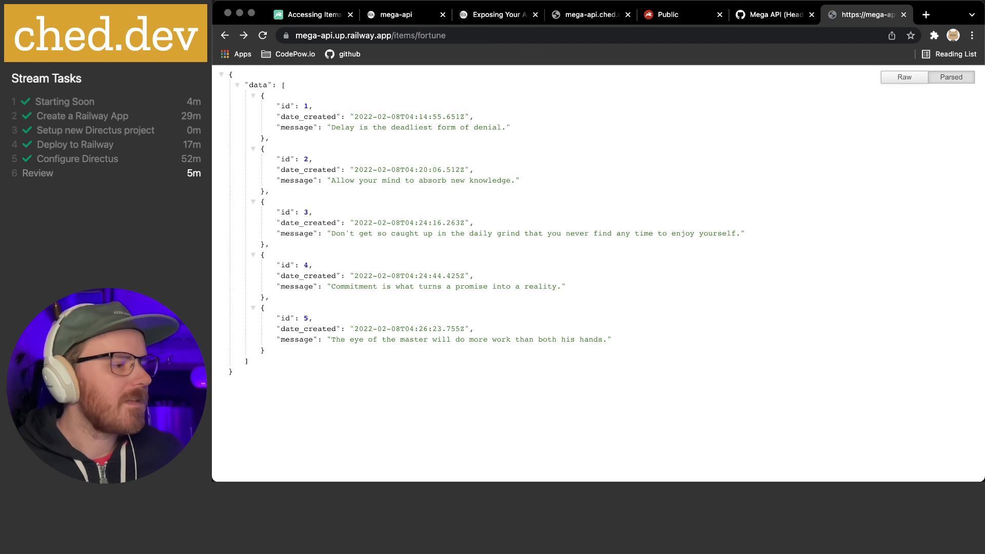
pyautogui.moveTo(697, 475)
pyautogui.click(662, 468)
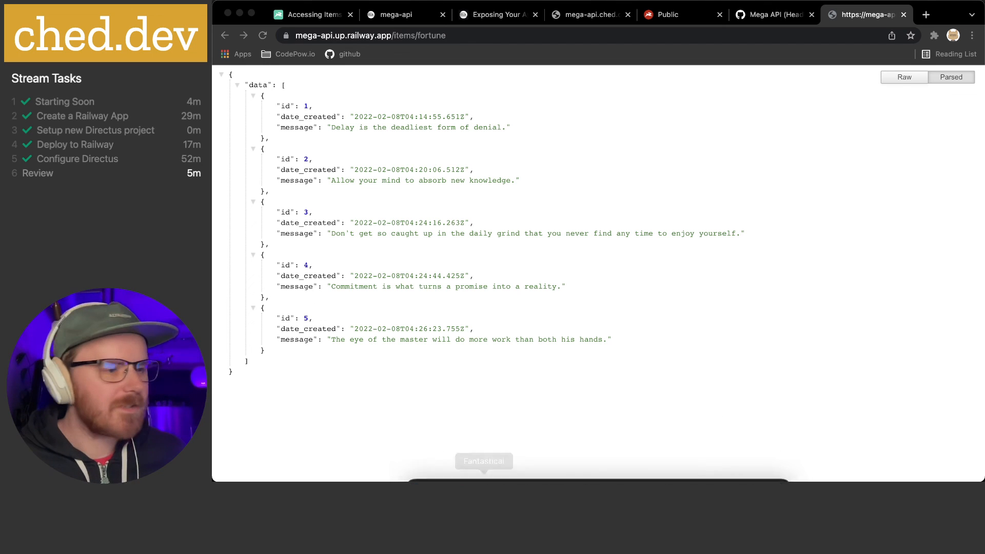